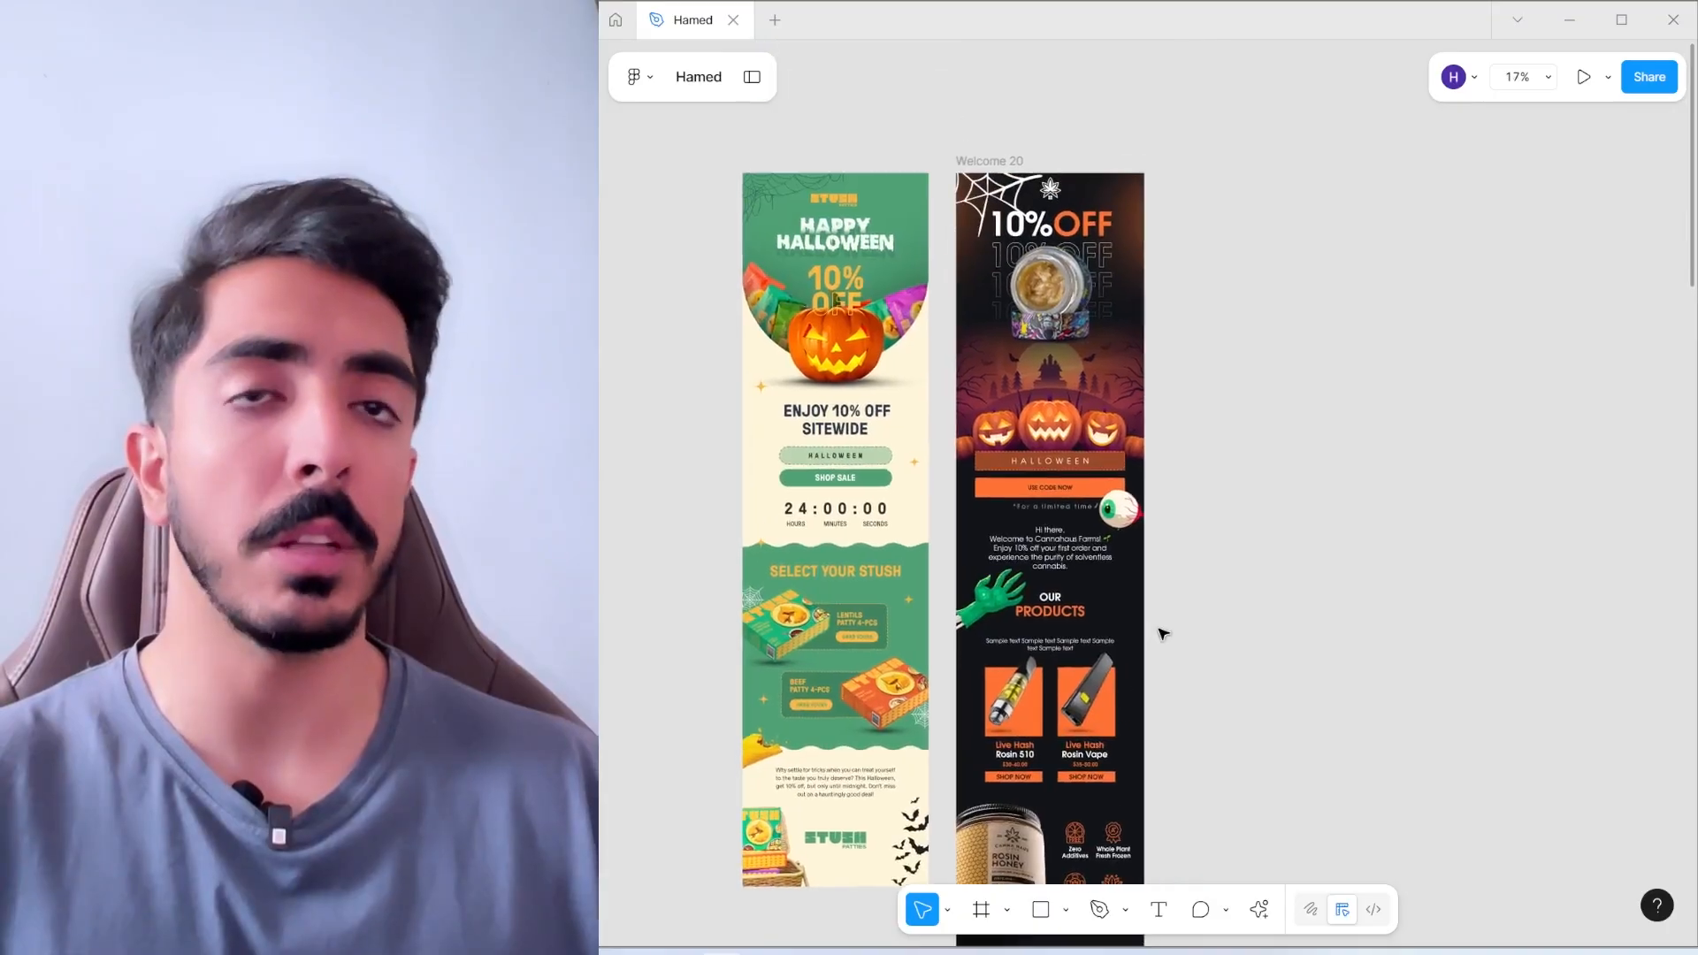
# Examine the two Halloween email designs placed side by side on the canvas
pyautogui.scroll(-2, 1163, 634)
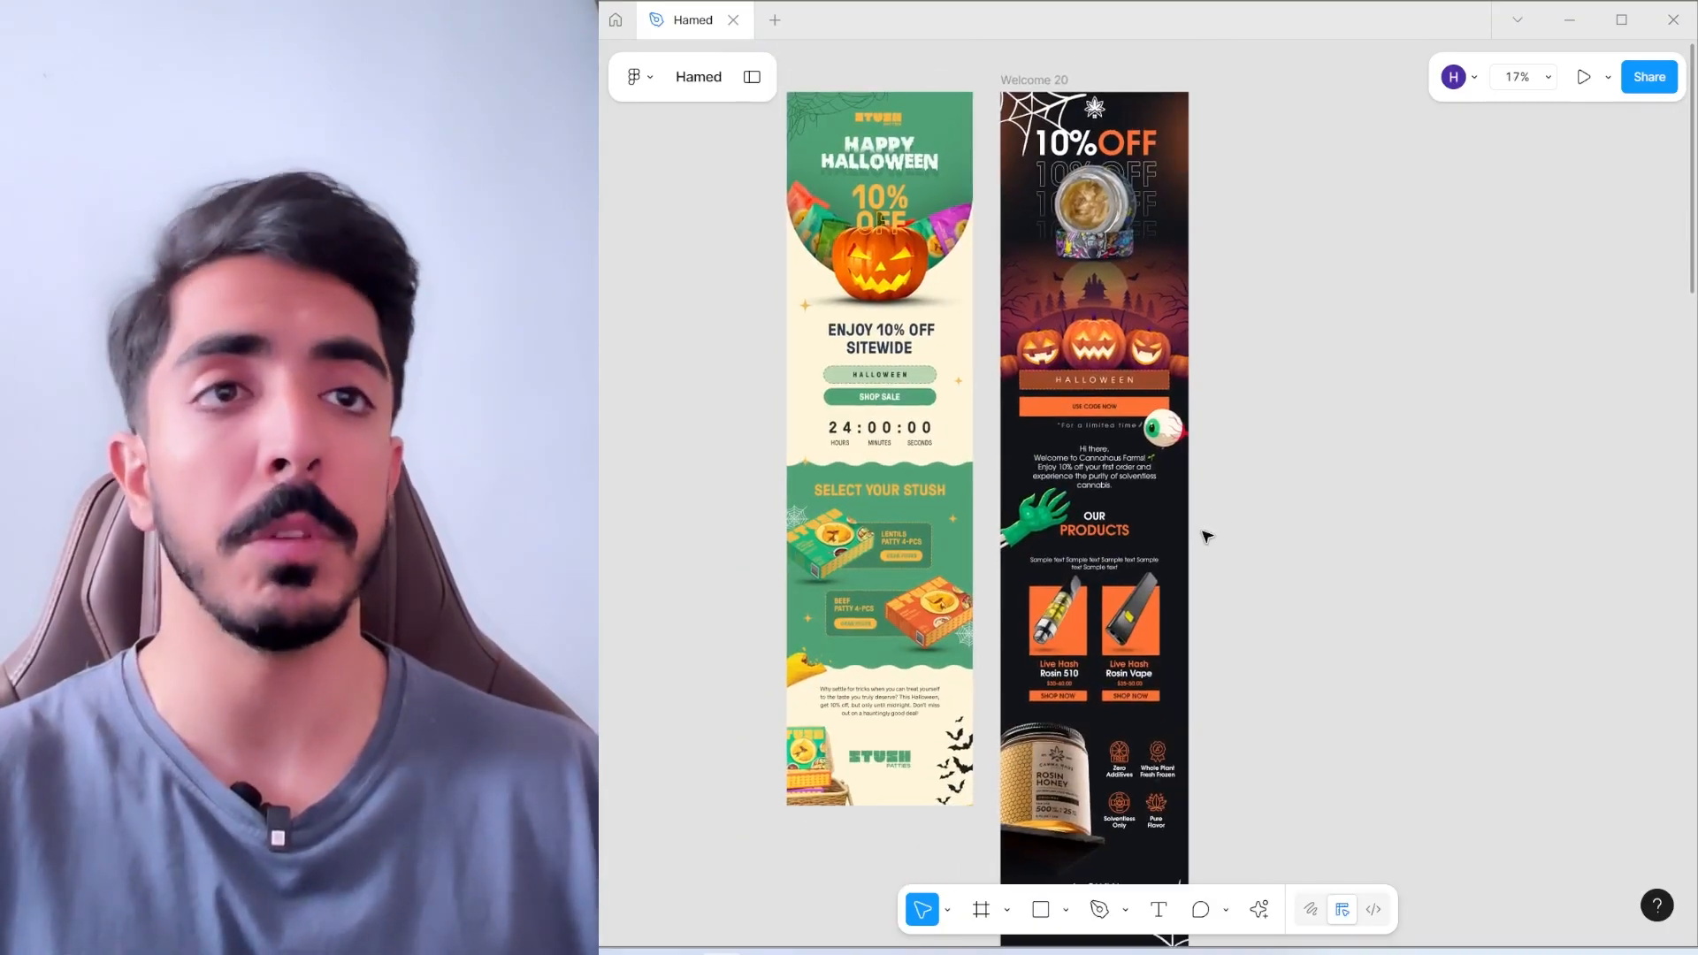
pyautogui.keyDown('ctrl'); pyautogui.scroll(-2, 1256, 425); pyautogui.keyUp('ctrl')
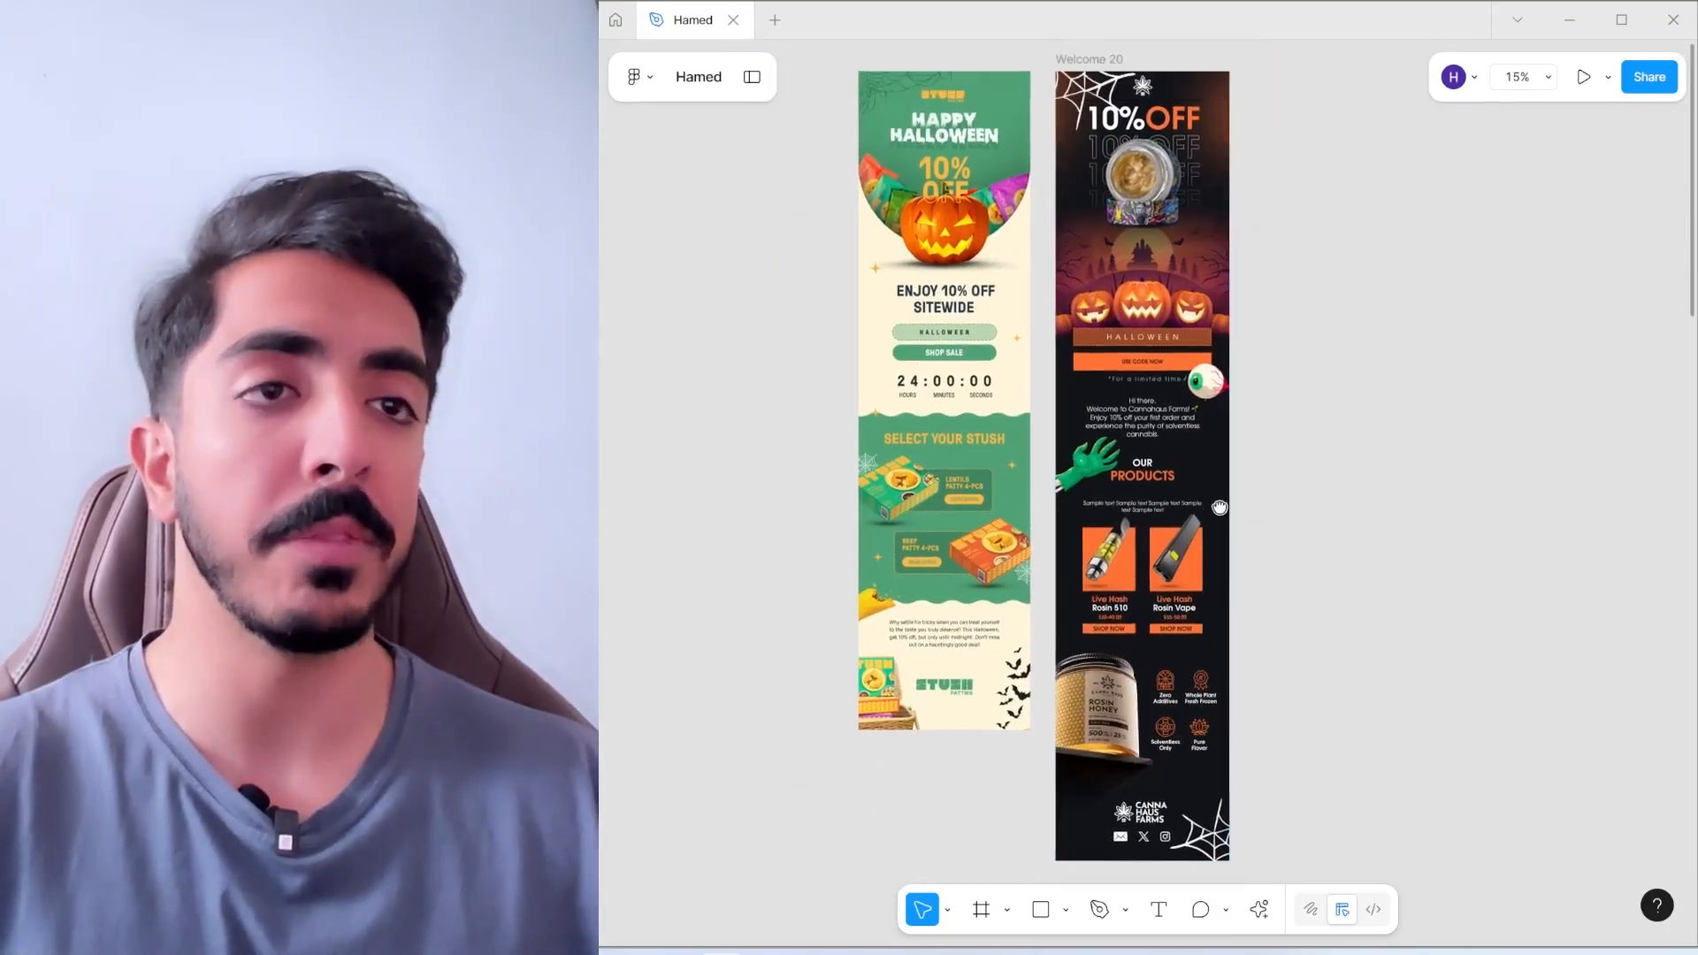
pyautogui.keyDown('ctrl'); pyautogui.scroll(2, 1161, 424); pyautogui.keyUp('ctrl')
pyautogui.scroll(-3, 1161, 424)
pyautogui.scroll(1, 1191, 299)
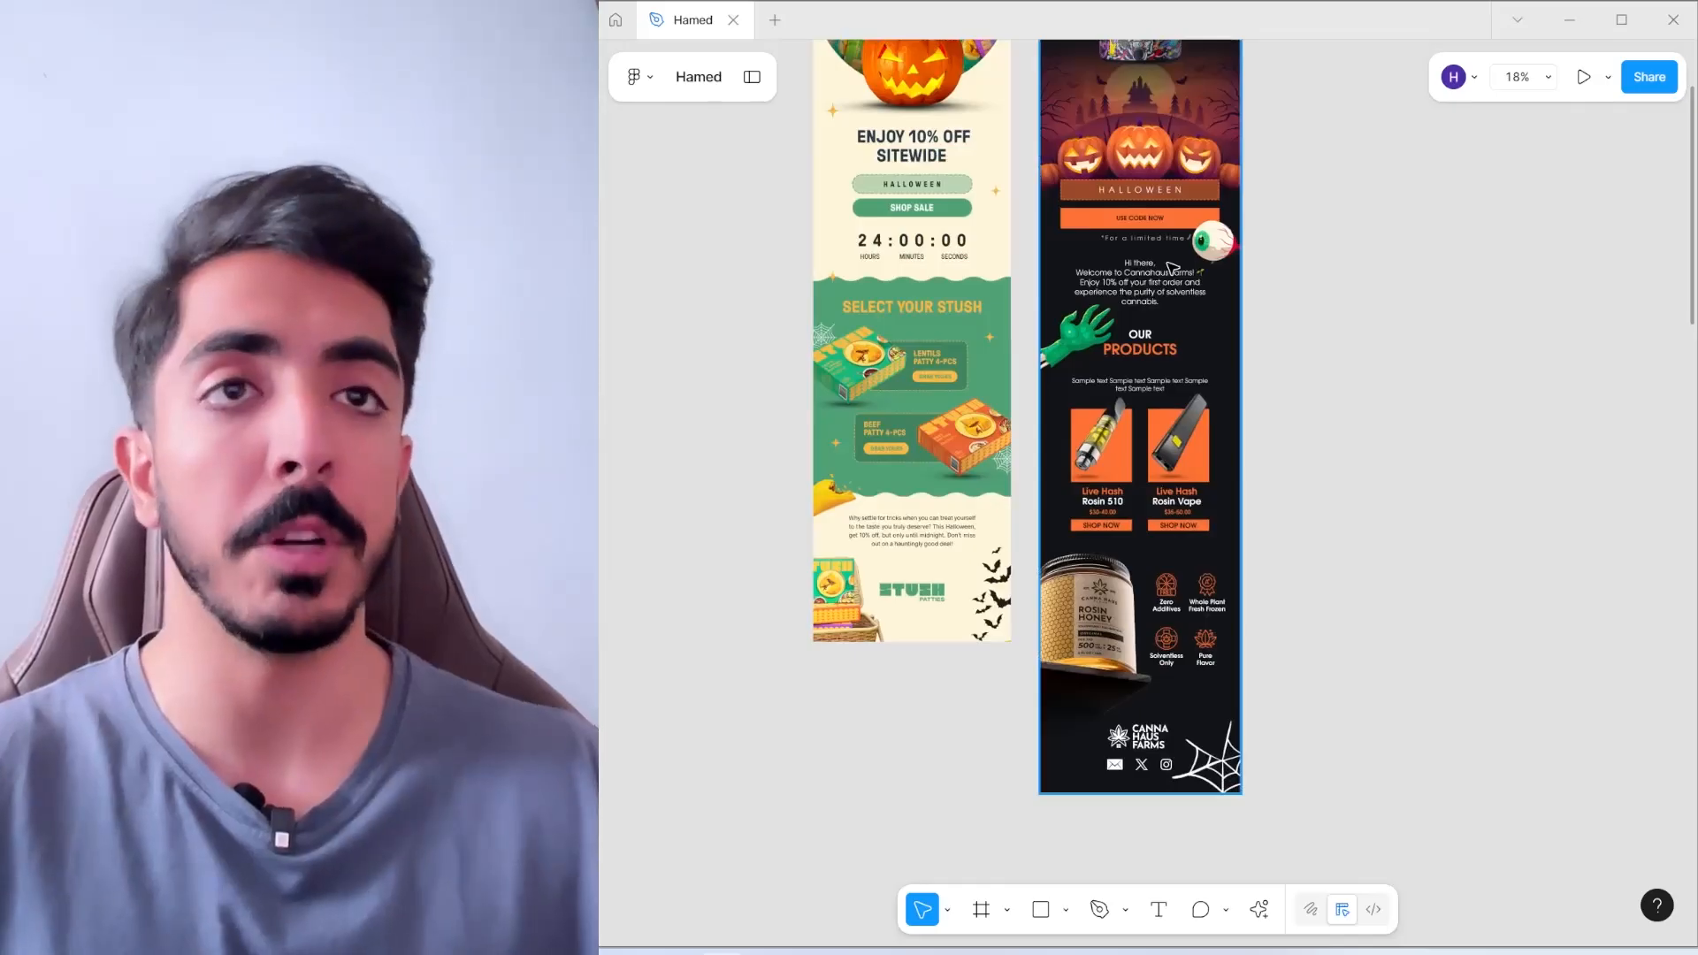
pyautogui.scroll(5, 1191, 299)
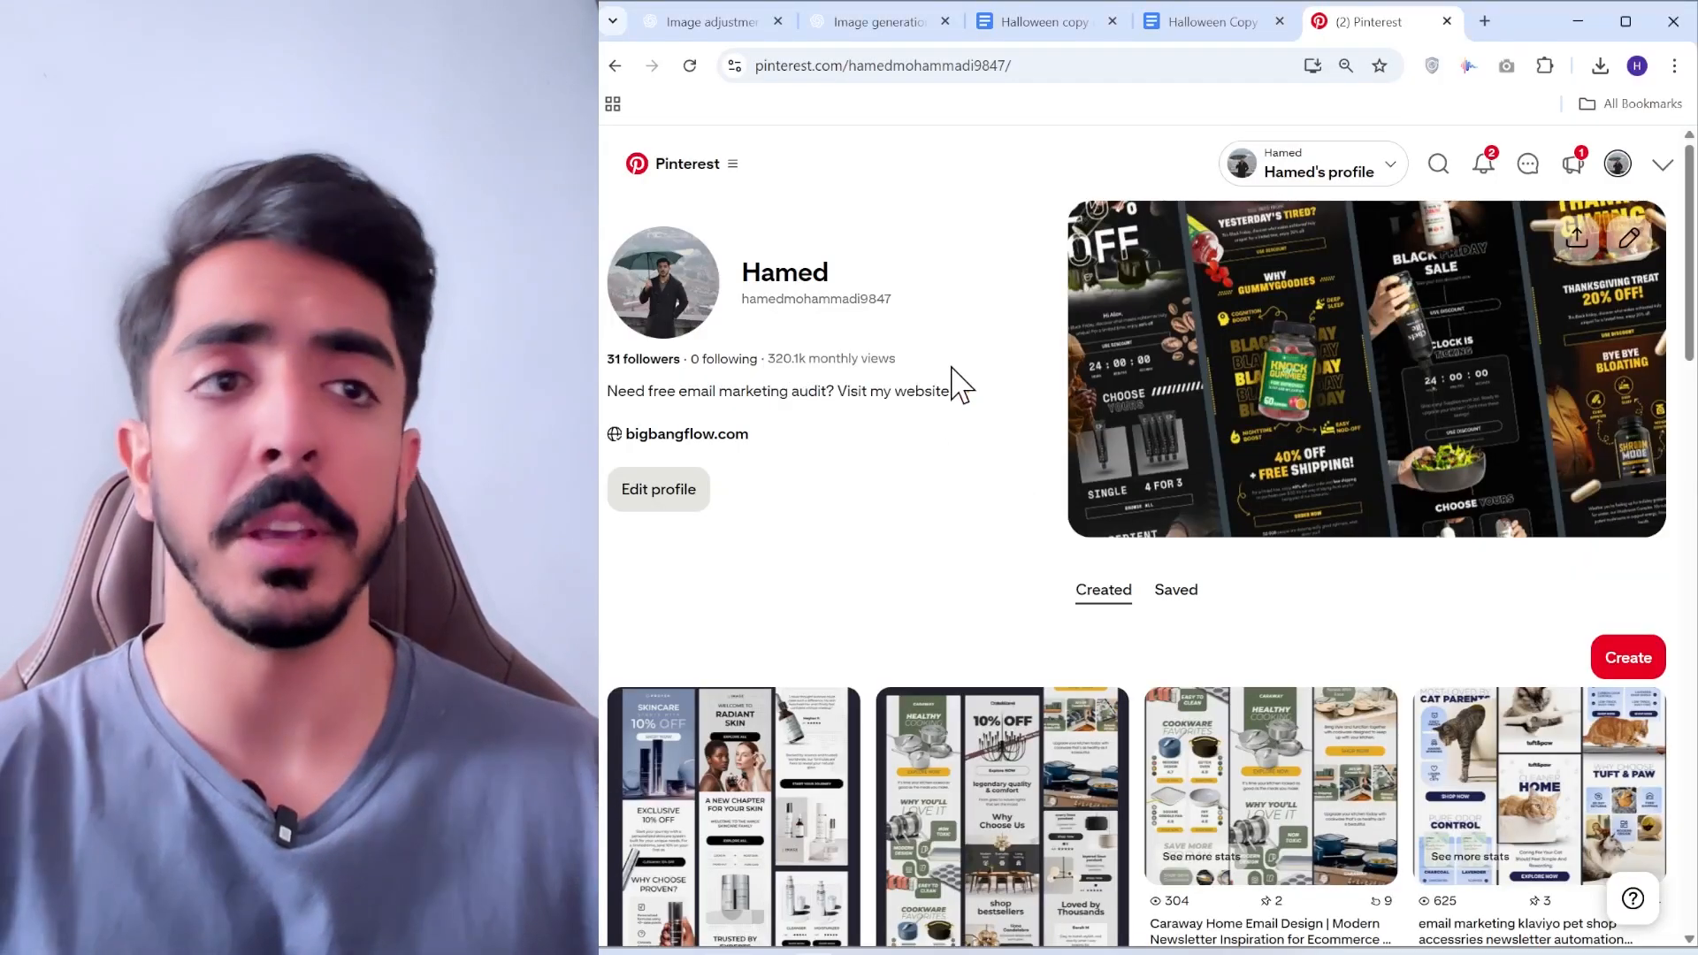
# Switch to the Pinterest profile in the browser and look through its created email design pins
pyautogui.scroll(-5, 955, 380)
pyautogui.scroll(5, 1546, 436)
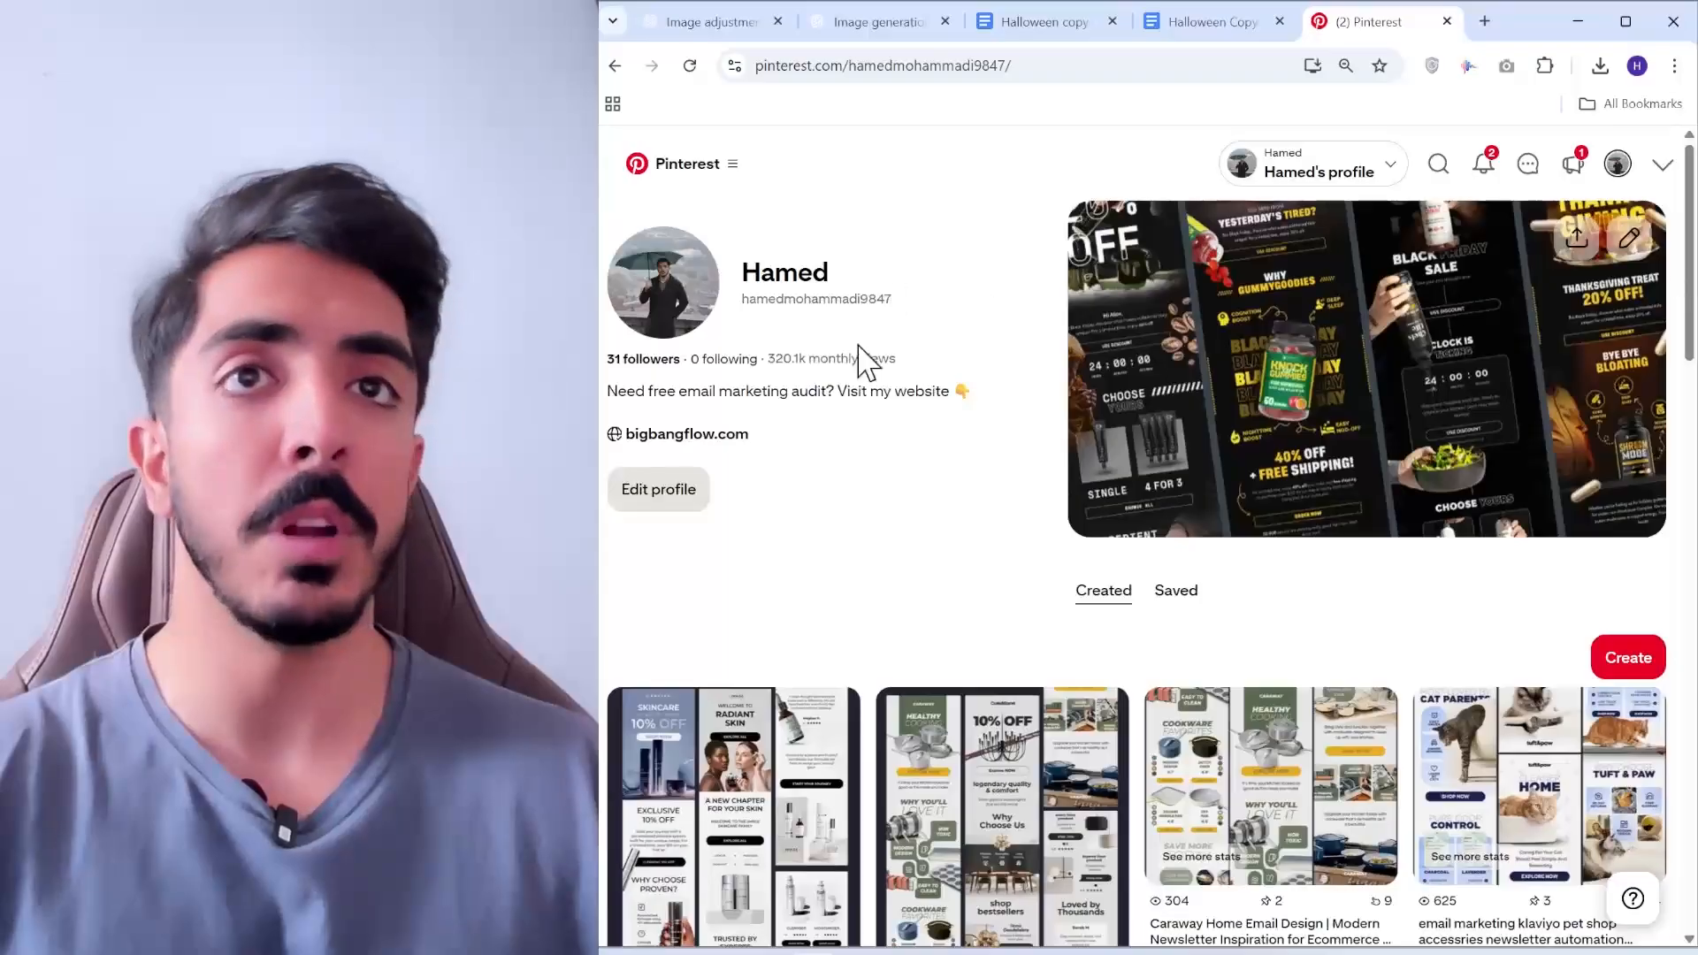
pyautogui.scroll(-15, 1091, 397)
pyautogui.scroll(15, 1147, 652)
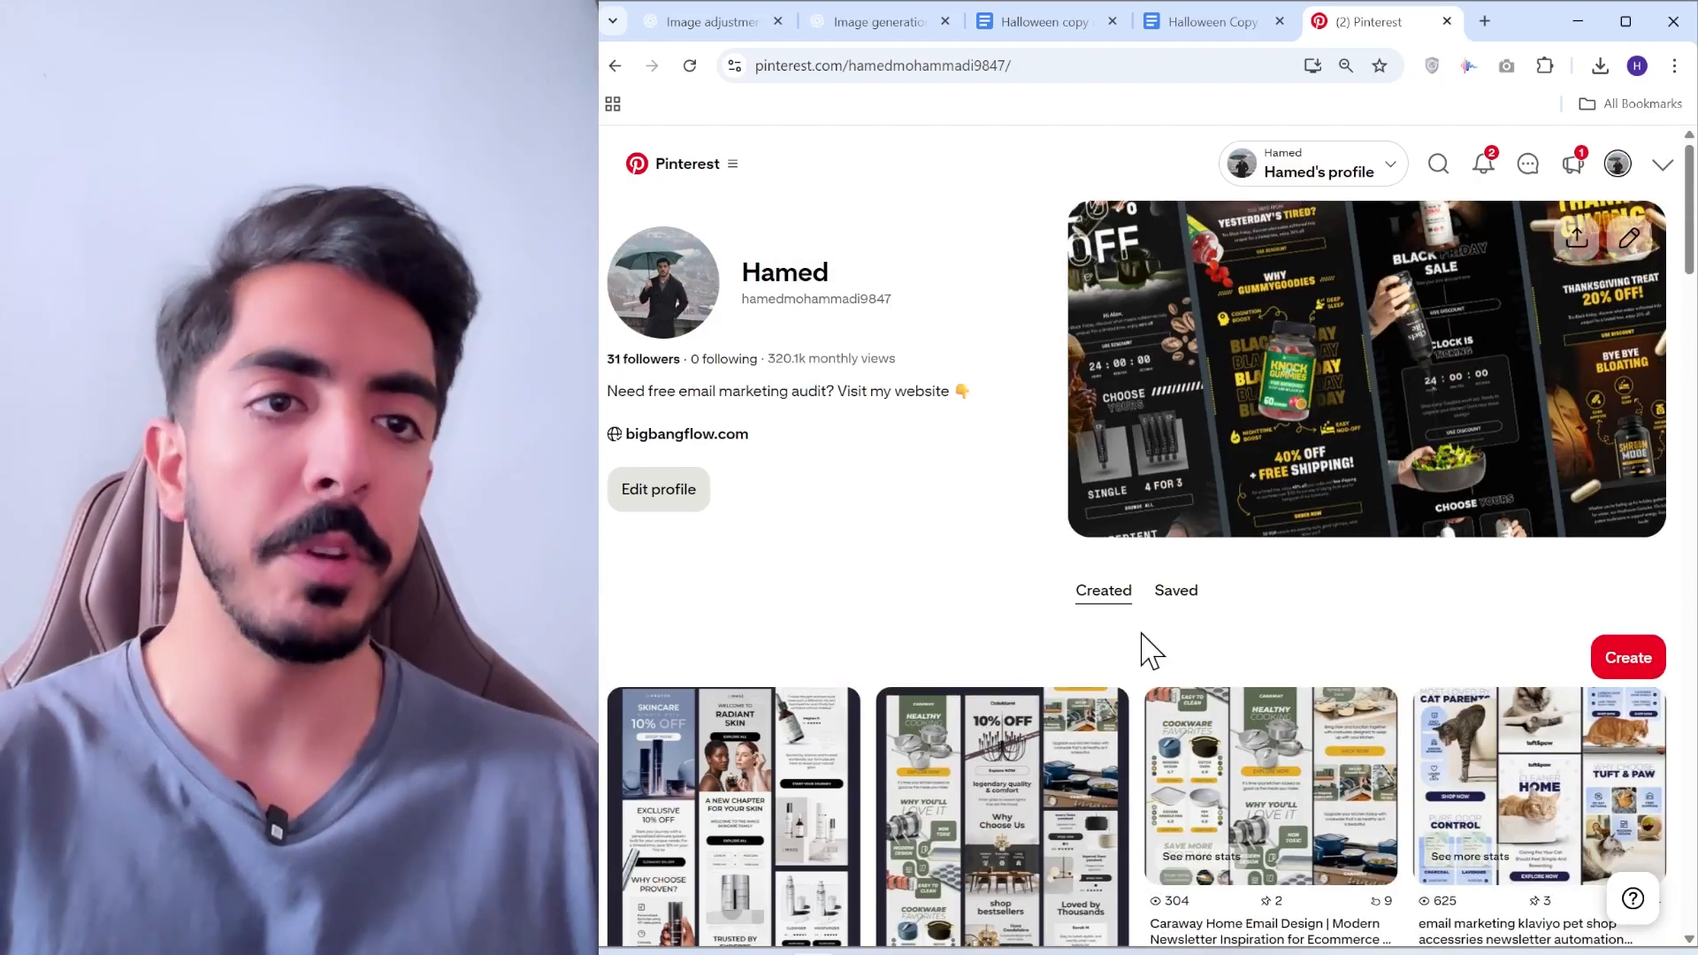
pyautogui.scroll(-10, 1147, 652)
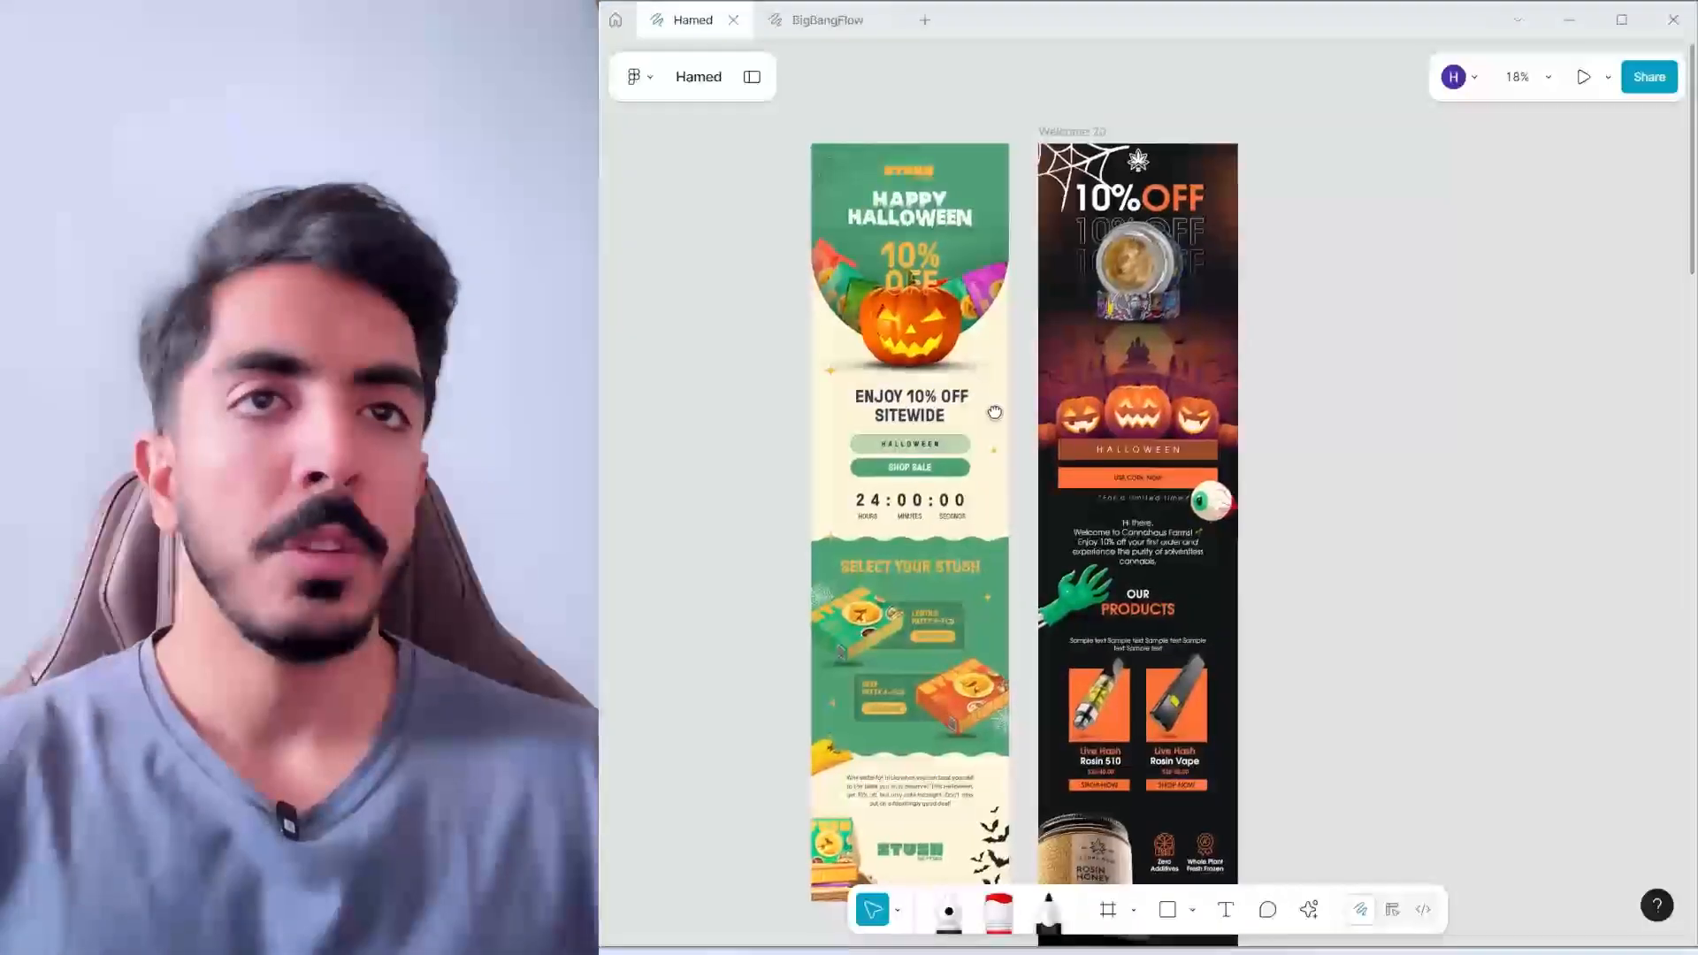
# Switch back to the Figma file with the two Halloween emails and activate the Brush tool
pyautogui.click(1000, 913)
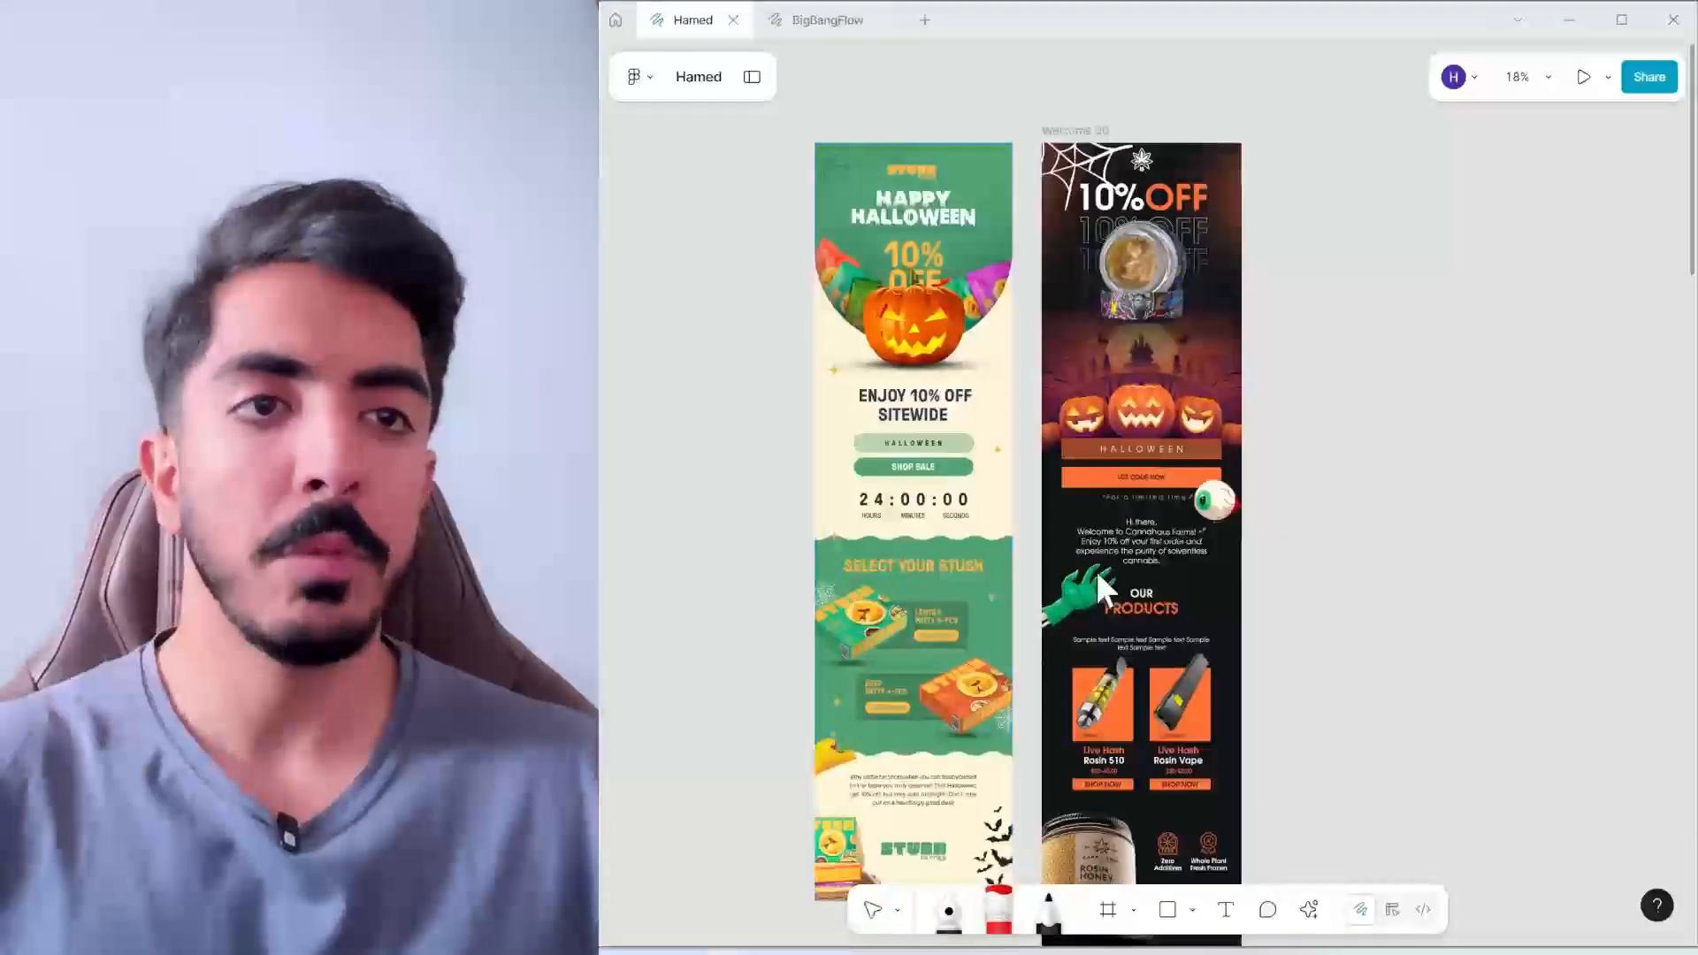
pyautogui.moveTo(1098, 397); pyautogui.dragTo(1023, 380)
pyautogui.scroll(1, 1023, 380)
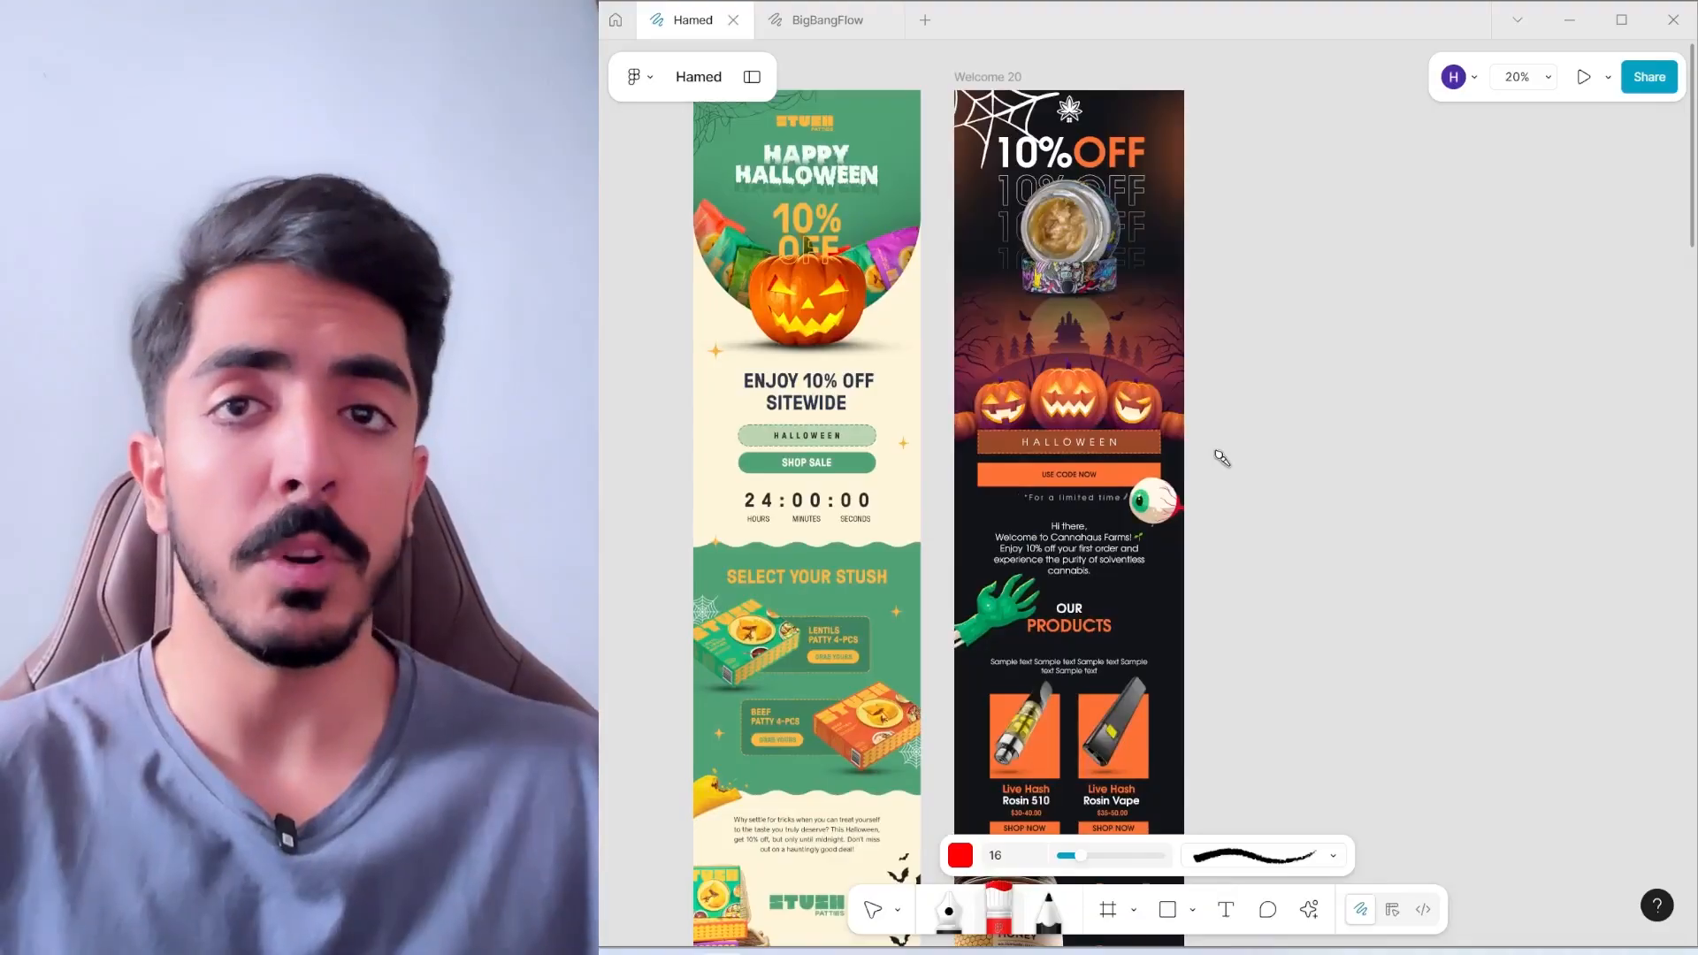
pyautogui.moveTo(1288, 462)
pyautogui.mouseDown()
pyautogui.moveTo(1246, 554)
pyautogui.moveTo(1310, 401)
pyautogui.moveTo(1225, 512)
pyautogui.moveTo(1138, 463)
pyautogui.mouseUp()
pyautogui.scroll(-3, 1244, 368)
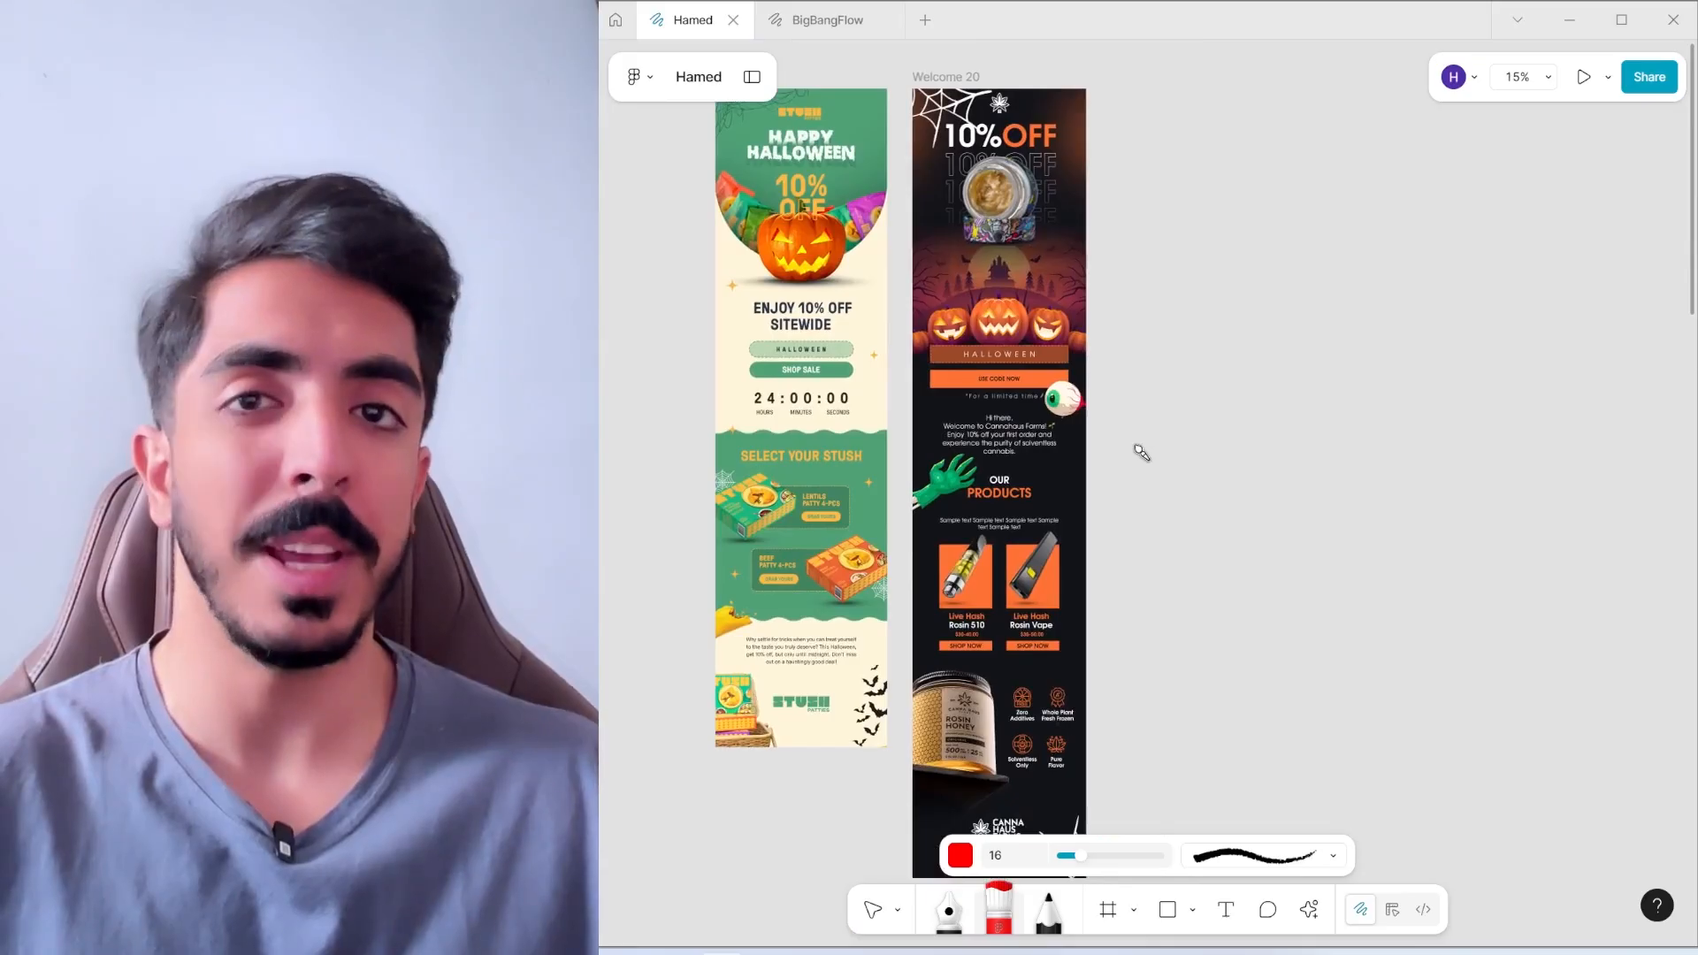
pyautogui.moveTo(1019, 512); pyautogui.dragTo(1077, 566)
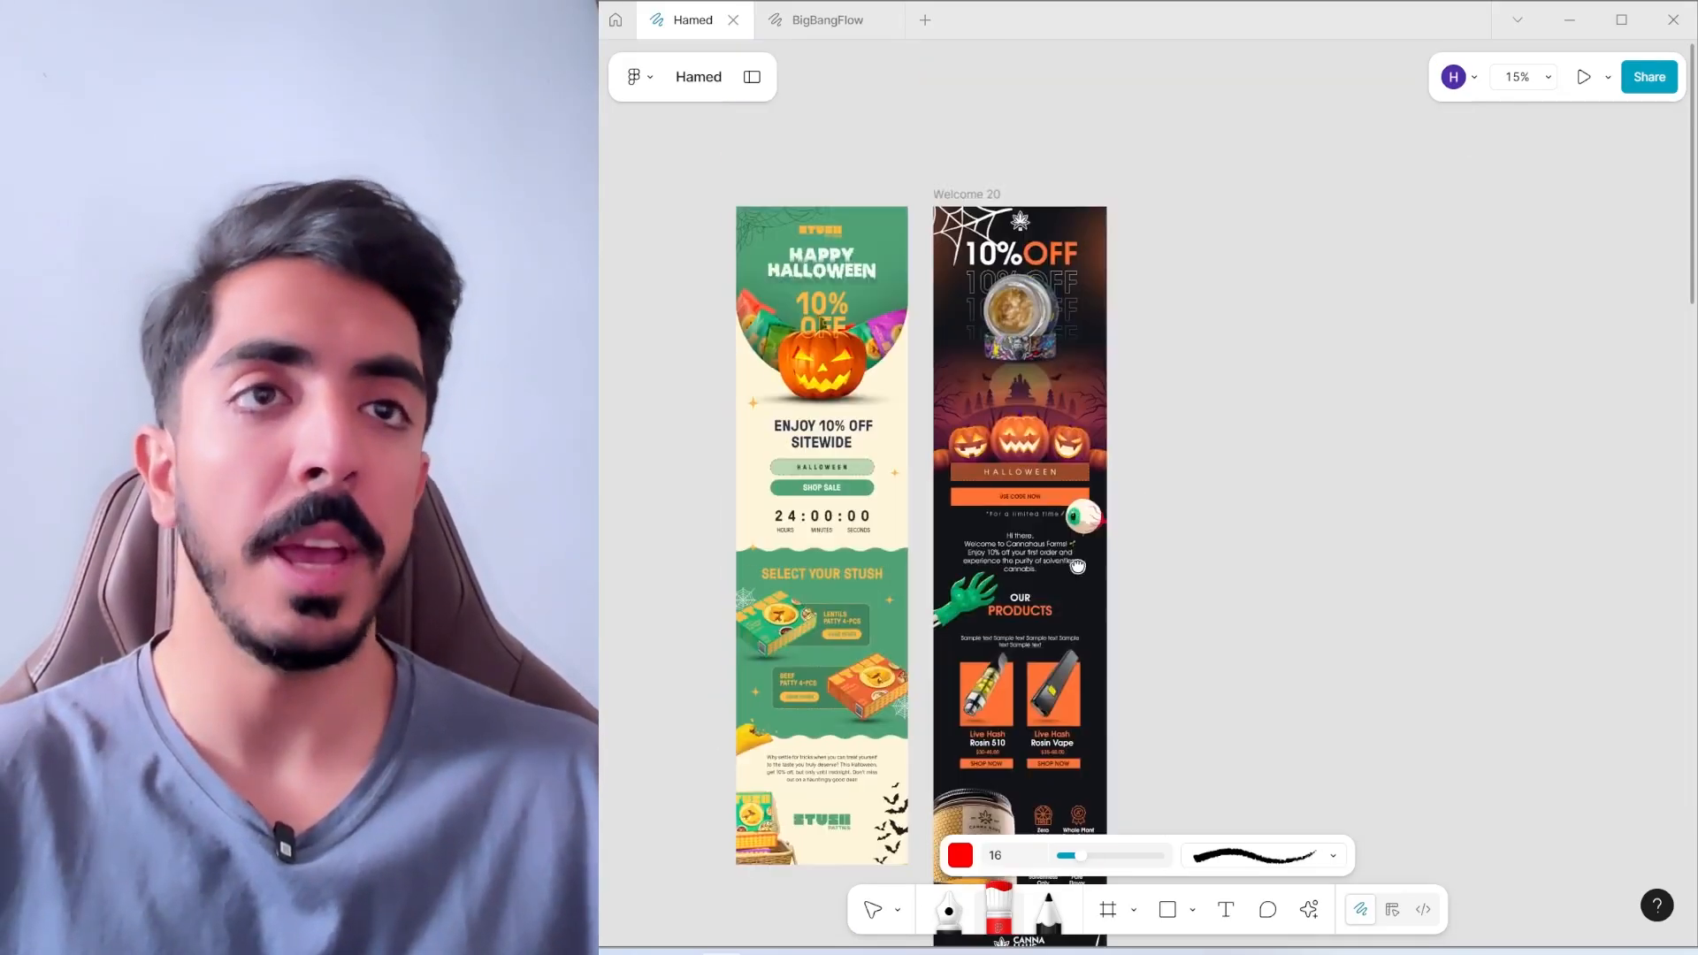
# Look over the email template collection in the BigBangFlow file and return to the Halloween email file
pyautogui.click(812, 21)
pyautogui.moveTo(1319, 656); pyautogui.dragTo(1441, 536)
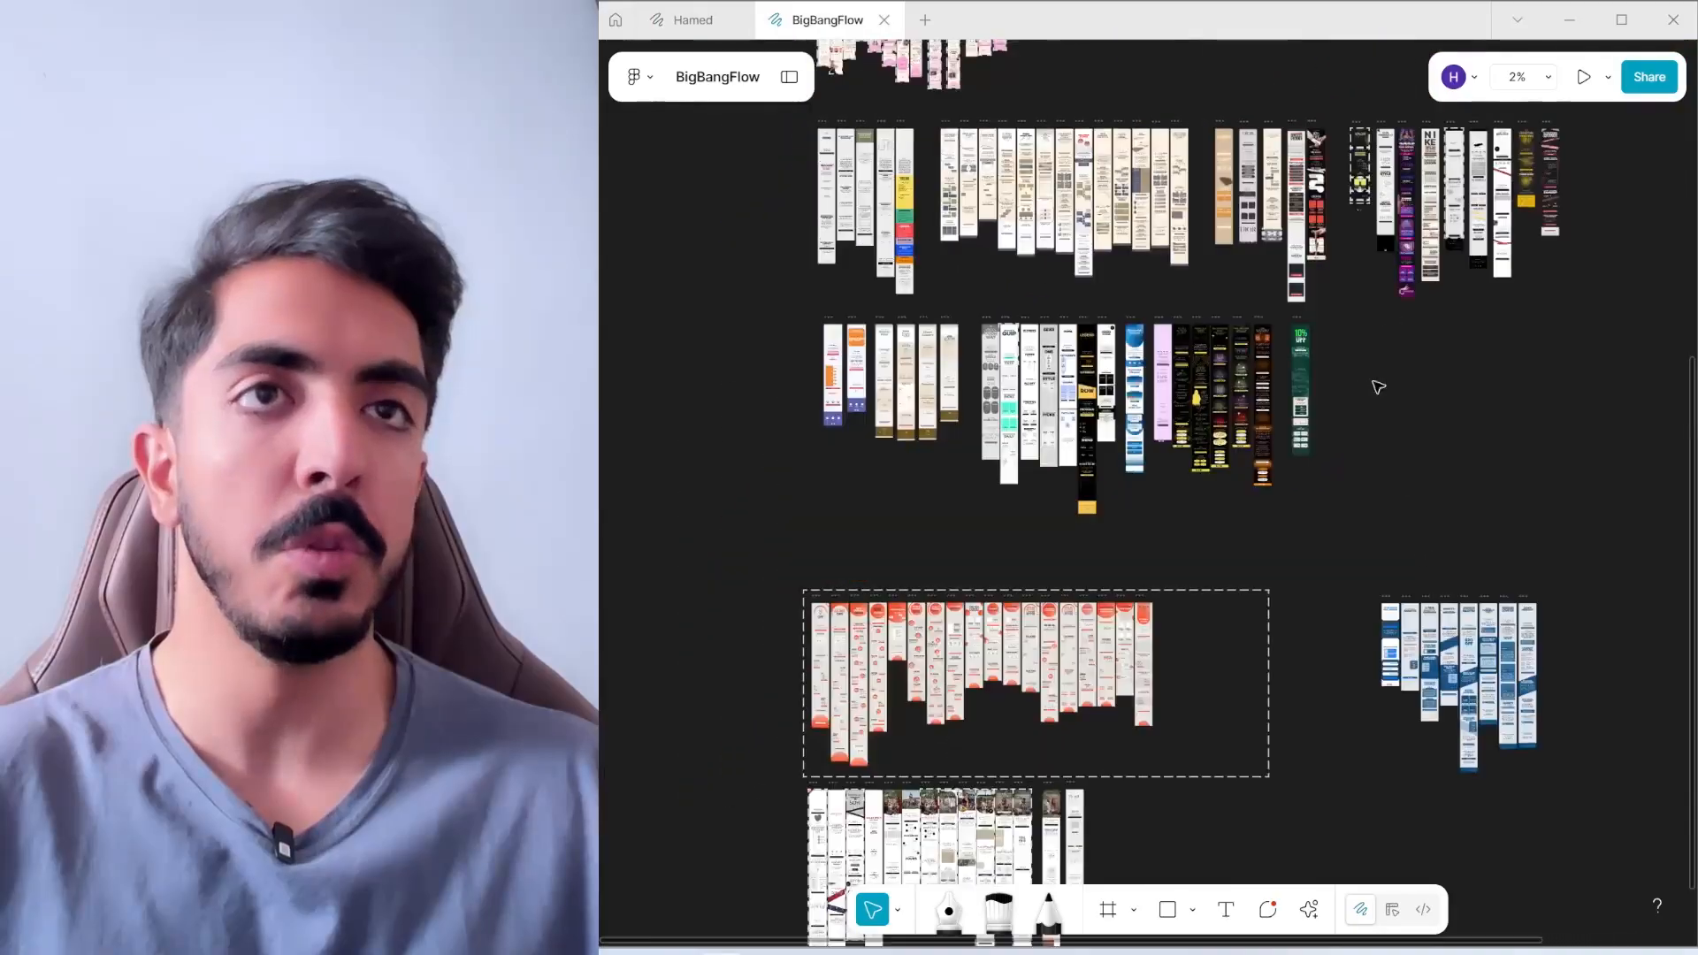
pyautogui.moveTo(1366, 350); pyautogui.dragTo(1258, 607)
pyautogui.moveTo(1282, 473); pyautogui.dragTo(1257, 698)
pyautogui.moveTo(1279, 567); pyautogui.dragTo(1279, 656)
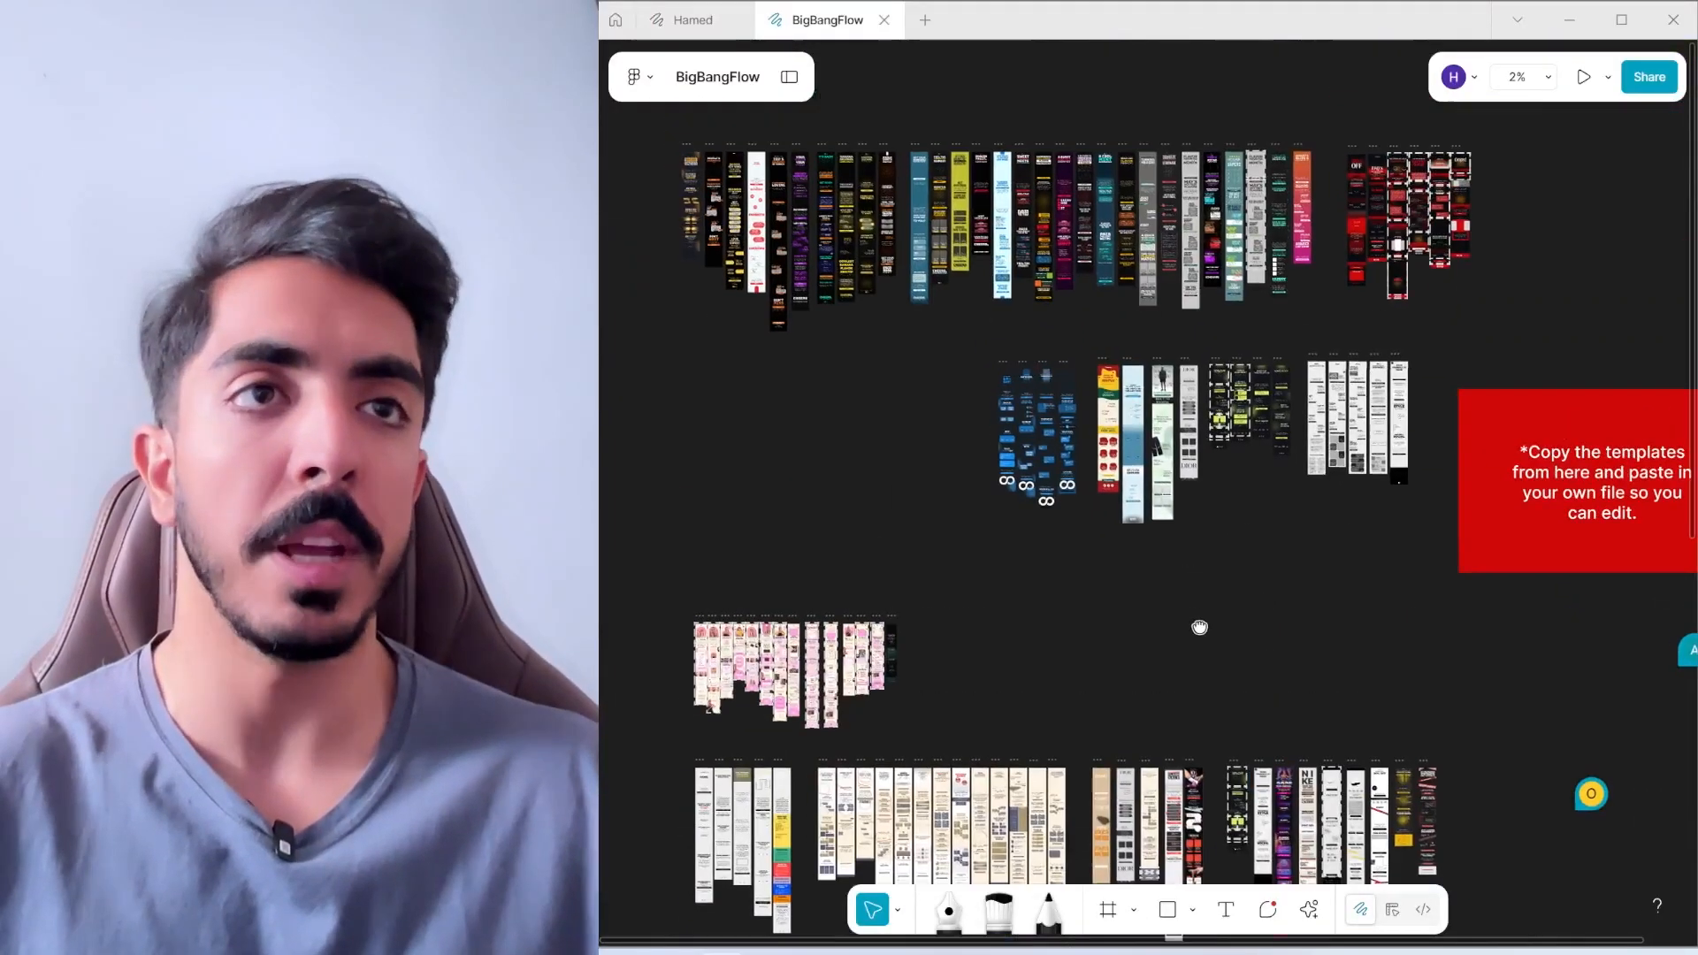
pyautogui.moveTo(1198, 621); pyautogui.dragTo(1259, 360)
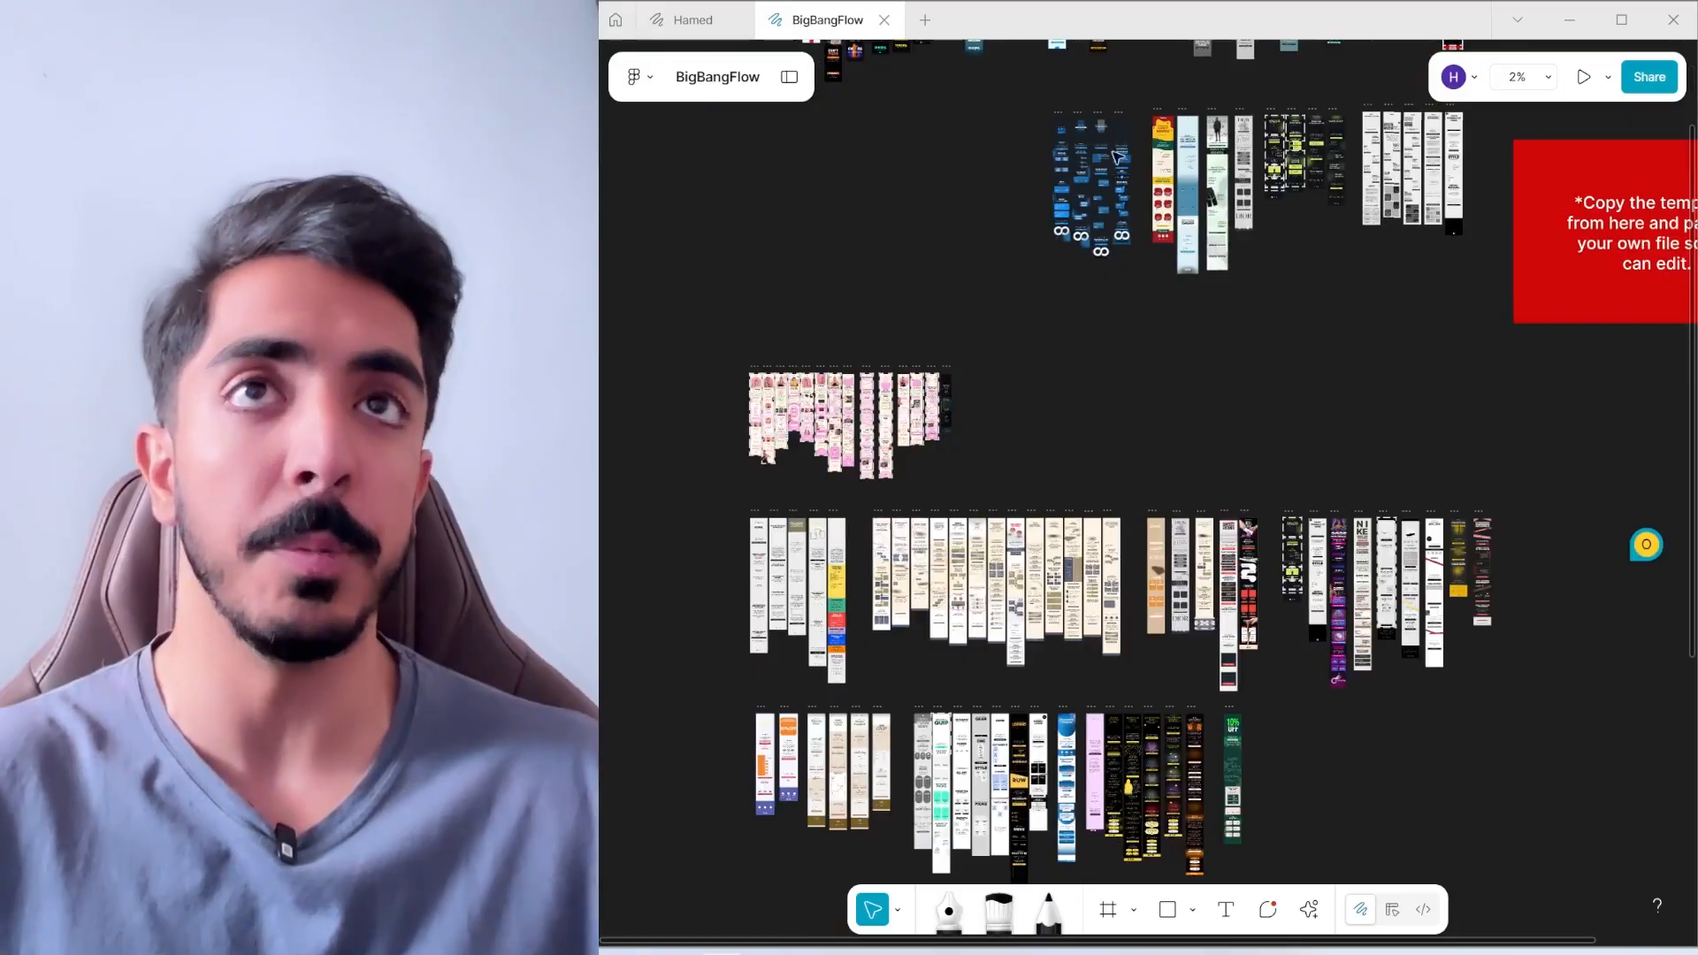
pyautogui.click(685, 21)
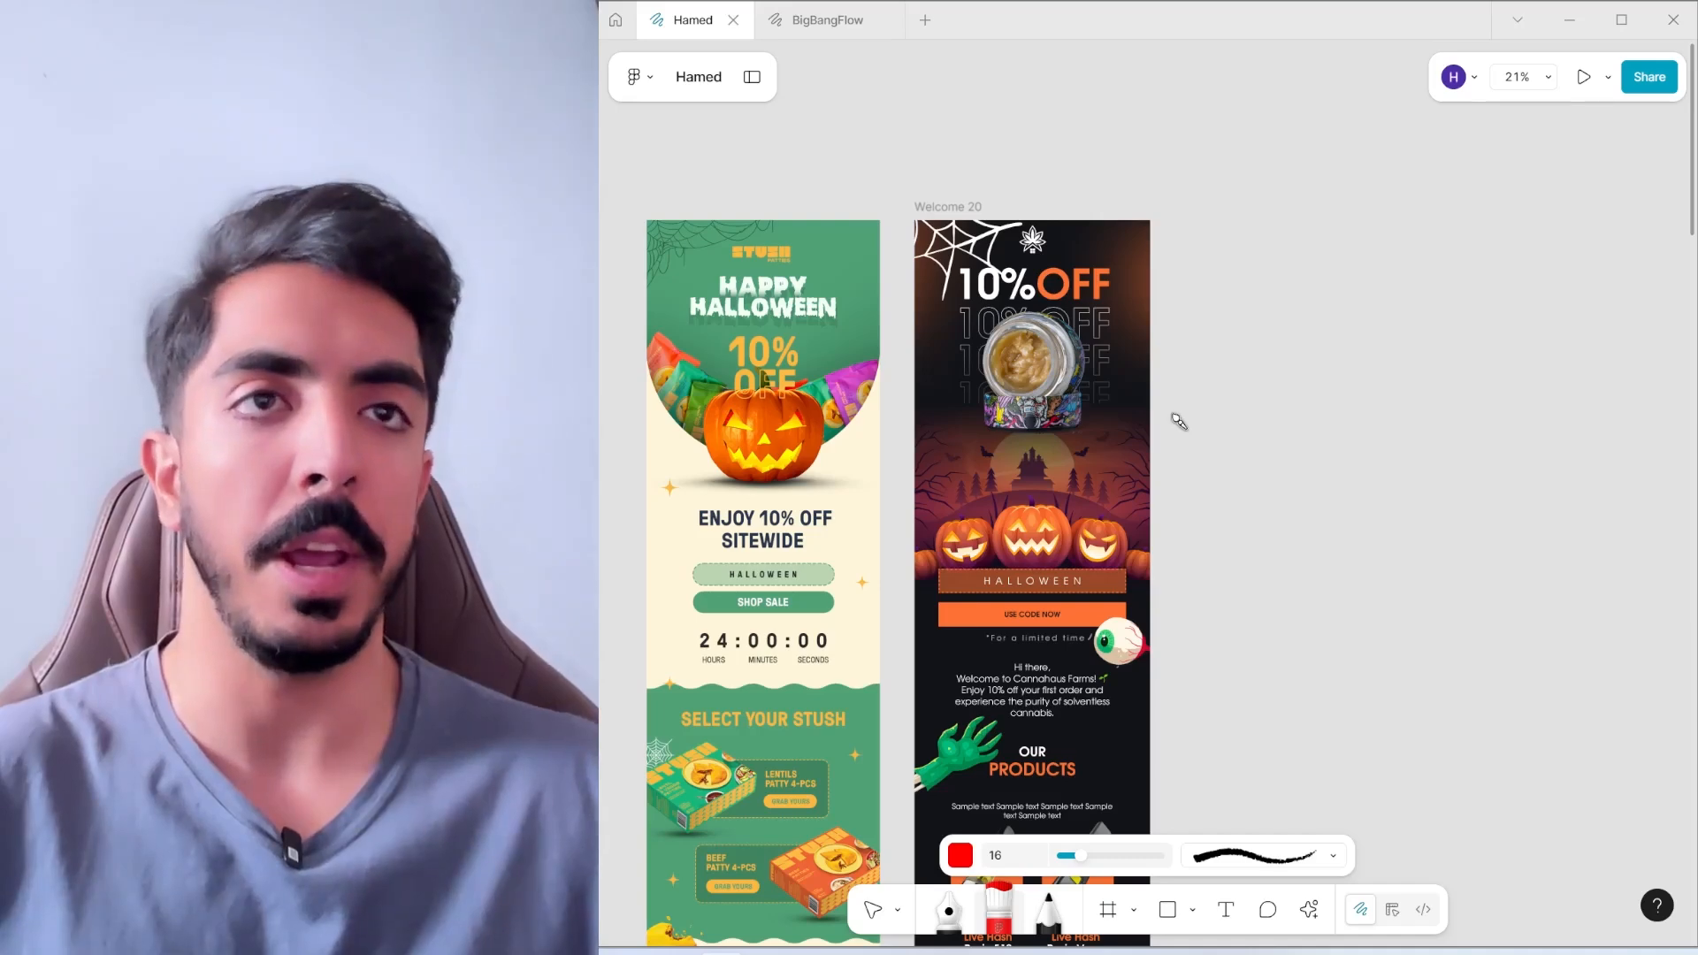
# Examine the layout of both Halloween emails from the hero section down to the footer
pyautogui.scroll(-3, 1165, 440)
pyautogui.keyDown('ctrl'); pyautogui.scroll(-2, 1039, 399); pyautogui.keyUp('ctrl')
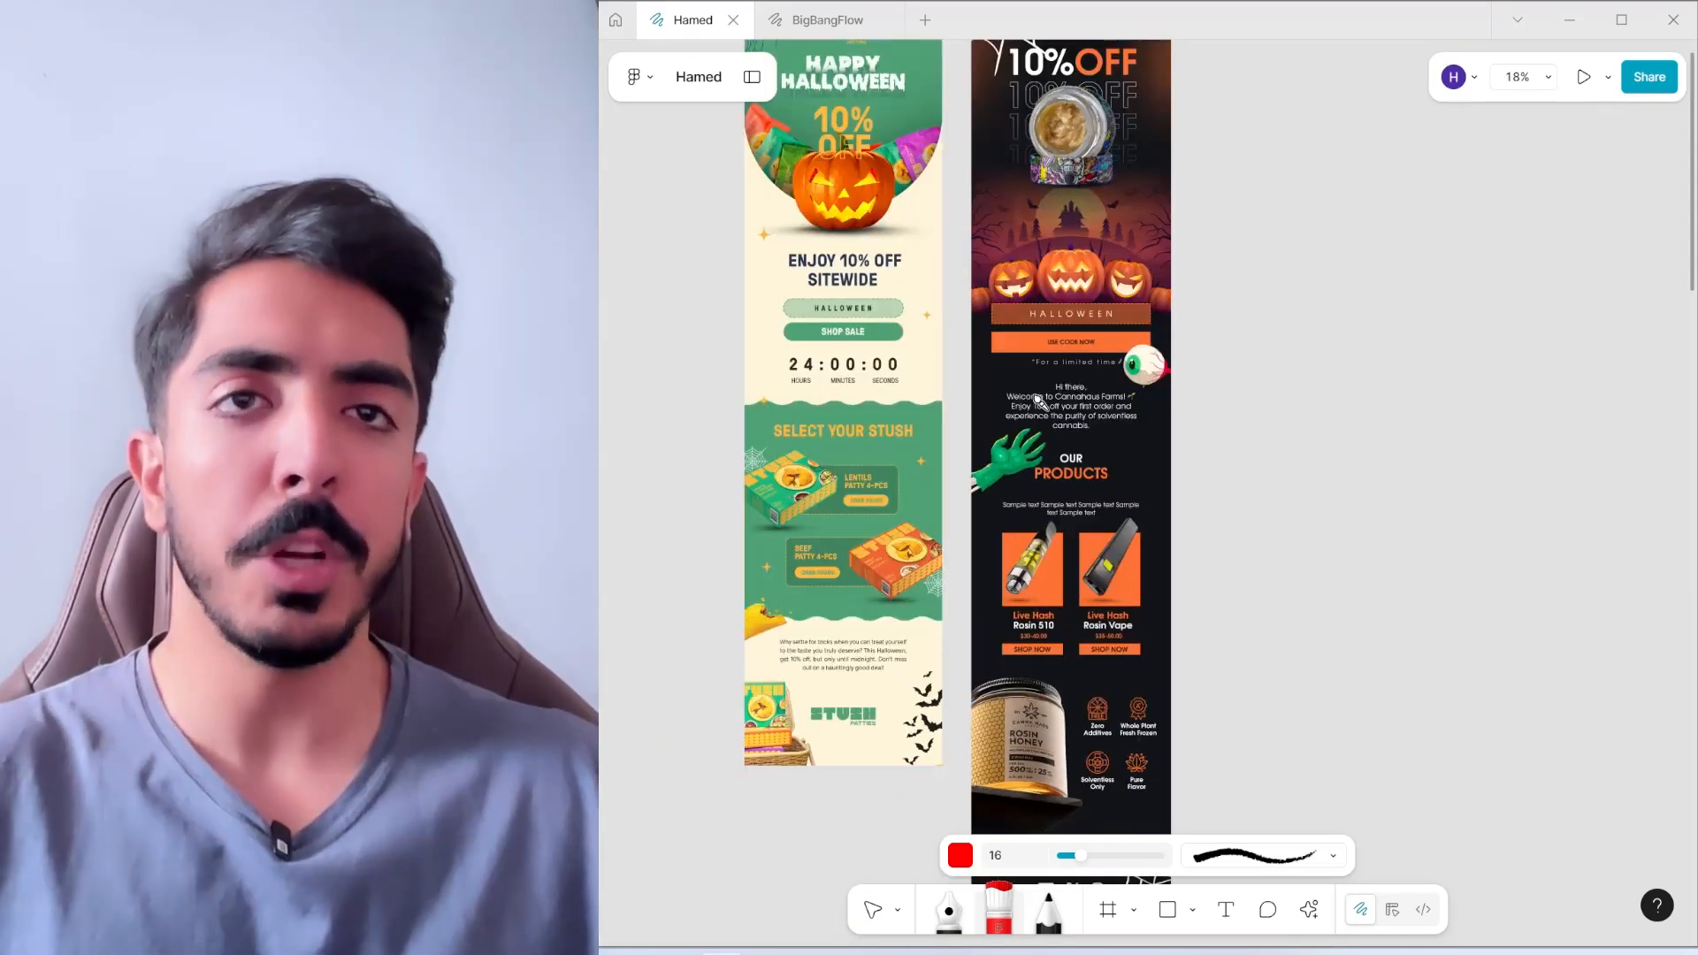
pyautogui.hscroll(2, 1357, 307)
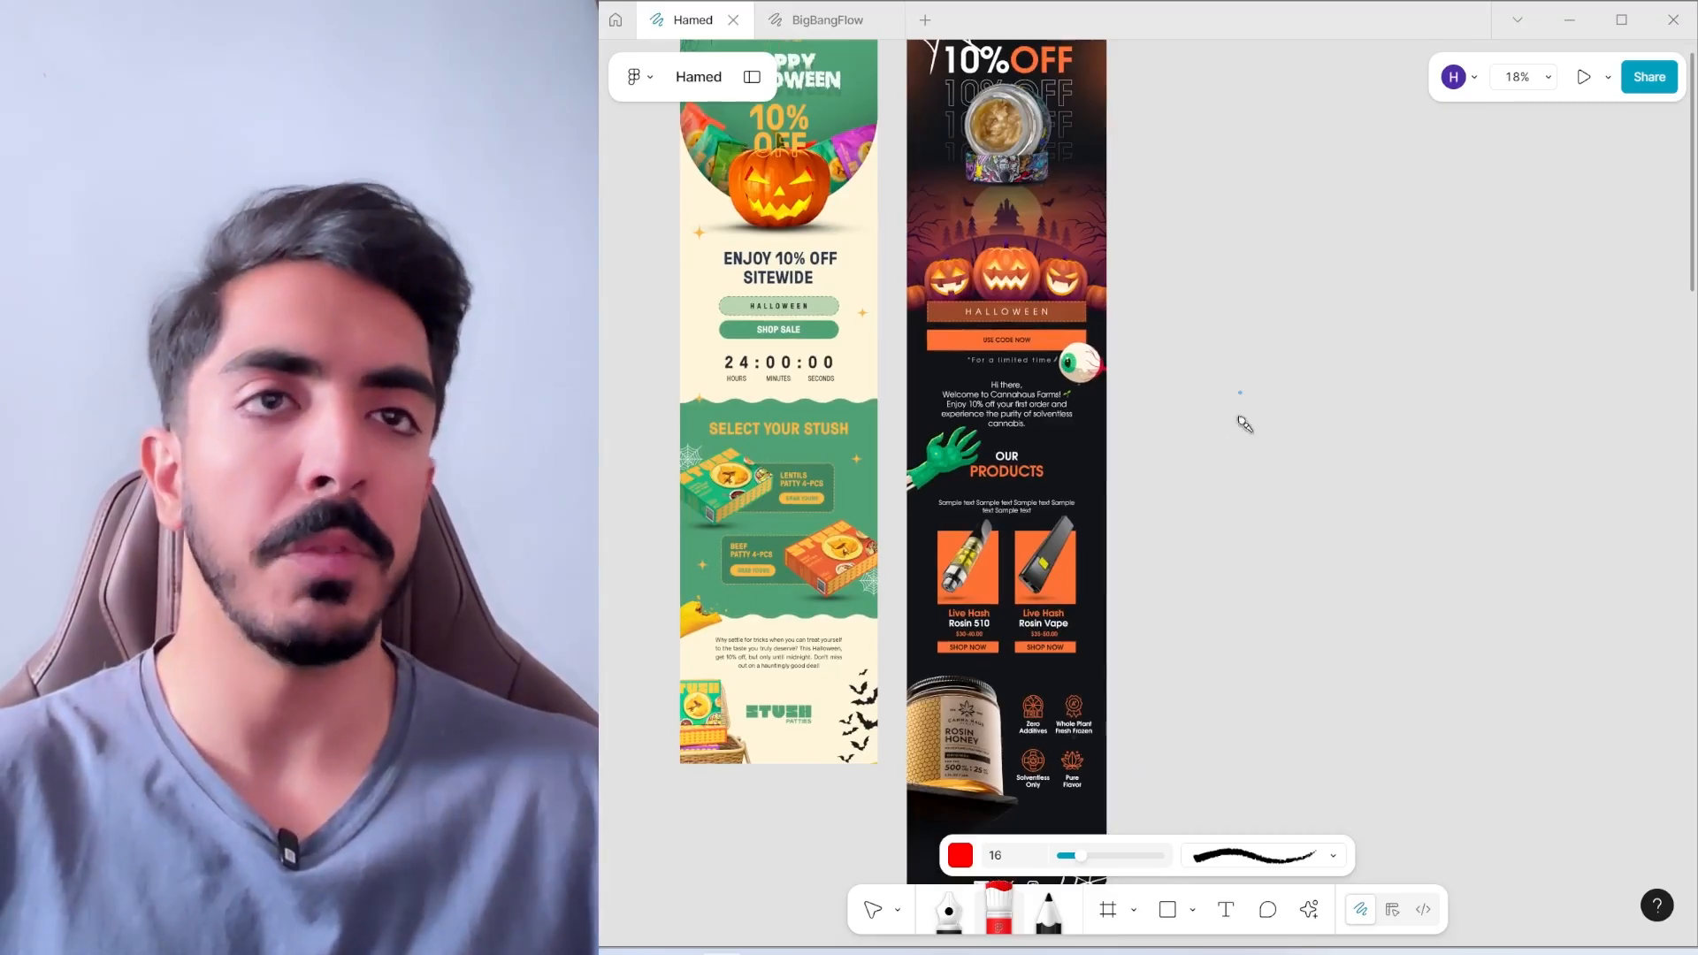
pyautogui.scroll(3, 1245, 425)
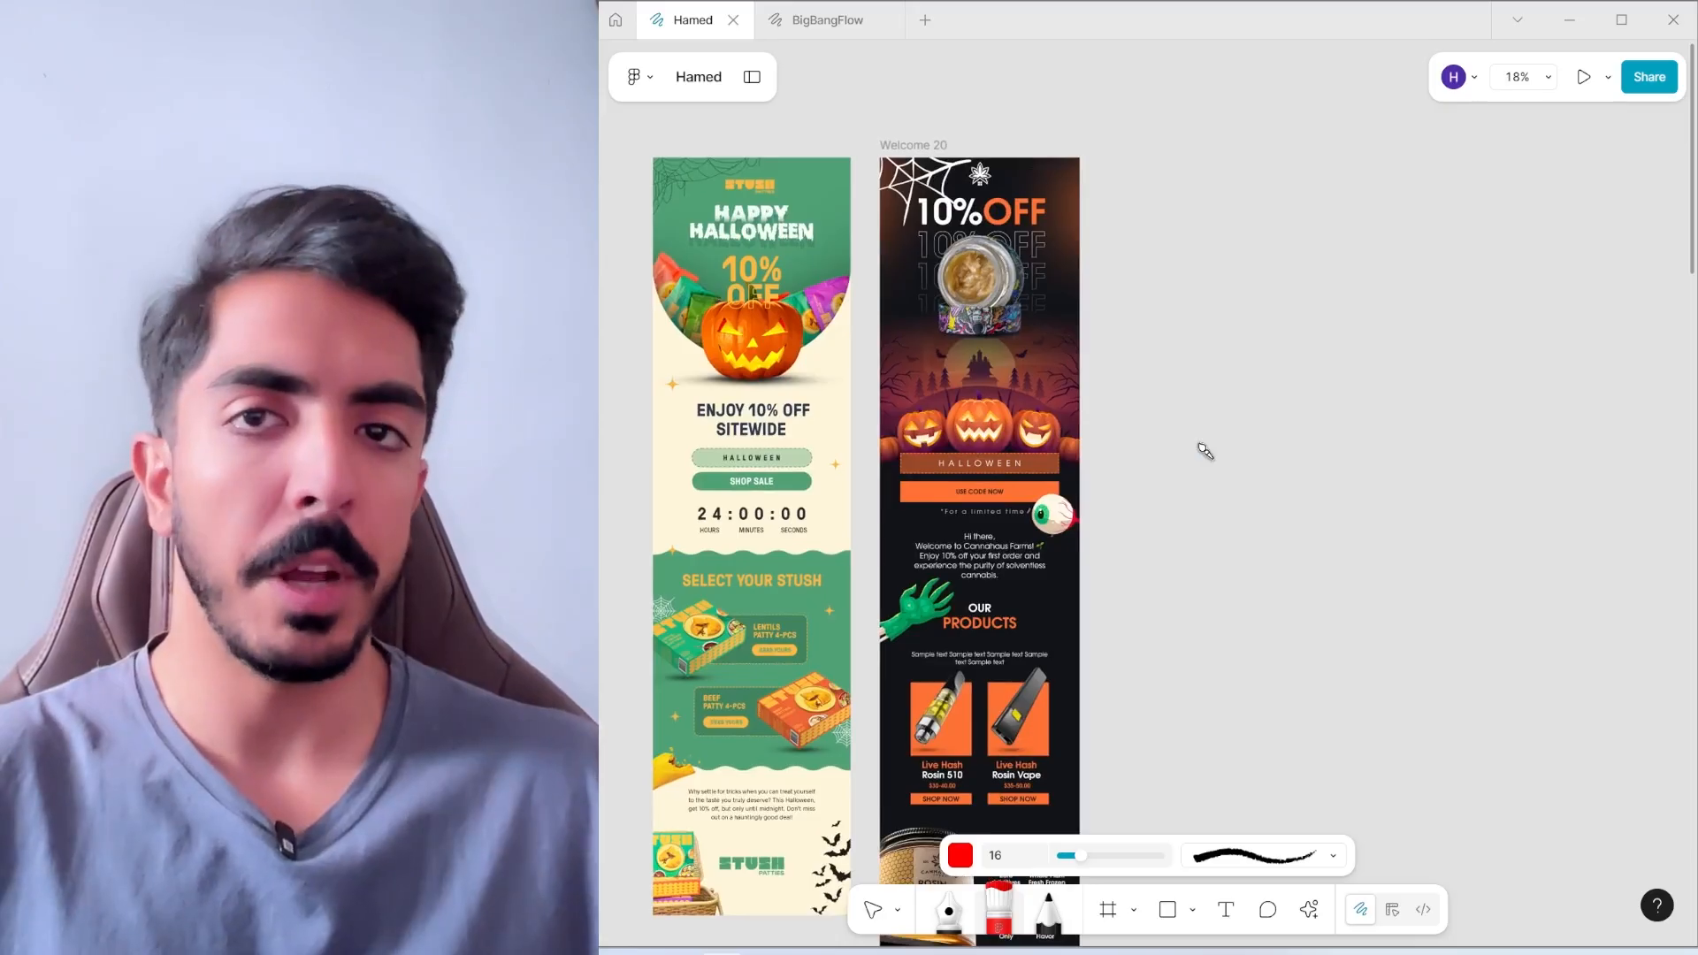
pyautogui.scroll(-1, 1052, 502)
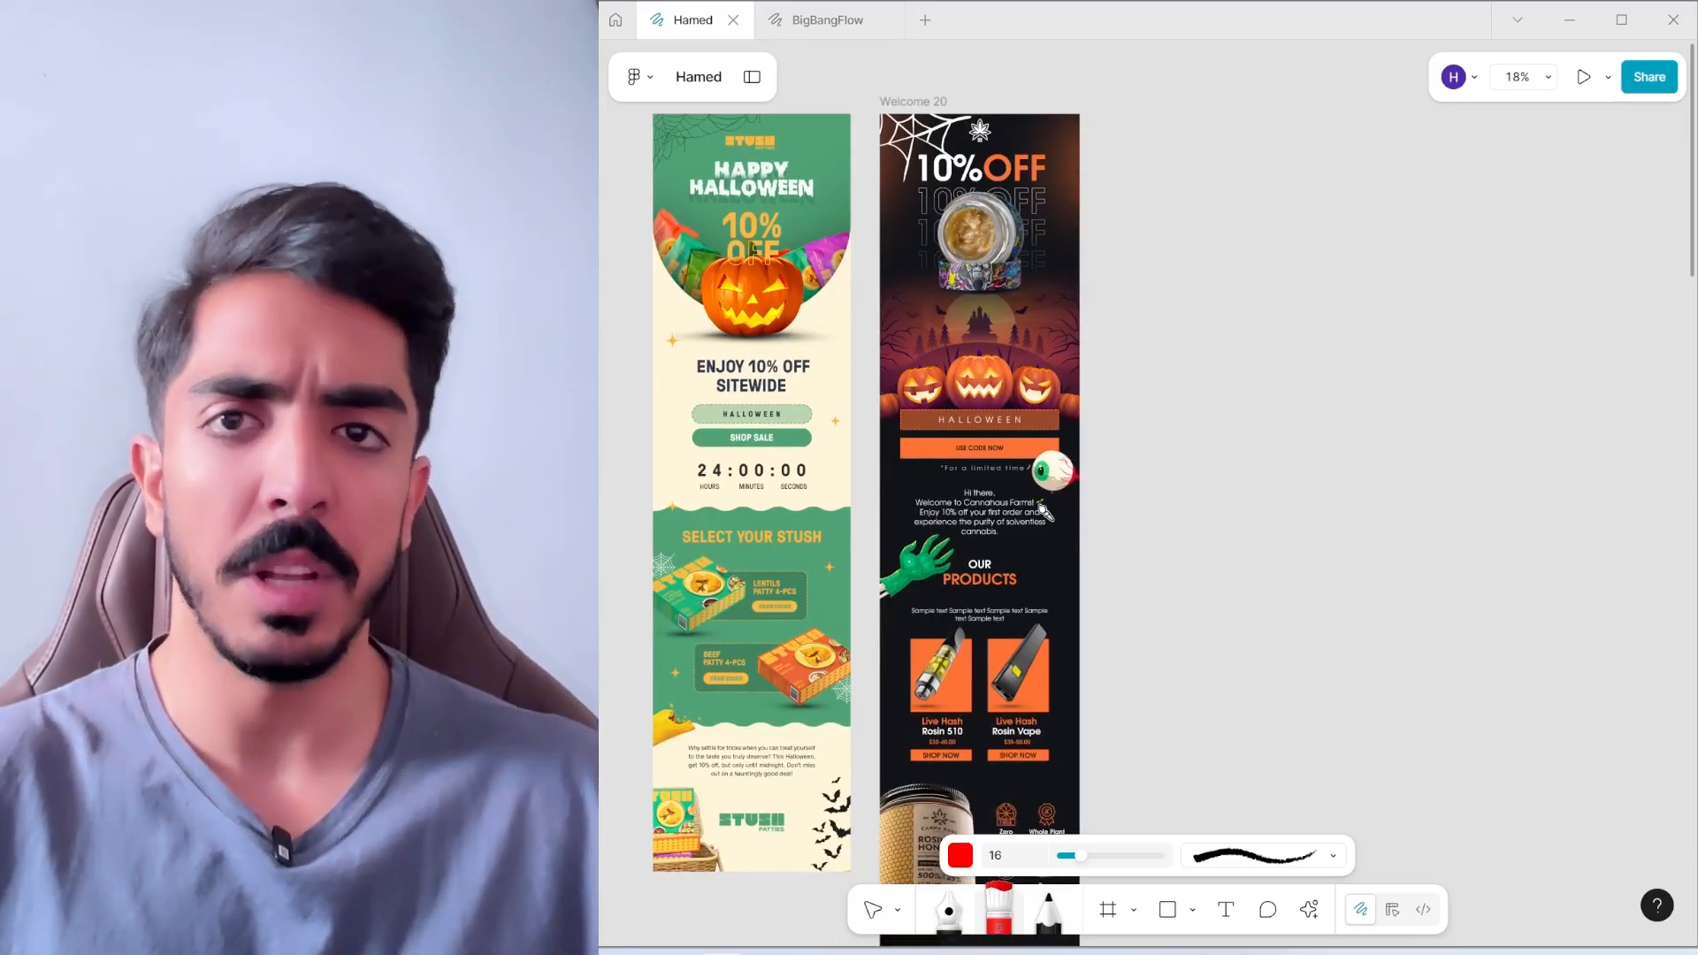
pyautogui.scroll(3, 1048, 513)
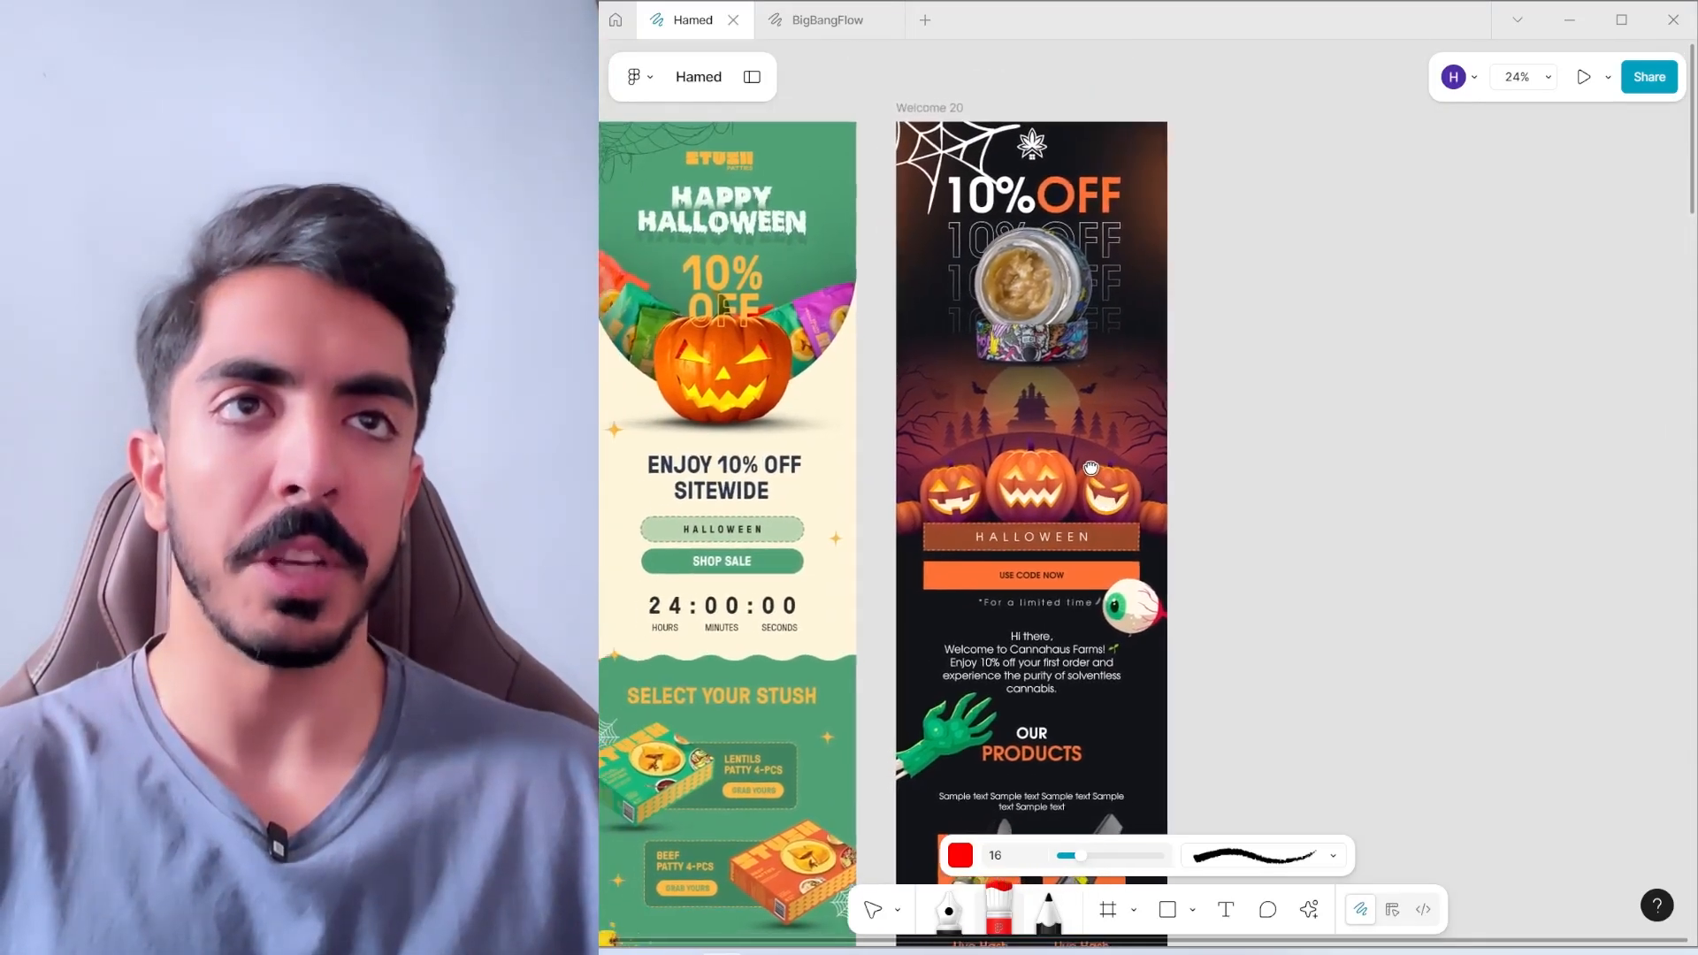
pyautogui.scroll(-2, 1096, 473)
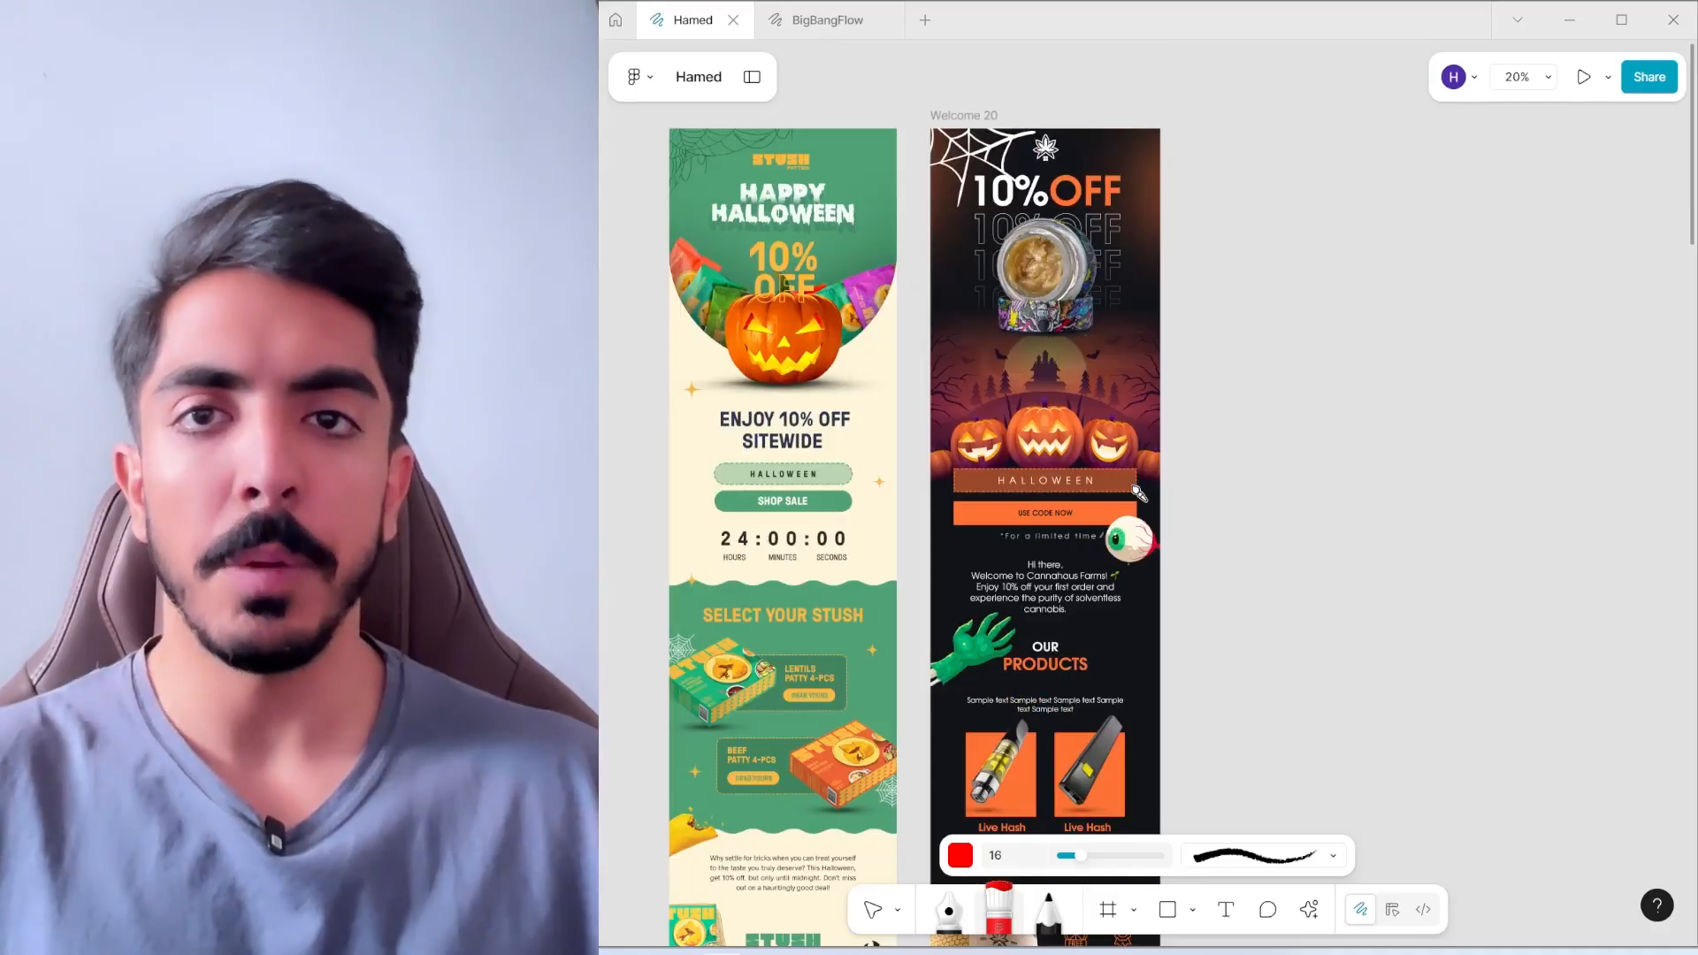
pyautogui.scroll(-1, 1138, 492)
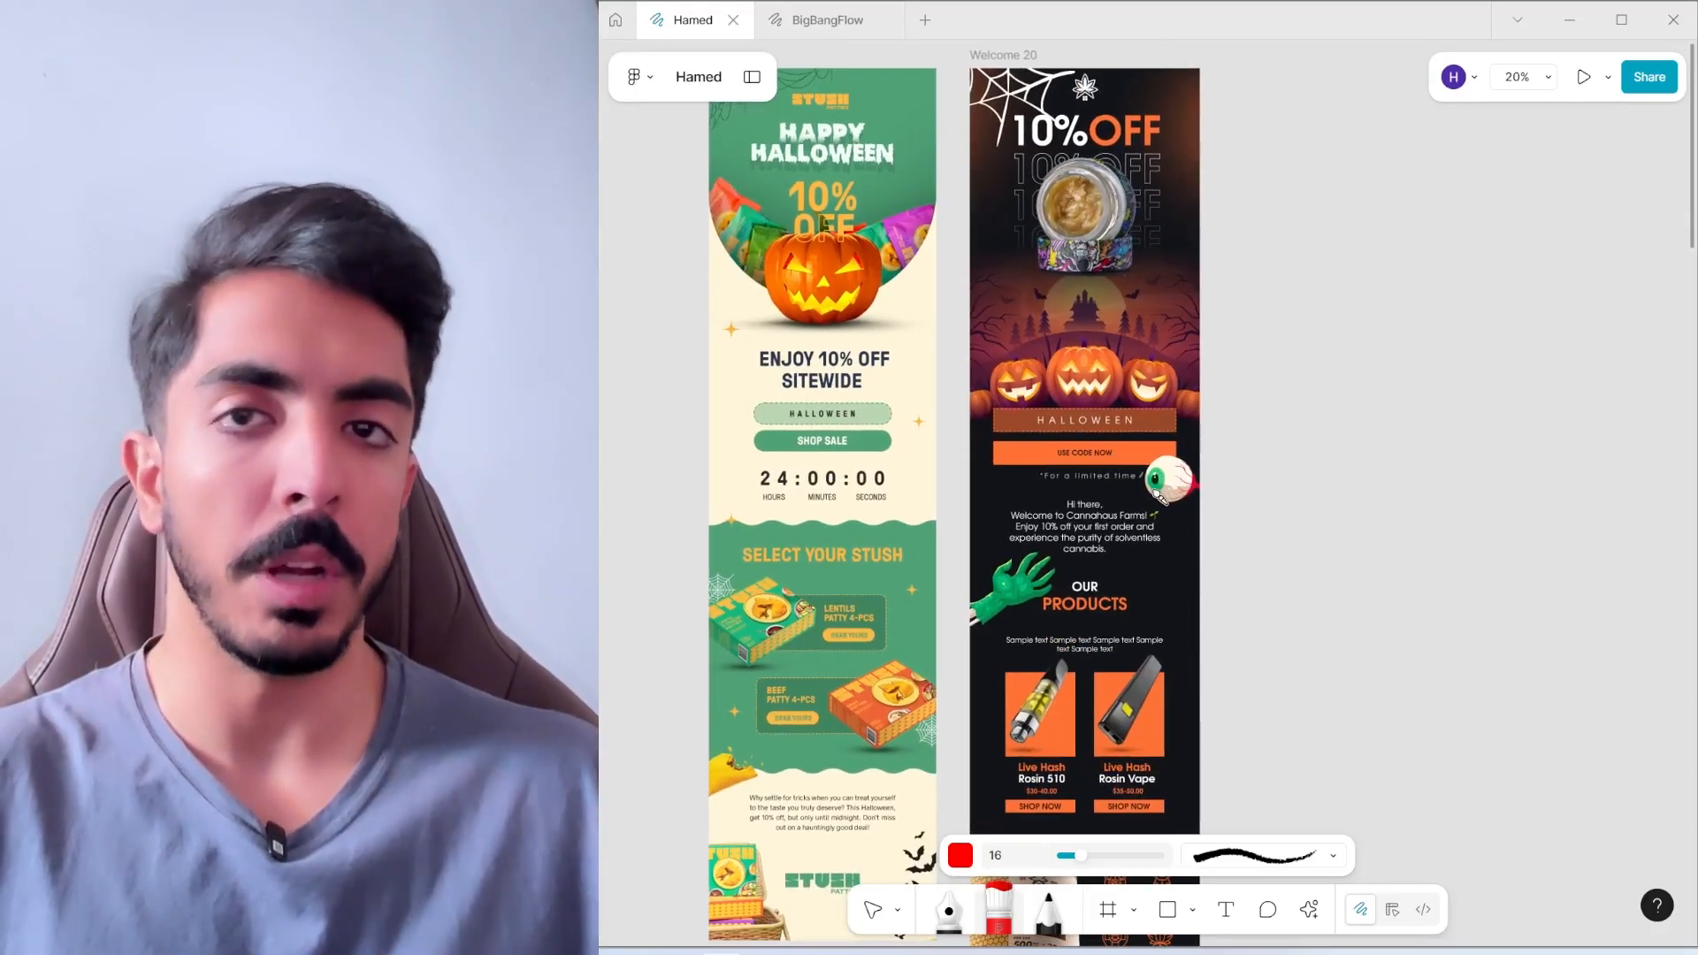
pyautogui.scroll(2, 1158, 497)
pyautogui.scroll(-5, 1171, 486)
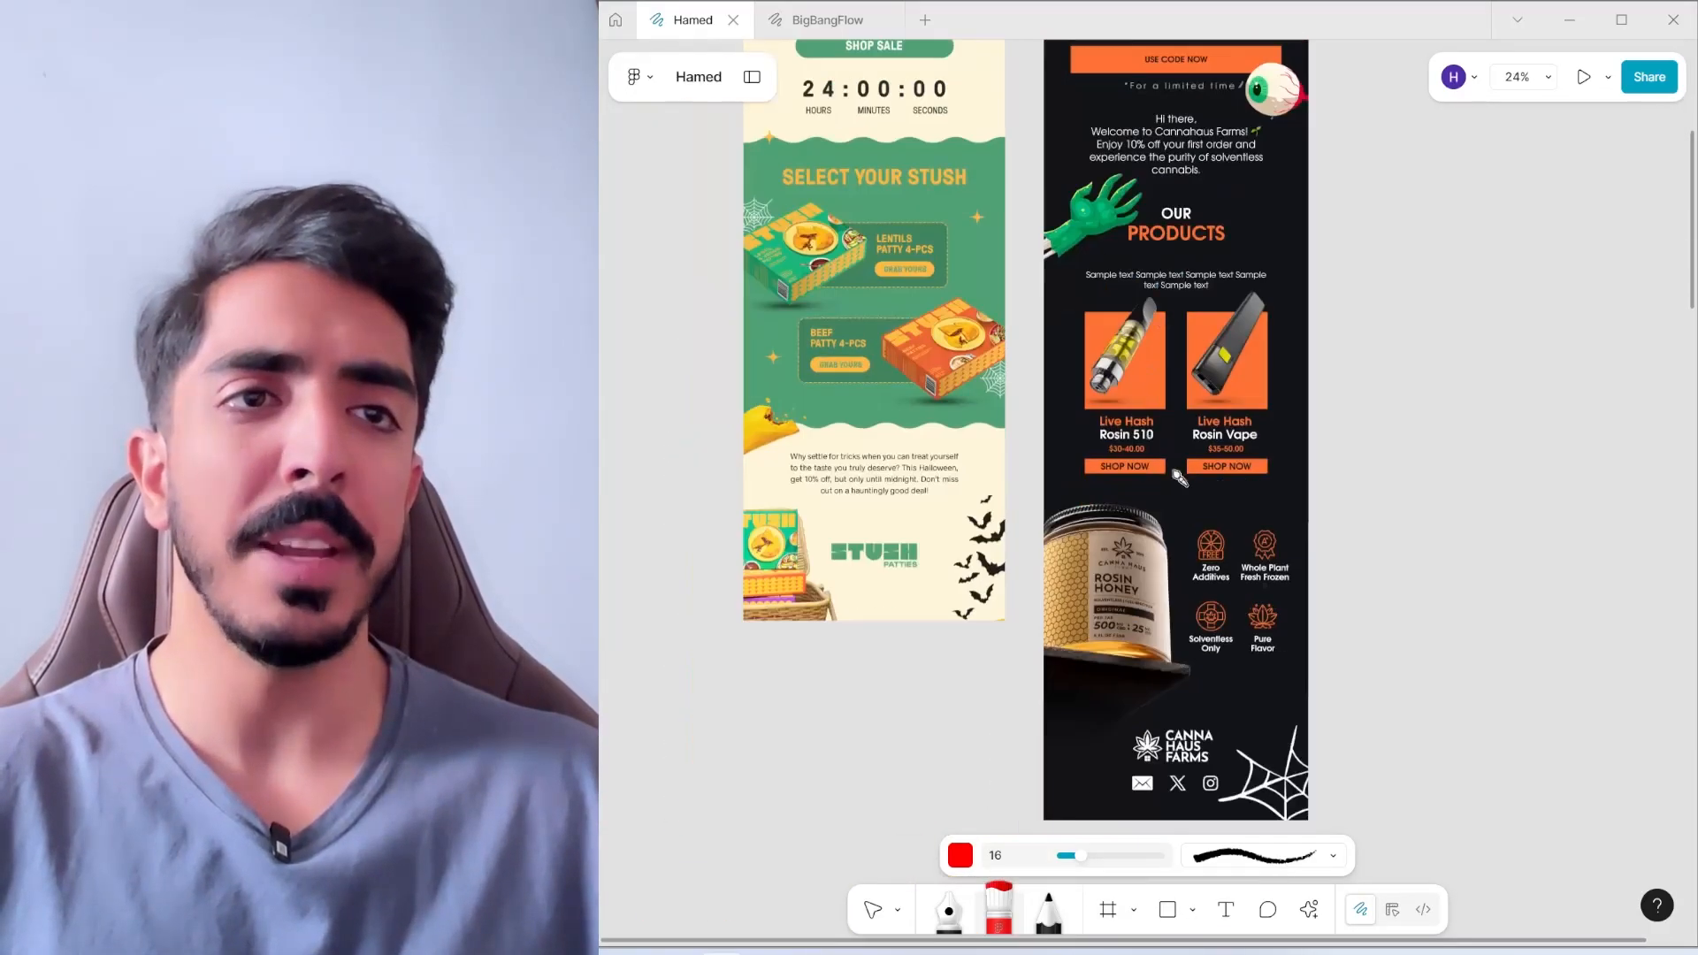
pyautogui.scroll(5, 1178, 477)
pyautogui.scroll(-2, 964, 610)
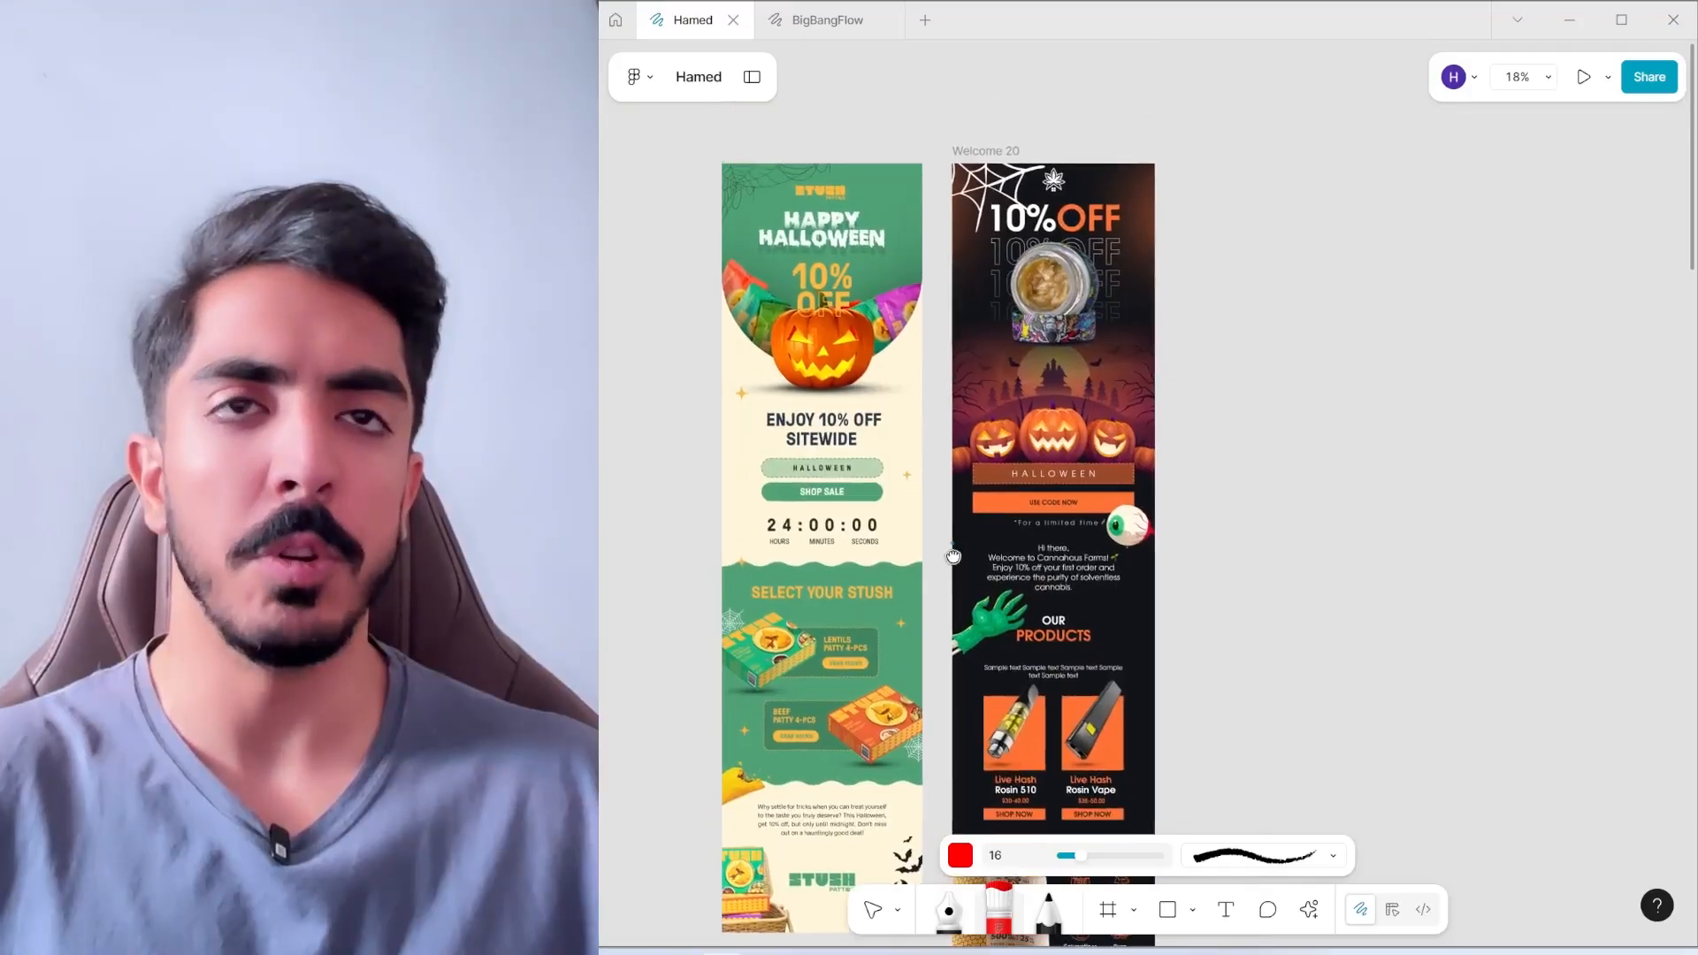
# Outline the hero section of the dark Welcome 20 email with a red brush stroke and circle its HALLOWEEN code
pyautogui.scroll(1, 1028, 453)
pyautogui.scroll(1, 1150, 566)
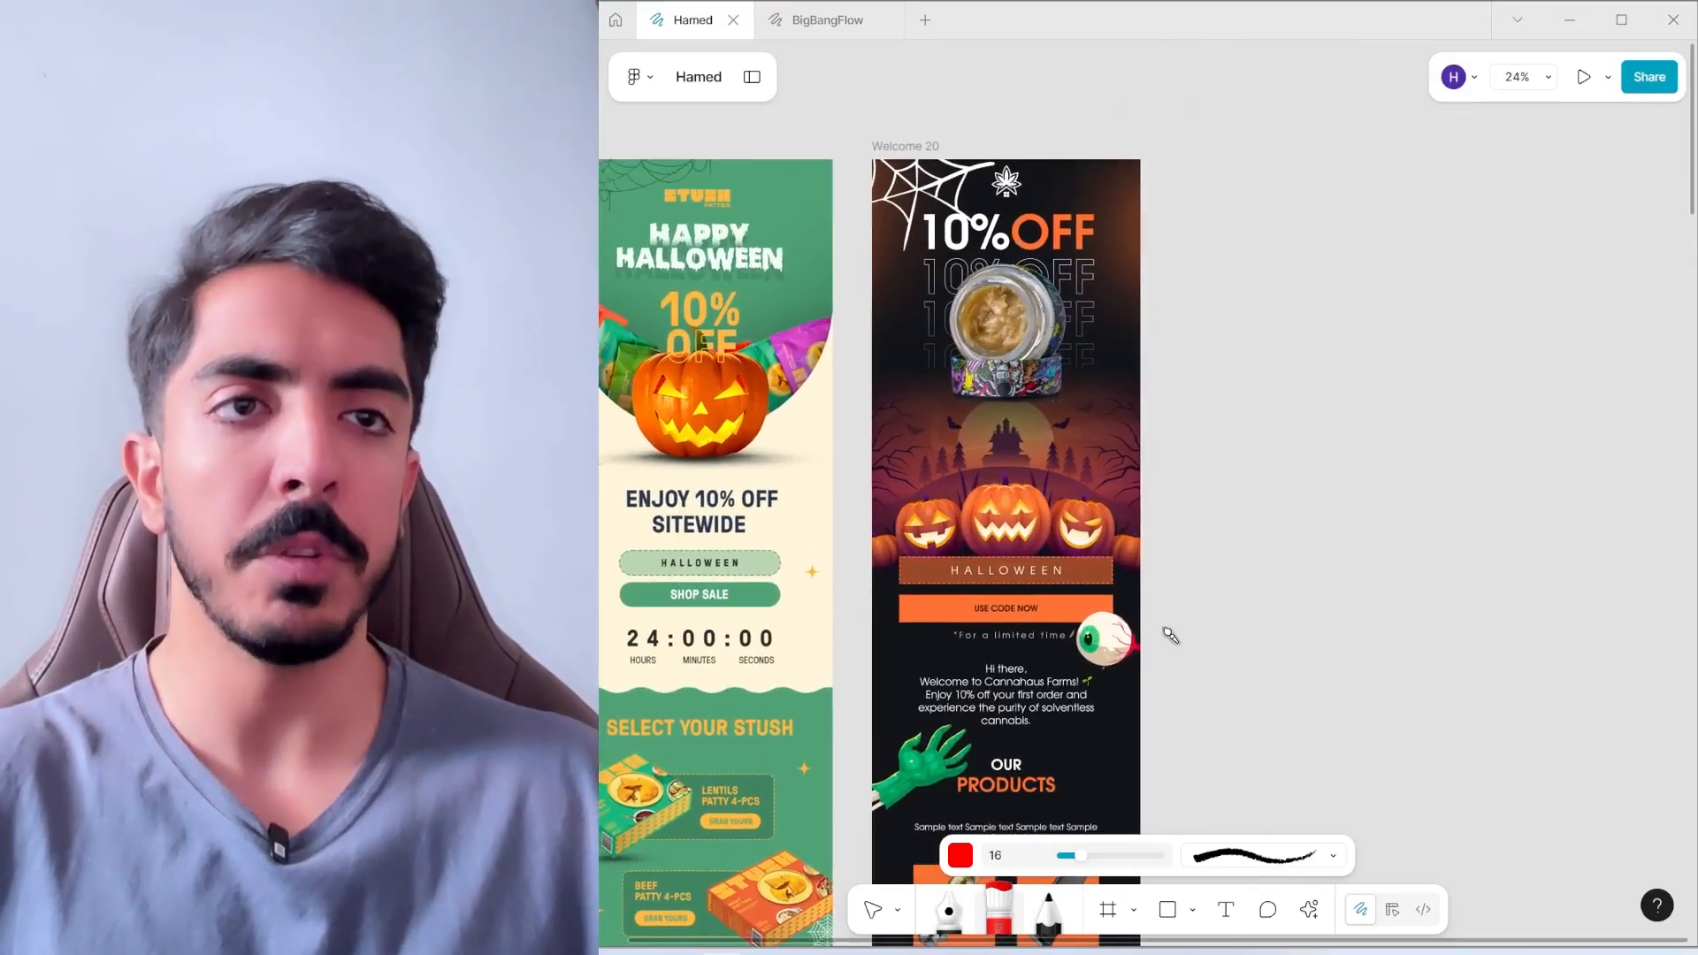
pyautogui.moveTo(968, 137)
pyautogui.mouseDown()
pyautogui.moveTo(1154, 148)
pyautogui.moveTo(1179, 466)
pyautogui.moveTo(1169, 641)
pyautogui.mouseUp()
pyautogui.scroll(1, 1088, 566)
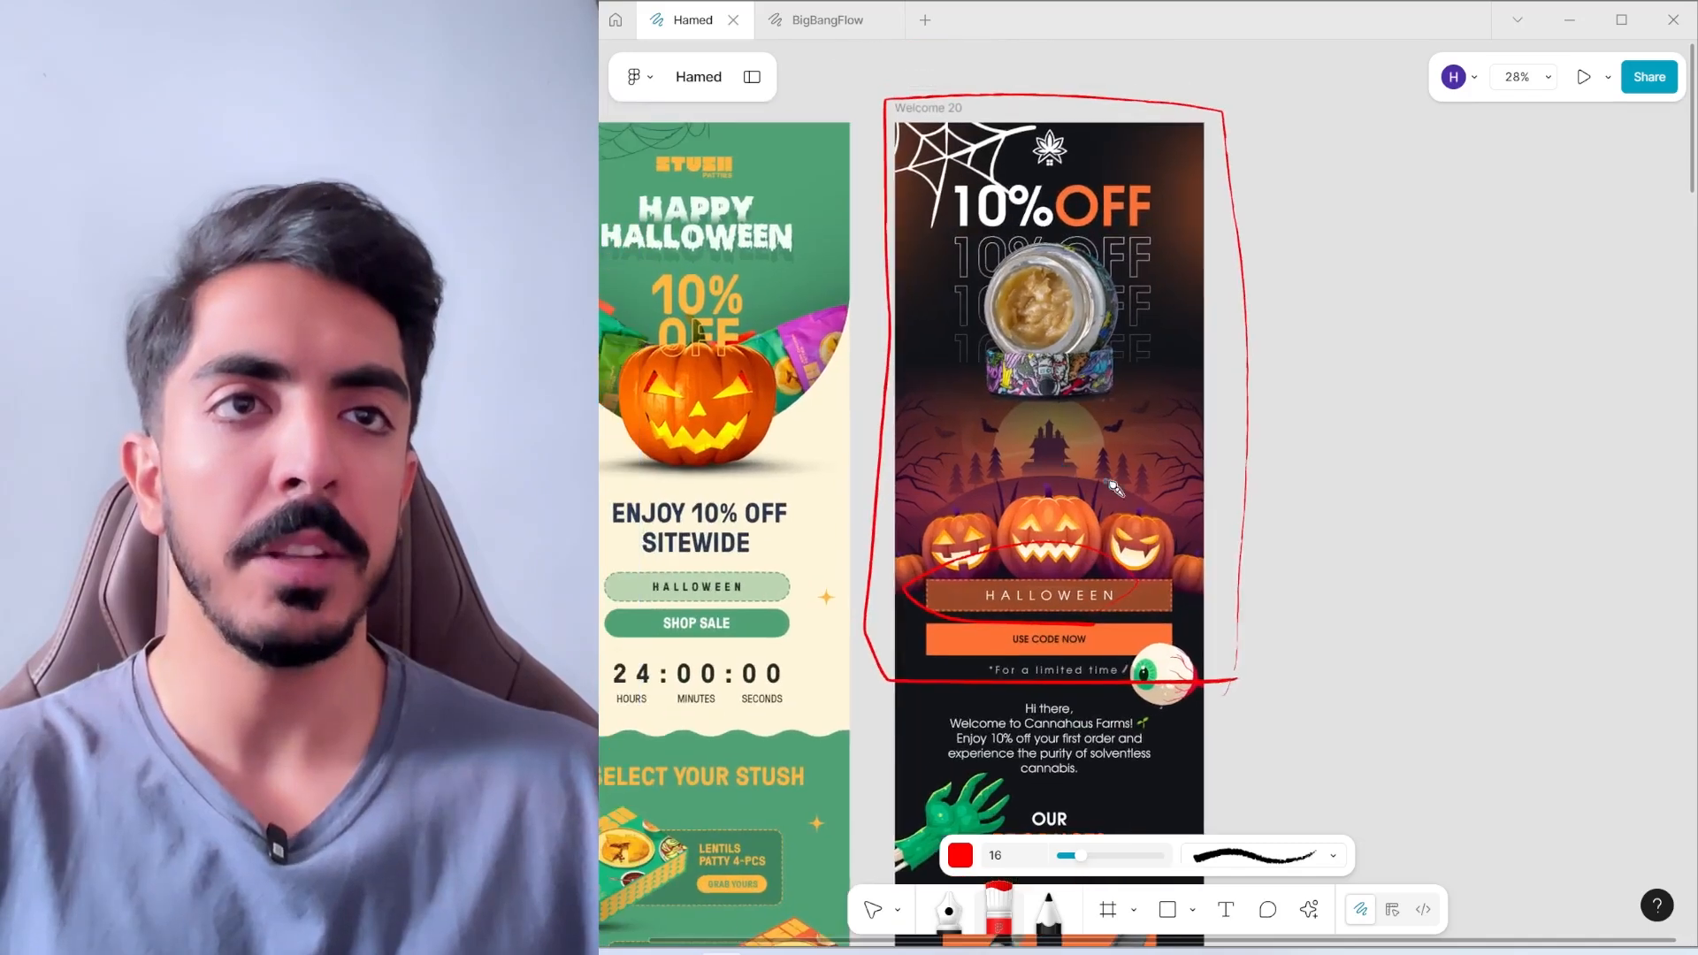
pyautogui.moveTo(1077, 492)
pyautogui.mouseDown()
pyautogui.moveTo(1127, 454)
pyautogui.moveTo(1105, 444)
pyautogui.moveTo(1095, 311)
pyautogui.moveTo(1046, 408)
pyautogui.moveTo(1056, 472)
pyautogui.moveTo(1104, 510)
pyautogui.mouseUp()
pyautogui.scroll(-1, 1105, 445)
pyautogui.scroll(1, 1054, 469)
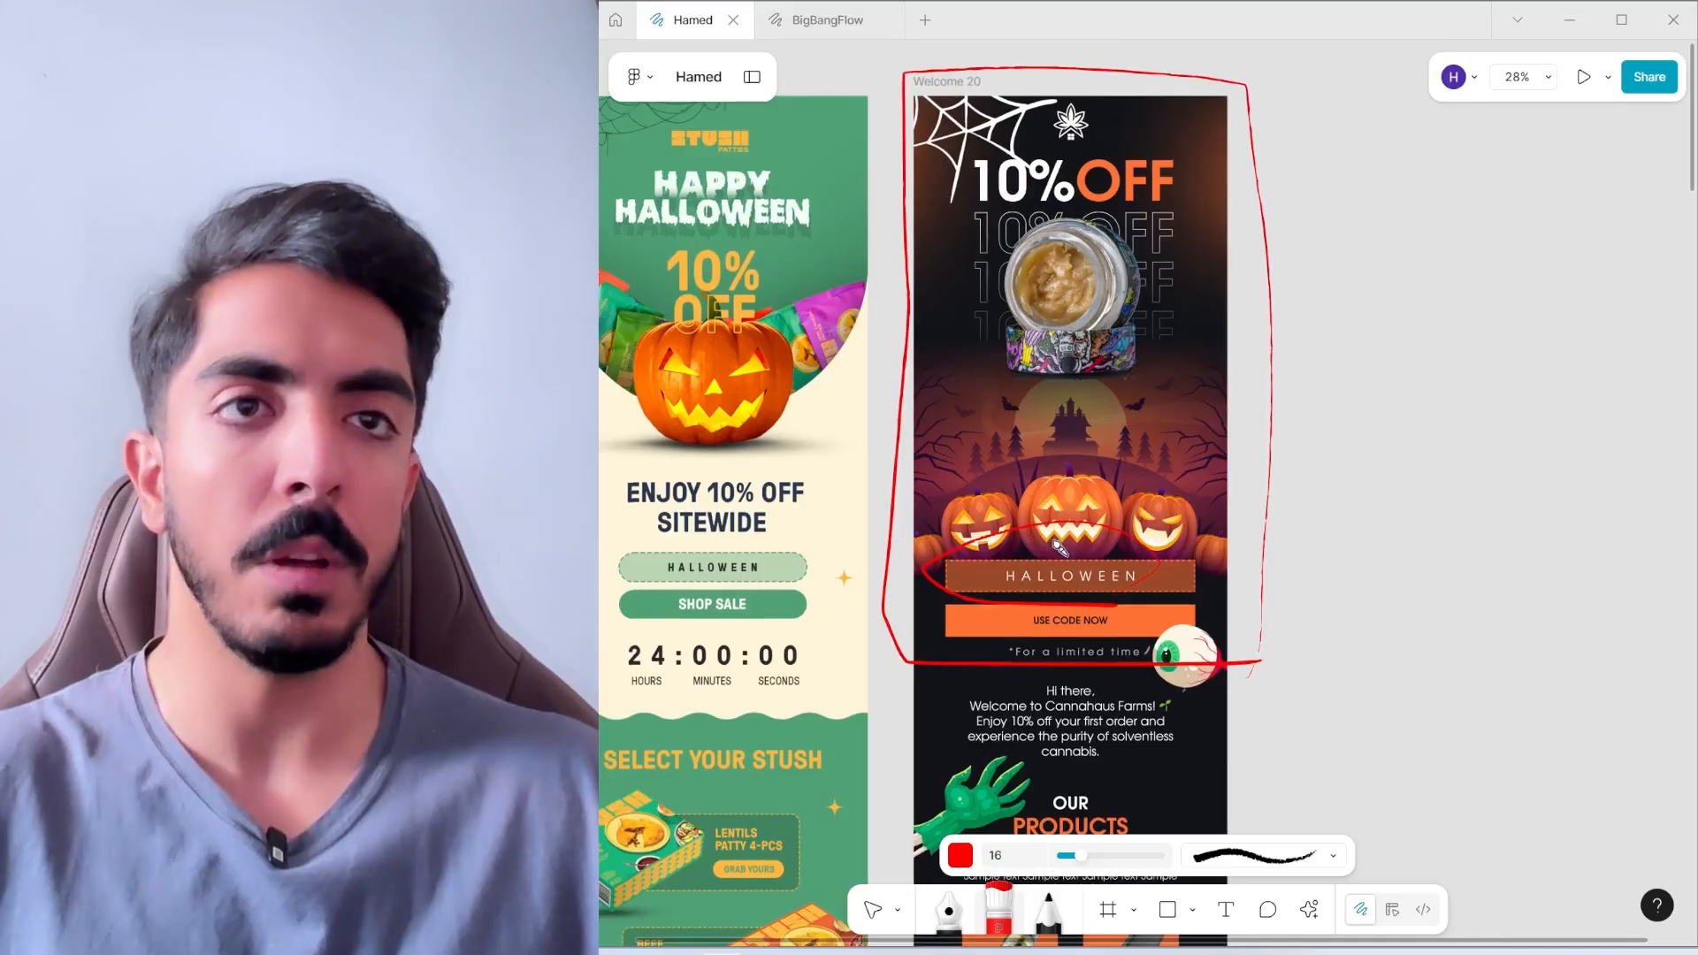
# Outline the product section with the two Live Hash items in the dark email using a red brush stroke
pyautogui.scroll(-5, 1057, 546)
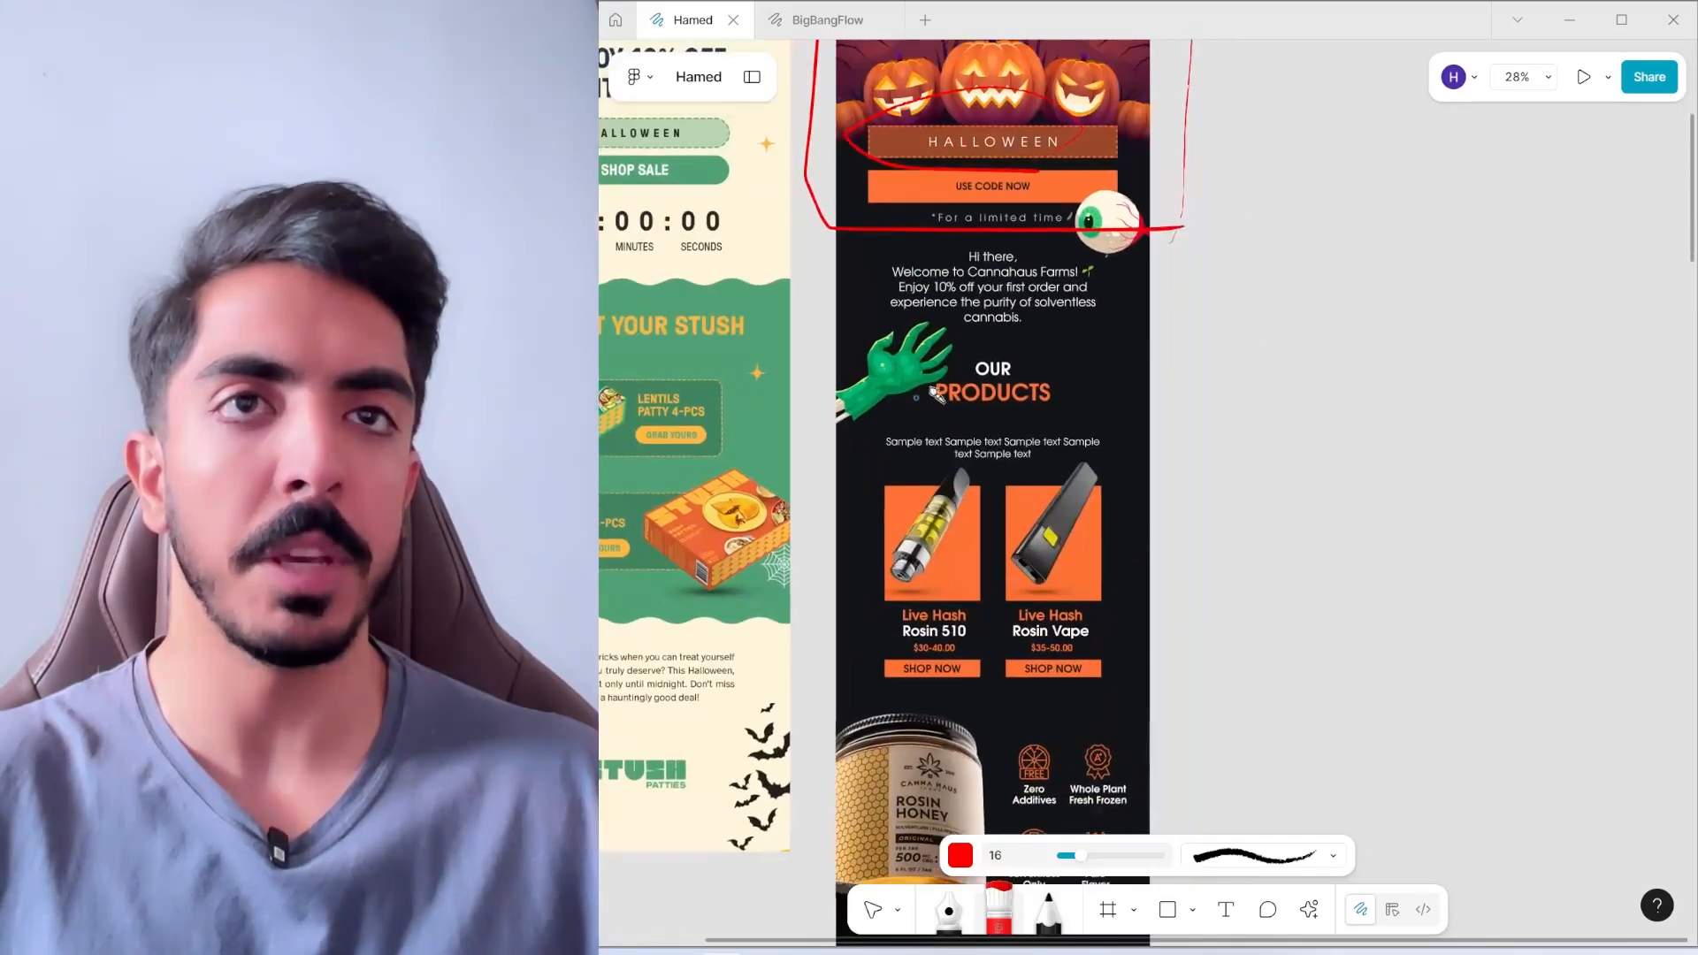
pyautogui.scroll(5, 938, 395)
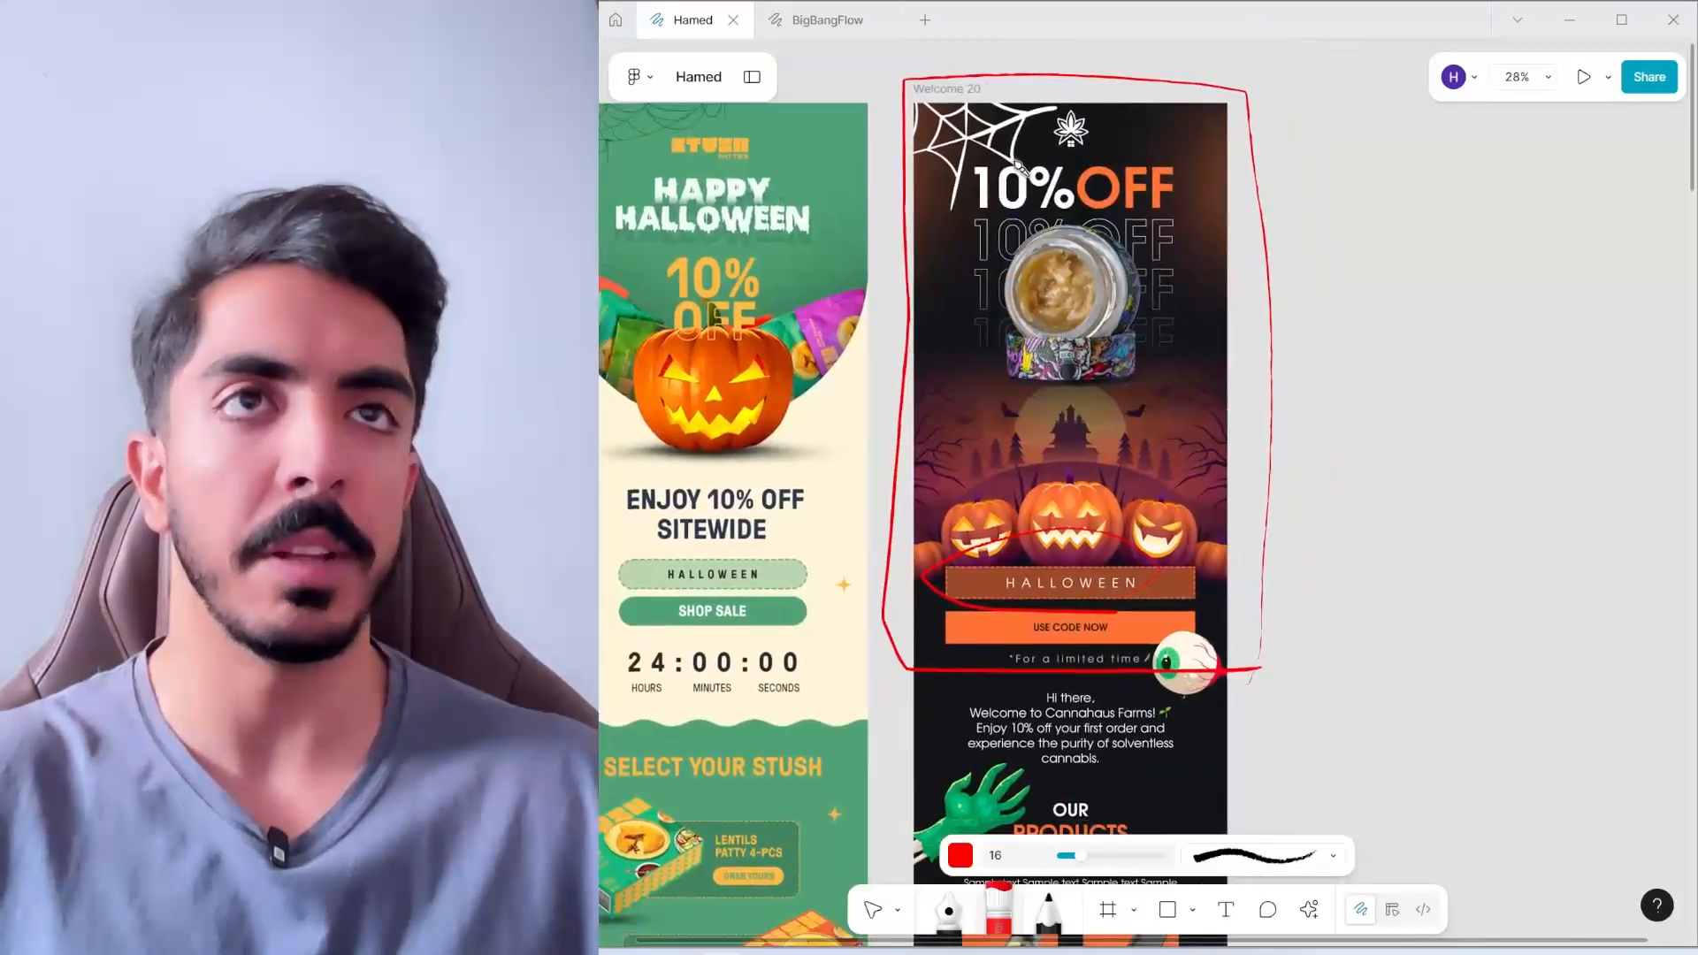
pyautogui.scroll(-2, 1017, 163)
pyautogui.scroll(-3, 1055, 481)
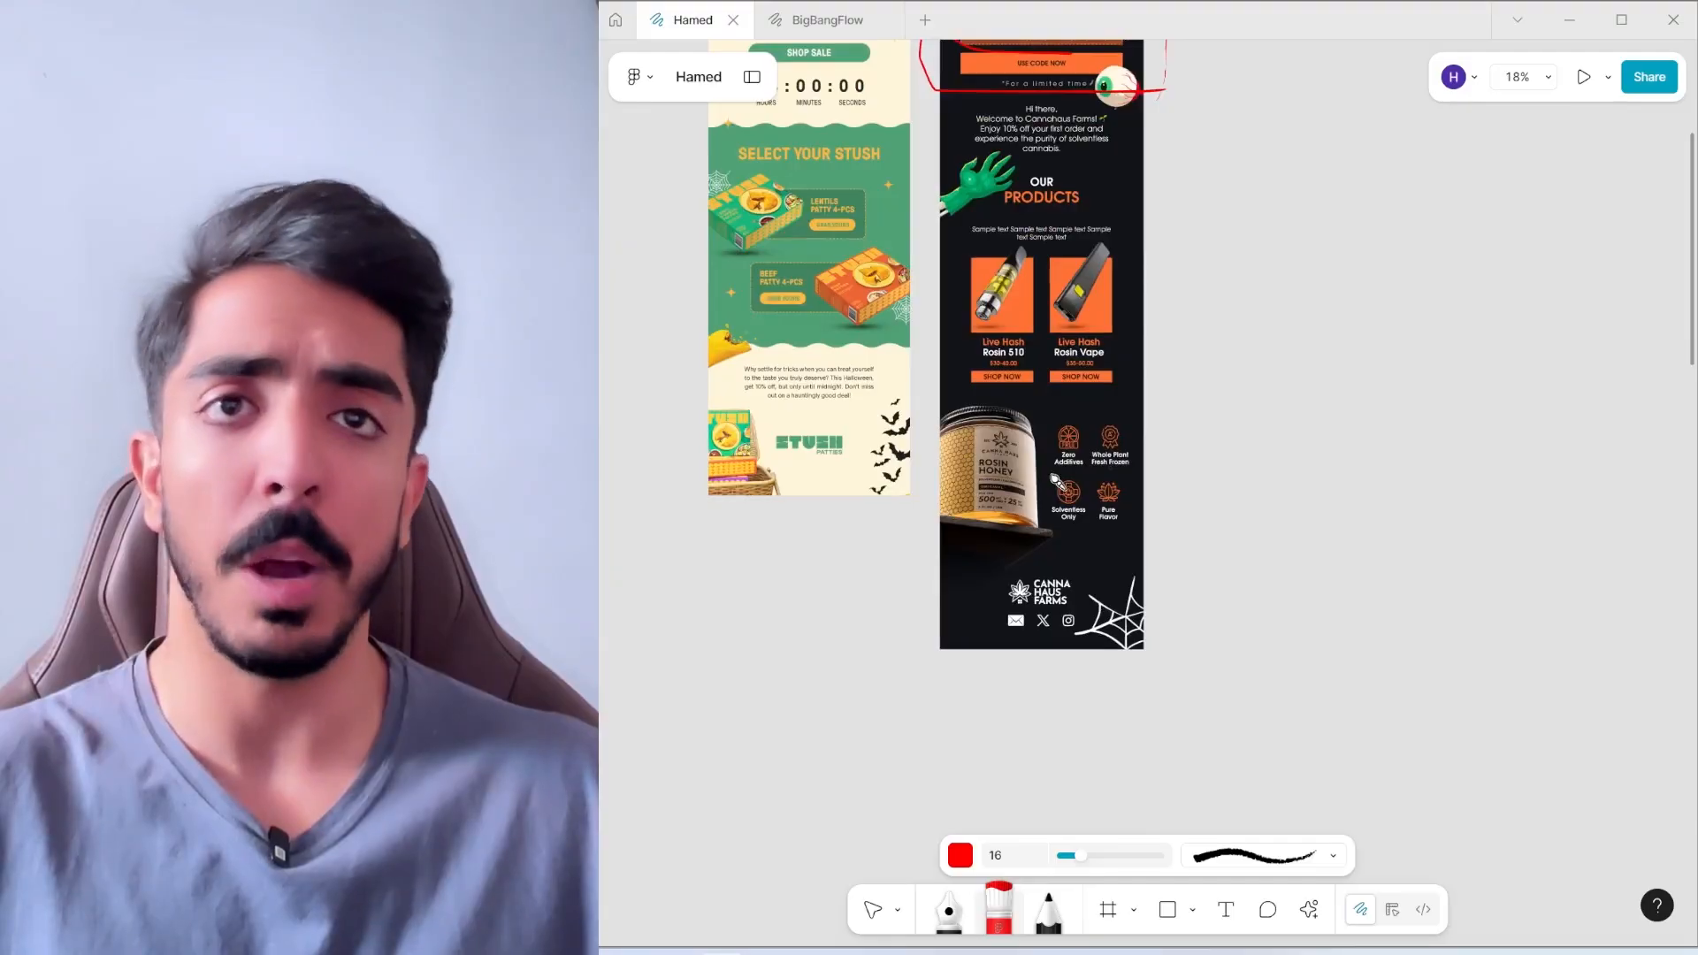
pyautogui.scroll(2, 1057, 482)
pyautogui.scroll(2, 1132, 566)
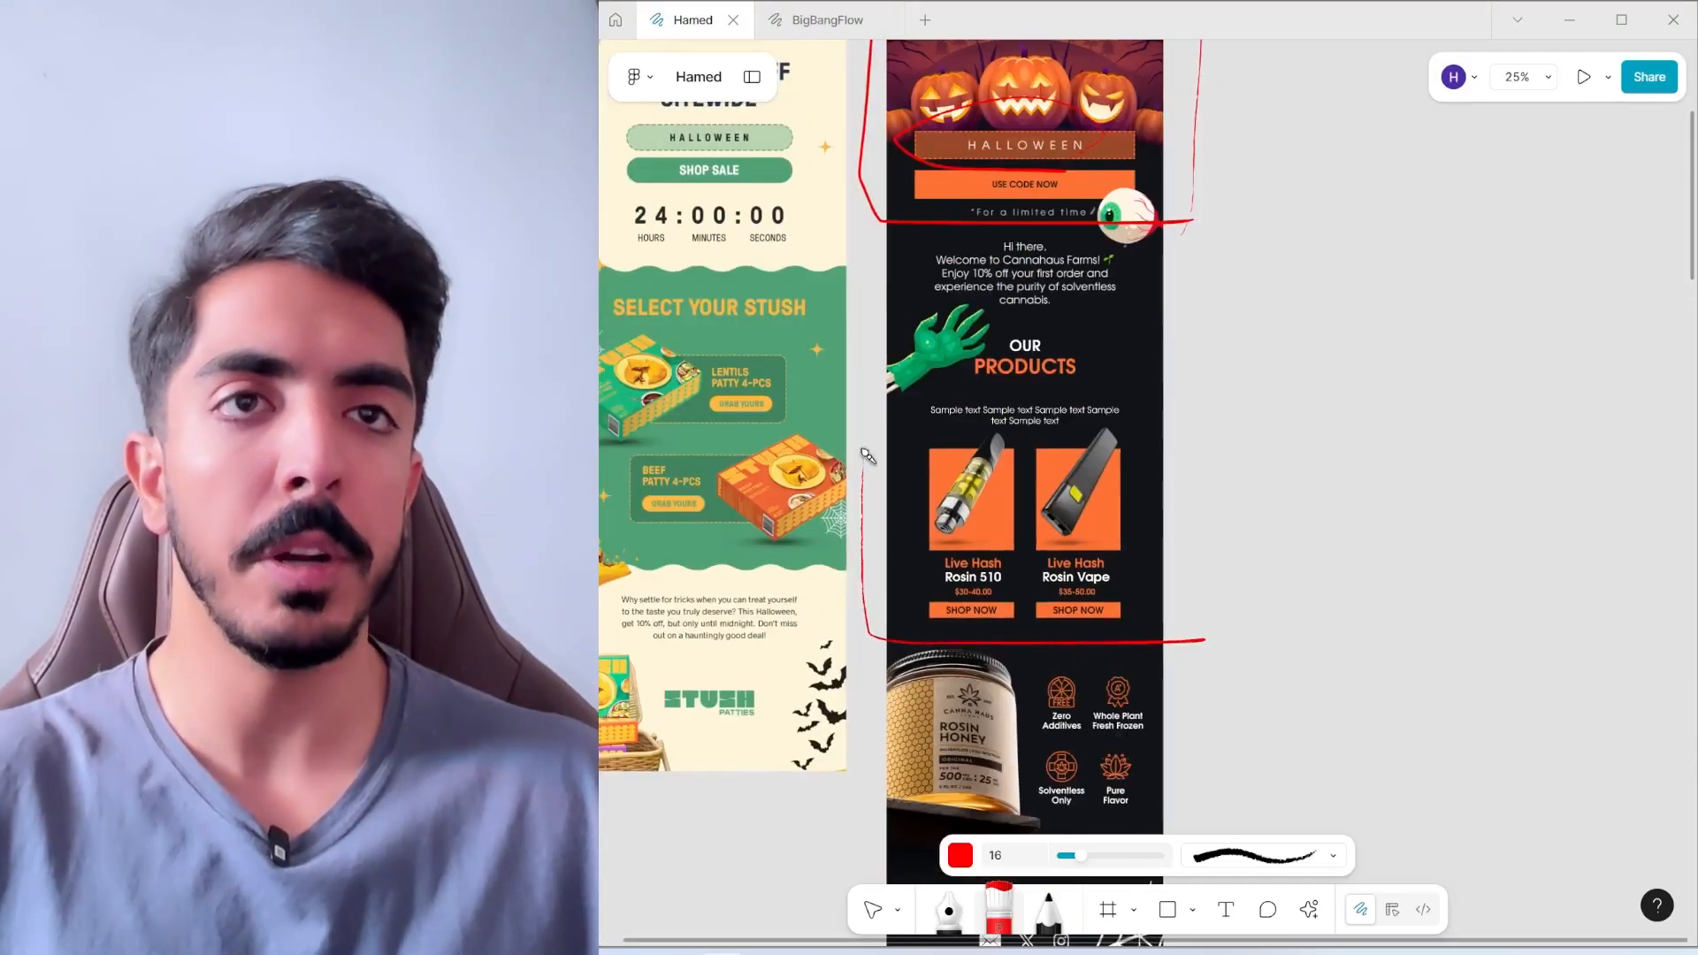
pyautogui.scroll(3, 1181, 646)
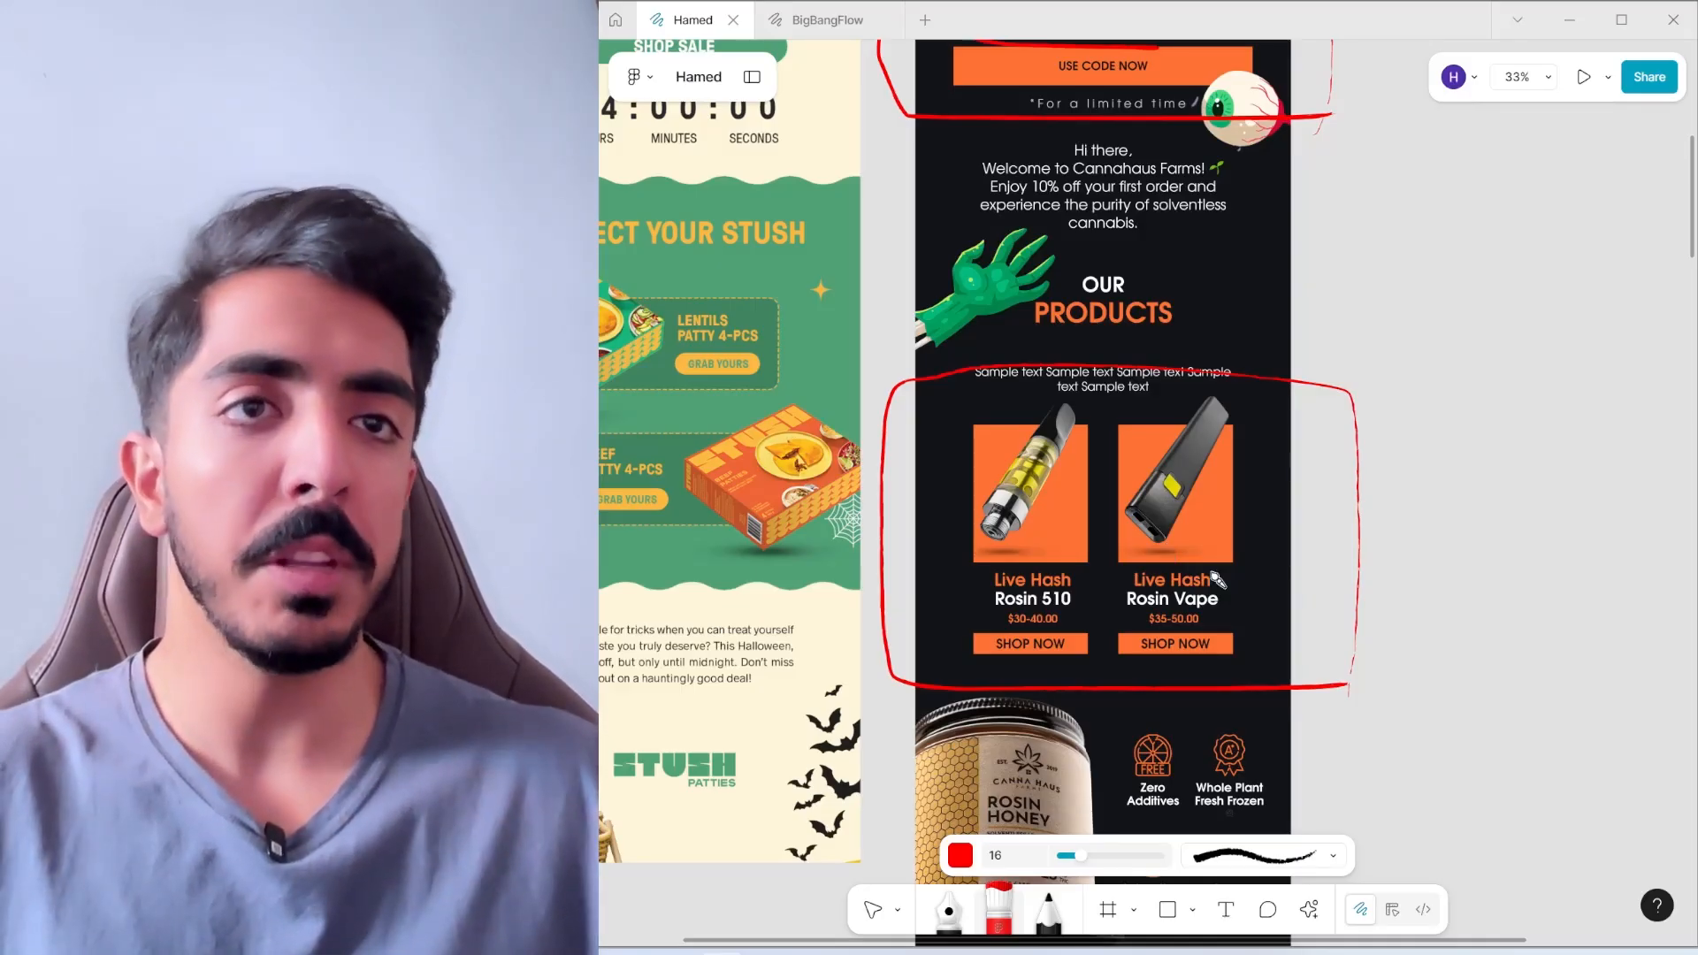
# Circle the main 10% OFF headline of the dark email with a red brush stroke
pyautogui.hscroll(2, 1321, 577)
pyautogui.scroll(-1, 1321, 577)
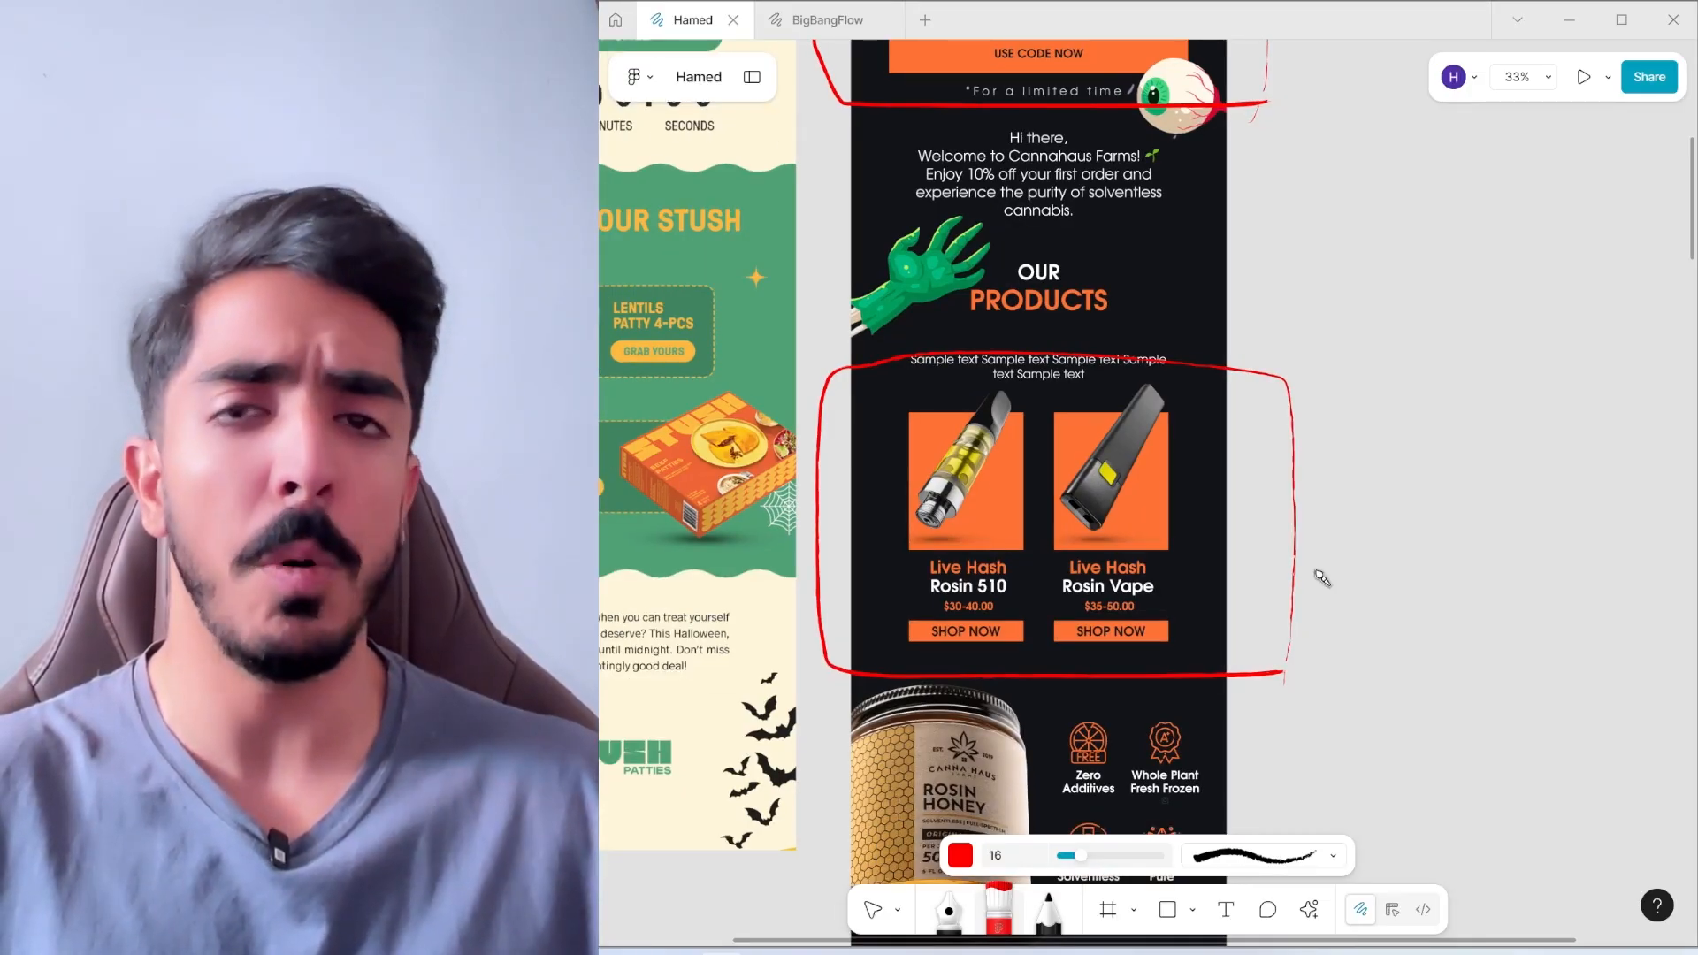
pyautogui.scroll(-2, 1321, 578)
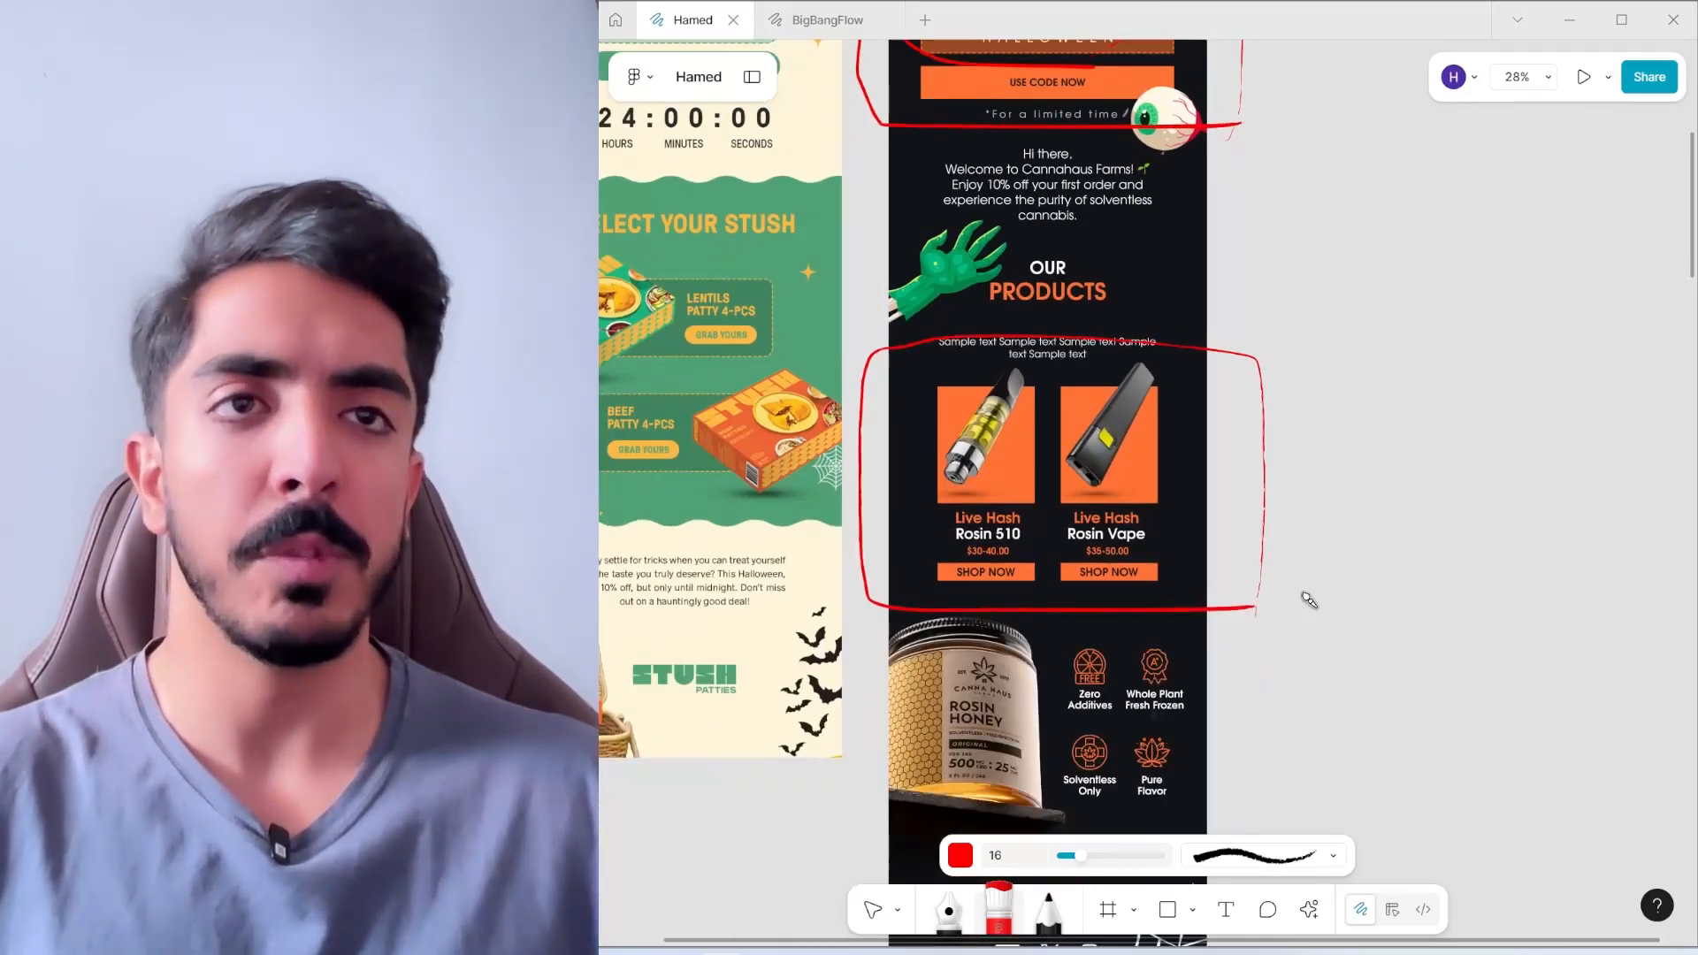
pyautogui.moveTo(1297, 587); pyautogui.dragTo(1288, 429)
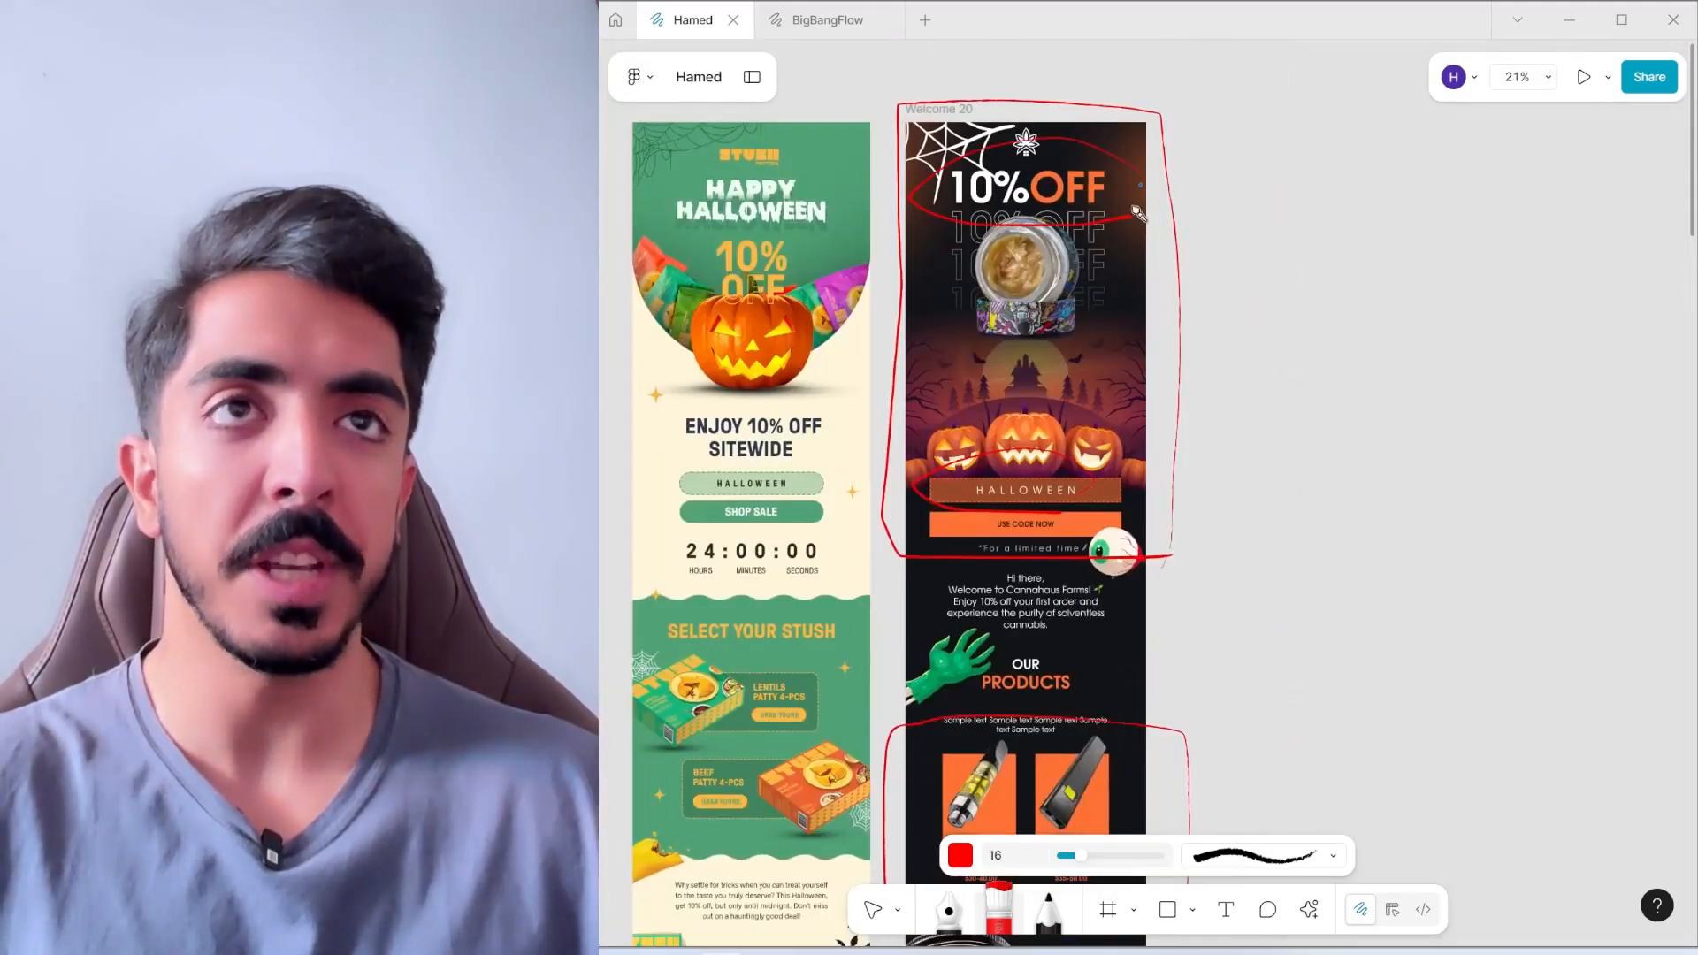
# Circle the two Live Hash products in the dark email with another red brush stroke
pyautogui.moveTo(1141, 780); pyautogui.dragTo(1151, 546)
pyautogui.moveTo(1145, 638)
pyautogui.mouseDown()
pyautogui.moveTo(1172, 541)
pyautogui.moveTo(1138, 596)
pyautogui.mouseUp()
pyautogui.moveTo(1115, 569); pyautogui.dragTo(1153, 522)
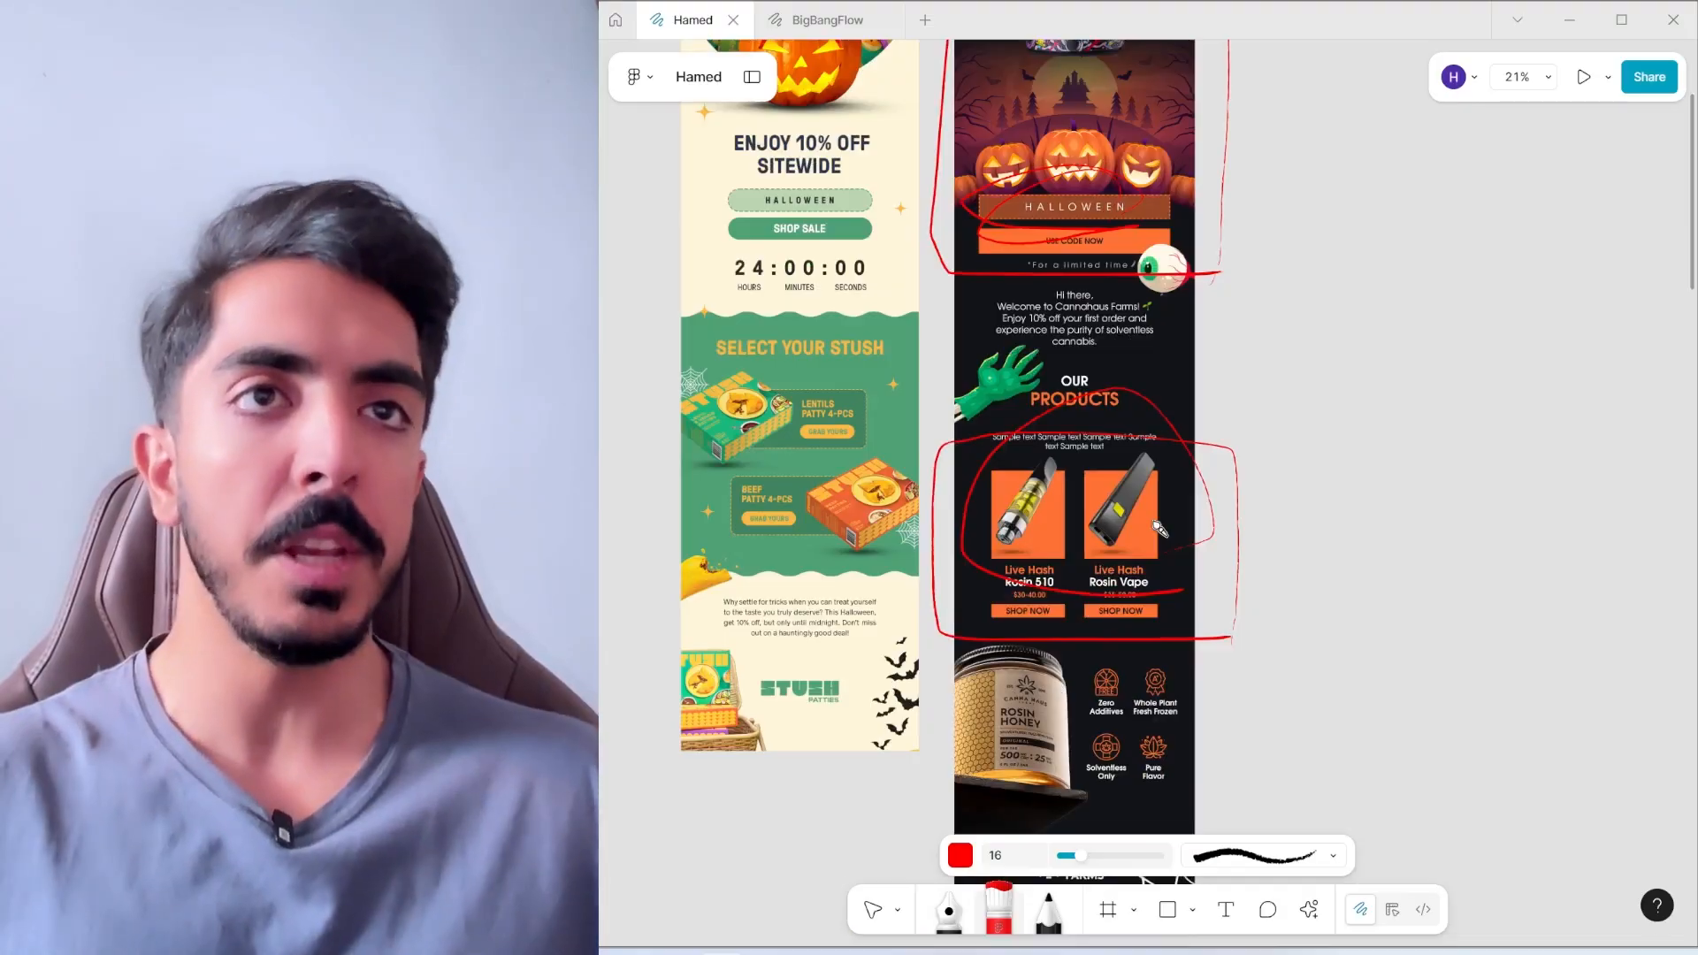
pyautogui.moveTo(1140, 442); pyautogui.dragTo(916, 550)
# Add a blank white 1080 × 4911 frame on the canvas beside the dark Welcome 20 email
pyautogui.scroll(-2, 1116, 495)
pyautogui.scroll(-2, 1020, 539)
pyautogui.click(1106, 911)
pyautogui.click(1064, 327)
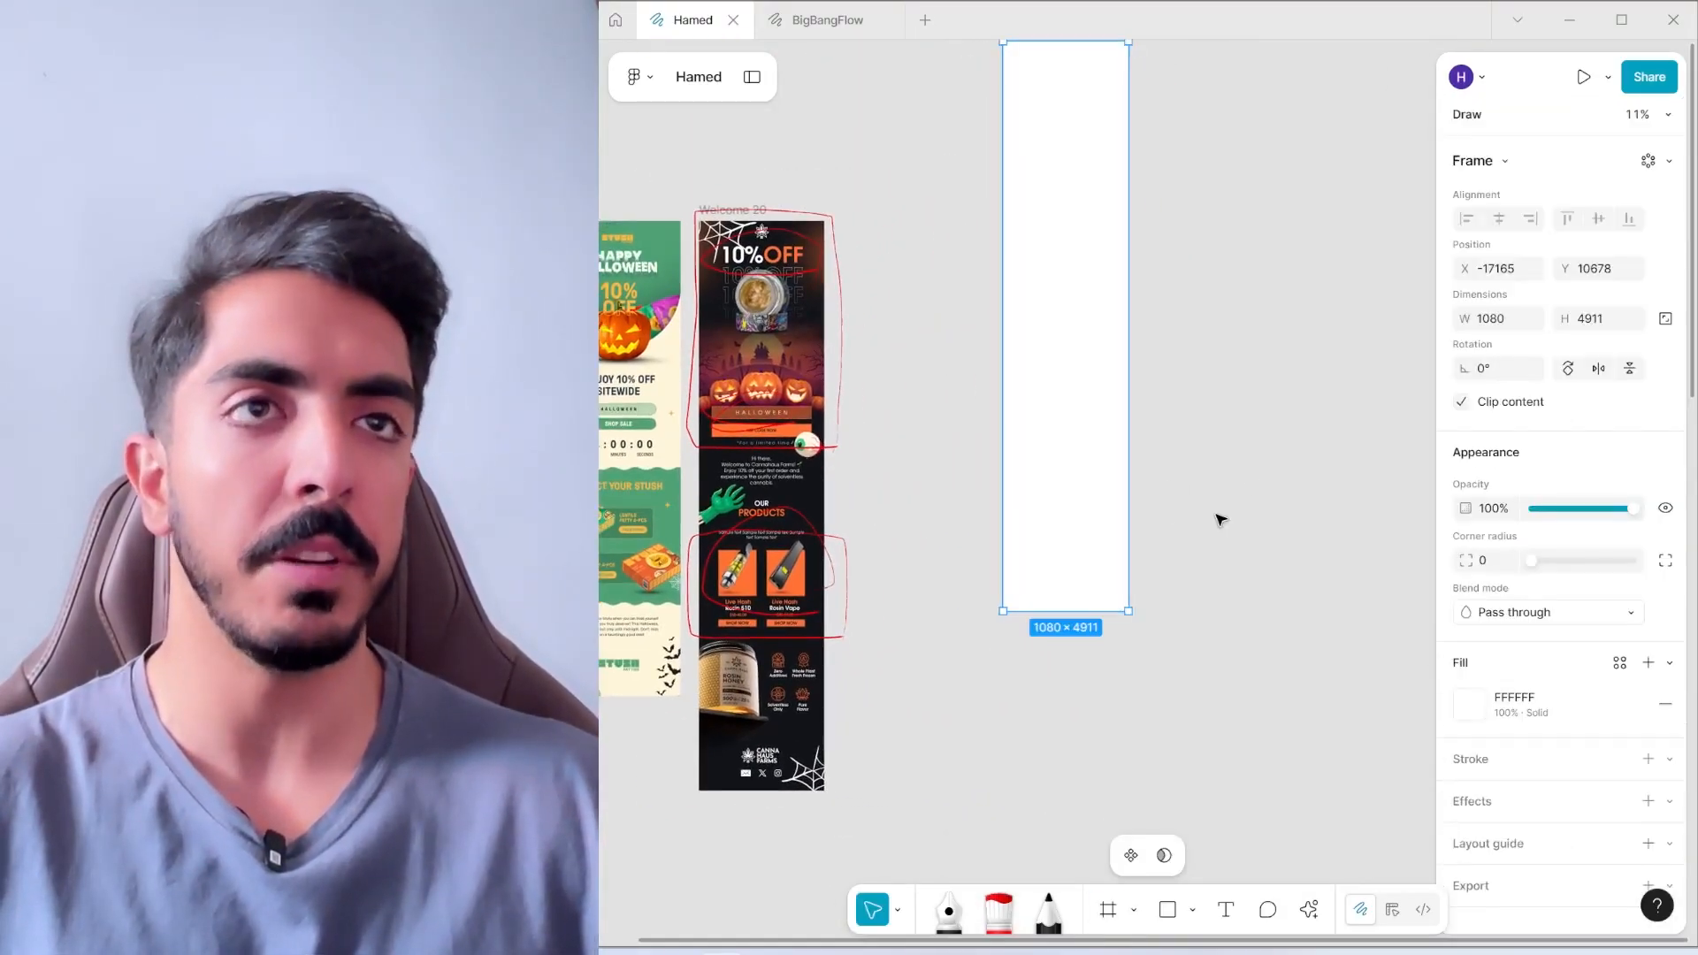
# Position the blank Welcome 21 frame to the right of the dark email and shorten its height to about 3218
pyautogui.moveTo(1220, 519); pyautogui.dragTo(1122, 576)
pyautogui.moveTo(966, 348); pyautogui.dragTo(1046, 561)
pyautogui.moveTo(1164, 428); pyautogui.dragTo(1157, 372)
pyautogui.scroll(1, 1061, 349)
pyautogui.moveTo(999, 317); pyautogui.dragTo(985, 303)
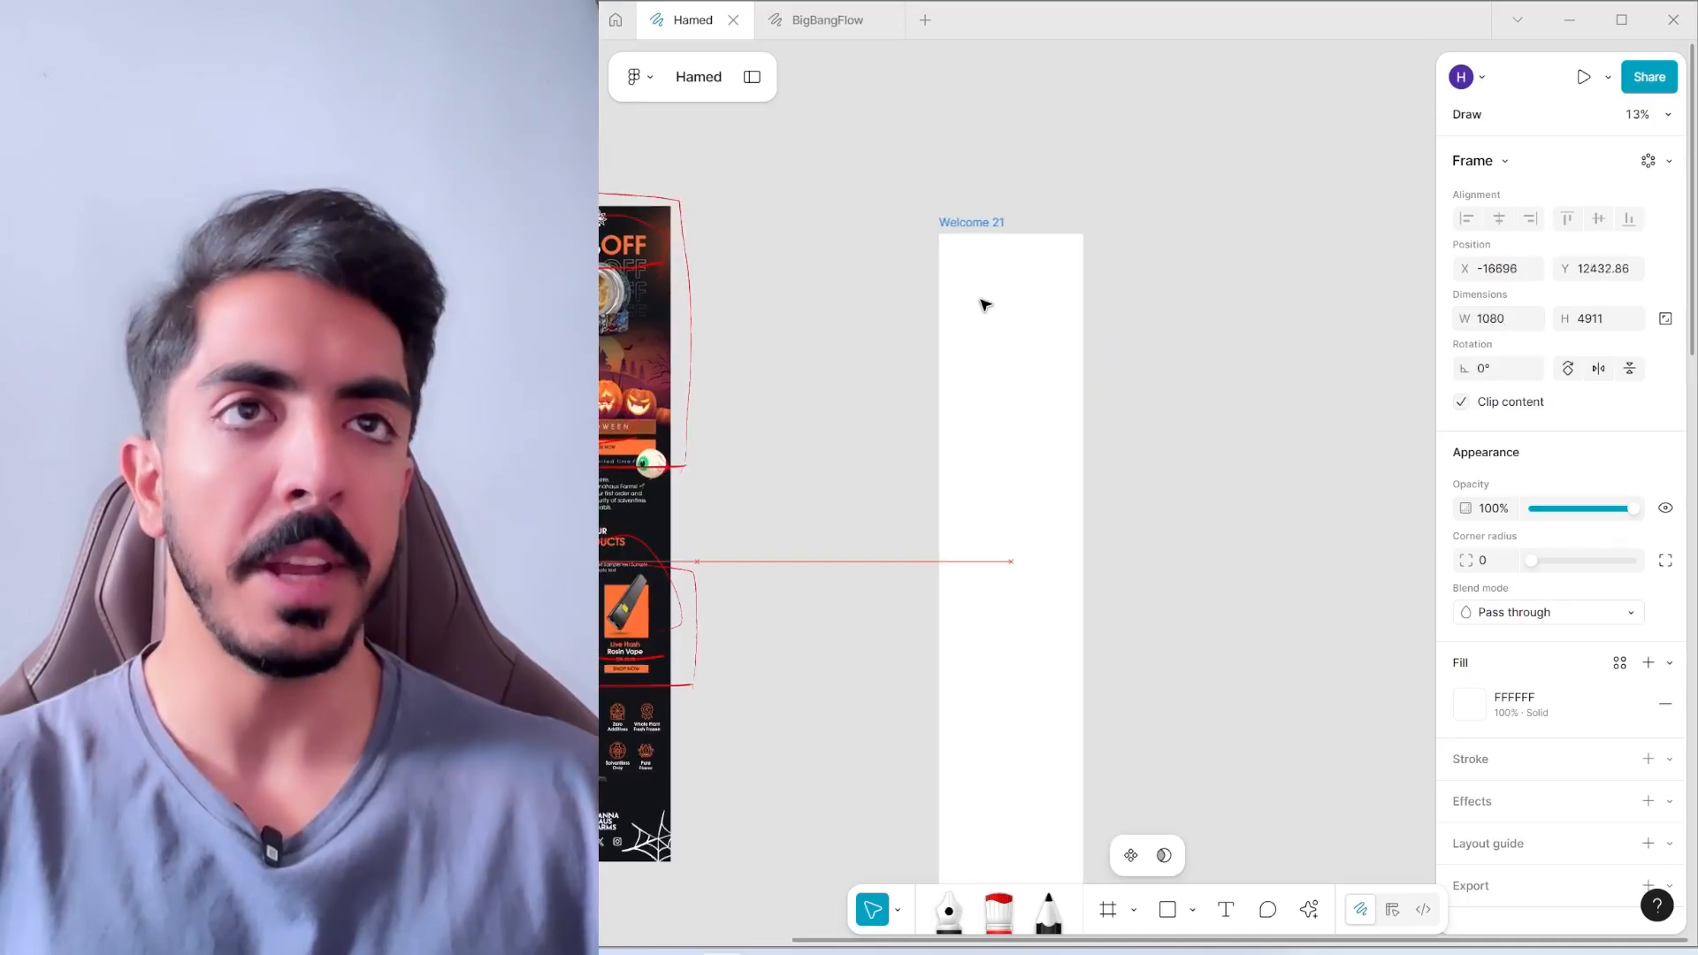
pyautogui.scroll(-2, 999, 530)
pyautogui.moveTo(1017, 787); pyautogui.dragTo(1023, 557)
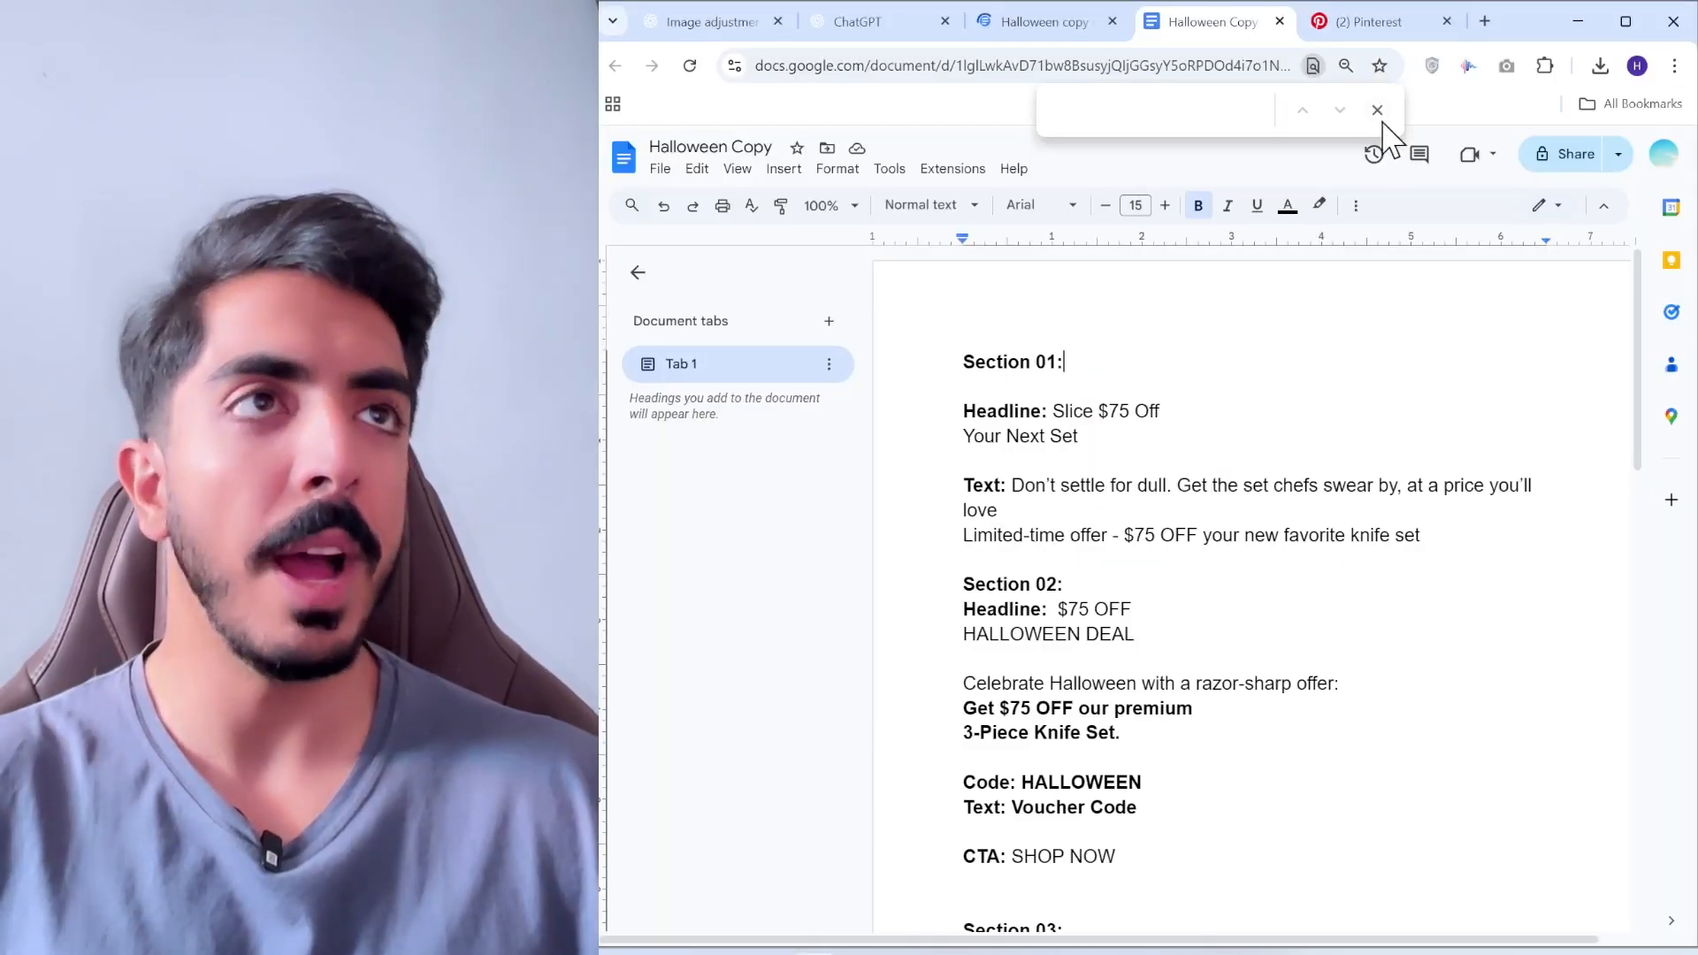
# Switch to the Halloween Copy document in the browser, close its search bar and skim the email copy
pyautogui.click(1379, 116)
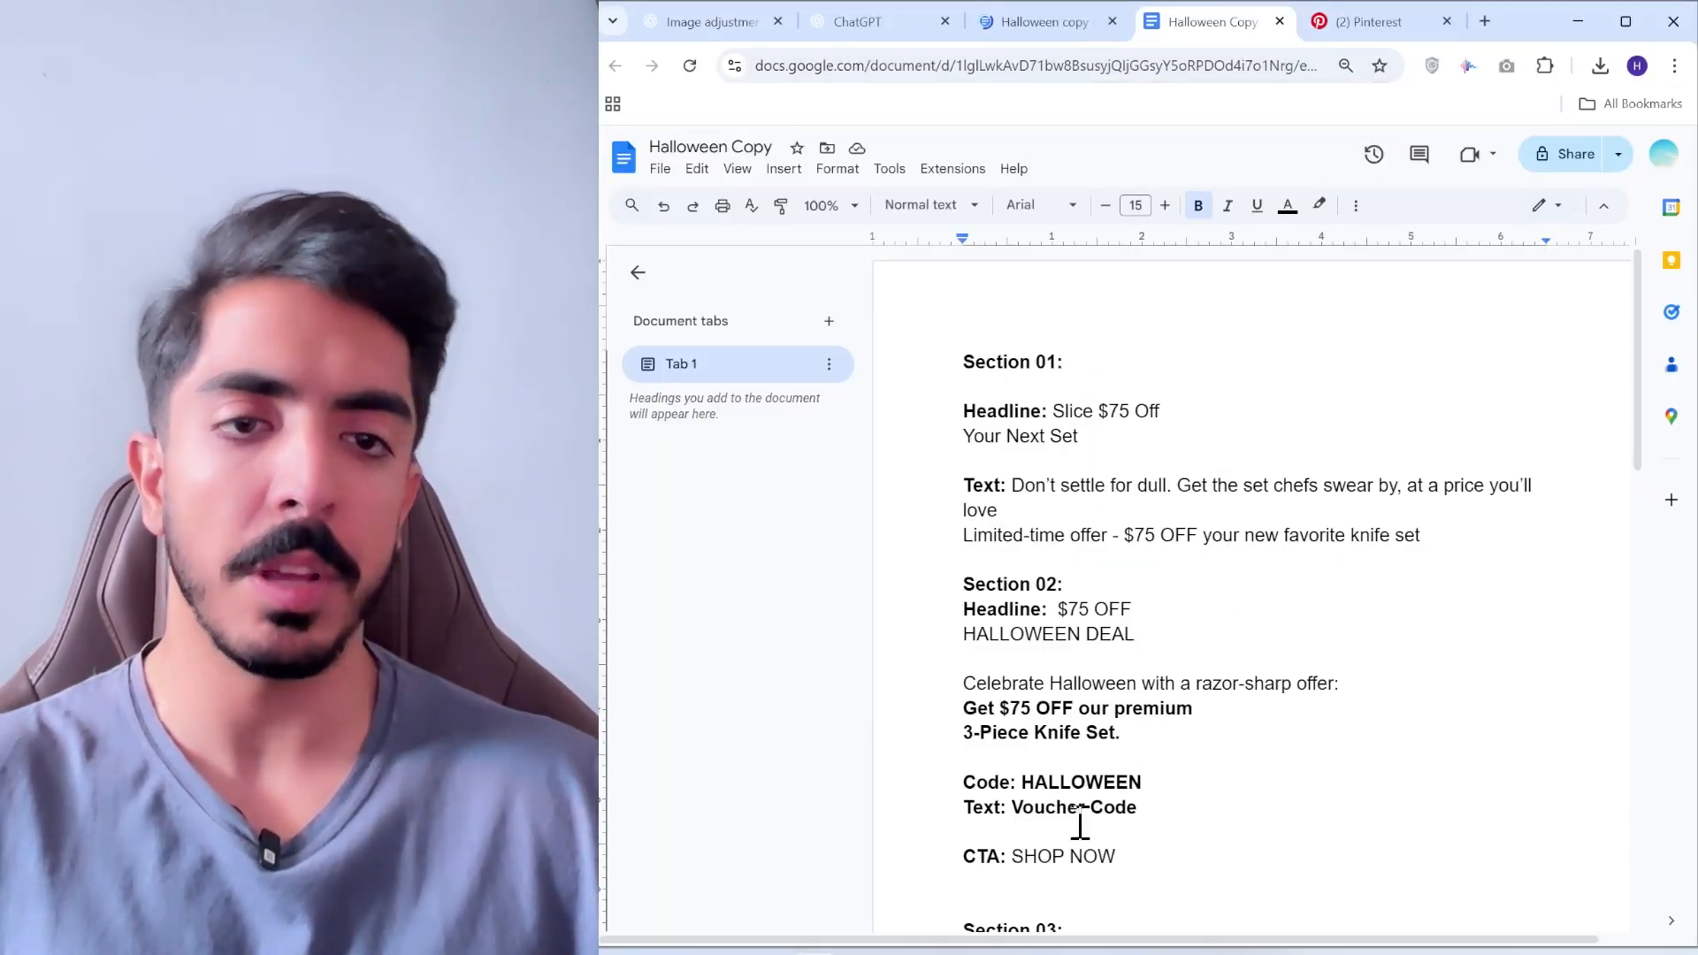
pyautogui.scroll(-6, 1133, 541)
pyautogui.moveTo(1640, 568); pyautogui.dragTo(1640, 359)
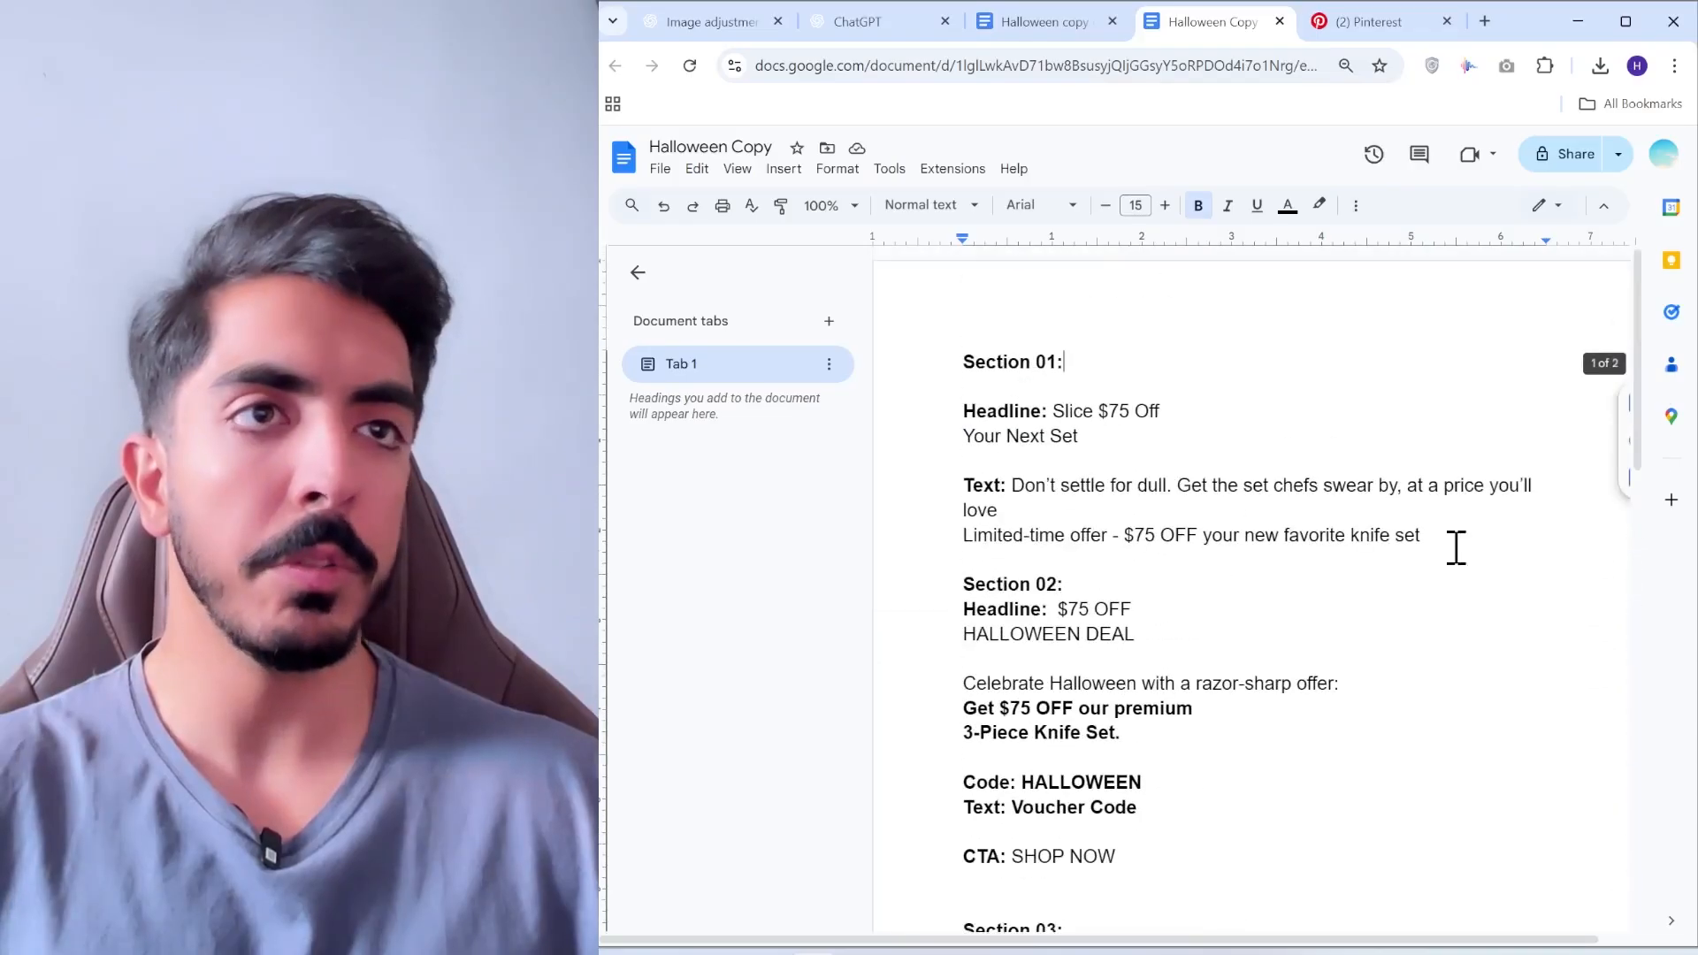
# Open the Halloween copy command document and examine its COPY GENERATION prompt
pyautogui.click(1048, 23)
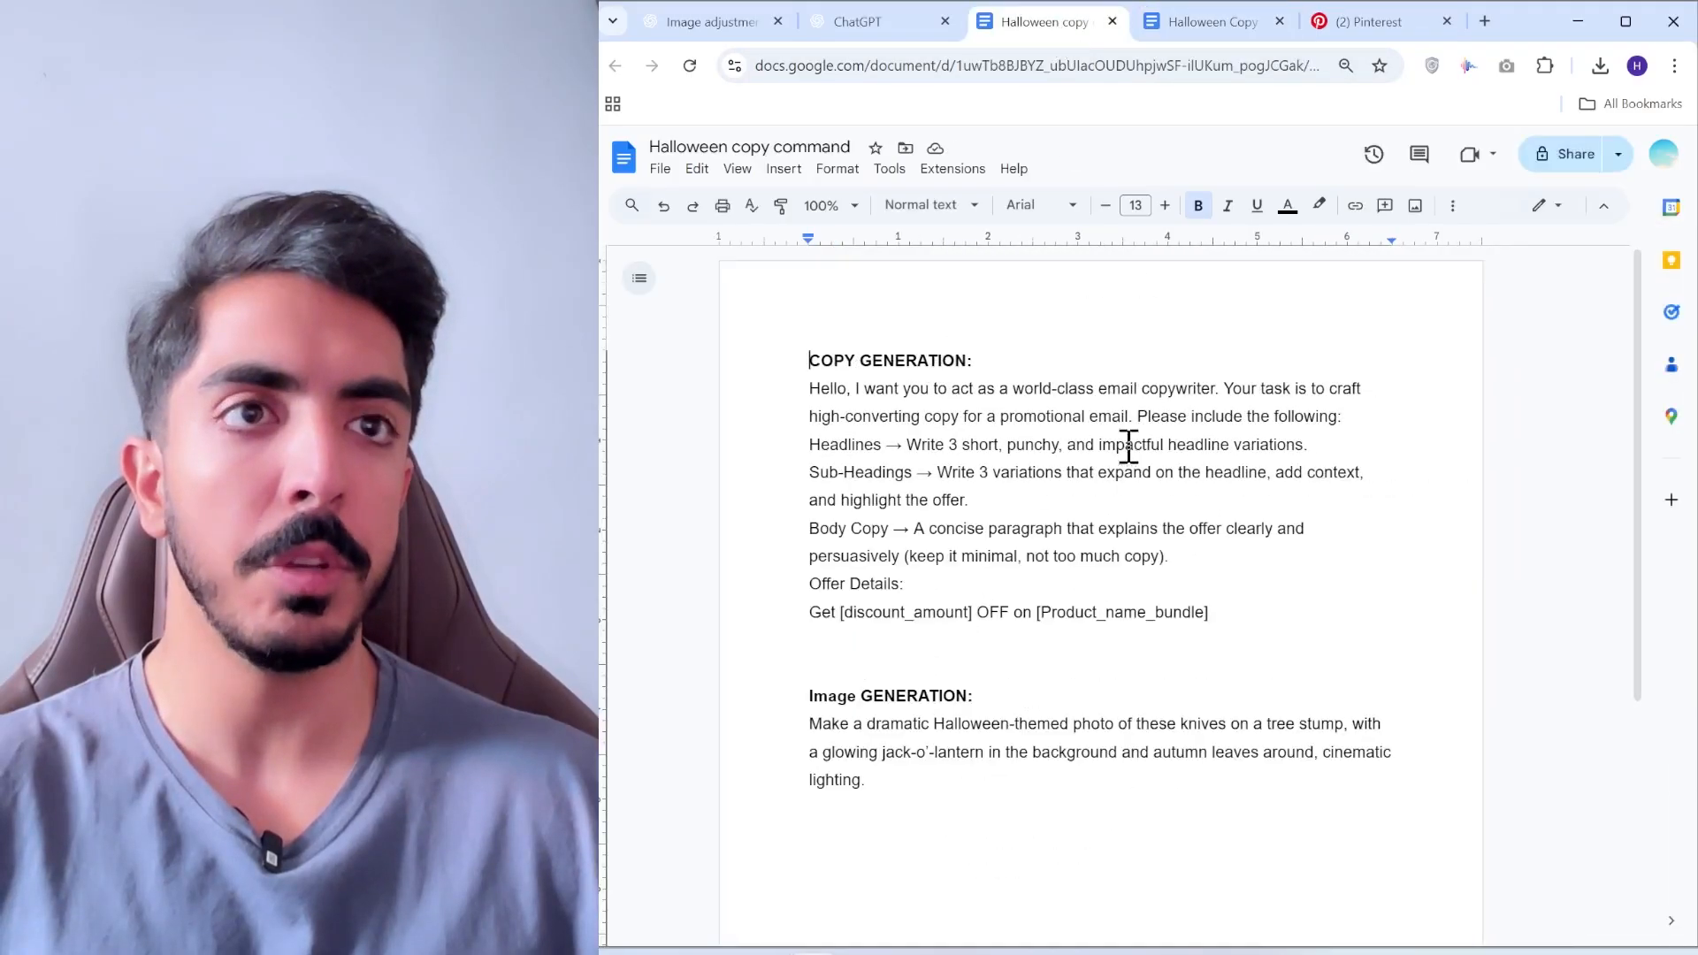
pyautogui.keyDown('shift'); pyautogui.click(1277, 626); pyautogui.keyUp('shift')
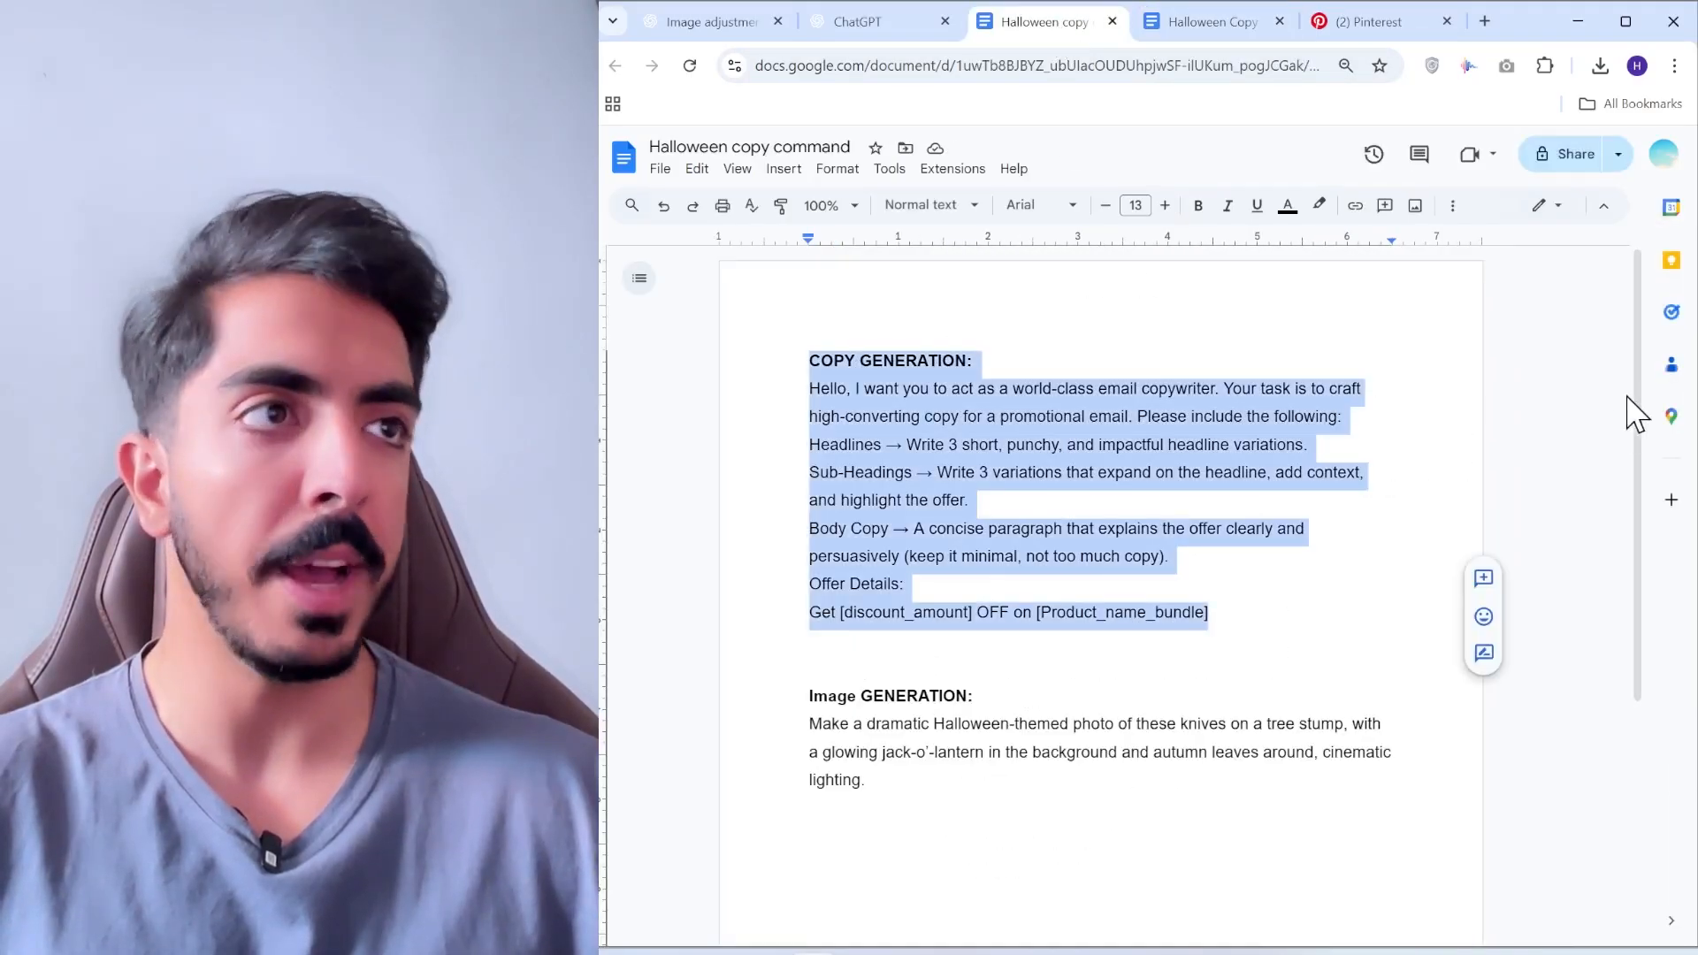
pyautogui.click(1183, 469)
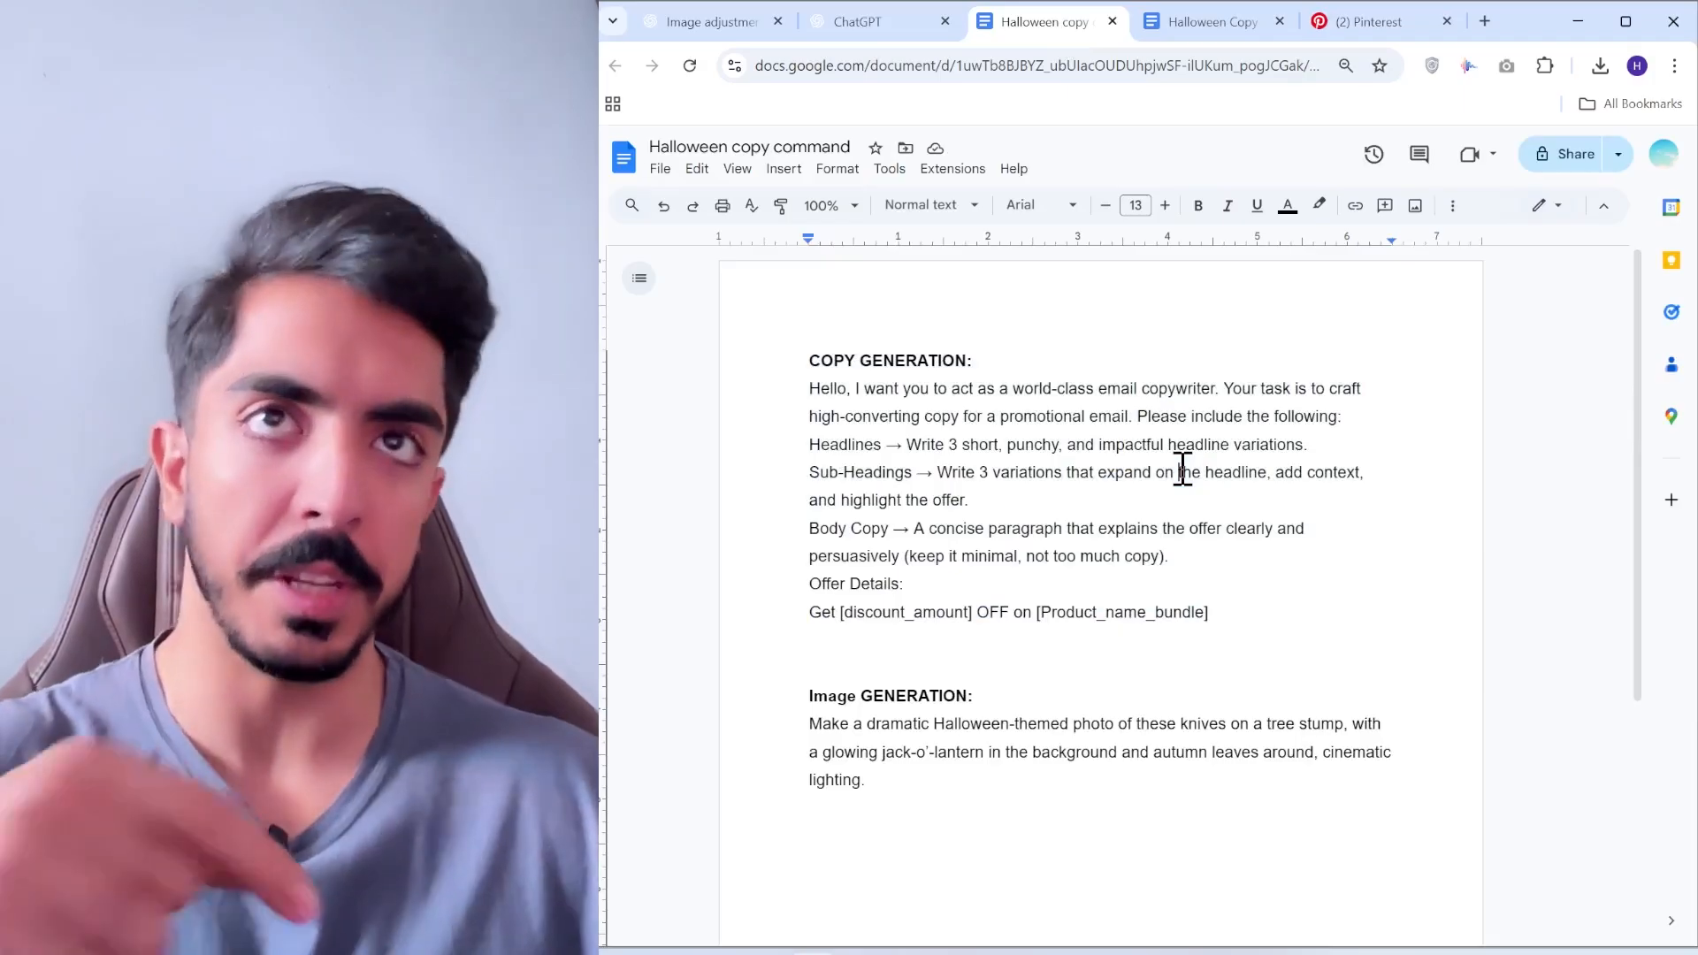
pyautogui.moveTo(809, 358); pyautogui.dragTo(1075, 502)
pyautogui.click(1074, 502)
pyautogui.moveTo(971, 369); pyautogui.dragTo(758, 368)
# Examine the Image GENERATION prompt for the Halloween-themed knife photo, highlighting its full text
pyautogui.tripleClick(959, 694)
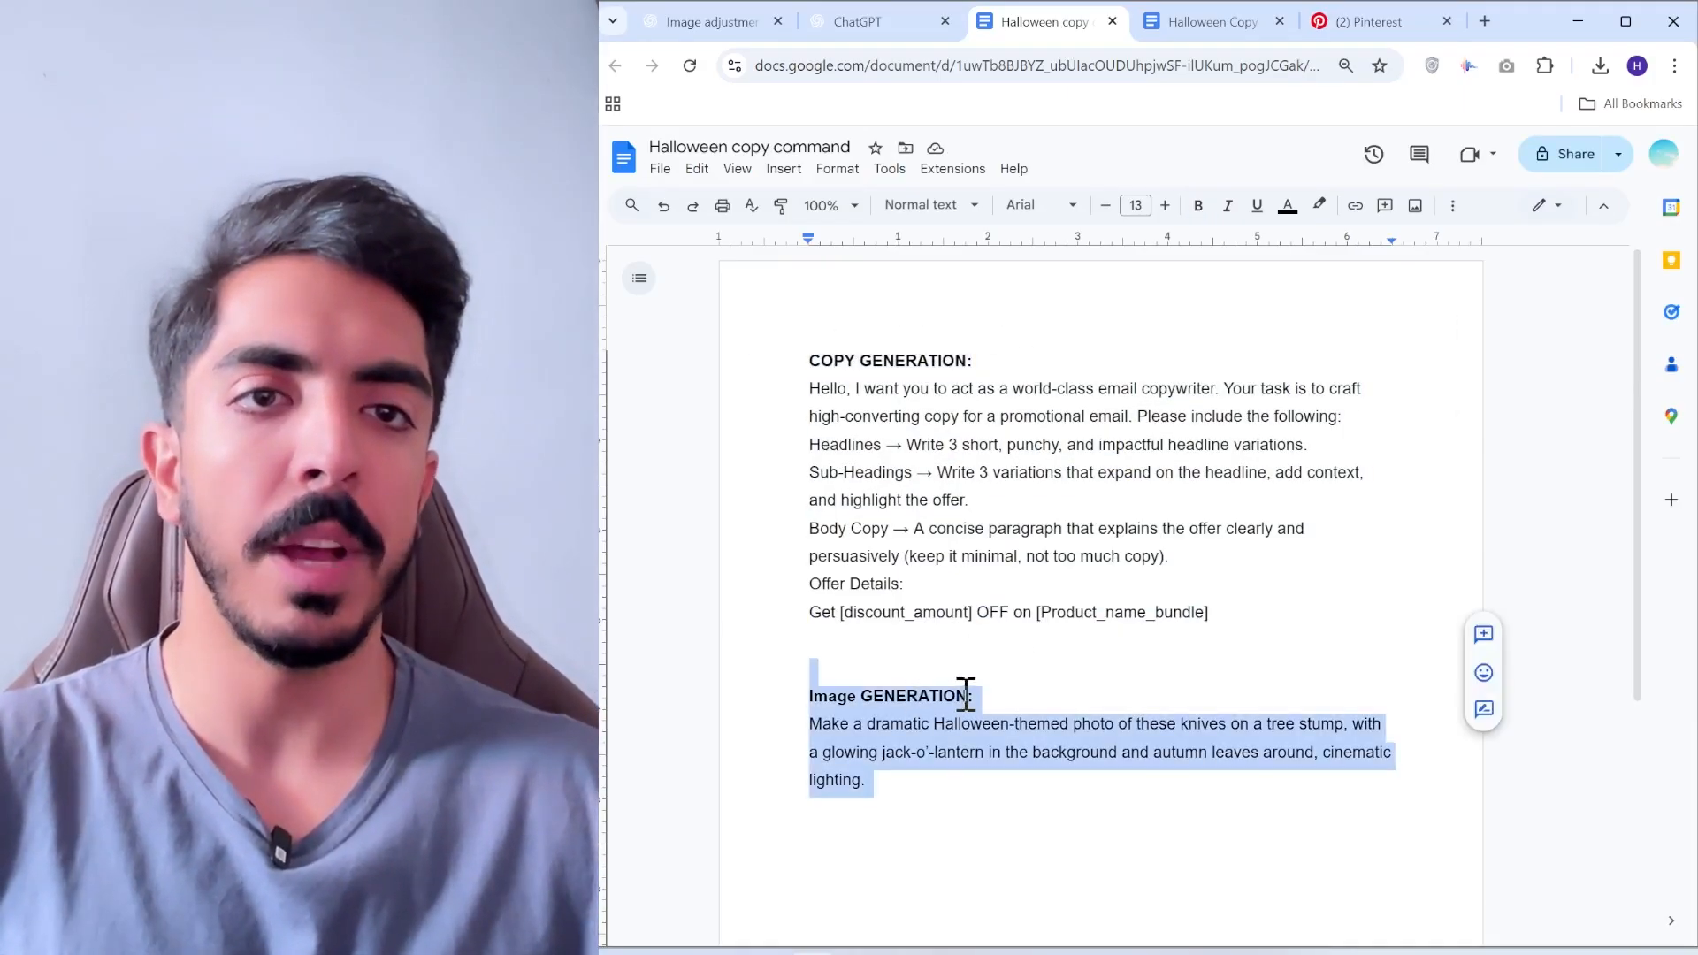
pyautogui.moveTo(971, 695); pyautogui.dragTo(856, 690)
pyautogui.moveTo(1638, 425); pyautogui.dragTo(1636, 464)
pyautogui.scroll(-2, 1289, 655)
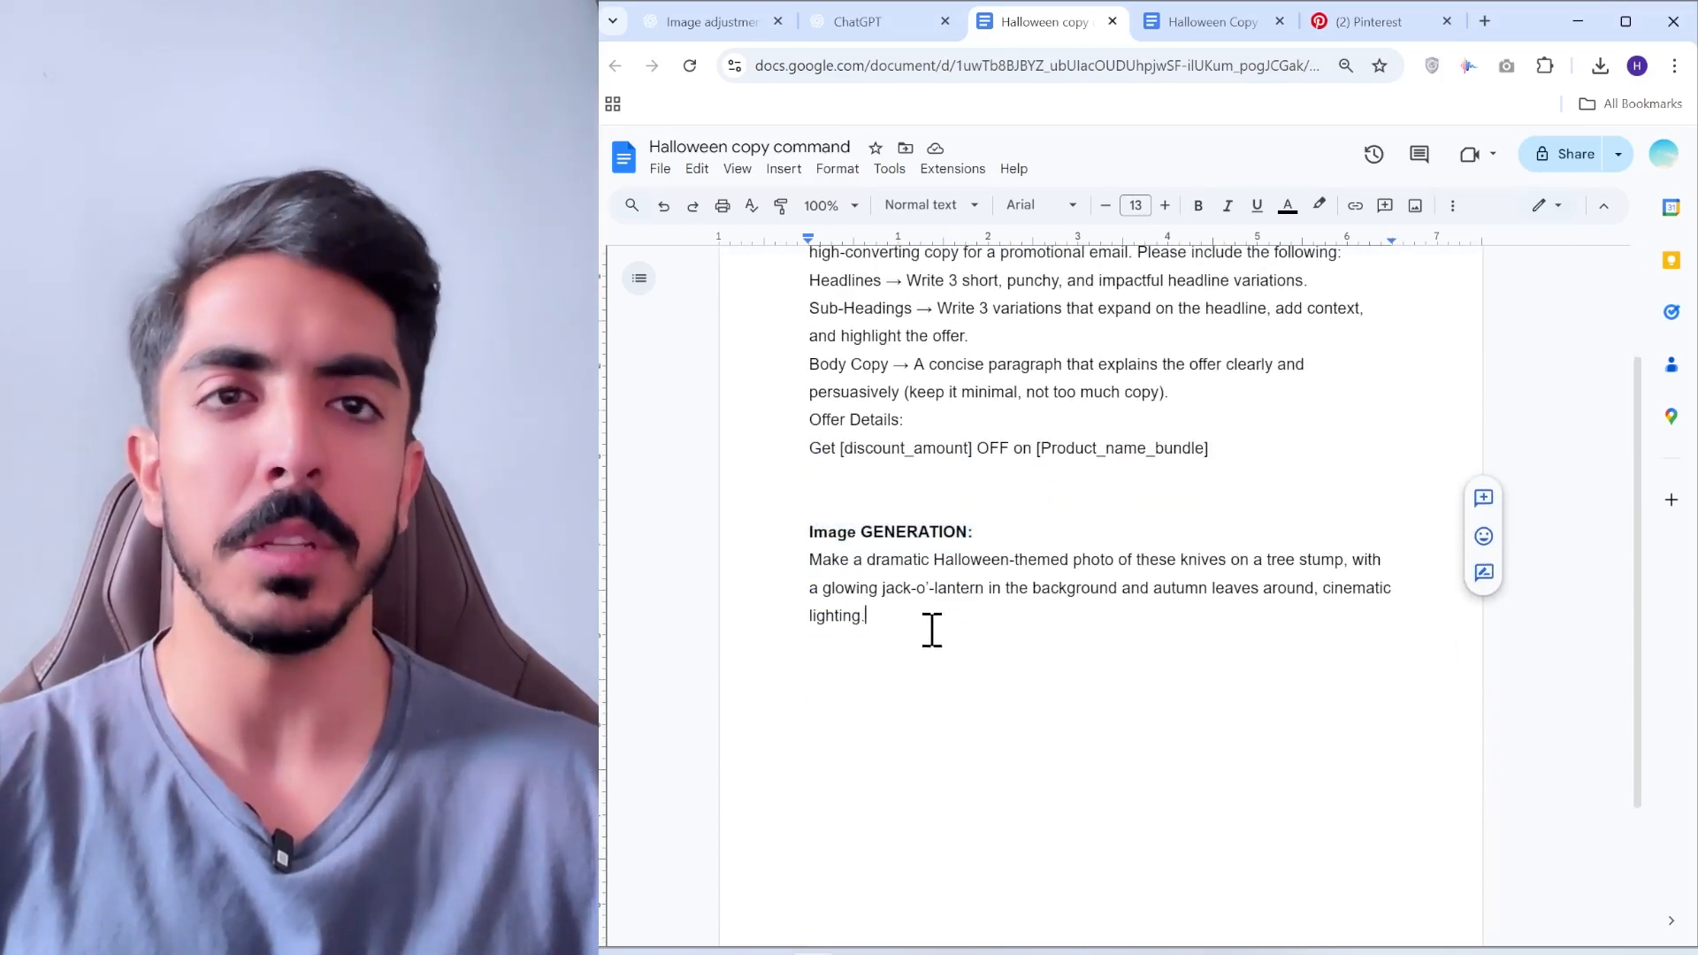
pyautogui.moveTo(929, 633); pyautogui.dragTo(798, 570)
pyautogui.scroll(2, 1186, 475)
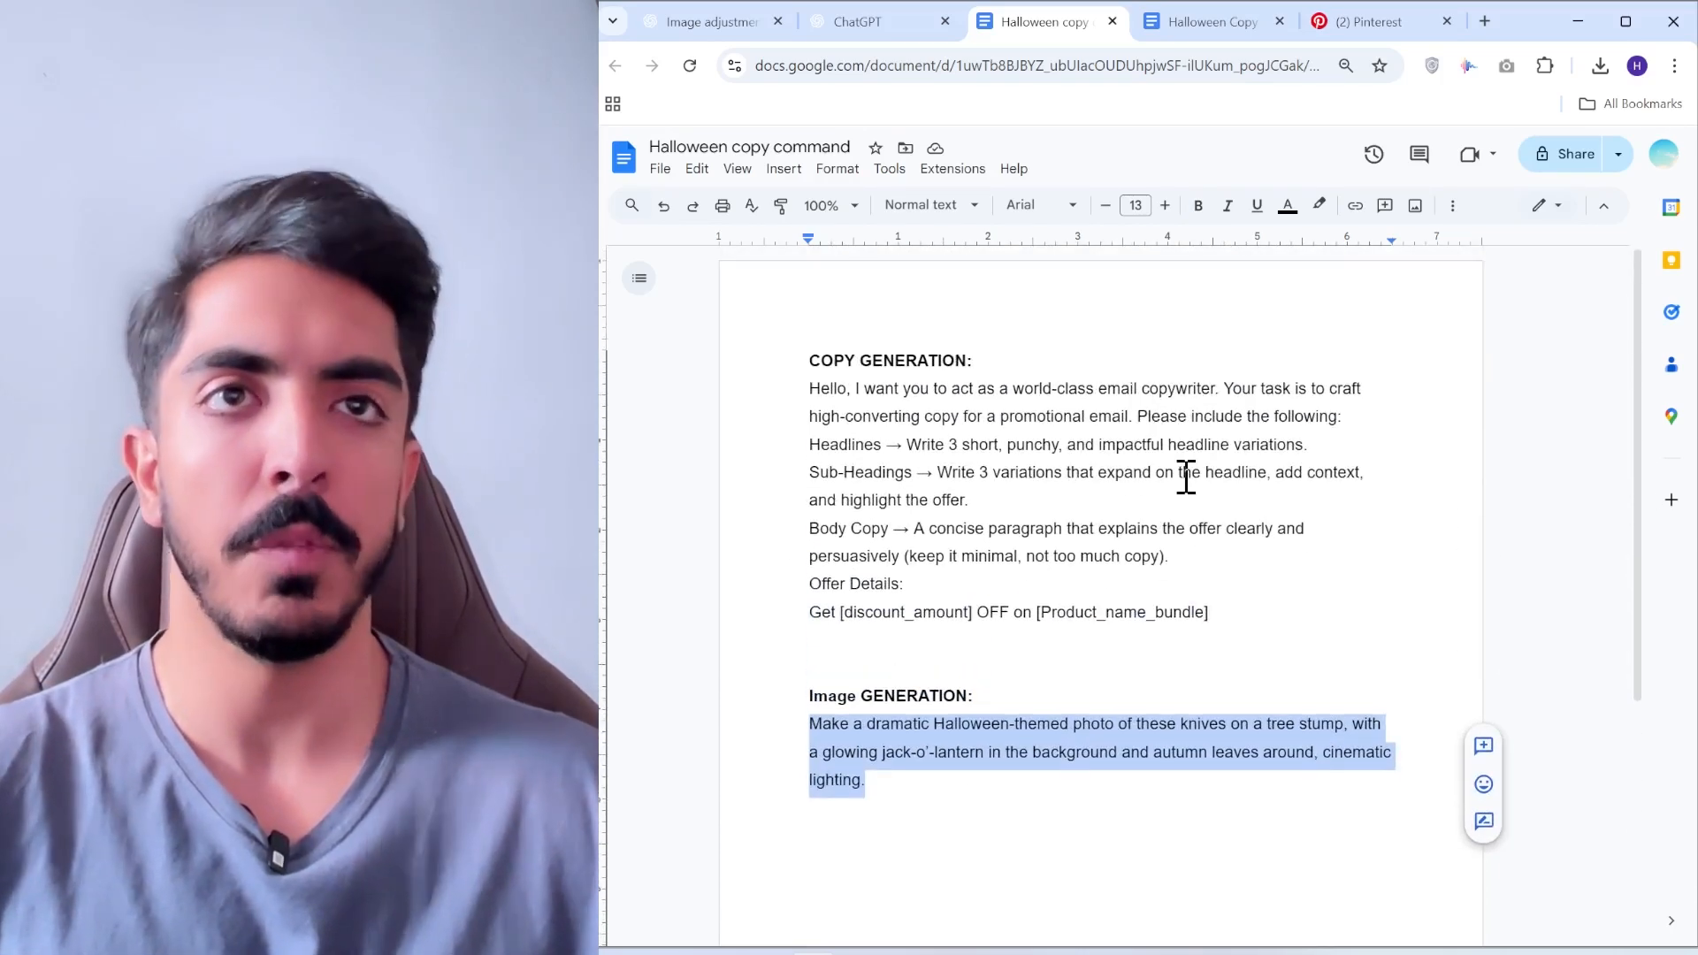
# Highlight the copywriter prompt's body and its offer line with the [discount_amount] and [Product_name_bundle] placeholders
pyautogui.moveTo(1210, 611); pyautogui.dragTo(850, 399)
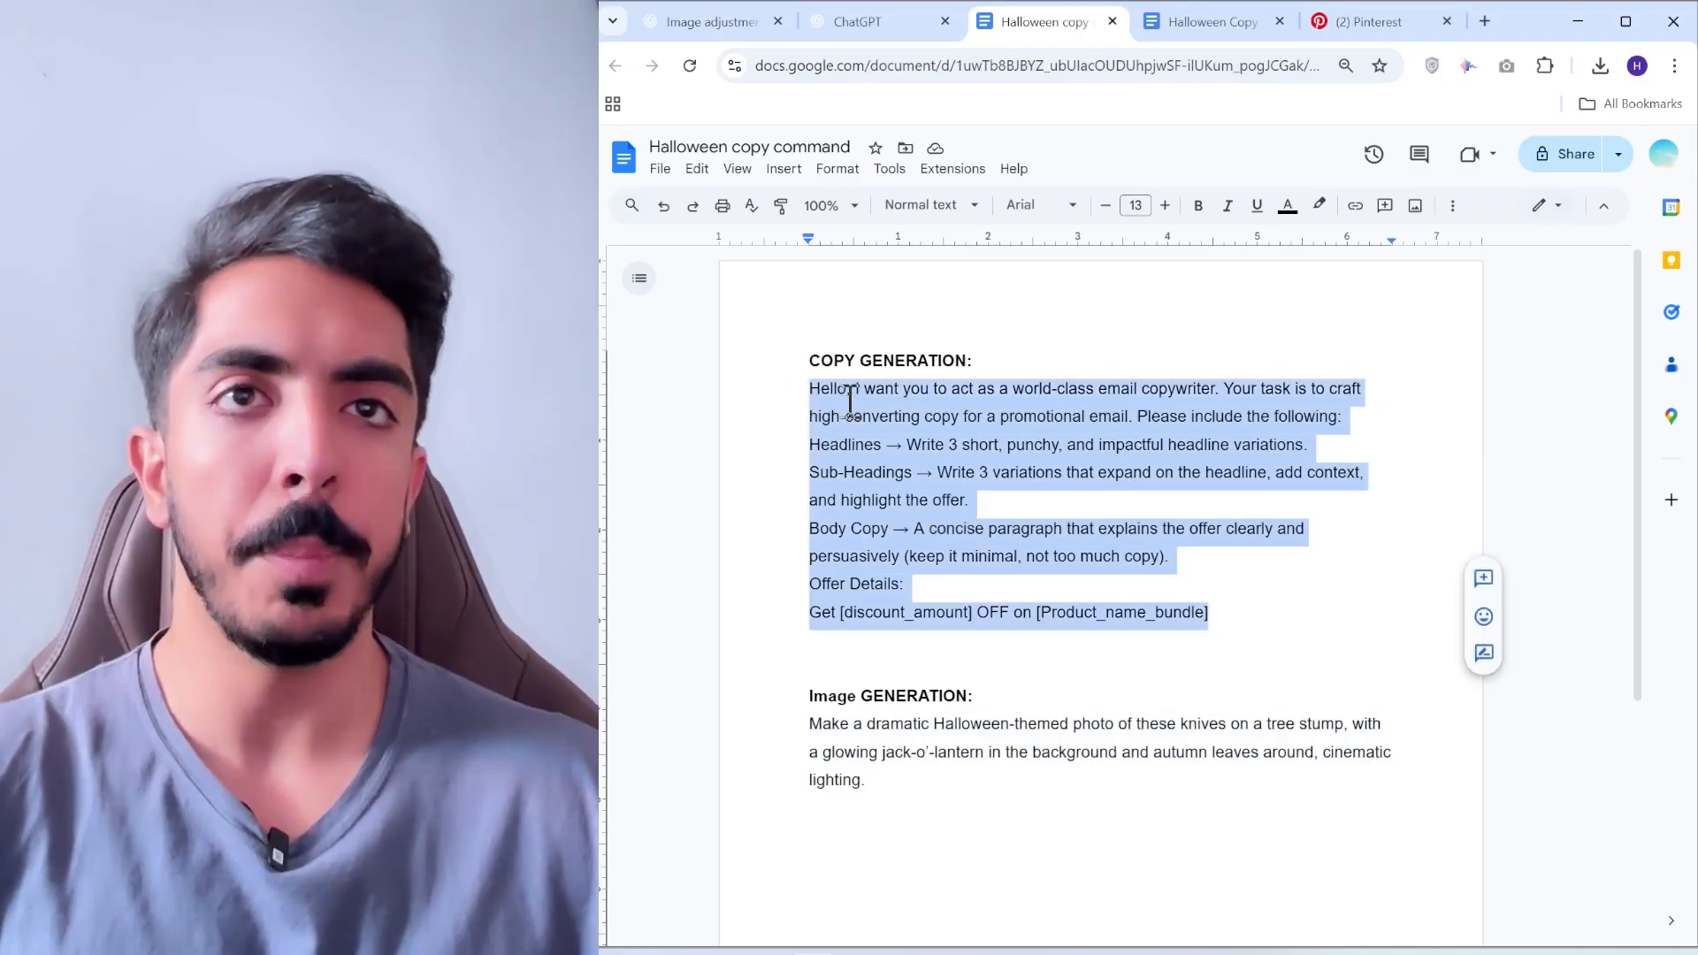
pyautogui.moveTo(1208, 613); pyautogui.dragTo(806, 389)
pyautogui.click(1186, 511)
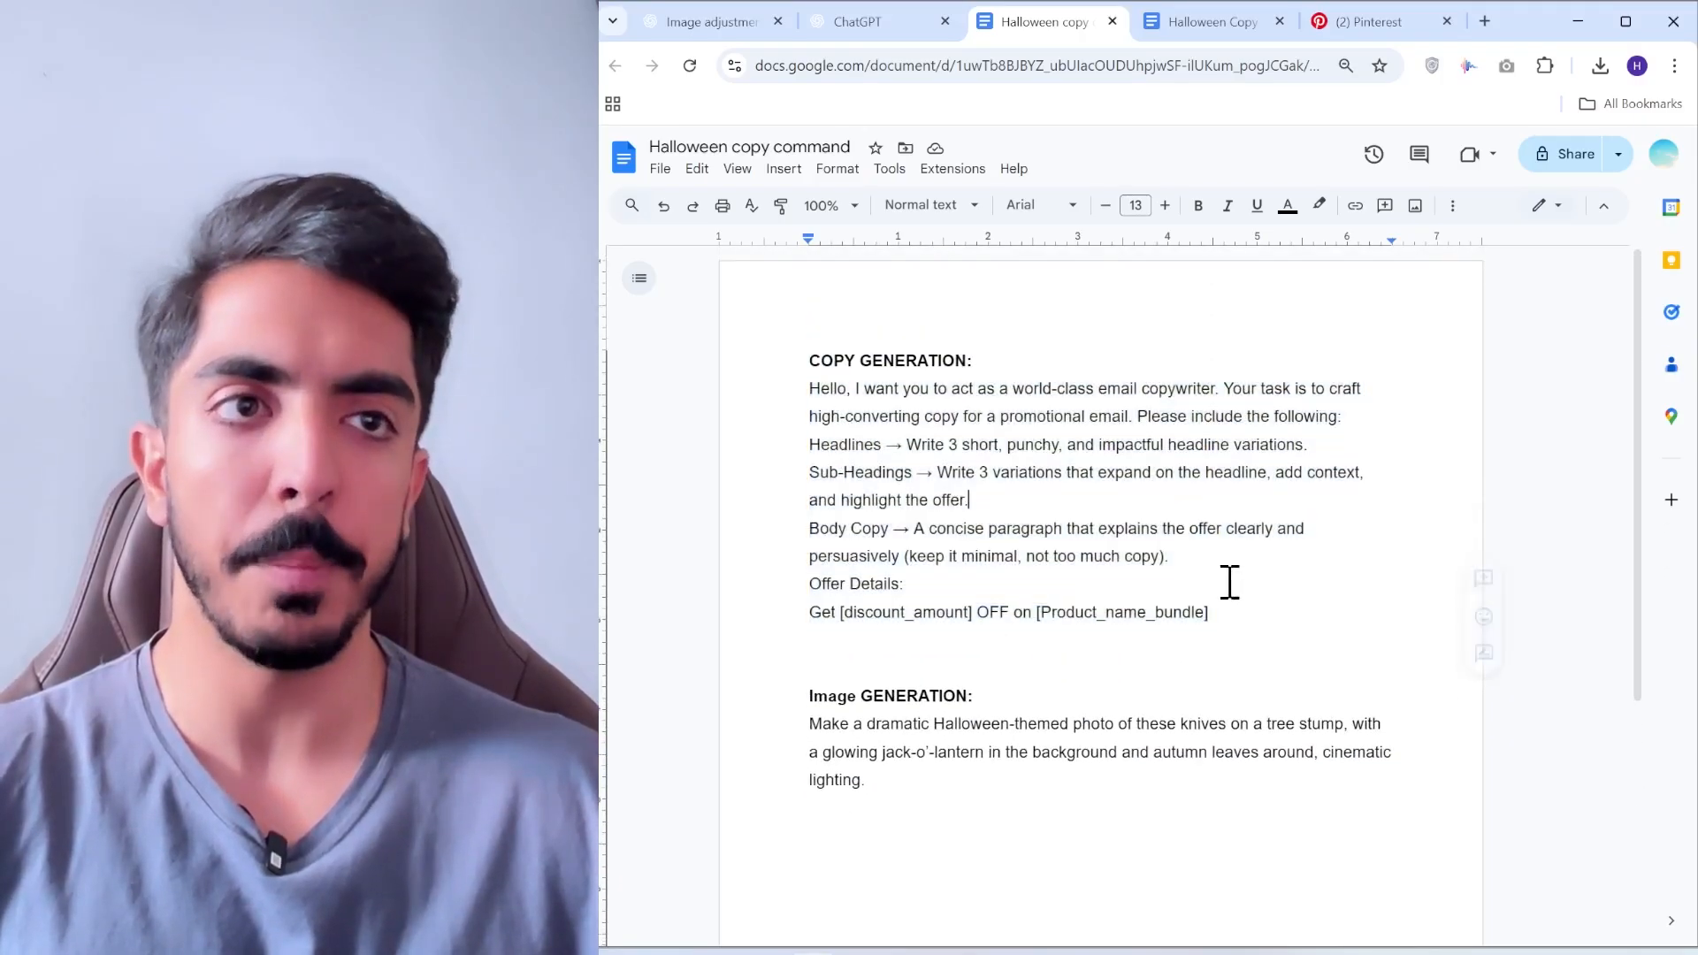
pyautogui.moveTo(1229, 610); pyautogui.dragTo(873, 617)
# Return to the Halloween Copy document and examine Sections 01 to 03, highlighting the RECOMMENDATIONS product copy
pyautogui.click(1207, 24)
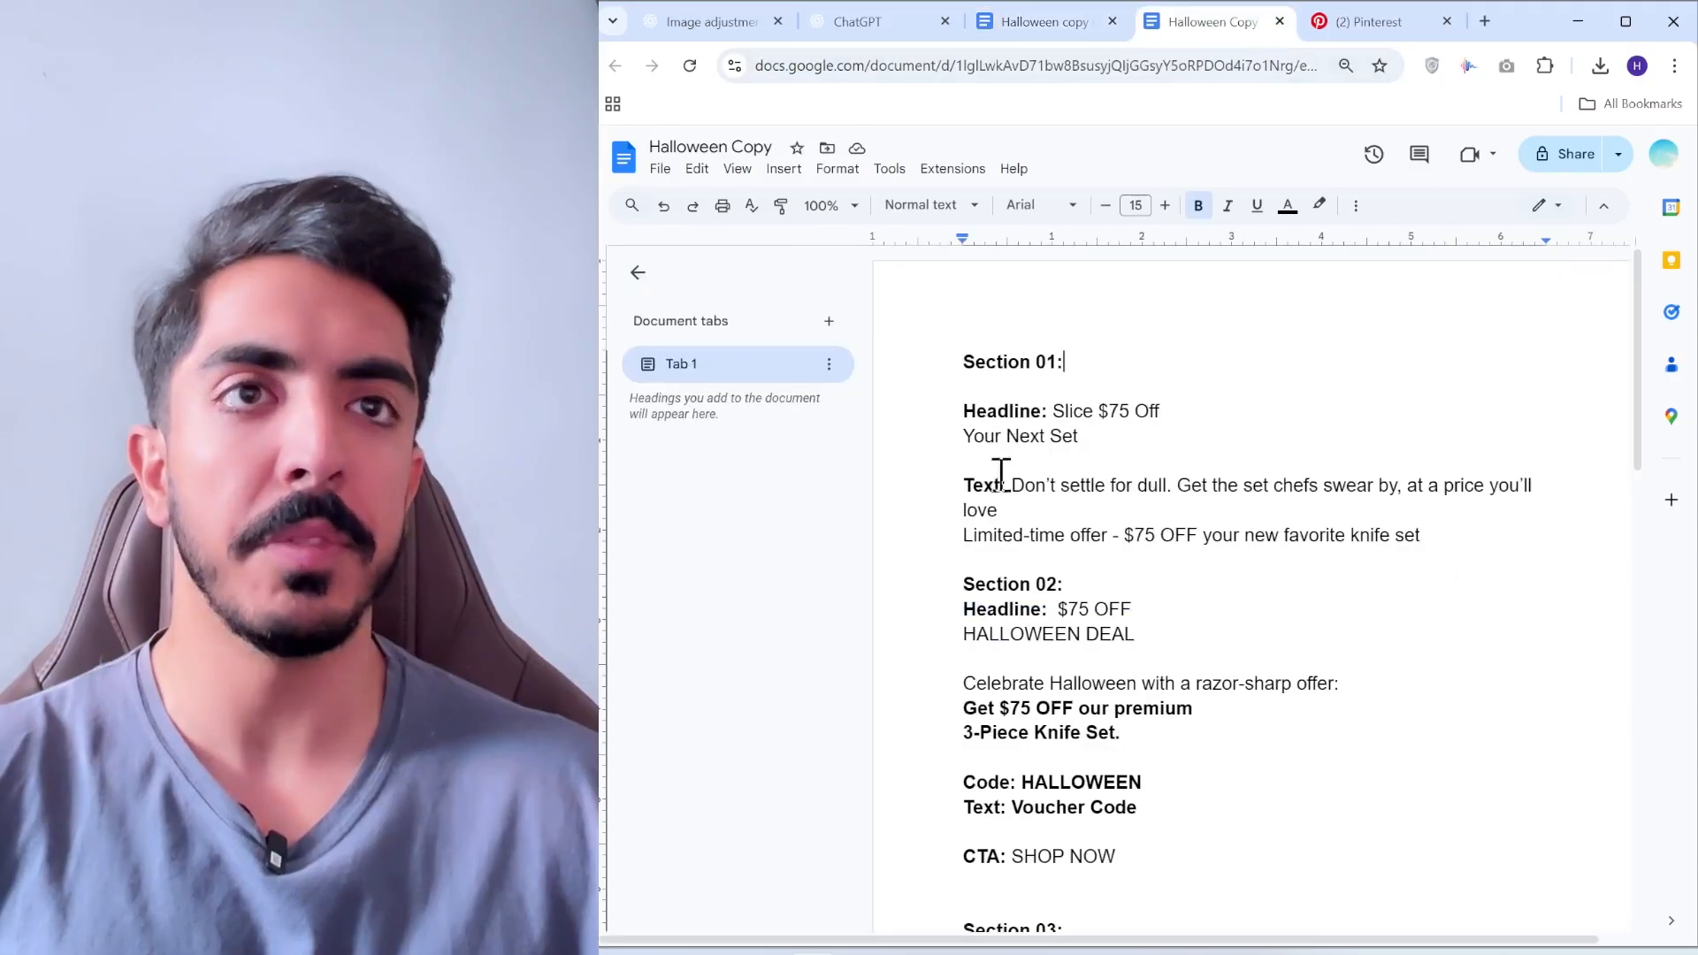
pyautogui.moveTo(1639, 338)
pyautogui.mouseDown()
pyautogui.moveTo(1643, 369)
pyautogui.moveTo(1641, 340)
pyautogui.mouseUp()
pyautogui.moveTo(1067, 347); pyautogui.dragTo(962, 349)
pyautogui.scroll(-1, 1082, 526)
pyautogui.moveTo(1074, 454); pyautogui.dragTo(869, 460)
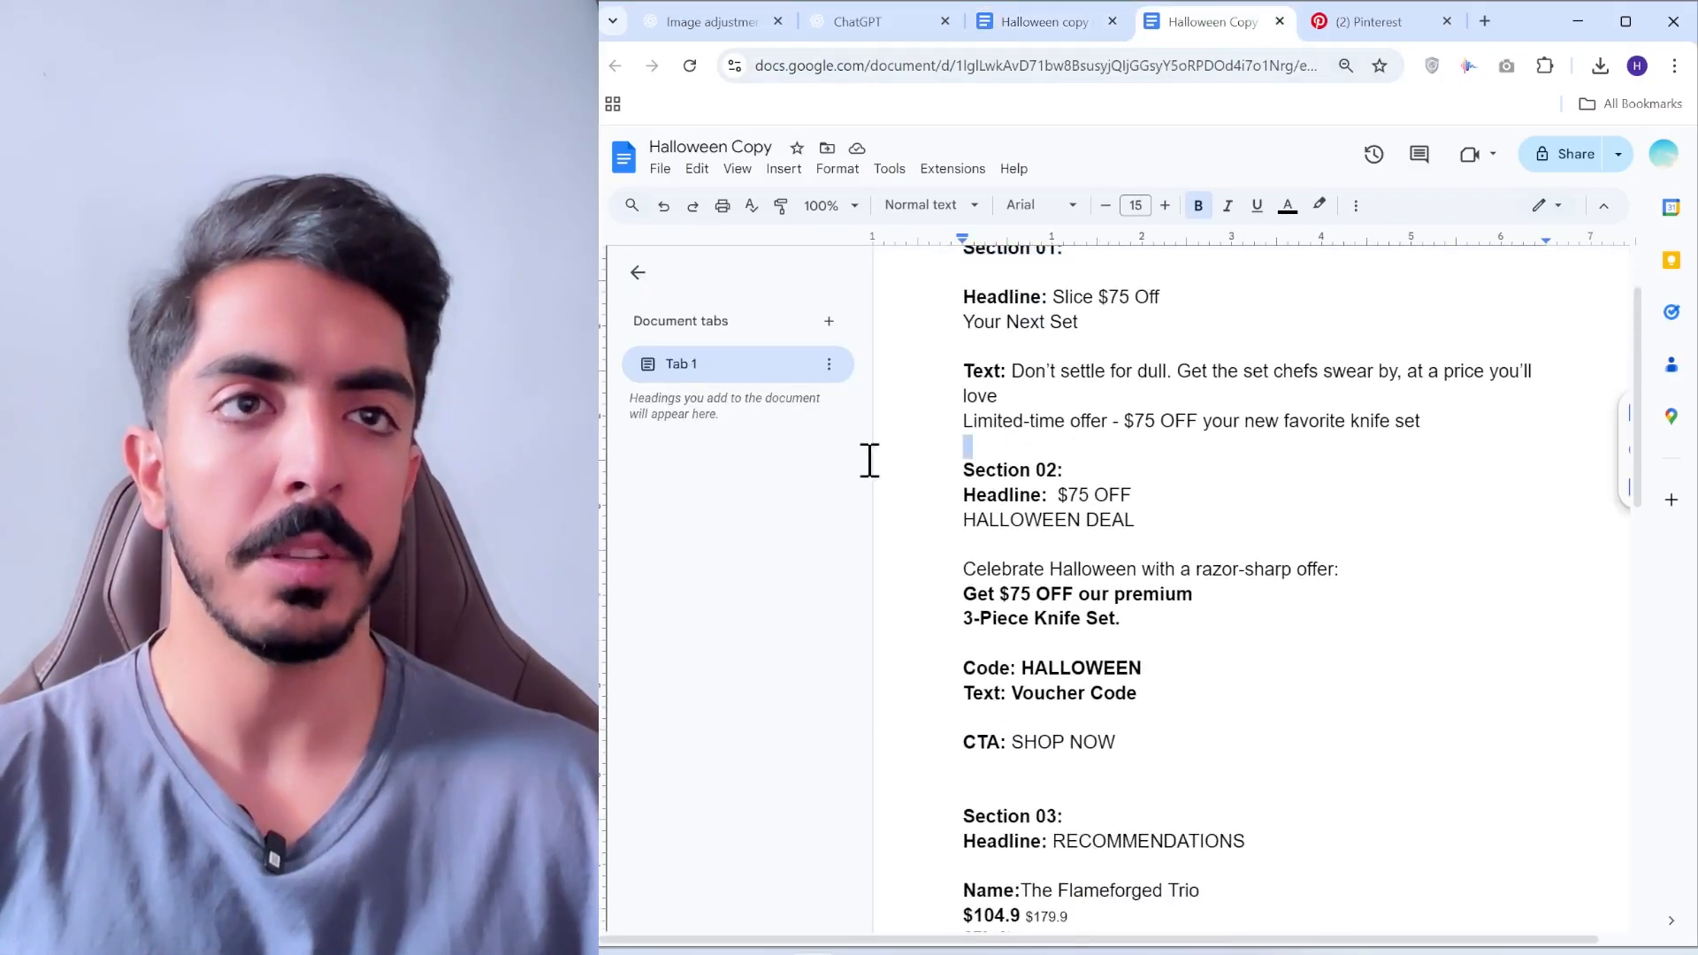
pyautogui.scroll(-3, 1116, 508)
pyautogui.moveTo(1061, 579); pyautogui.dragTo(940, 618)
pyautogui.scroll(3, 940, 618)
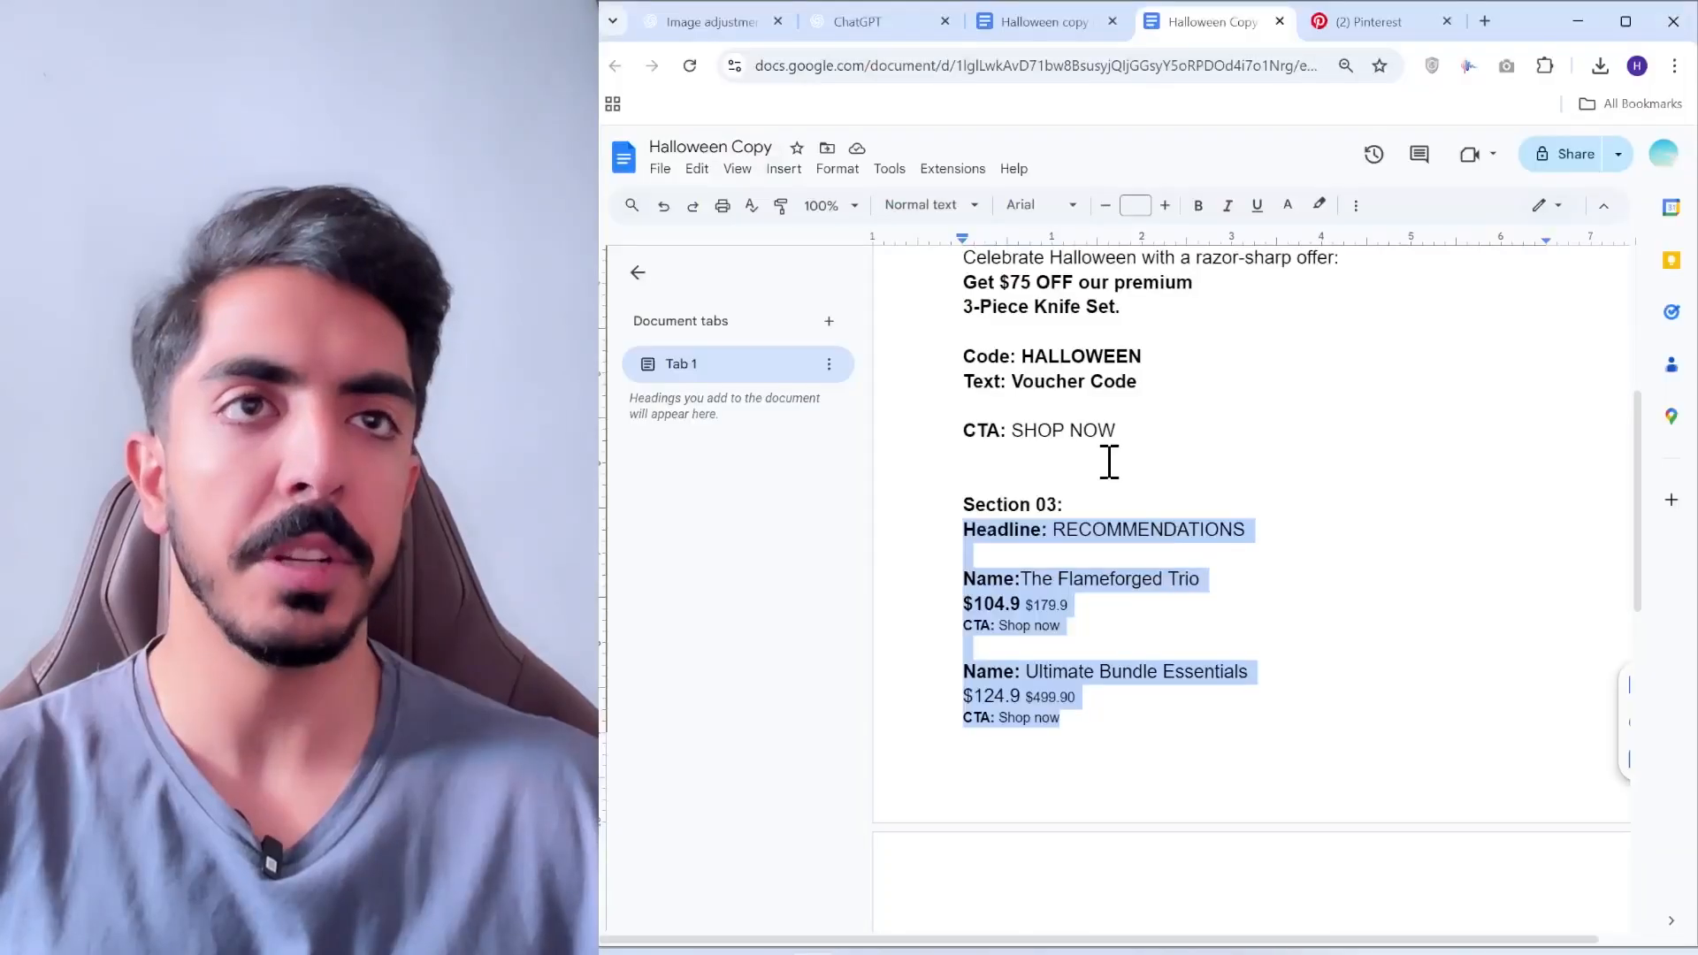
pyautogui.scroll(3, 1106, 458)
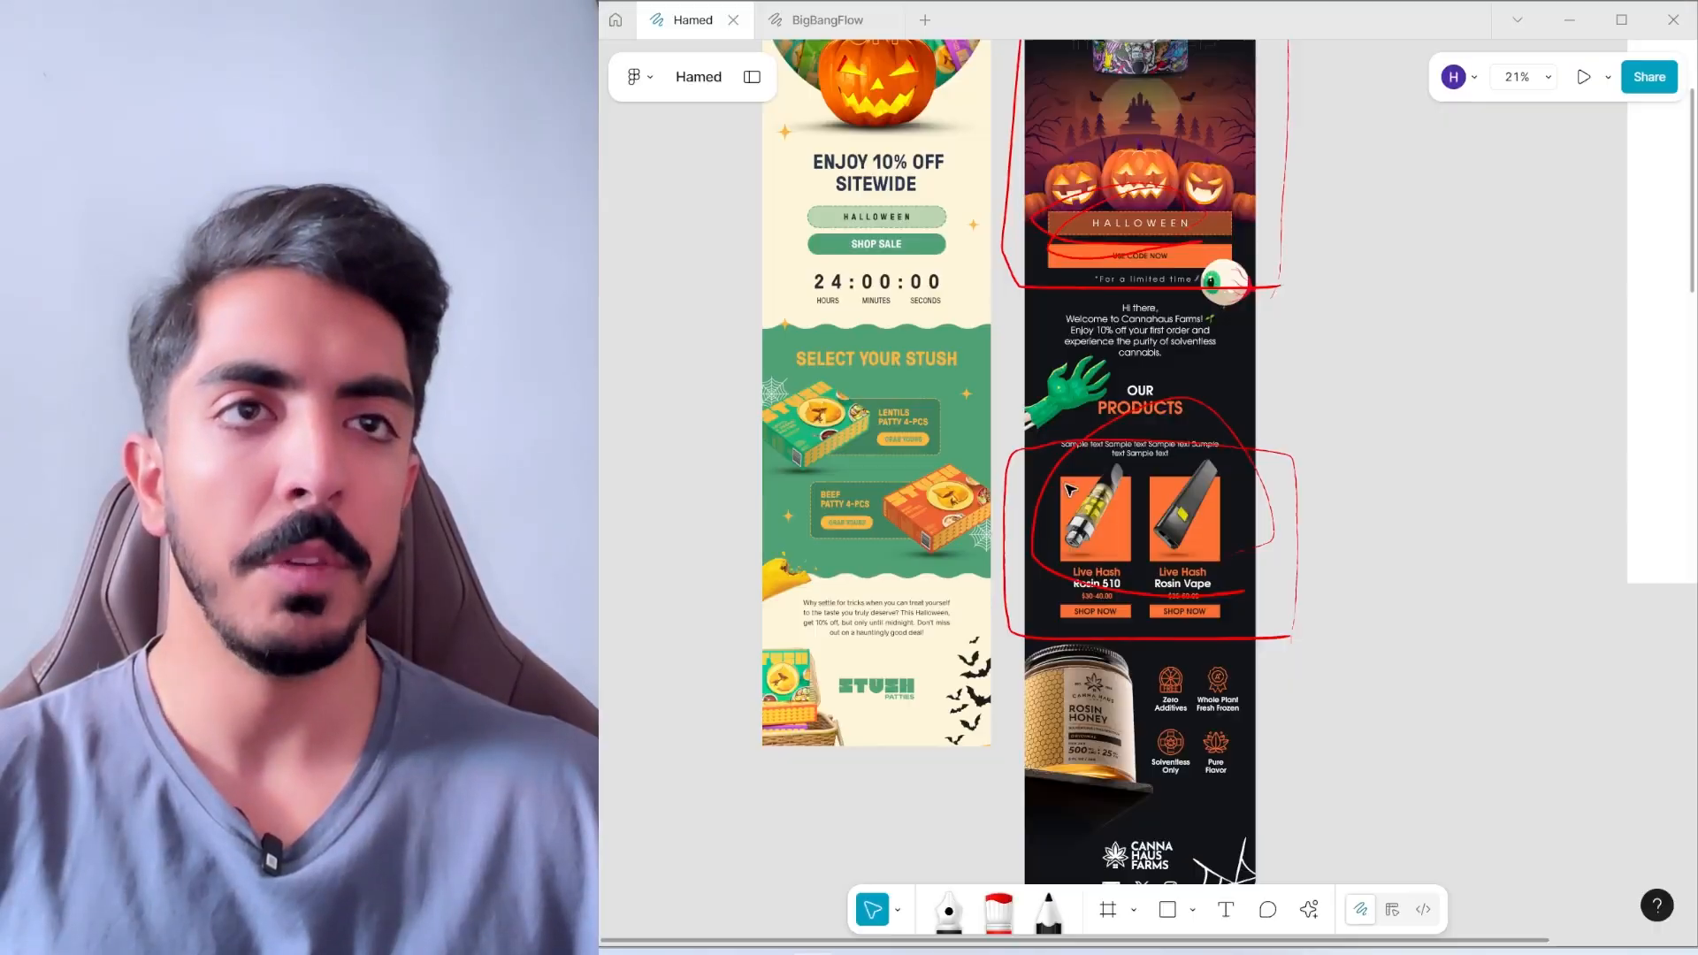
# Compare the dark email's product and hero sections in Figma with the Halloween Copy, highlighting the Section 01 headline Slice $75 Off
pyautogui.scroll(-1, 1064, 389)
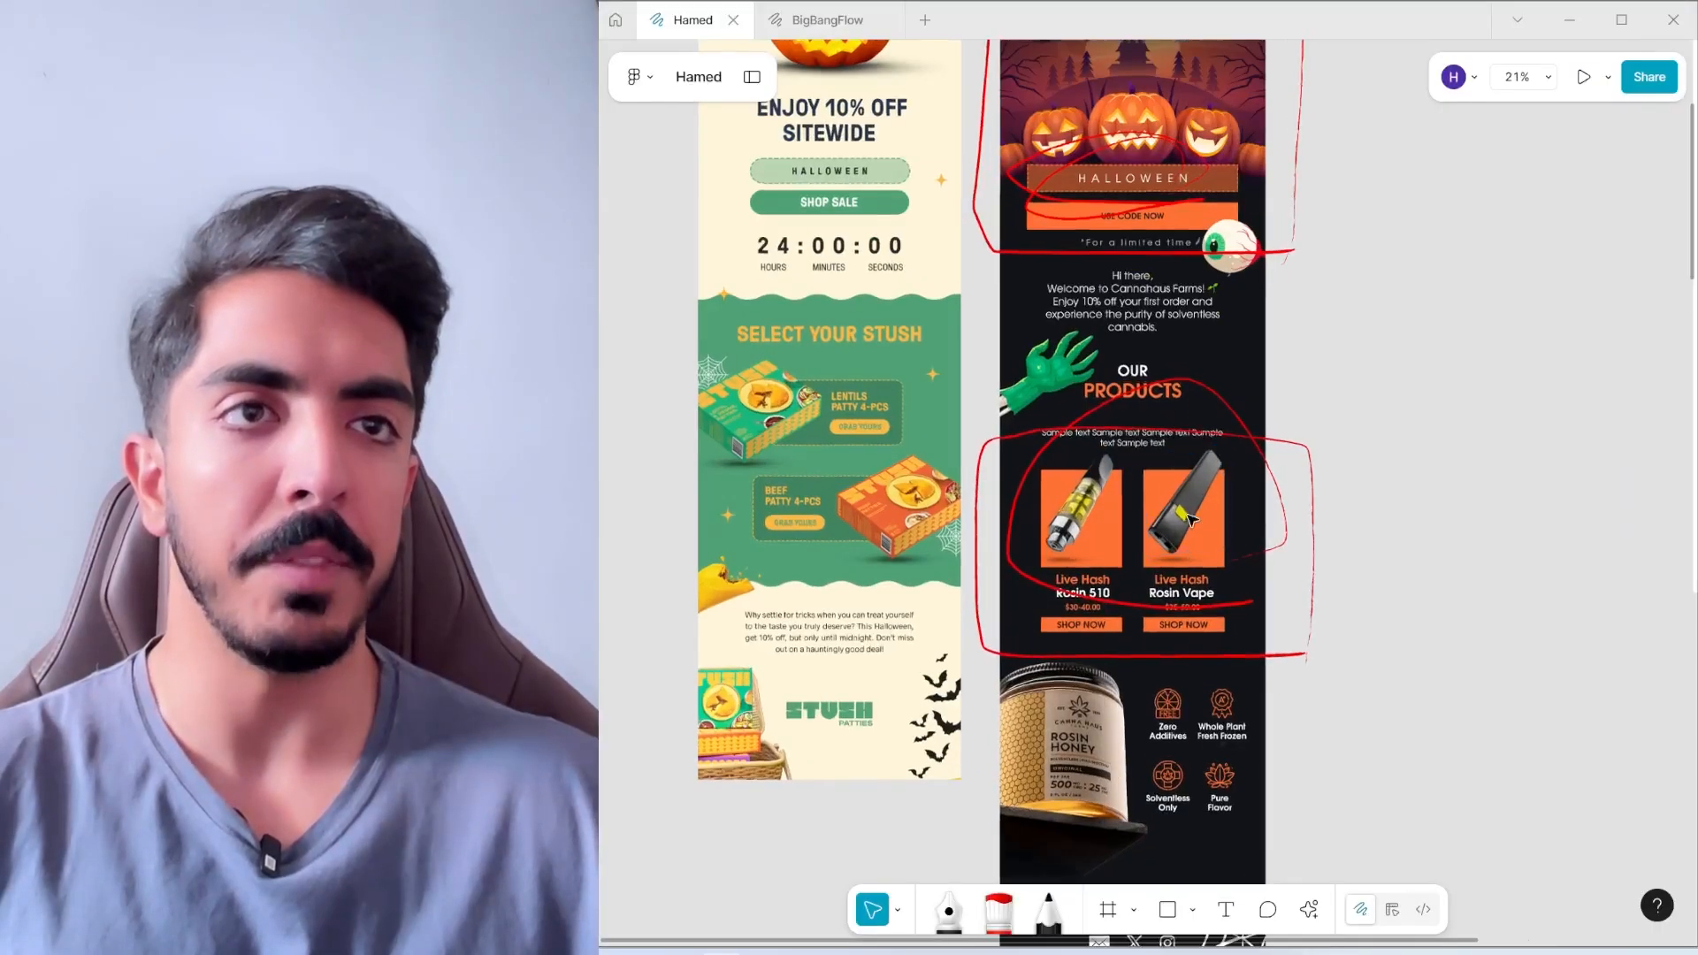
pyautogui.scroll(2, 1064, 390)
pyautogui.scroll(2, 1064, 389)
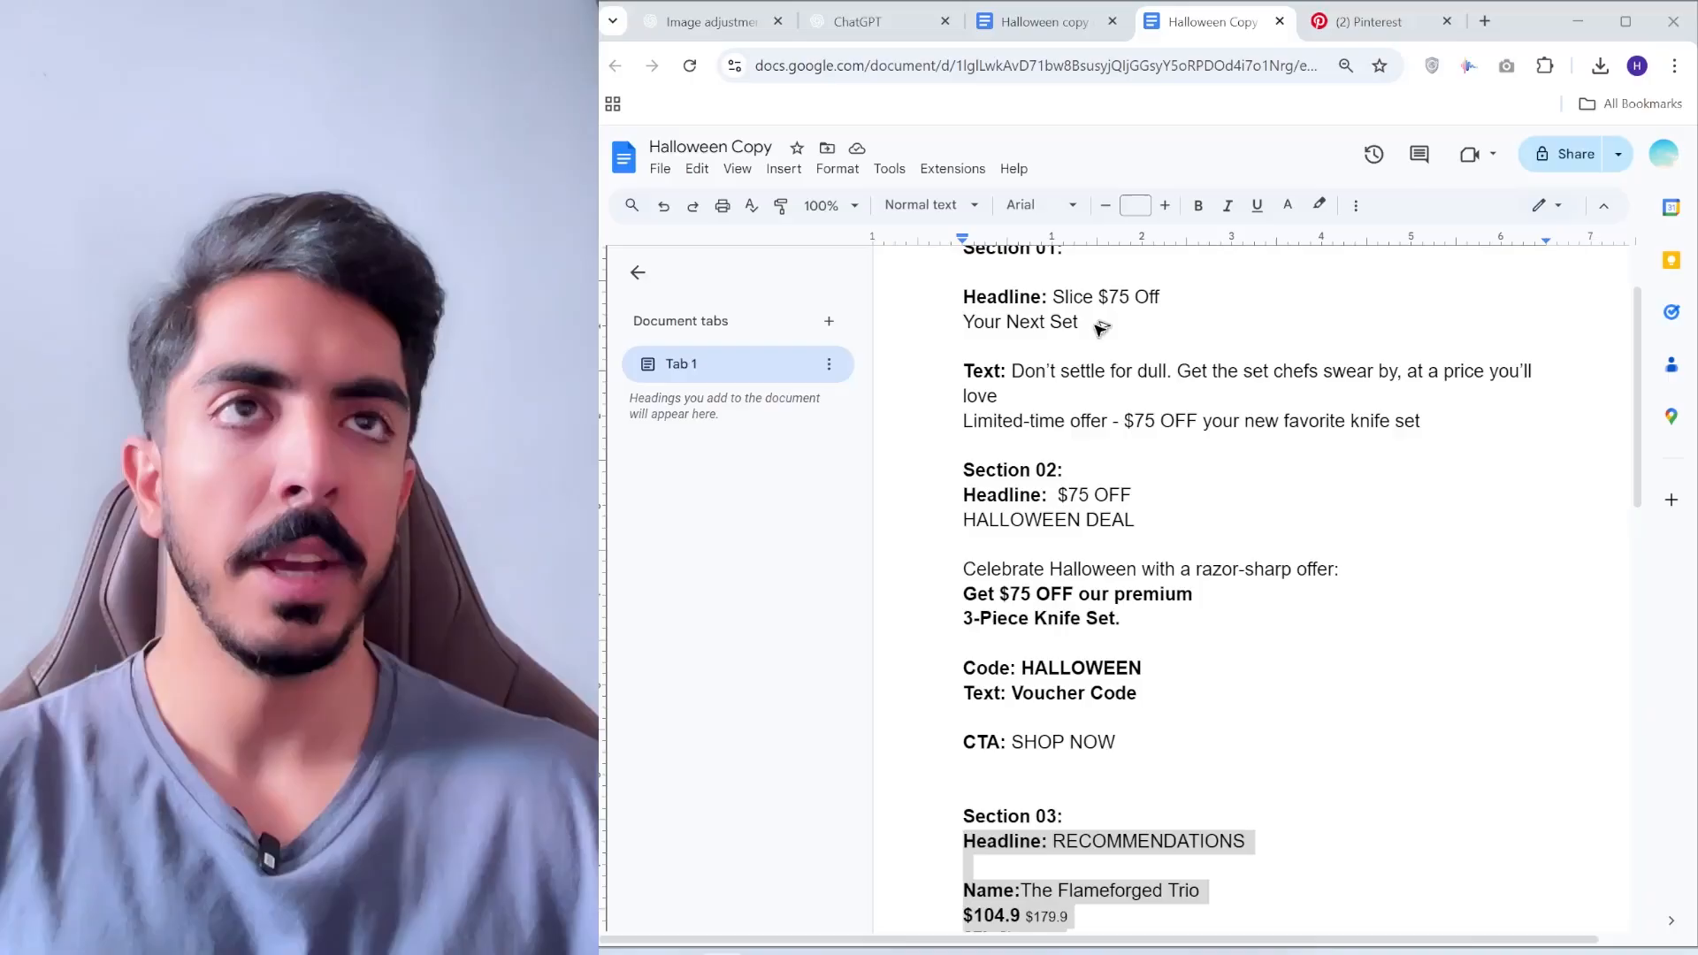
pyautogui.scroll(3, 1049, 394)
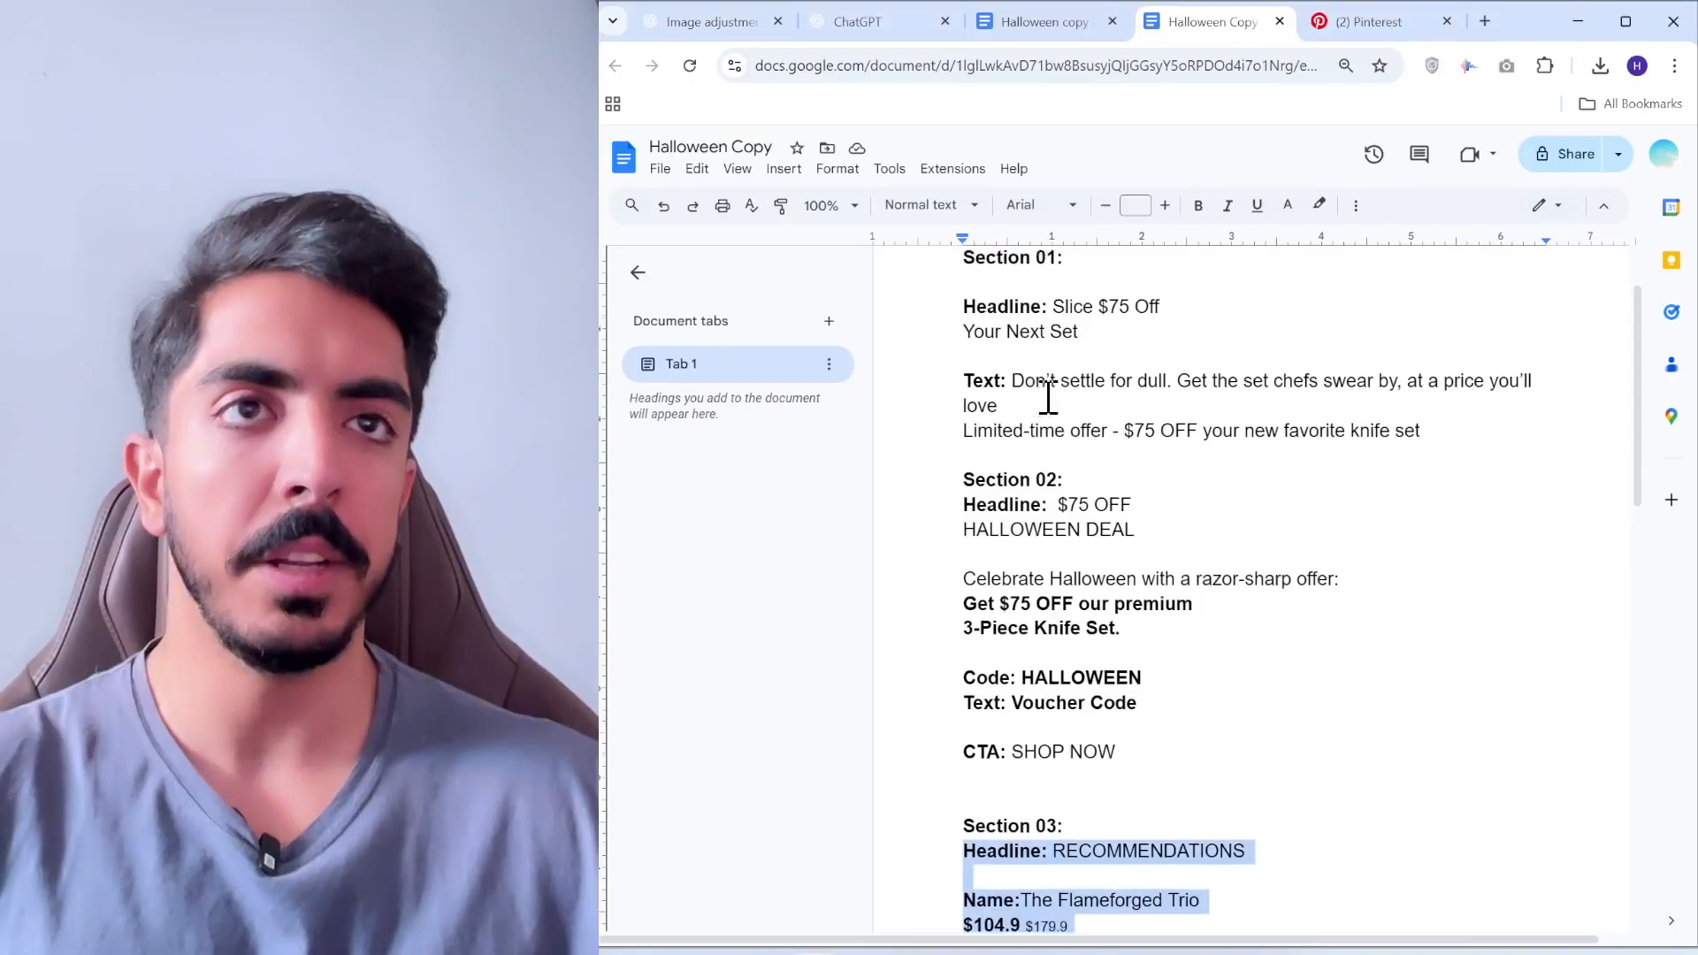
pyautogui.moveTo(1053, 412); pyautogui.dragTo(1125, 437)
pyautogui.click(1119, 488)
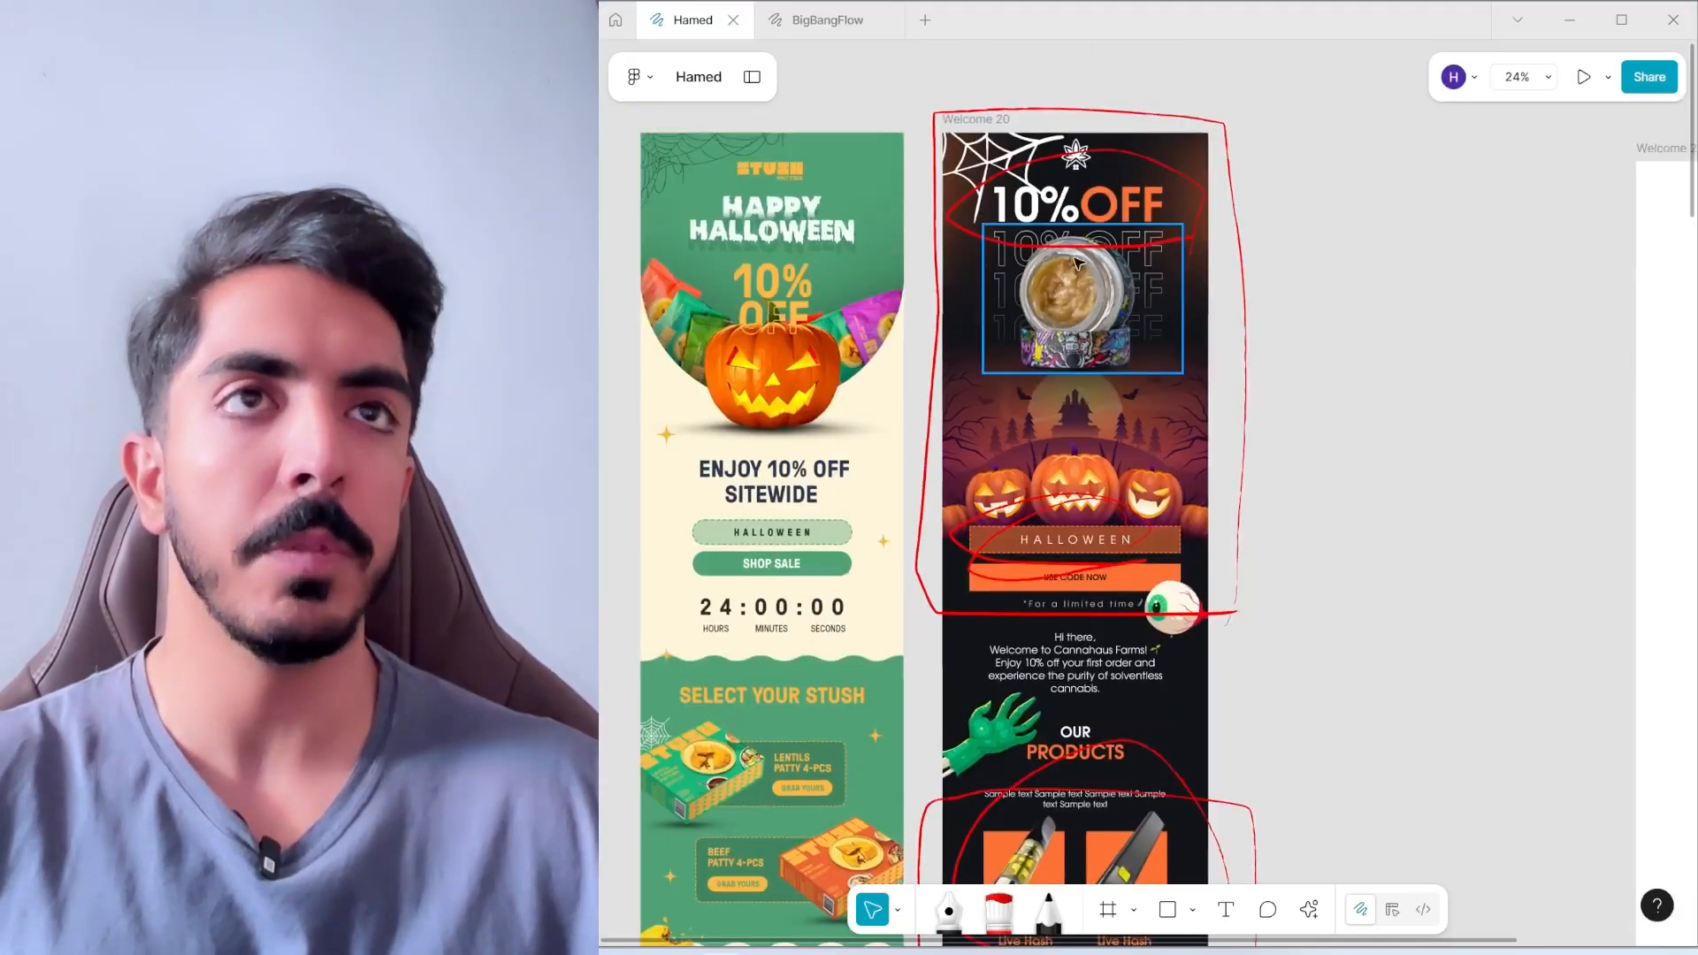
pyautogui.scroll(3, 1398, 235)
pyautogui.scroll(-3, 1397, 234)
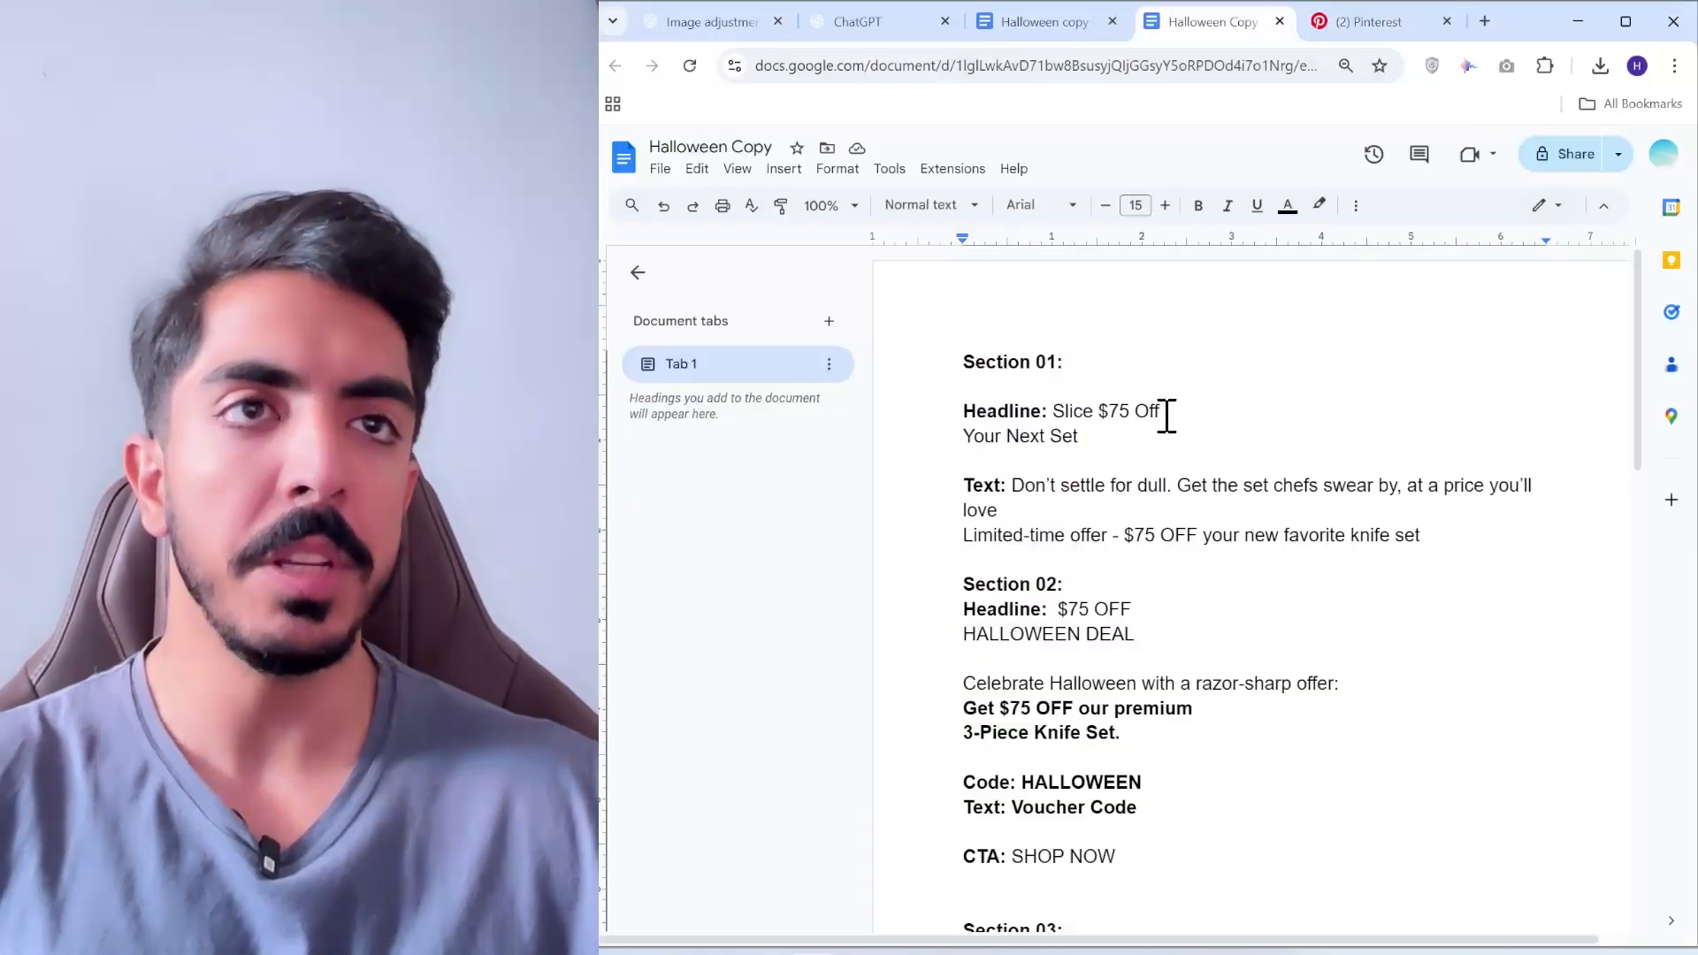
pyautogui.moveTo(1164, 412); pyautogui.dragTo(1061, 413)
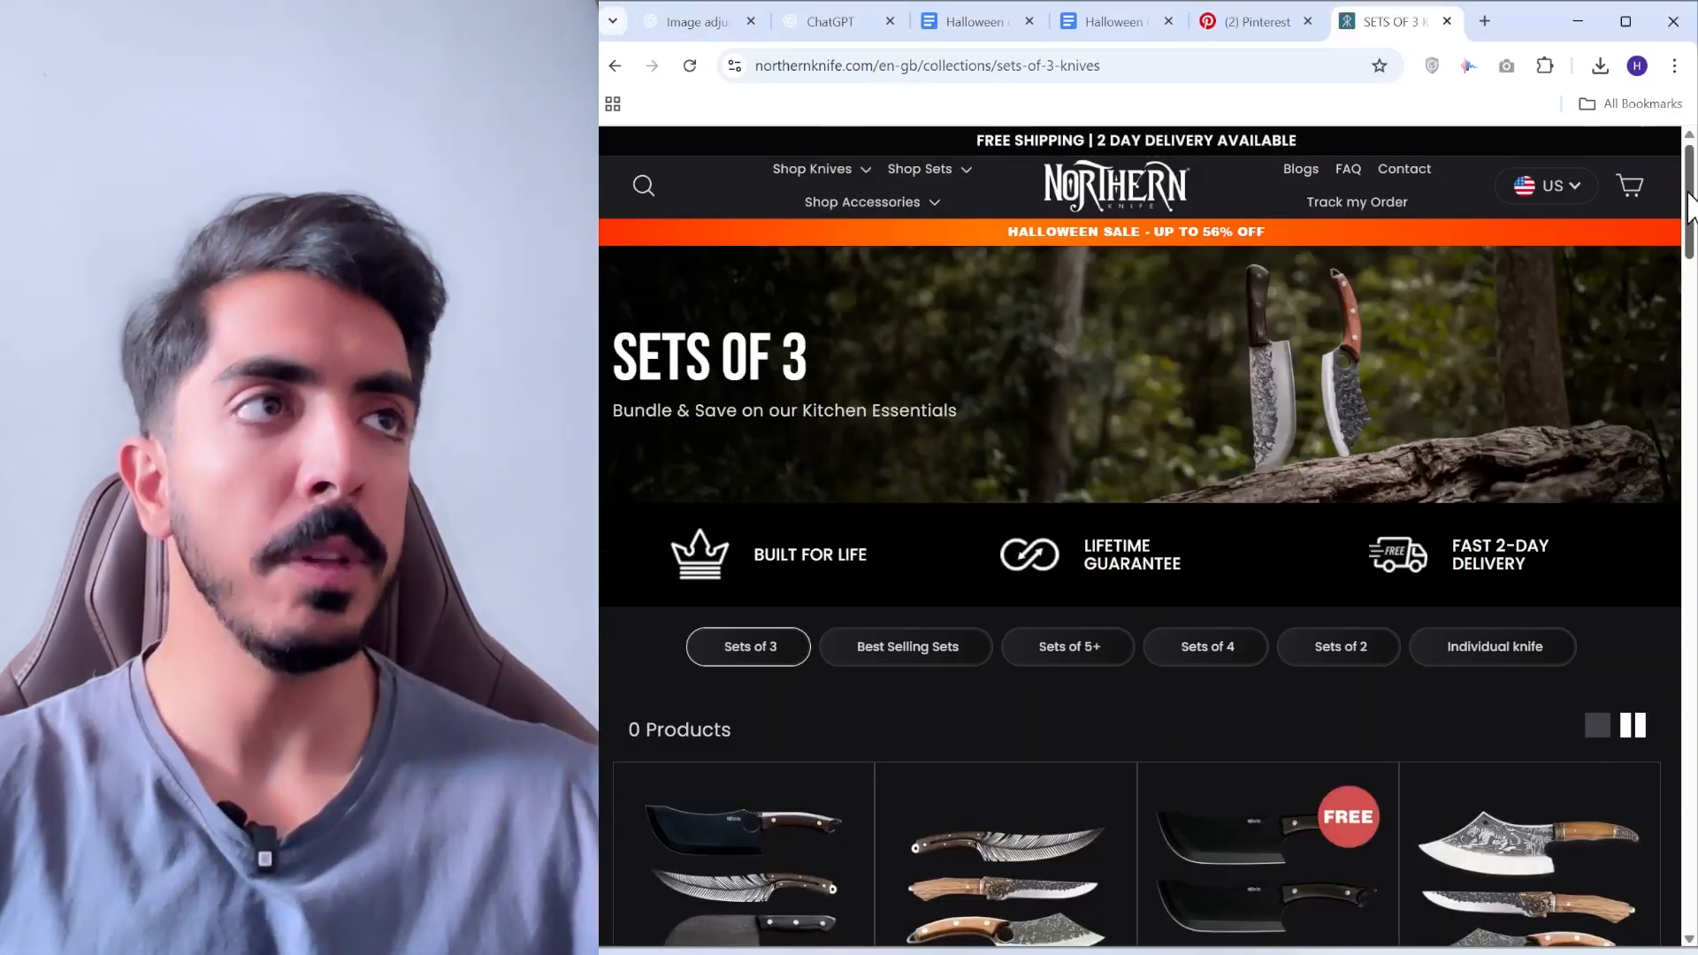
# Examine the banner and product cards on the Northern Knife website's Sets of 3 collection page
pyautogui.scroll(-5, 1374, 458)
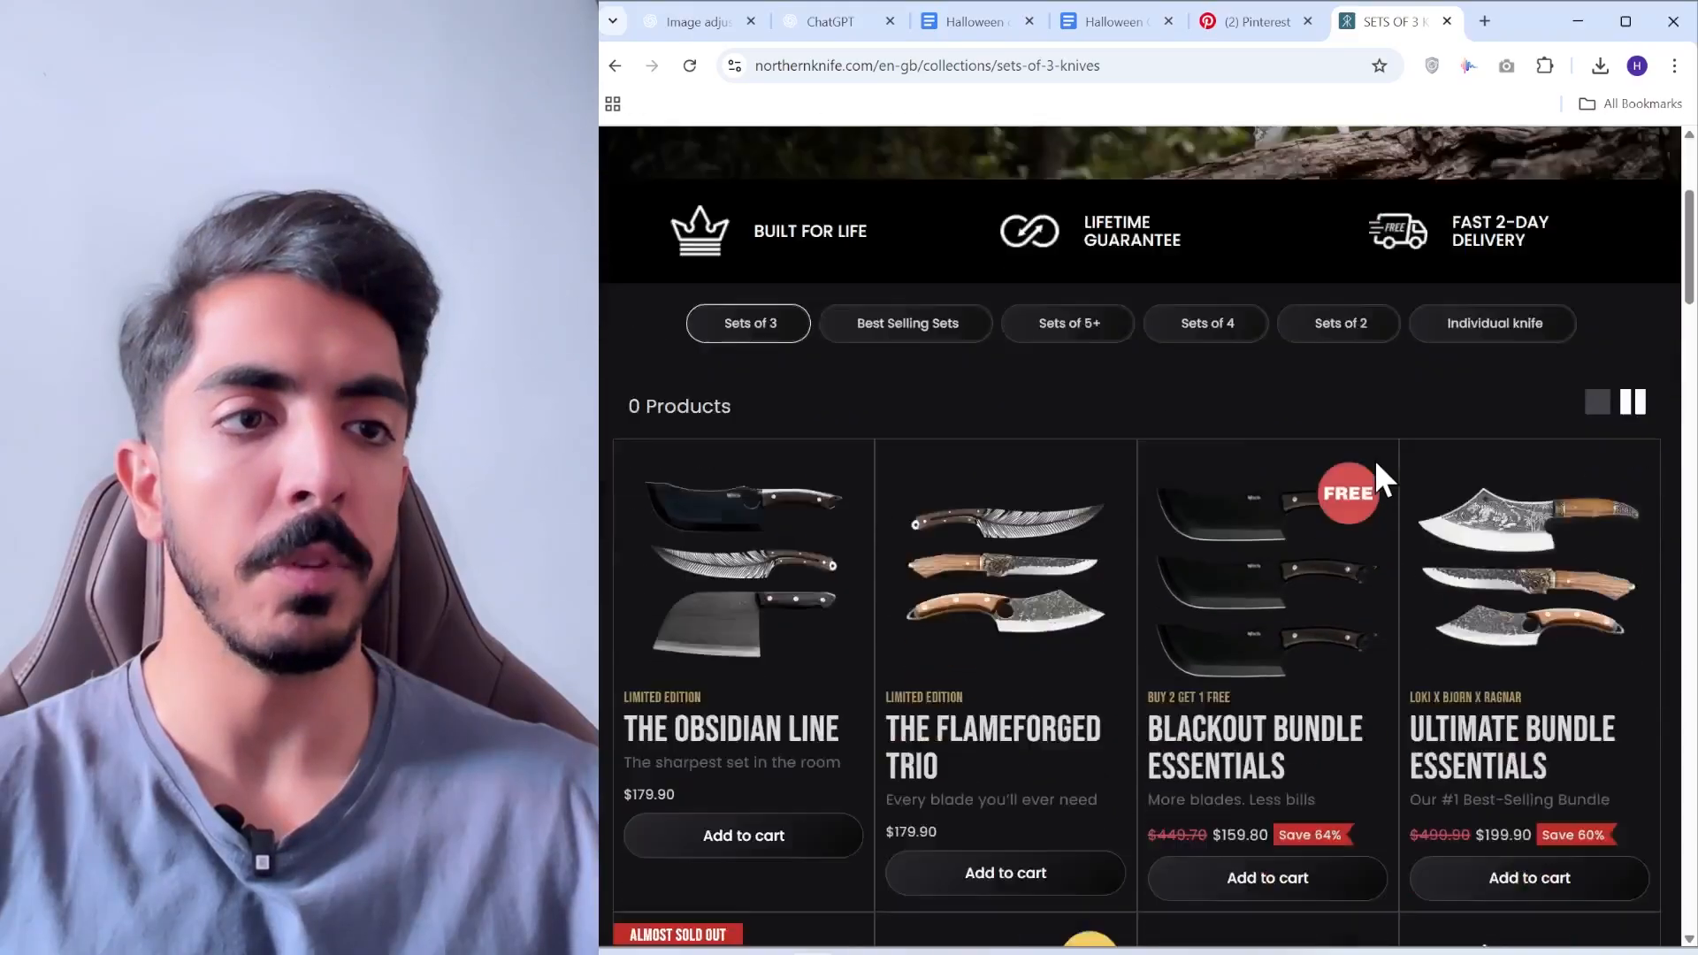
pyautogui.scroll(3, 1663, 423)
pyautogui.scroll(-1, 1636, 414)
pyautogui.scroll(2, 1503, 460)
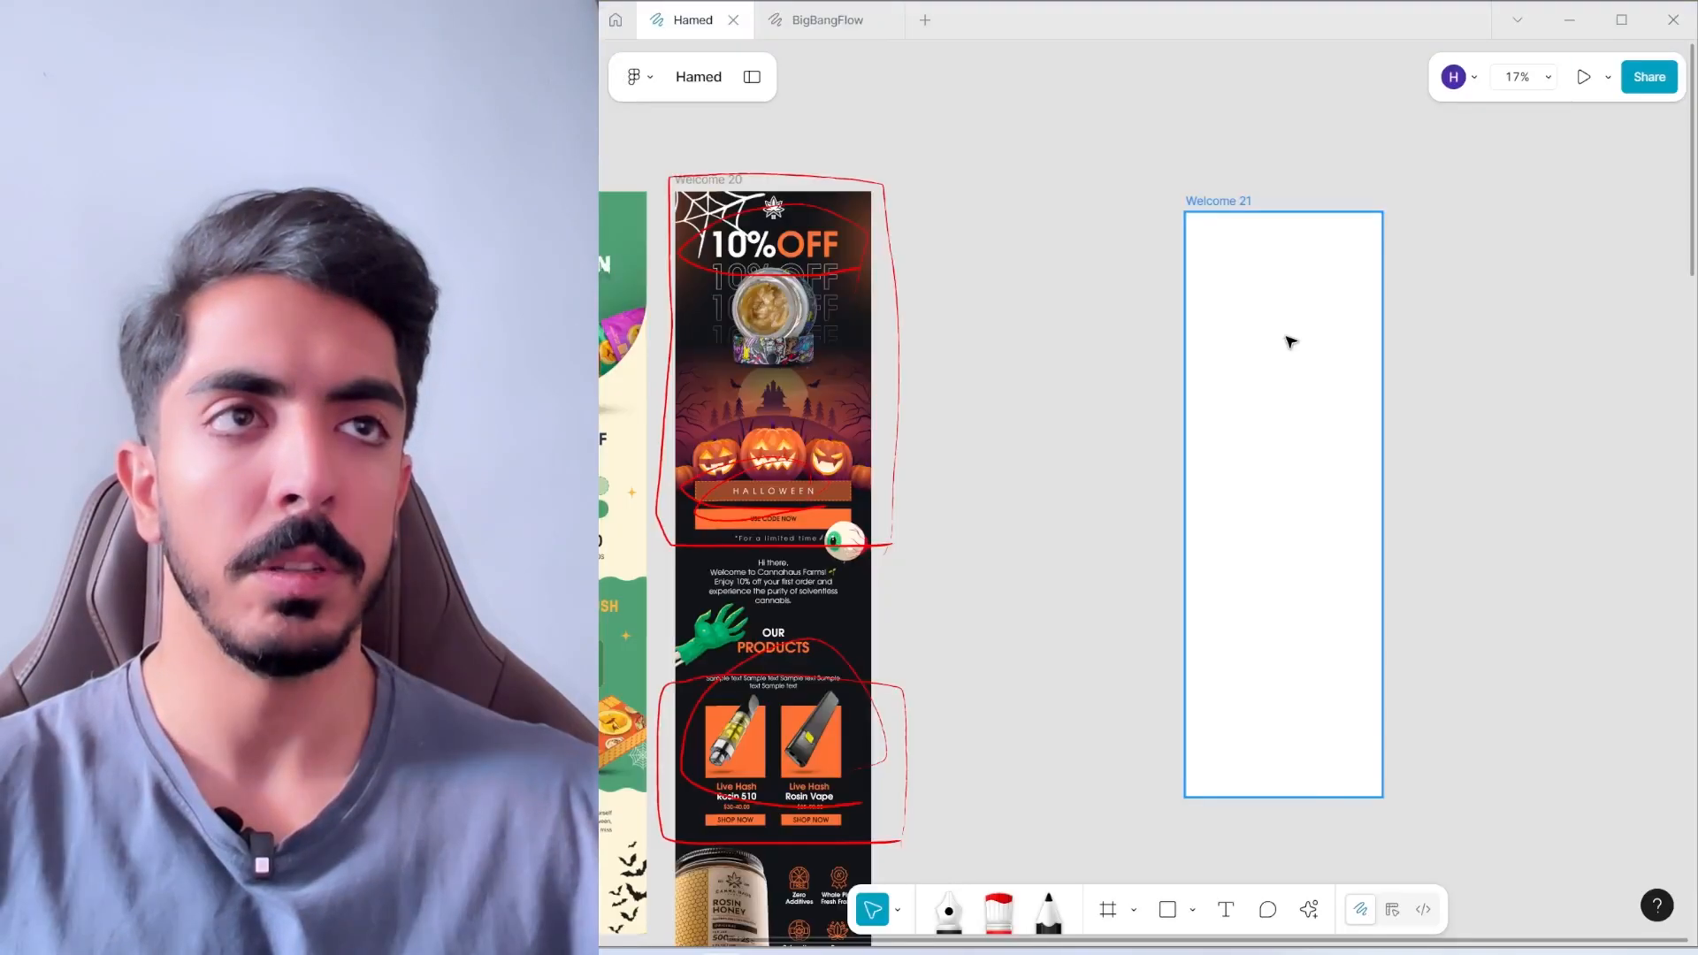
# Reposition the Welcome 21 frame in Figma and change its fill to near-black
pyautogui.click(1288, 337)
pyautogui.hscroll(2, 1122, 334)
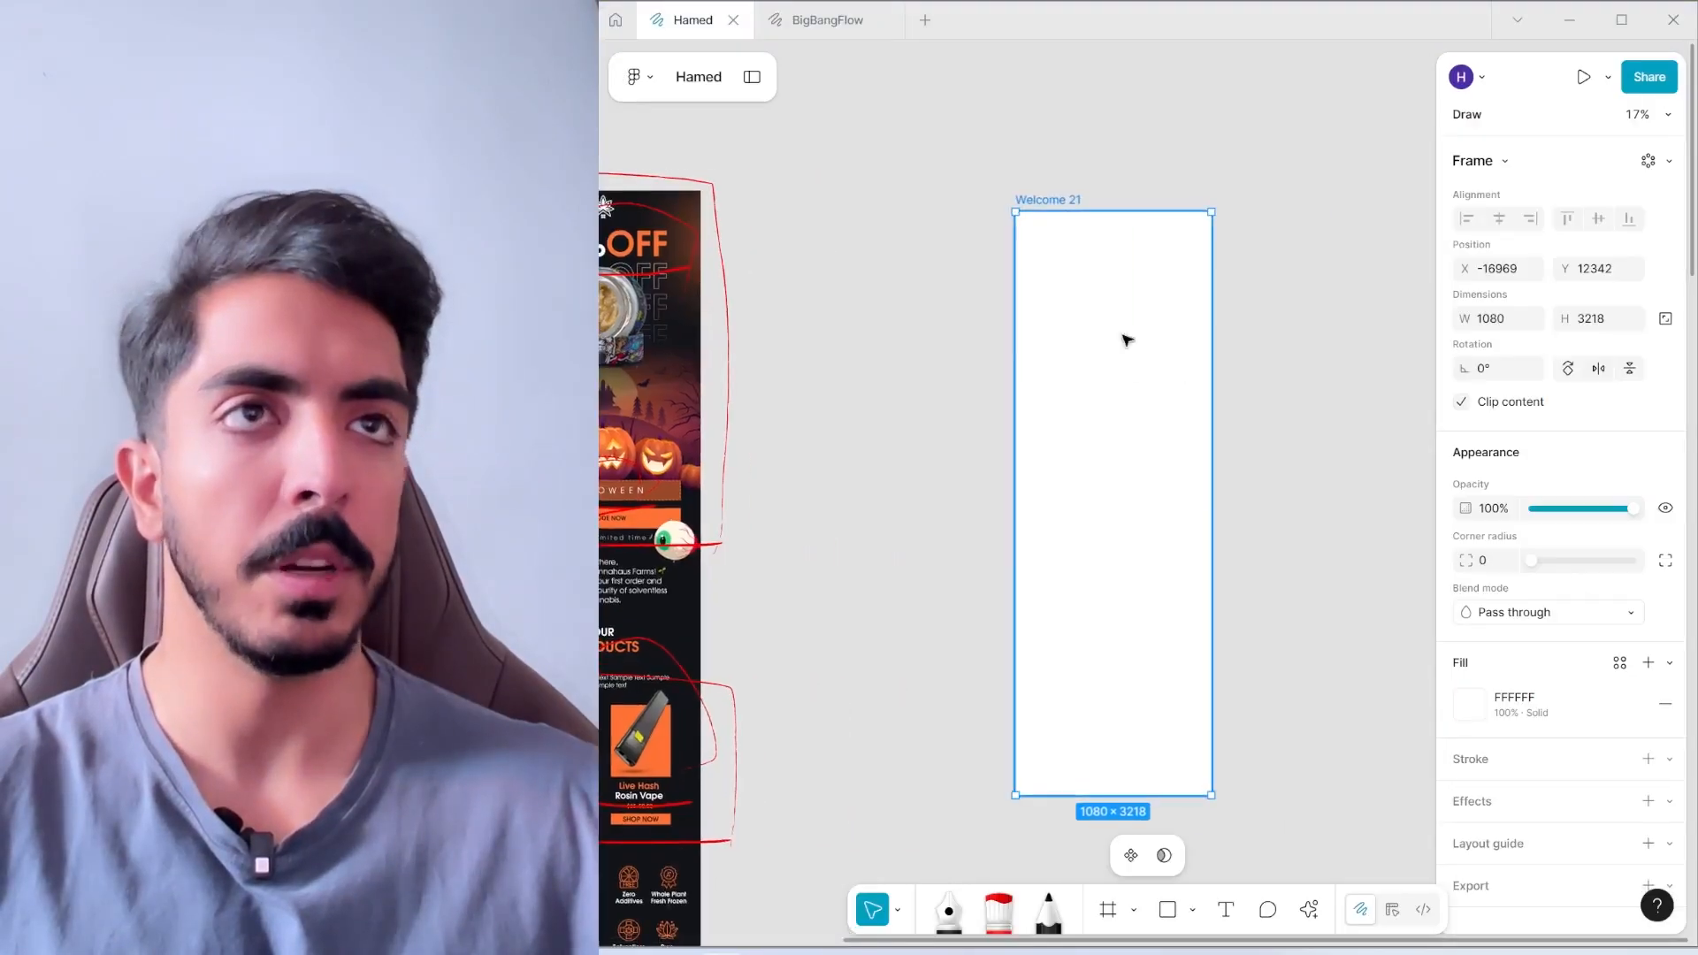
pyautogui.moveTo(1120, 298); pyautogui.dragTo(1093, 276)
pyautogui.hscroll(1, 1190, 345)
pyautogui.scroll(-1, 1189, 345)
pyautogui.click(1469, 704)
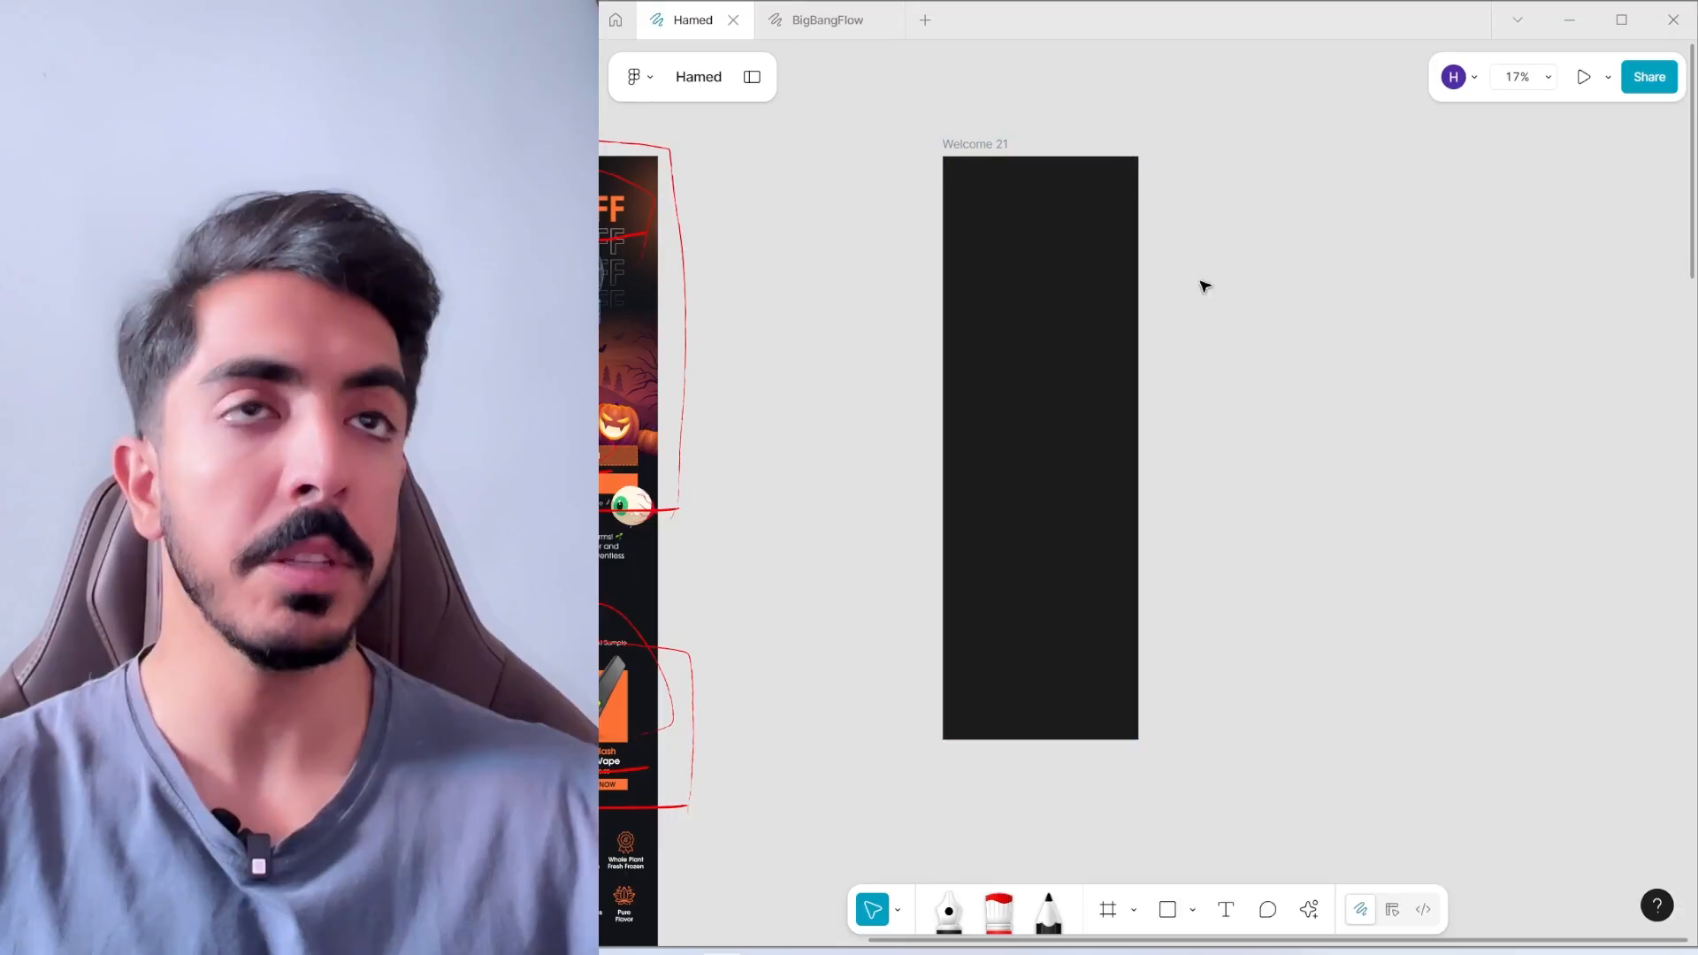
pyautogui.click(1004, 197)
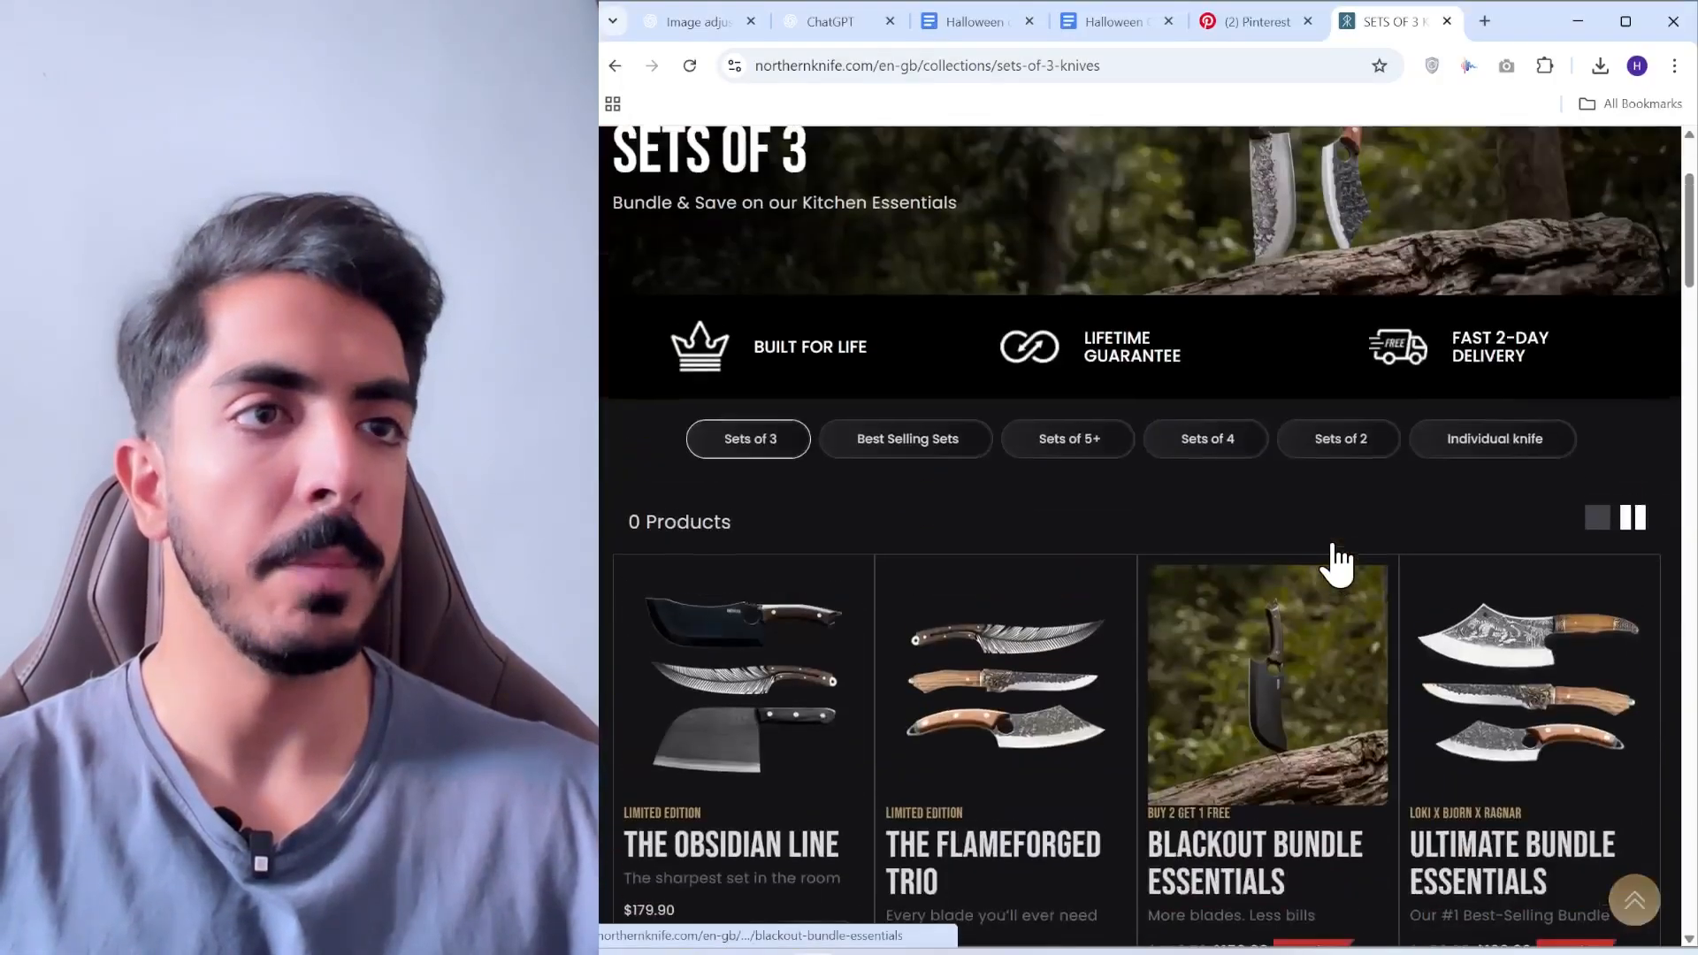
# Browse the full list of three-knife sets on the Northern Knife website, then minimize the browser
pyautogui.scroll(-8, 1344, 540)
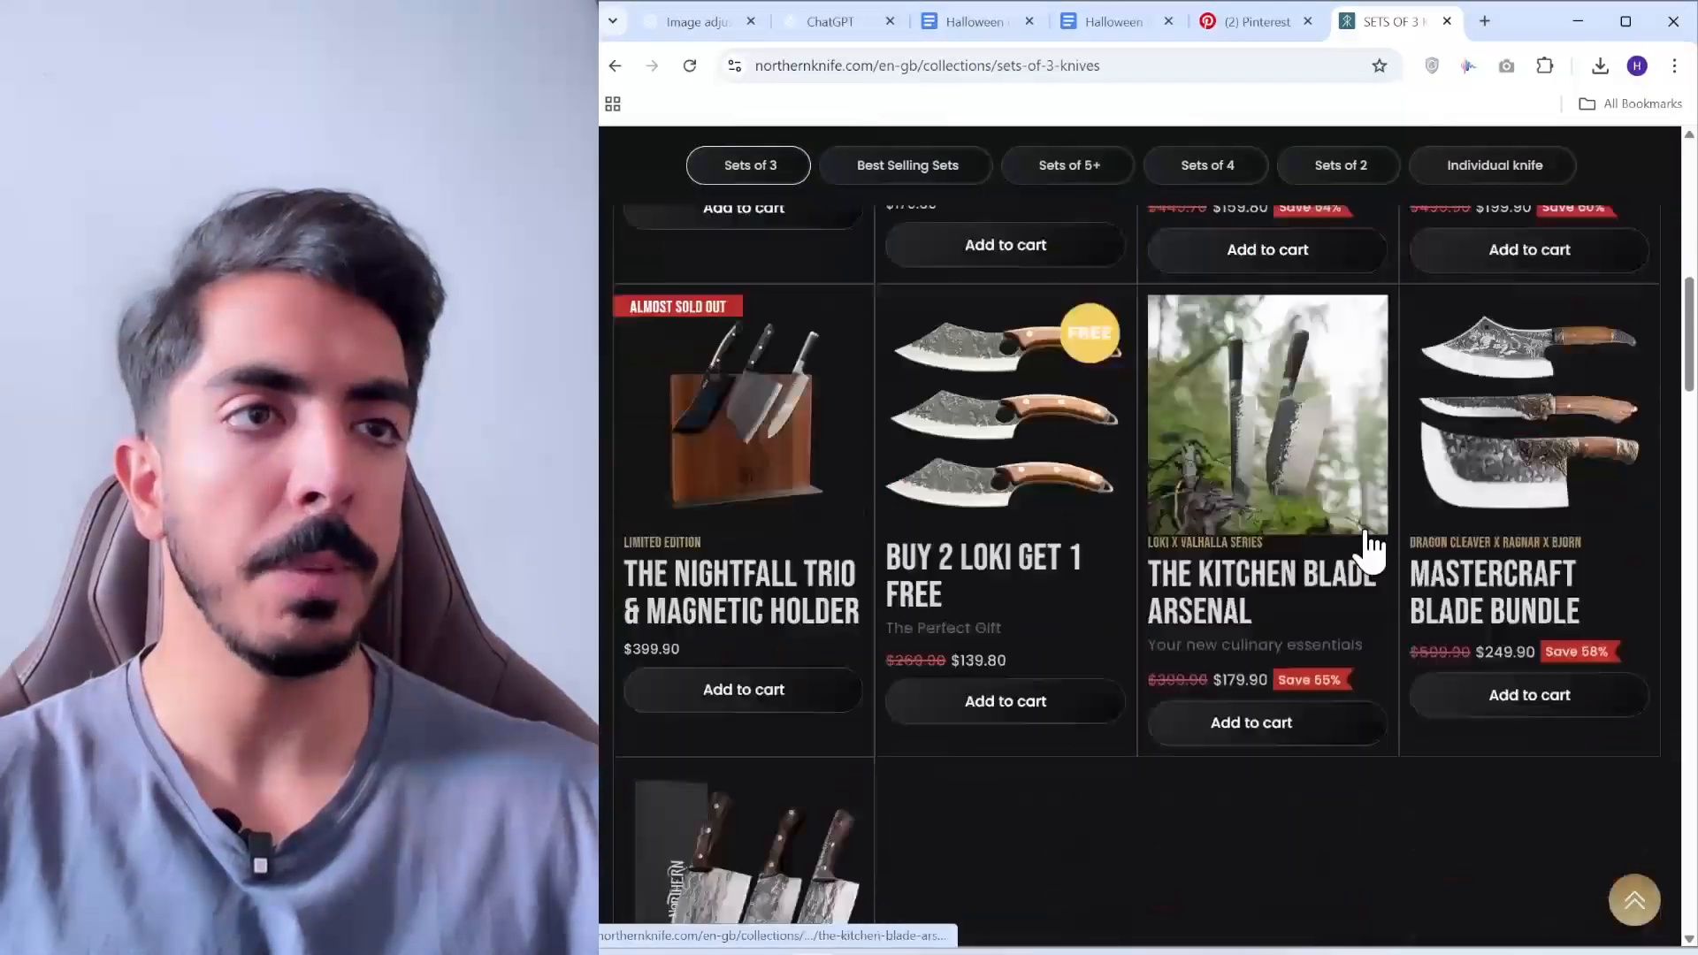
pyautogui.scroll(10, 1367, 541)
pyautogui.click(1578, 21)
# Import Background.png, Layer 1.png and the ChatGPT ghost image from the Section 01 folder onto the canvas beside the Welcome 21 frame
pyautogui.click(1083, 953)
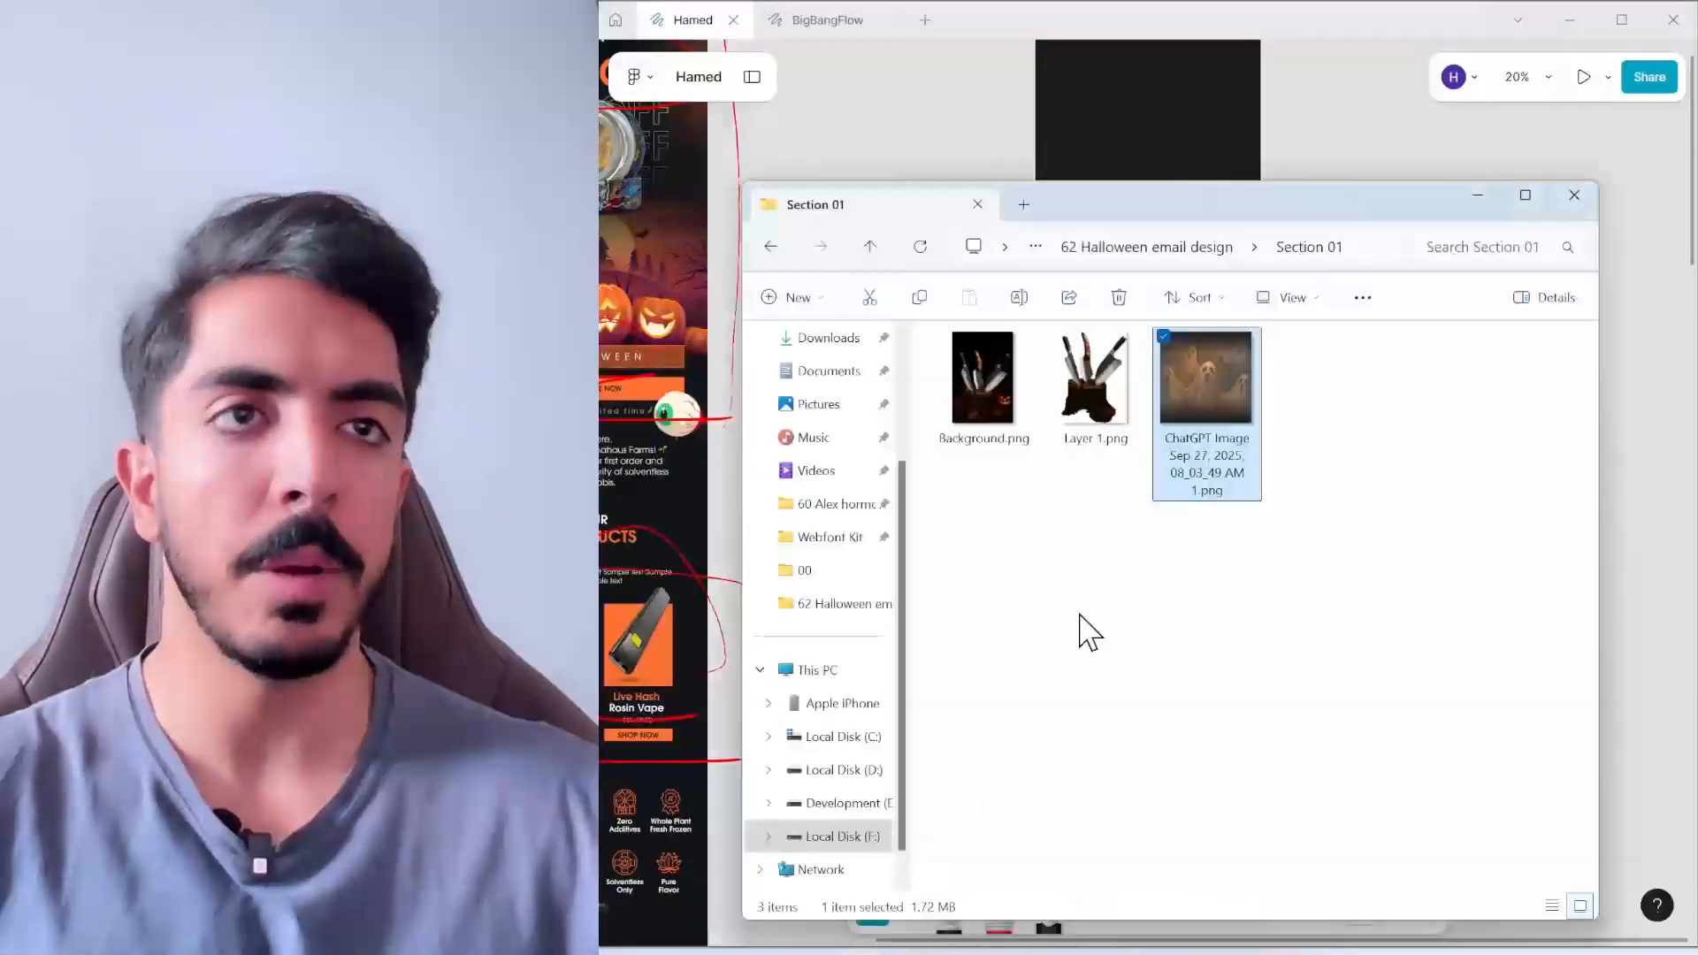
pyautogui.hotkey('ctrl', 'a')
pyautogui.click(1119, 540)
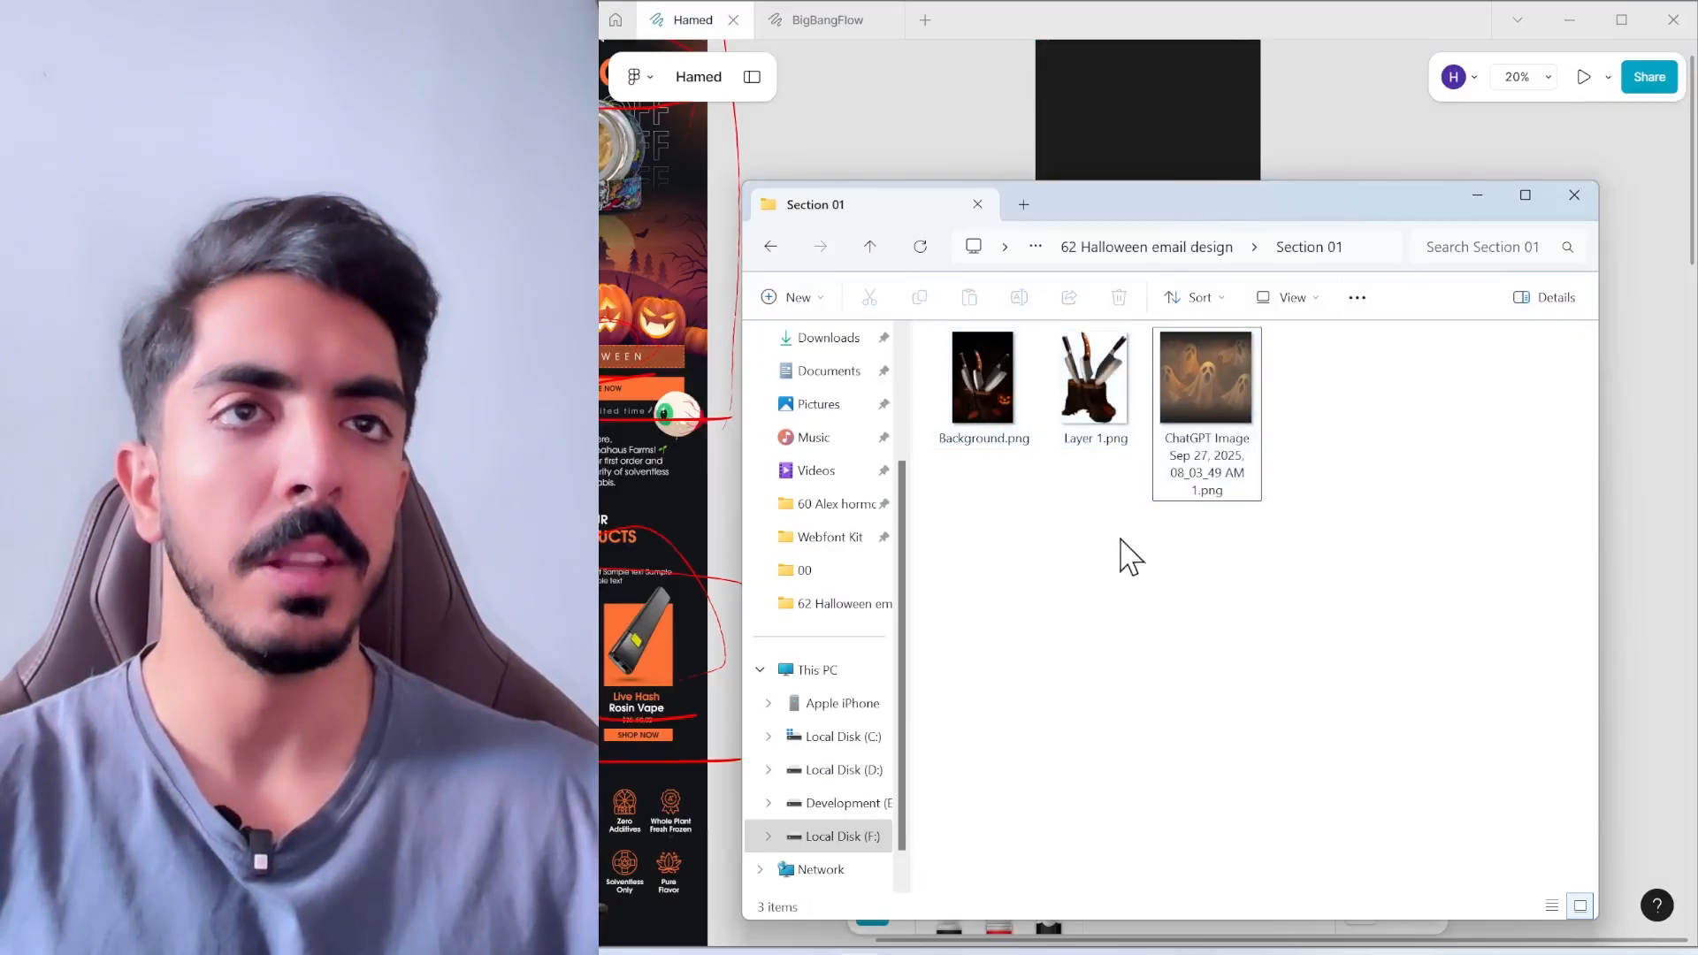
pyautogui.moveTo(1223, 541); pyautogui.dragTo(964, 364)
pyautogui.moveTo(1151, 213); pyautogui.dragTo(1129, 457)
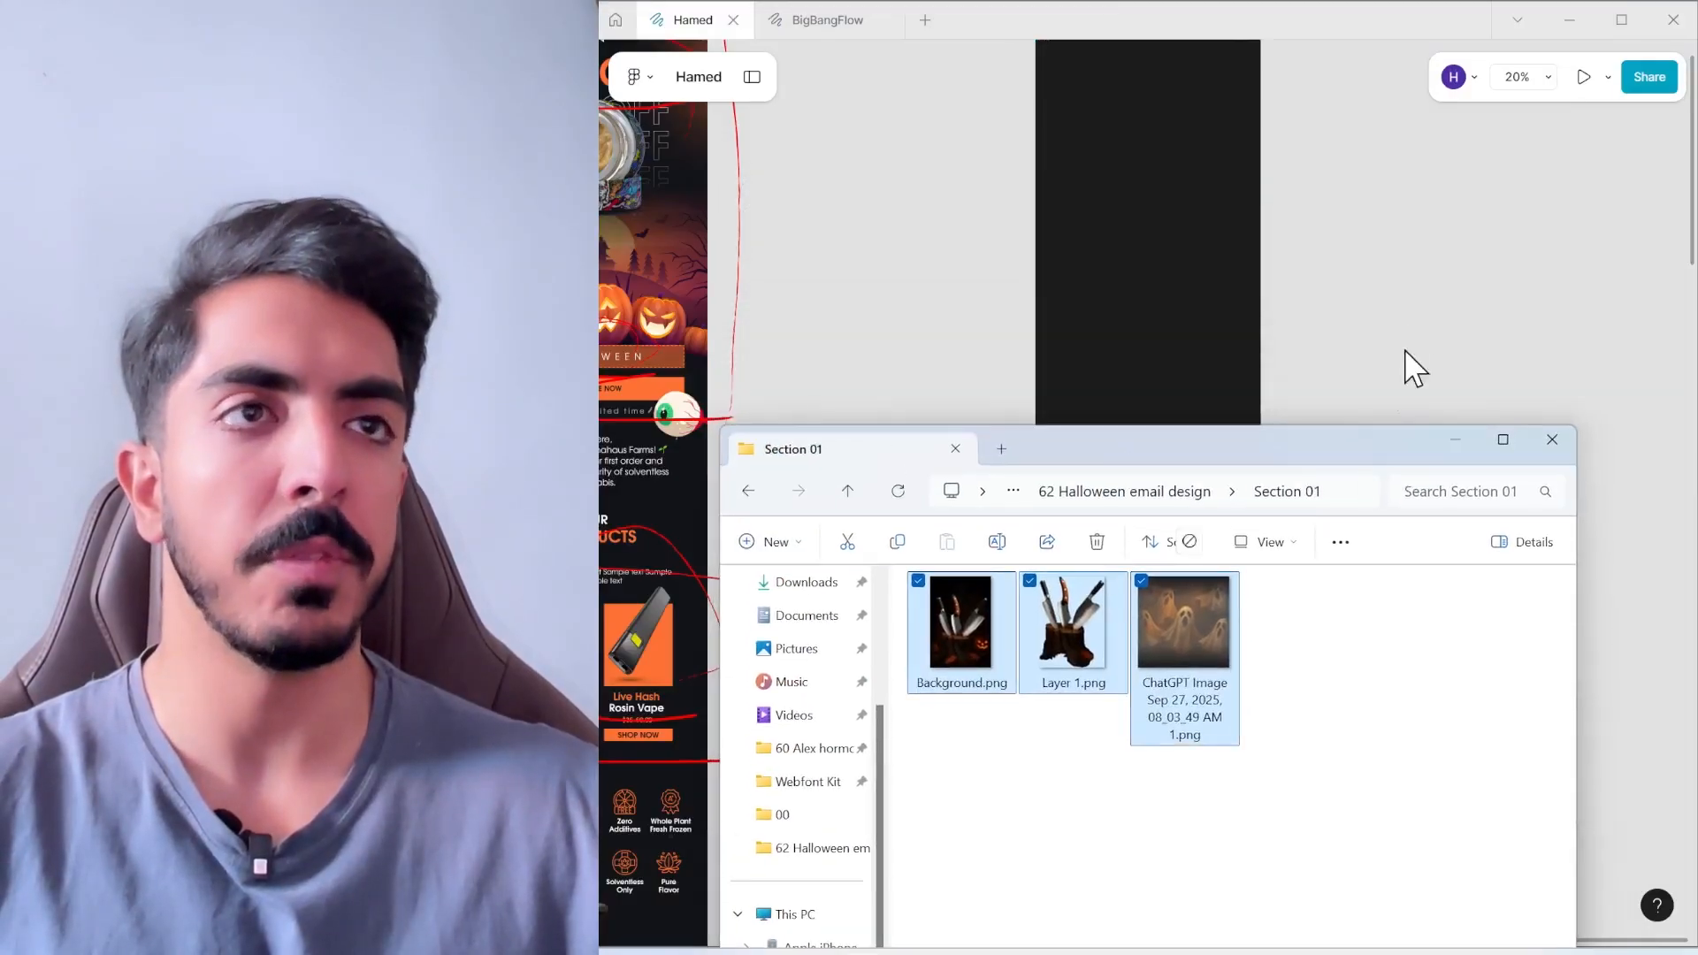
pyautogui.moveTo(1404, 351); pyautogui.dragTo(1408, 343)
pyautogui.moveTo(1385, 347); pyautogui.dragTo(1191, 587)
pyautogui.moveTo(1121, 461); pyautogui.dragTo(1258, 448)
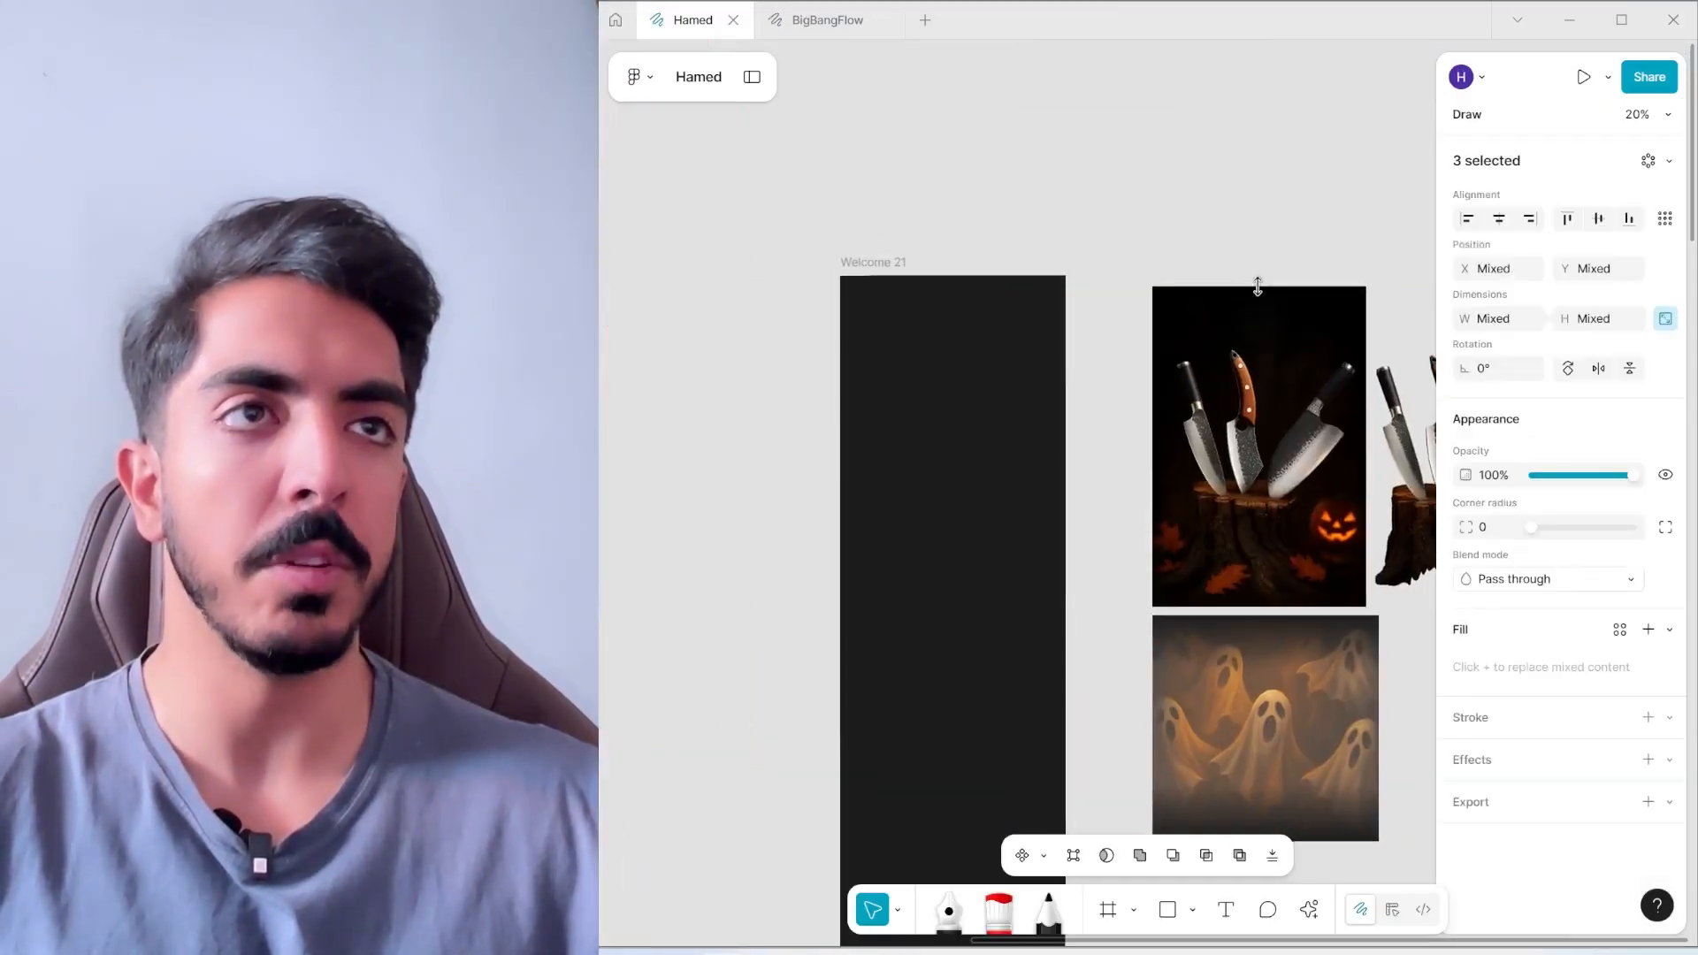
# Scale down the three imported images together and place the 825.98 × 1238.97 knife background image inside the Welcome 21 frame
pyautogui.moveTo(1257, 287); pyautogui.dragTo(1218, 269)
pyautogui.click(1227, 241)
pyautogui.moveTo(1196, 402); pyautogui.dragTo(998, 464)
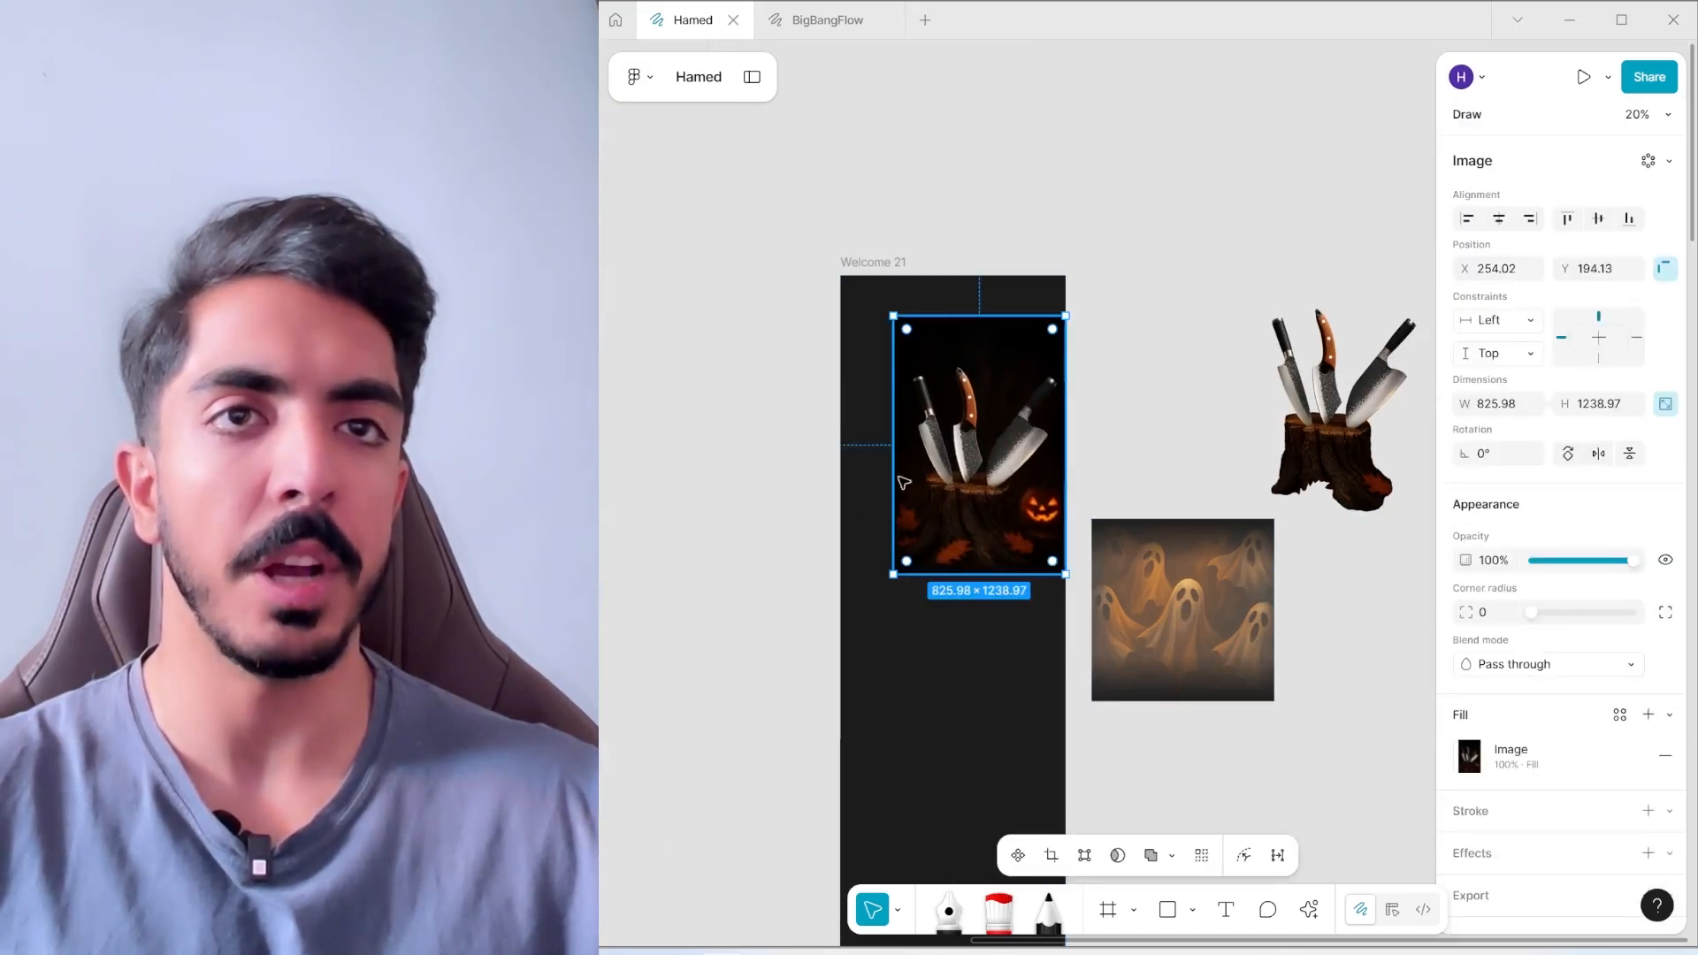
# Overlay the cut-out knives and stump on the matching background image, and enlarge both together to 1080 px wide, filling the Welcome 21 frame's width
pyautogui.moveTo(1339, 428); pyautogui.dragTo(972, 489)
pyautogui.scroll(3, 978, 473)
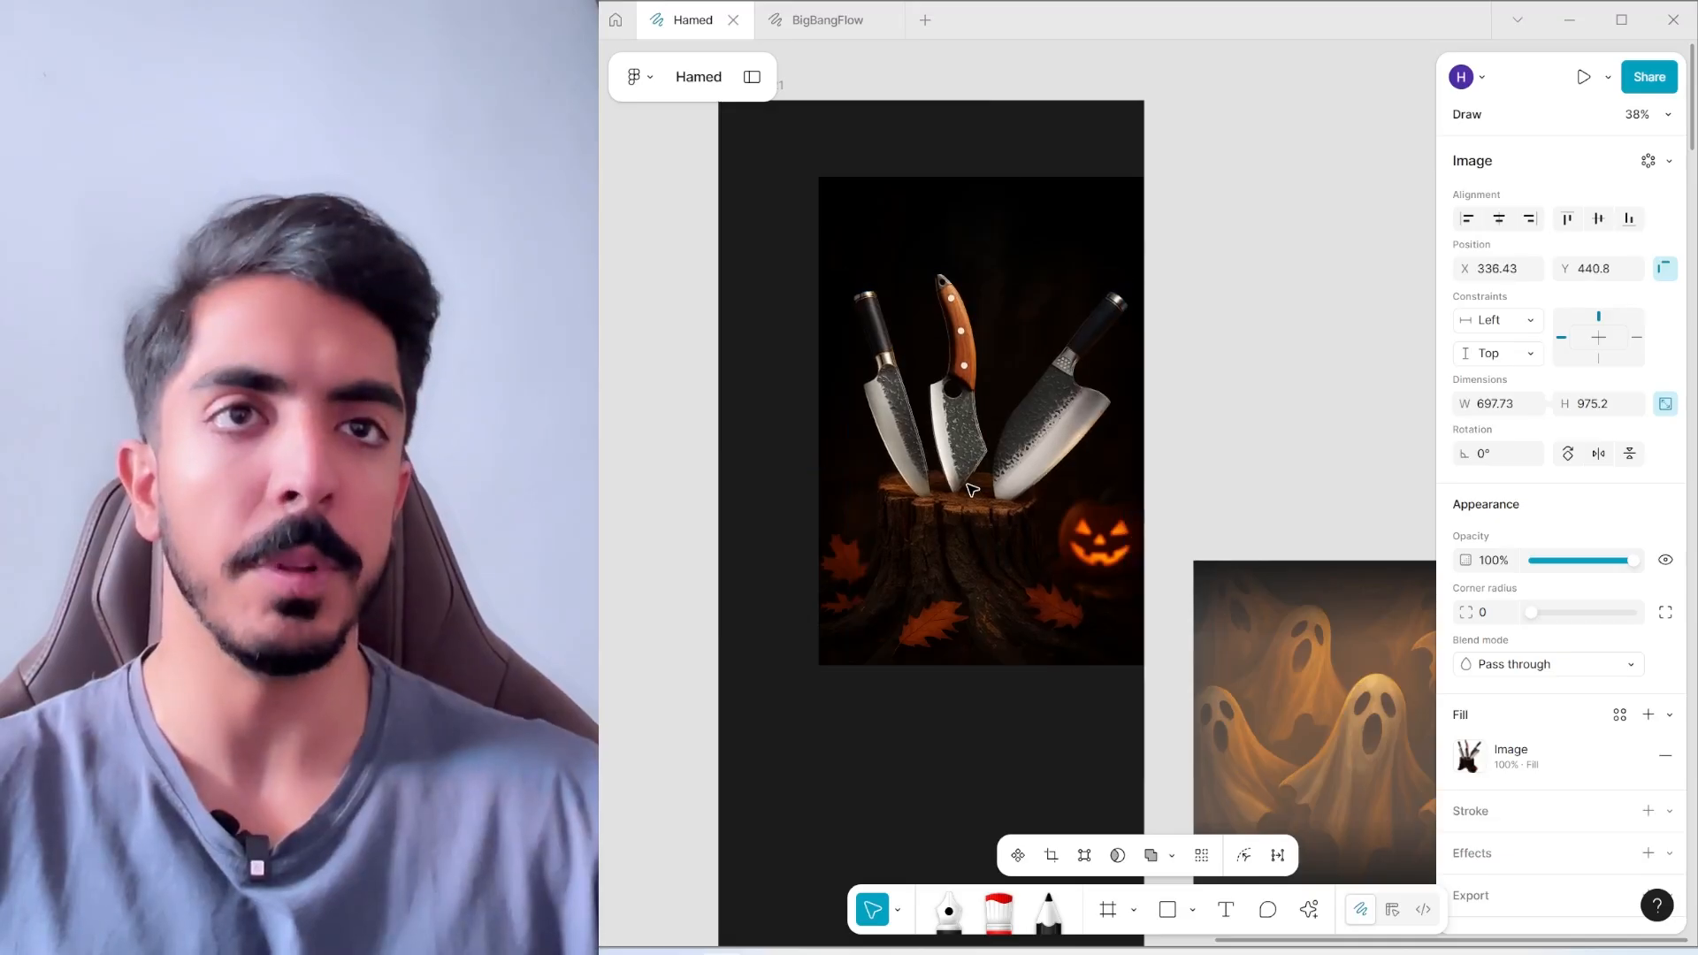
pyautogui.scroll(-1, 972, 489)
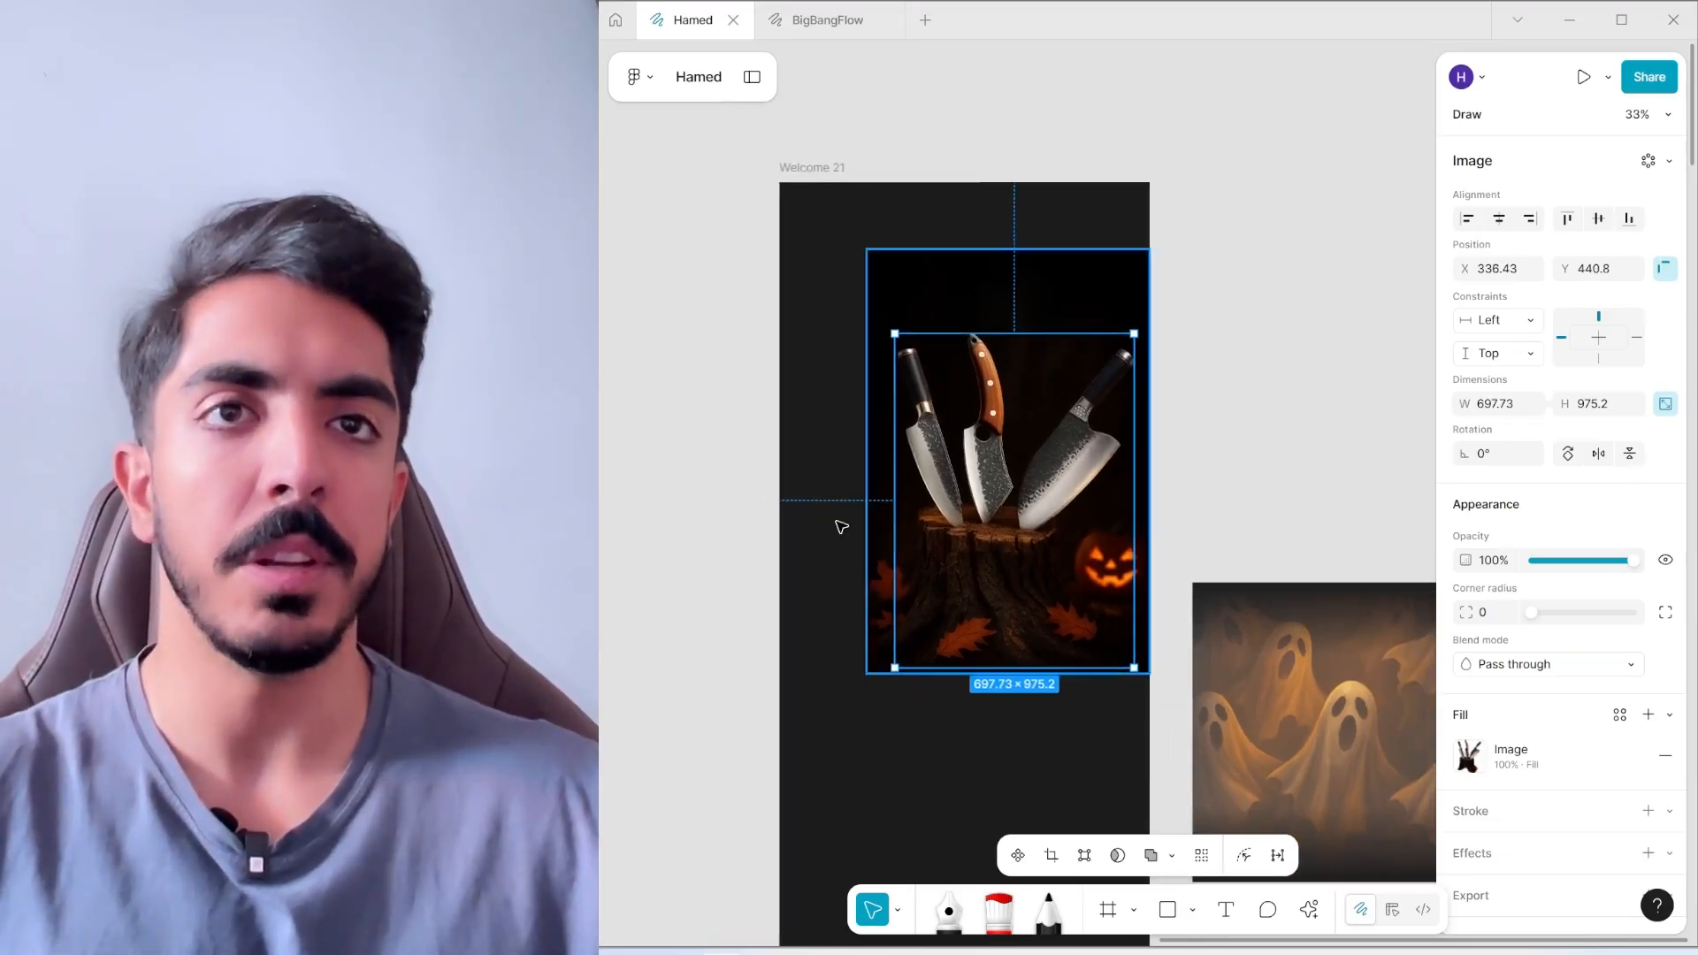
pyautogui.moveTo(698, 469); pyautogui.dragTo(978, 561)
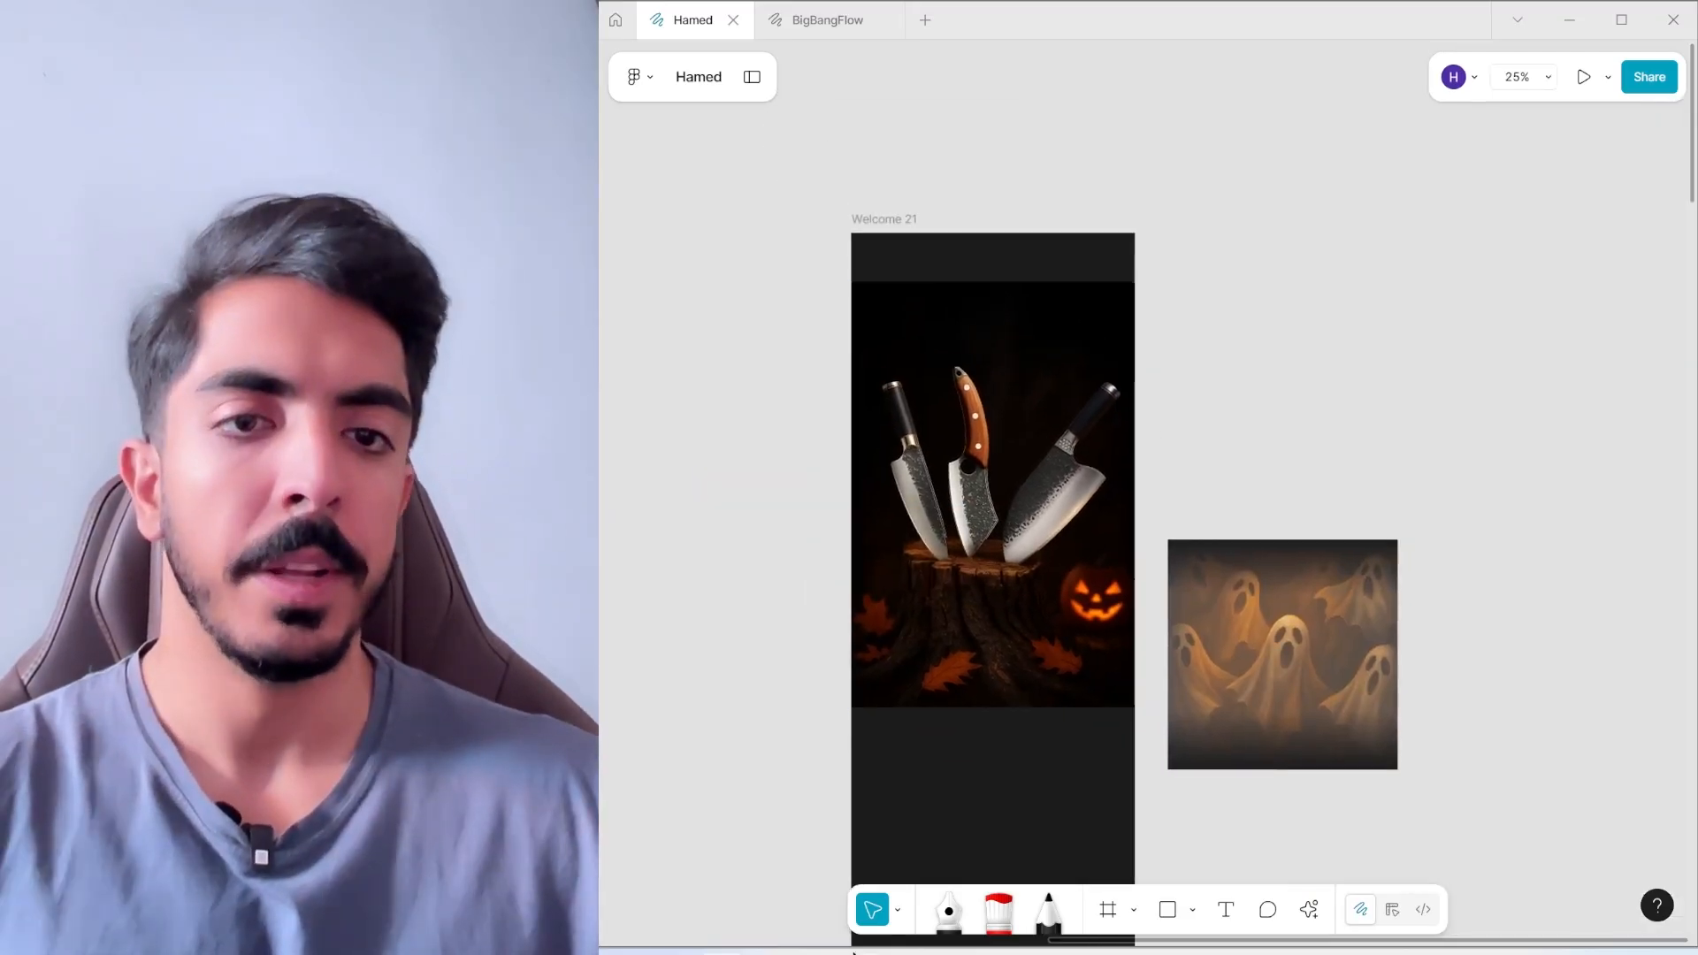
# Switch to the browser and copy the Image GENERATION prompt from the Halloween copy command document into a new ChatGPT message
pyautogui.click(854, 953)
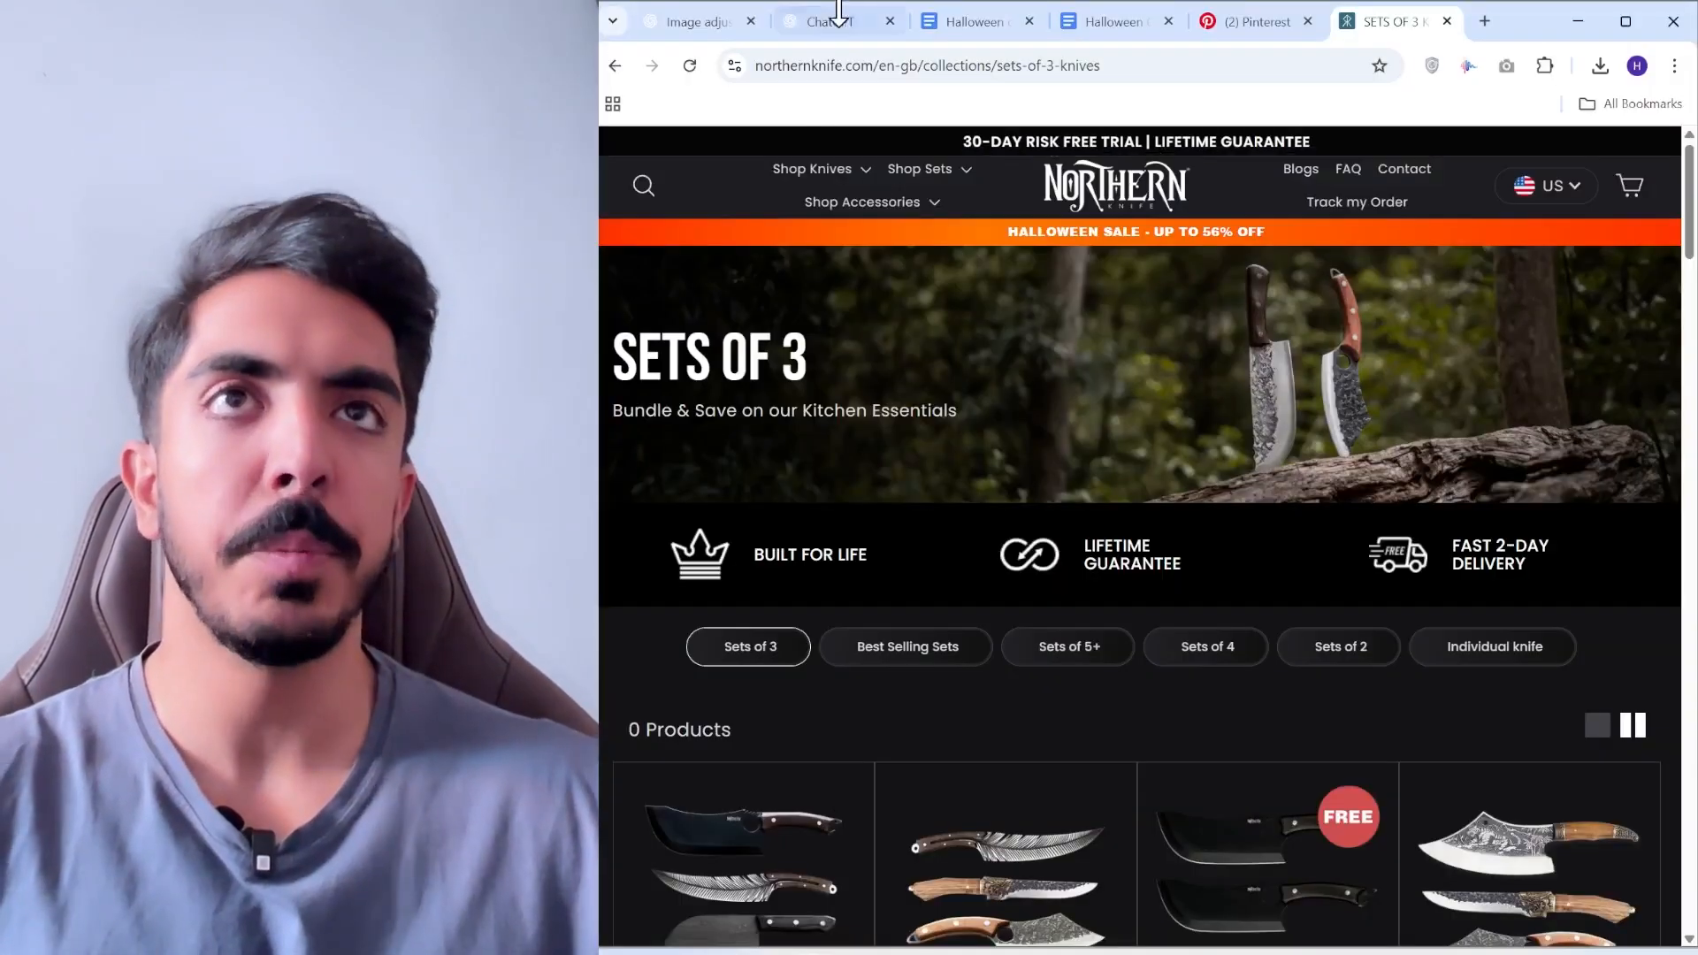
pyautogui.click(955, 21)
pyautogui.moveTo(902, 790); pyautogui.dragTo(801, 731)
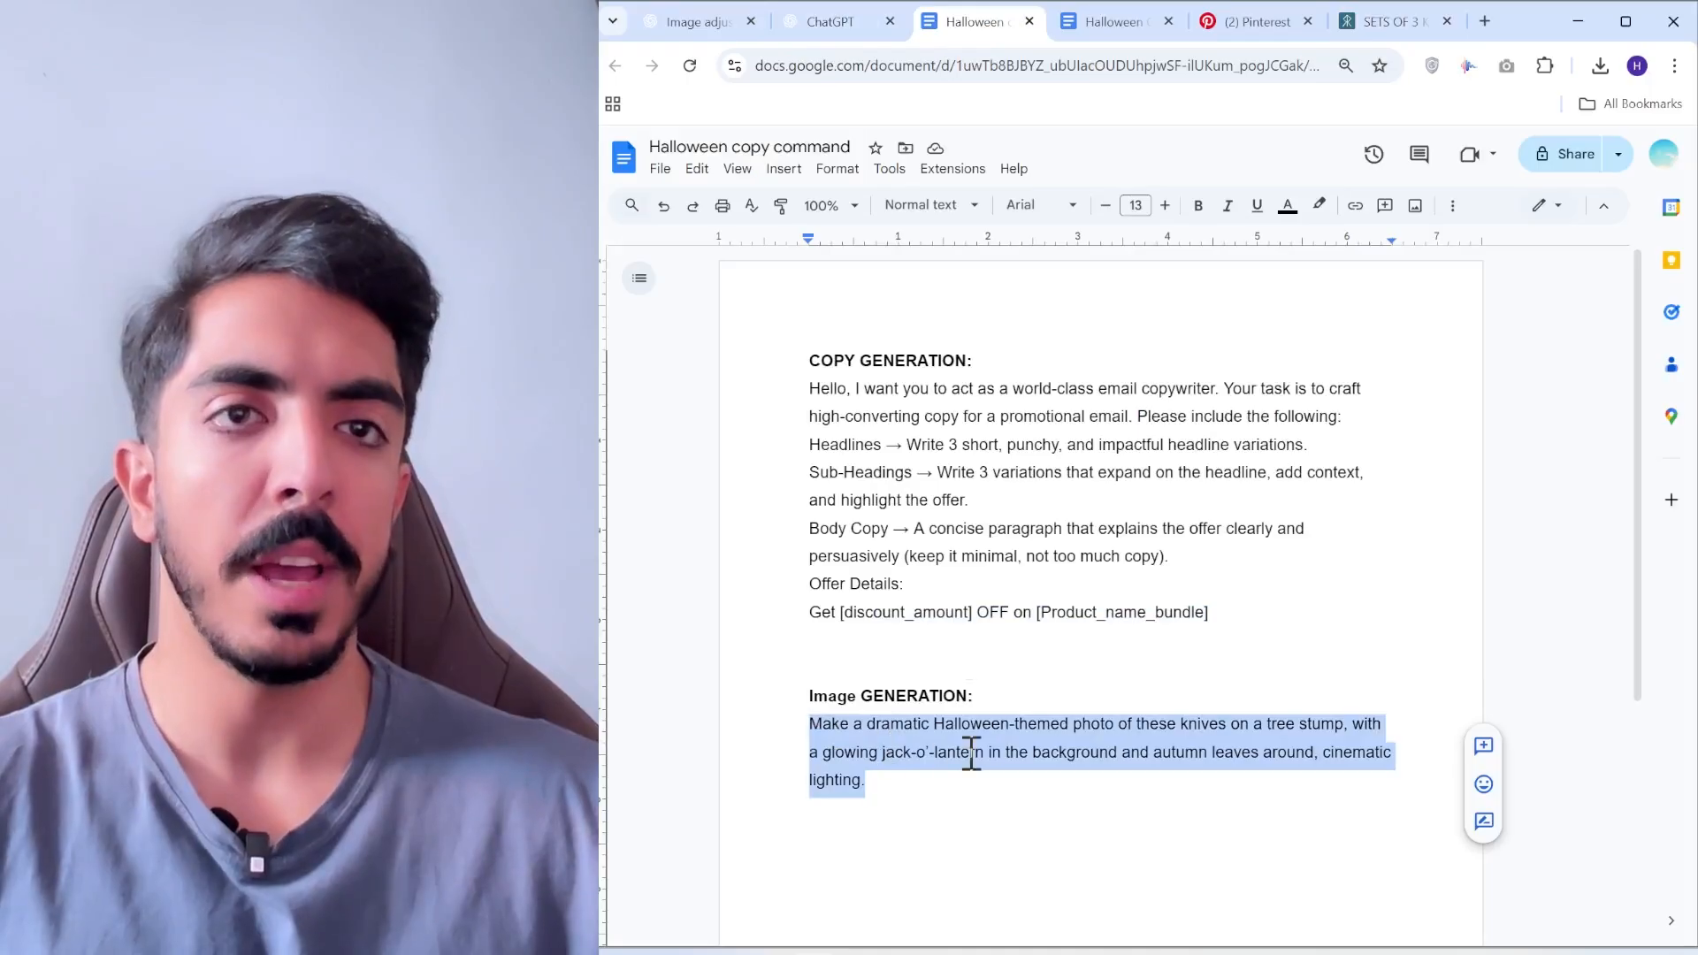
pyautogui.click(831, 32)
pyautogui.write('Make a dramatic Halloween-themed photo of these knives on a tree stump, with a glowing jack-o’-lantern in the background and autumn leaves around, cinematic lighting.')
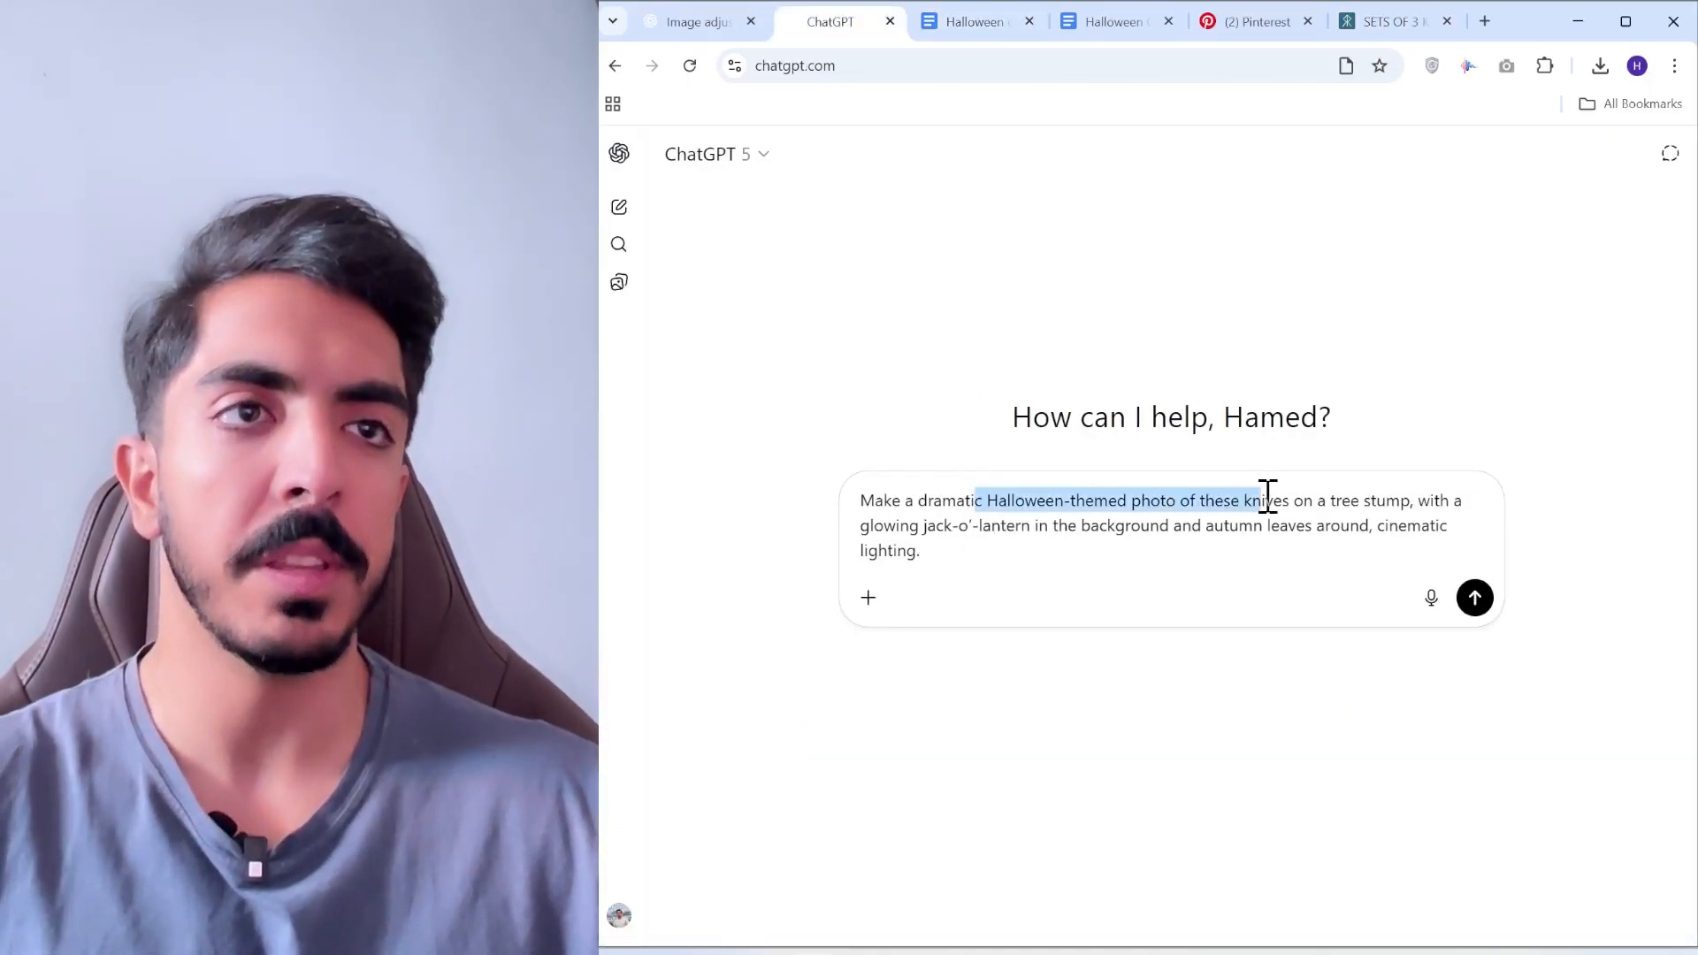
# Attach the photo of the three knives, add the line "Make sure to ask me questions to give better results", and send the prompt
pyautogui.click(857, 952)
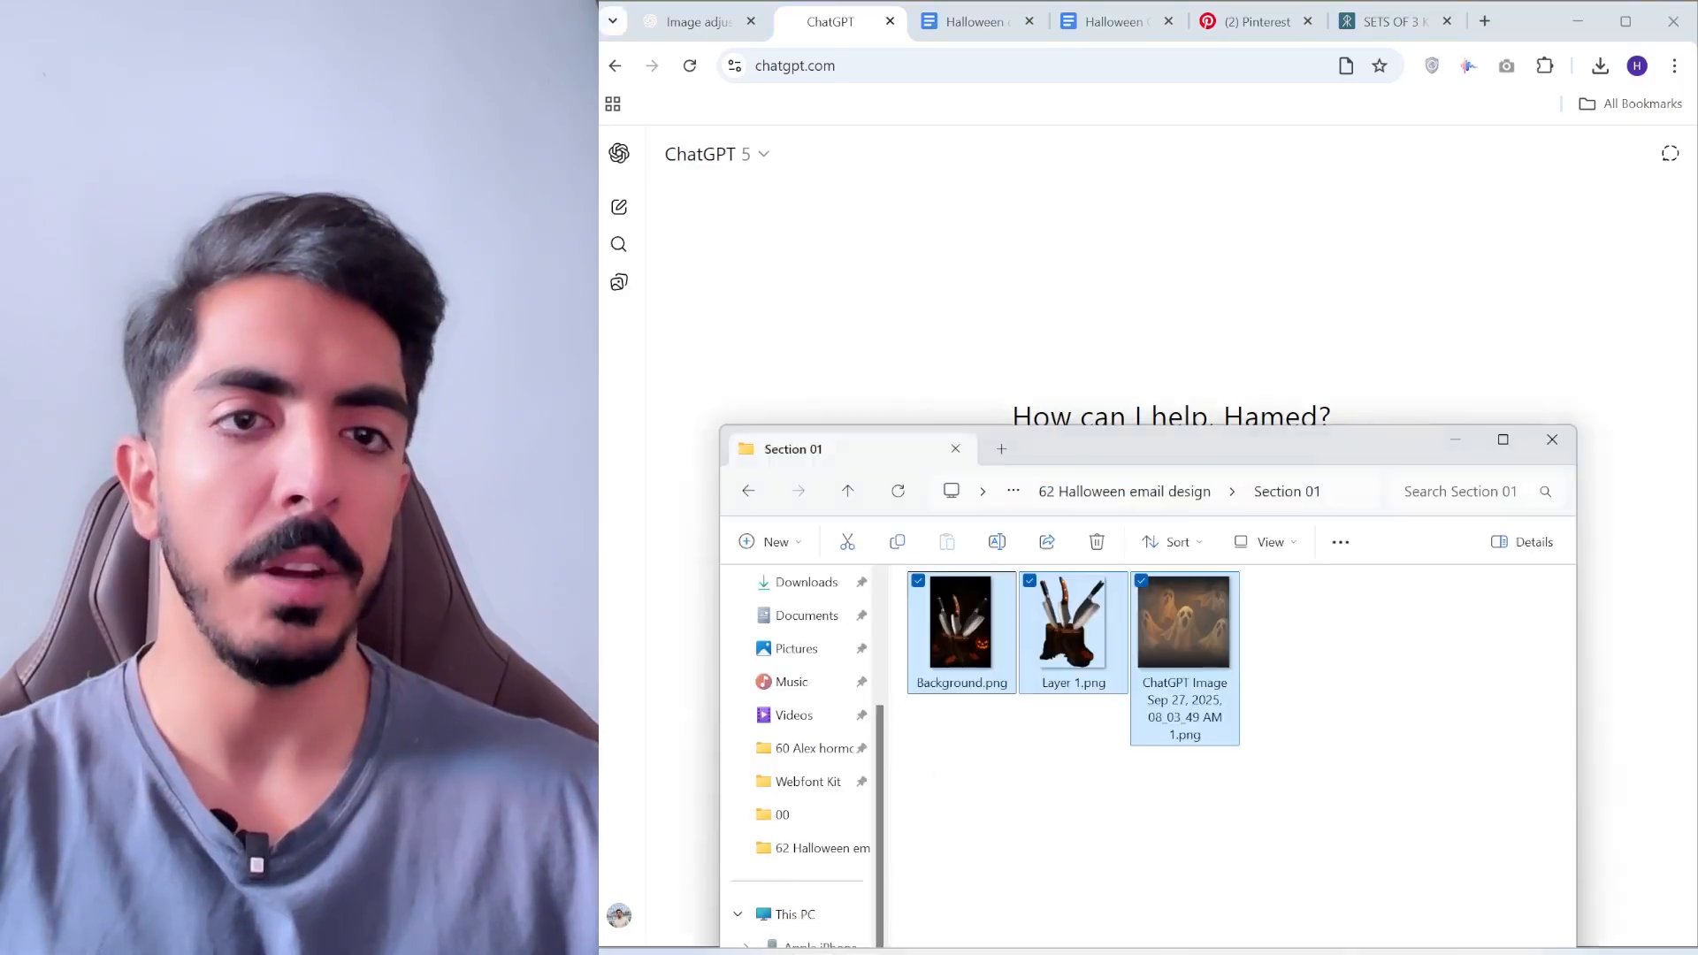
pyautogui.click(1070, 831)
pyautogui.press('BackSpace')
pyautogui.moveTo(1514, 624); pyautogui.dragTo(928, 694)
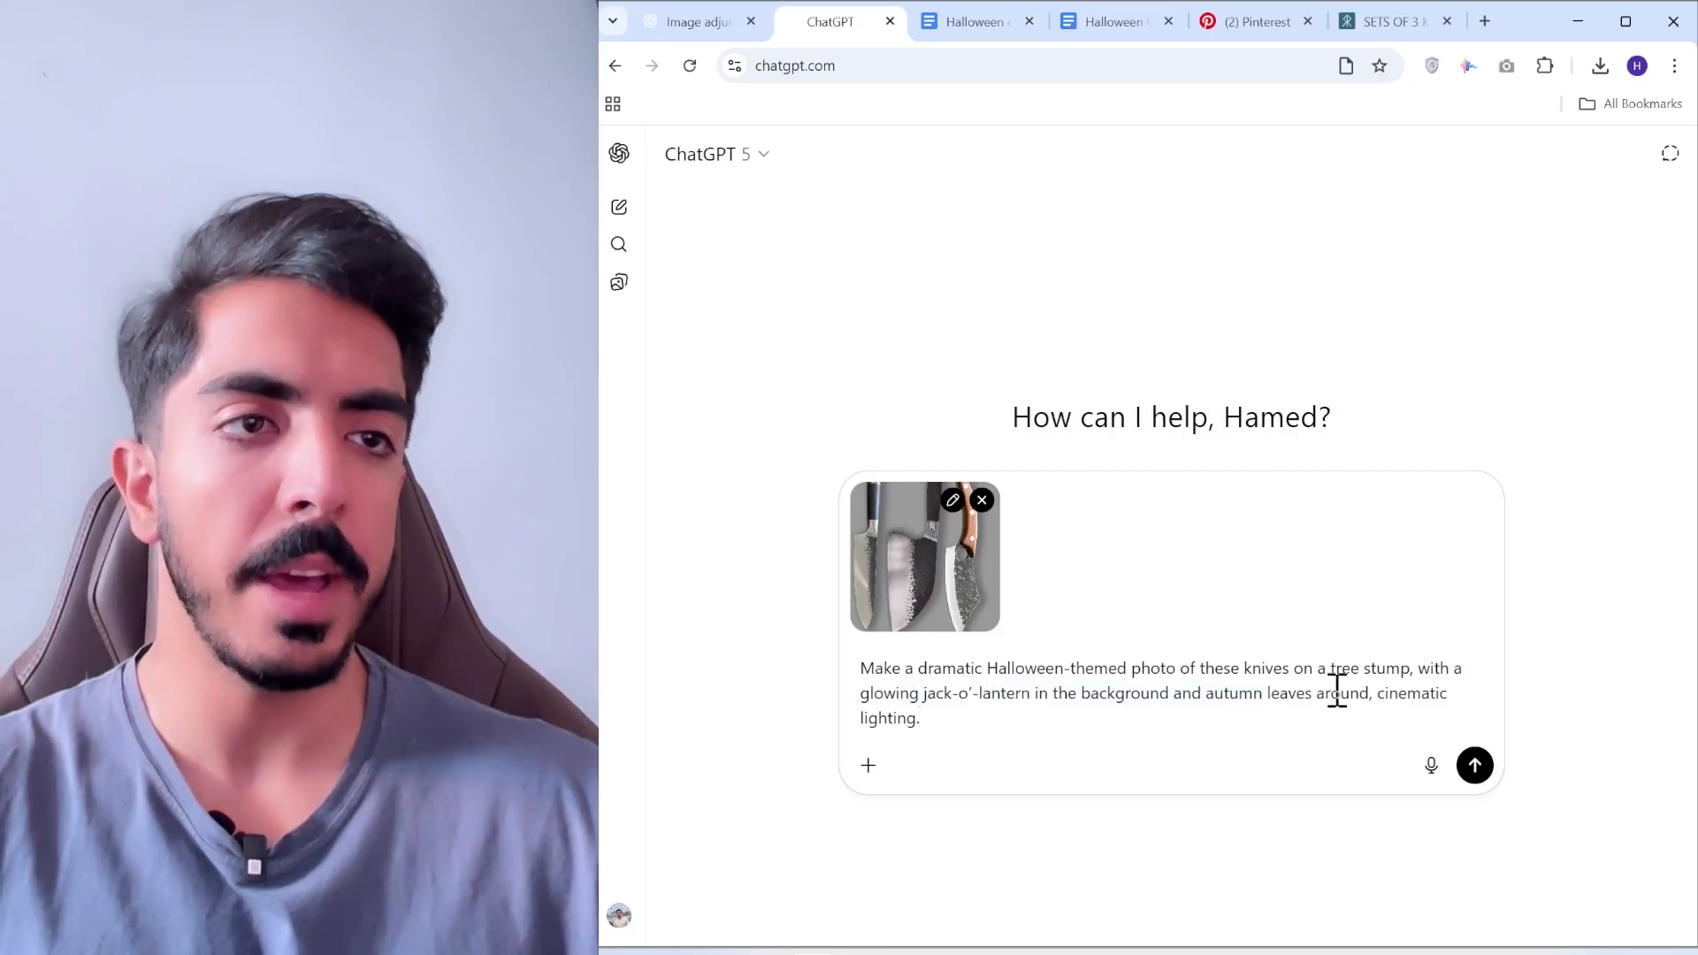
pyautogui.hotkey('shift', 'Return')
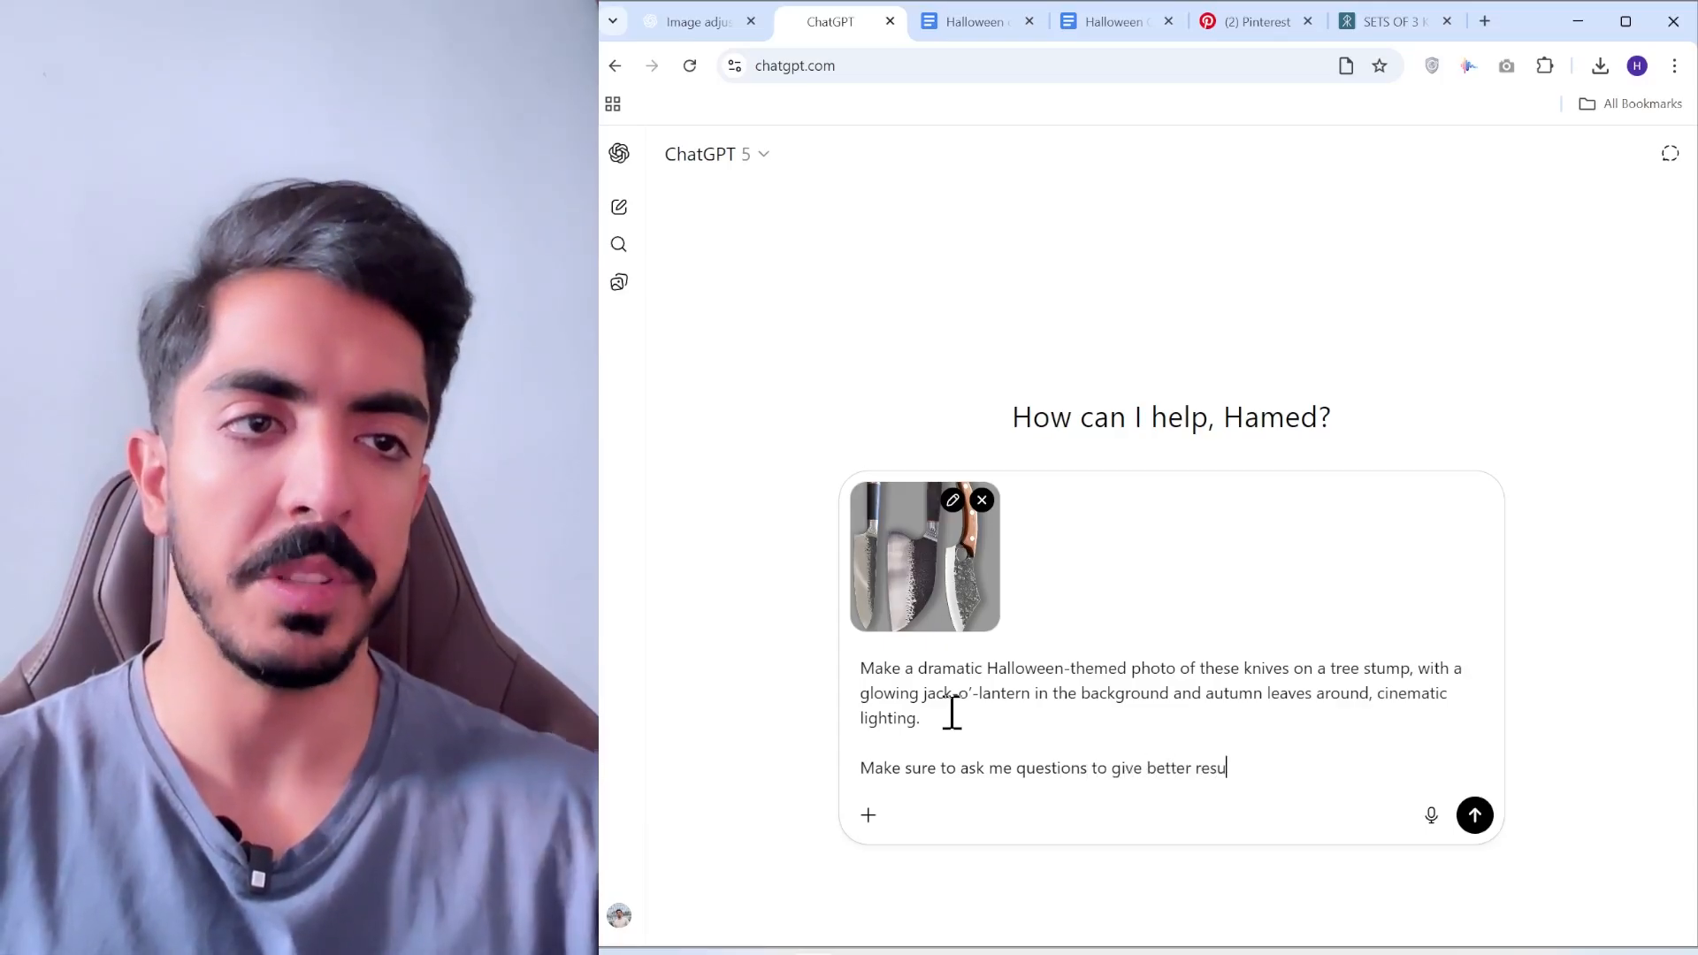
pyautogui.press('Return')
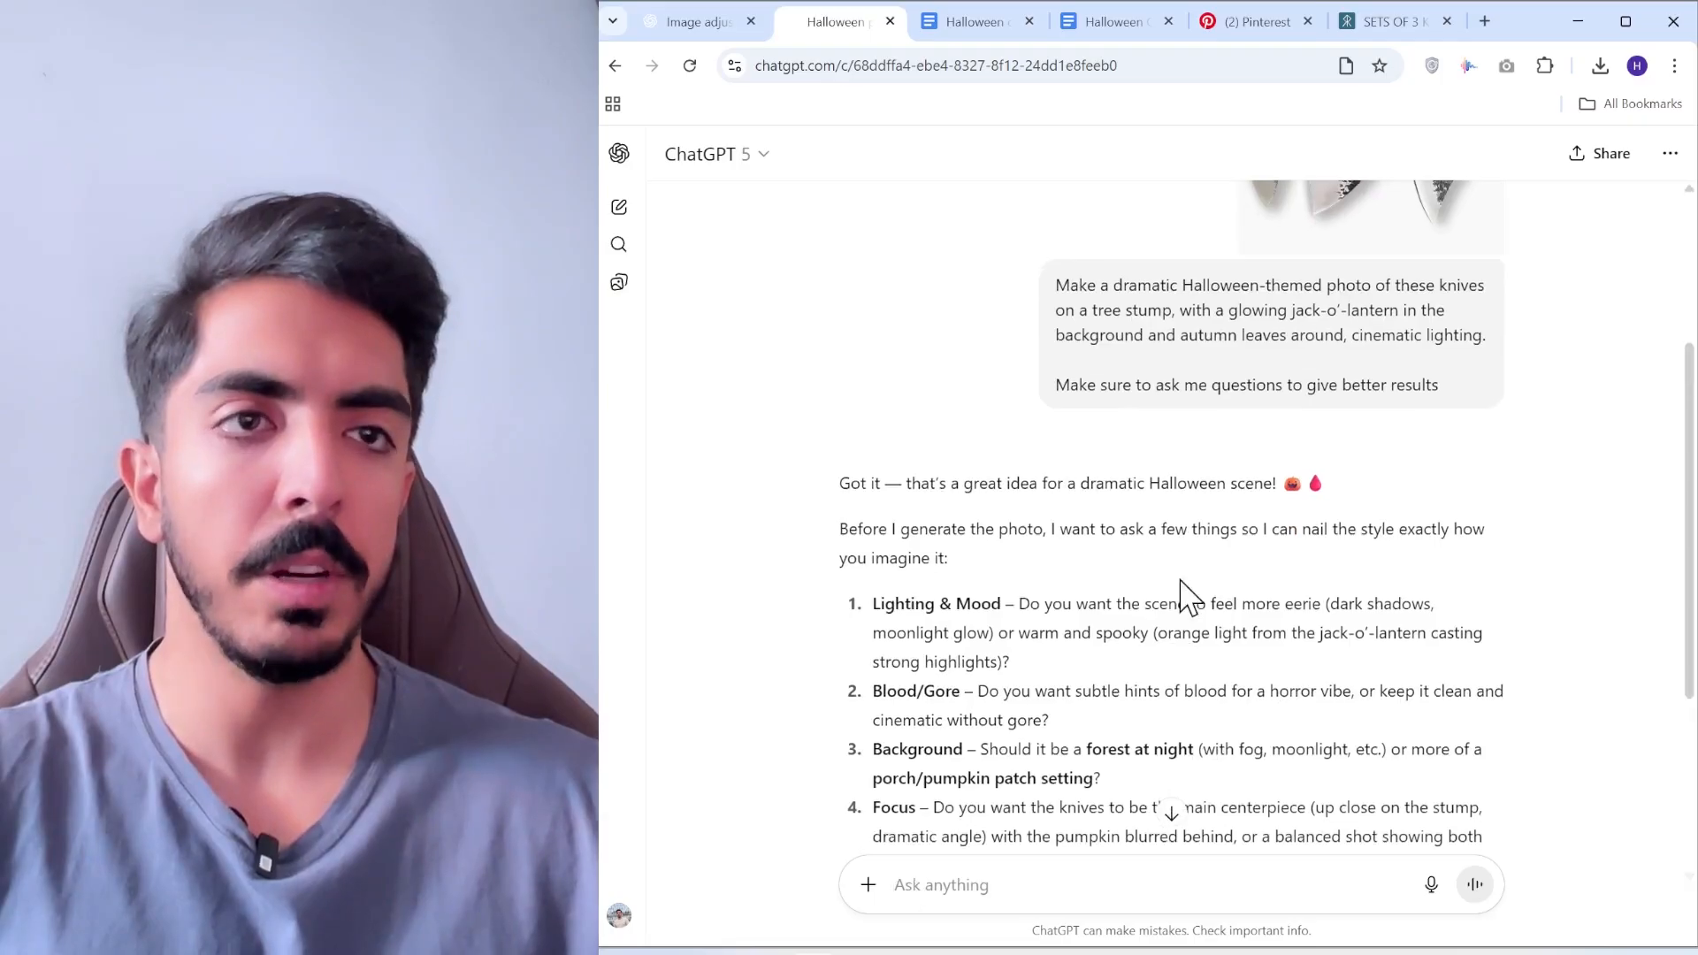
# Read through ChatGPT's clarifying questions about the requested Halloween knife photo
pyautogui.scroll(-4, 1185, 598)
pyautogui.moveTo(864, 292); pyautogui.dragTo(1147, 334)
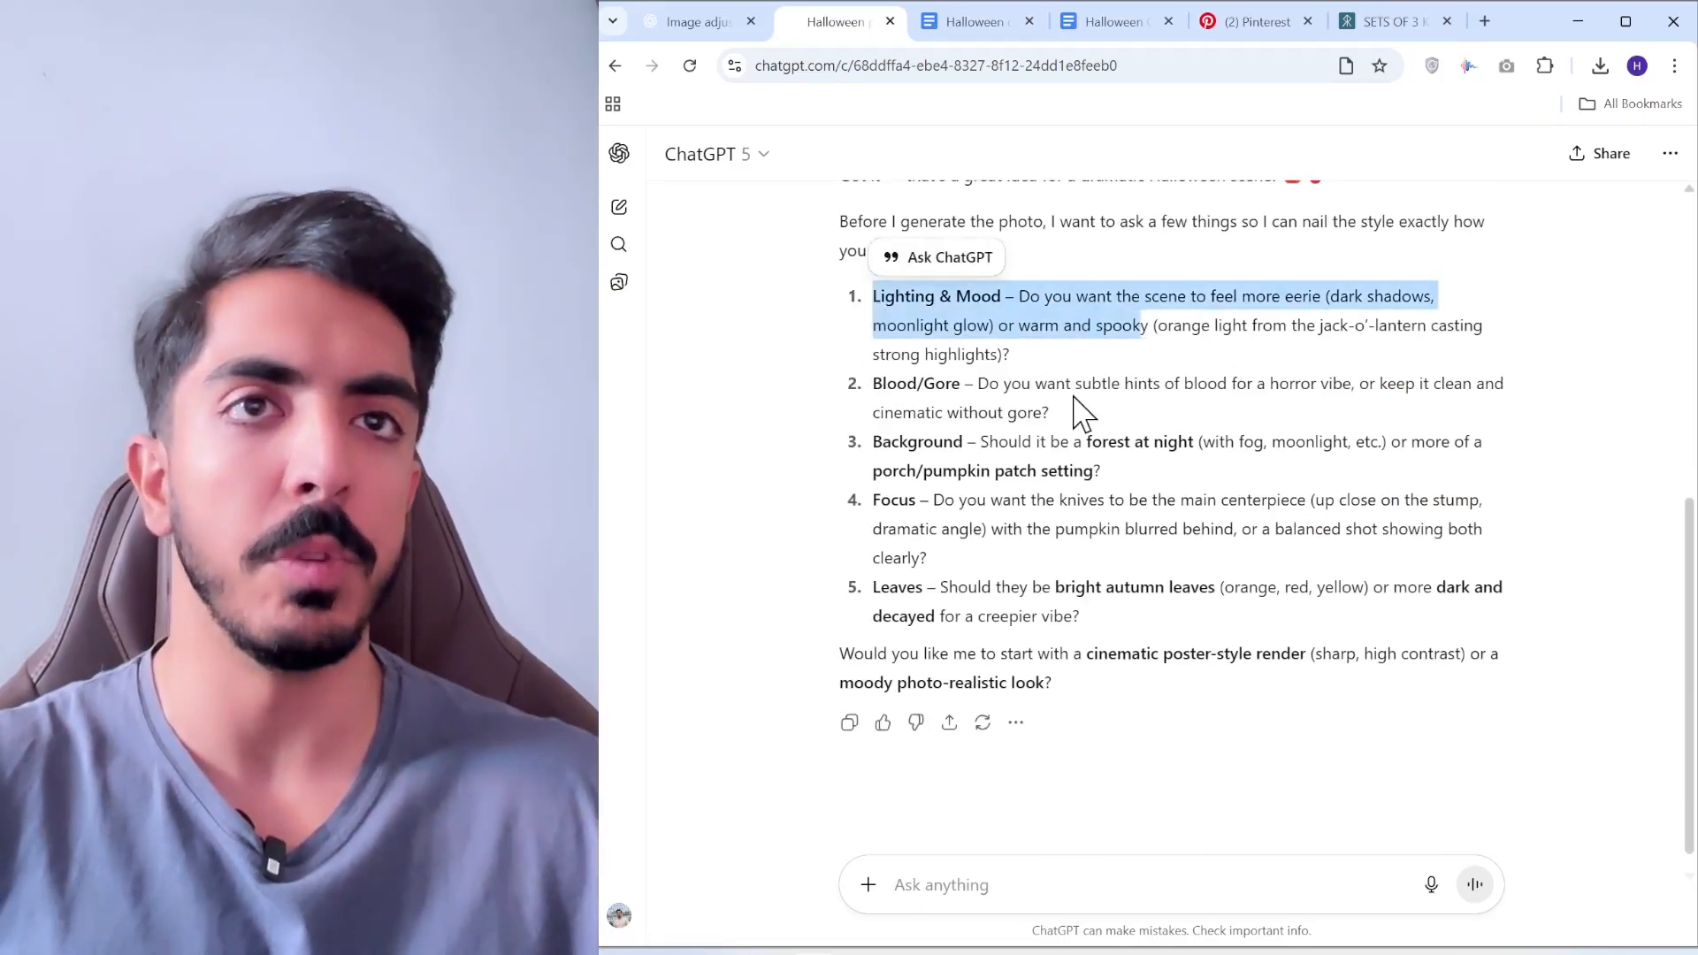
pyautogui.click(1075, 397)
pyautogui.scroll(-1, 1061, 389)
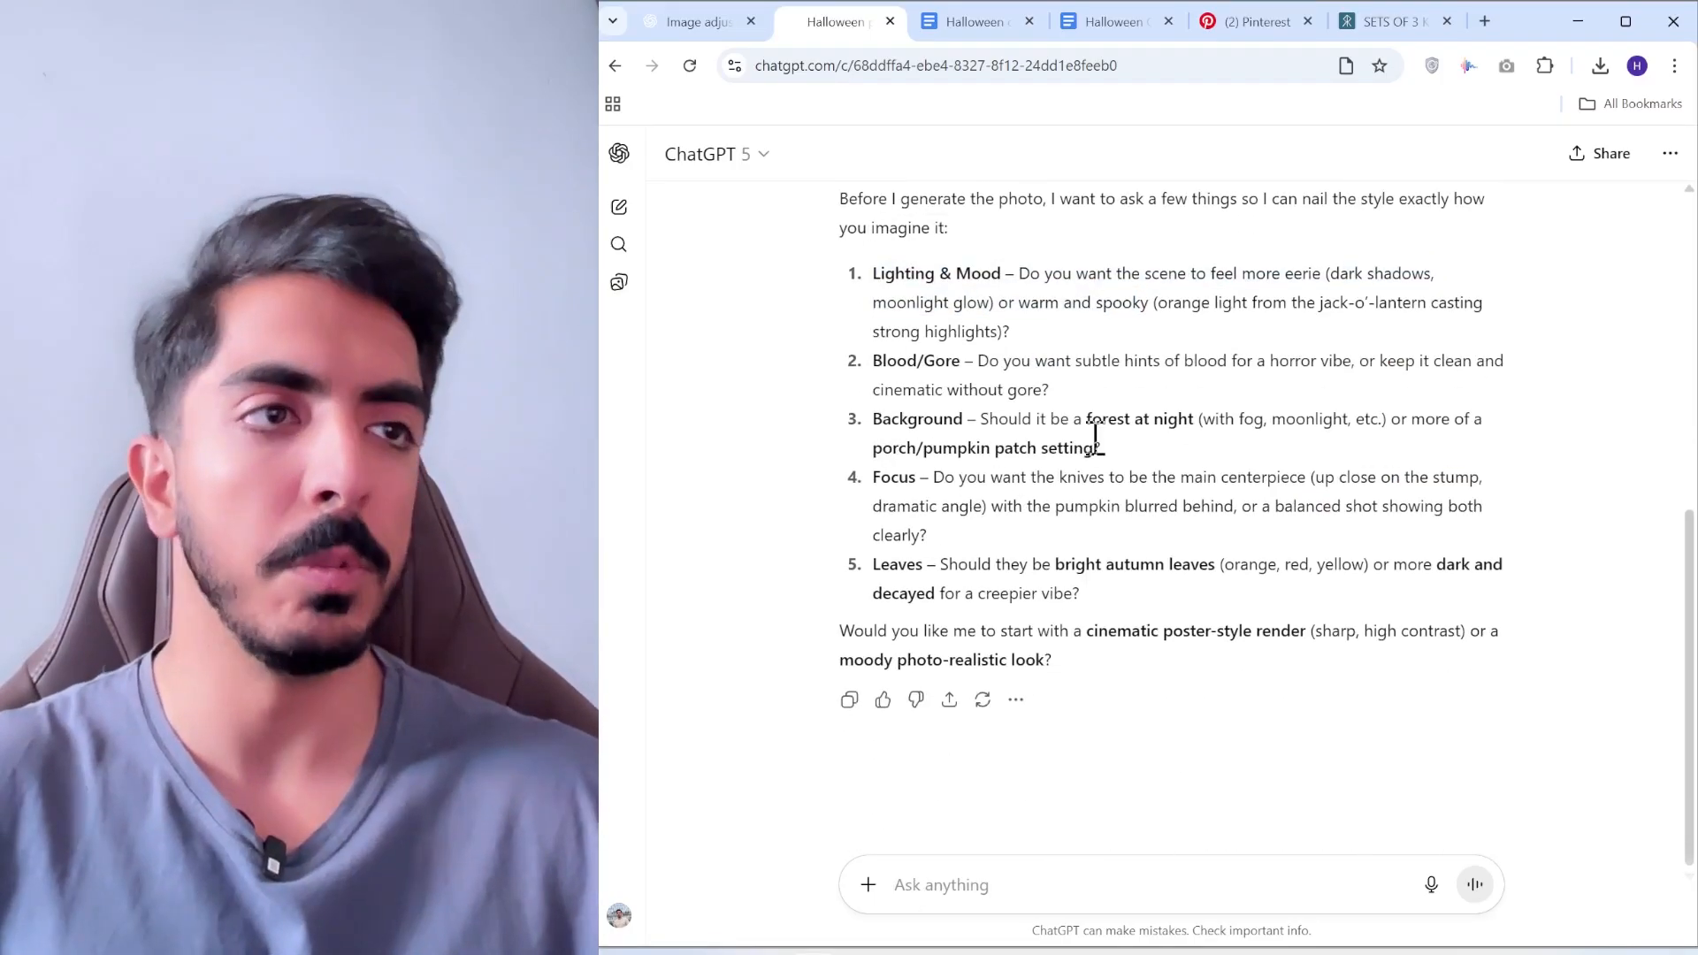
pyautogui.scroll(1, 1158, 446)
pyautogui.scroll(-1, 1151, 455)
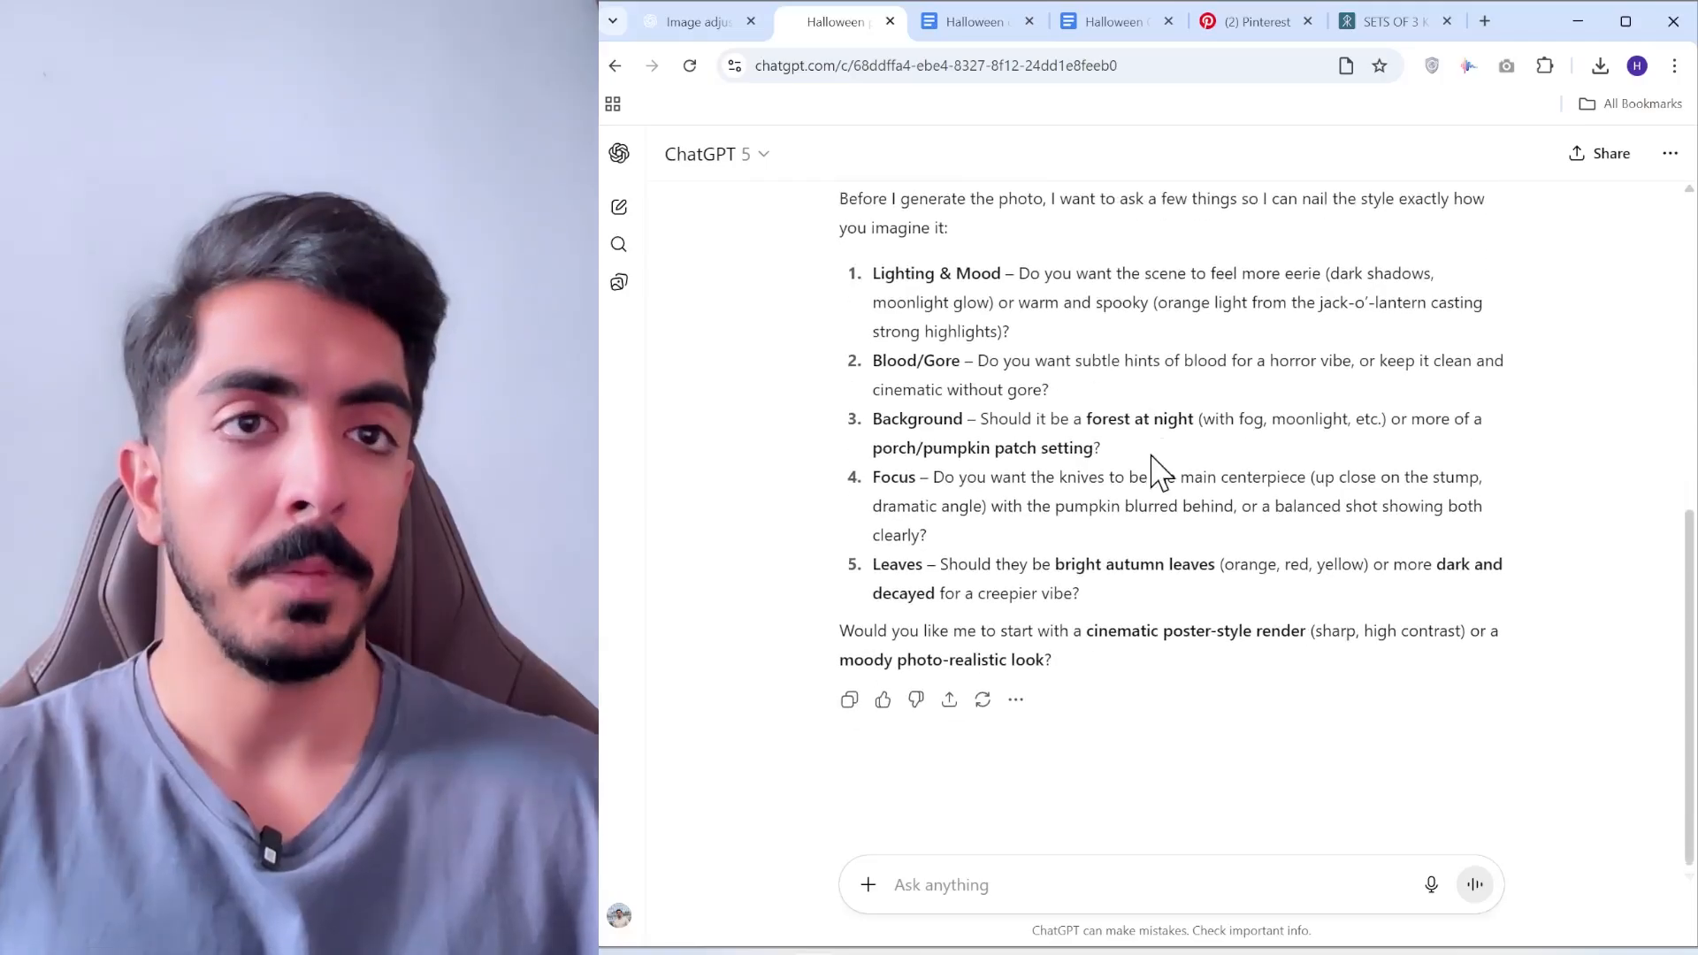
pyautogui.scroll(2, 1158, 468)
pyautogui.scroll(-2, 1156, 474)
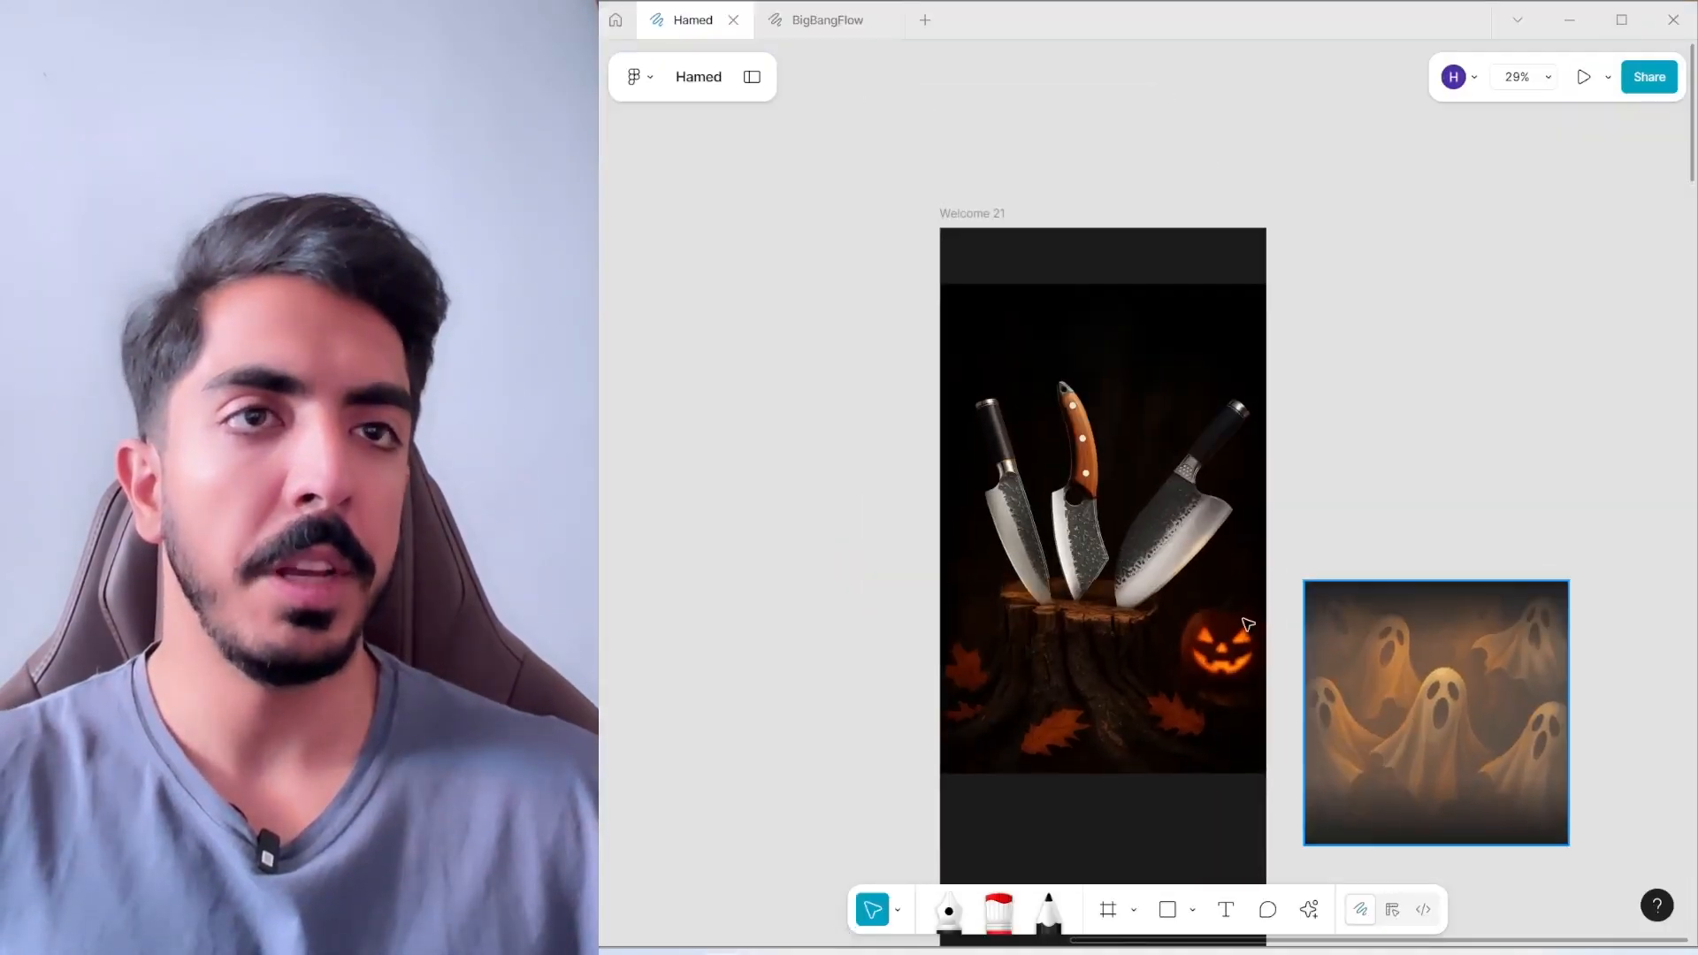
# Return to Figma, place the ghost image over the knife scene, scale it to about 1084.71 × 1084.71, and lower its fill opacity to 72%
pyautogui.moveTo(833, 456); pyautogui.dragTo(995, 540)
pyautogui.hscroll(1, 1157, 496)
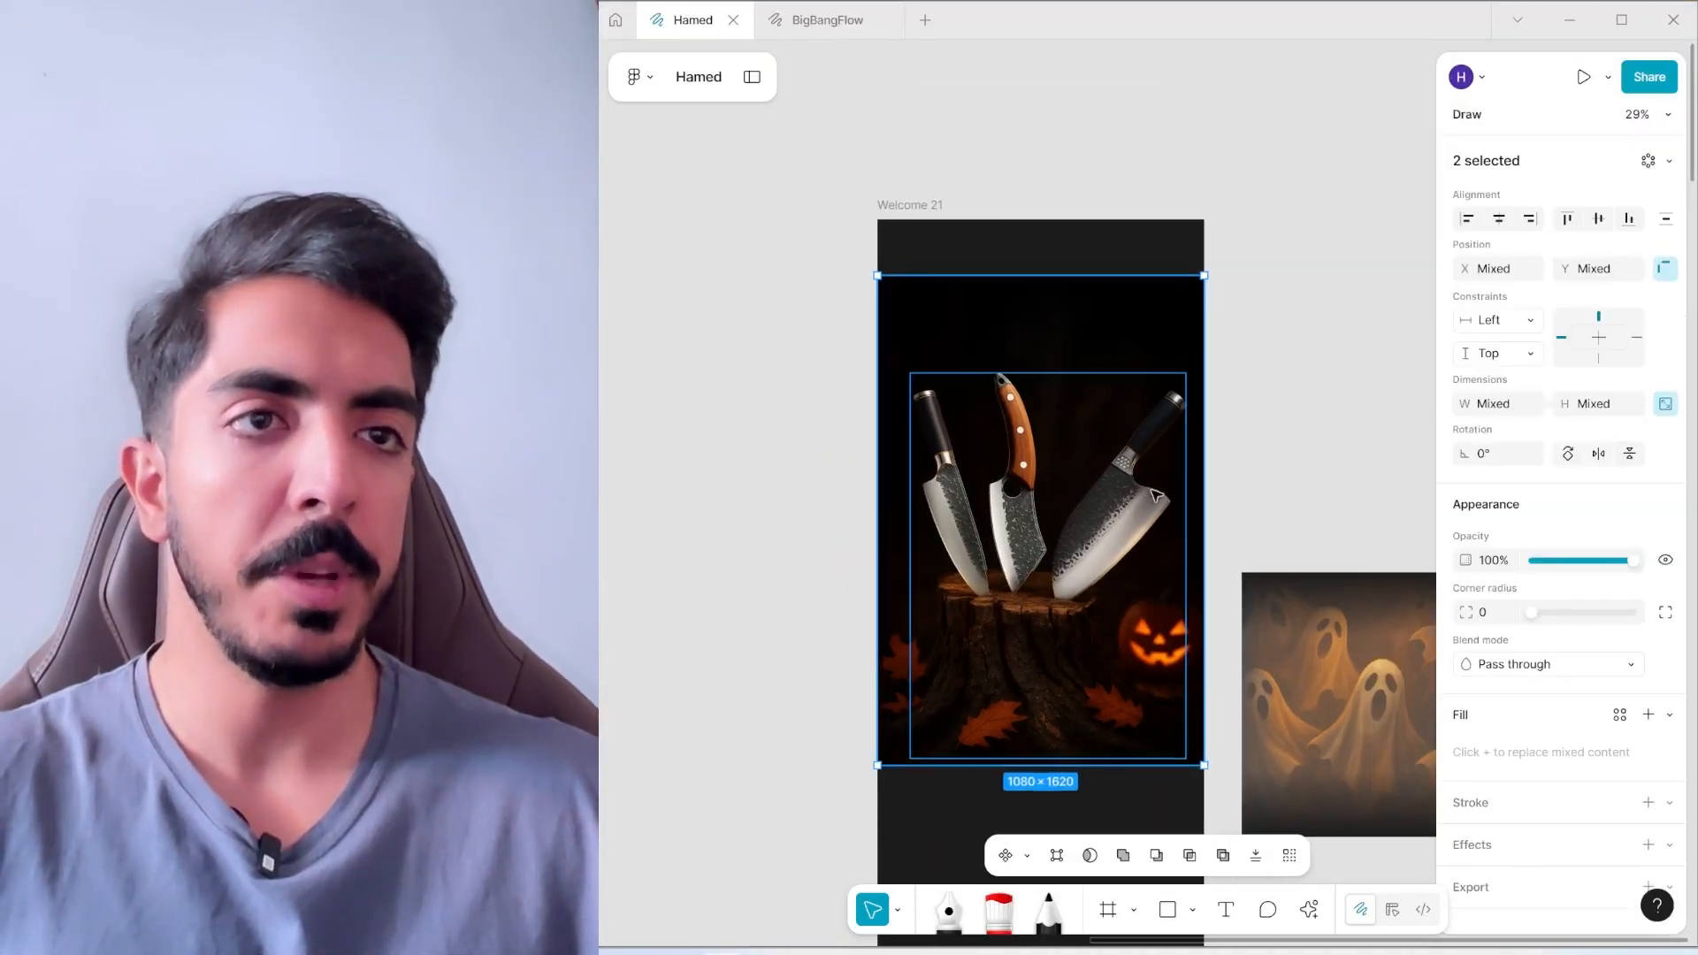
pyautogui.click(1381, 476)
pyautogui.moveTo(1377, 758); pyautogui.dragTo(1054, 497)
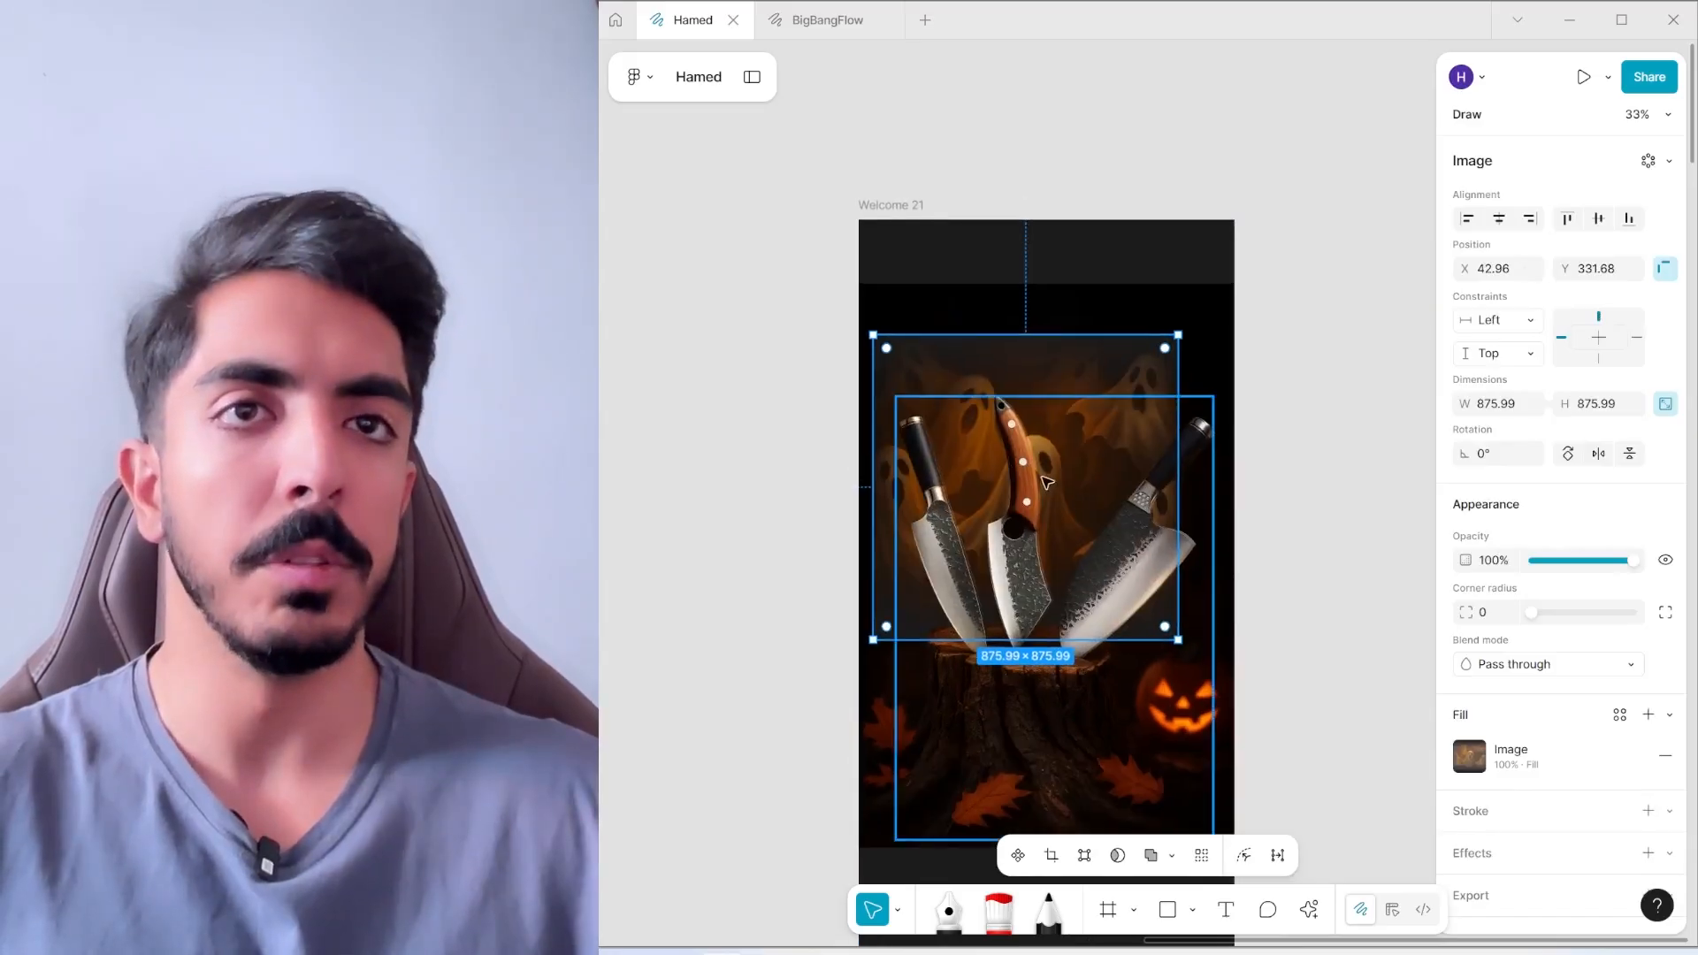
pyautogui.moveTo(1046, 484); pyautogui.dragTo(1032, 484)
pyautogui.moveTo(1160, 449); pyautogui.dragTo(1231, 451)
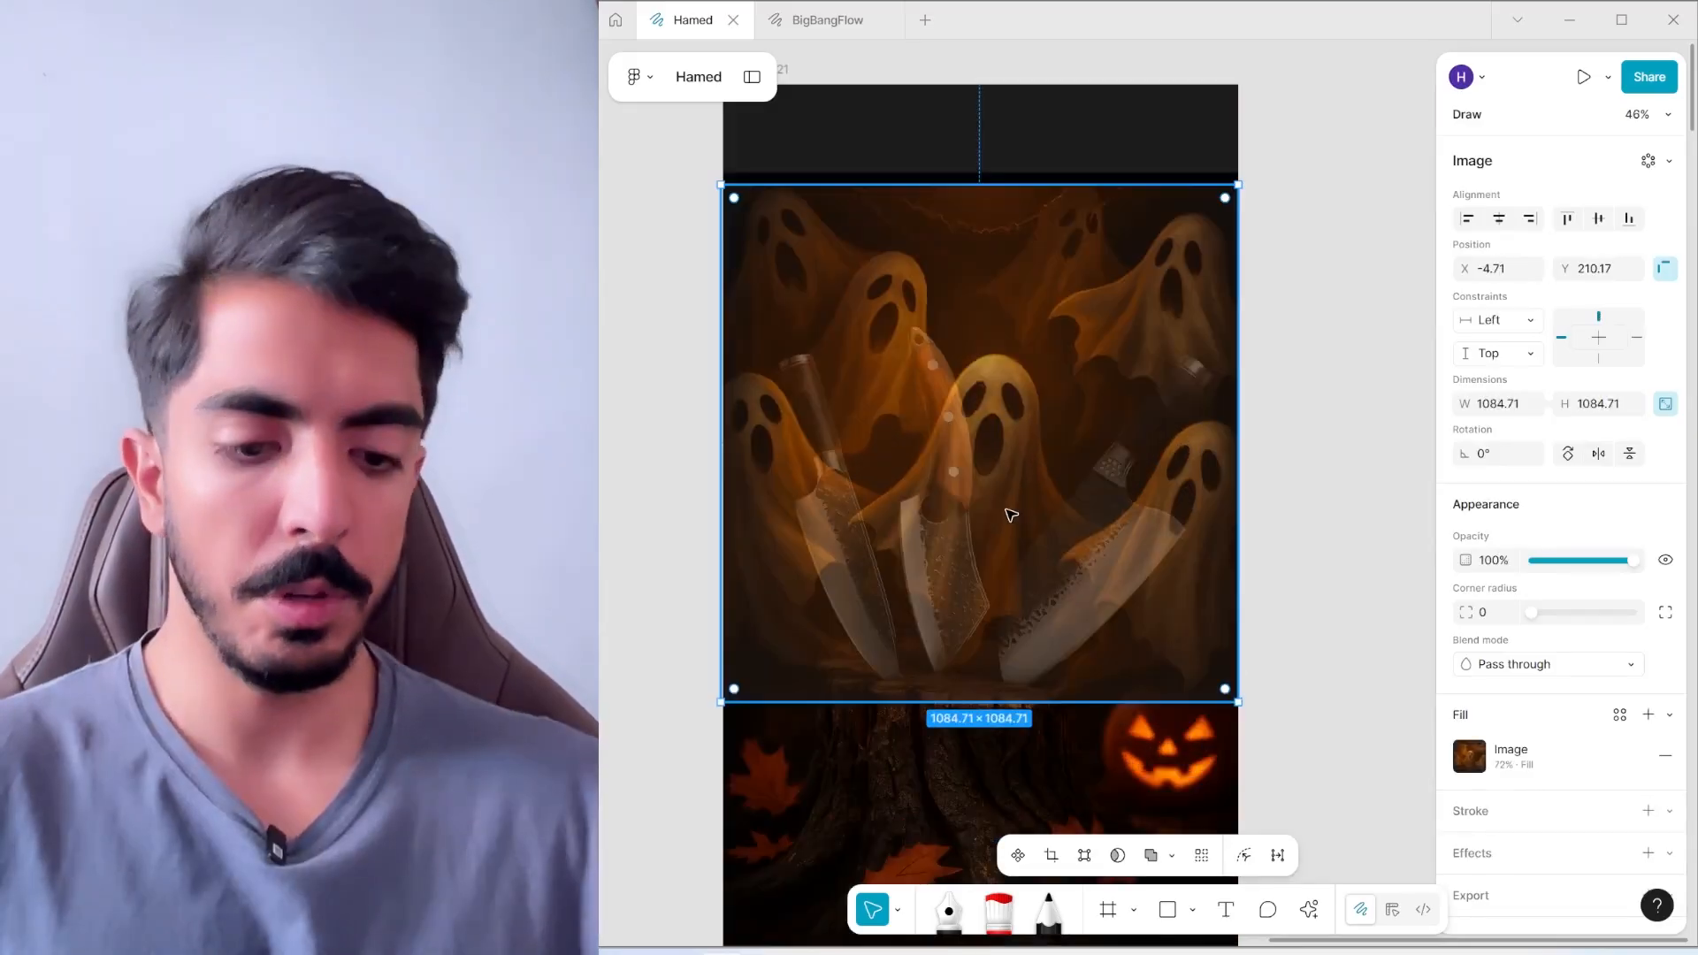
# Layer the ghost image between the background and the cut-out knives, and shift it slightly upward
pyautogui.press('[')
pyautogui.hotkey('ctrl', ']')
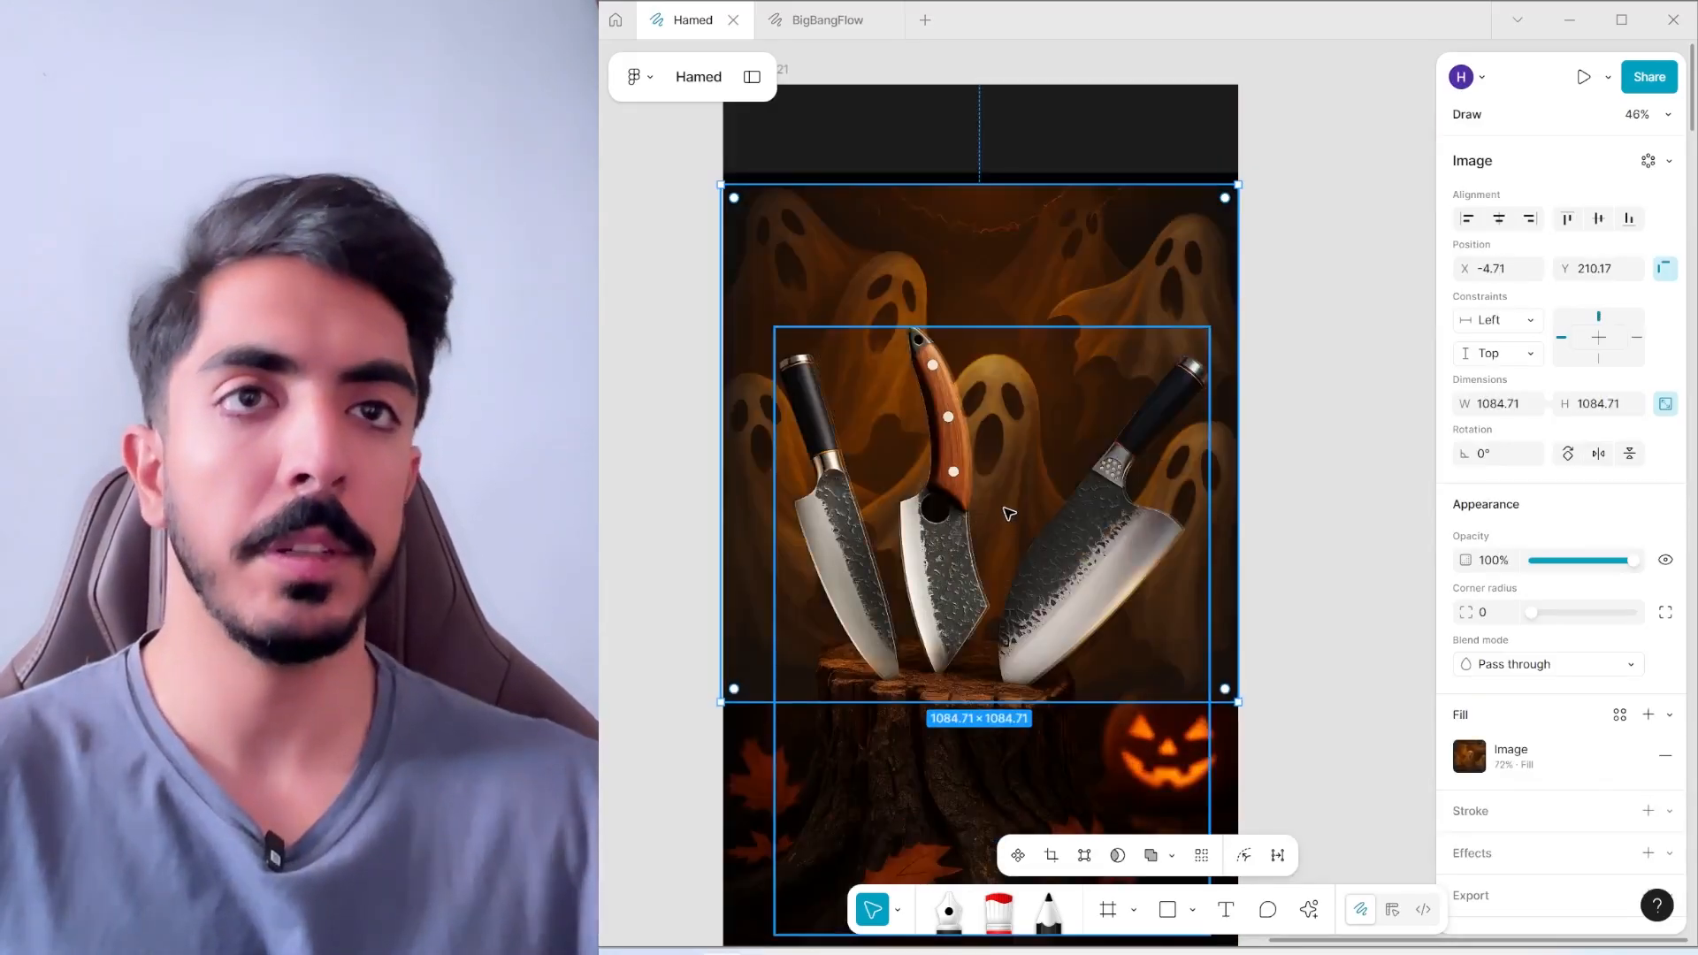
pyautogui.moveTo(985, 460); pyautogui.dragTo(979, 440)
pyautogui.scroll(-3, 979, 441)
pyautogui.click(1186, 406)
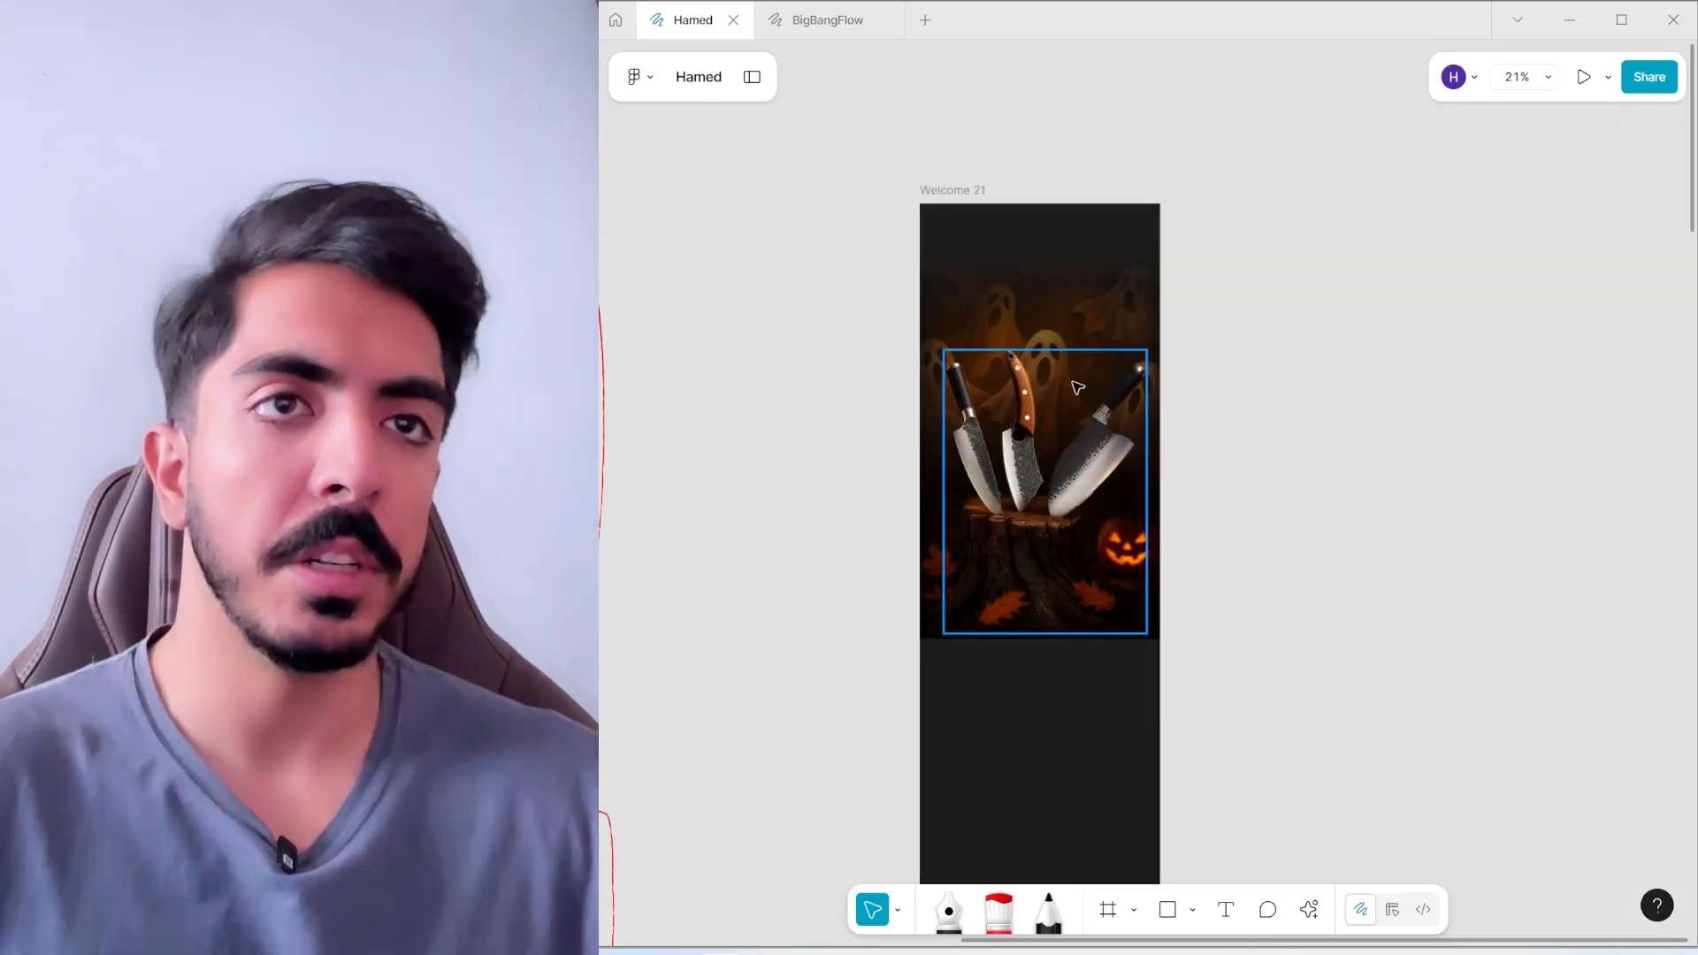
# Copy the Section 01 headline "Slice $75 Off Your Next Set" from the Halloween Copy document and place it in Figma above the knives
pyautogui.scroll(1, 1064, 357)
pyautogui.click(814, 952)
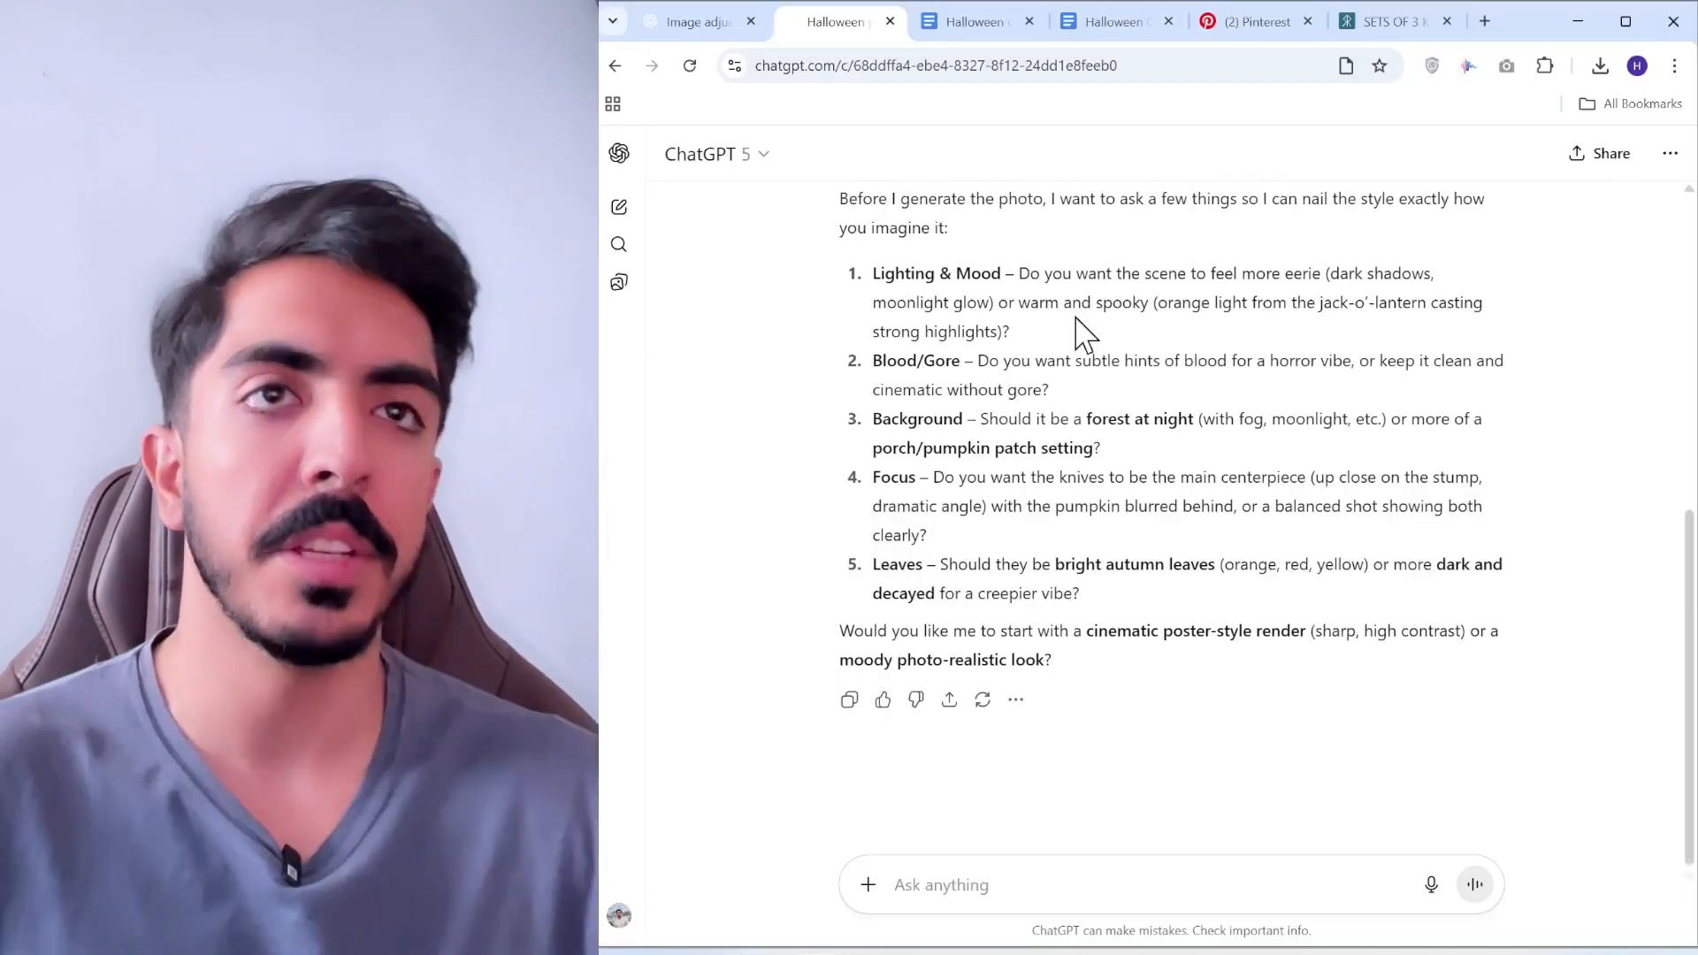
pyautogui.scroll(3, 1073, 315)
pyautogui.click(1122, 28)
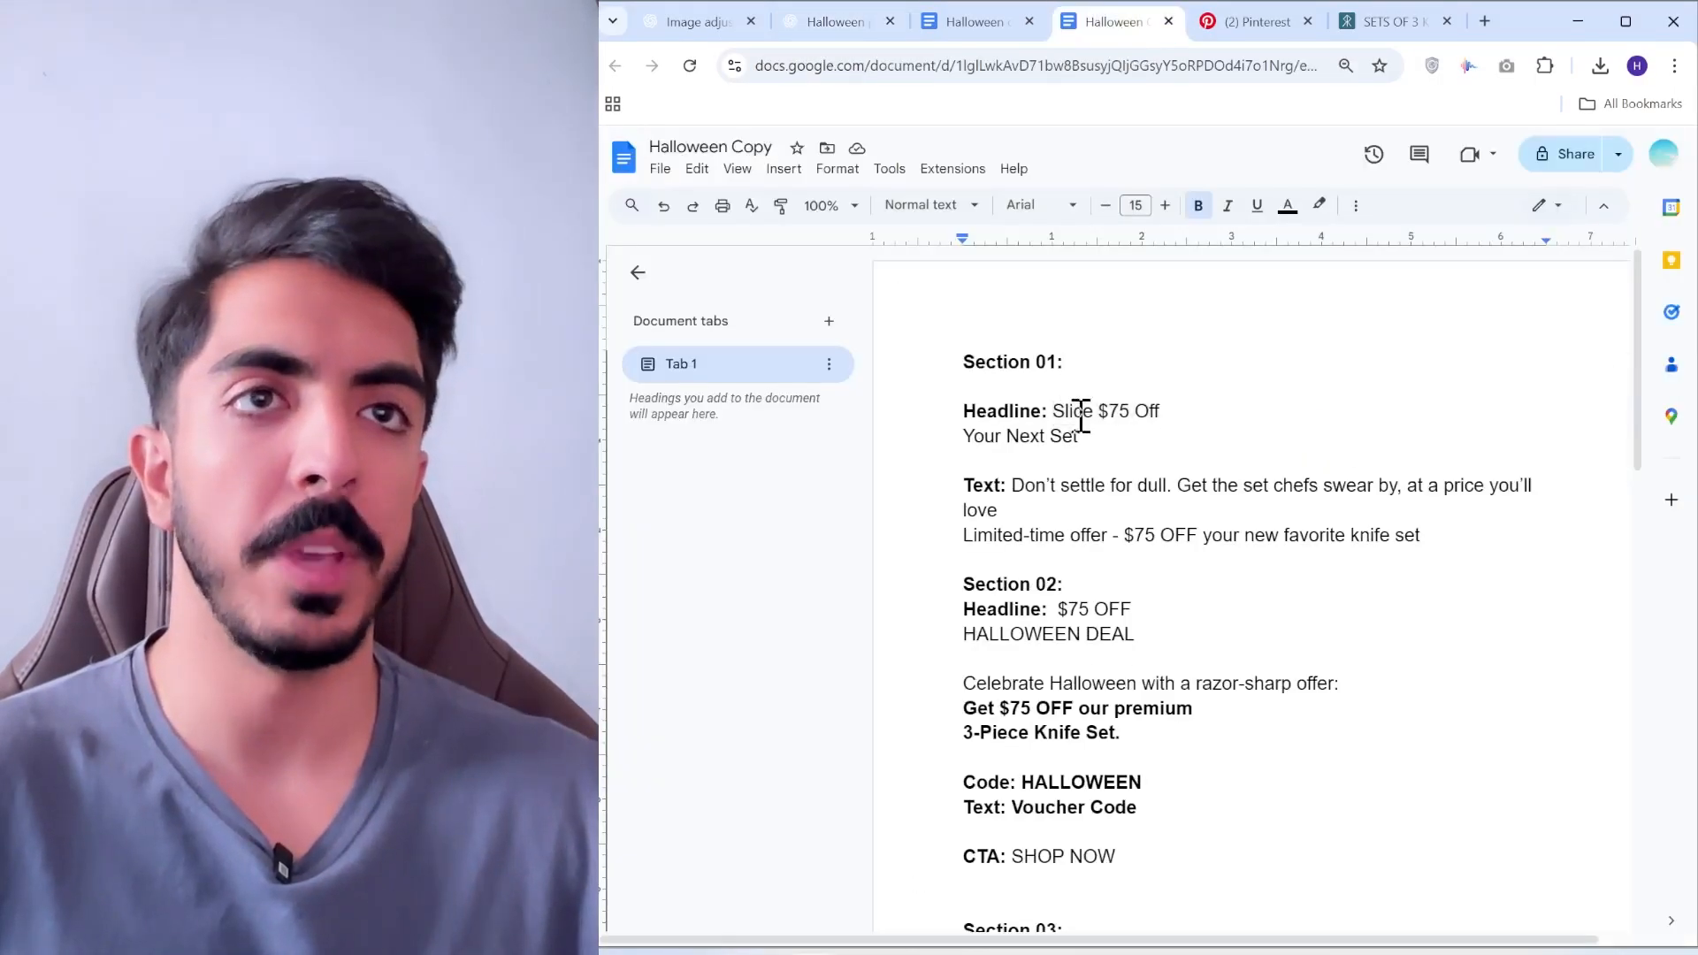
pyautogui.click(1572, 23)
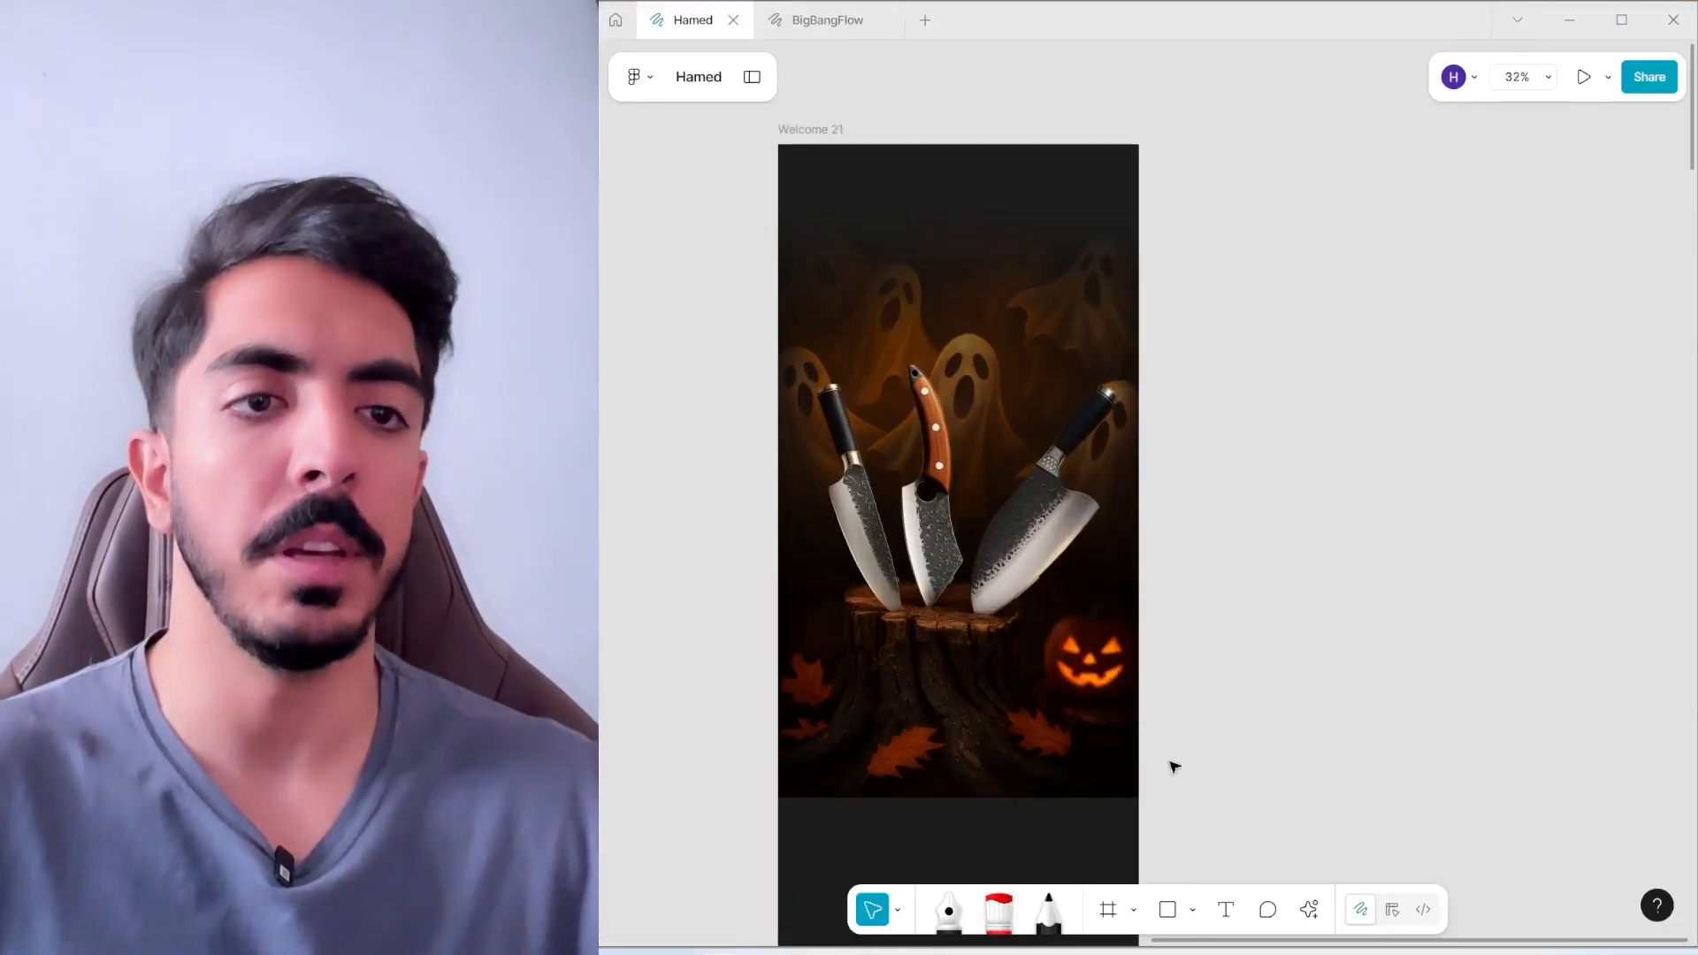
pyautogui.click(916, 299)
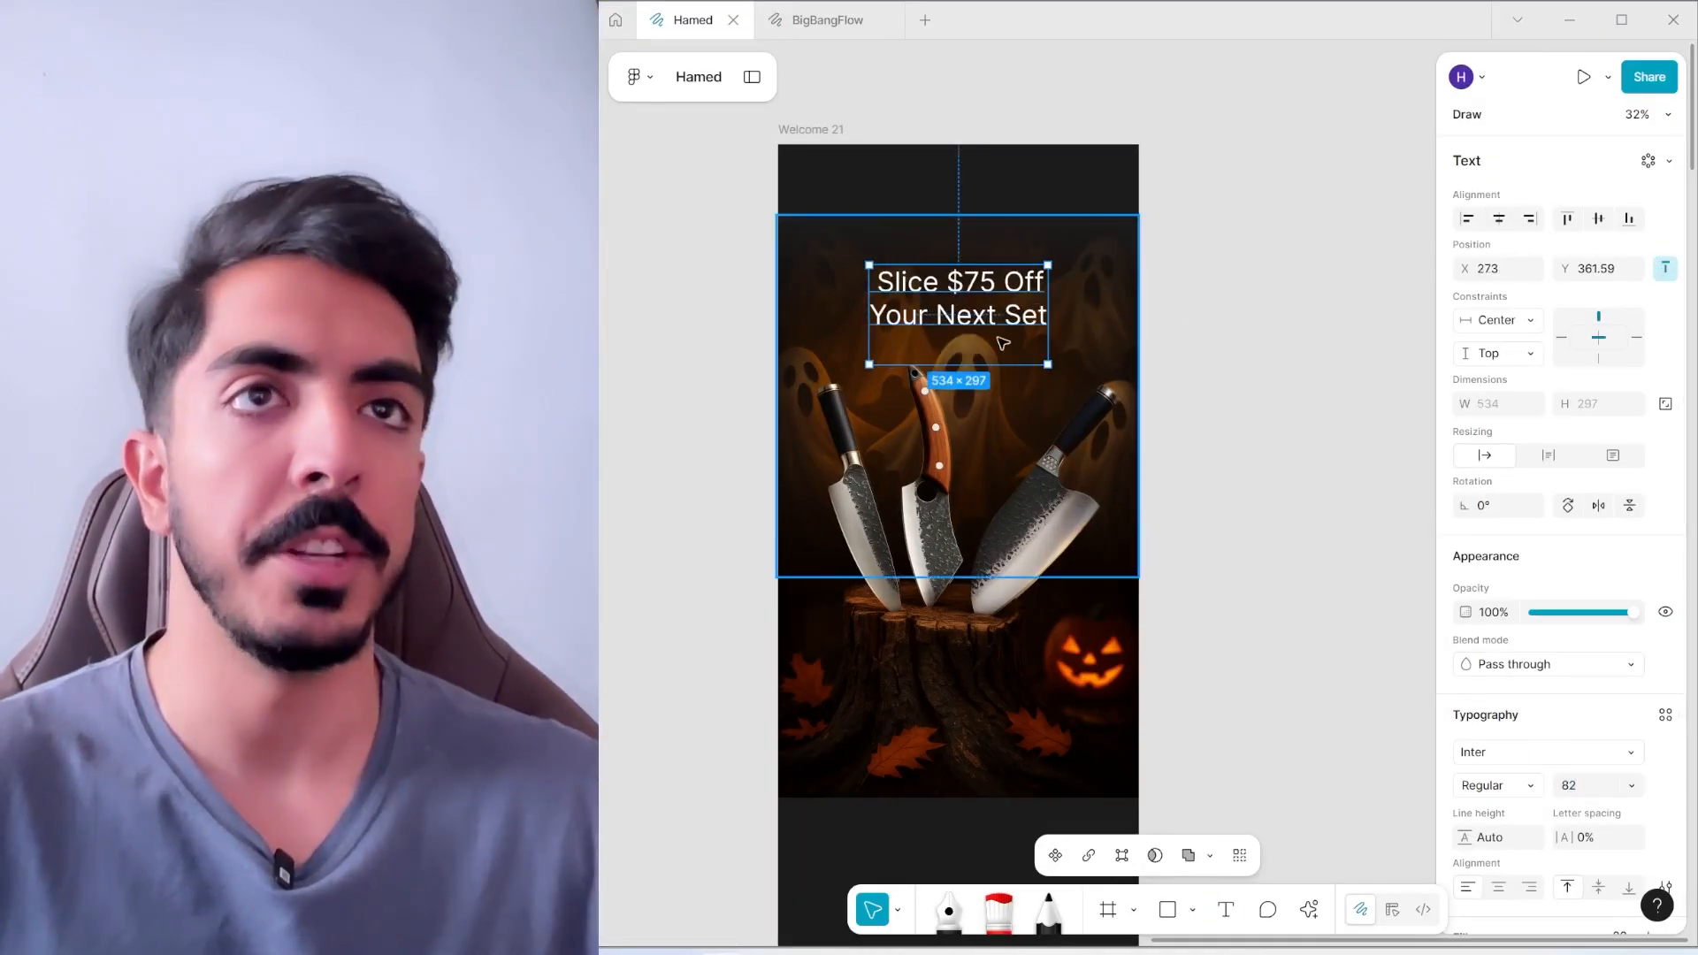
# Change the headline's font to American Captain
pyautogui.scroll(2, 1026, 313)
pyautogui.click(1533, 757)
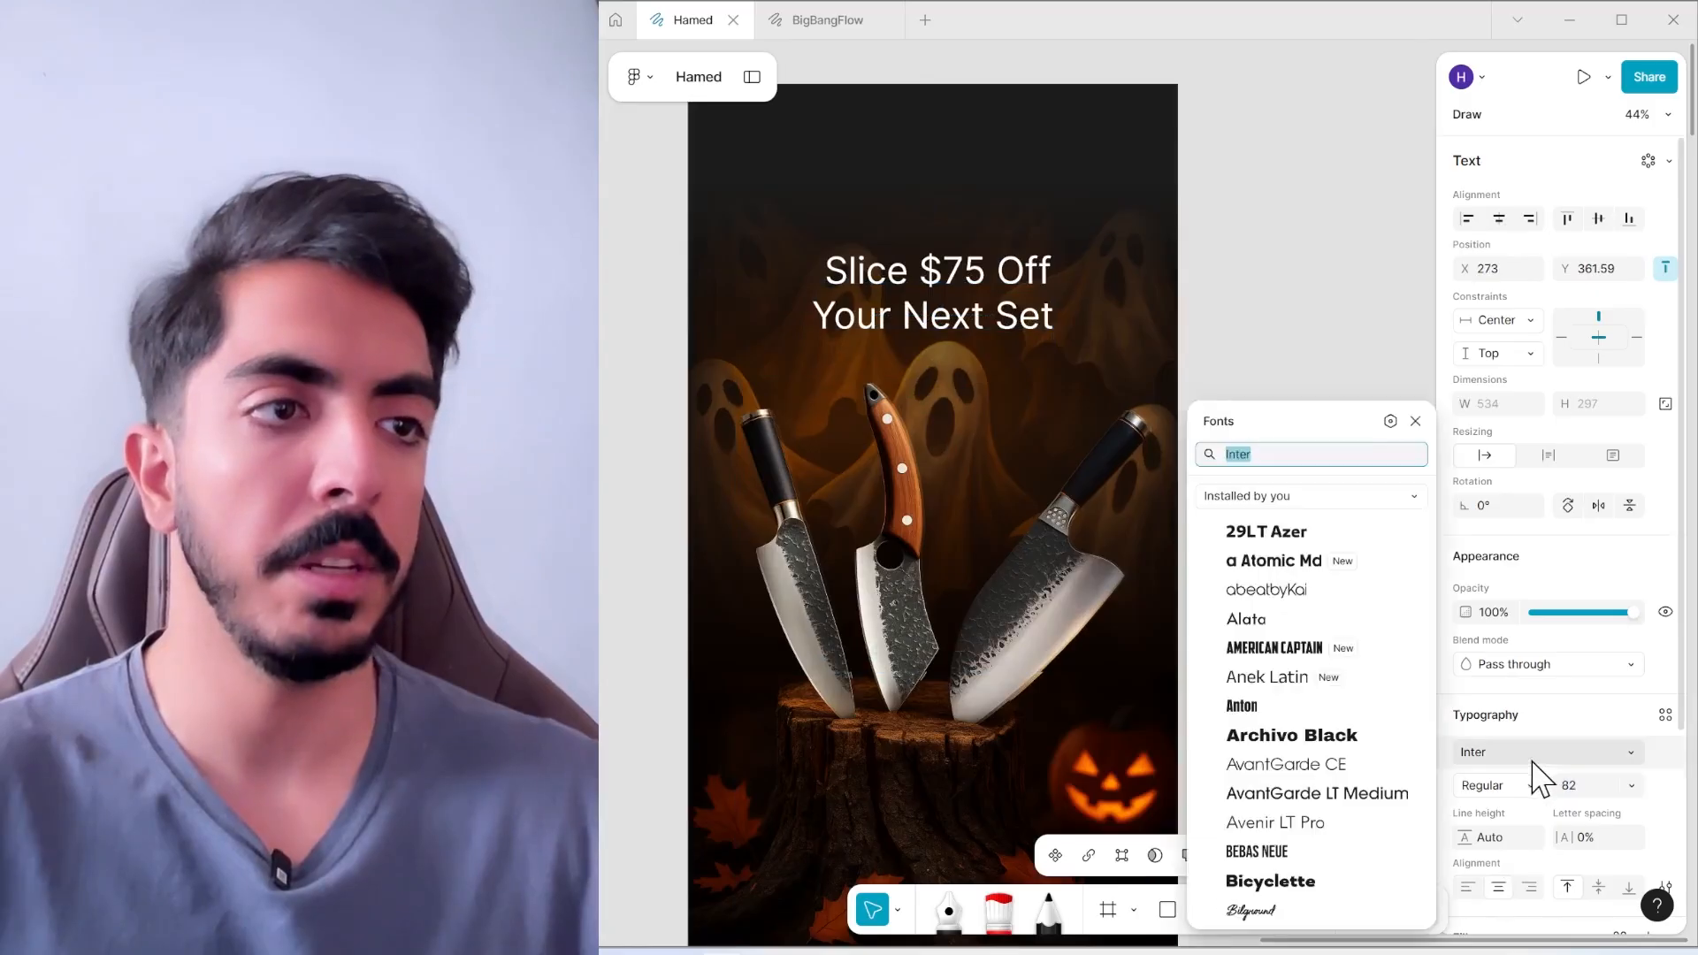
pyautogui.write('amerci')
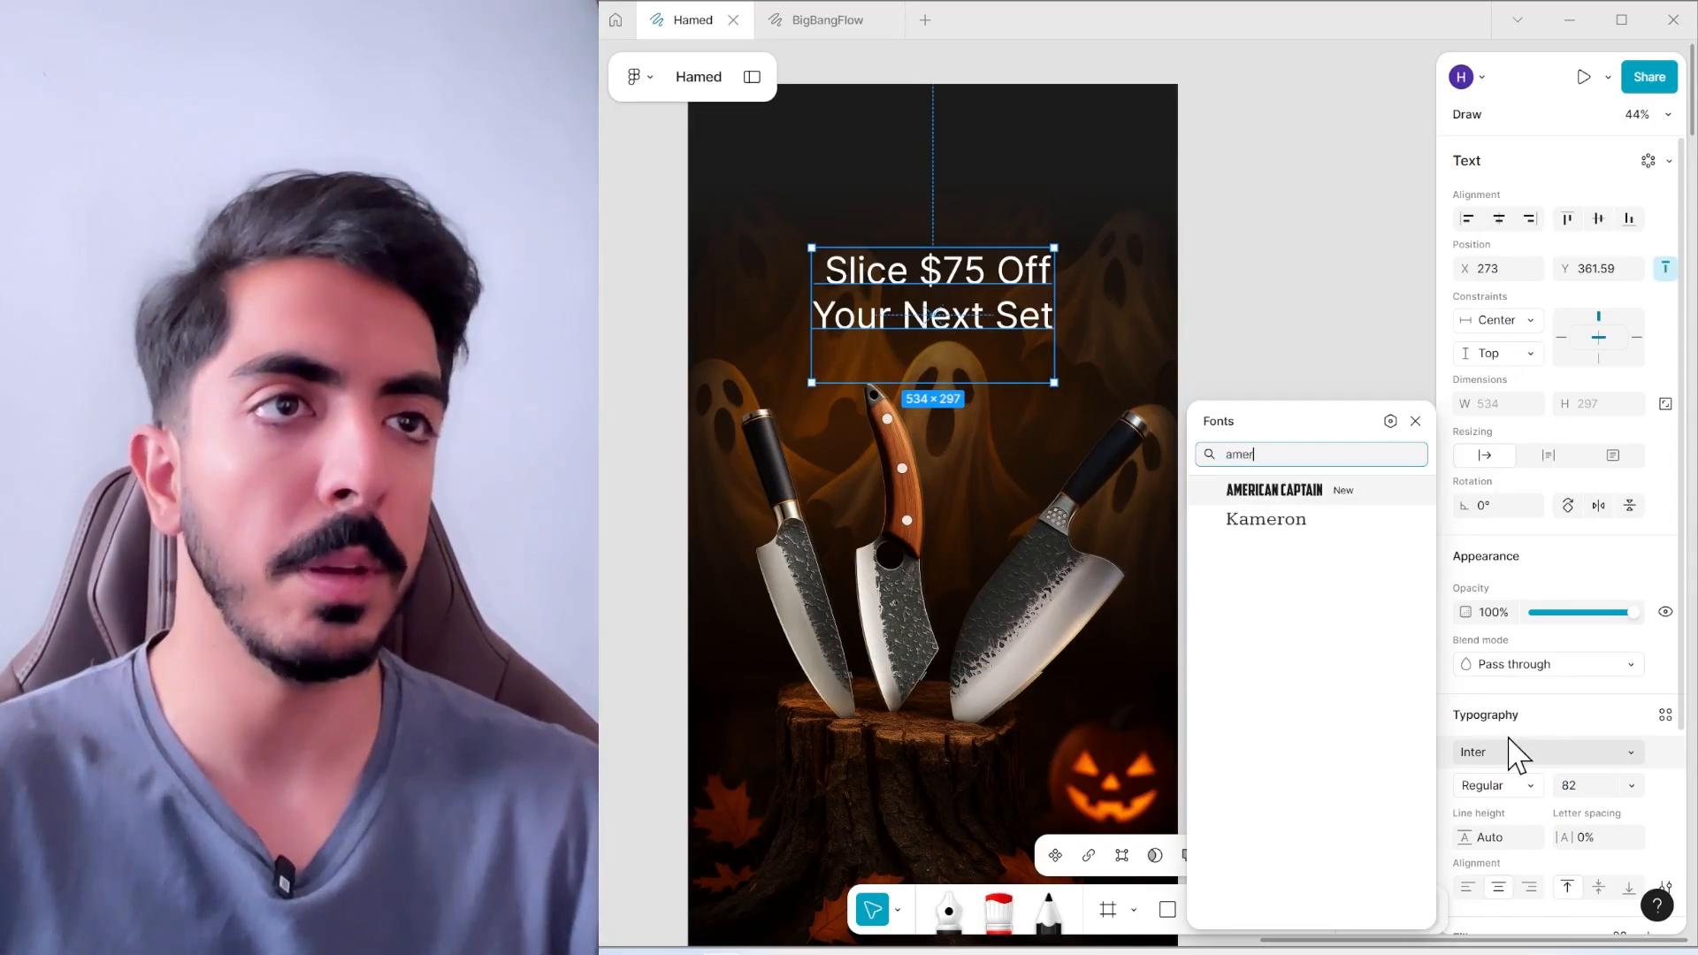
pyautogui.press('BackSpace')
pyautogui.press('Down')
pyautogui.press('Return')
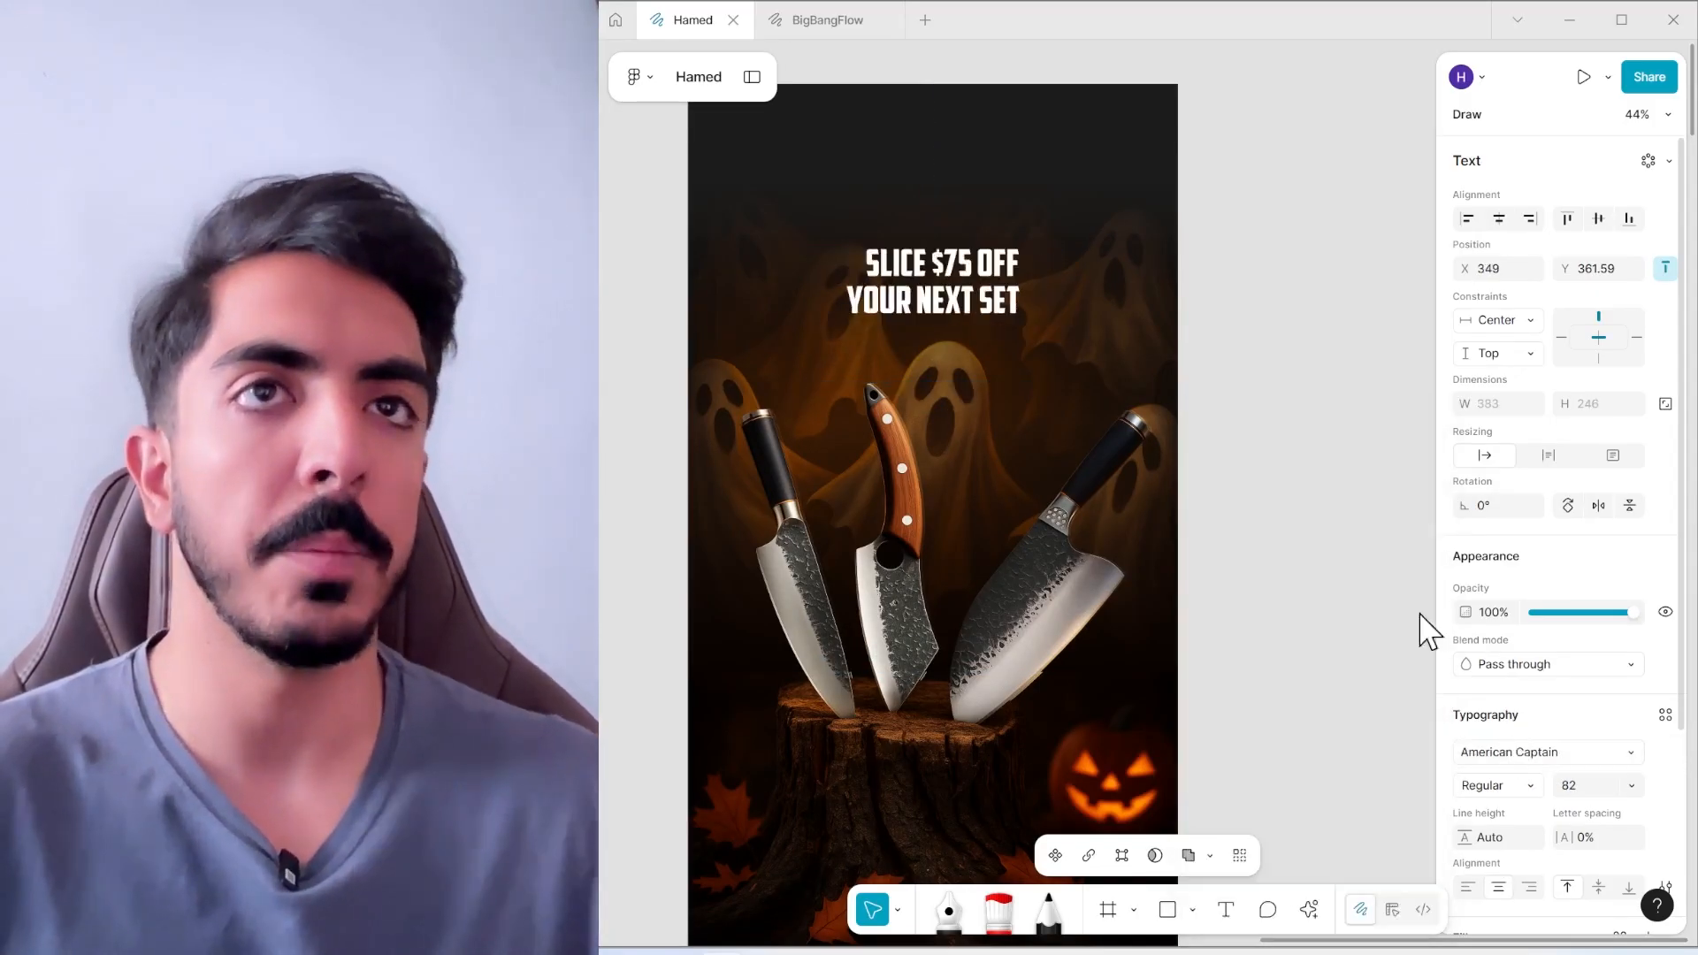
# Center the headline's first line, "Slice $75 Off", above the second and set its font size to 182
pyautogui.doubleClick(988, 266)
pyautogui.click(1593, 782)
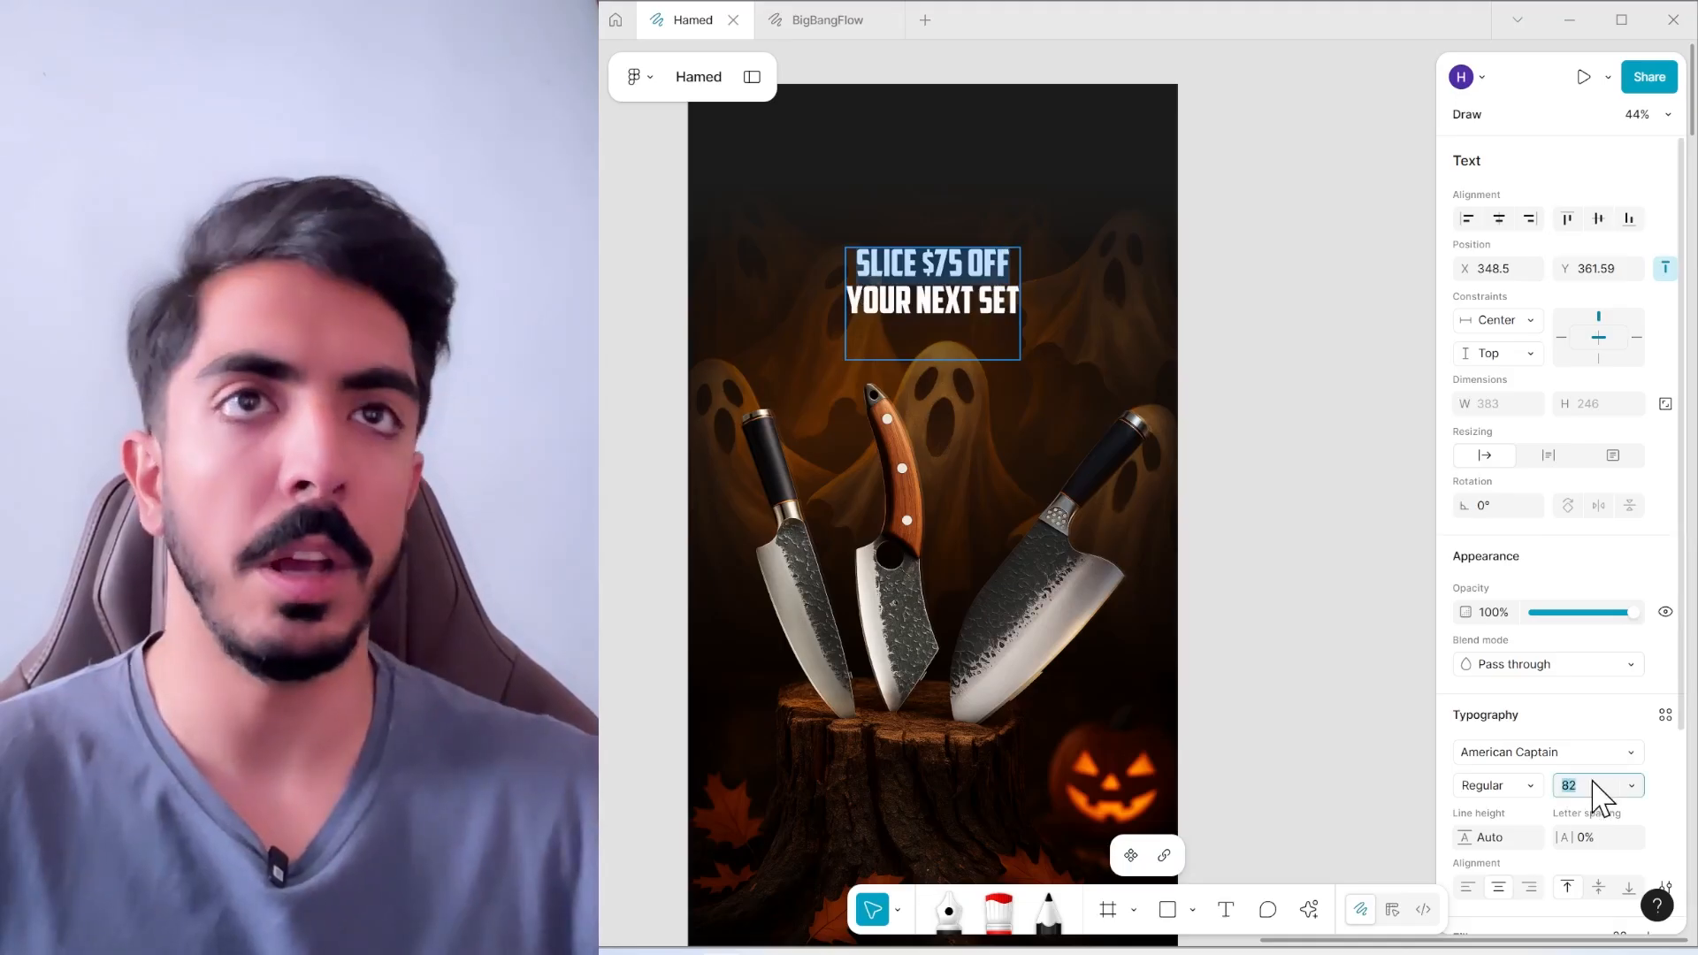
pyautogui.hotkey('shift', 'Up')
pyautogui.hotkey('shift', 'Up')
pyautogui.hotkey('shift', 'Up')
pyautogui.hotkey('shift', 'Up')
pyautogui.hotkey('shift', 'Up')
pyautogui.hotkey('shift', 'Up')
pyautogui.hotkey('shift', 'Up')
pyautogui.hotkey('shift', 'Up')
pyautogui.hotkey('shift', 'Up')
pyautogui.hotkey('shift', 'Up')
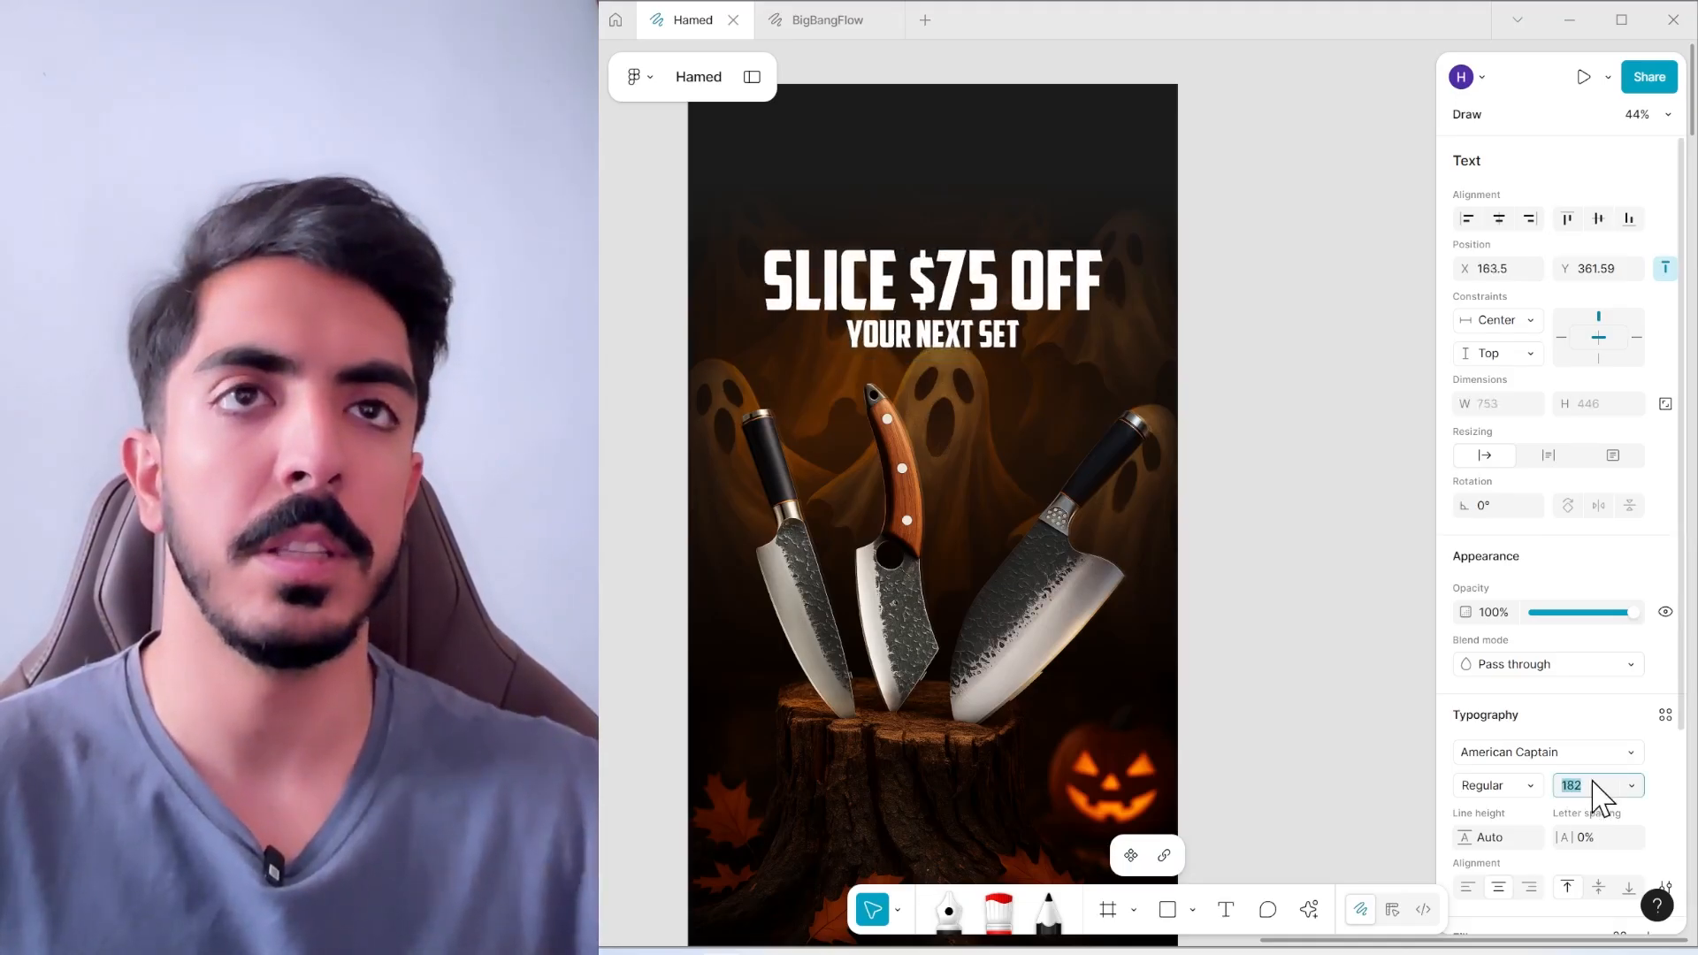
# Color "$75 OFF" in the headline orange and move the whole headline slightly higher in the frame
pyautogui.moveTo(918, 282); pyautogui.dragTo(1106, 287)
pyautogui.scroll(-5, 1485, 796)
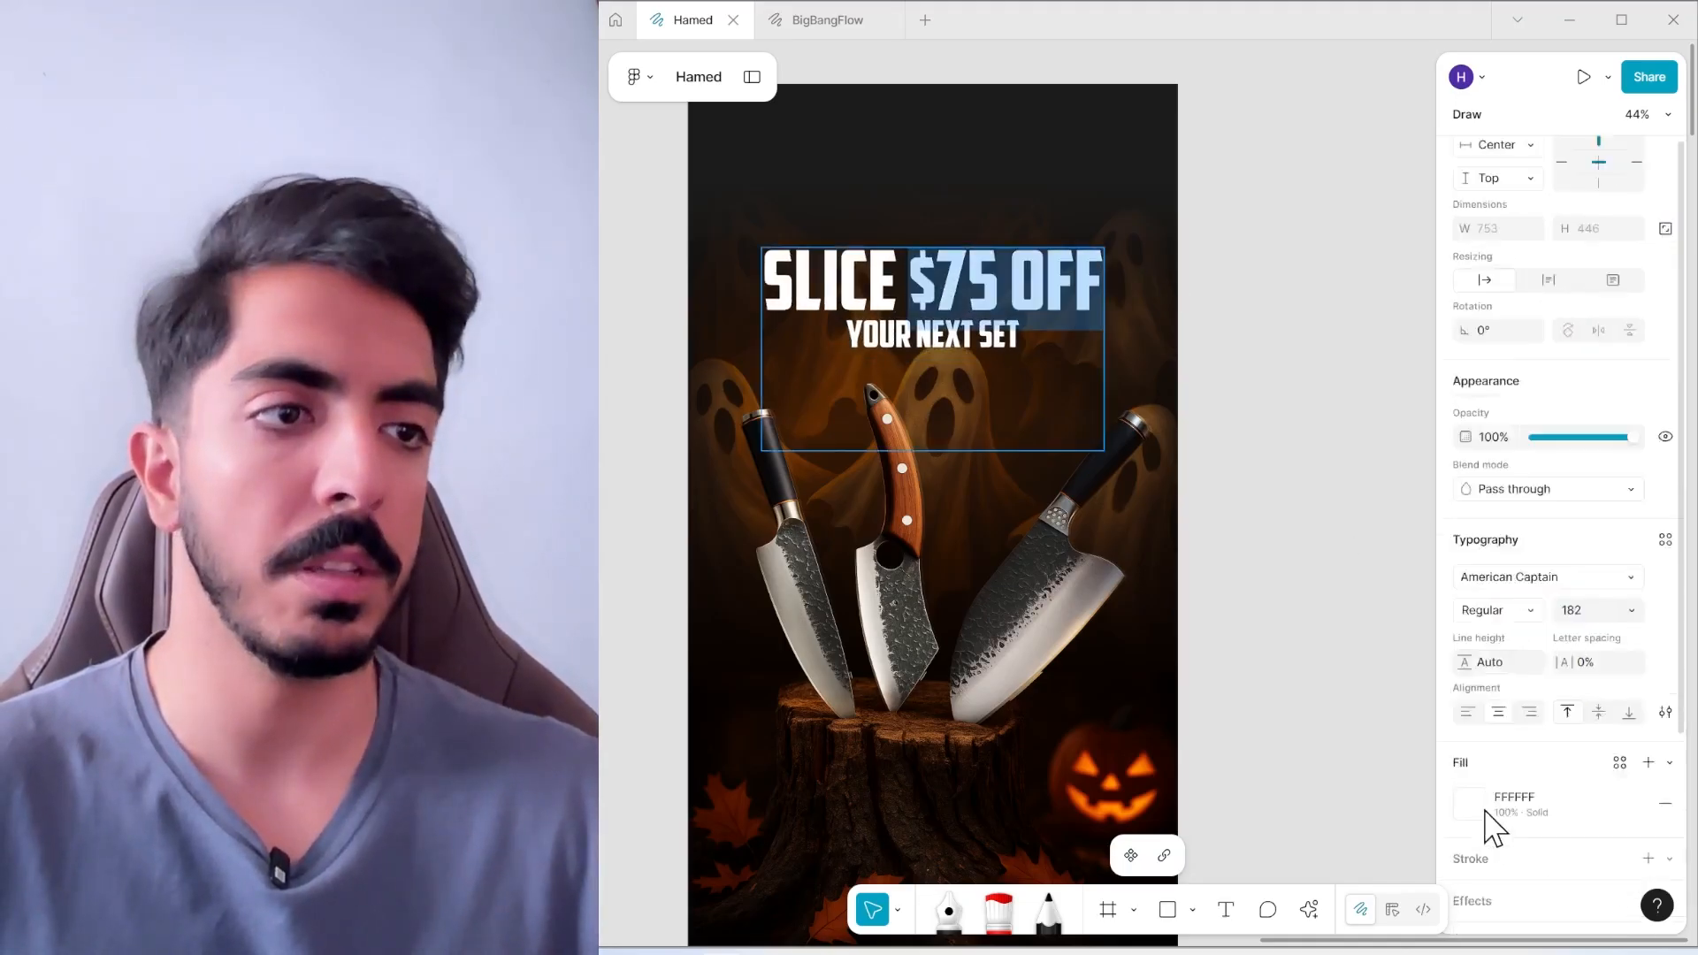
pyautogui.click(1470, 772)
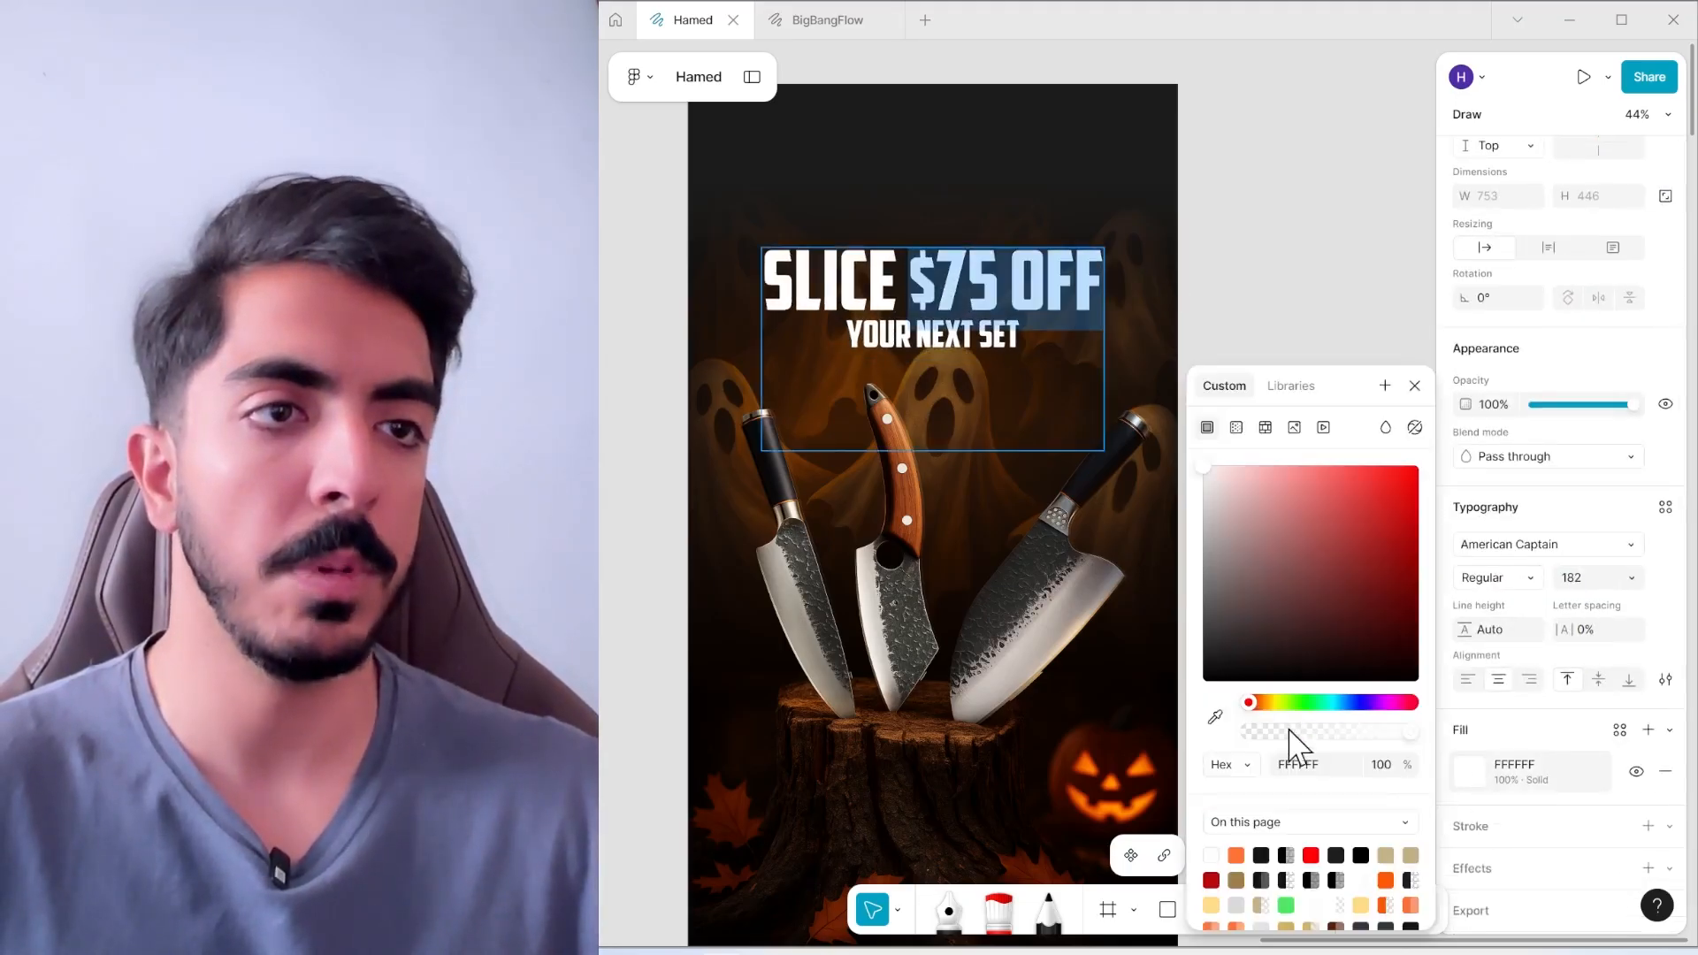
pyautogui.click(1389, 876)
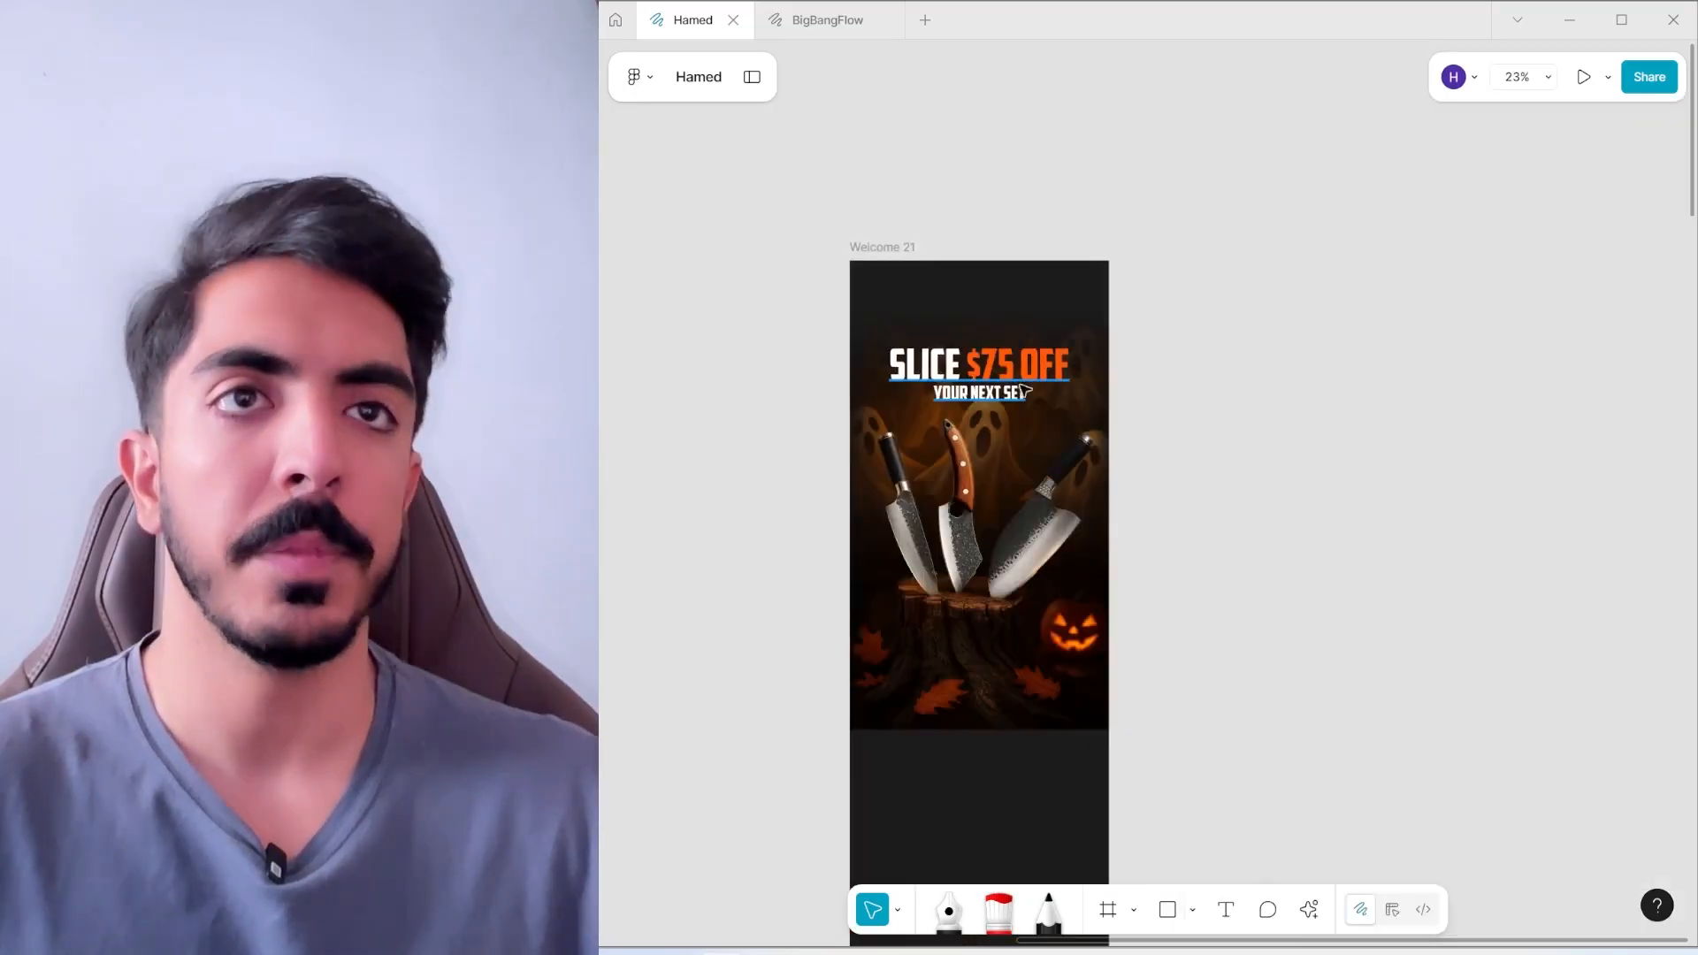
pyautogui.scroll(3, 1026, 389)
pyautogui.moveTo(1024, 369); pyautogui.dragTo(1020, 333)
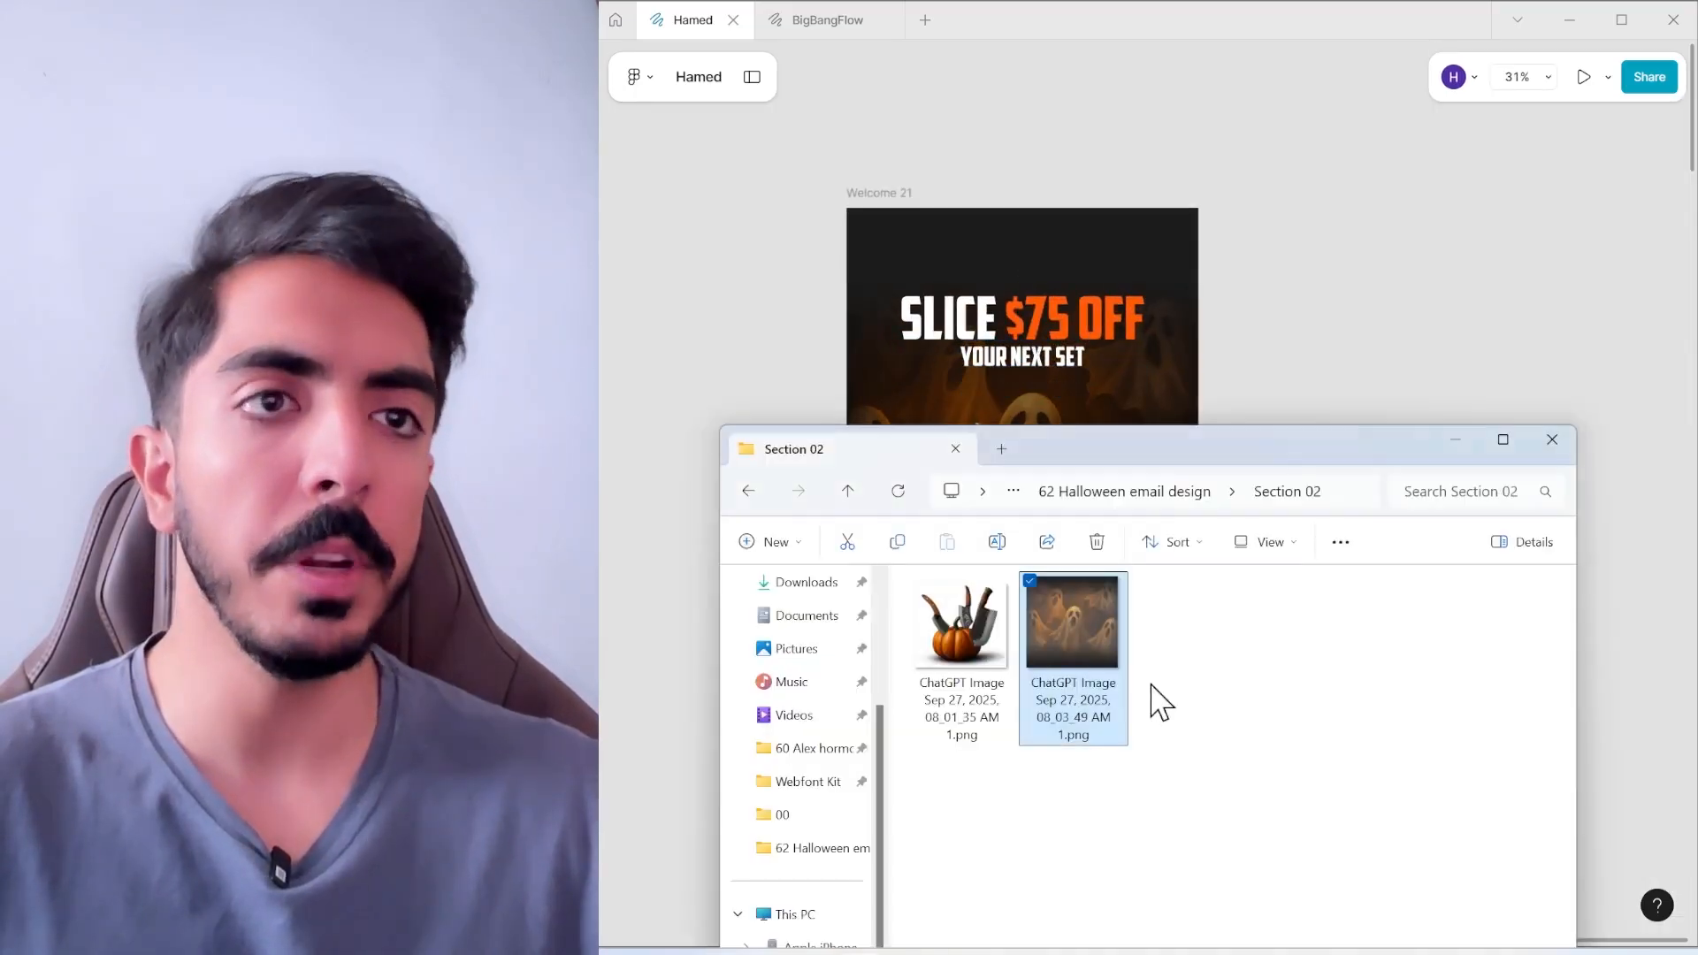
# Import the white Northern Knife logo from the Section 03 folder and place it at 247 × 91 above the headline
pyautogui.hotkey('alt', 'Up')
pyautogui.doubleClick(955, 663)
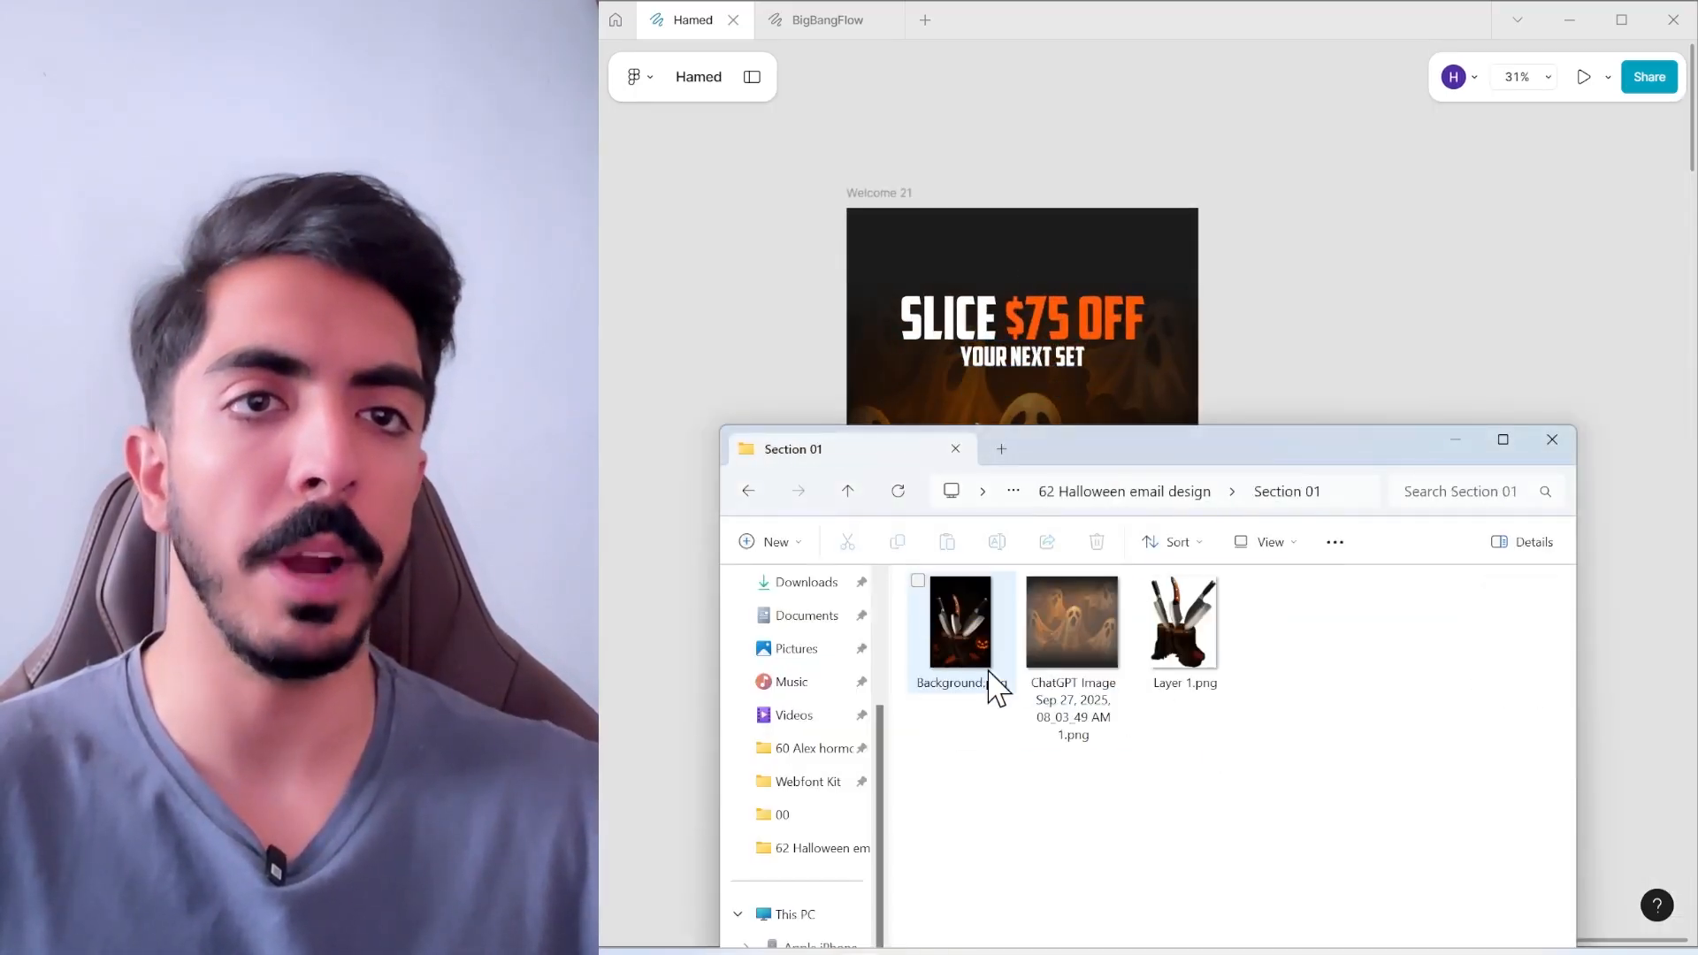
pyautogui.hotkey('alt', 'Up')
pyautogui.doubleClick(1213, 662)
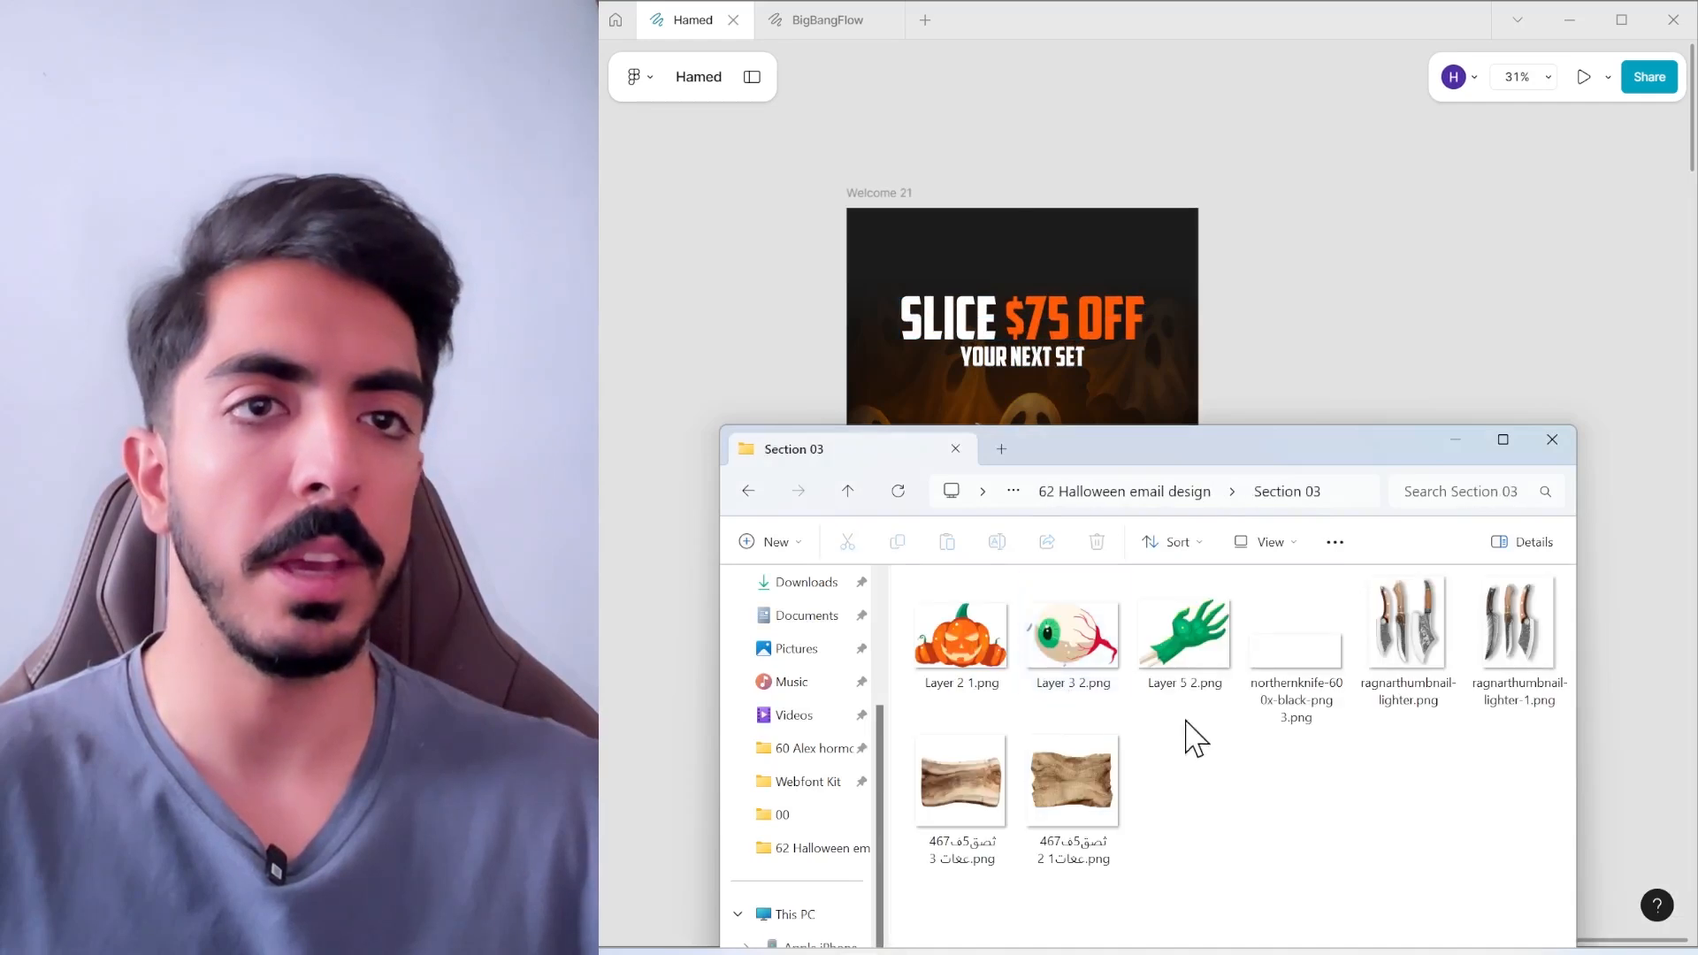
pyautogui.moveTo(1322, 699); pyautogui.dragTo(1024, 266)
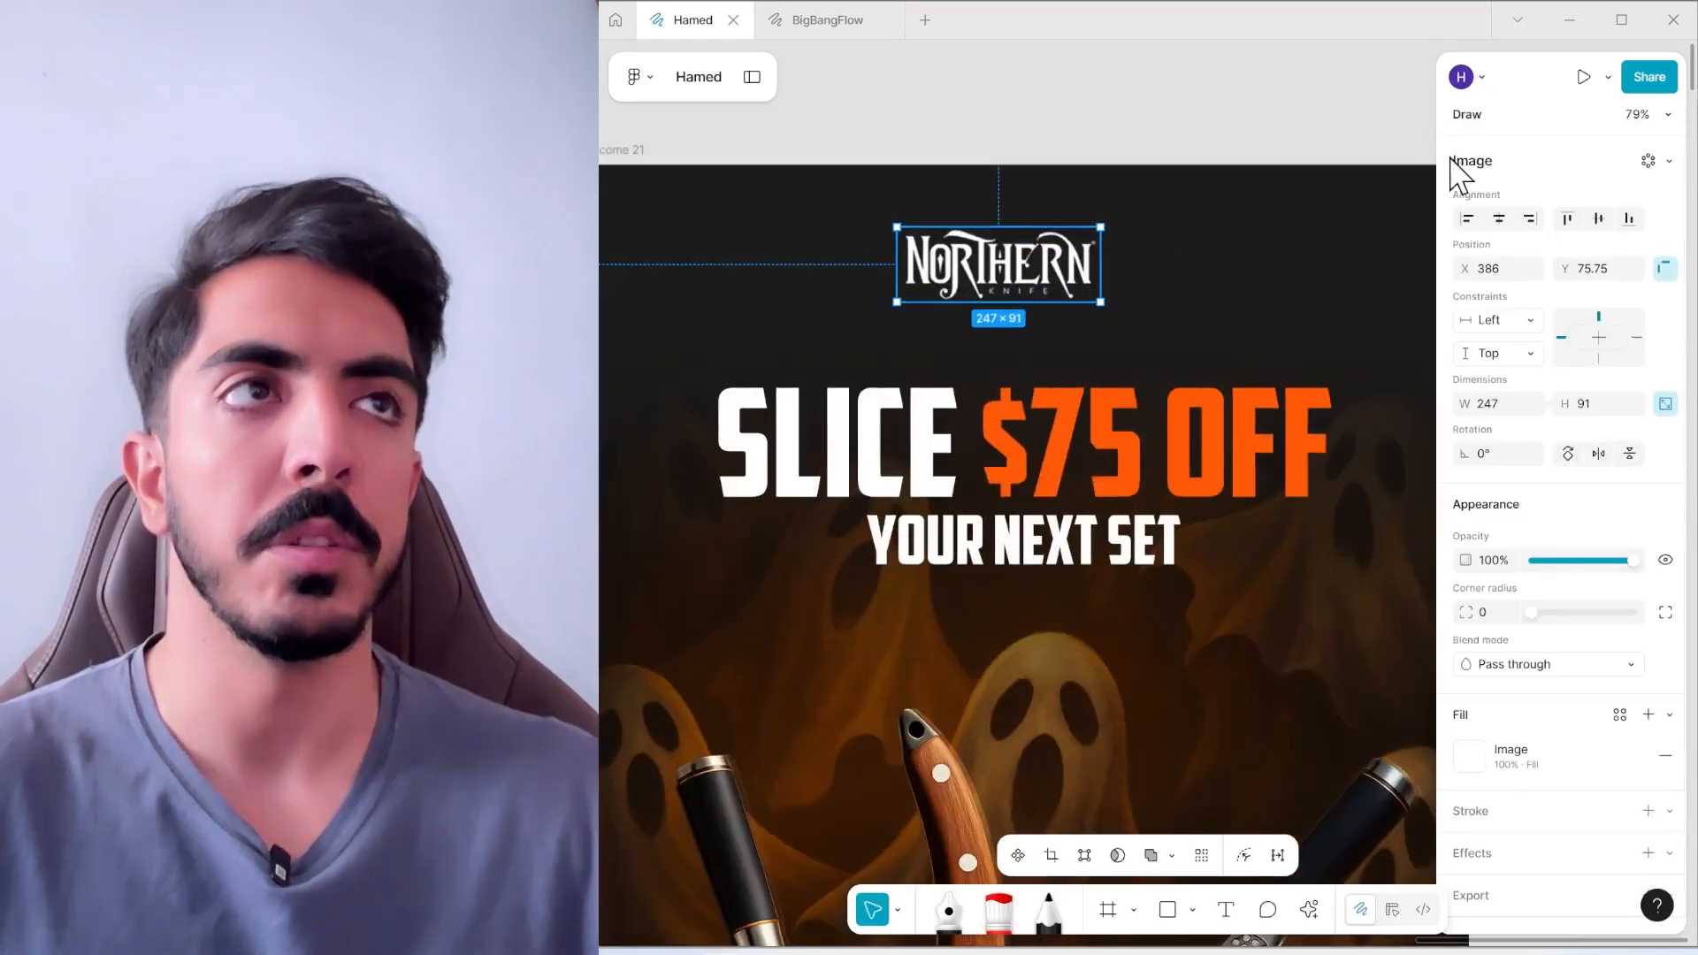
# Center the Northern Knife logo horizontally in the email frame
pyautogui.click(1499, 219)
pyautogui.scroll(-3, 1178, 328)
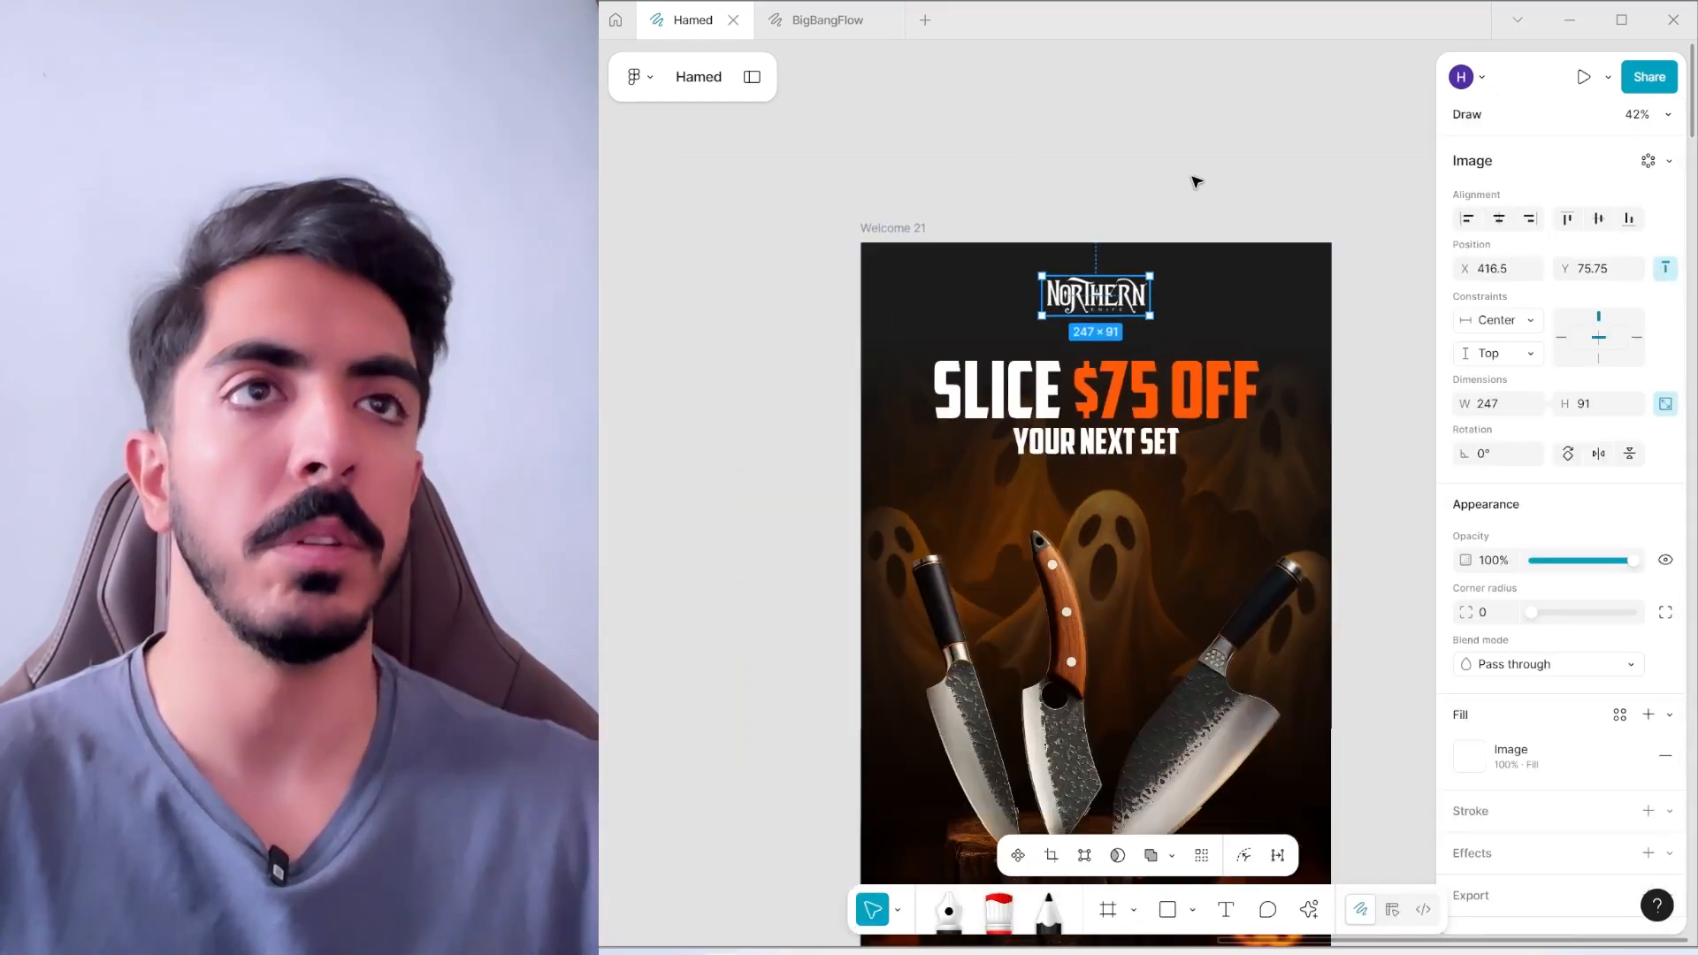
pyautogui.click(1190, 181)
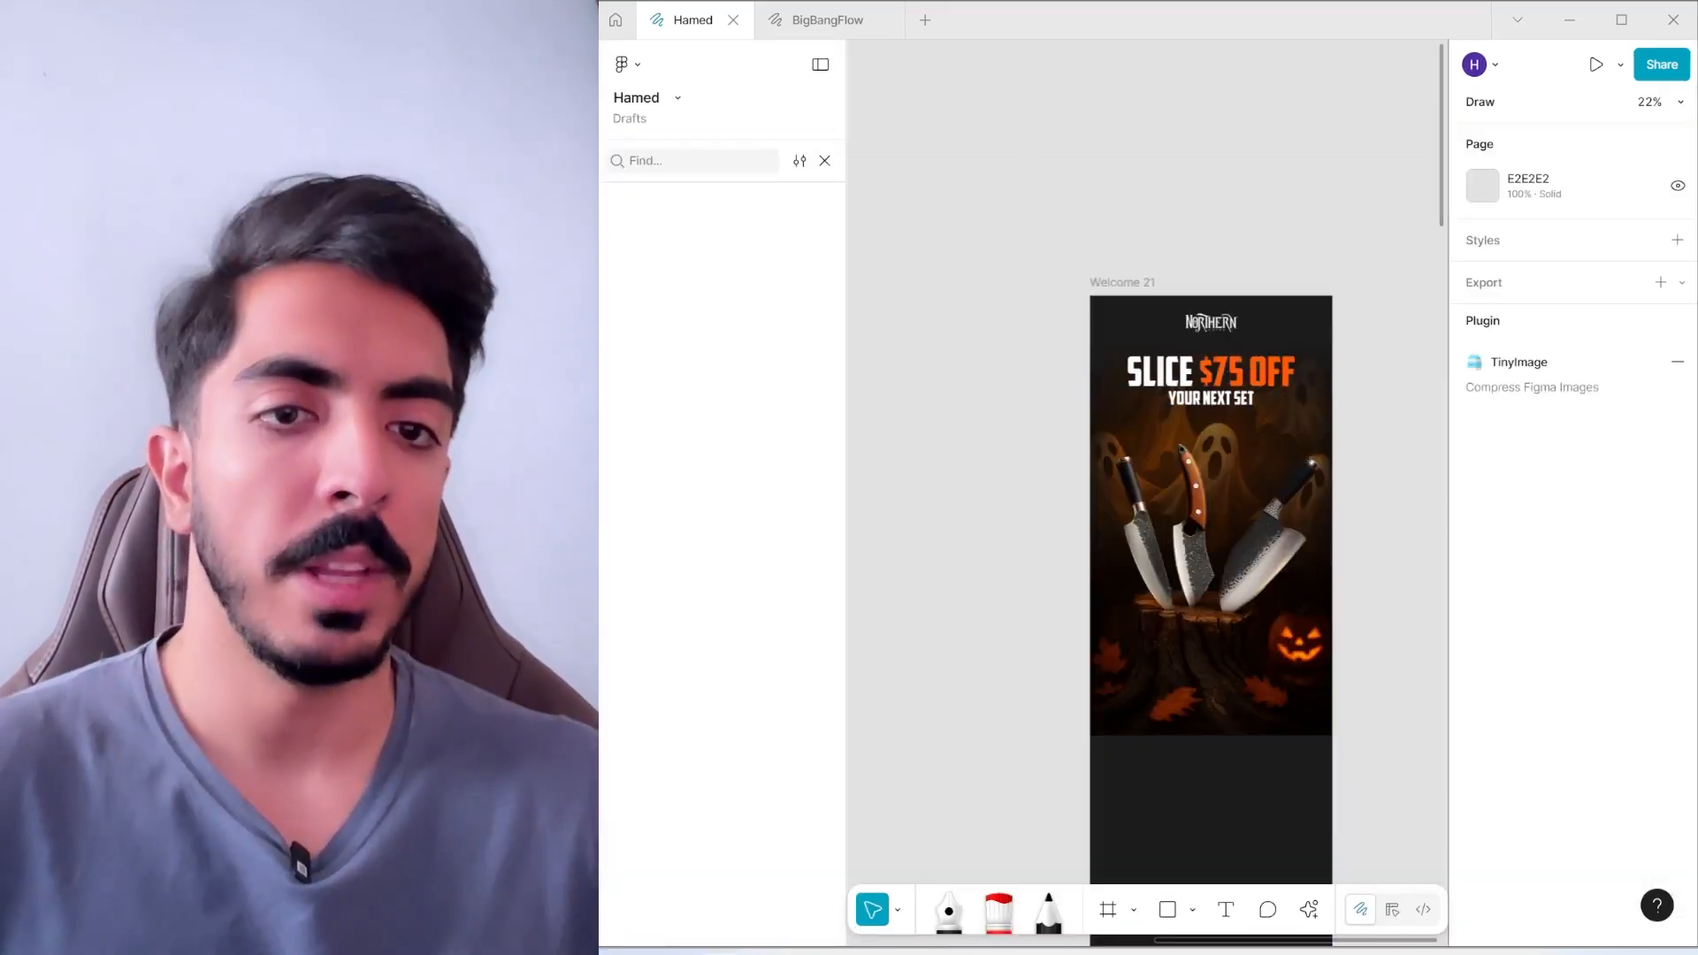
# Import the spider web image "Layer 6 3.png" from the 62 Halloween email design folder, placing it beside the frame's upper-right corner
pyautogui.hotkey('alt', 'Tab')
pyautogui.click(820, 63)
pyautogui.hotkey('alt', 'Tab')
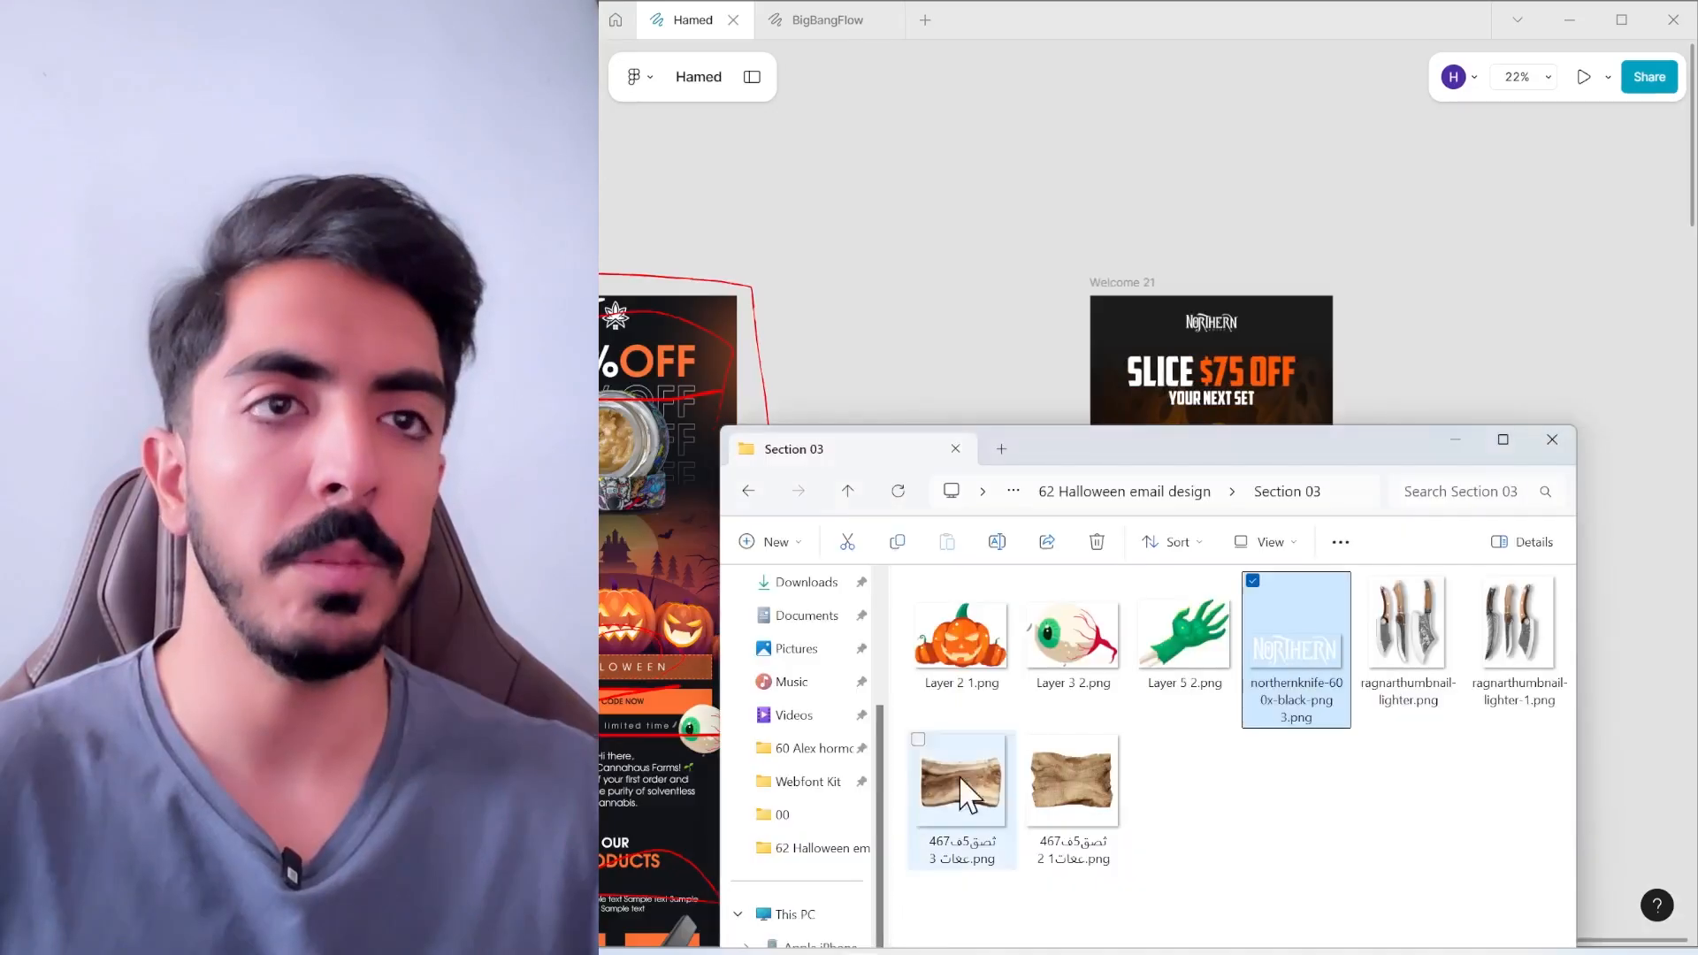
pyautogui.hotkey('alt', 'Up')
pyautogui.doubleClick(990, 663)
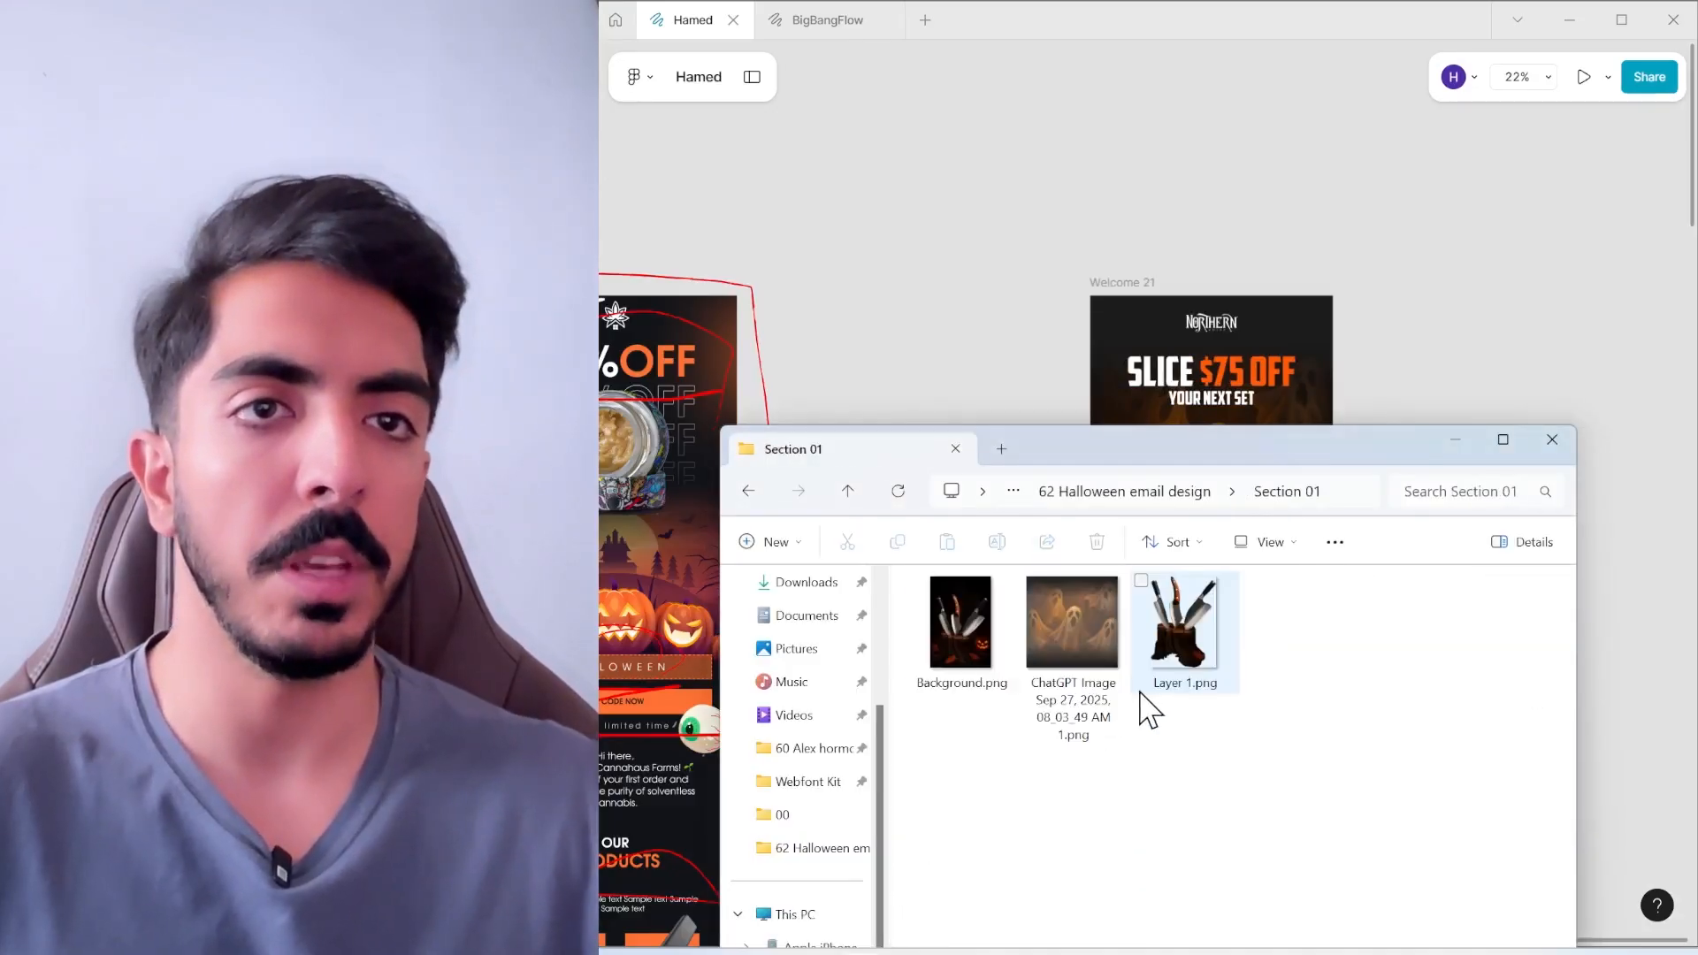
pyautogui.hotkey('alt', 'Left')
pyautogui.click(1428, 677)
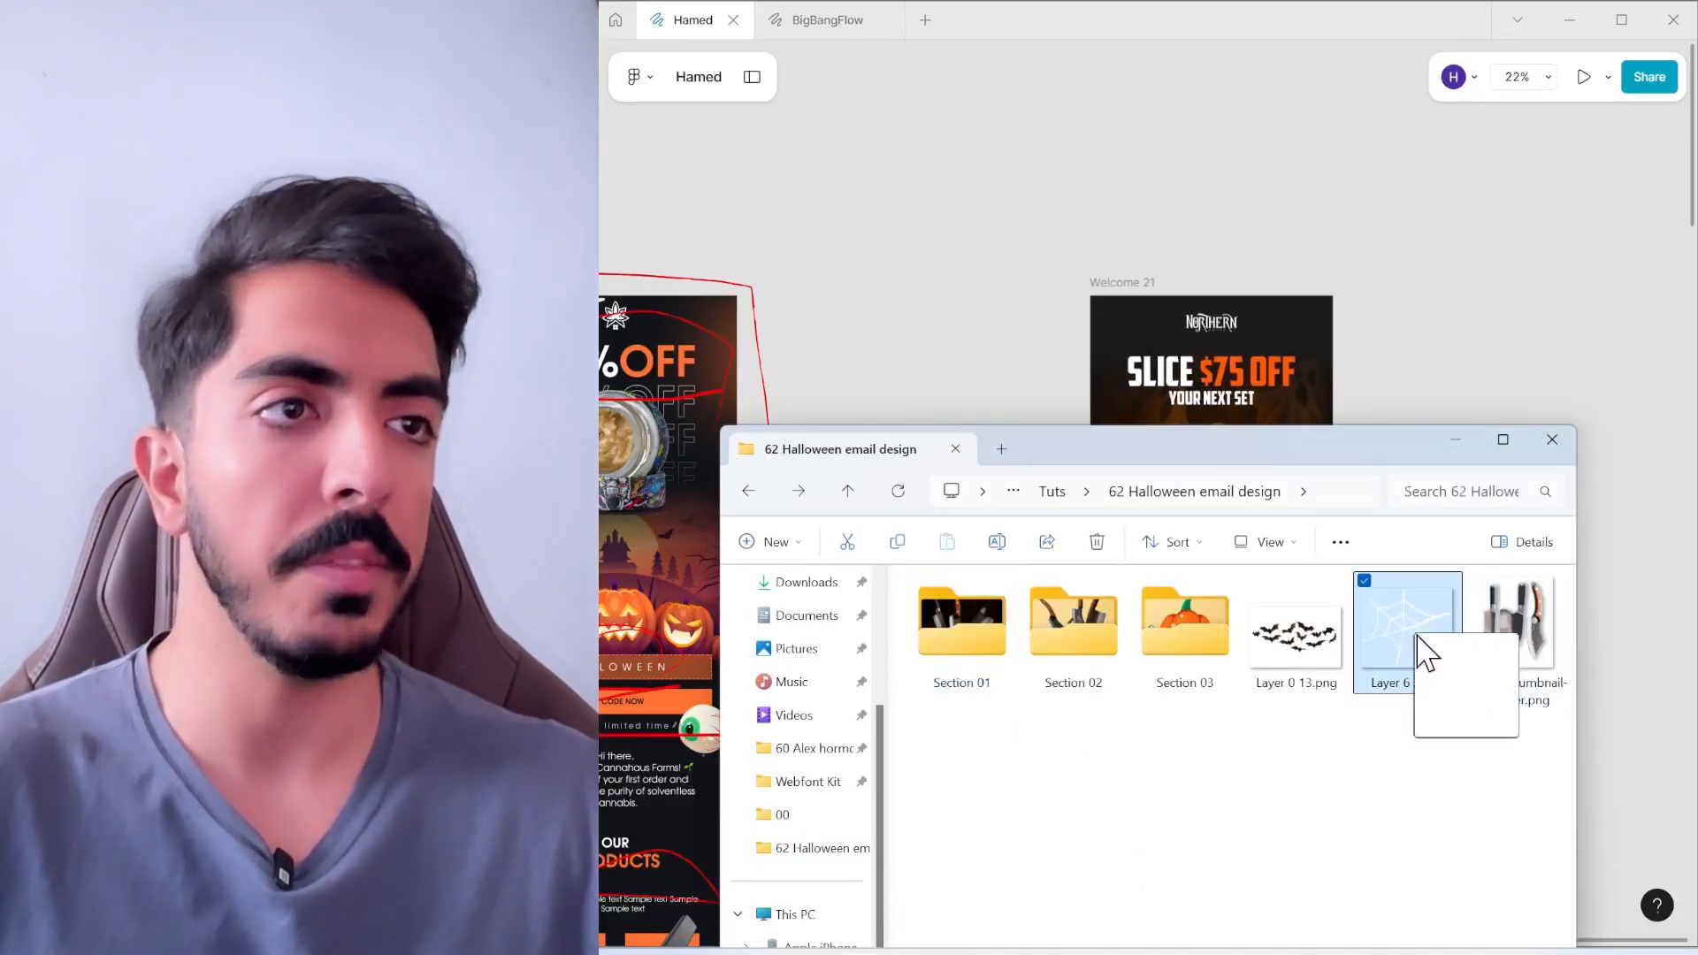
pyautogui.moveTo(1419, 655); pyautogui.dragTo(1380, 350)
# Import the bats image "Layer 0 13.png" from the same folder onto the frame's upper-left corner
pyautogui.hotkey('alt', 'Tab')
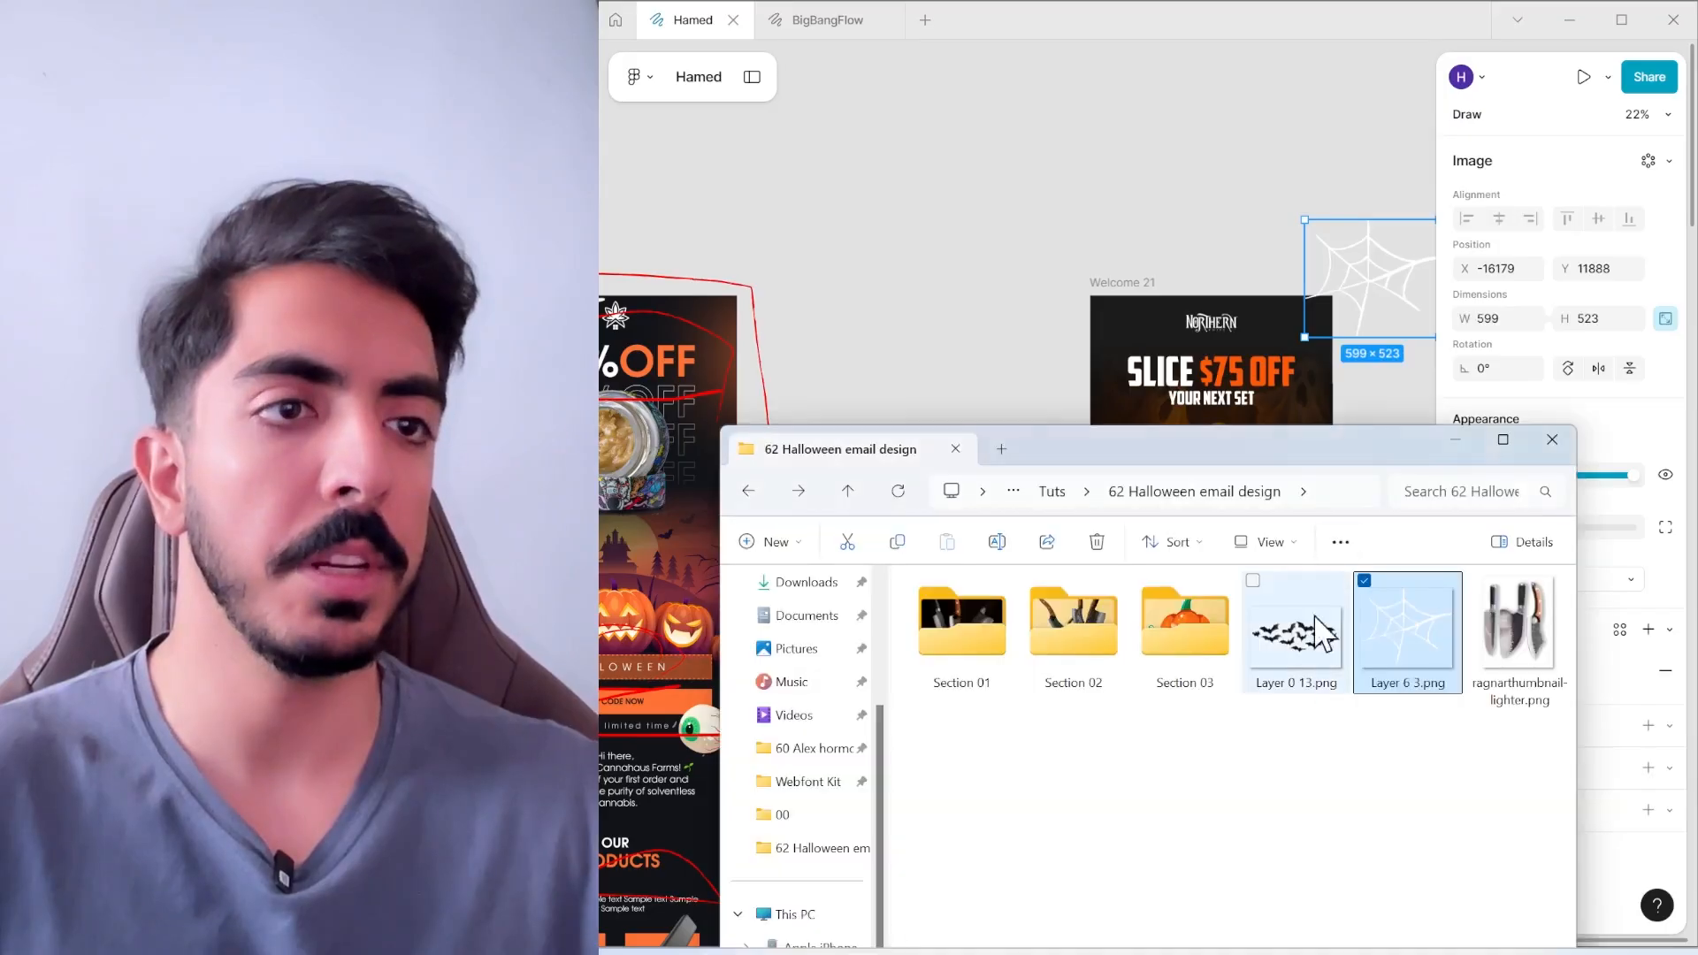
pyautogui.moveTo(1324, 630); pyautogui.dragTo(1135, 392)
pyautogui.scroll(3, 949, 349)
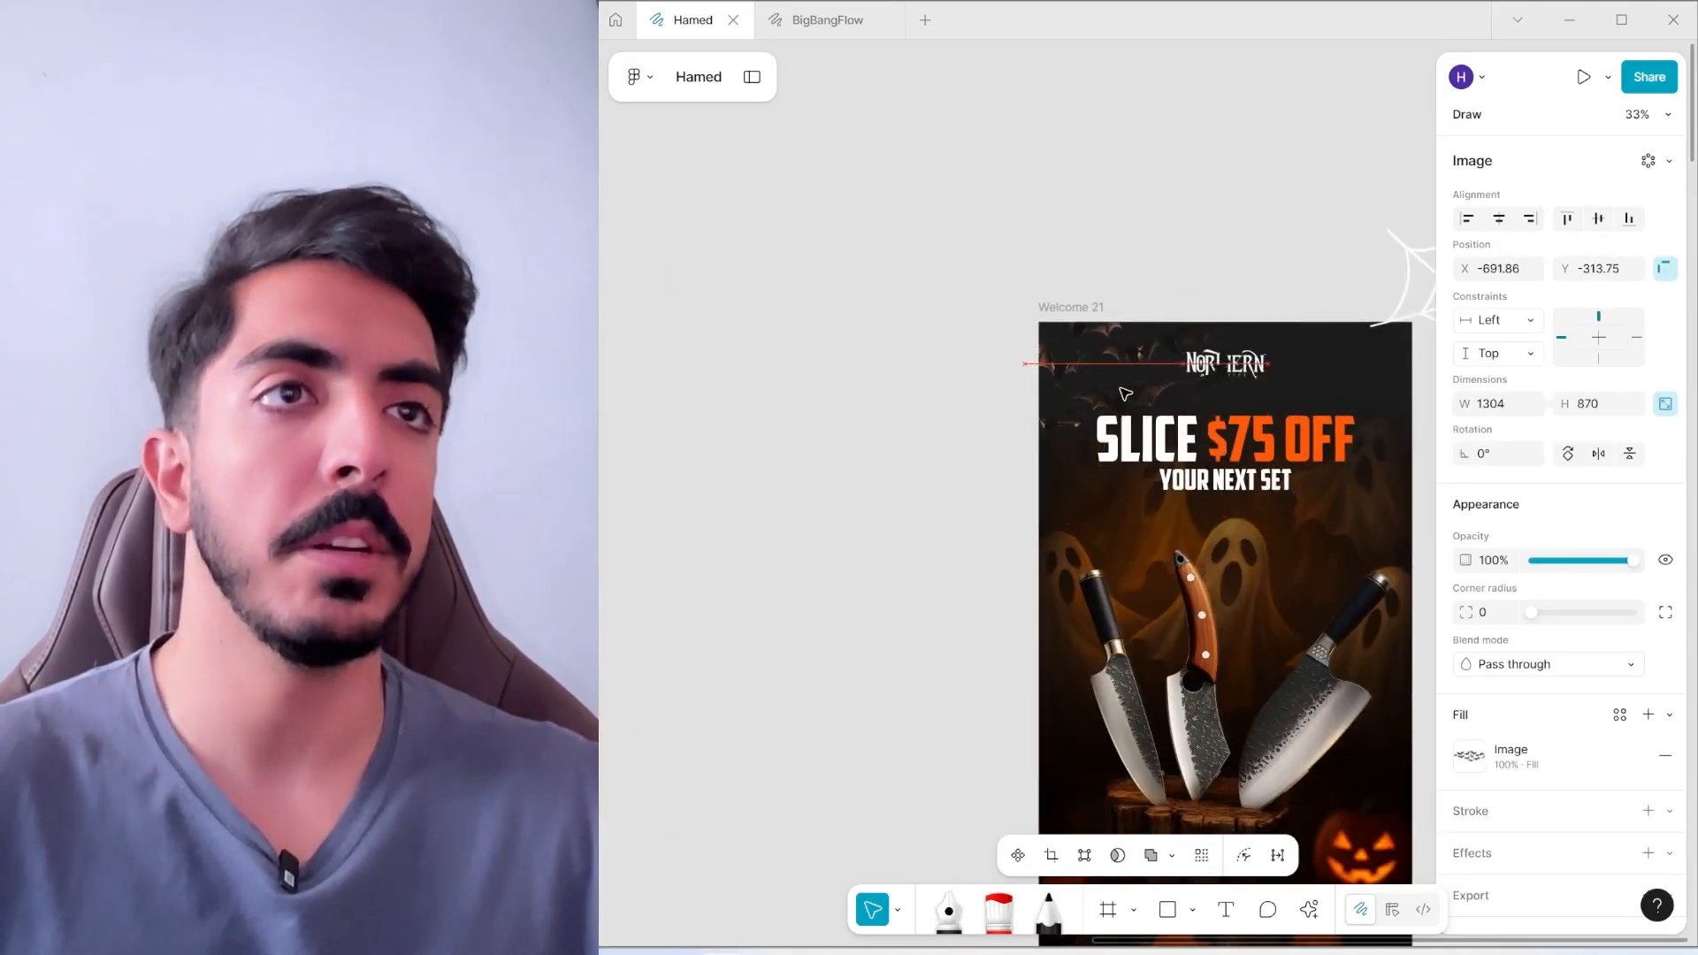
pyautogui.moveTo(1126, 393); pyautogui.dragTo(1126, 394)
# Move the spider web into the frame's upper-right corner and send it behind the headline
pyautogui.moveTo(1411, 276); pyautogui.dragTo(1249, 327)
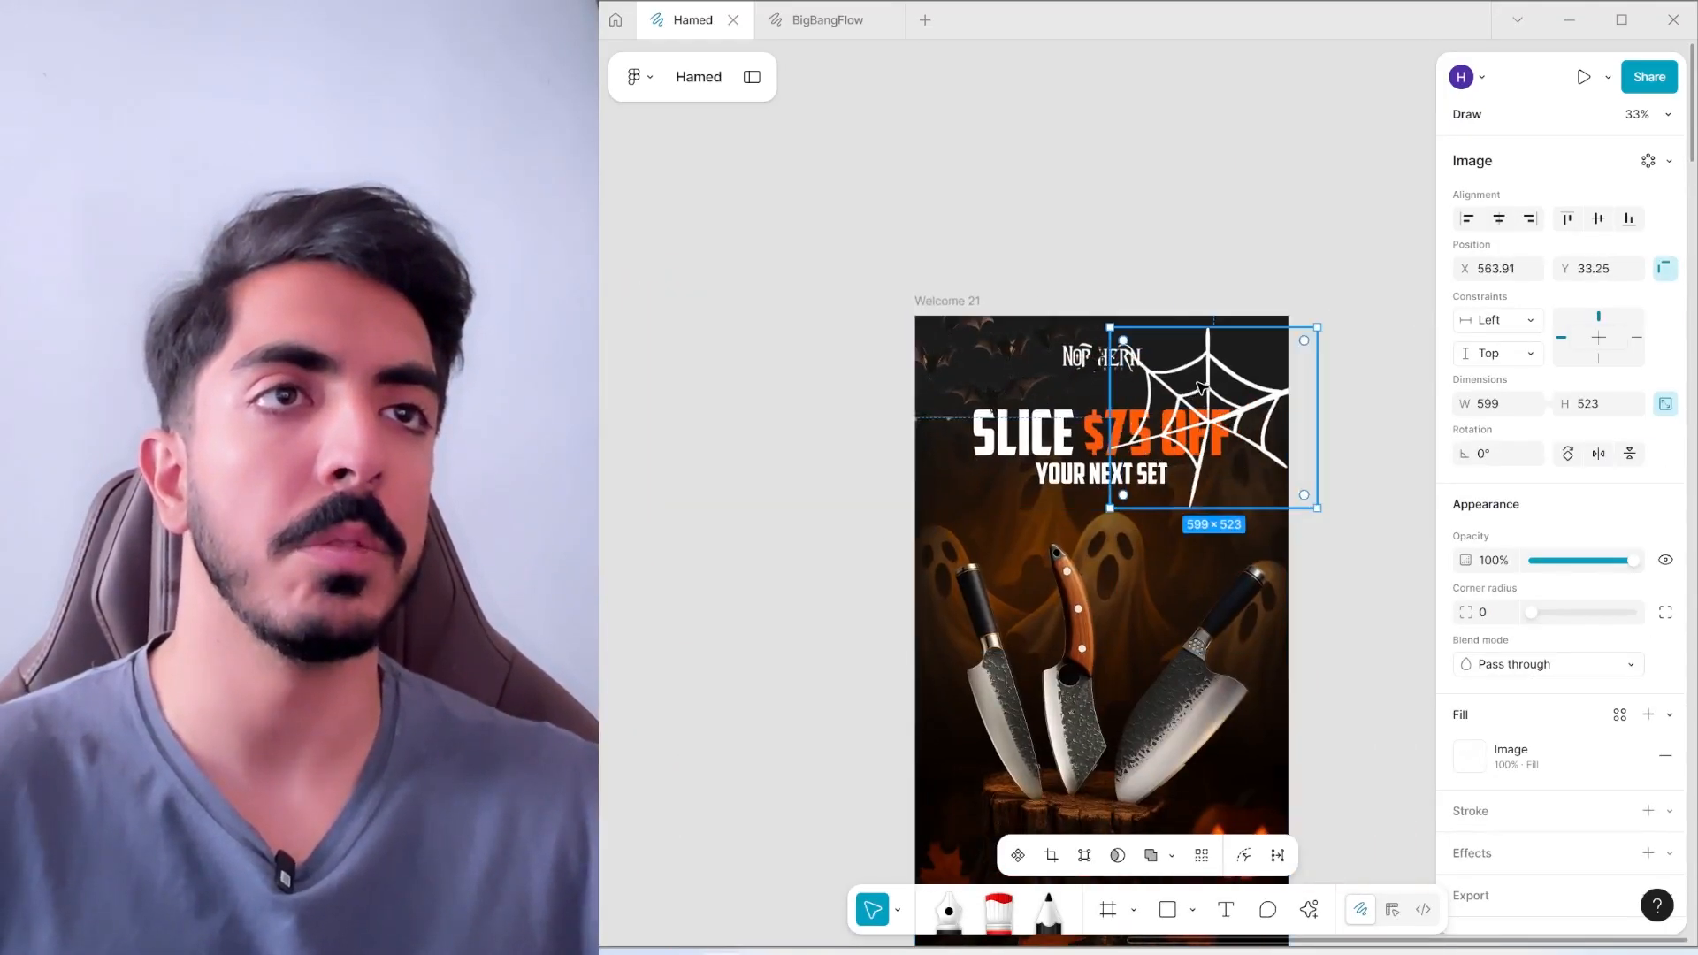
pyautogui.scroll(3, 1194, 390)
pyautogui.press('[')
pyautogui.moveTo(1112, 520); pyautogui.dragTo(1163, 479)
pyautogui.click(1312, 163)
pyautogui.scroll(-4, 1091, 345)
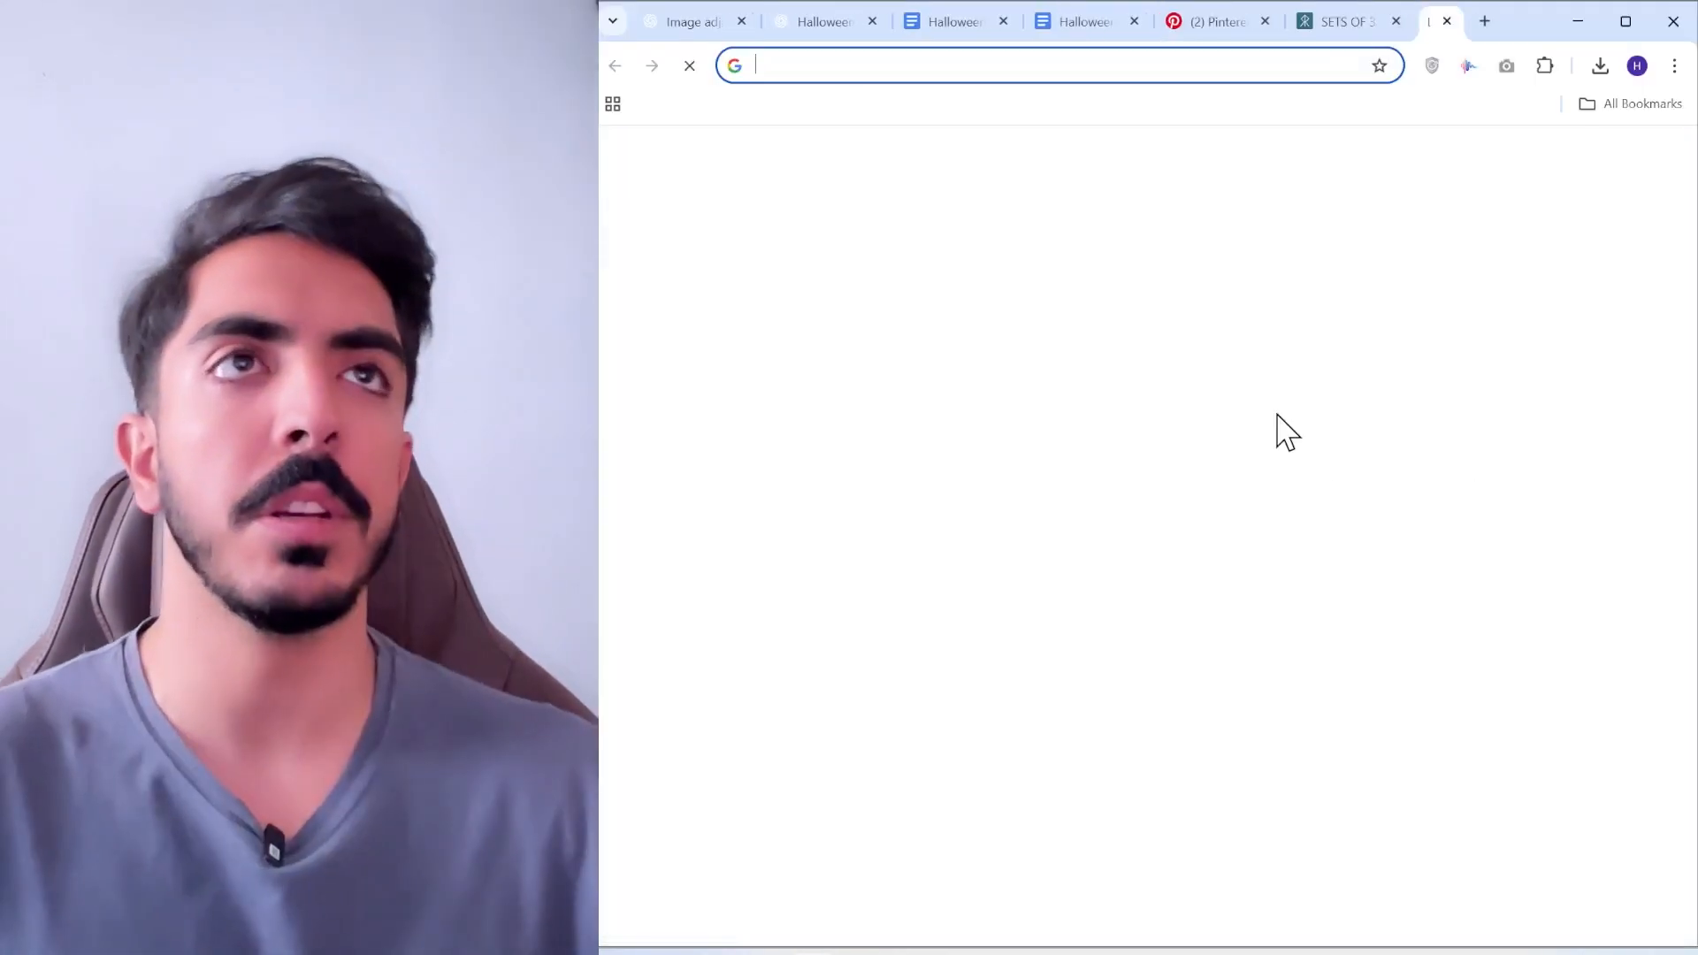
# Search Freepik for "halloween elements" and look through the images for suitable decorations
pyautogui.write('freepik.com')
pyautogui.press('Return')
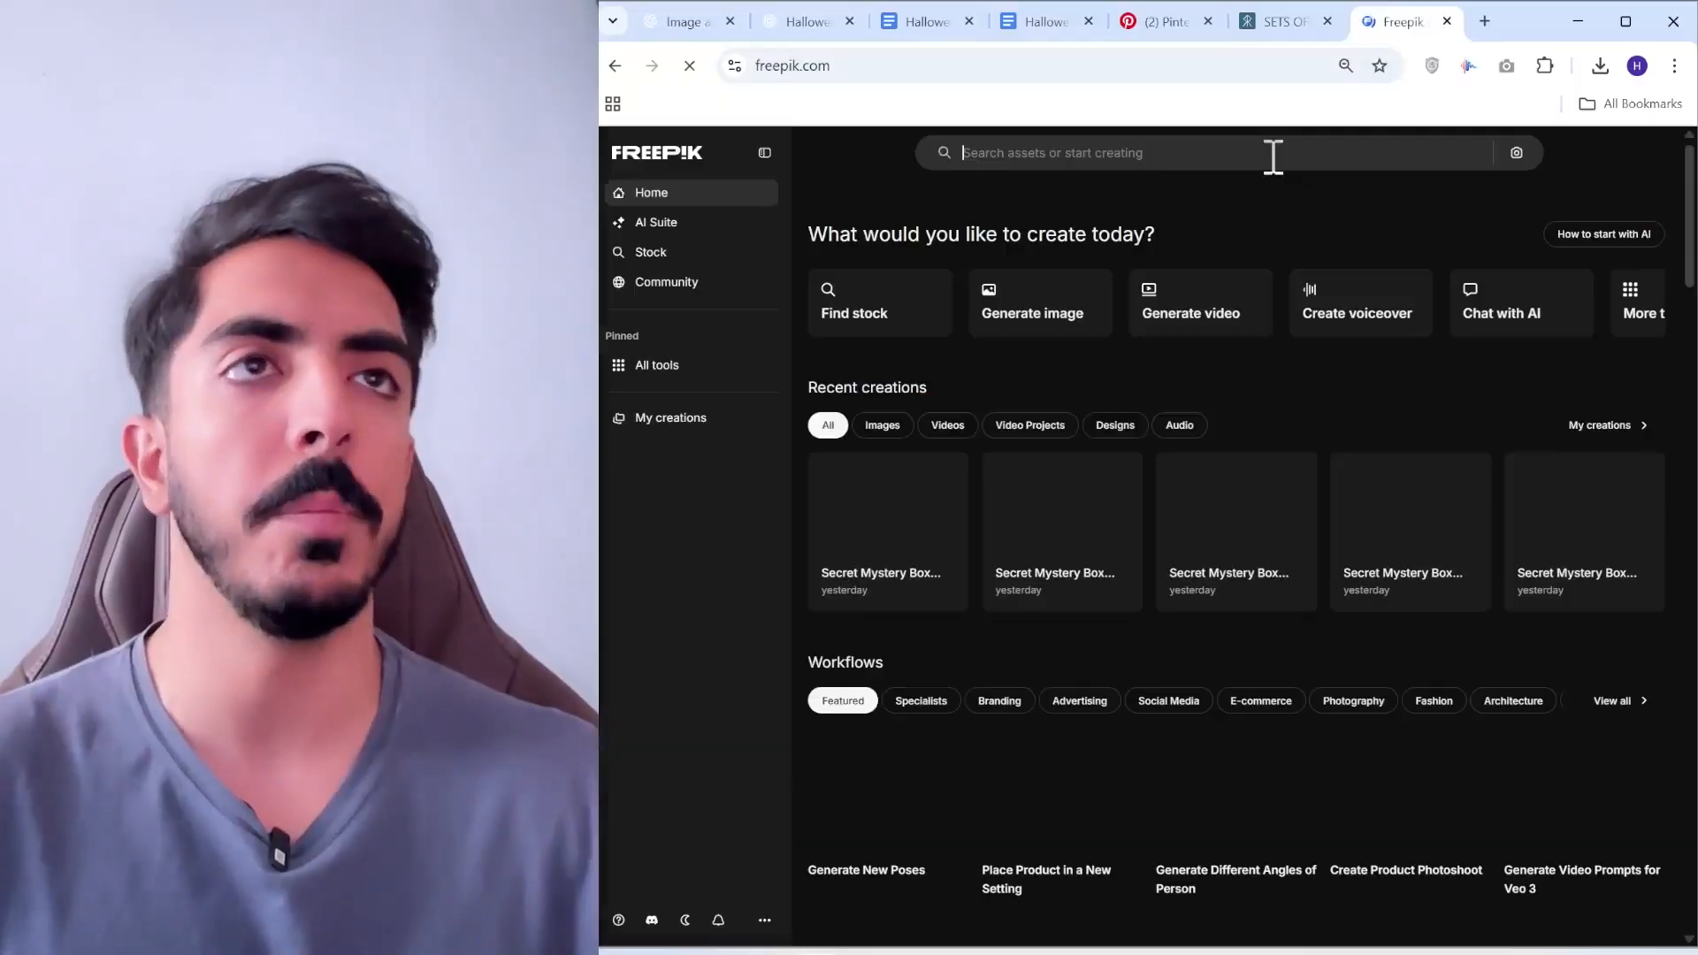
pyautogui.click(1166, 156)
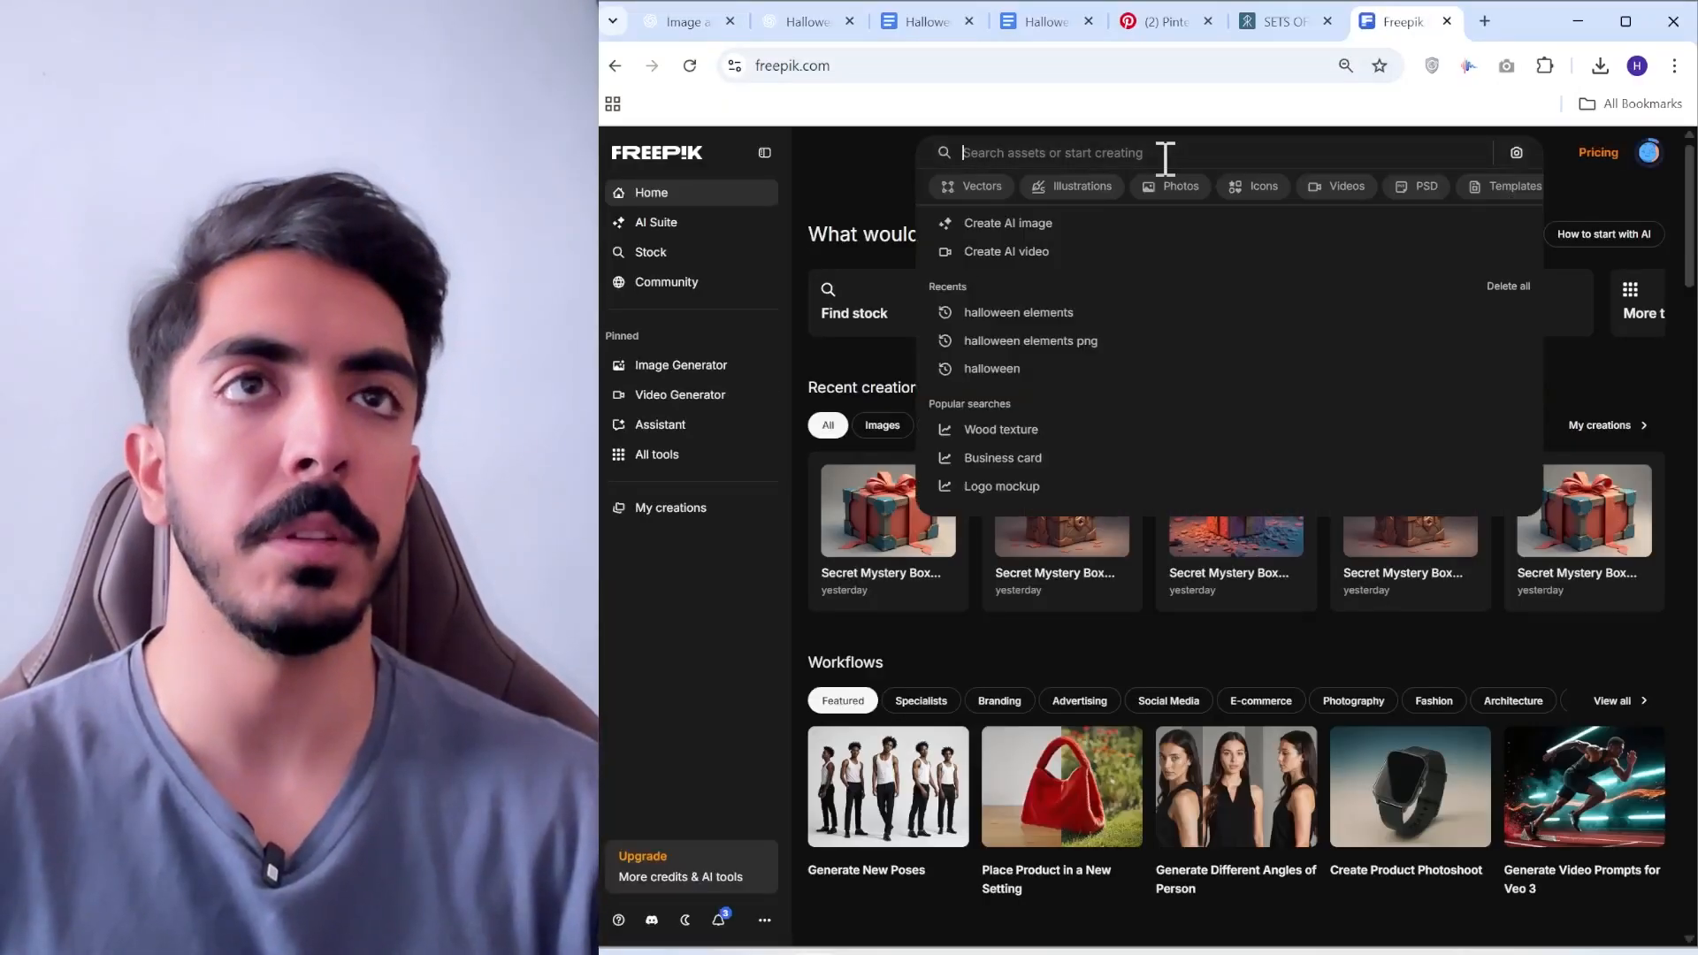
pyautogui.write('halloween elements')
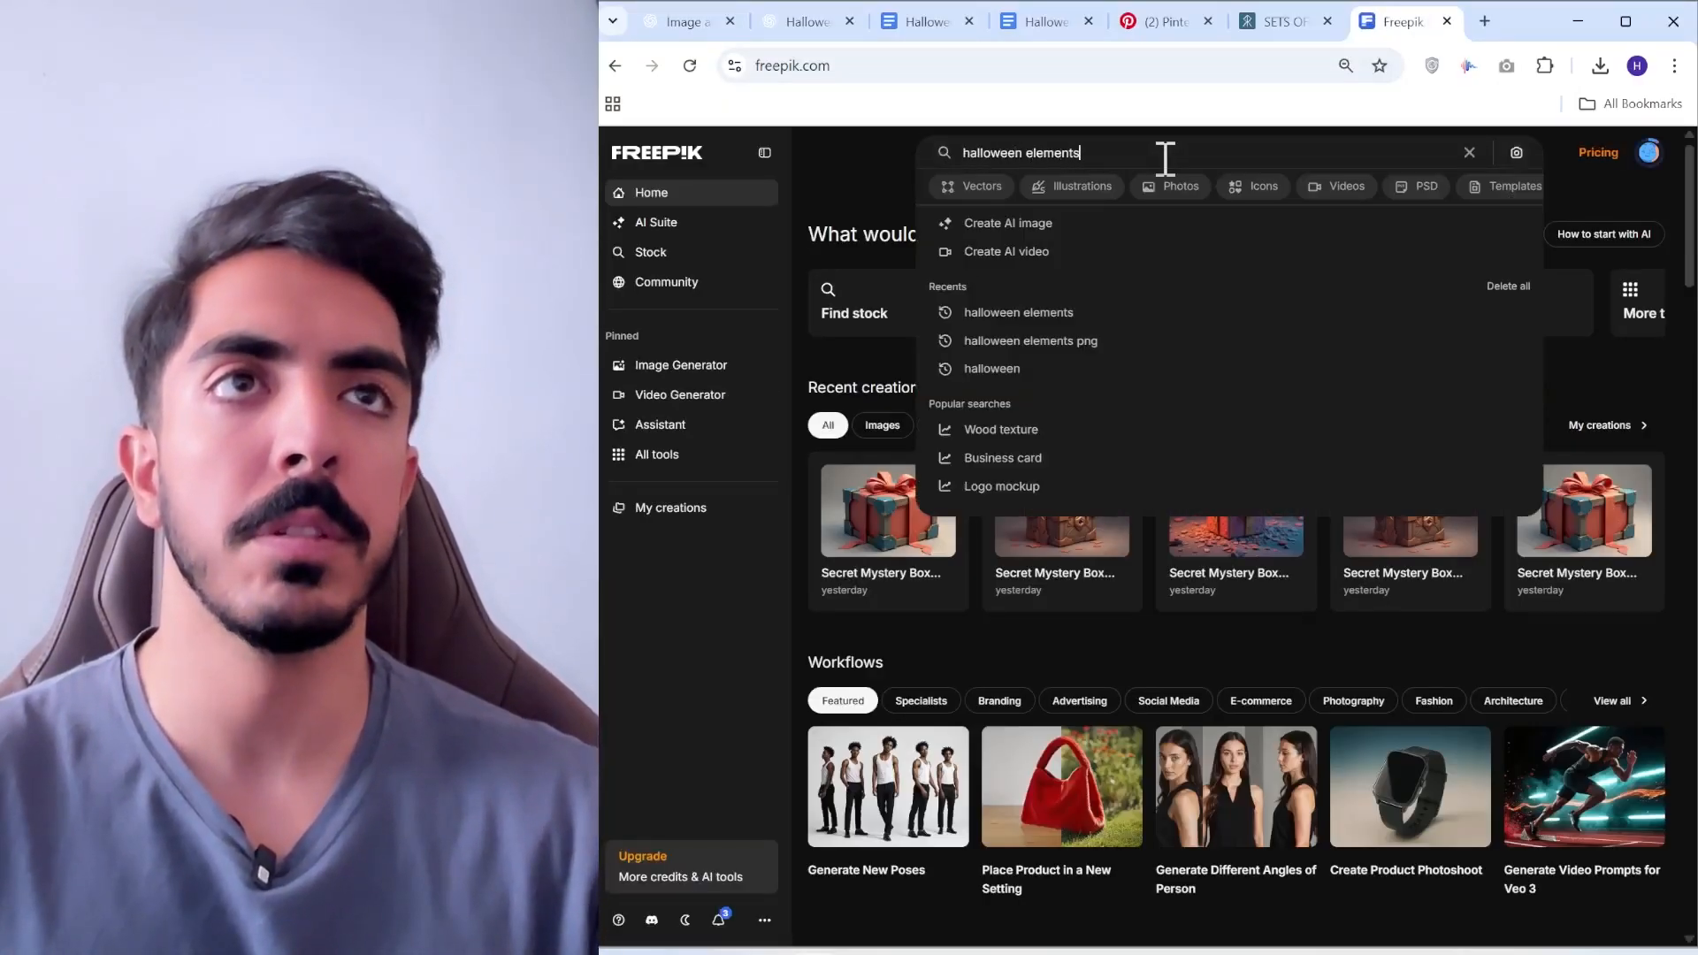
pyautogui.press('Return')
pyautogui.scroll(-3, 1443, 566)
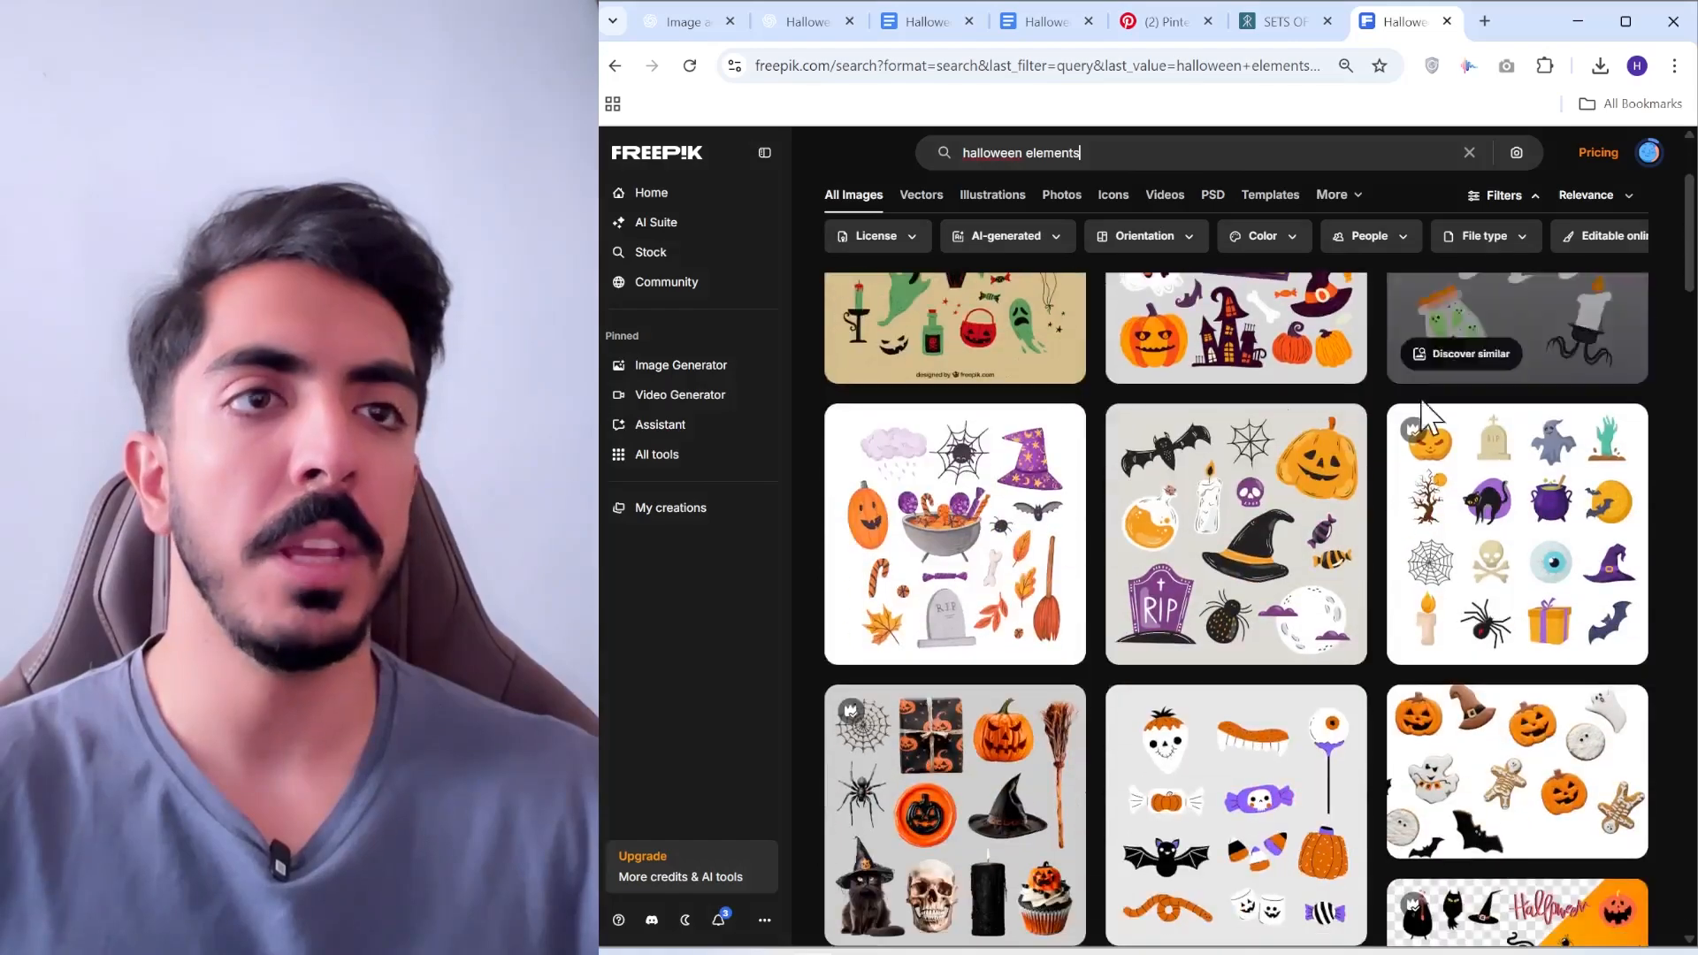
pyautogui.scroll(-17, 1451, 548)
pyautogui.scroll(13, 1504, 447)
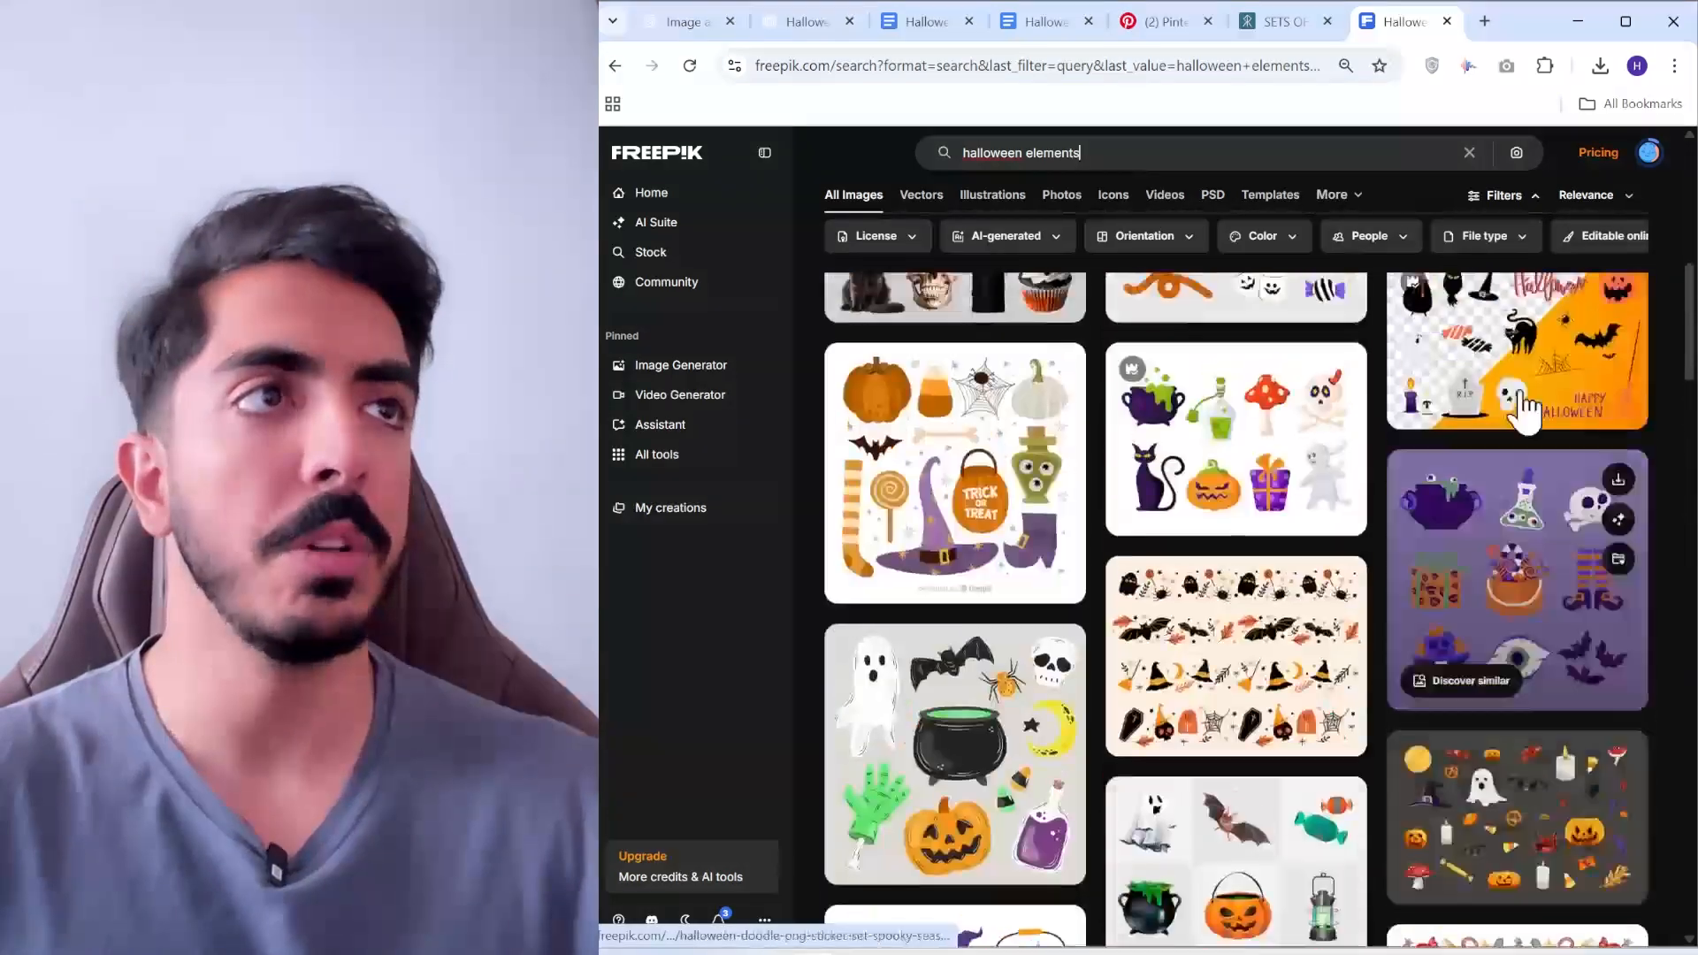
pyautogui.click(1577, 23)
# Position the bats image over the frame's upper-left corner at X -703.87 and Y -313.75
pyautogui.scroll(-3, 1170, 397)
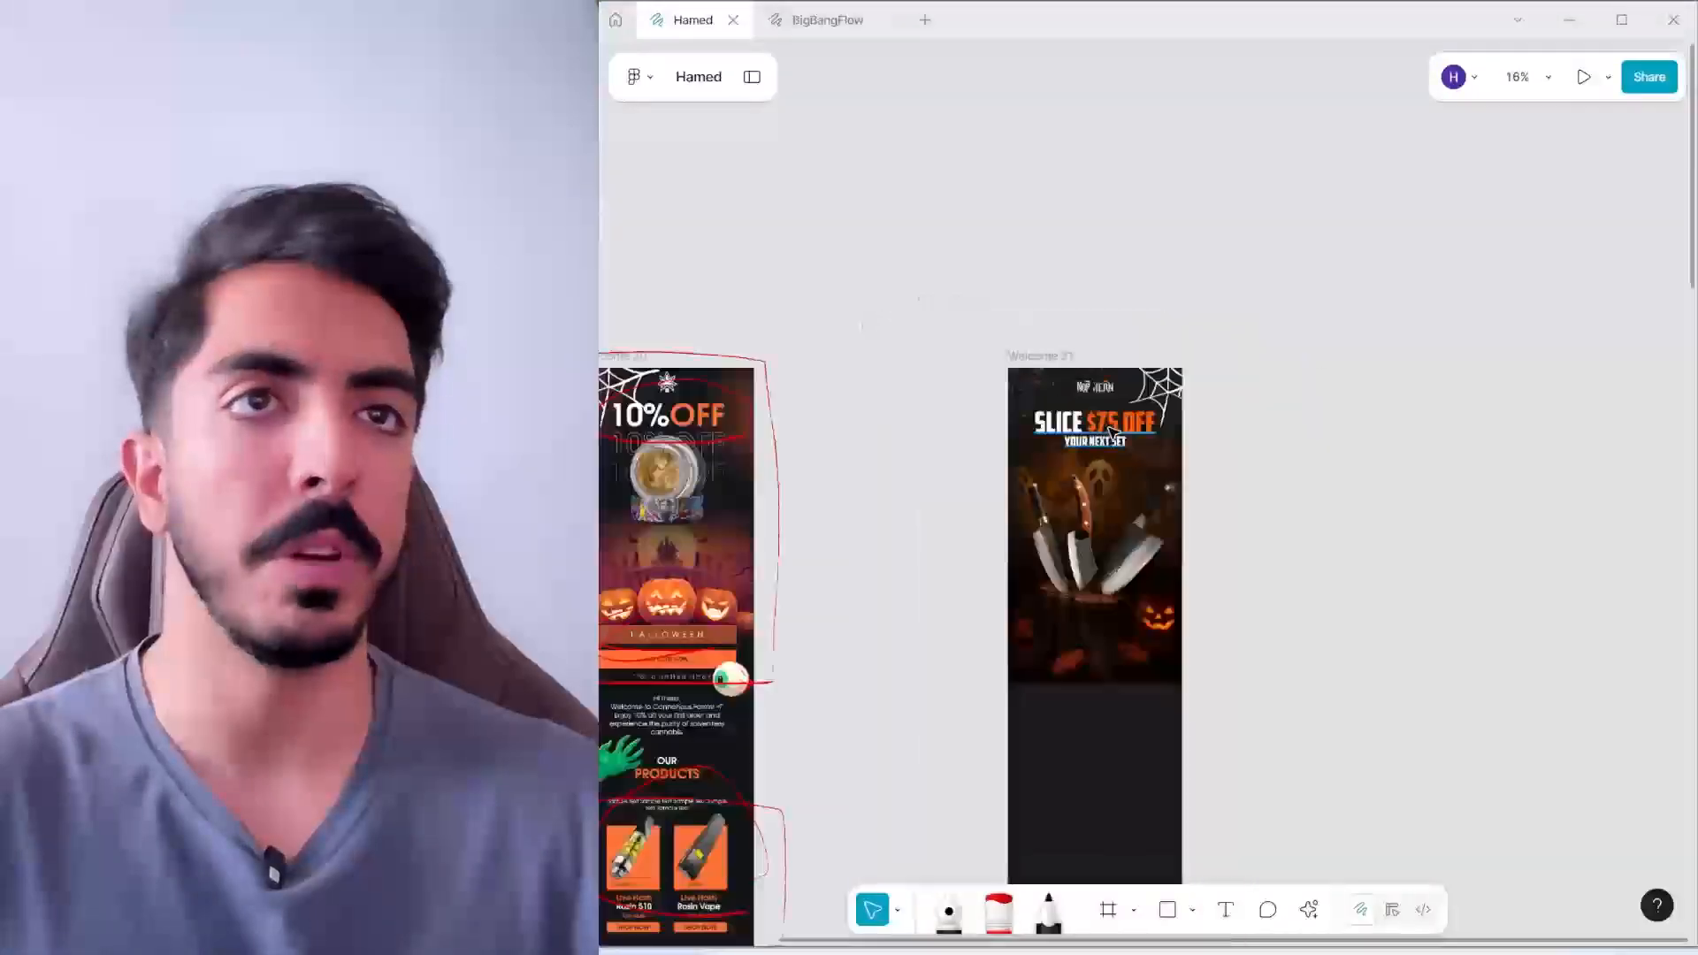
pyautogui.scroll(6, 1114, 411)
pyautogui.click(1093, 405)
pyautogui.scroll(-5, 1089, 396)
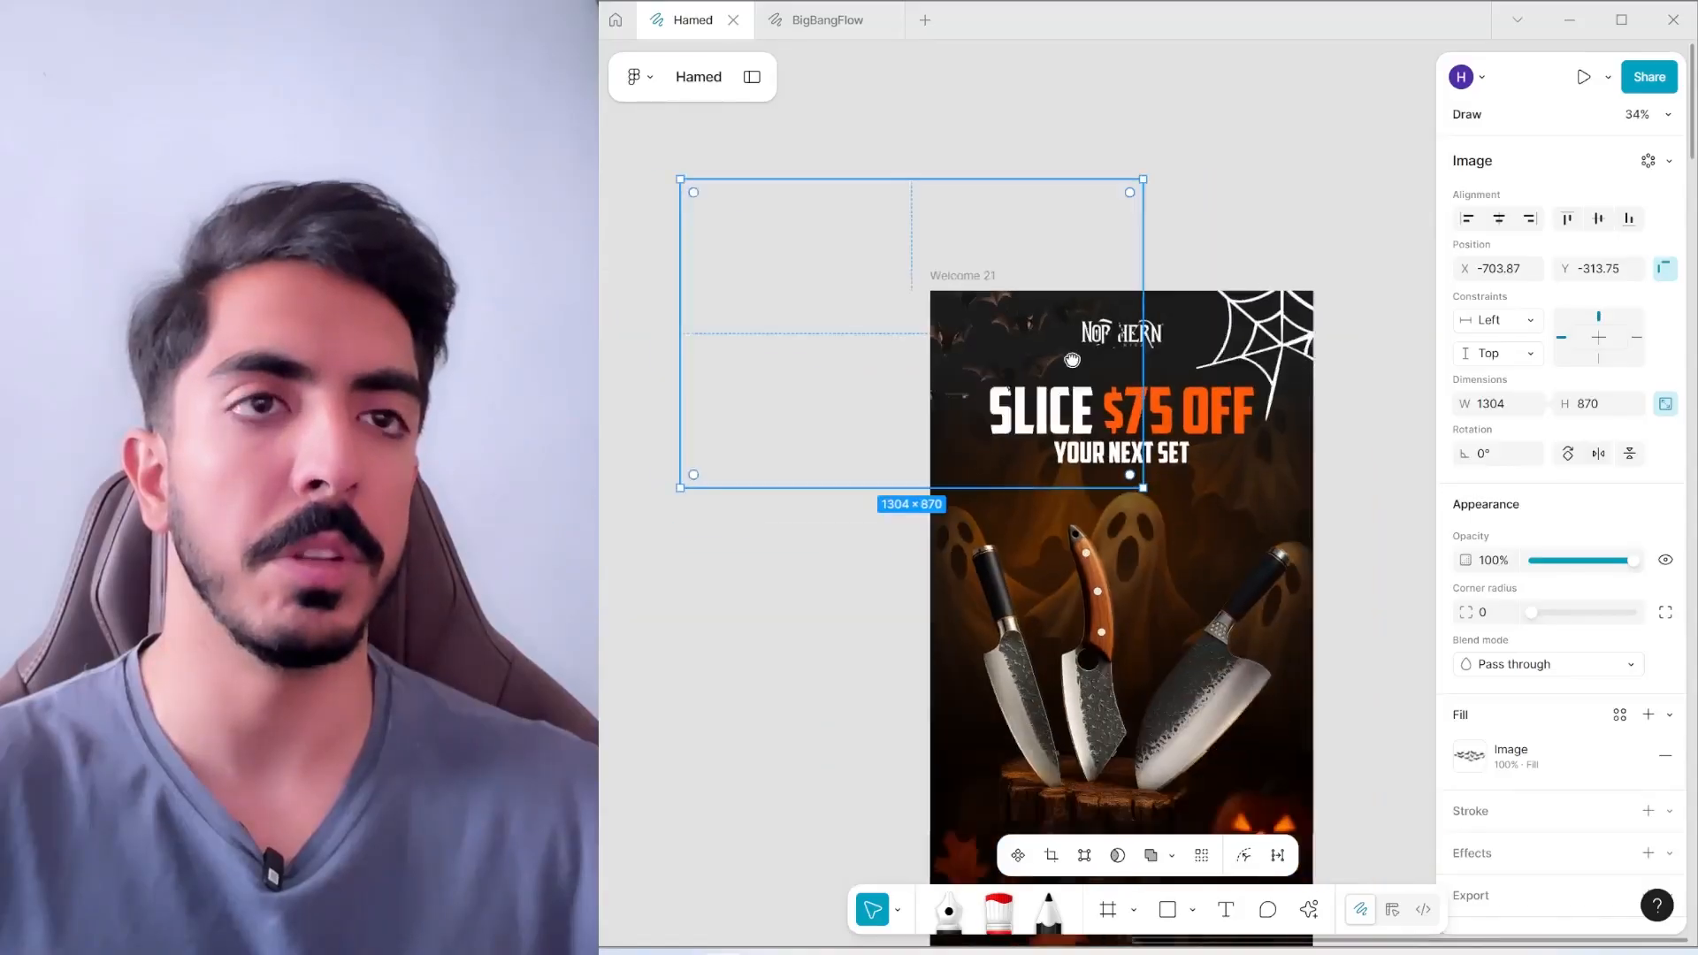
pyautogui.moveTo(1073, 359); pyautogui.dragTo(926, 260)
pyautogui.click(1207, 213)
pyautogui.scroll(-3, 1128, 407)
pyautogui.moveTo(1127, 407); pyautogui.dragTo(1201, 208)
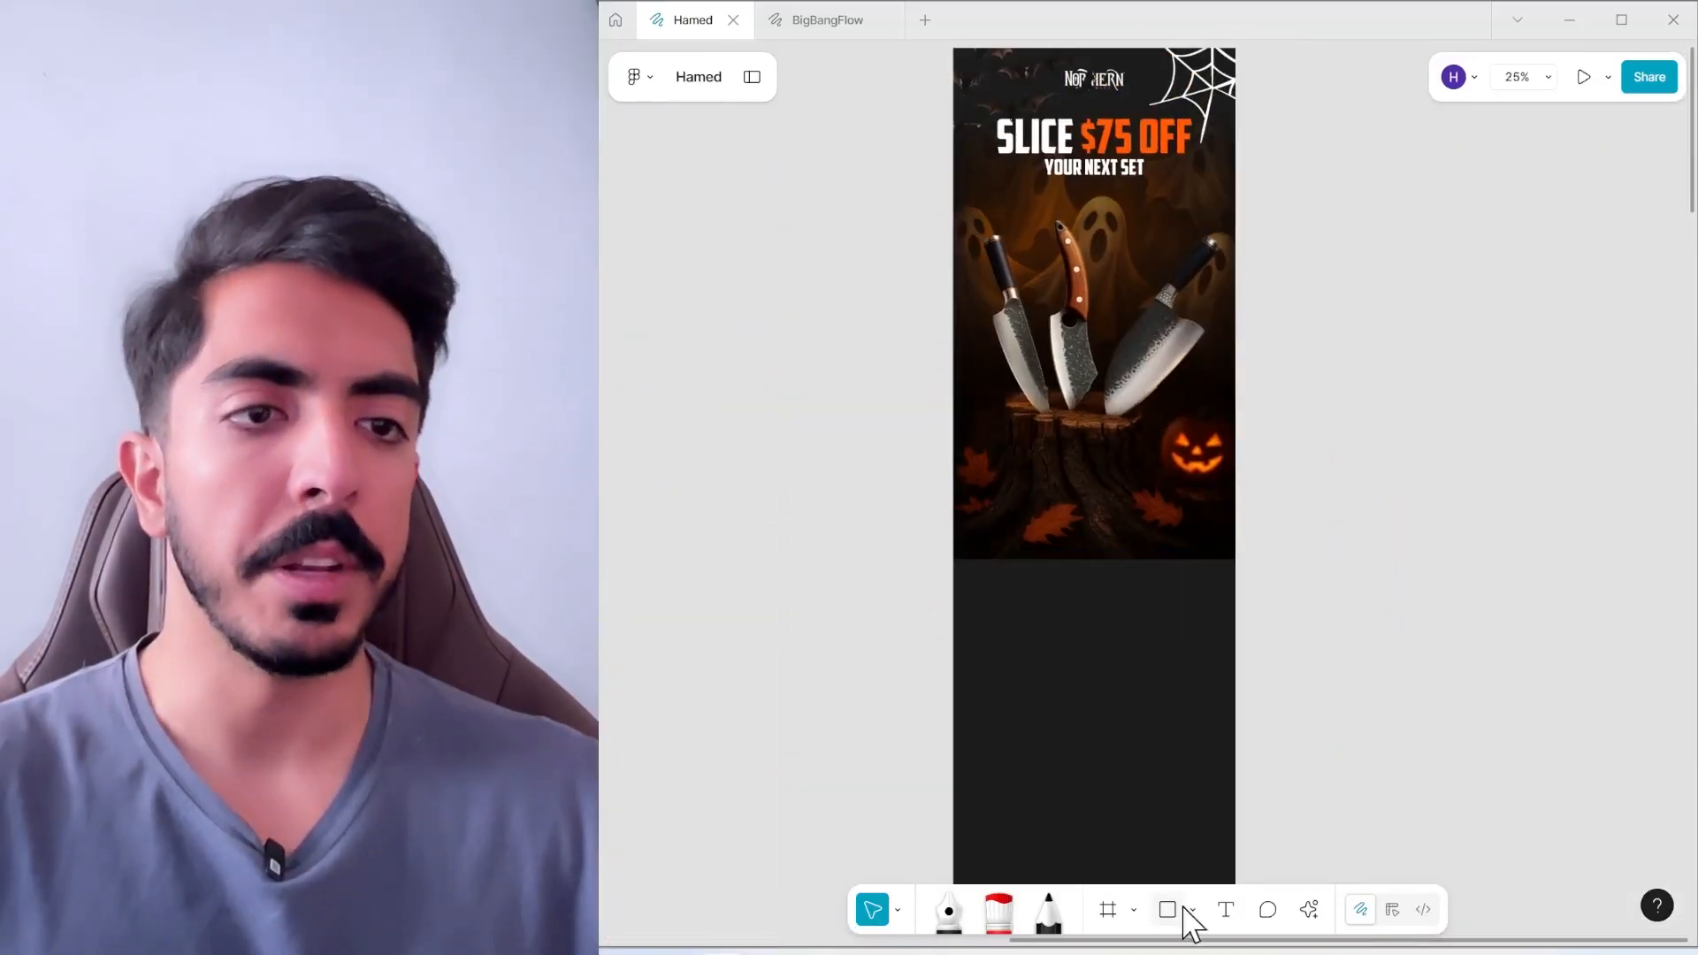
# Draw a full-width rectangle of 1080 × 255.68 across the hero image's lower edge and give it a linear gradient fill
pyautogui.scroll(2, 1235, 514)
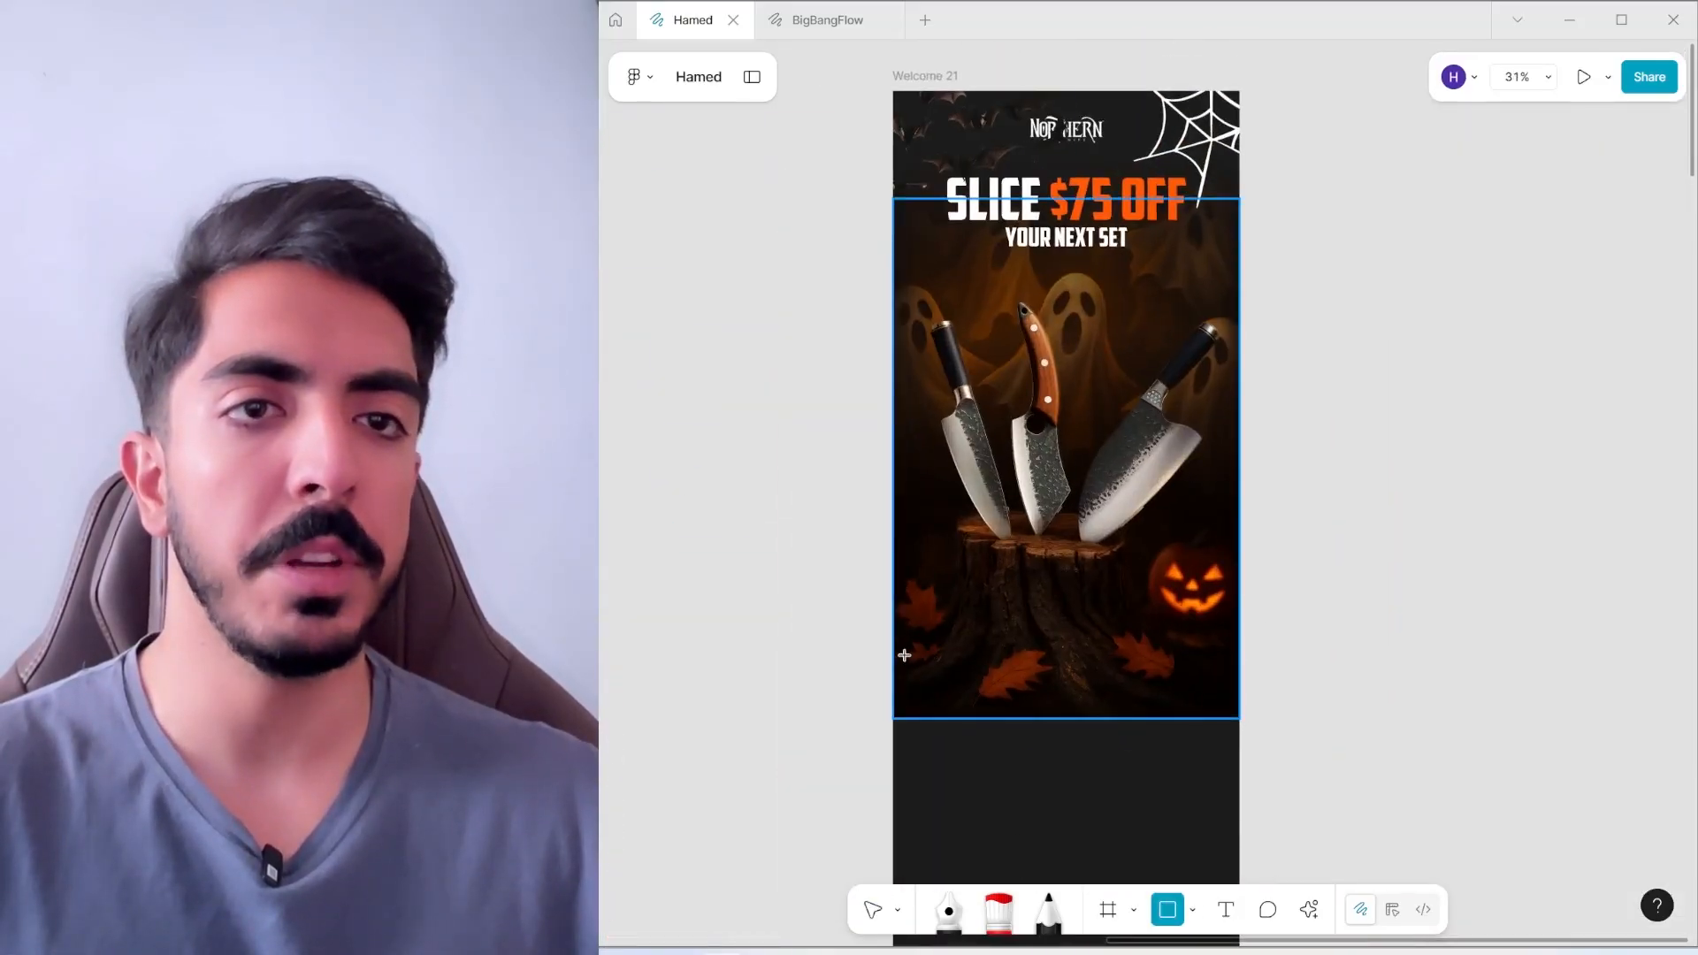
pyautogui.moveTo(904, 655); pyautogui.dragTo(1239, 718)
pyautogui.click(1469, 756)
pyautogui.click(1236, 427)
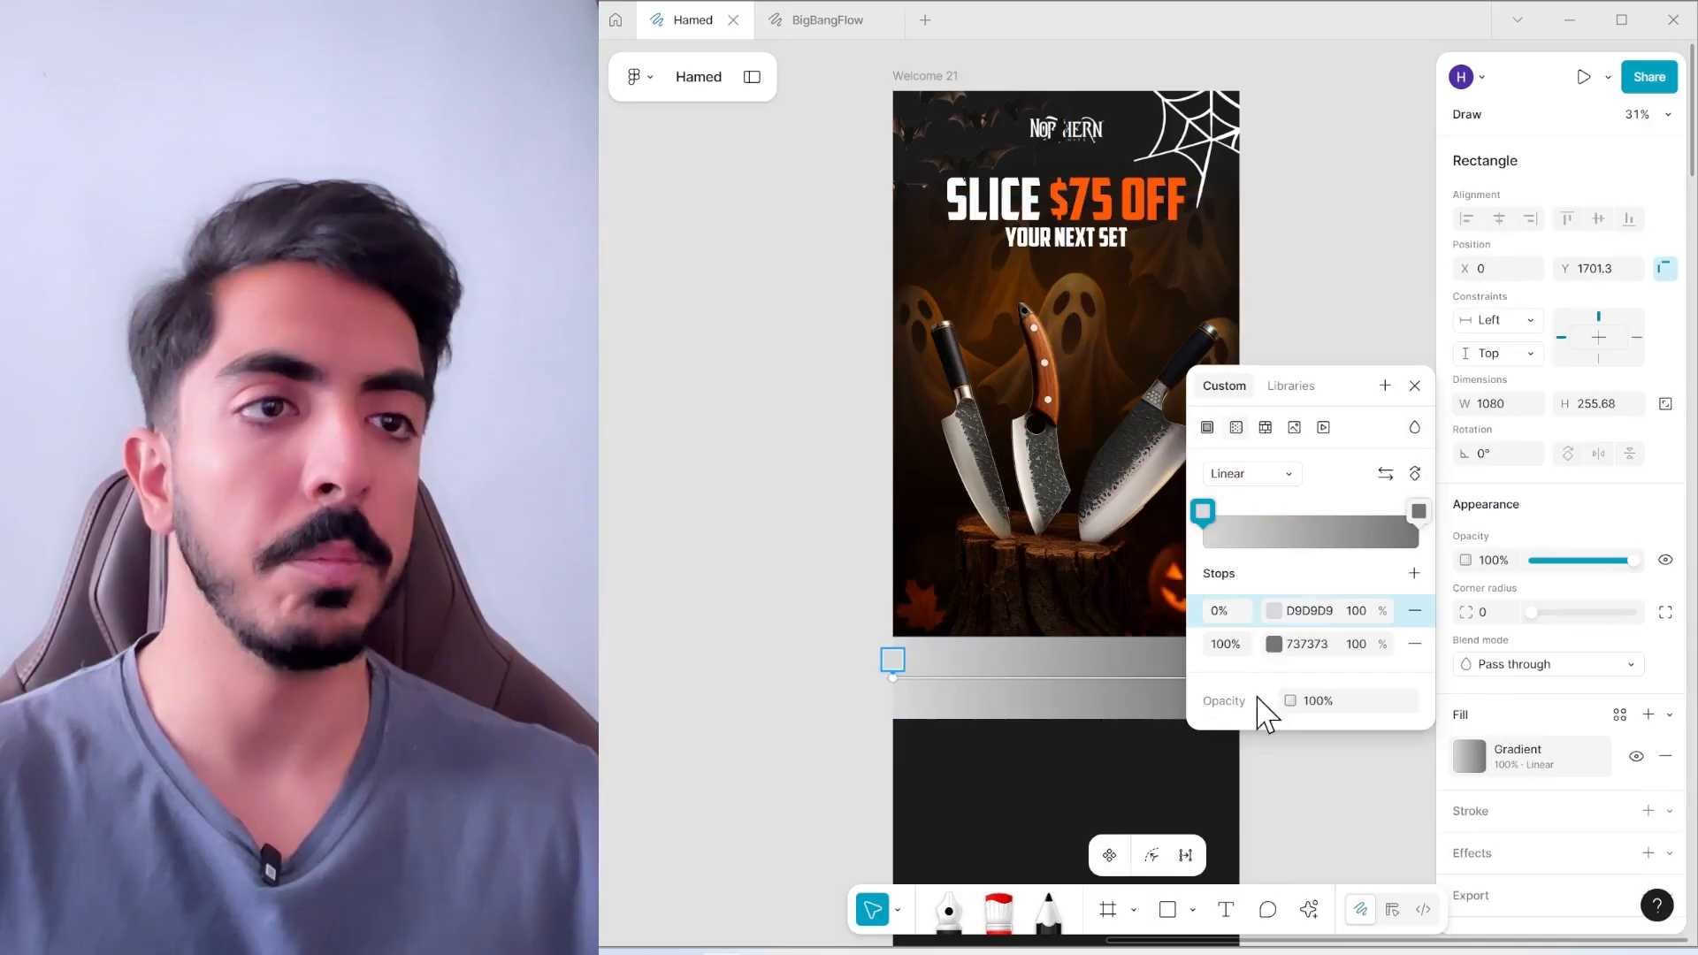
# Set both of the rectangle's gradient stops to 1C1C1C and make the end stop fully transparent at 0%
pyautogui.click(1274, 610)
pyautogui.click(1273, 644)
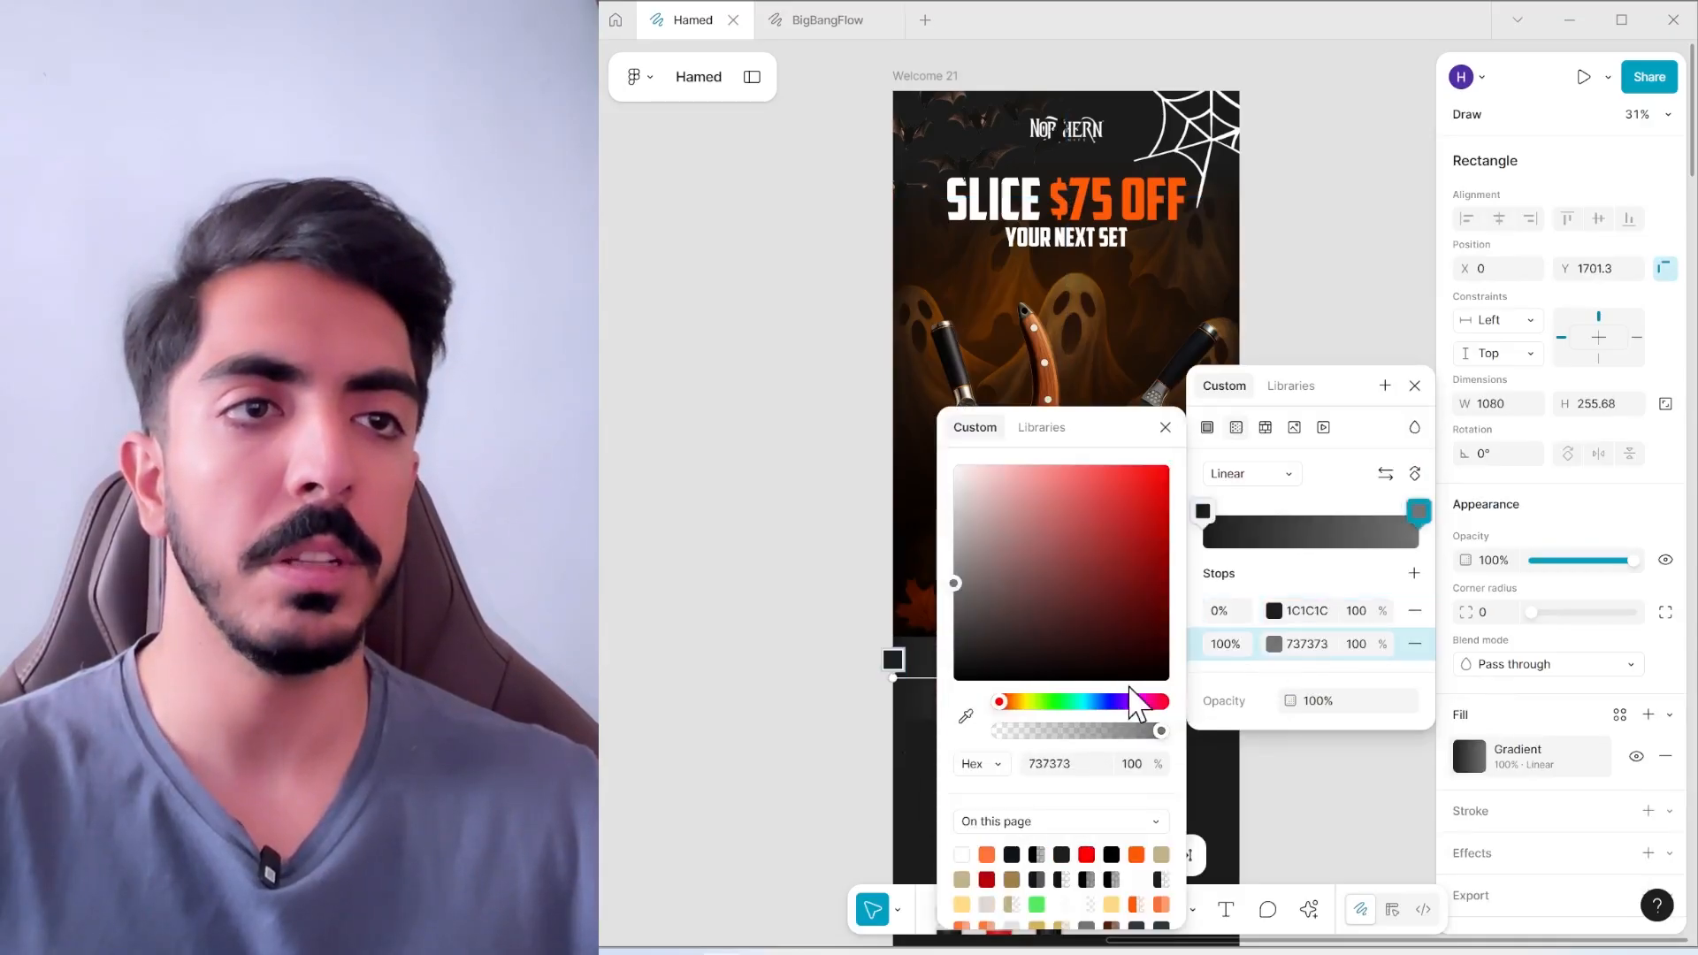
pyautogui.click(969, 717)
pyautogui.click(920, 750)
pyautogui.moveTo(837, 584); pyautogui.dragTo(762, 368)
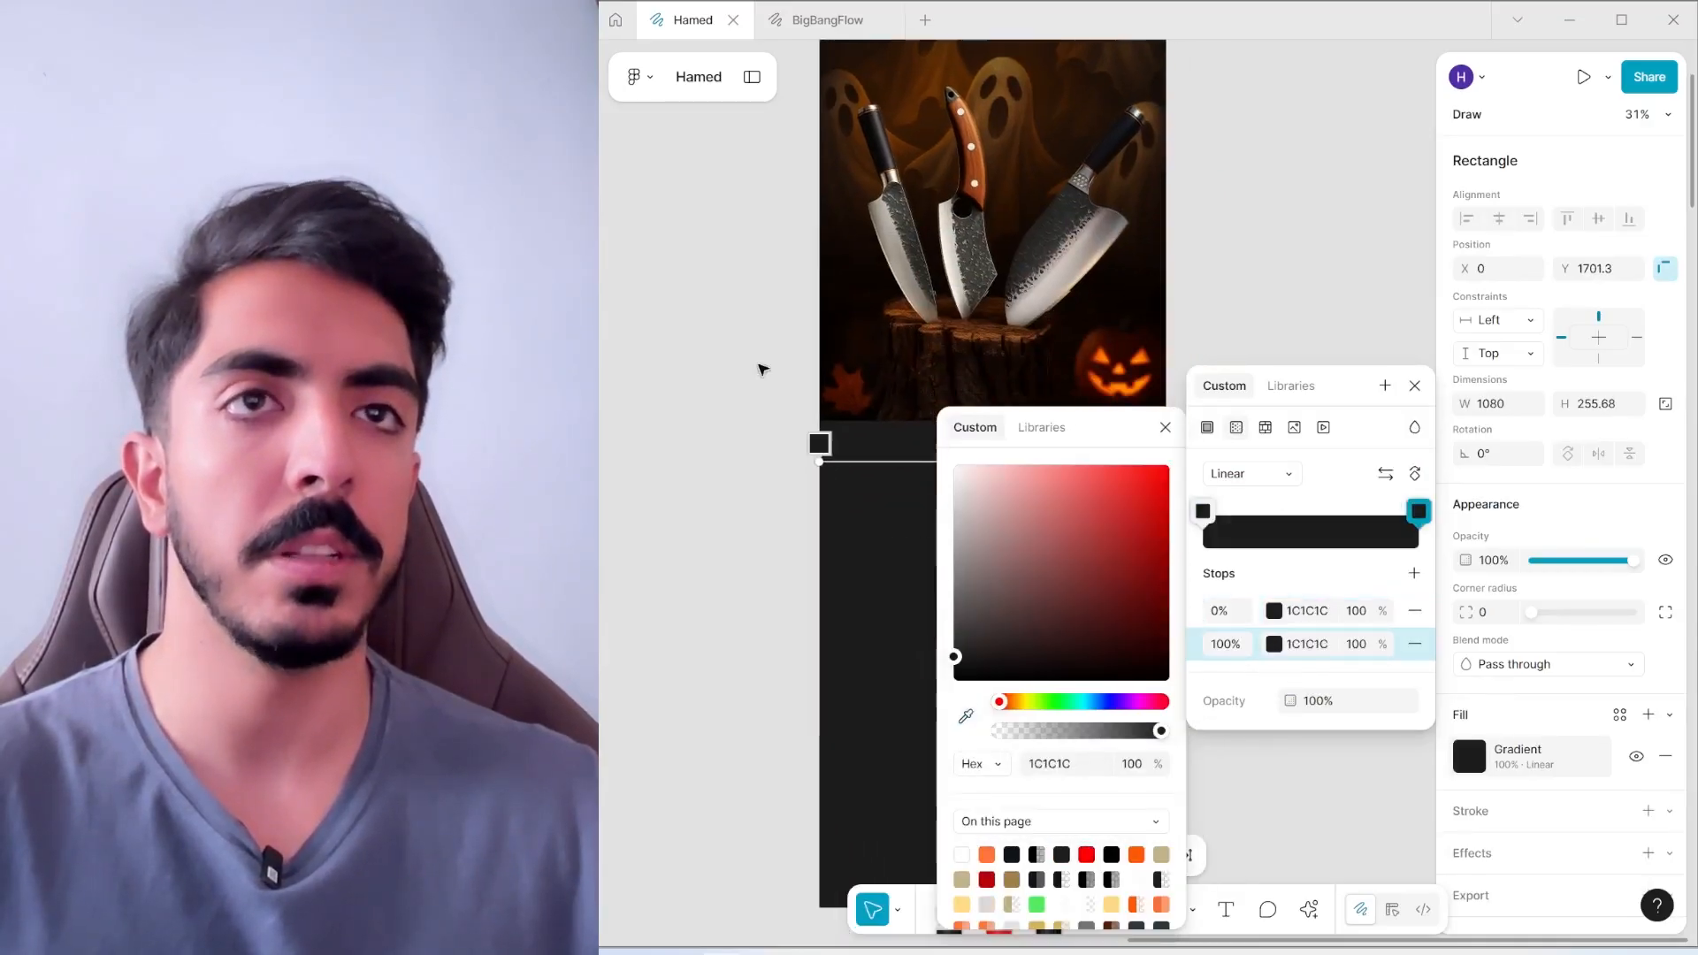
pyautogui.click(758, 366)
pyautogui.scroll(-4, 740, 353)
pyautogui.scroll(5, 787, 378)
pyautogui.click(1469, 756)
pyautogui.moveTo(1384, 842); pyautogui.dragTo(881, 825)
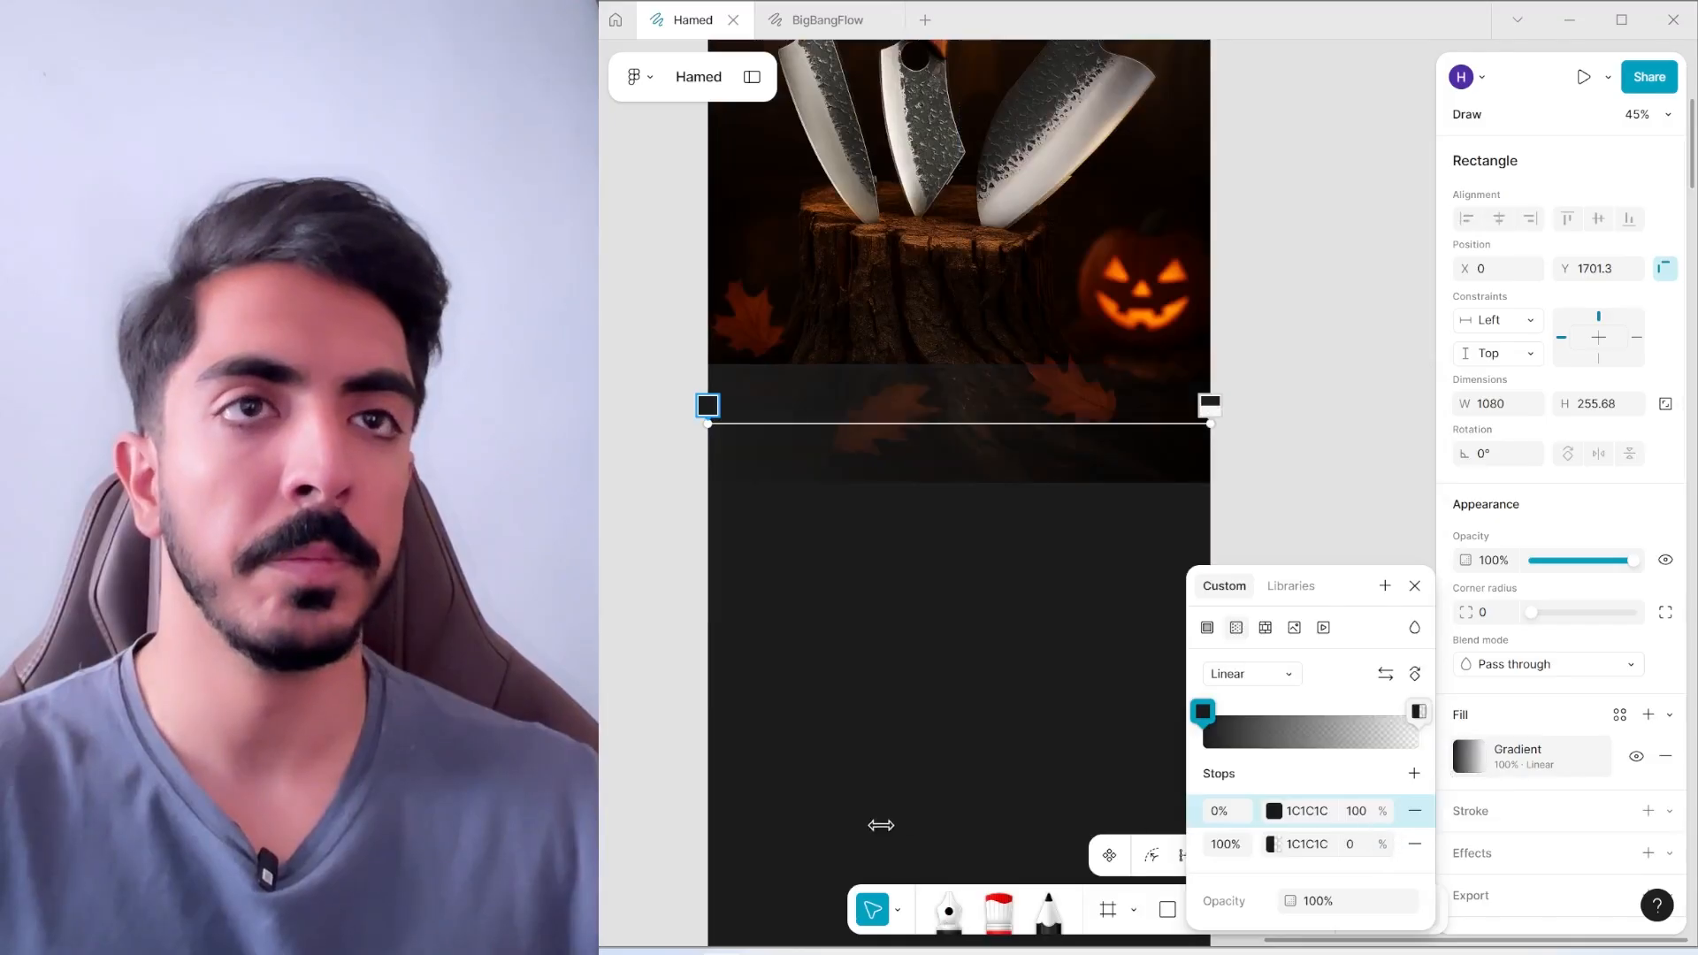
# Rotate the gradient to fade upward from a solid lower edge and extend the rectangle upward to a height of 405.46
pyautogui.moveTo(1210, 423); pyautogui.dragTo(927, 367)
pyautogui.moveTo(708, 424); pyautogui.dragTo(930, 482)
pyautogui.press('Escape')
pyautogui.scroll(1, 781, 364)
pyautogui.moveTo(1037, 288); pyautogui.dragTo(1037, 278)
pyautogui.scroll(-3, 1197, 244)
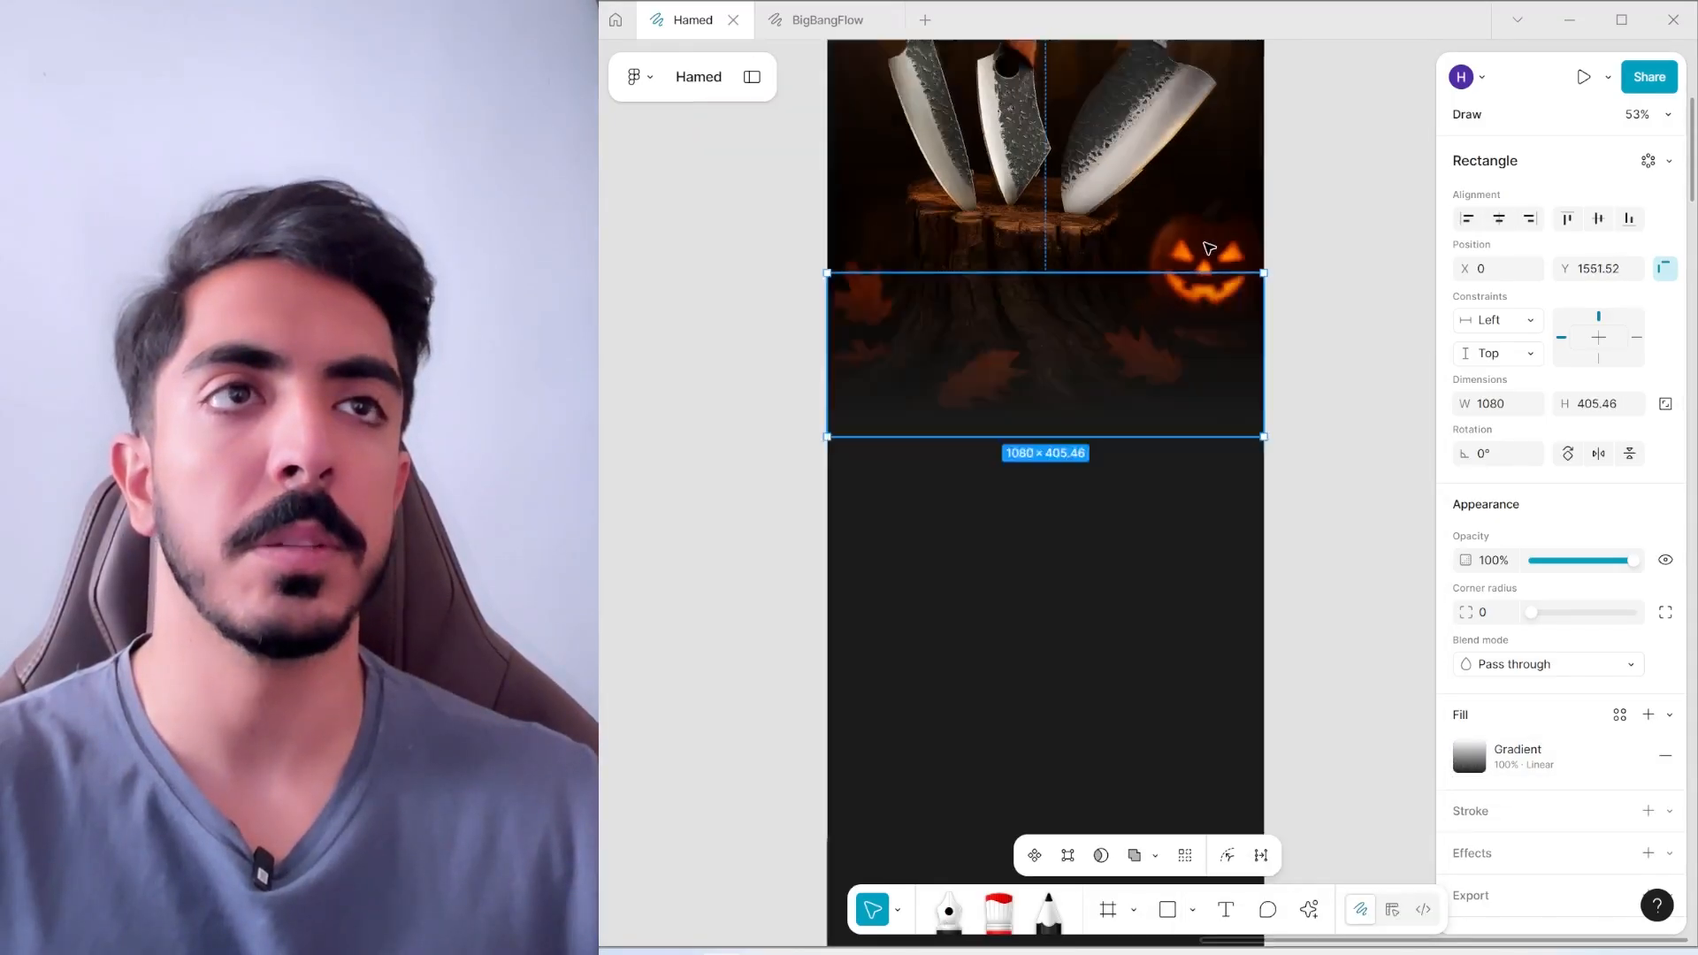
pyautogui.click(1315, 221)
# Copy the Section 01 sentence "Don't settle for dull. Get the set chefs swear by, at a price you'll love" from the Halloween Copy document
pyautogui.moveTo(1318, 221); pyautogui.dragTo(1255, 413)
pyautogui.scroll(-3, 1268, 368)
pyautogui.scroll(3, 1223, 389)
pyautogui.hotkey('ctrl', 'f')
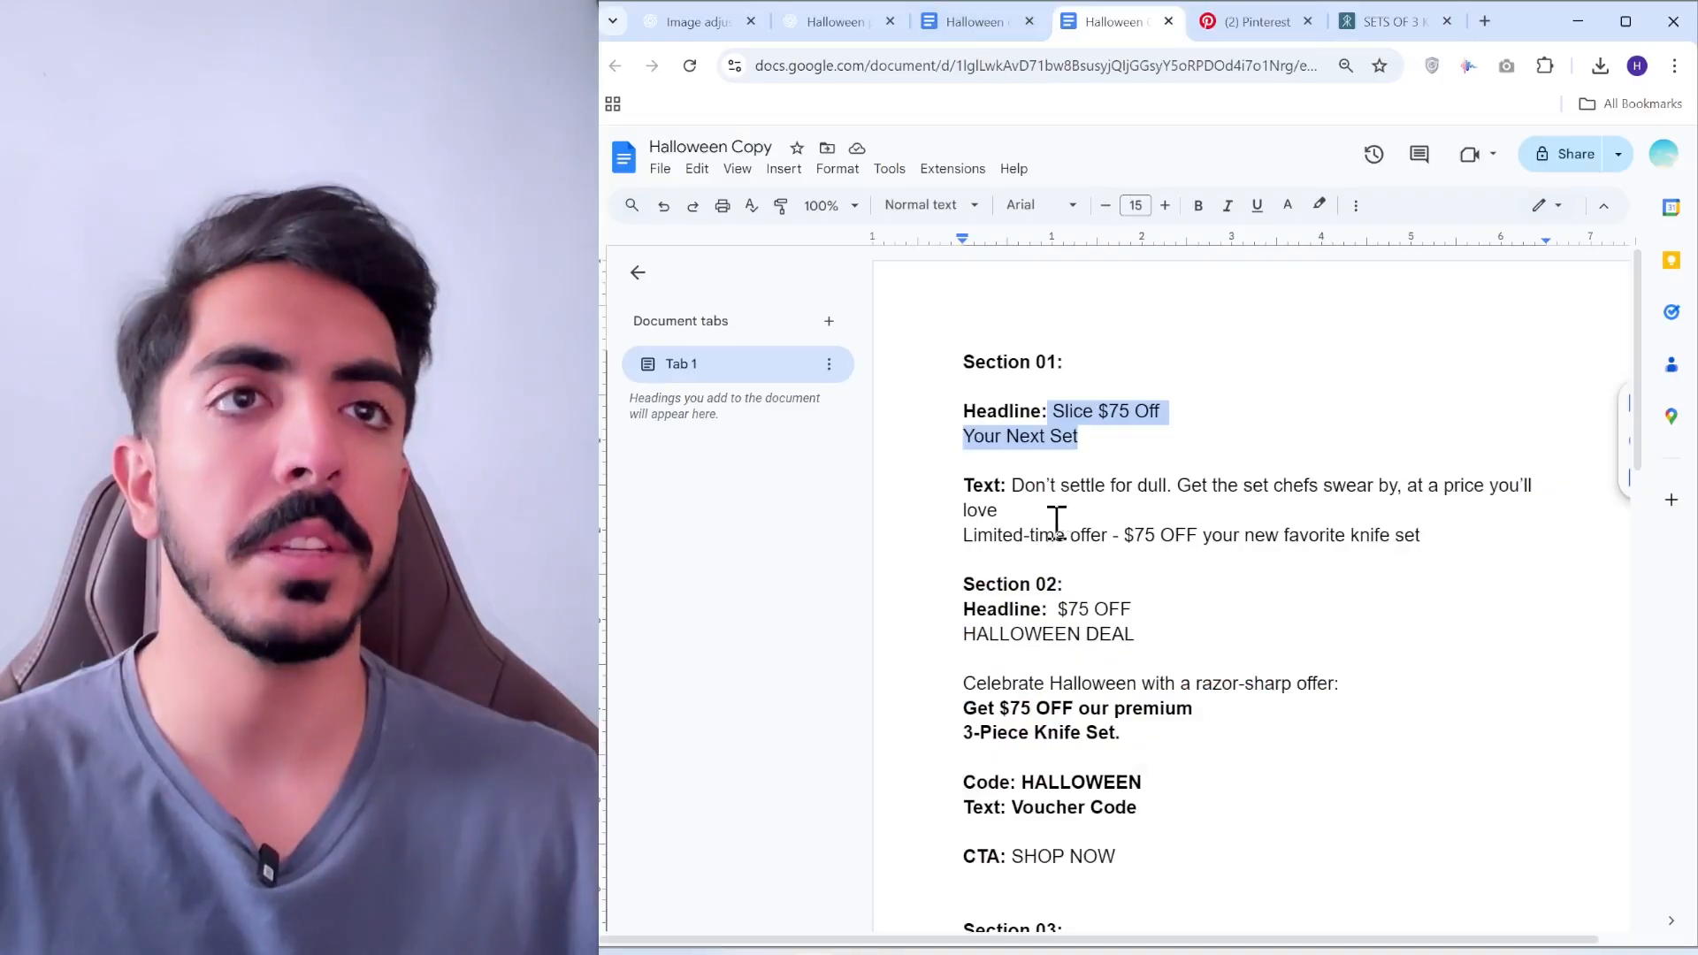
pyautogui.moveTo(1037, 498)
pyautogui.mouseDown()
pyautogui.moveTo(1099, 516)
pyautogui.moveTo(1100, 457)
pyautogui.mouseUp()
pyautogui.click(1574, 23)
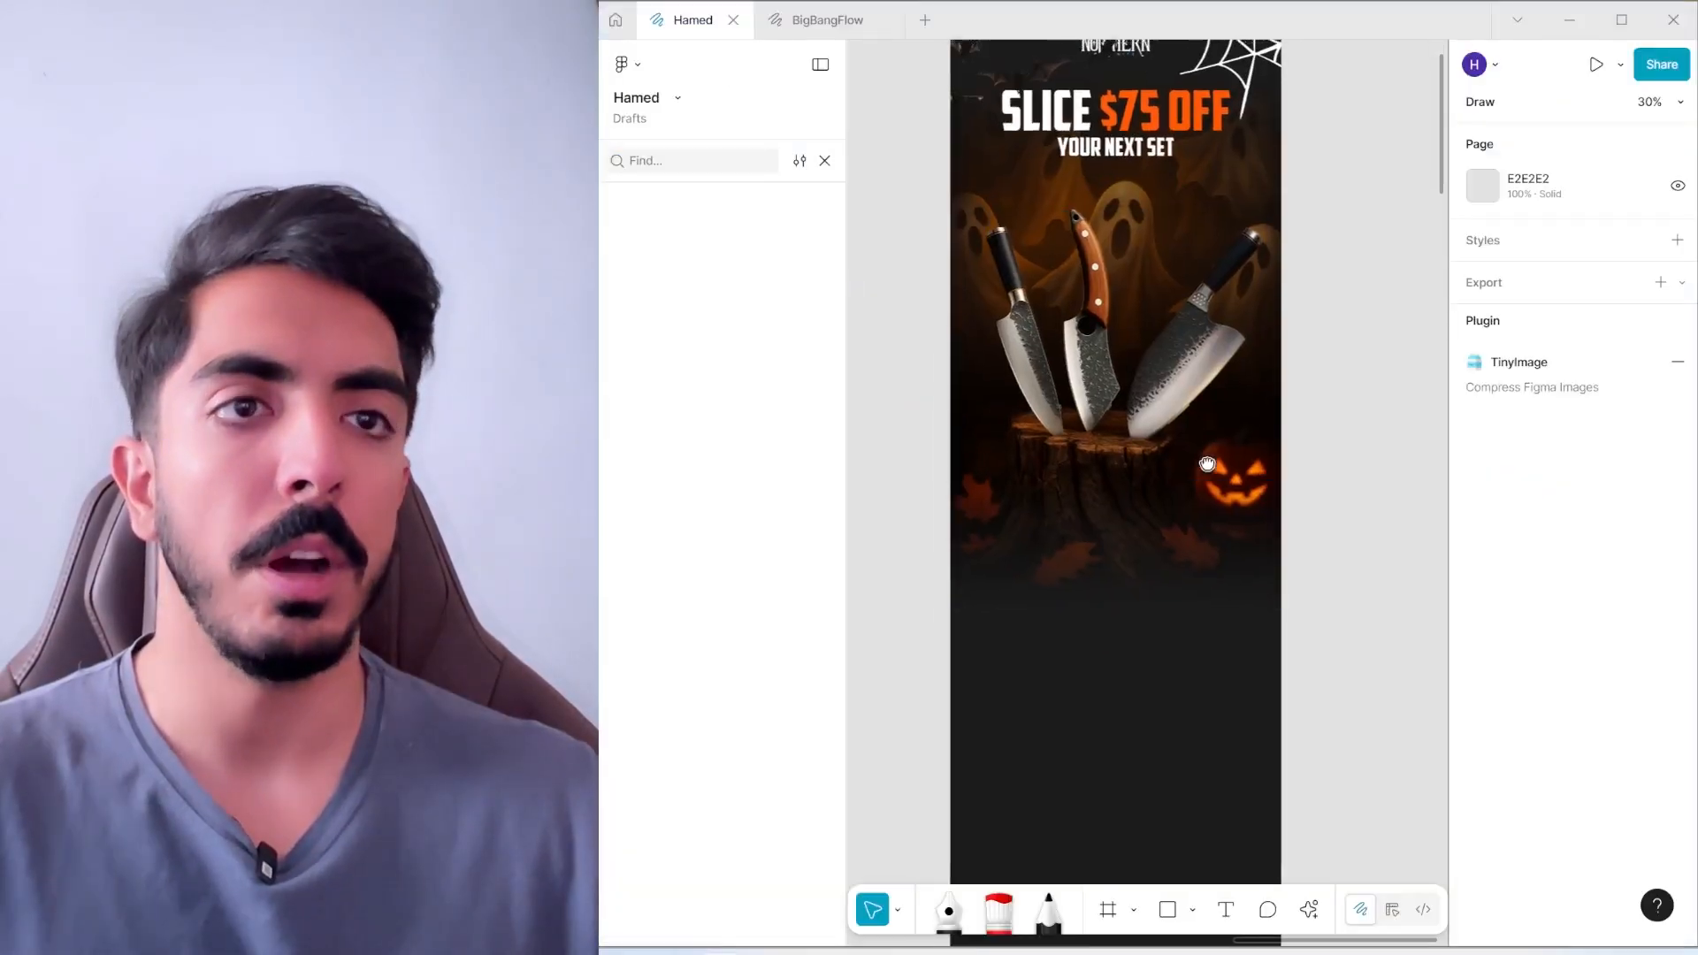
# Add a text box about 684 × 293 over the tree stump in the Figma frame and paste the copied sentence into it
pyautogui.press('t')
pyautogui.moveTo(1015, 497); pyautogui.dragTo(1220, 584)
pyautogui.hotkey('ctrl', 'v')
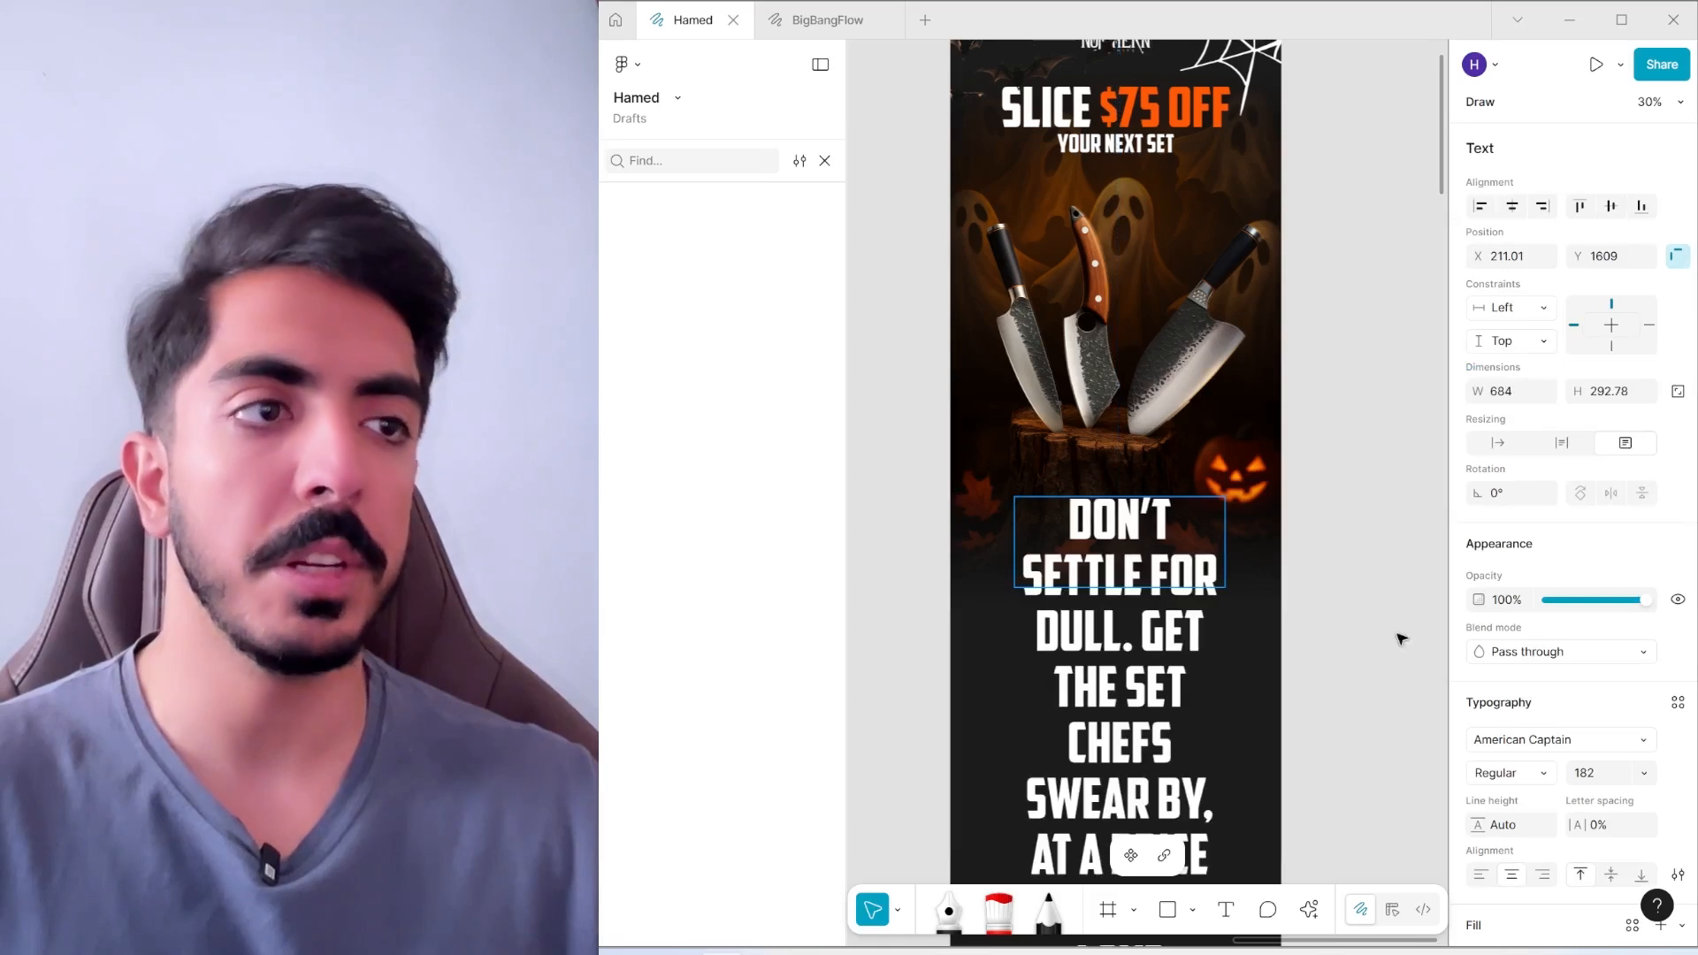
# Change the pasted sentence's font to Avenir LT Pro and set its size to 49
pyautogui.click(1552, 739)
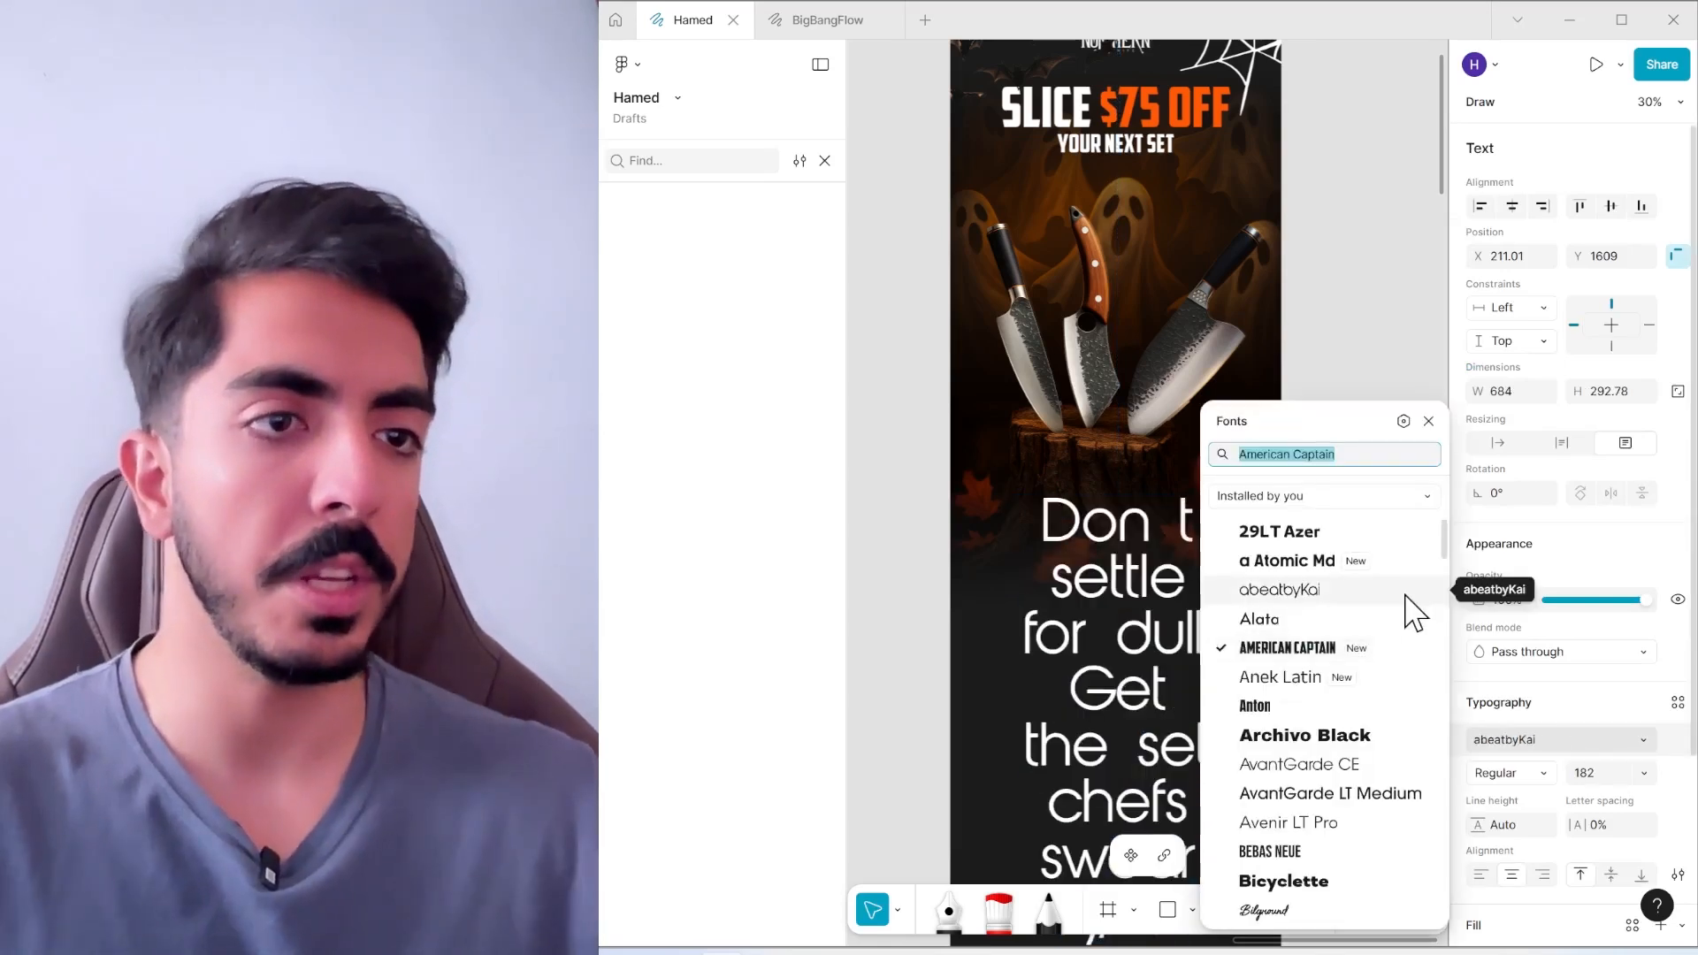
pyautogui.click(1307, 822)
pyautogui.click(1611, 778)
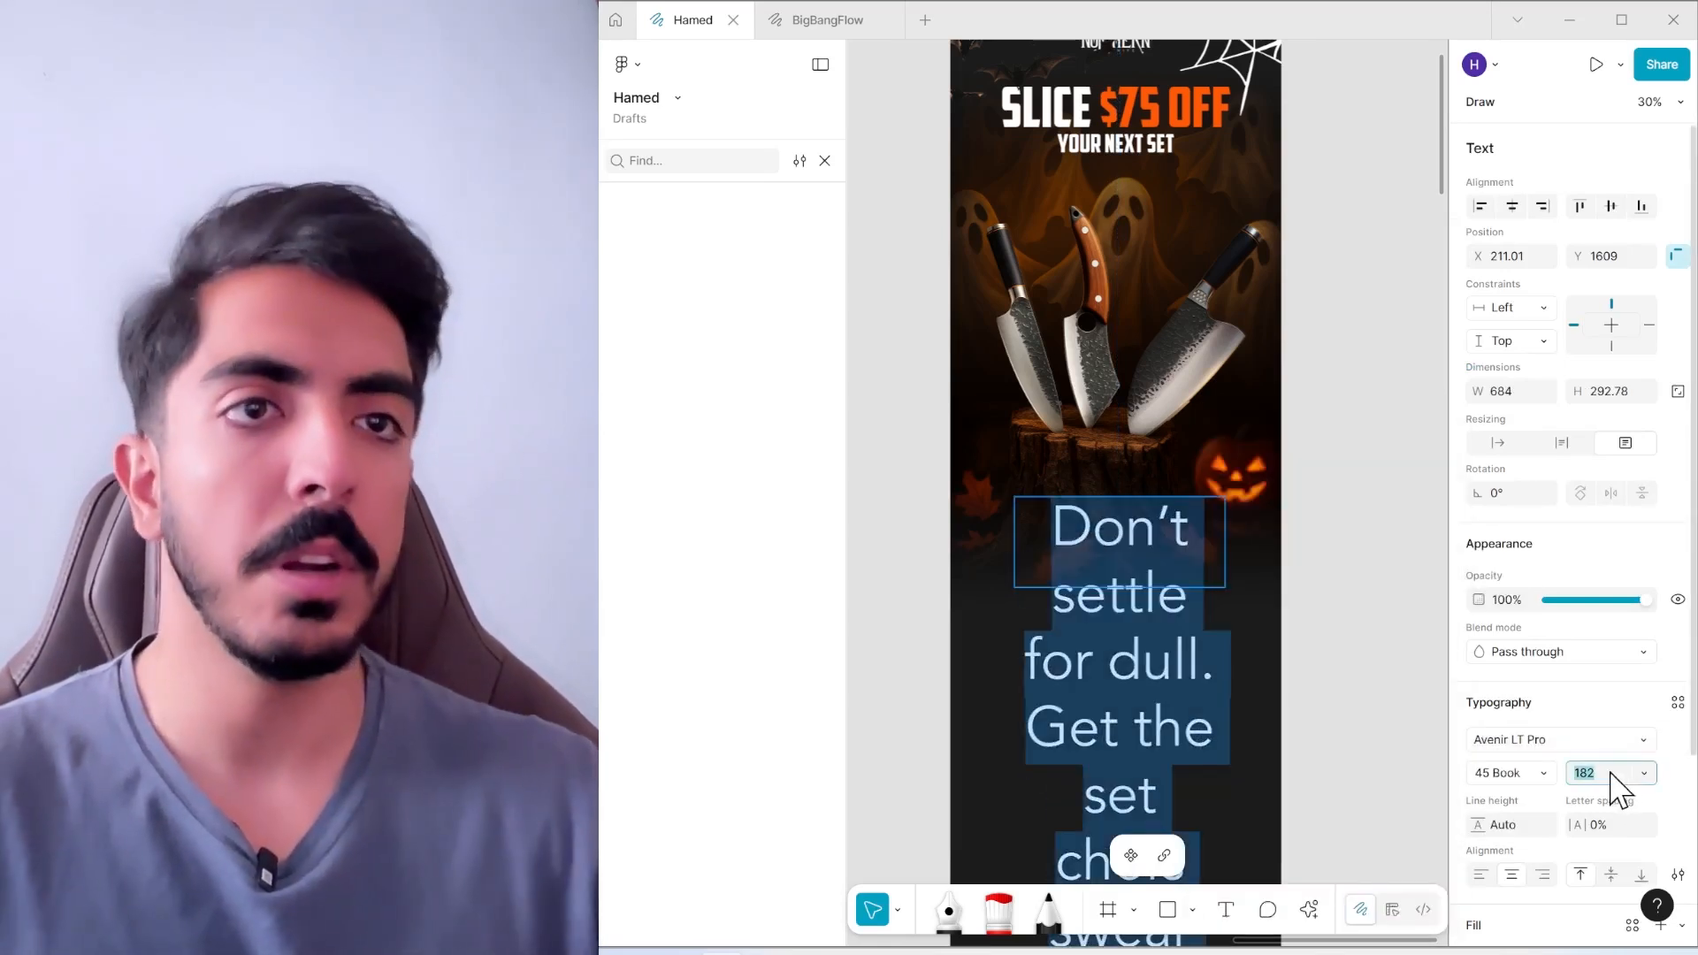
pyautogui.write('122')
pyautogui.press('Return')
pyautogui.write('52')
pyautogui.press('Return')
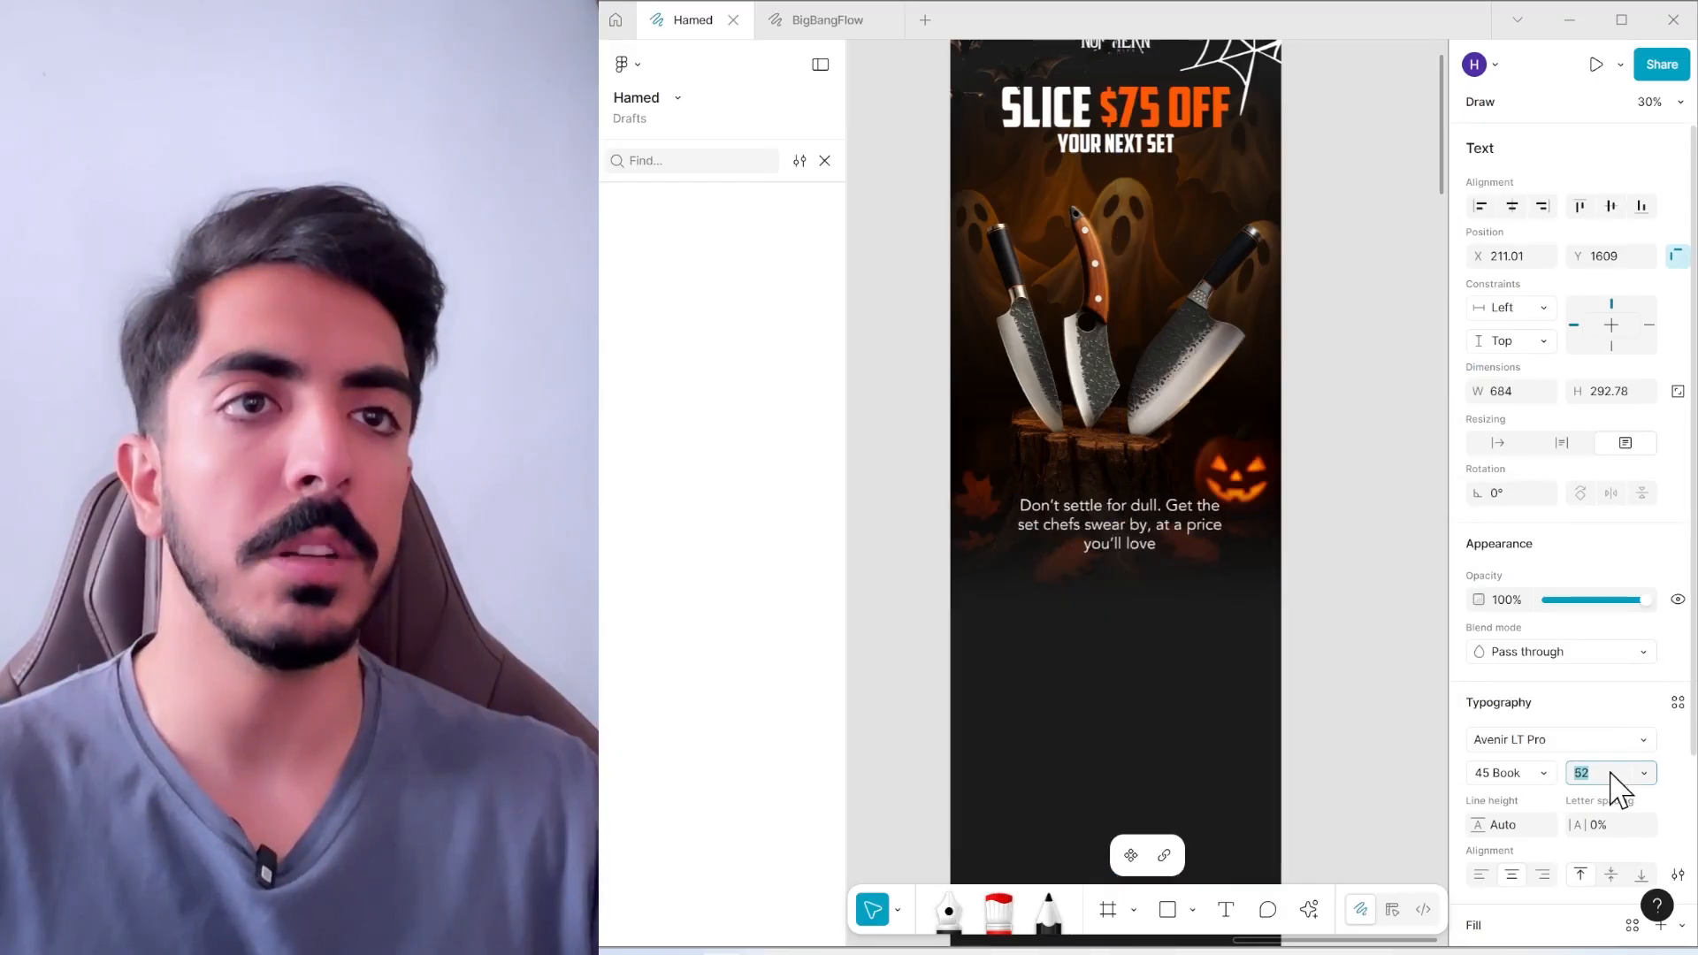
pyautogui.write('49')
pyautogui.press('Return')
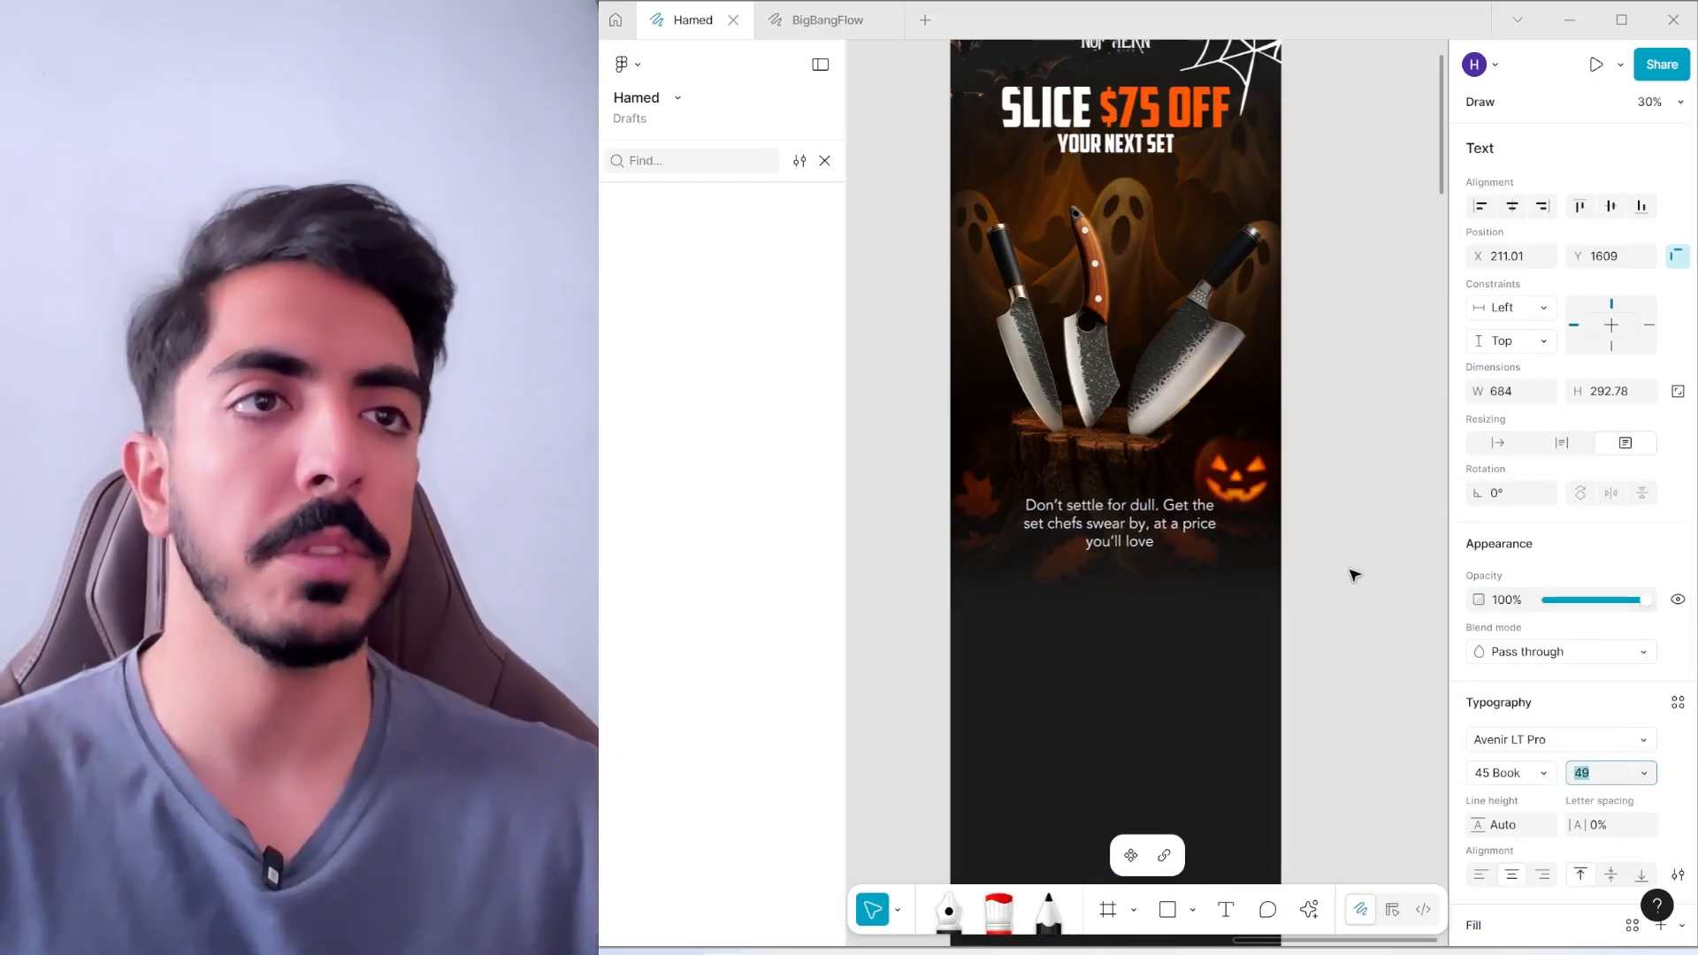
# Move the sentence's text box beneath the headline and resize it to 698.78 wide
pyautogui.moveTo(1226, 538); pyautogui.dragTo(1156, 209)
pyautogui.scroll(5, 1150, 204)
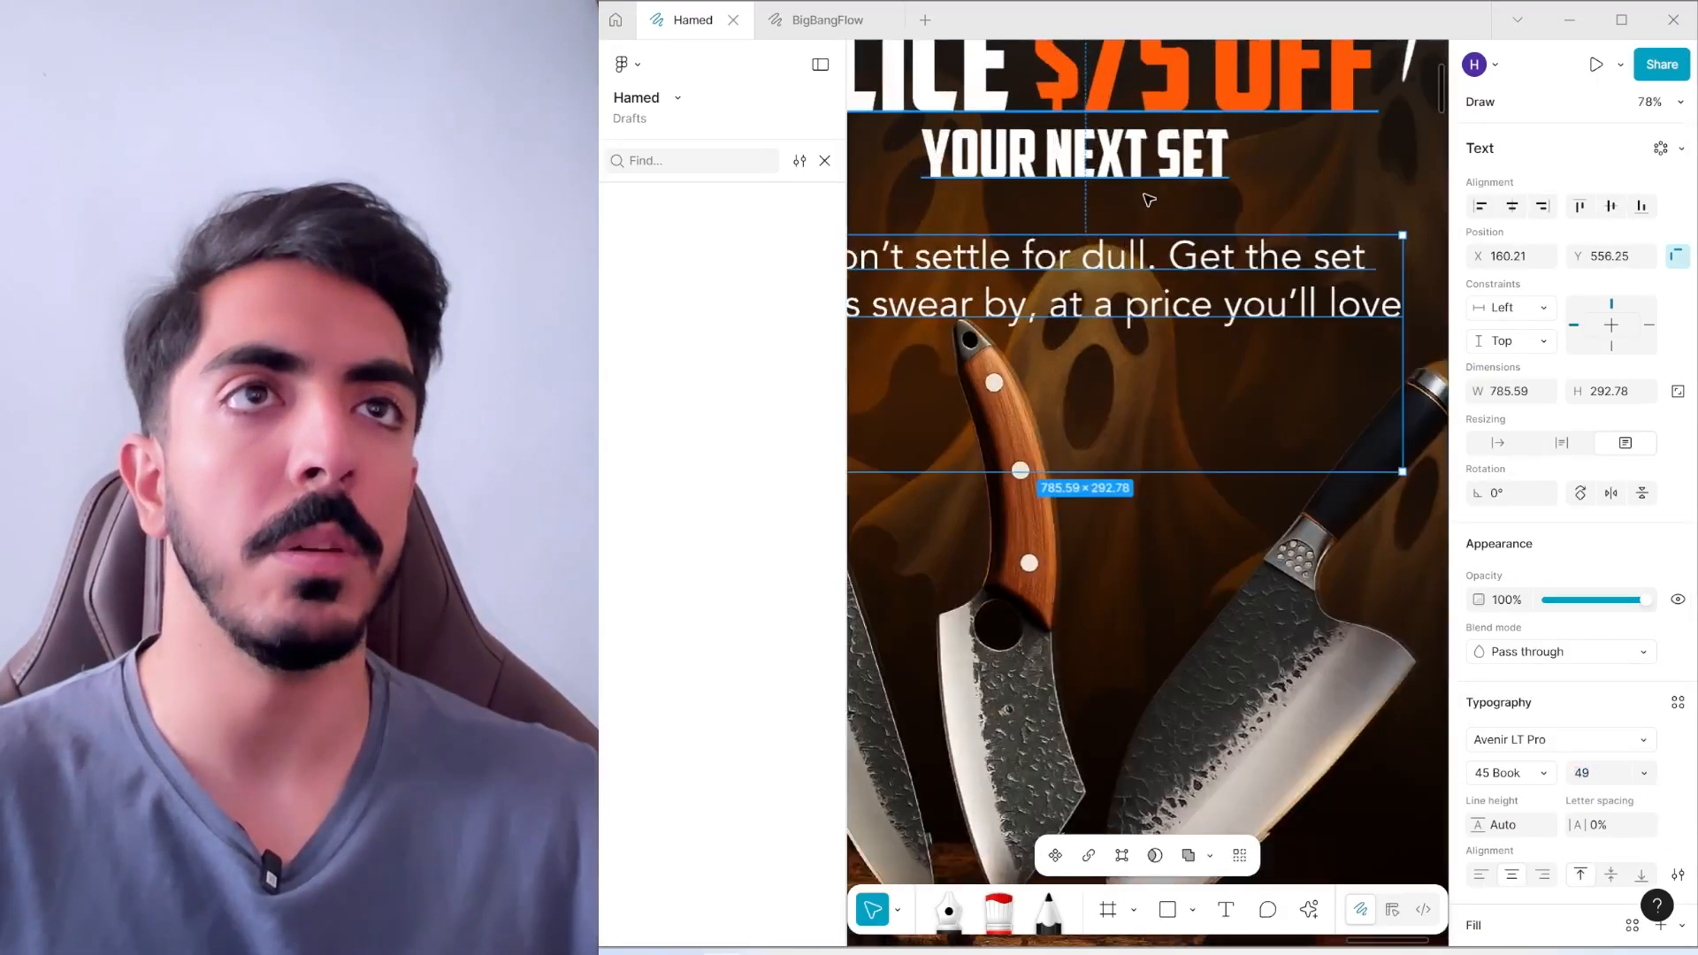
pyautogui.scroll(-2, 1380, 425)
pyautogui.moveTo(1400, 455); pyautogui.dragTo(1374, 456)
# Set the font size of the sentence beneath the headline to 44
pyautogui.click(1611, 780)
pyautogui.write('44')
pyautogui.press('Return')
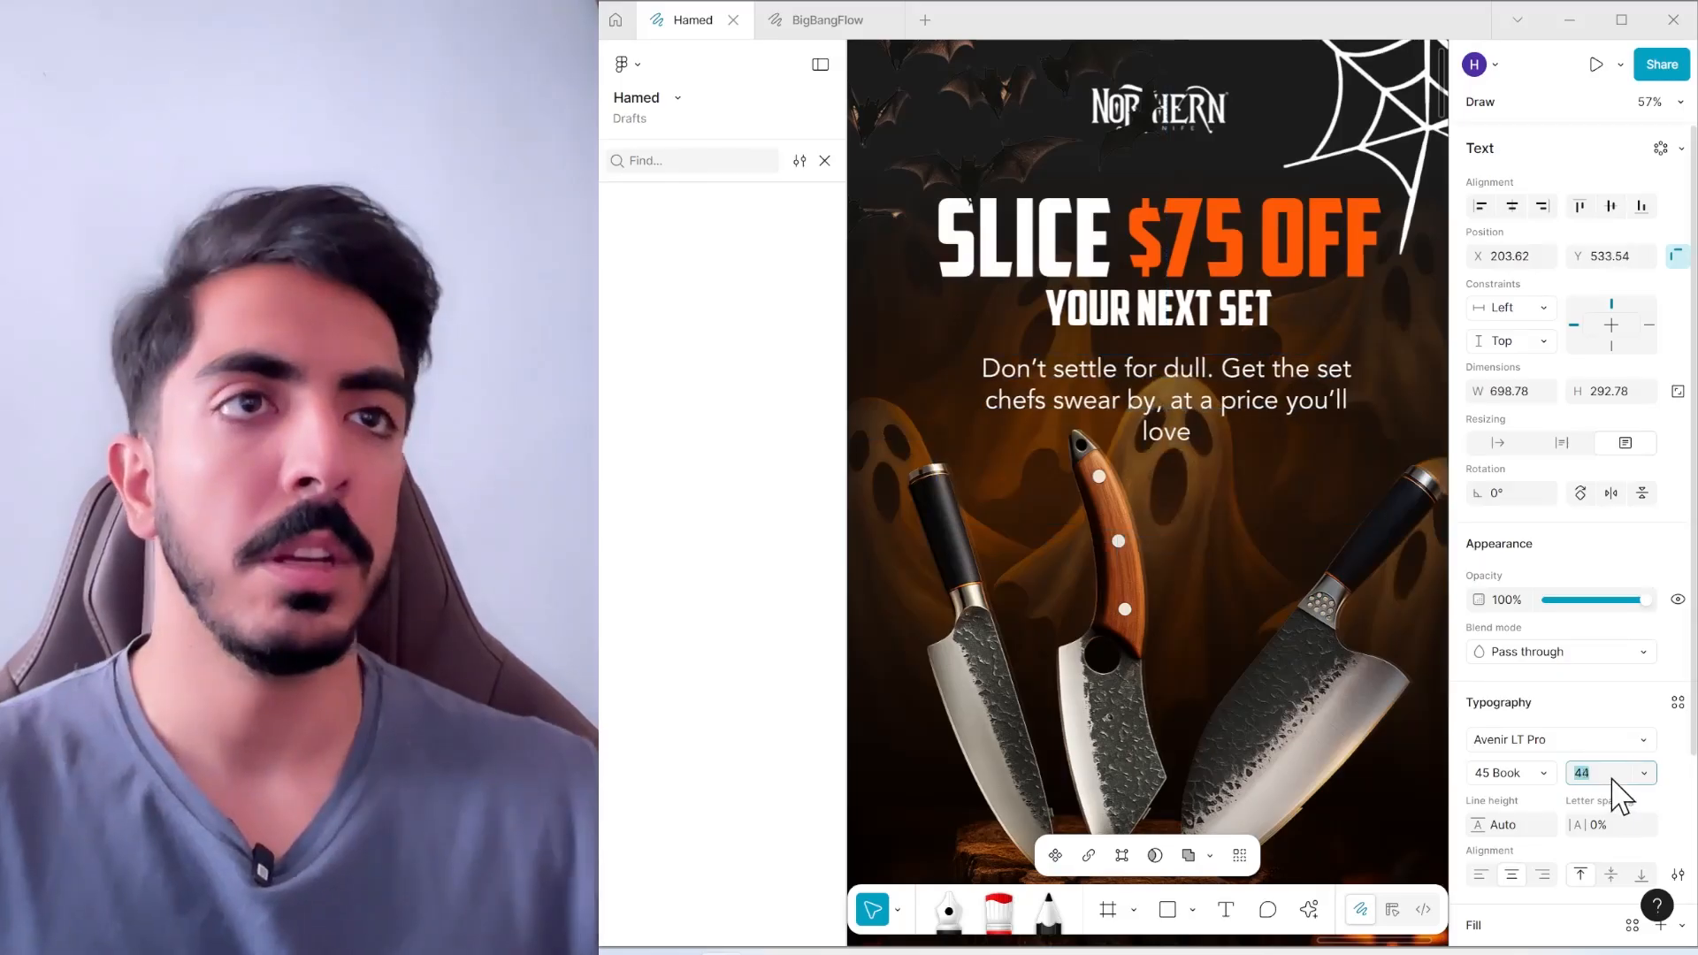
pyautogui.scroll(-5, 1222, 292)
pyautogui.click(1343, 407)
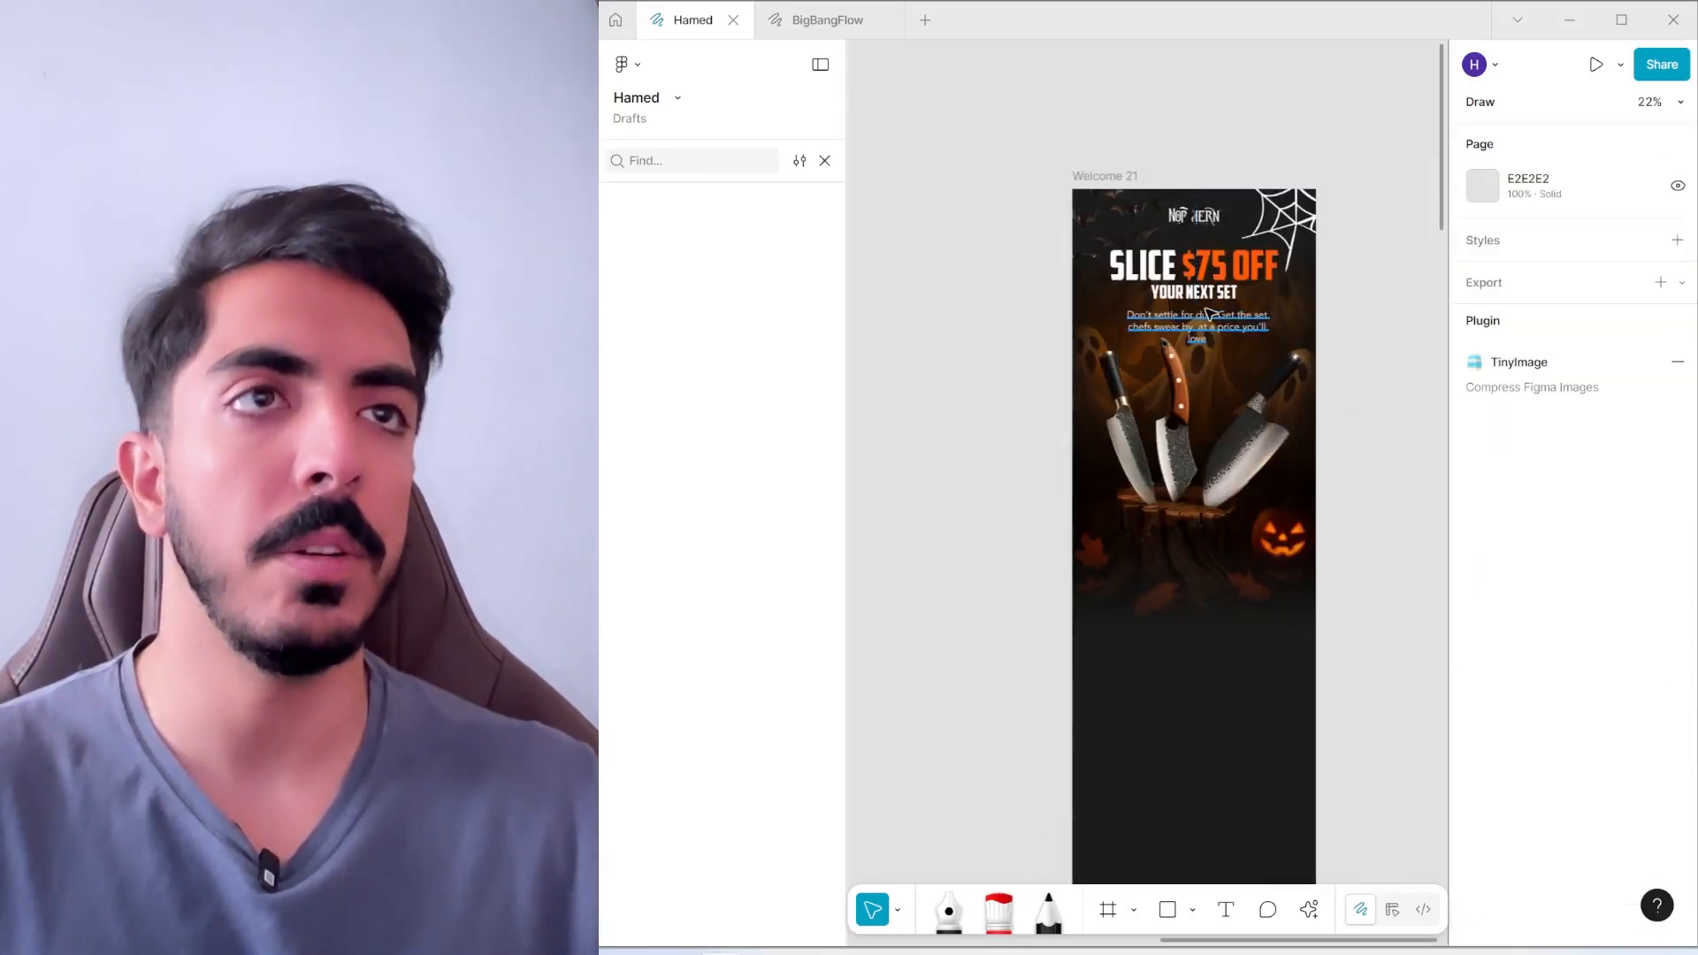
# Copy the line "Limited-time offer - $75 OFF your new favorite knife set" from Section 01 of the Halloween Copy document
pyautogui.click(1220, 333)
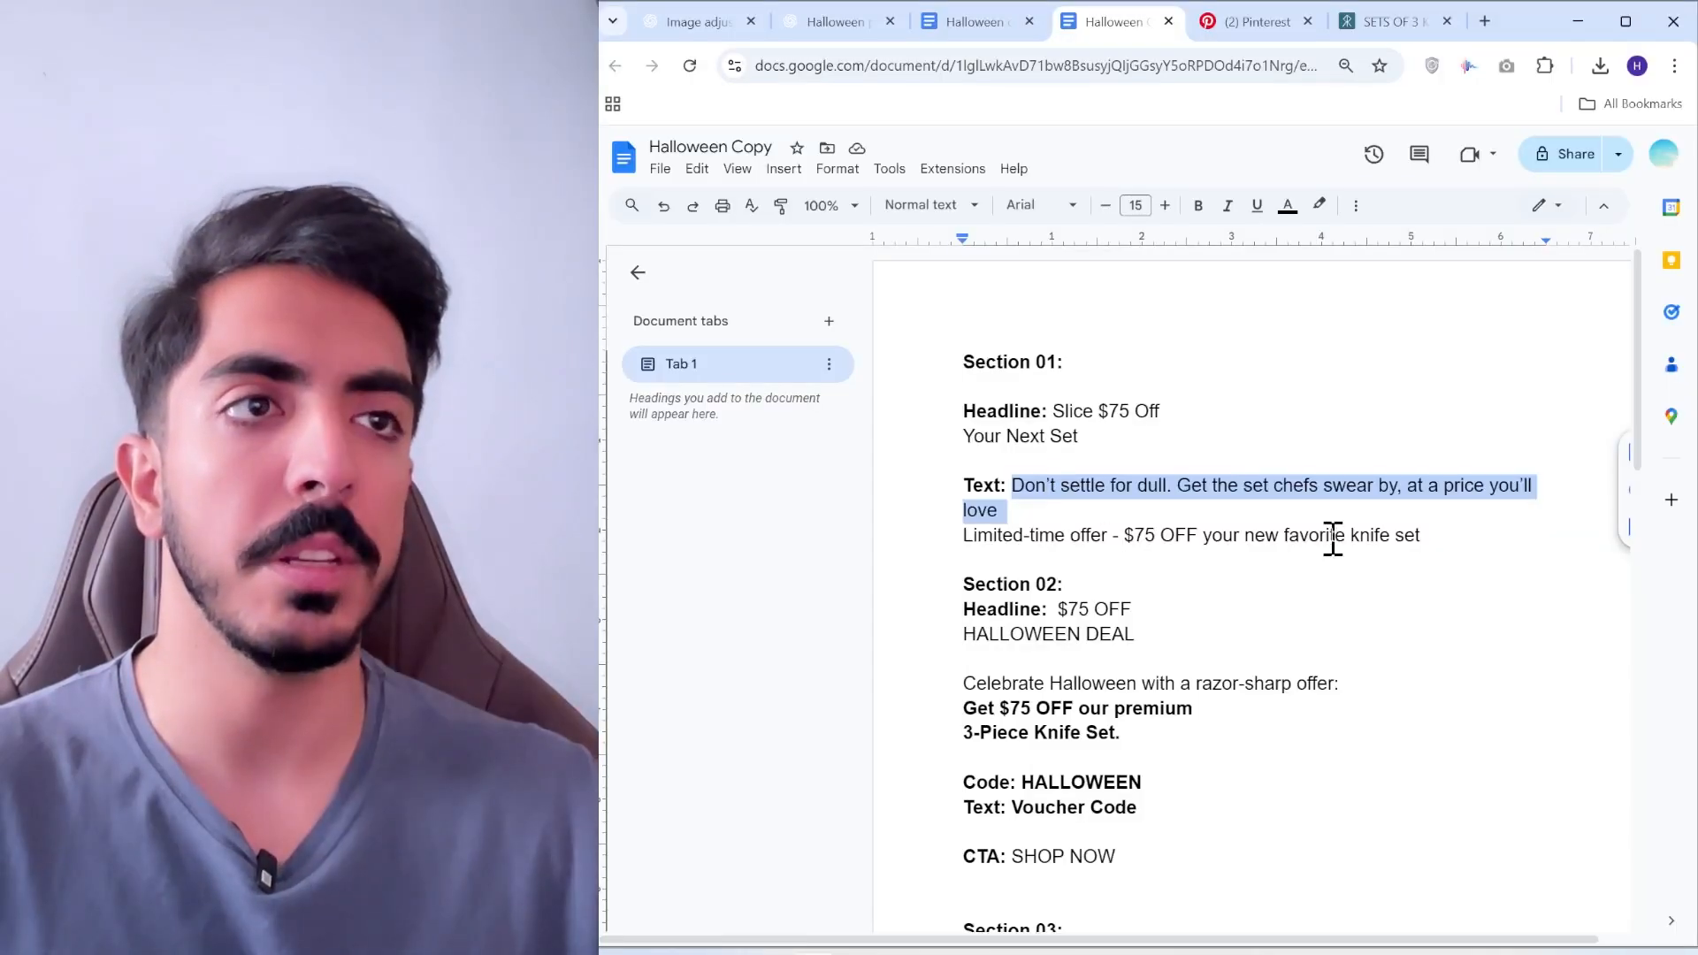
pyautogui.tripleClick(1329, 537)
pyautogui.hotkey('ctrl', 'c')
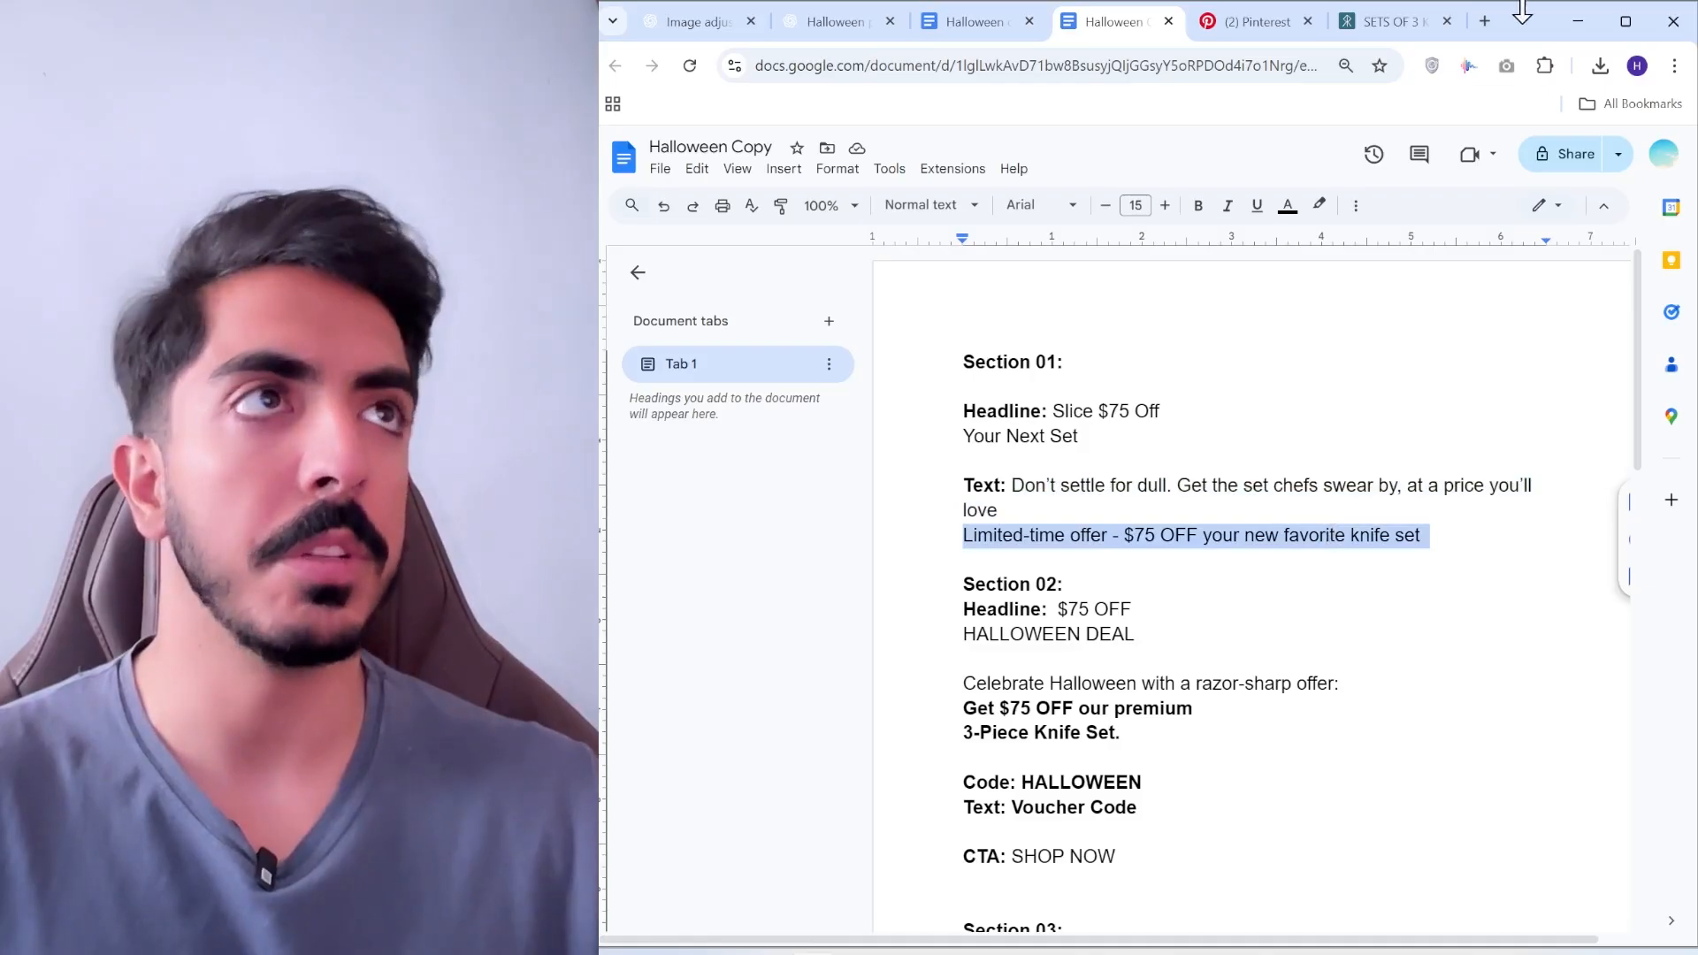
# In Figma, place a copy of the body text beneath the knives reading "Limited-time offer $75 OFF your new favorite knife set", without the hyphen
pyautogui.click(1578, 21)
pyautogui.scroll(2, 1217, 580)
pyautogui.doubleClick(1219, 598)
pyautogui.hotkey('ctrl', 'v')
pyautogui.hscroll(1, 1256, 635)
pyautogui.press('Escape')
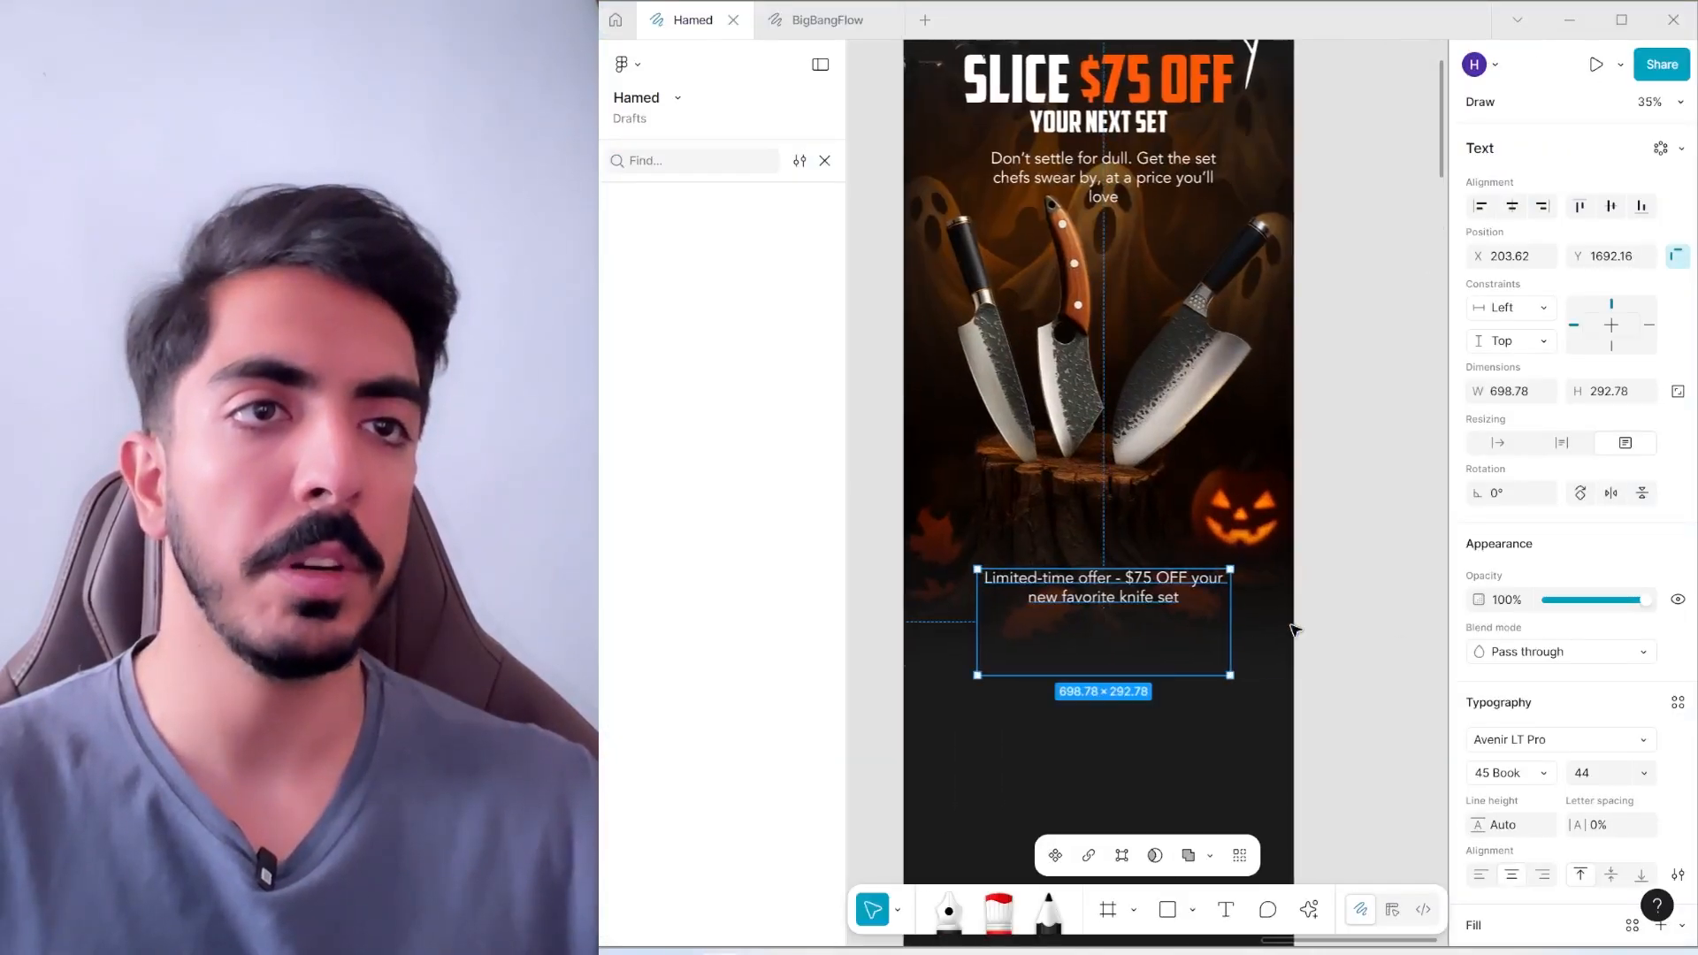
pyautogui.scroll(3, 1123, 599)
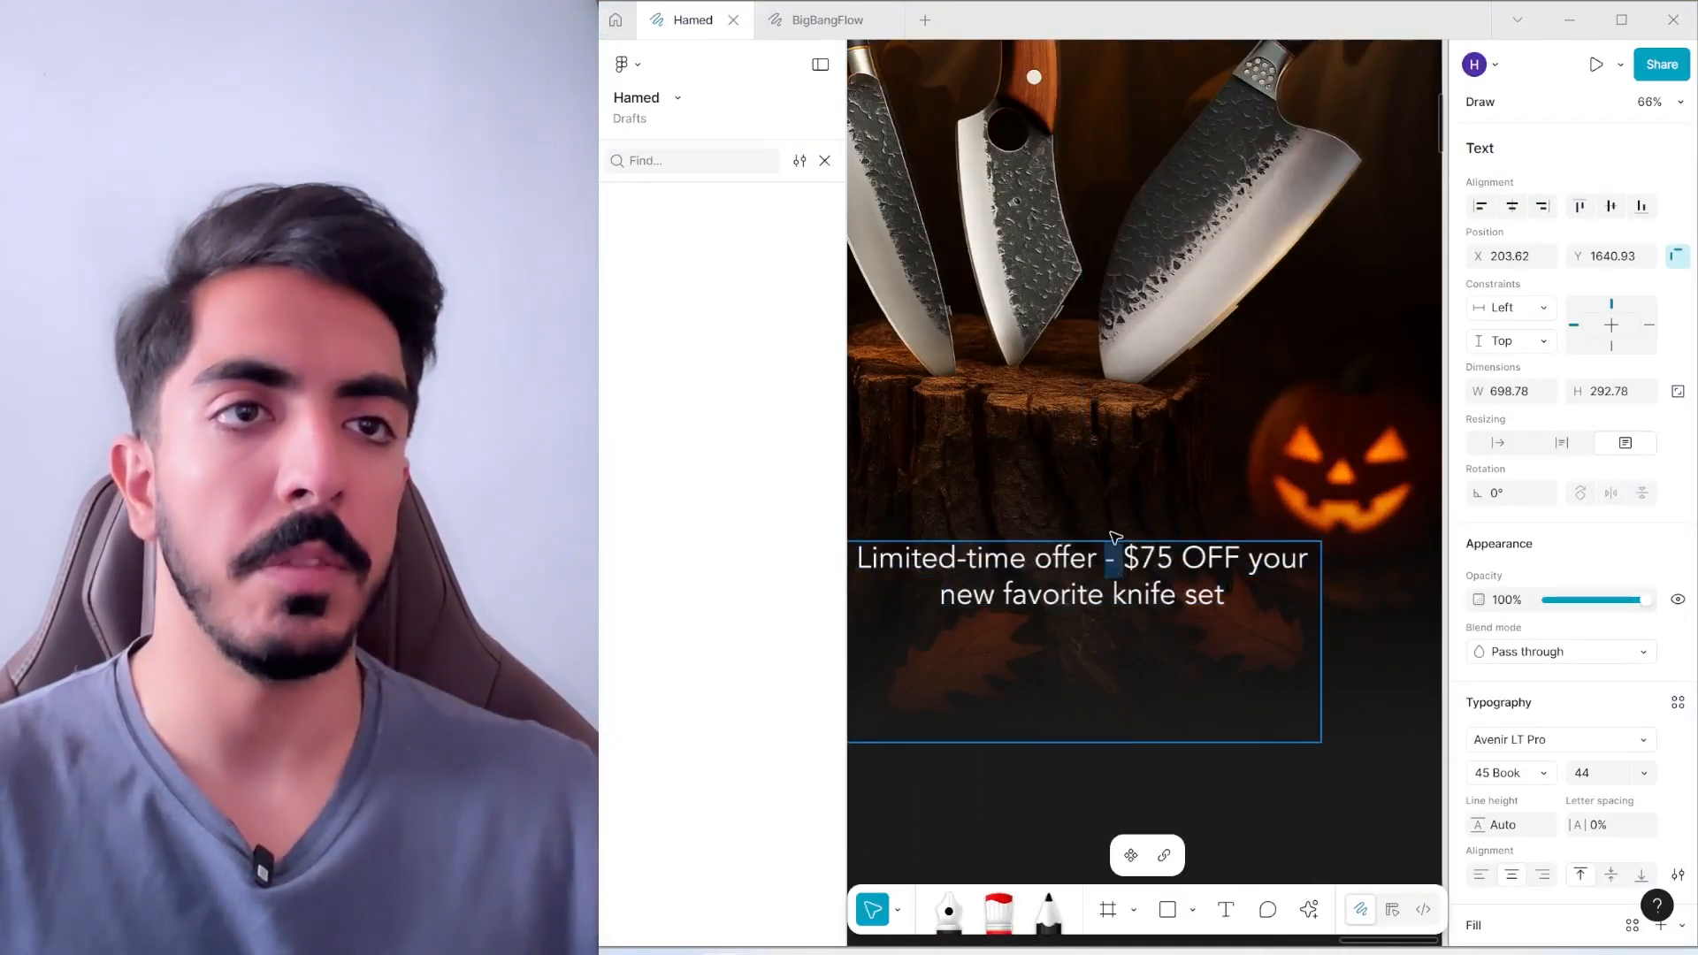
pyautogui.press('BackSpace')
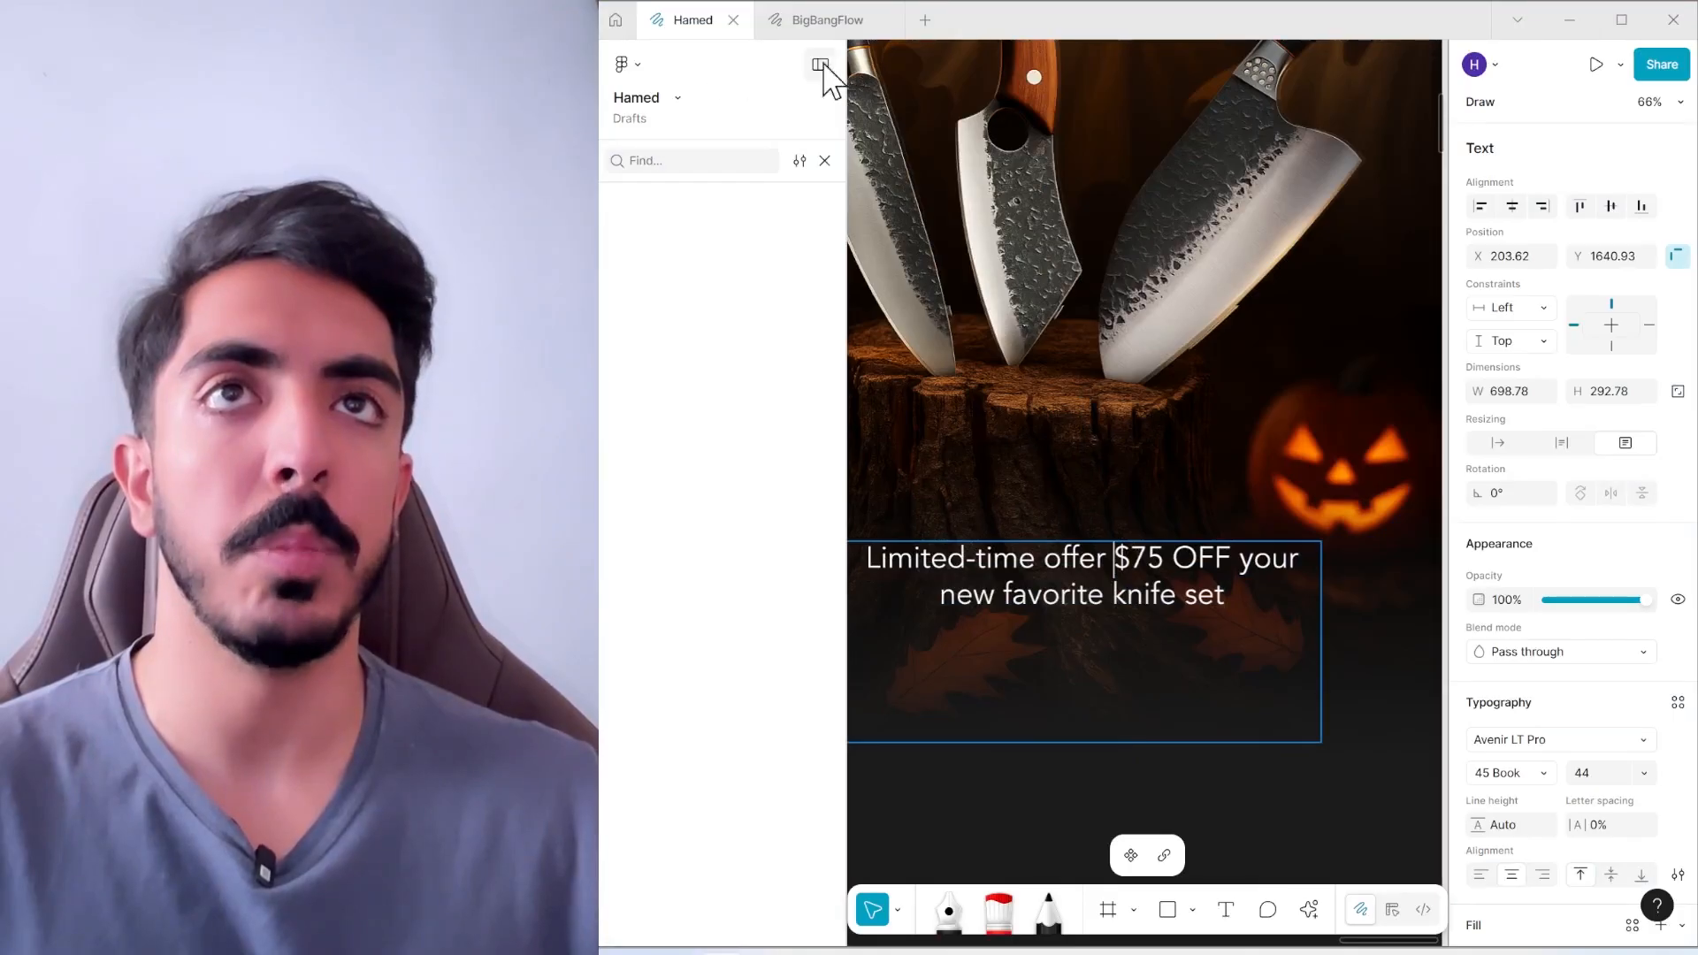
# Style "$75 OFF" in the offer text beneath the knives with the 95 Black weight and an FF5A08 fill
pyautogui.click(821, 64)
pyautogui.scroll(-2, 1149, 530)
pyautogui.moveTo(1131, 383); pyautogui.dragTo(1228, 389)
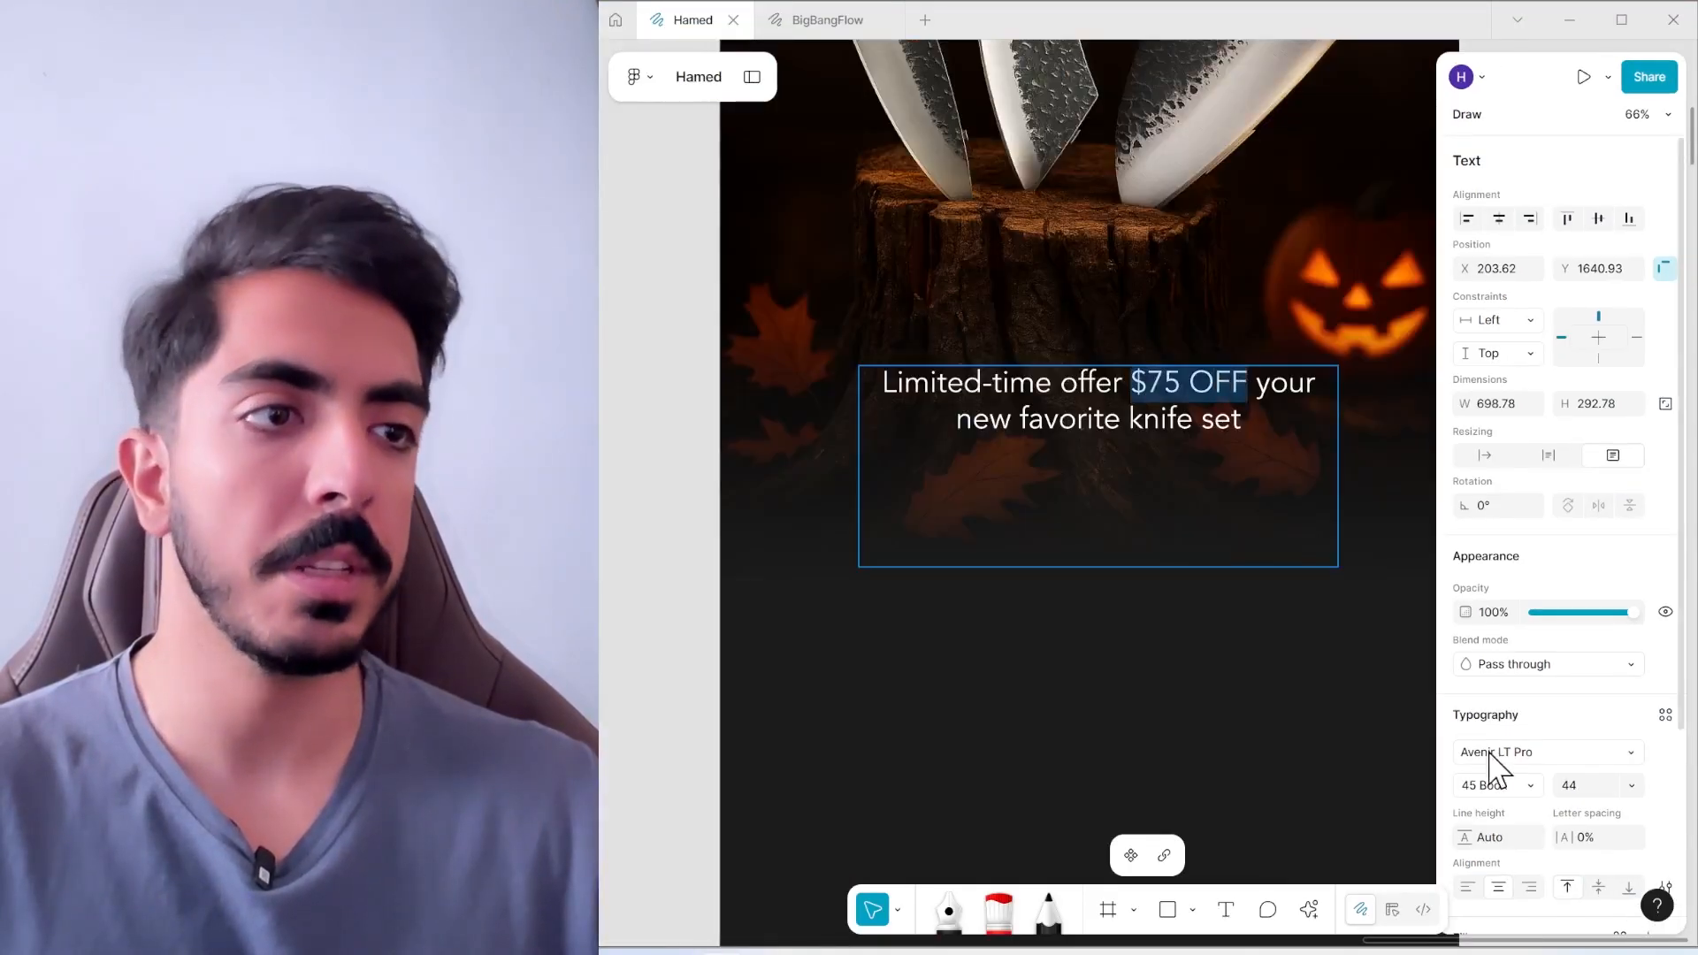
pyautogui.click(1518, 790)
pyautogui.click(1515, 833)
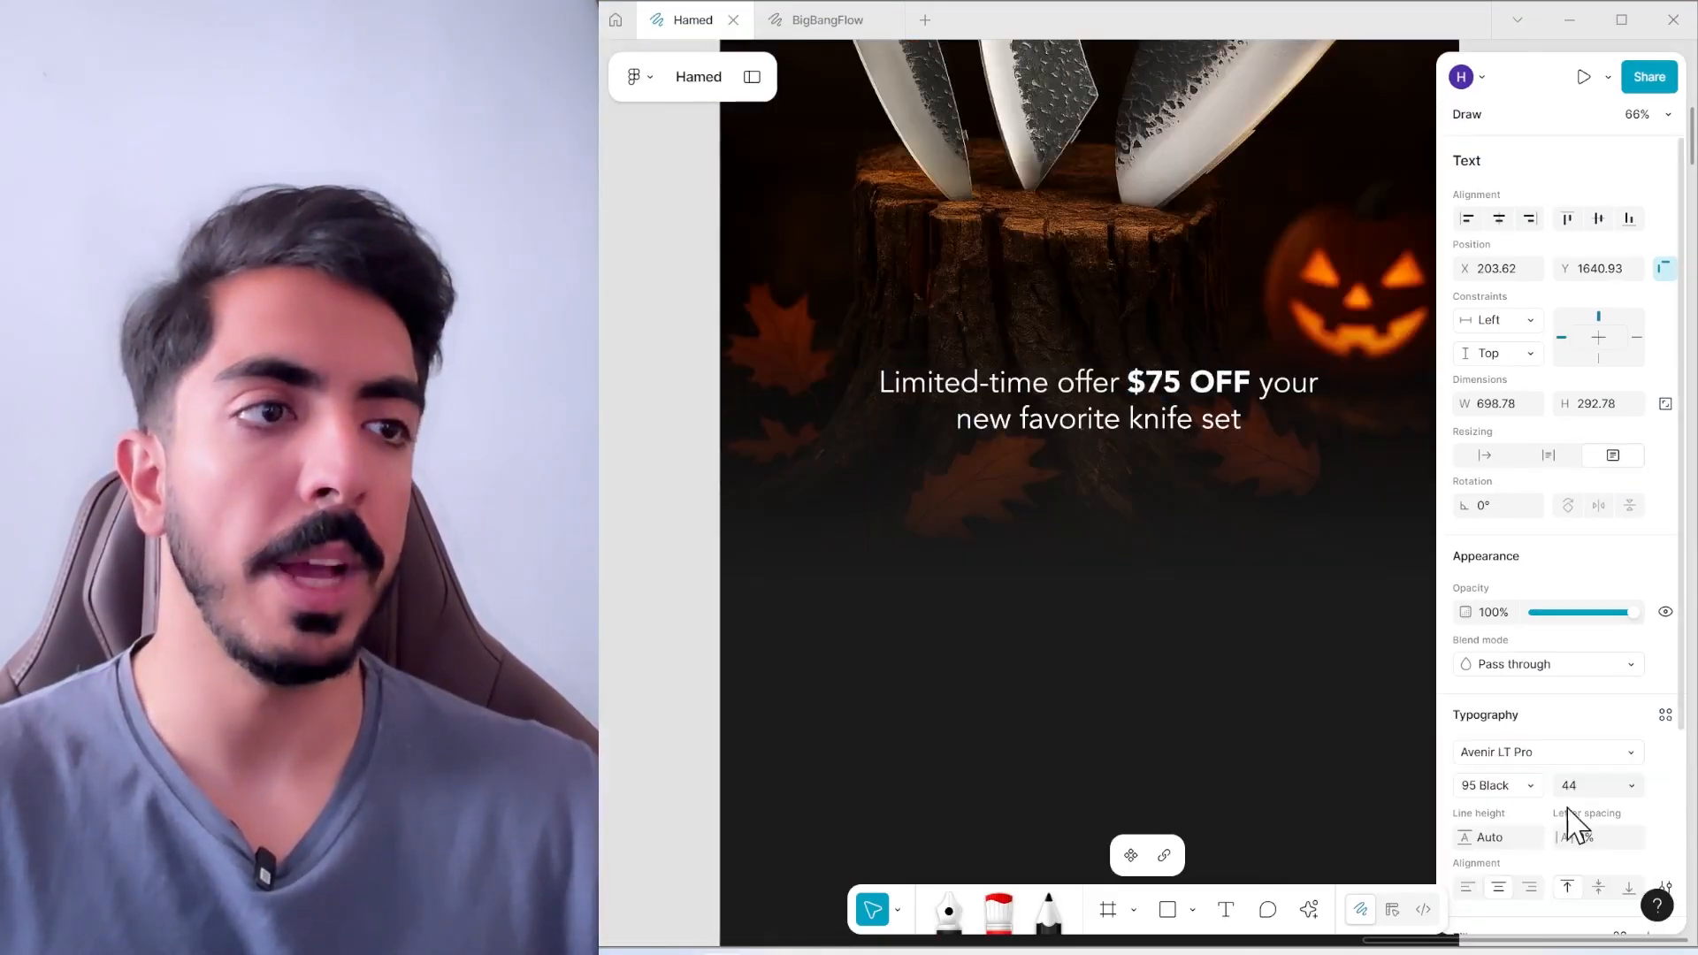
pyautogui.scroll(-3, 1503, 796)
pyautogui.click(1468, 721)
pyautogui.click(1381, 856)
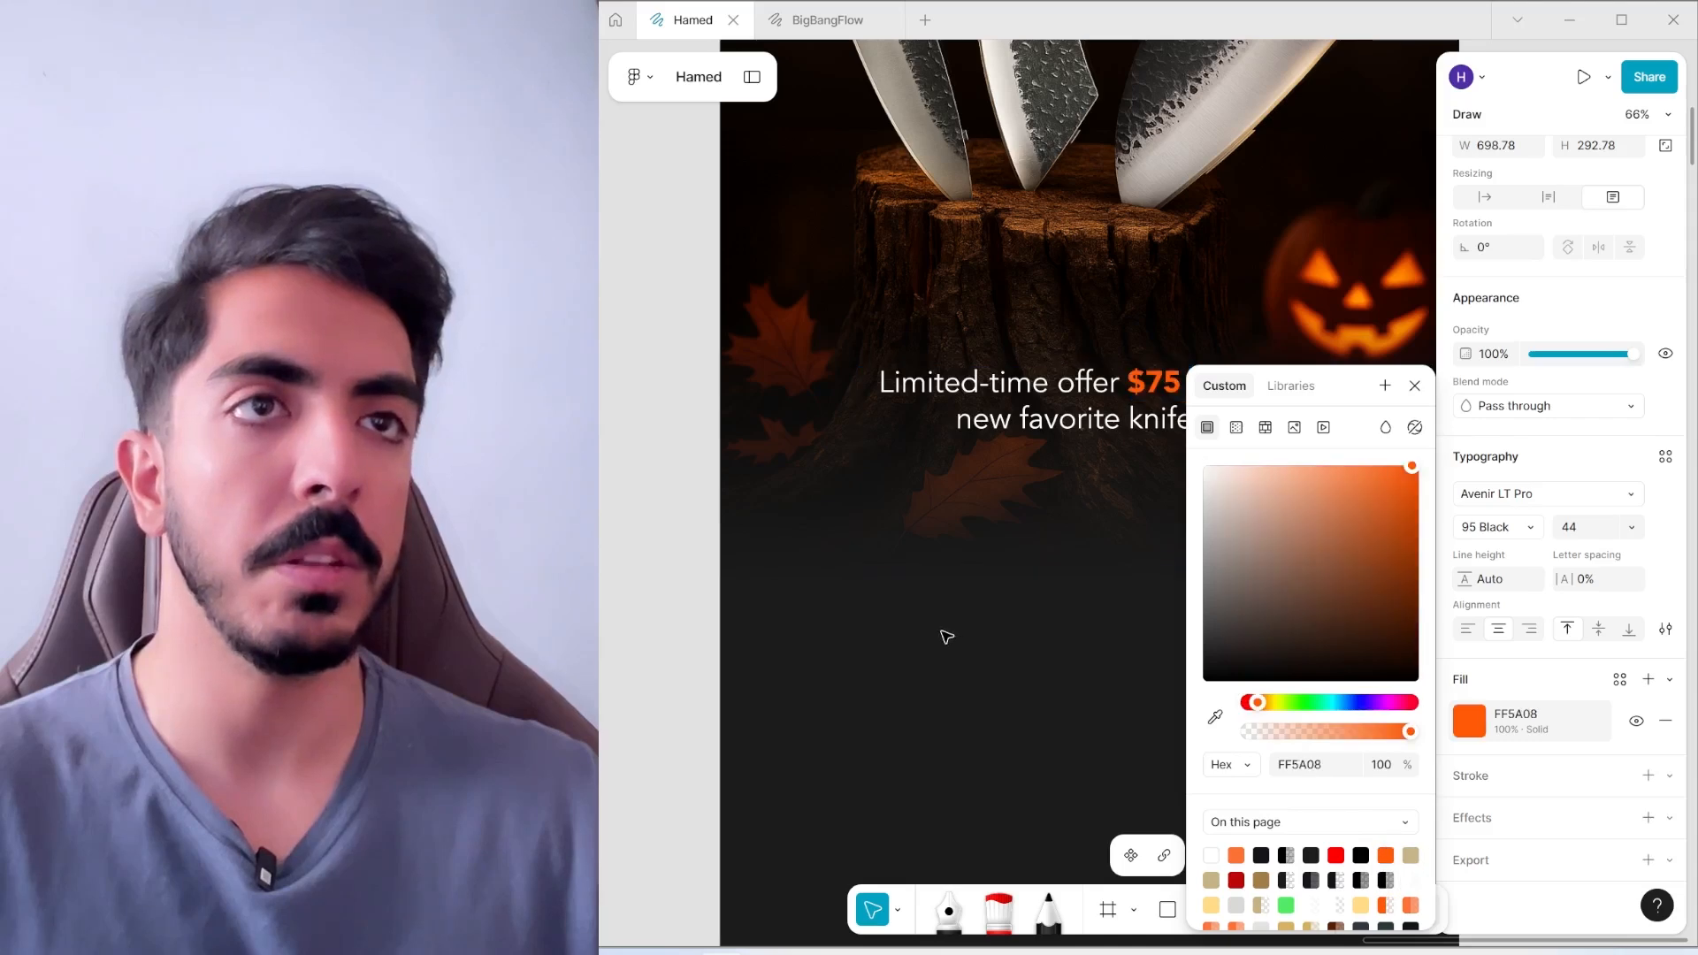
# Insert a line break before "$75 OFF" so "Limited-time offer" sits on its own line
pyautogui.scroll(-3, 946, 626)
pyautogui.click(1256, 197)
pyautogui.scroll(3, 992, 482)
pyautogui.doubleClick(1066, 519)
pyautogui.click(1067, 515)
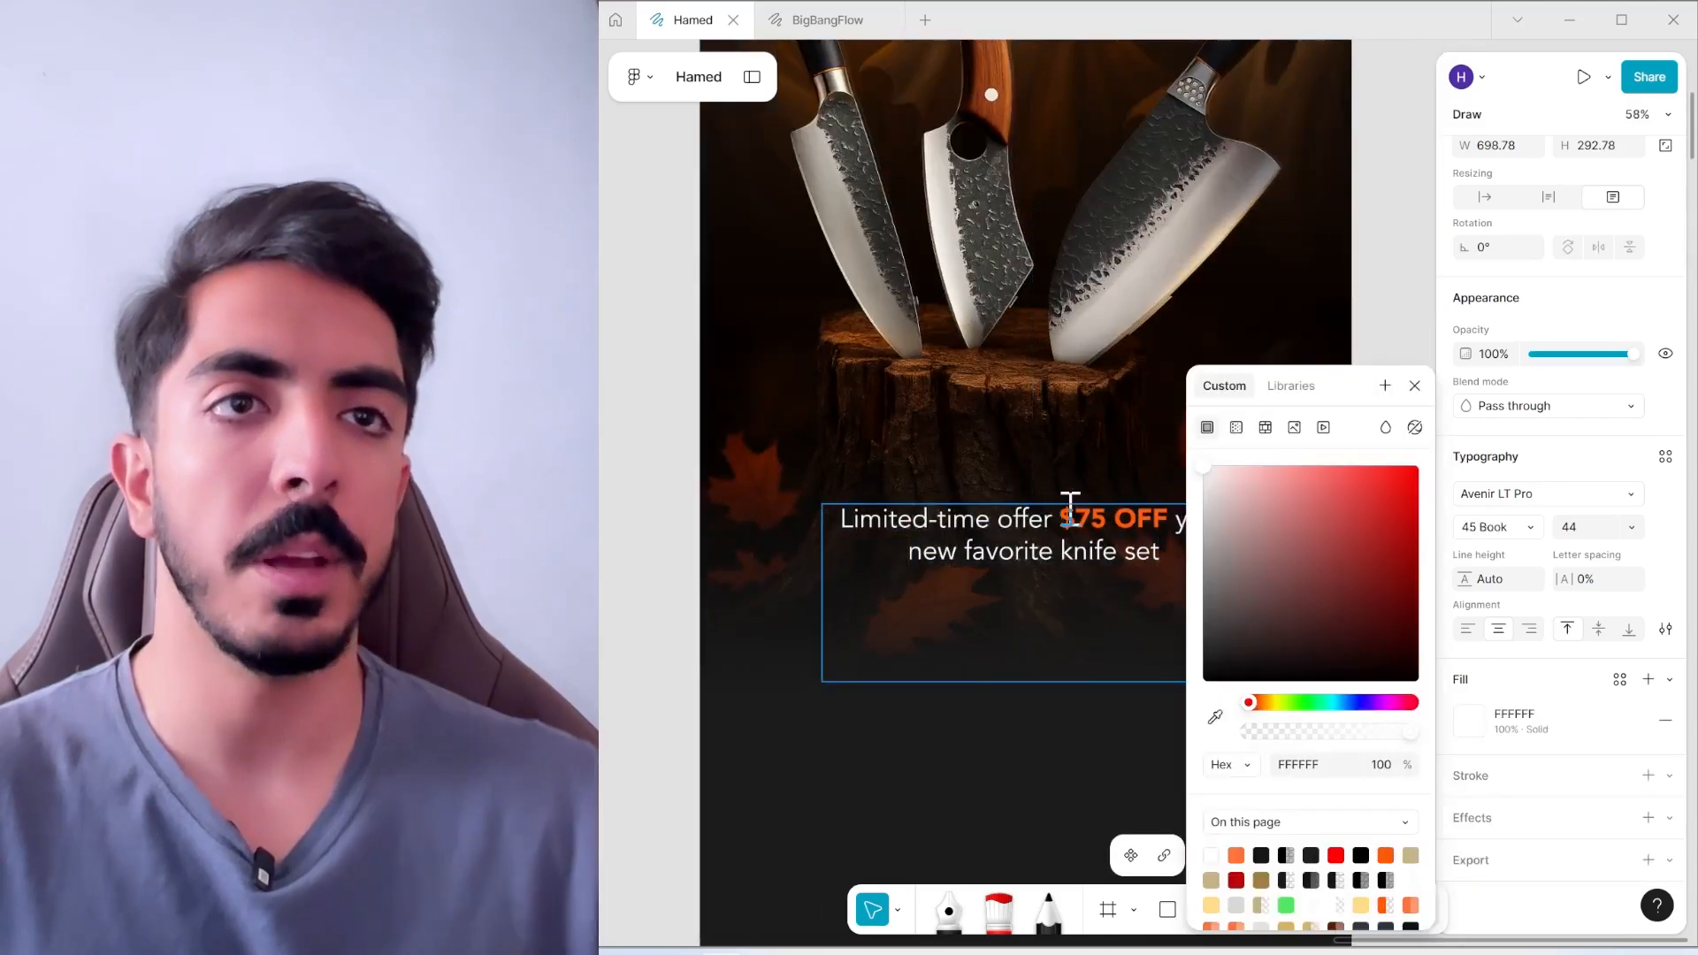
pyautogui.press('Return')
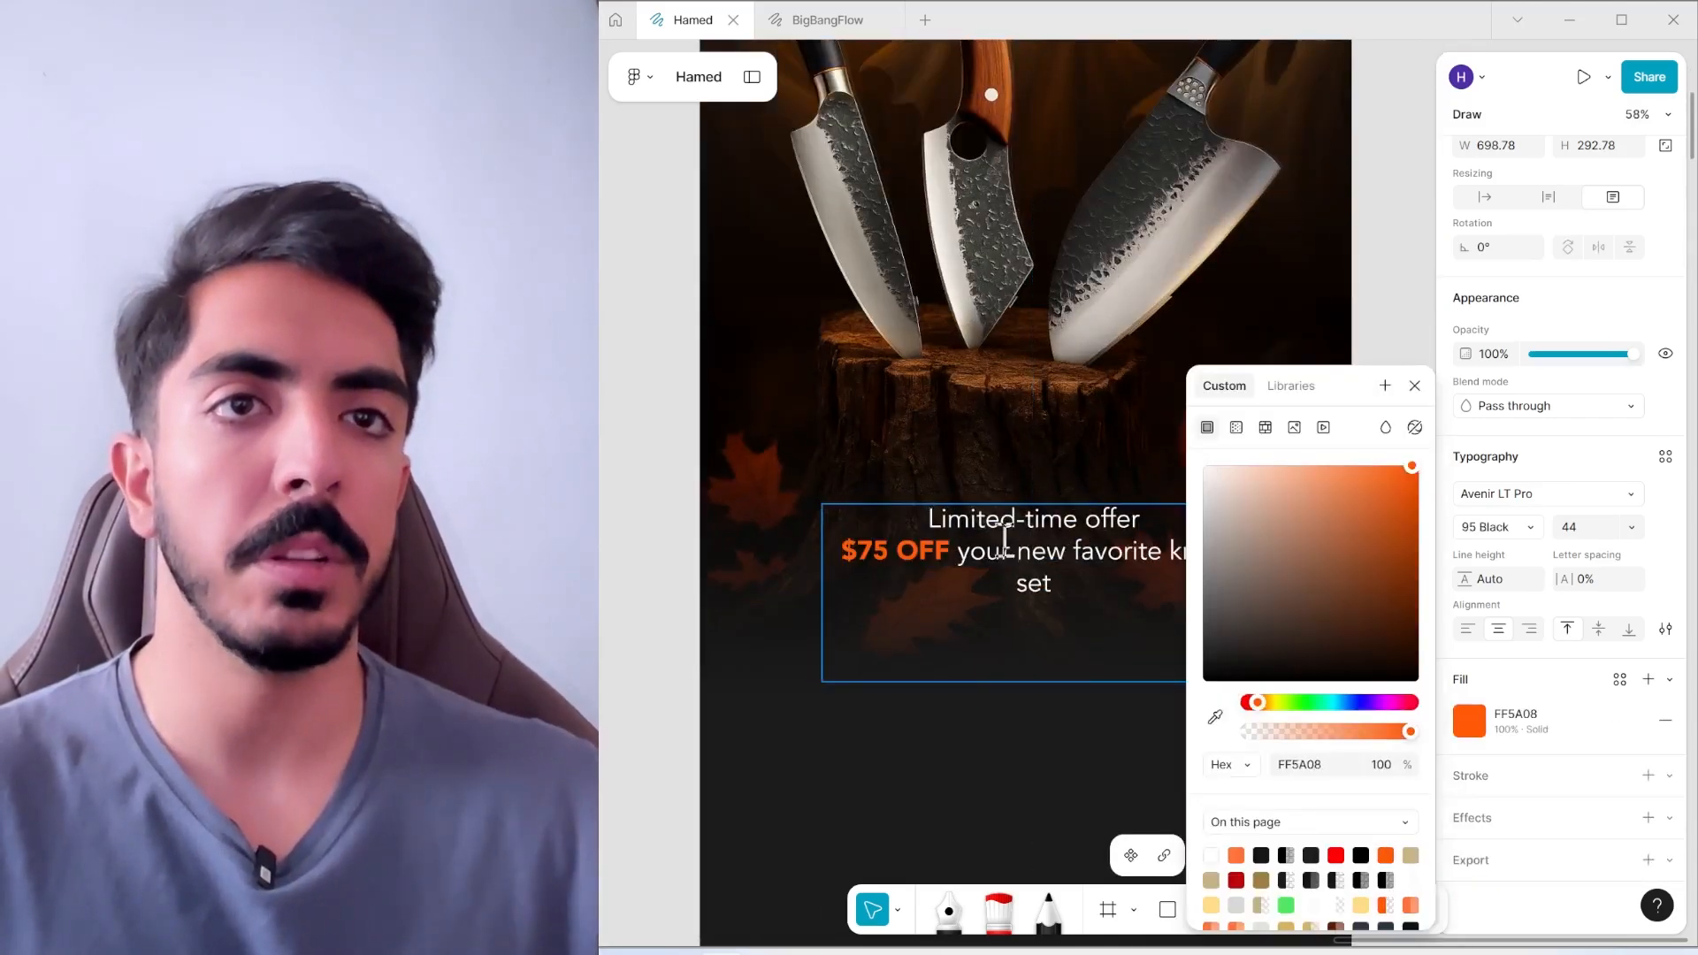
# Set the "Limited-time offer" line to the 95 Black weight and enlarge its font size
pyautogui.click(1136, 517)
pyautogui.moveTo(1139, 518); pyautogui.dragTo(758, 516)
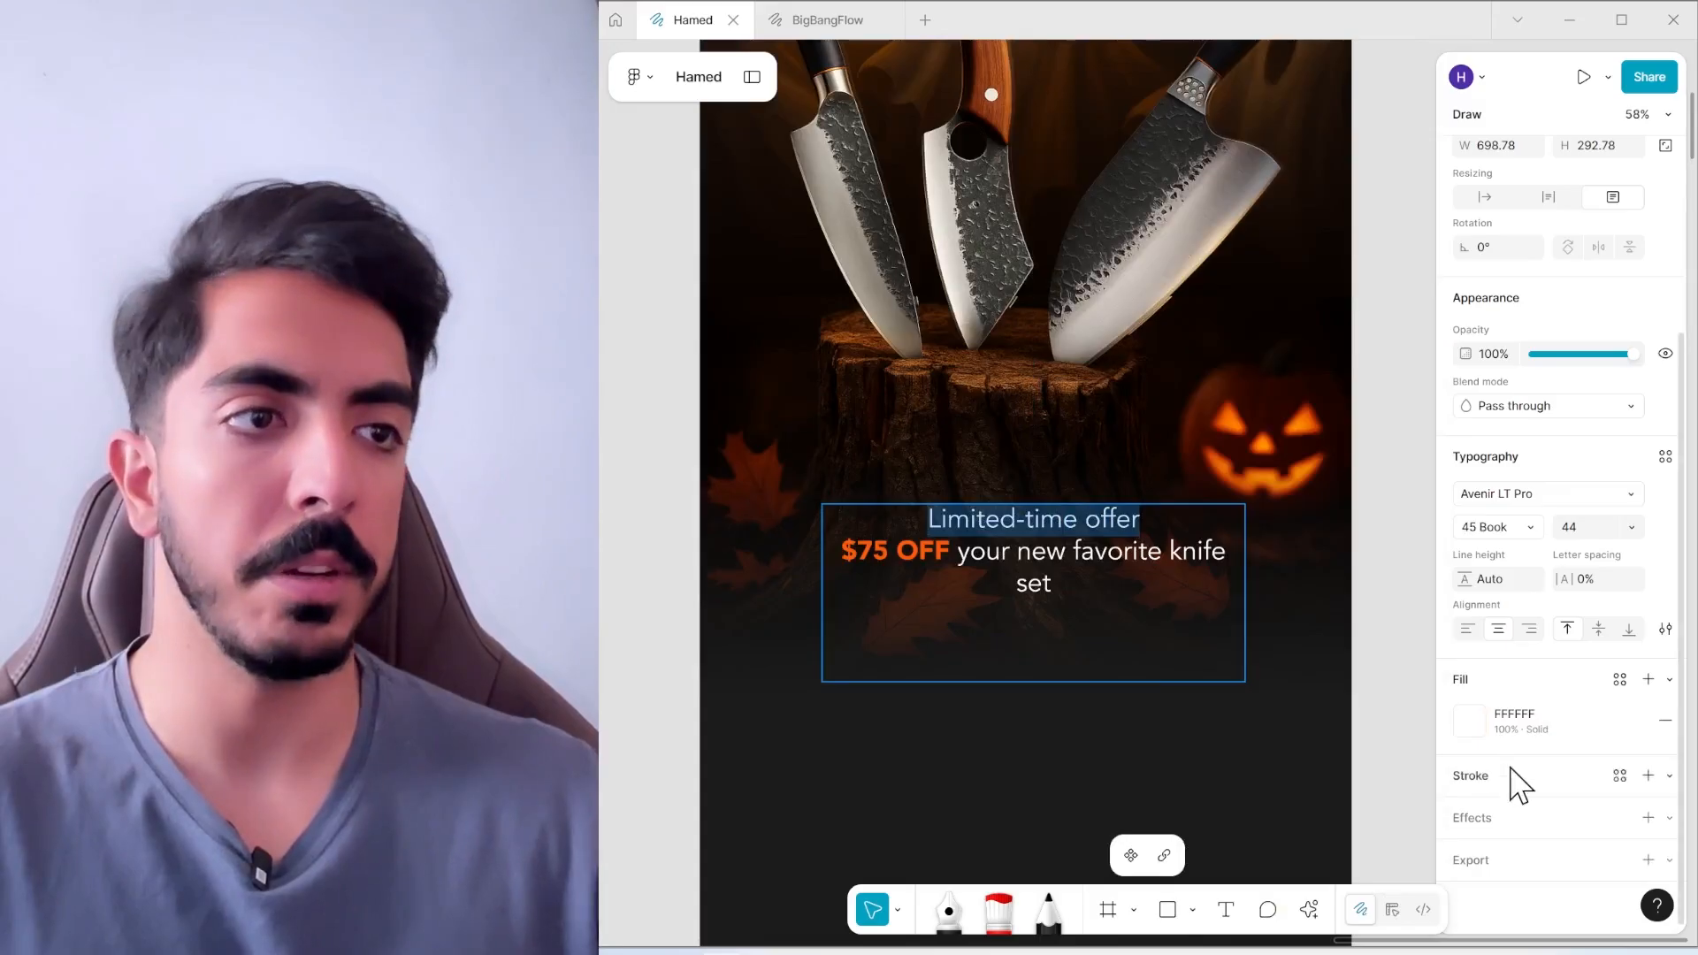
pyautogui.click(1499, 527)
pyautogui.click(1528, 573)
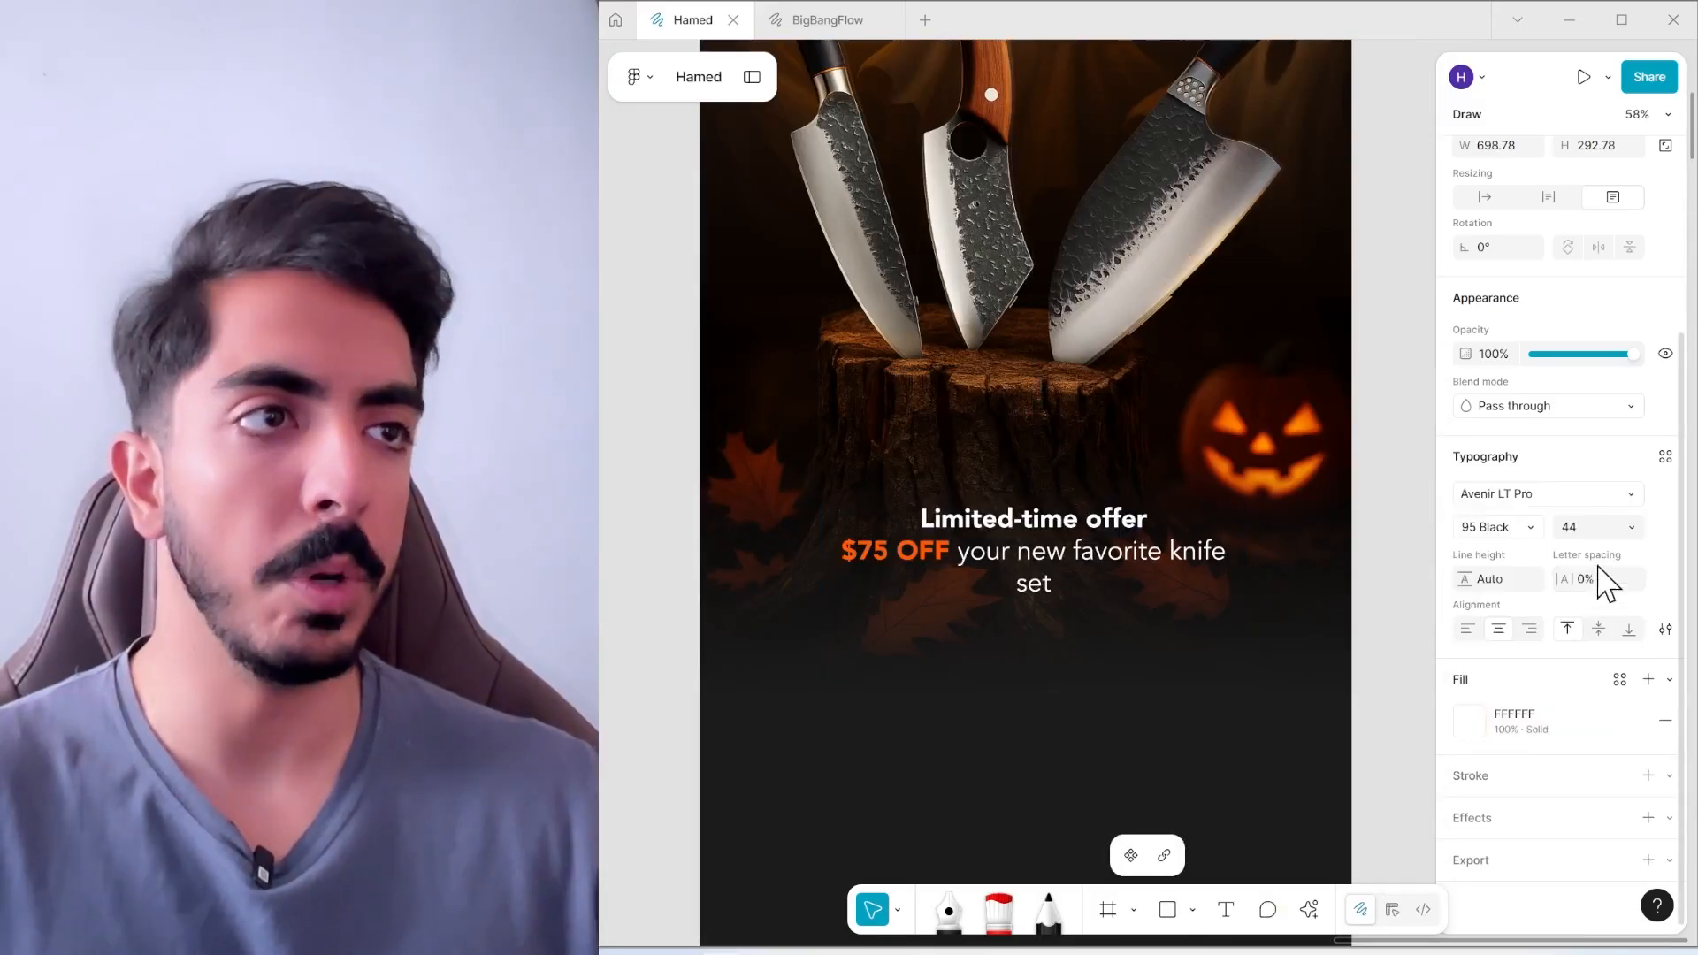
pyautogui.hotkey('shift', 'Up')
pyautogui.hotkey('shift', 'Up')
pyautogui.press('Escape')
# Move the offer text block slightly up over the tree stump and deselect it
pyautogui.moveTo(1049, 555); pyautogui.dragTo(1049, 511)
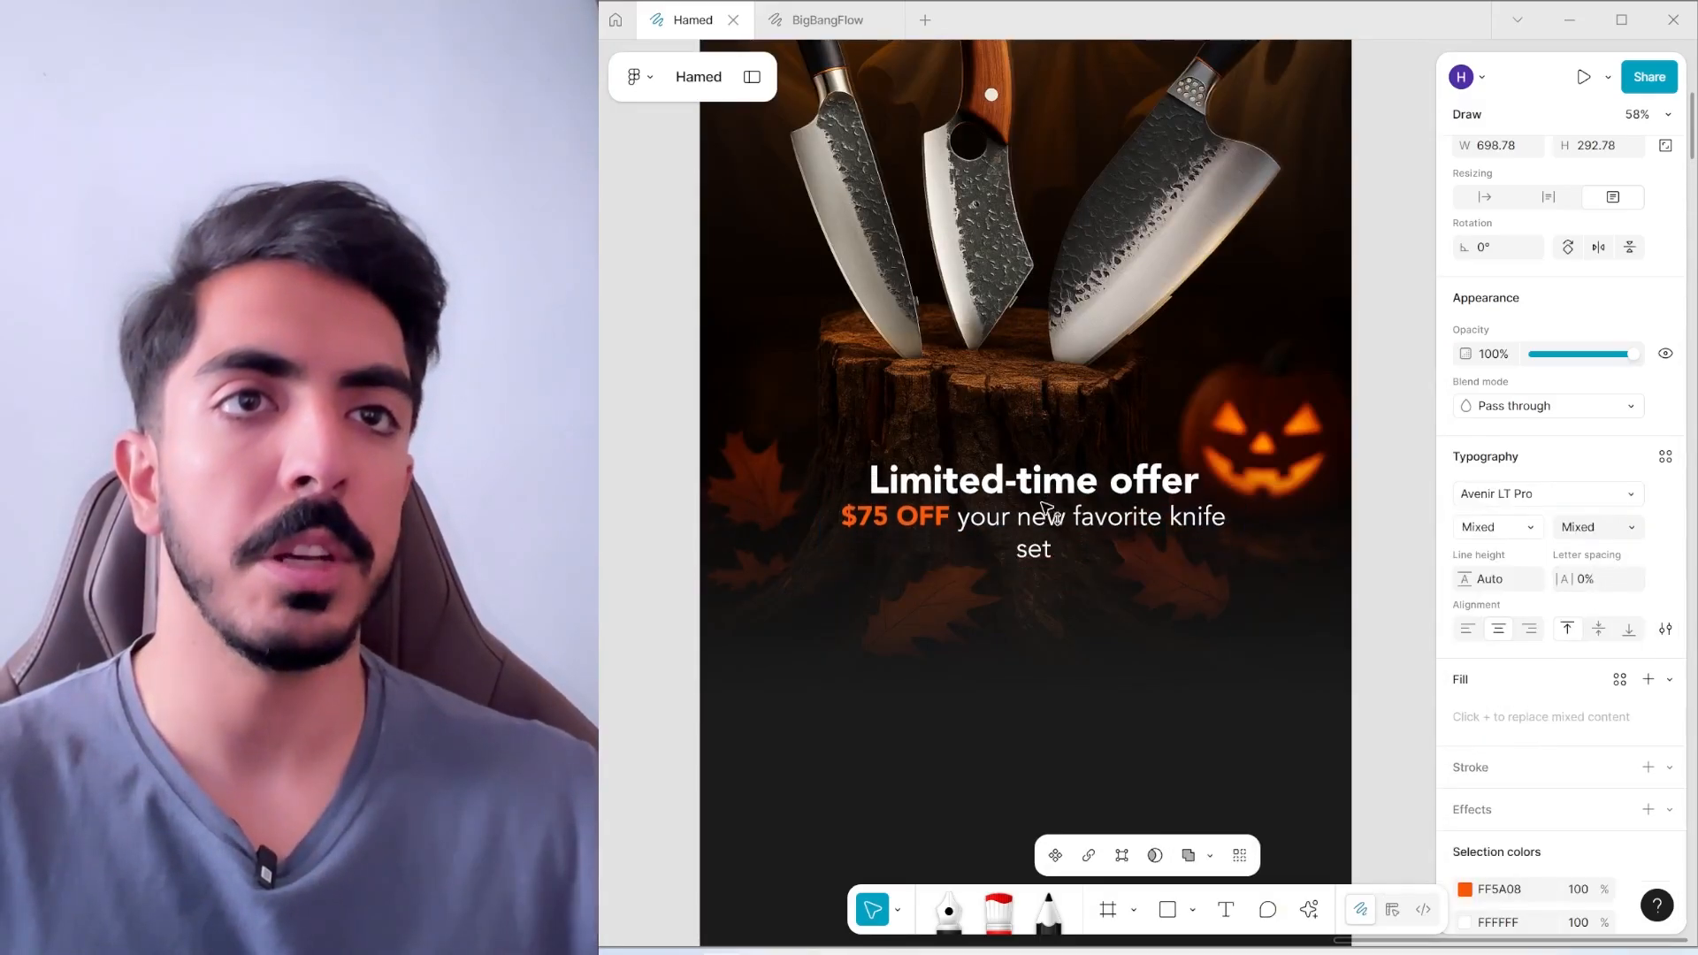
pyautogui.scroll(-4, 1077, 436)
pyautogui.click(1335, 404)
pyautogui.scroll(-1, 1389, 481)
pyautogui.moveTo(1342, 401); pyautogui.dragTo(1360, 504)
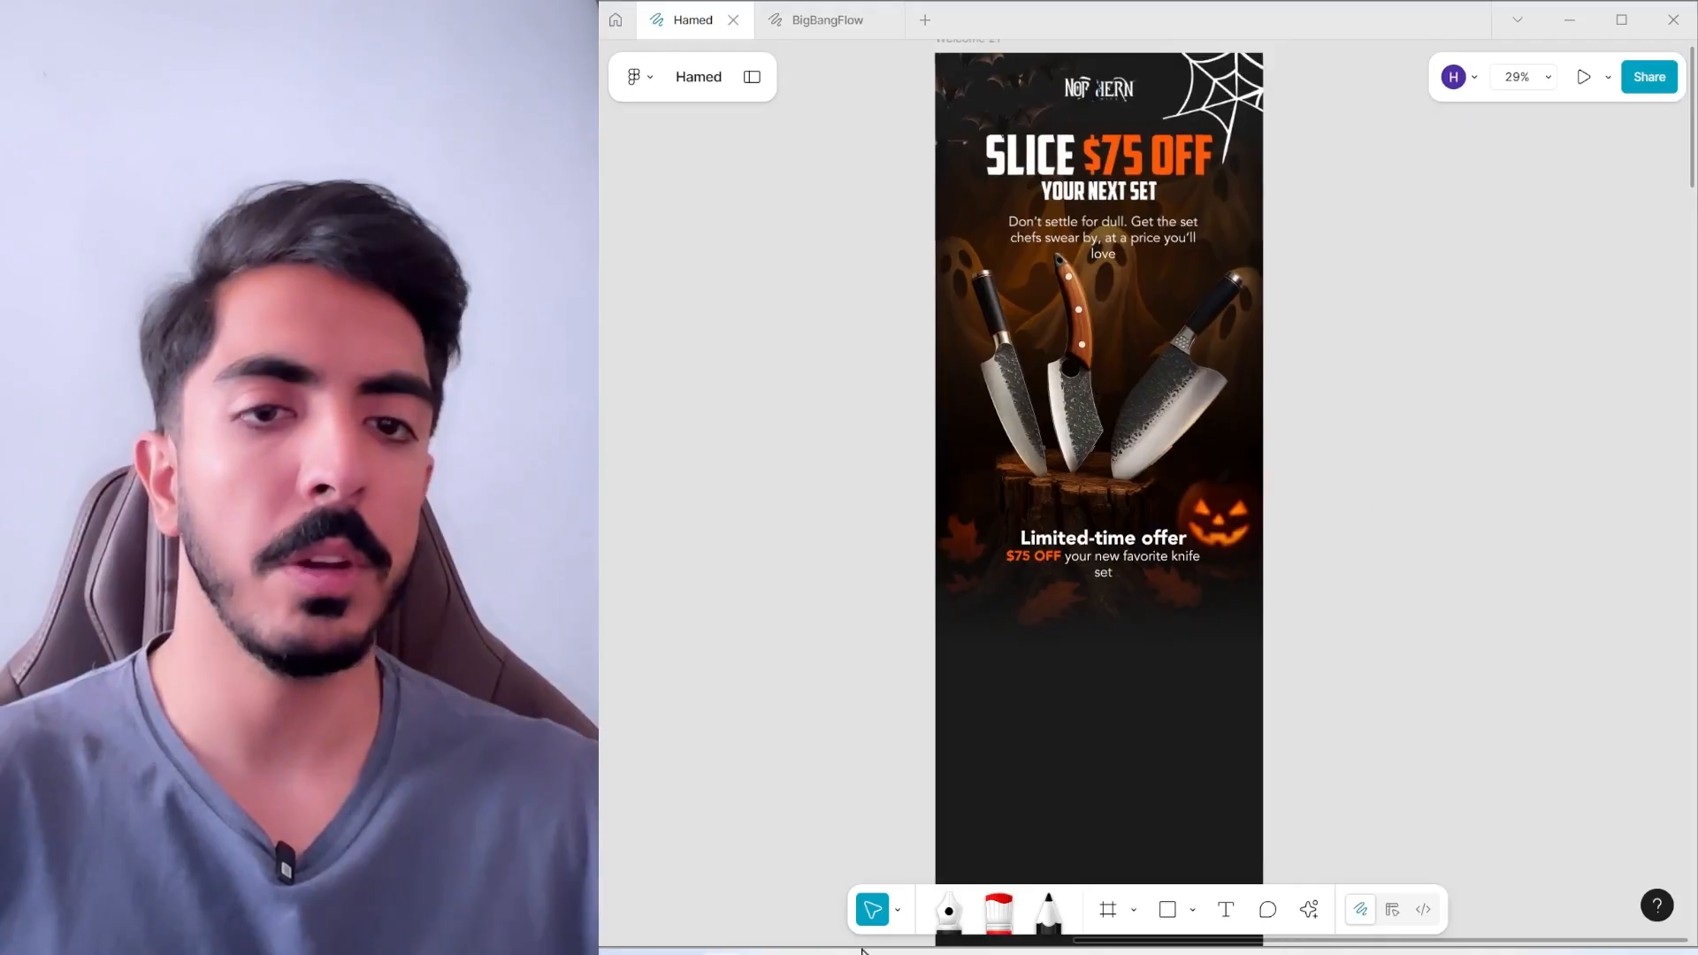
# Import both images, the knife pumpkin and the ghost background, from the Section 02 folder onto the Figma canvas
pyautogui.hotkey('alt', 'Tab')
pyautogui.moveTo(1156, 462); pyautogui.dragTo(1294, 300)
pyautogui.click(1316, 529)
pyautogui.doubleClick(1310, 517)
pyautogui.moveTo(1230, 638); pyautogui.dragTo(1179, 504)
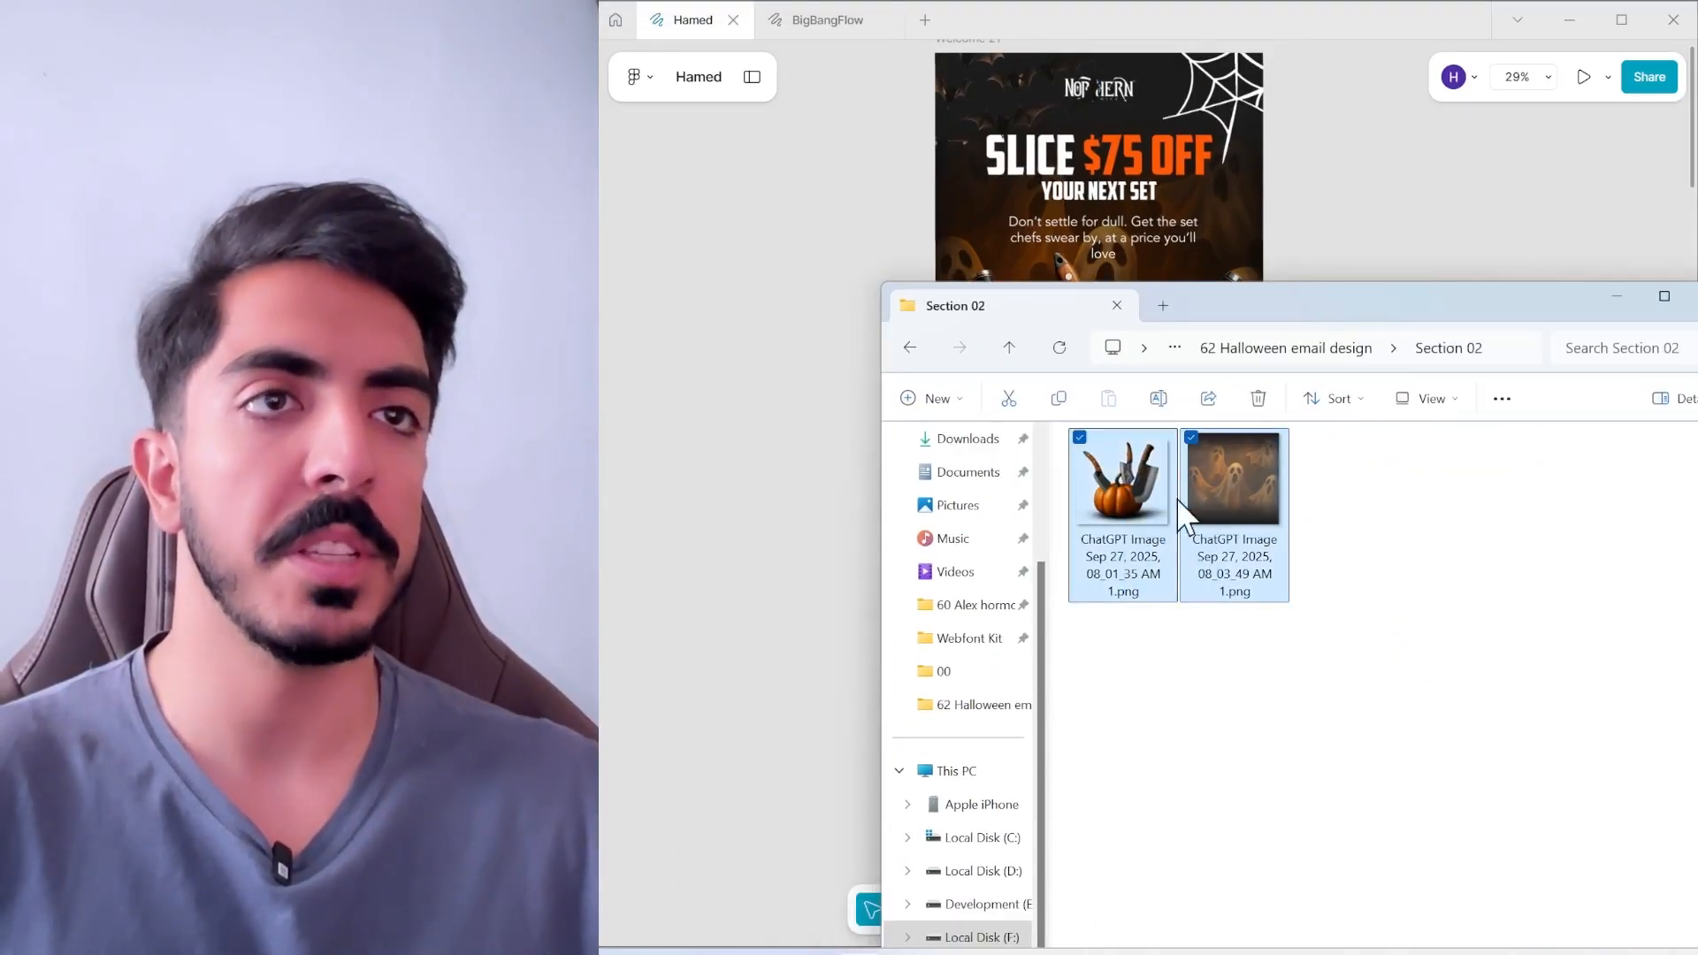
pyautogui.moveTo(1286, 303); pyautogui.dragTo(1455, 322)
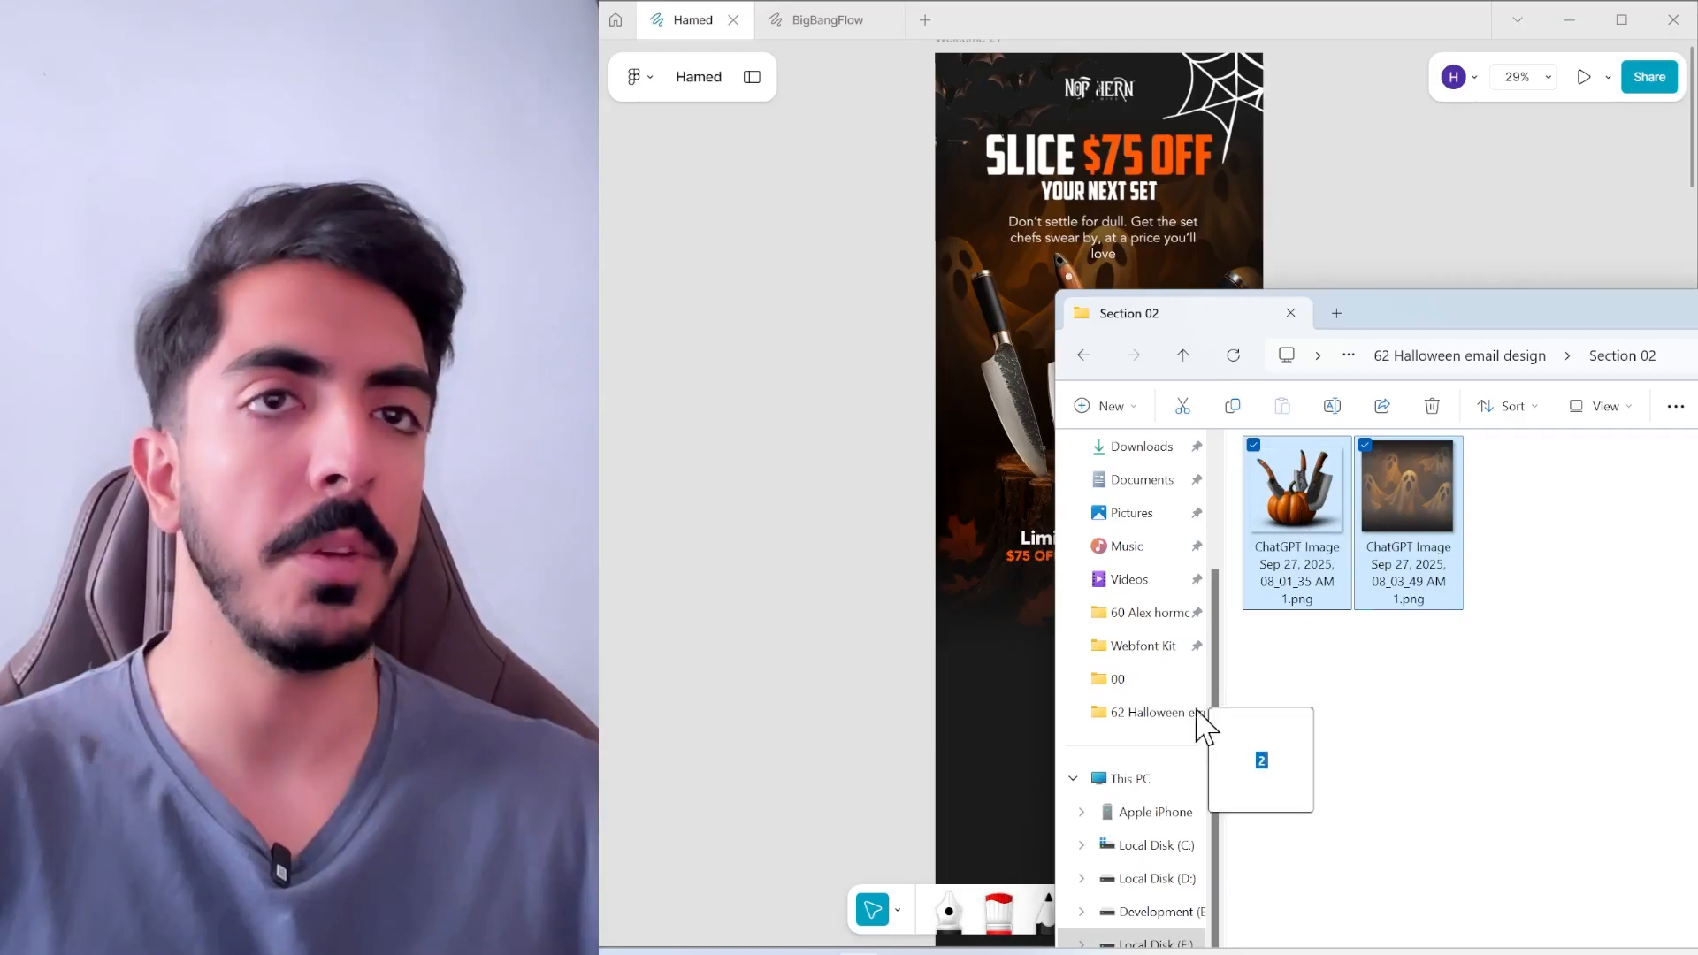
pyautogui.moveTo(1199, 724); pyautogui.dragTo(826, 528)
pyautogui.moveTo(846, 624); pyautogui.dragTo(970, 519)
pyautogui.scroll(-2, 973, 517)
pyautogui.click(964, 667)
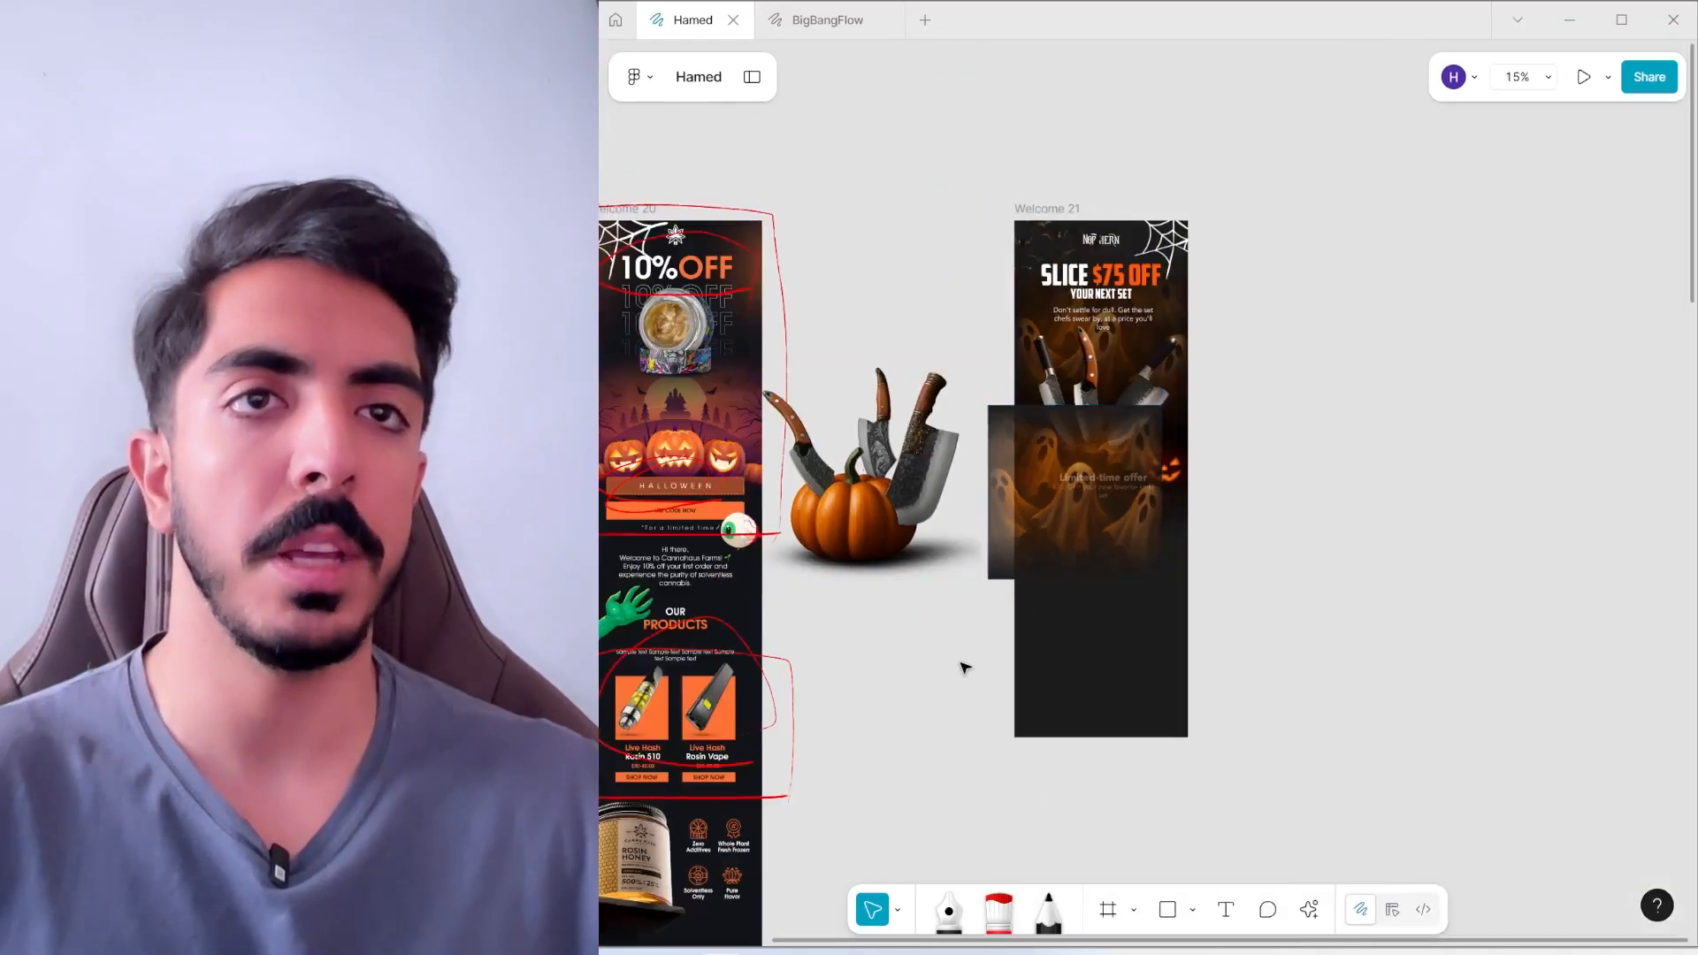
# Place the knife-pumpkin image in the email beneath the offer text and extend the email frame downward
pyautogui.click(1047, 508)
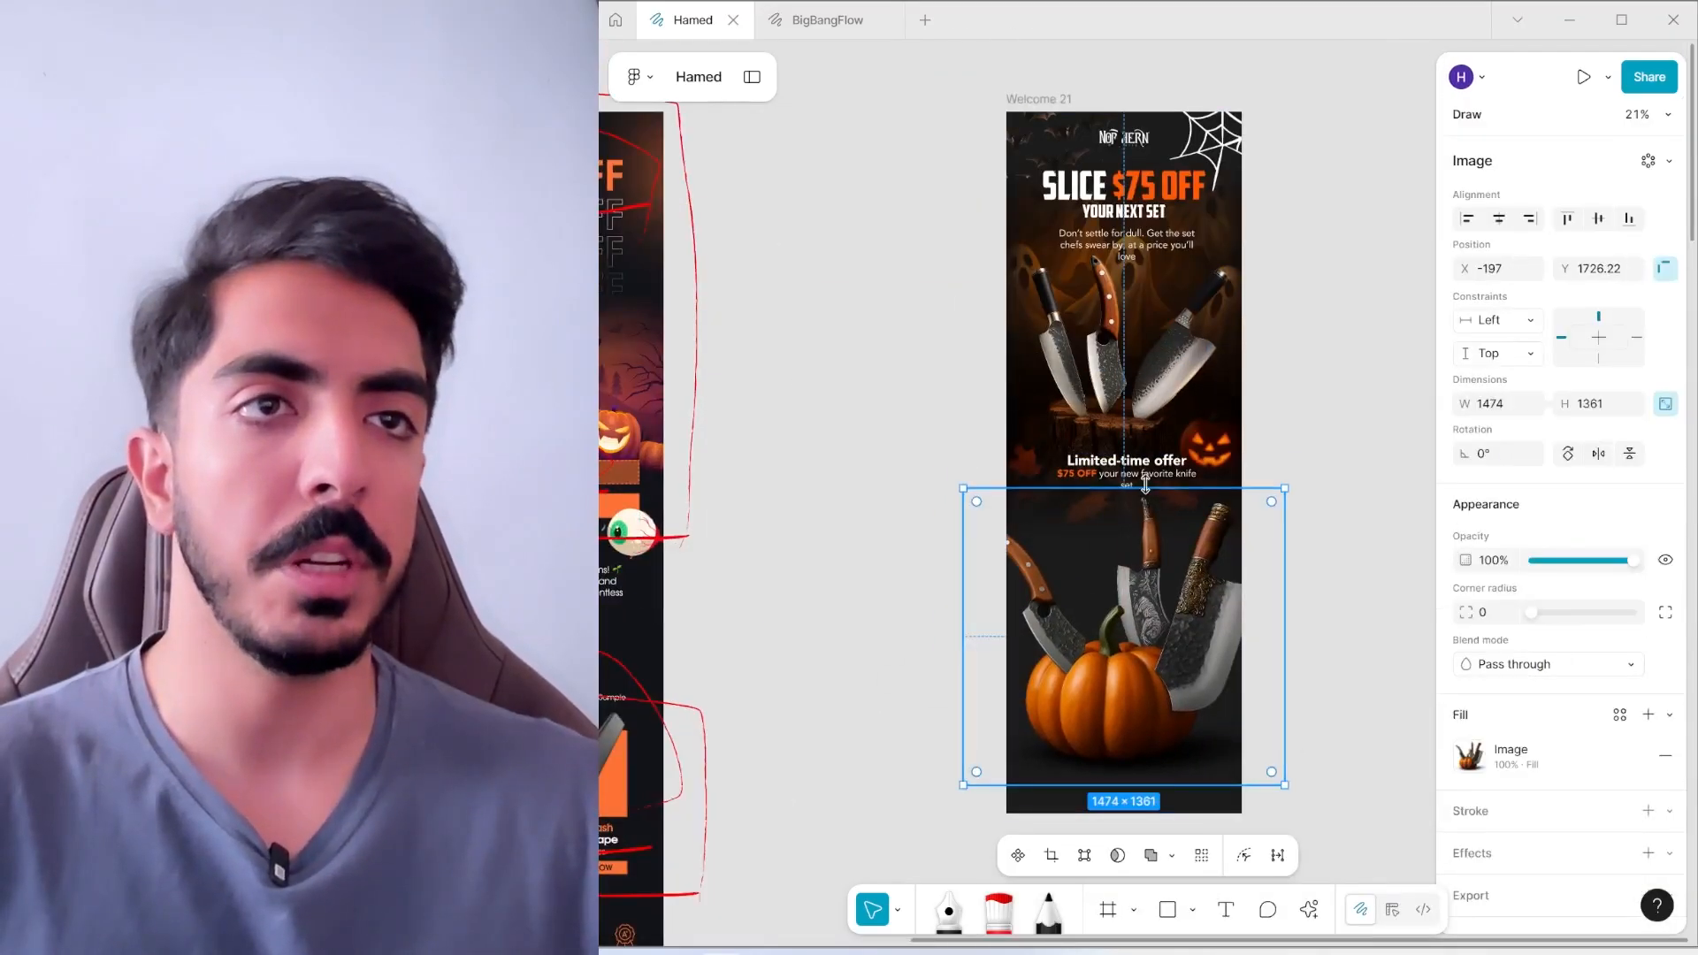
pyautogui.click(1323, 538)
pyautogui.scroll(-3, 1214, 692)
pyautogui.click(1208, 653)
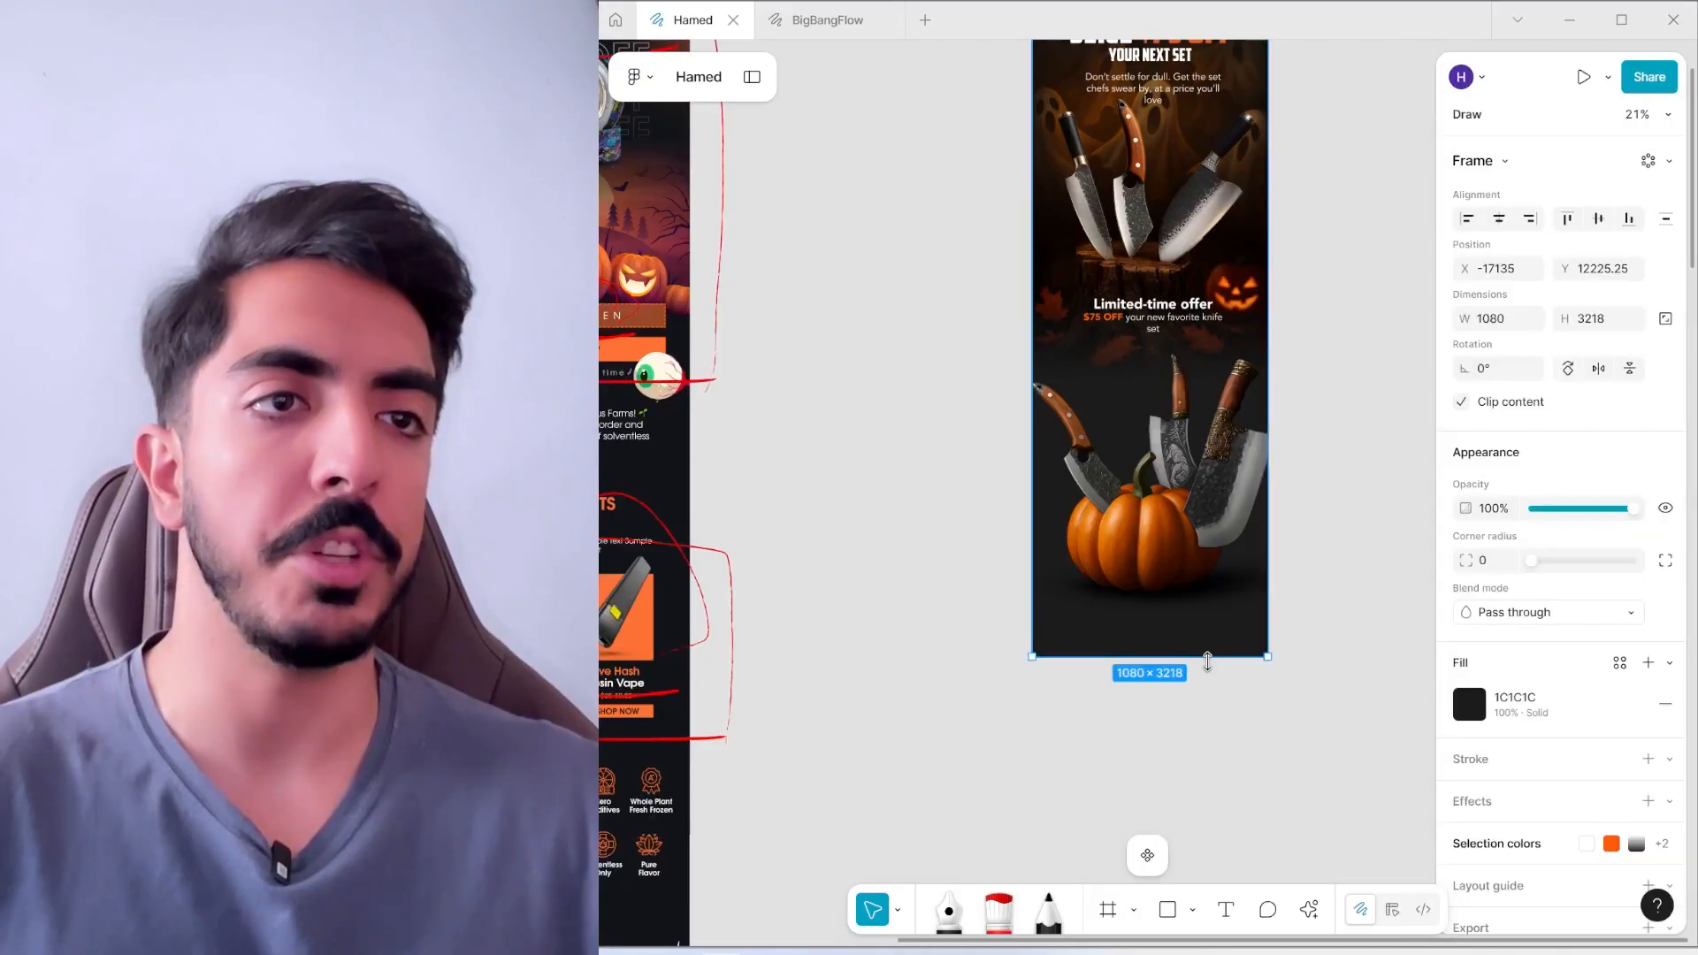
pyautogui.moveTo(1206, 658); pyautogui.dragTo(1187, 778)
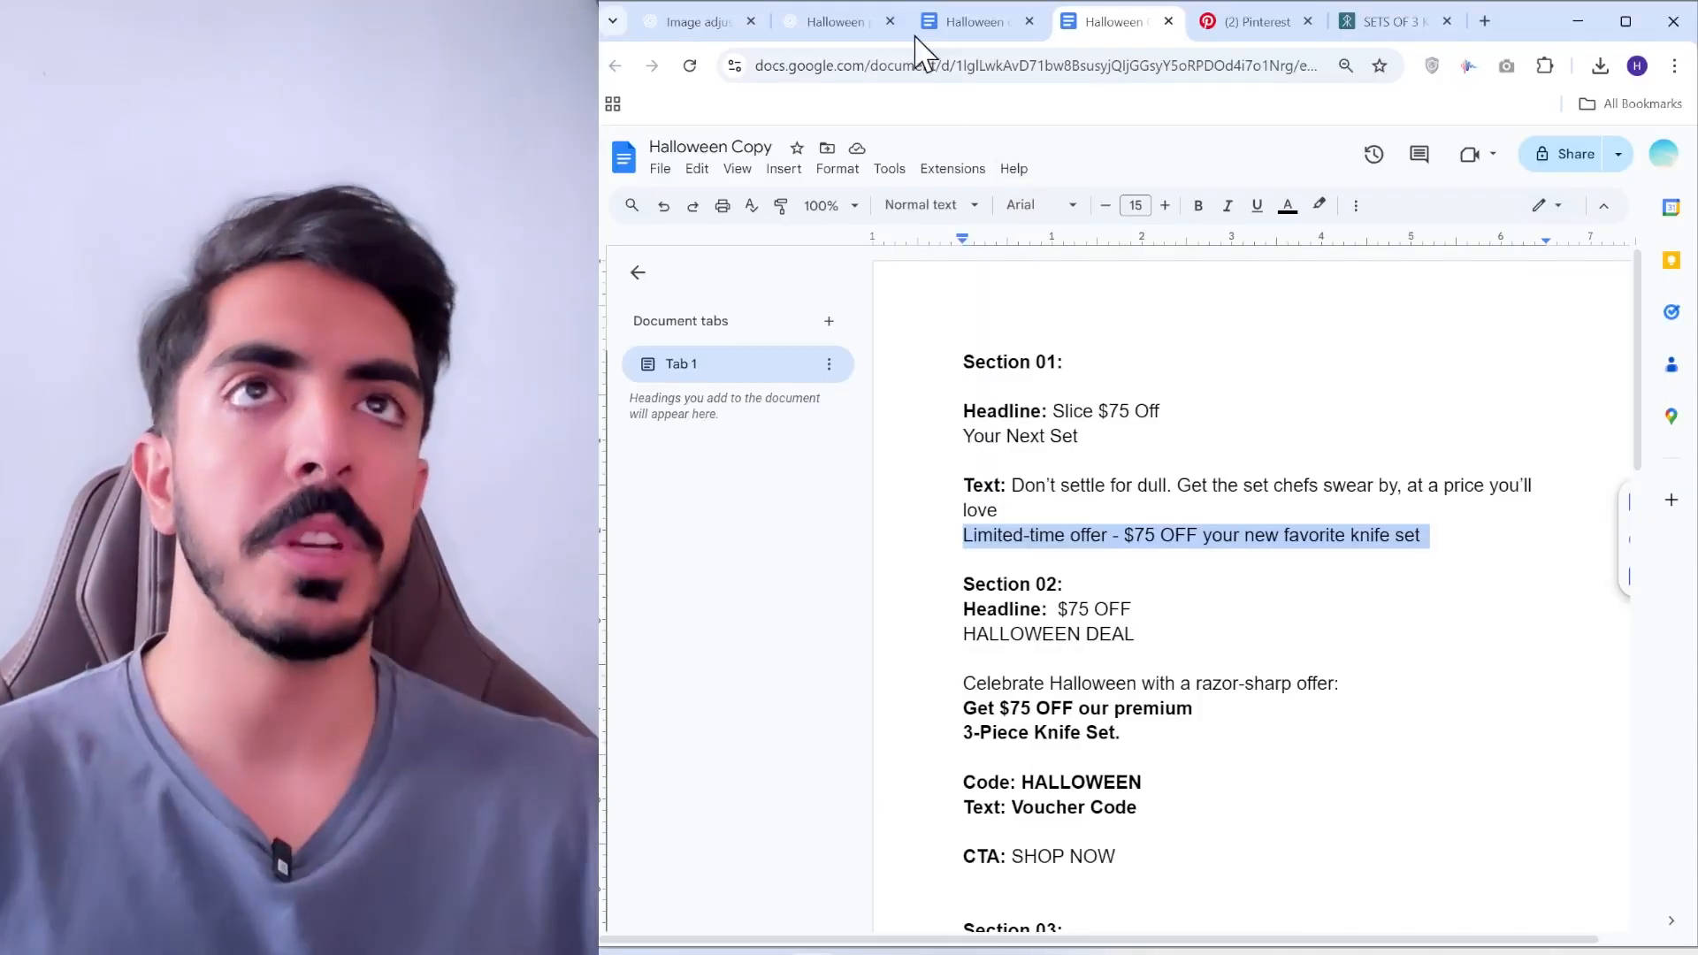
# Review the ChatGPT prompt for the Halloween knife photo and the generated pumpkin image
pyautogui.click(889, 23)
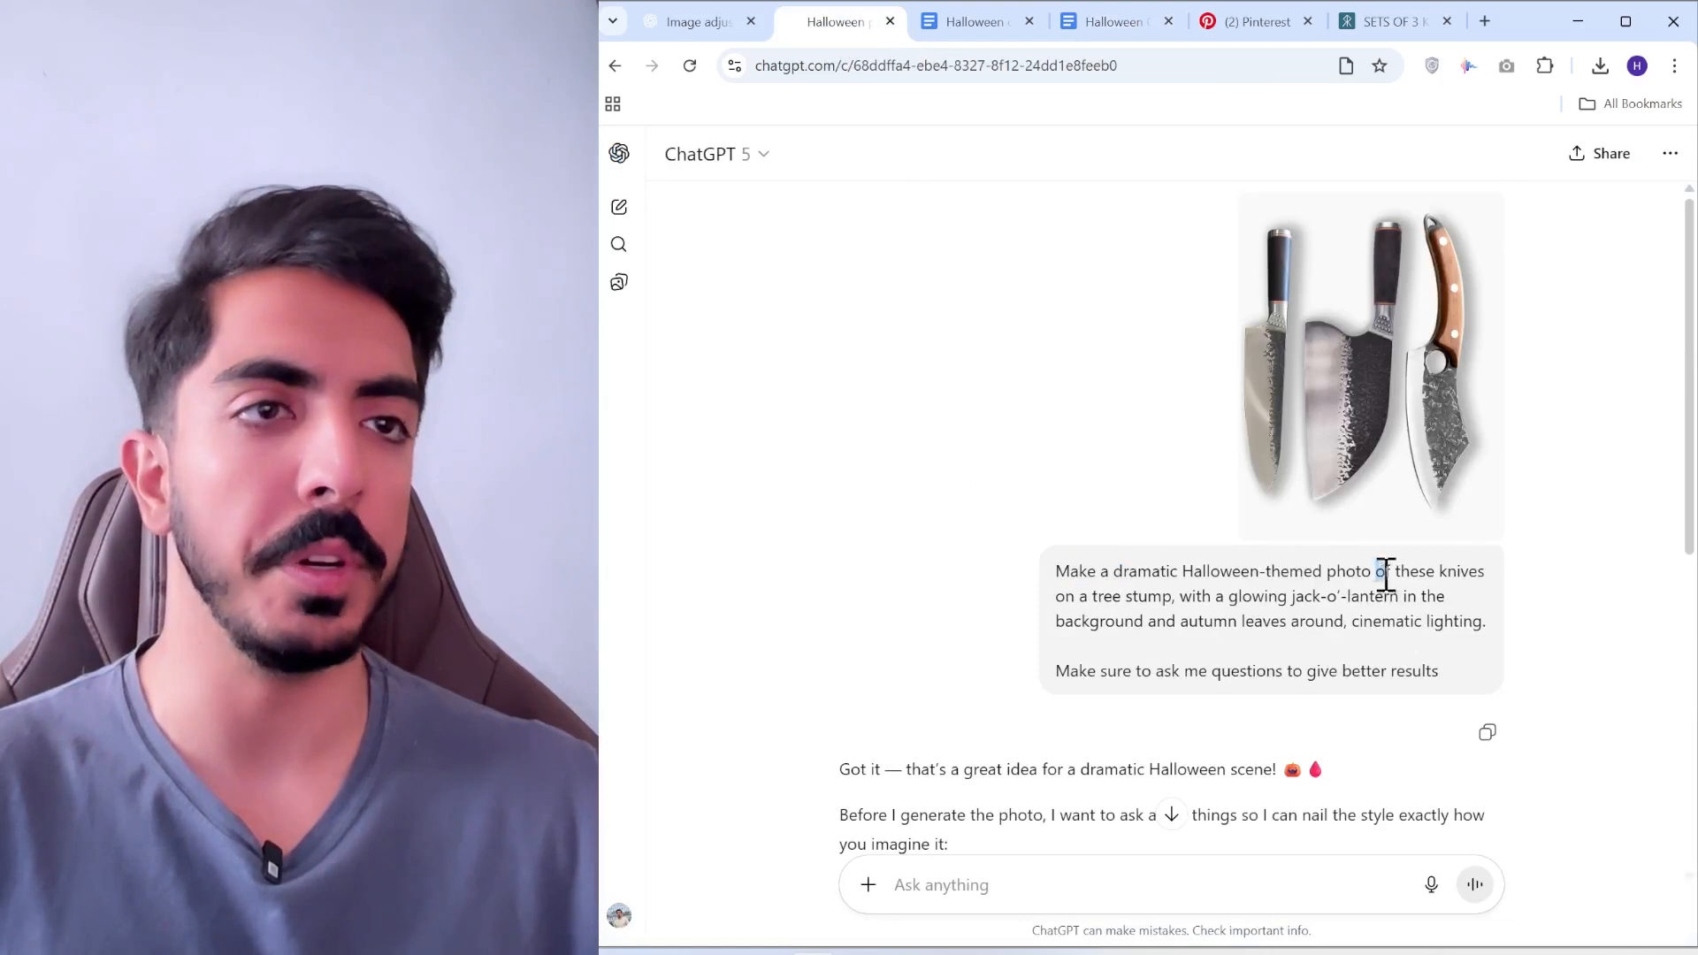
pyautogui.click(1185, 612)
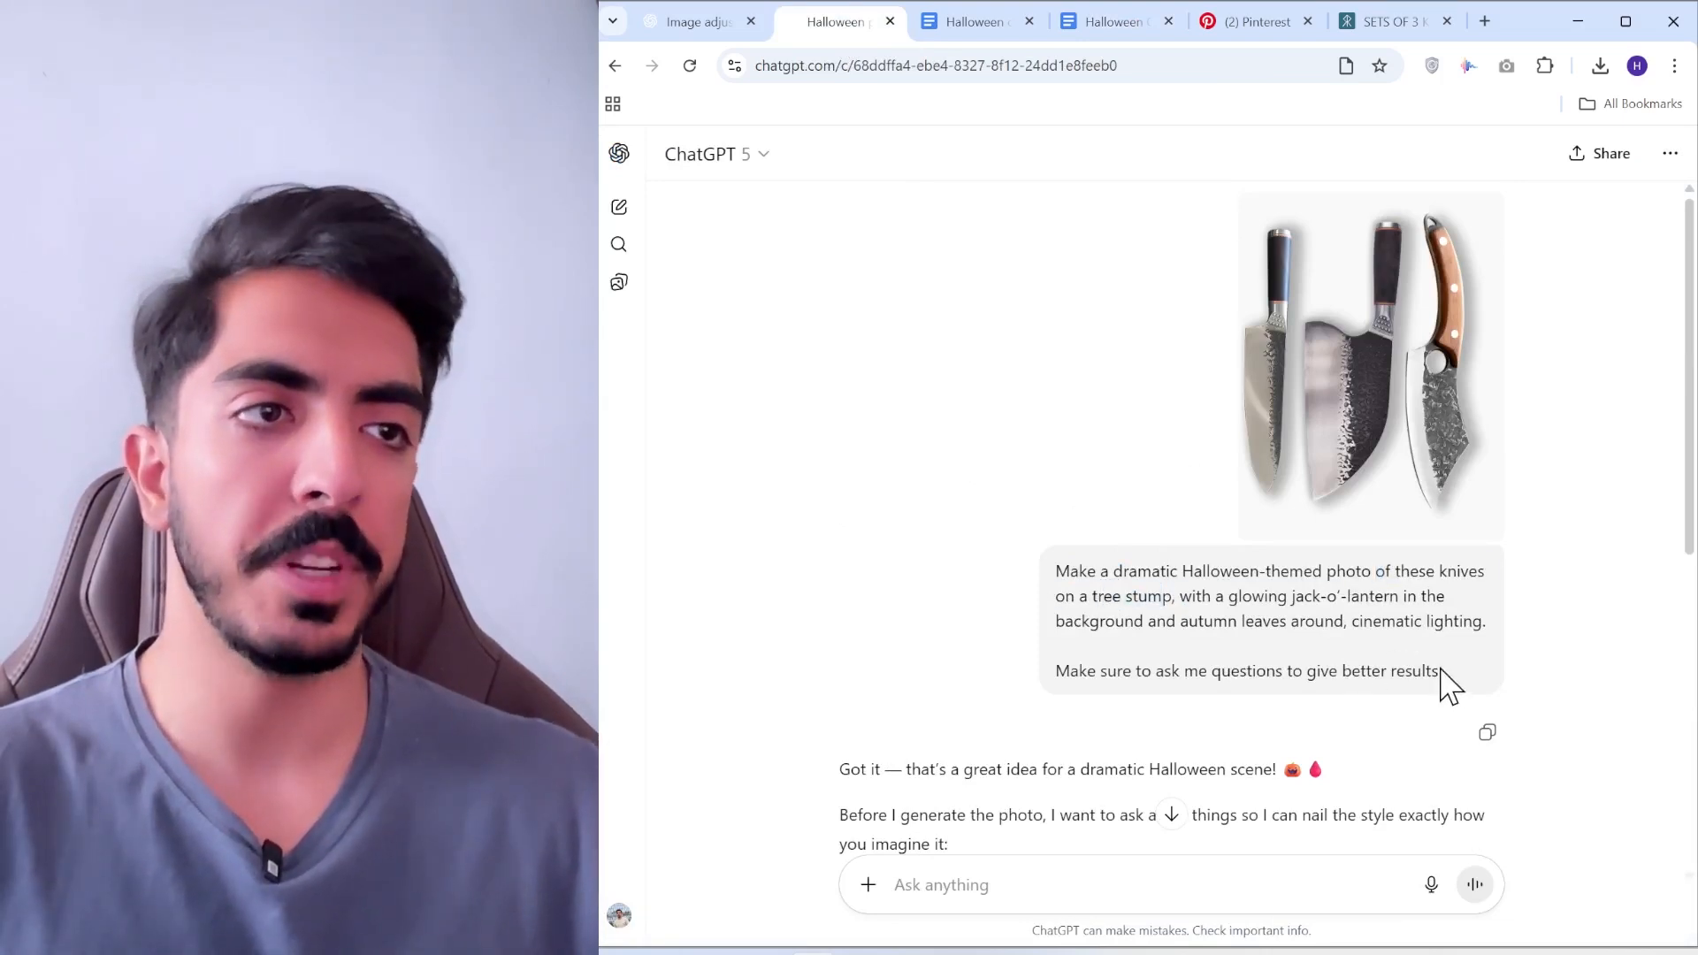
pyautogui.moveTo(1441, 672); pyautogui.dragTo(1165, 595)
pyautogui.click(1150, 633)
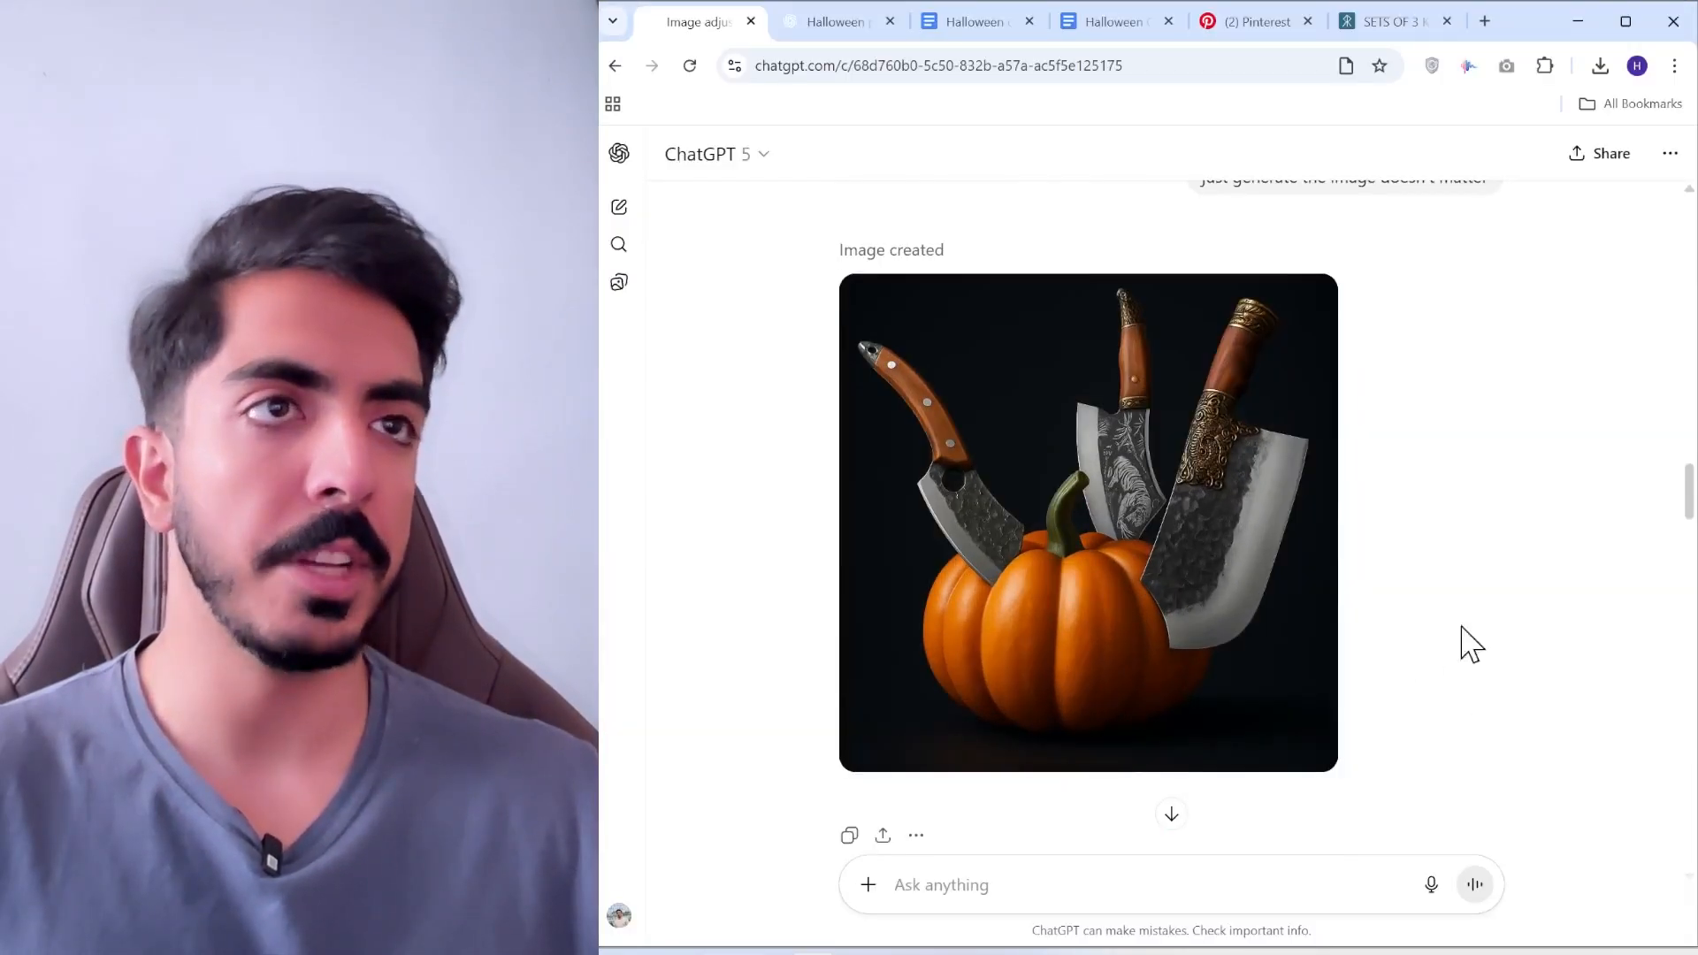
# Back in Figma, scale the knife-pumpkin image to 1259.06 × 1162.54 and reposition it below the offer text
pyautogui.click(1578, 21)
pyautogui.scroll(-4, 1132, 619)
pyautogui.scroll(1, 1134, 632)
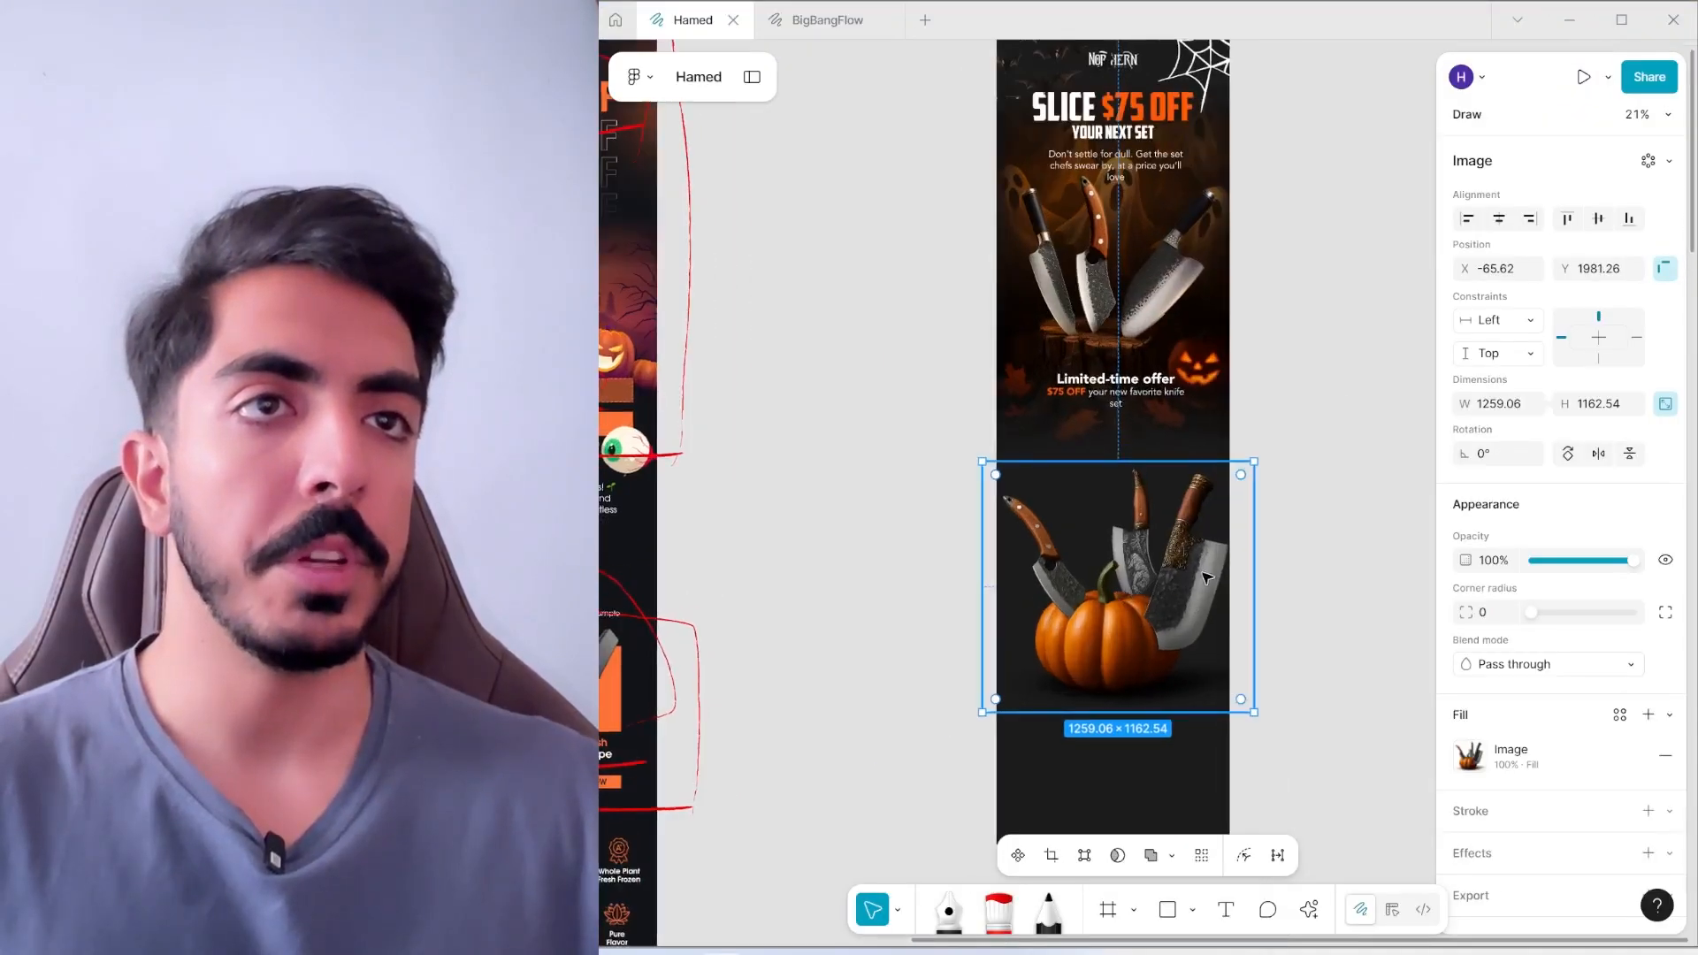
pyautogui.moveTo(1141, 654); pyautogui.dragTo(1119, 420)
pyautogui.moveTo(1128, 601); pyautogui.dragTo(1127, 653)
pyautogui.click(1123, 349)
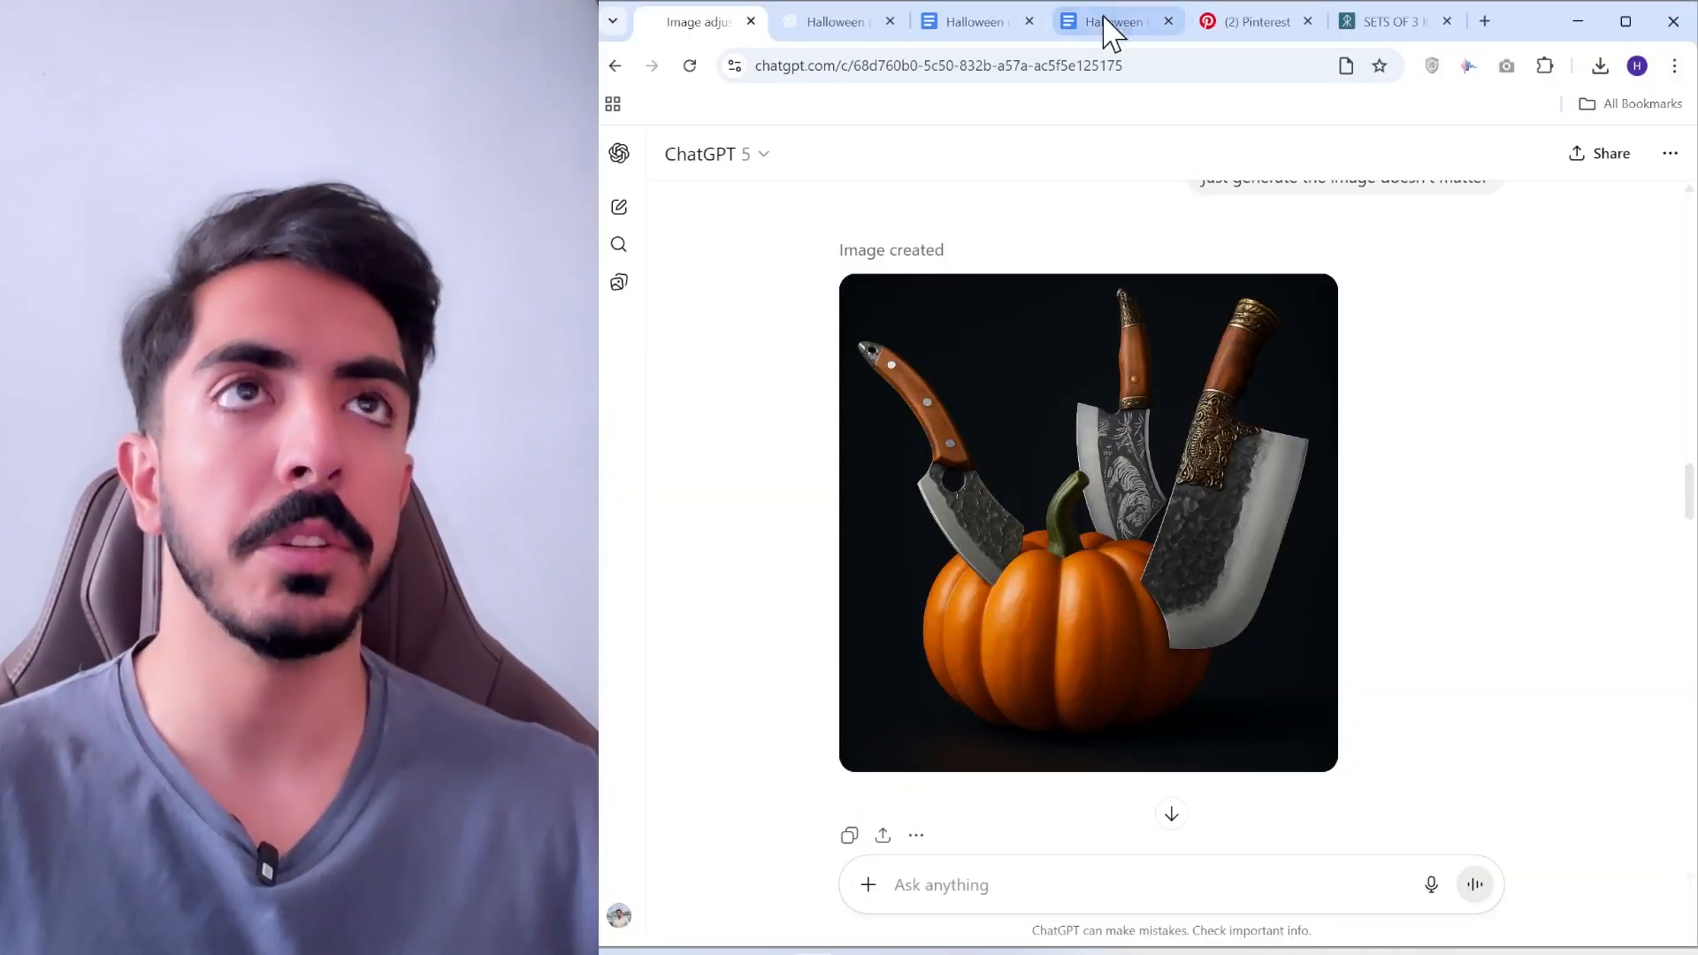
# Duplicate the hero headline below the offer text and replace its wording with "$75 OFF HALLOWEEN DEAL" from Section 02 of the Halloween Copy document
pyautogui.click(1107, 22)
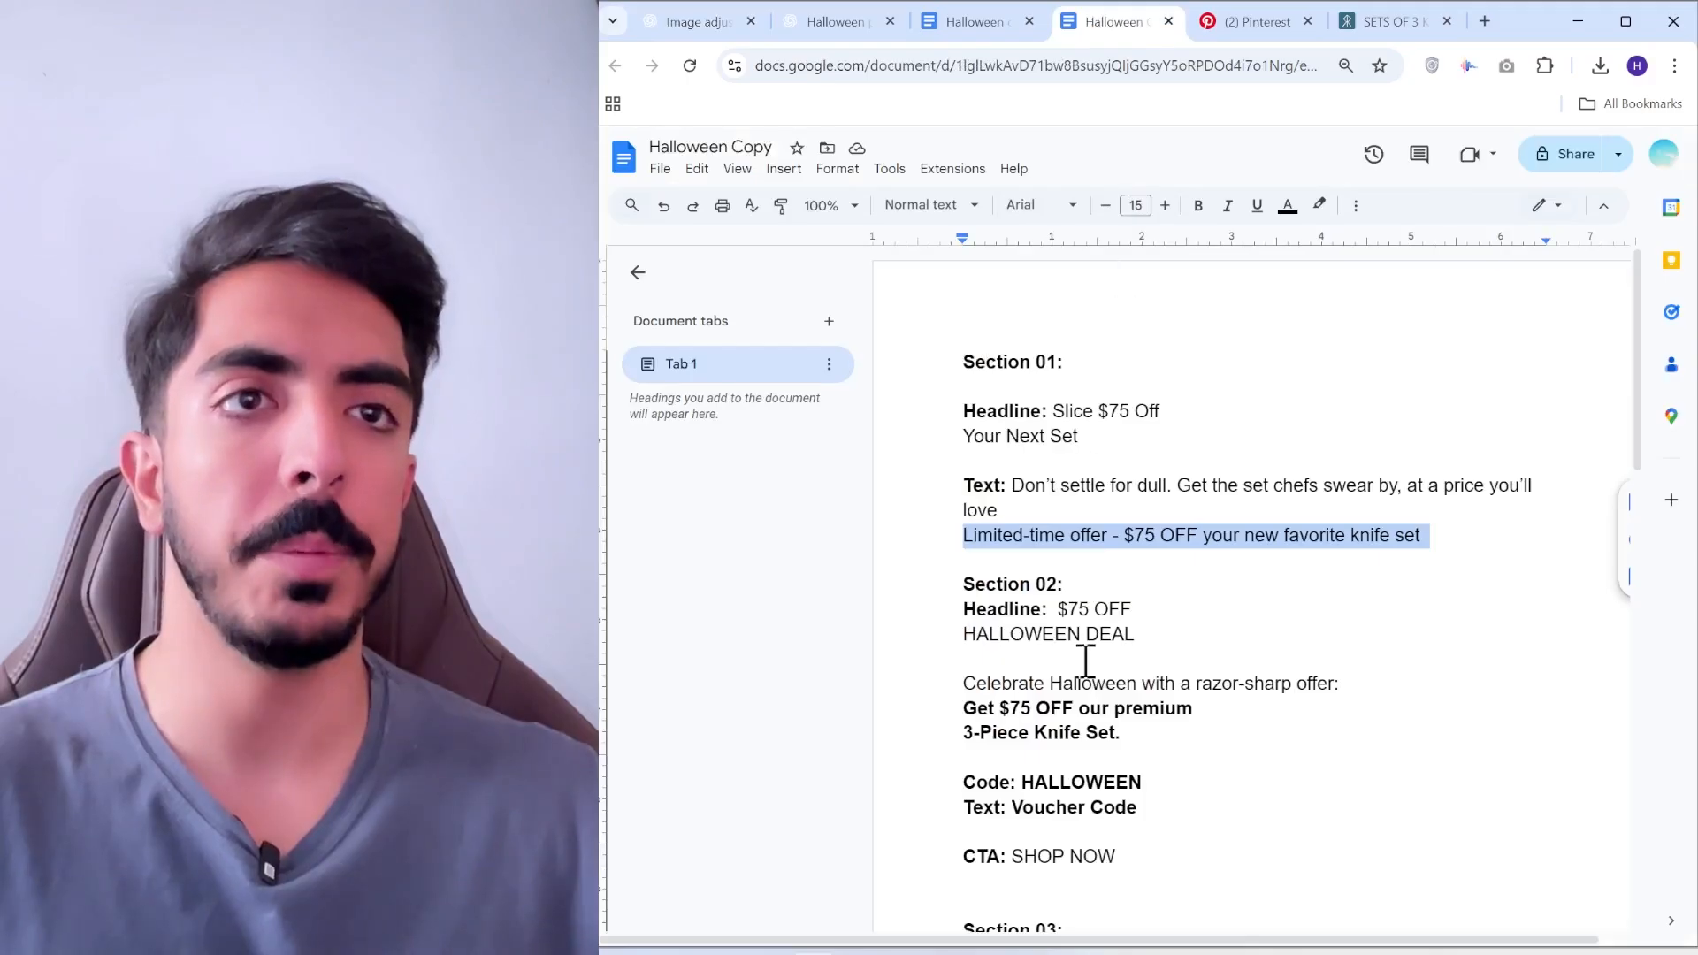
pyautogui.moveTo(1086, 658); pyautogui.dragTo(1073, 609)
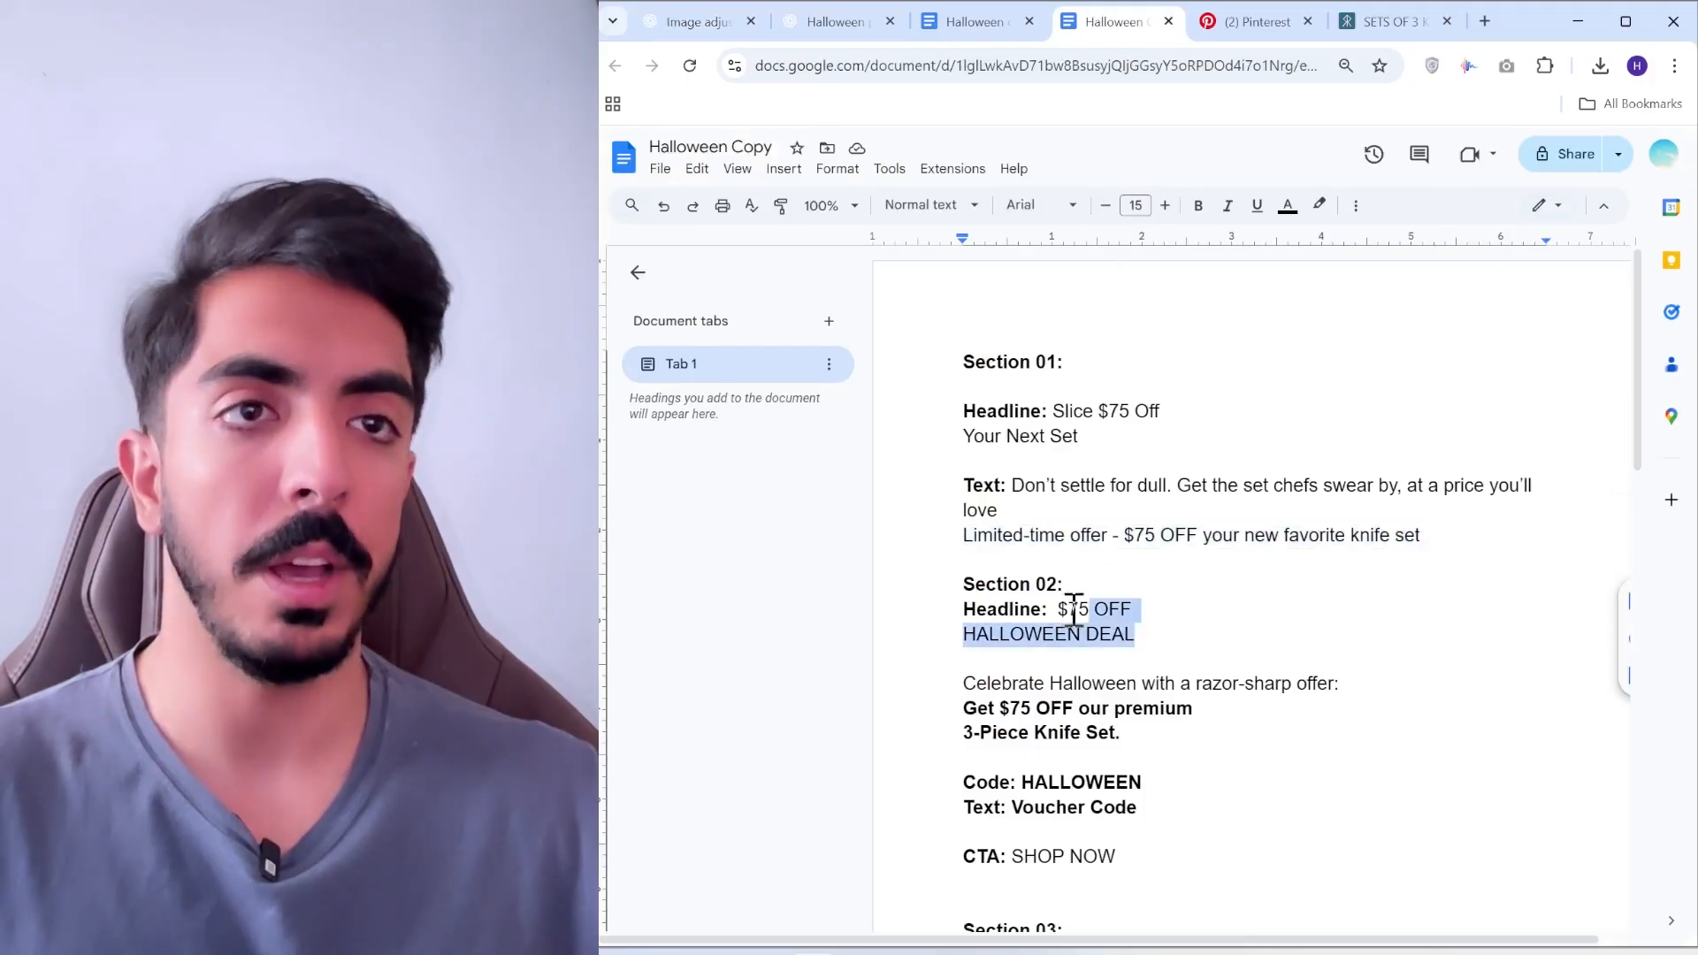
pyautogui.click(1598, 26)
pyautogui.moveTo(1156, 405); pyautogui.dragTo(1102, 566)
pyautogui.click(1185, 354)
pyautogui.moveTo(1032, 104); pyautogui.dragTo(1030, 445)
pyautogui.scroll(4, 1029, 444)
pyautogui.doubleClick(1030, 445)
pyautogui.hotkey('ctrl', 'a')
pyautogui.write('$75 OFF HALLOWEEN DEAL')
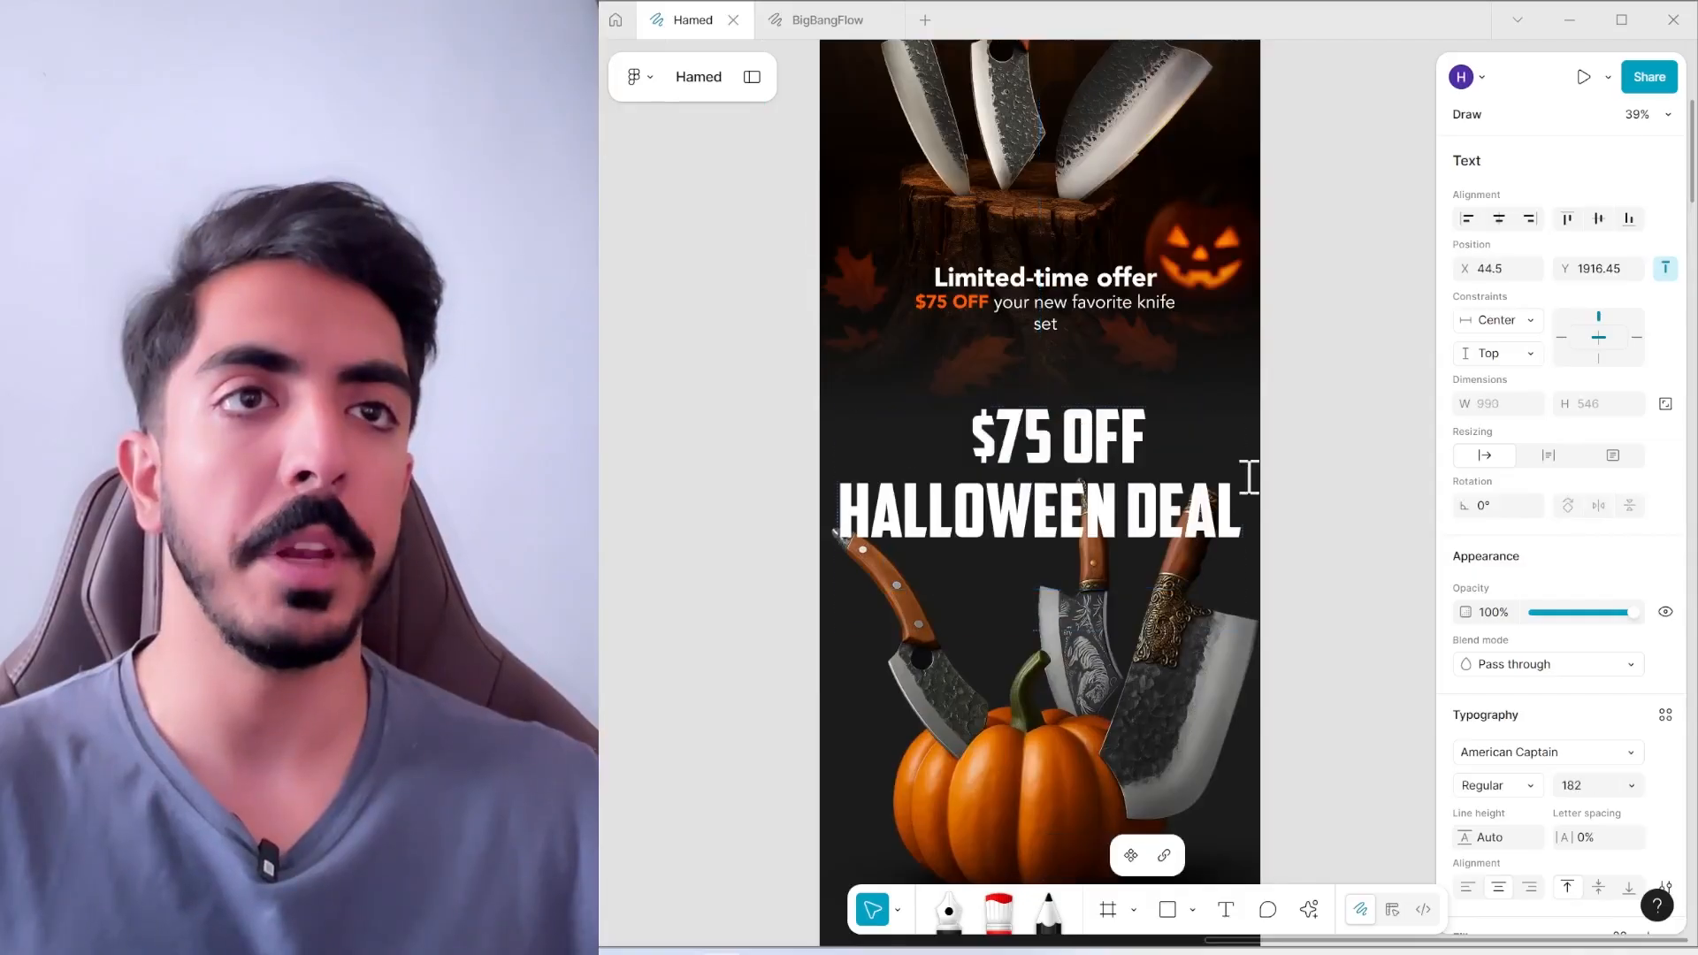
pyautogui.click(1290, 507)
# Set the font size of the "HALLOWEEN DEAL" line to 122
pyautogui.doubleClick(1030, 518)
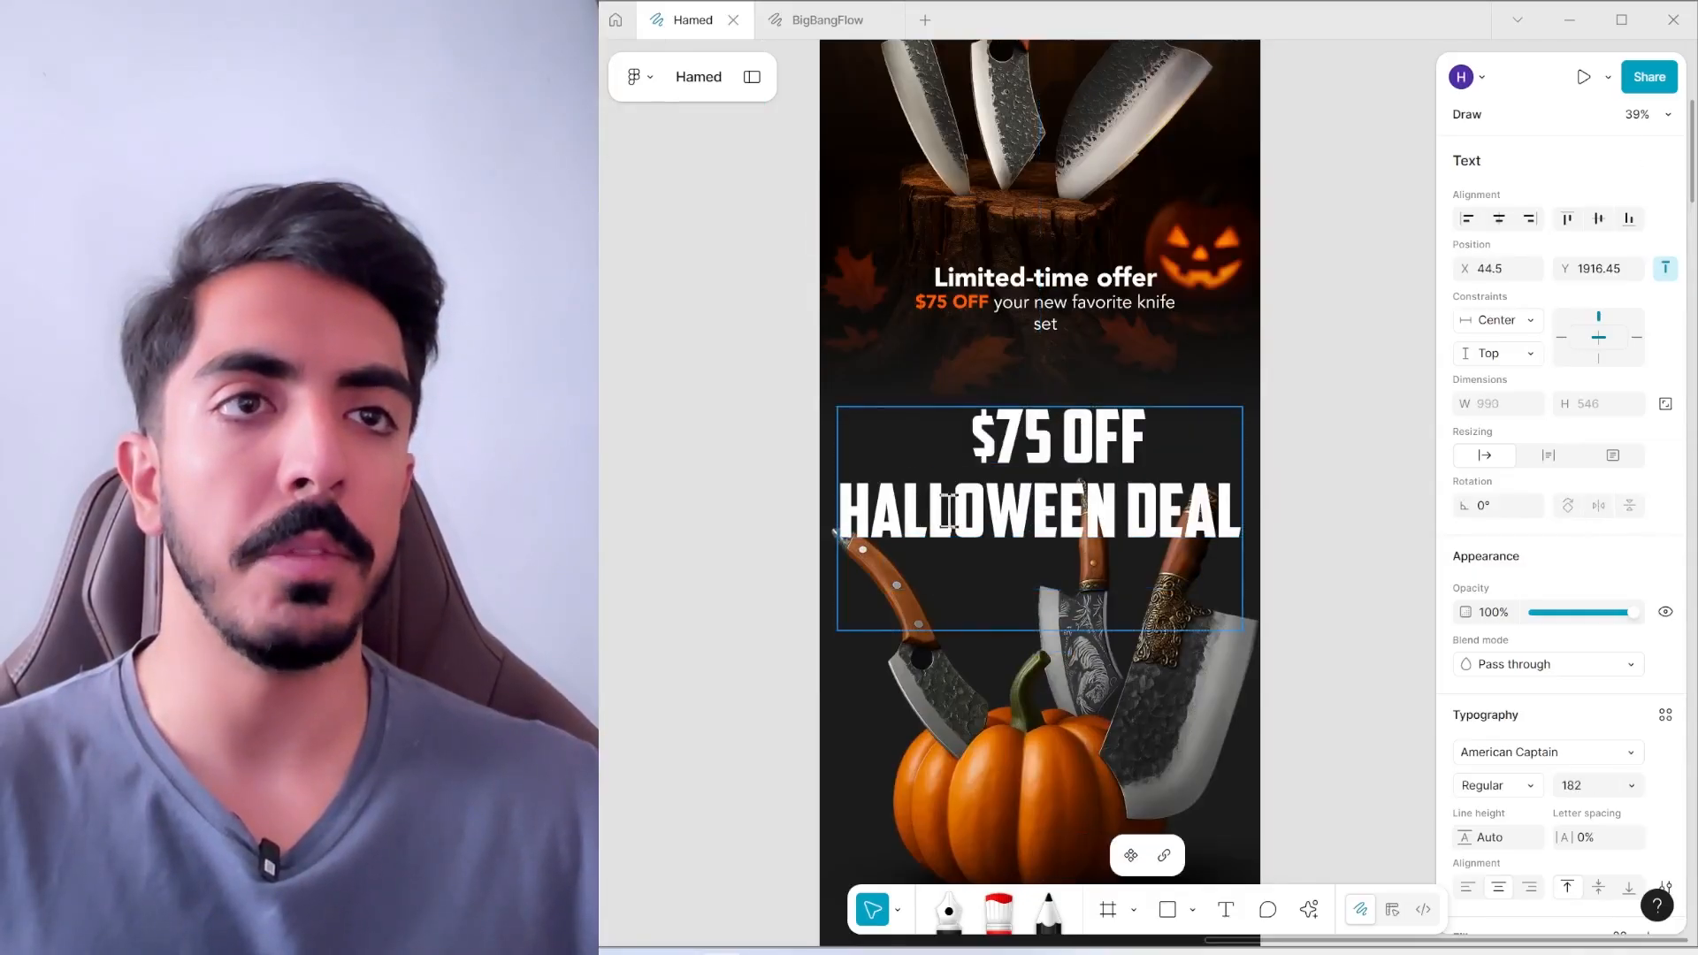
pyautogui.tripleClick(1117, 515)
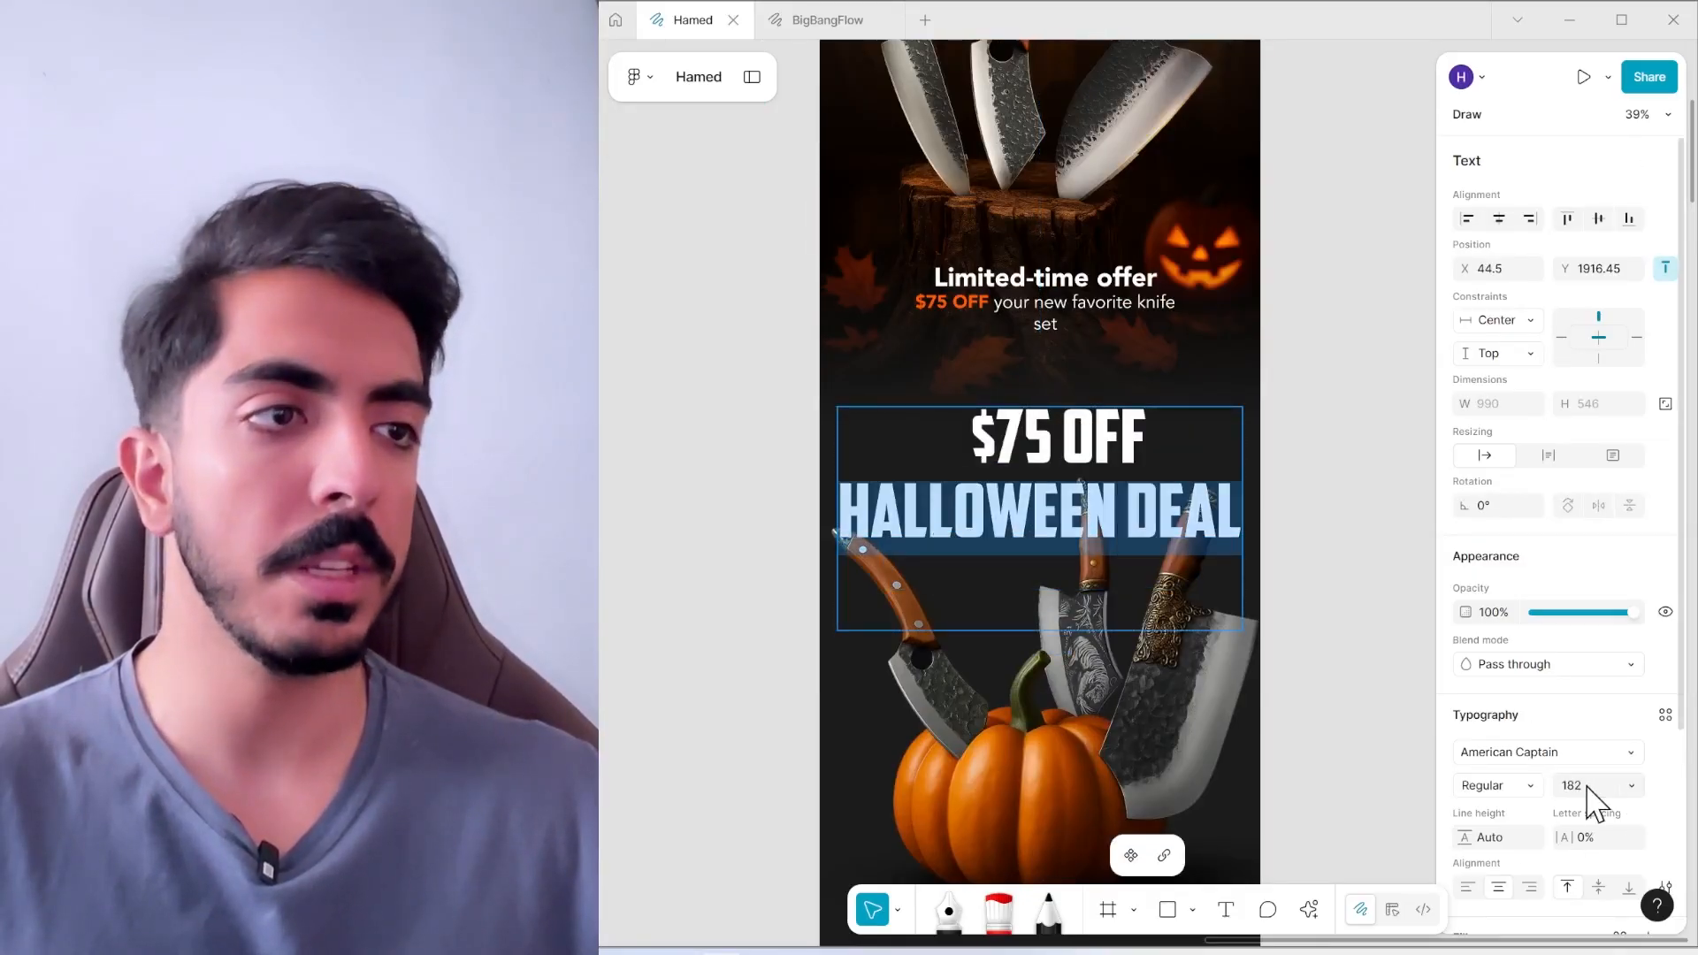
pyautogui.hotkey('shift', 'Down')
pyautogui.hotkey('shift', 'Down')
pyautogui.hotkey('shift', 'Down')
pyautogui.hotkey('shift', 'Down')
pyautogui.hotkey('shift', 'Down')
pyautogui.hotkey('shift', 'Down')
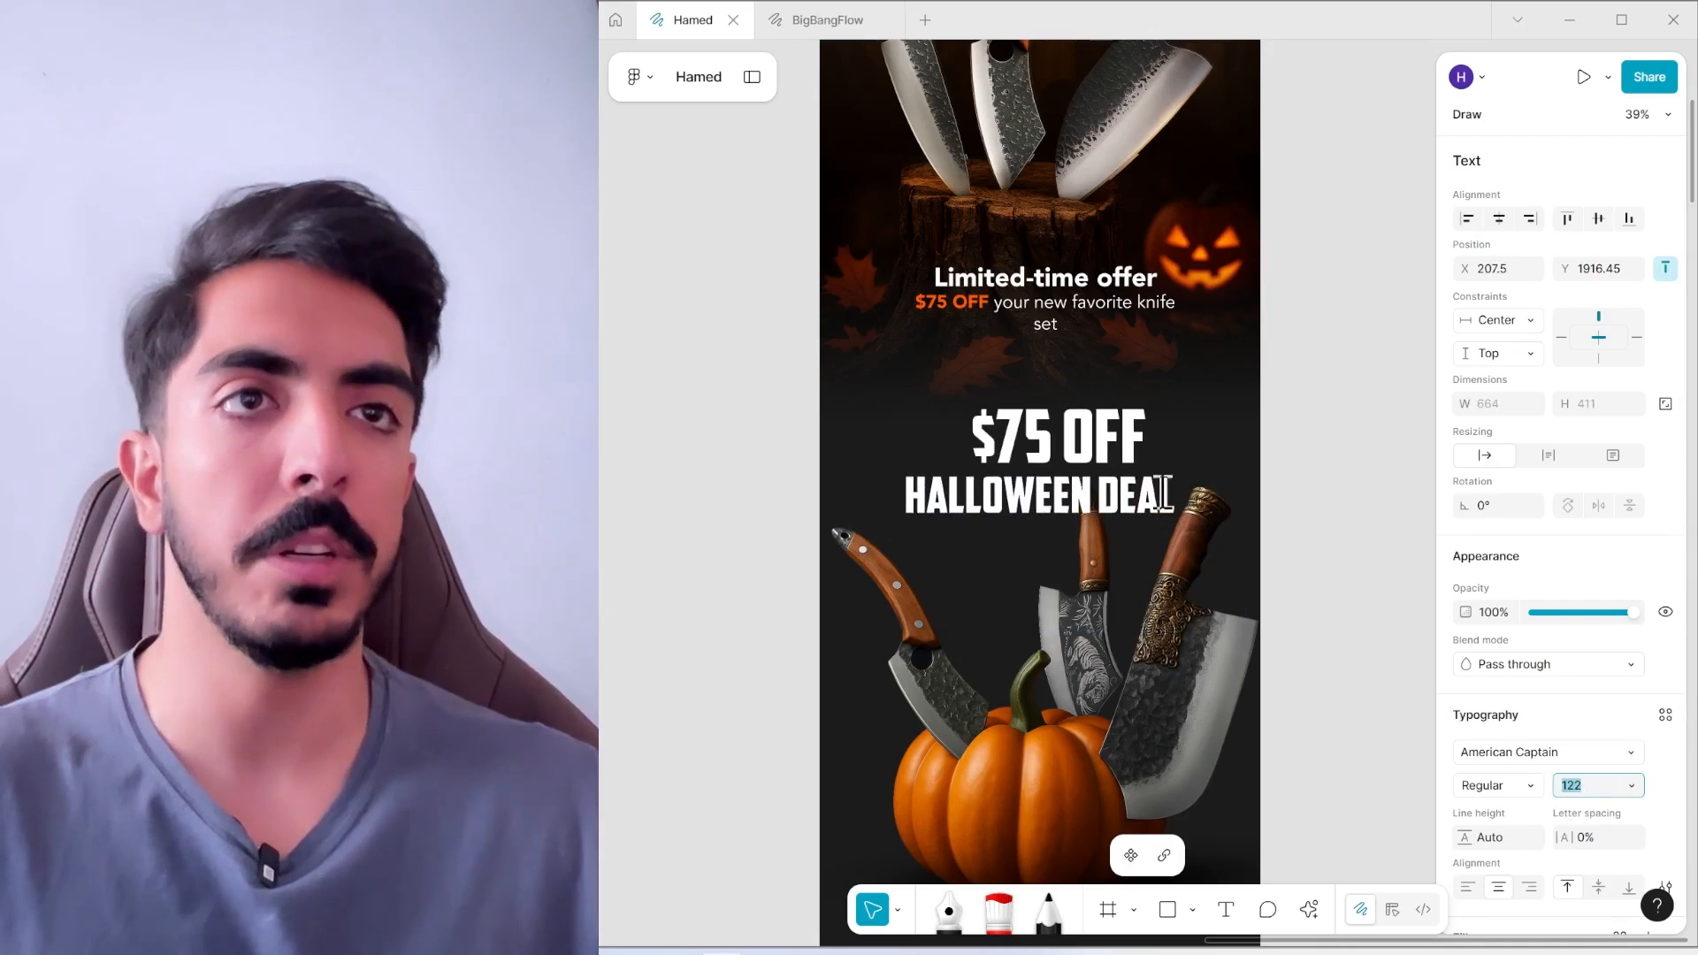
# Remove the leading spaces before "$75 OFF" in the second headline
pyautogui.moveTo(1156, 451); pyautogui.dragTo(898, 459)
pyautogui.click(975, 438)
pyautogui.press('BackSpace')
pyautogui.press('BackSpace')
pyautogui.press('BackSpace')
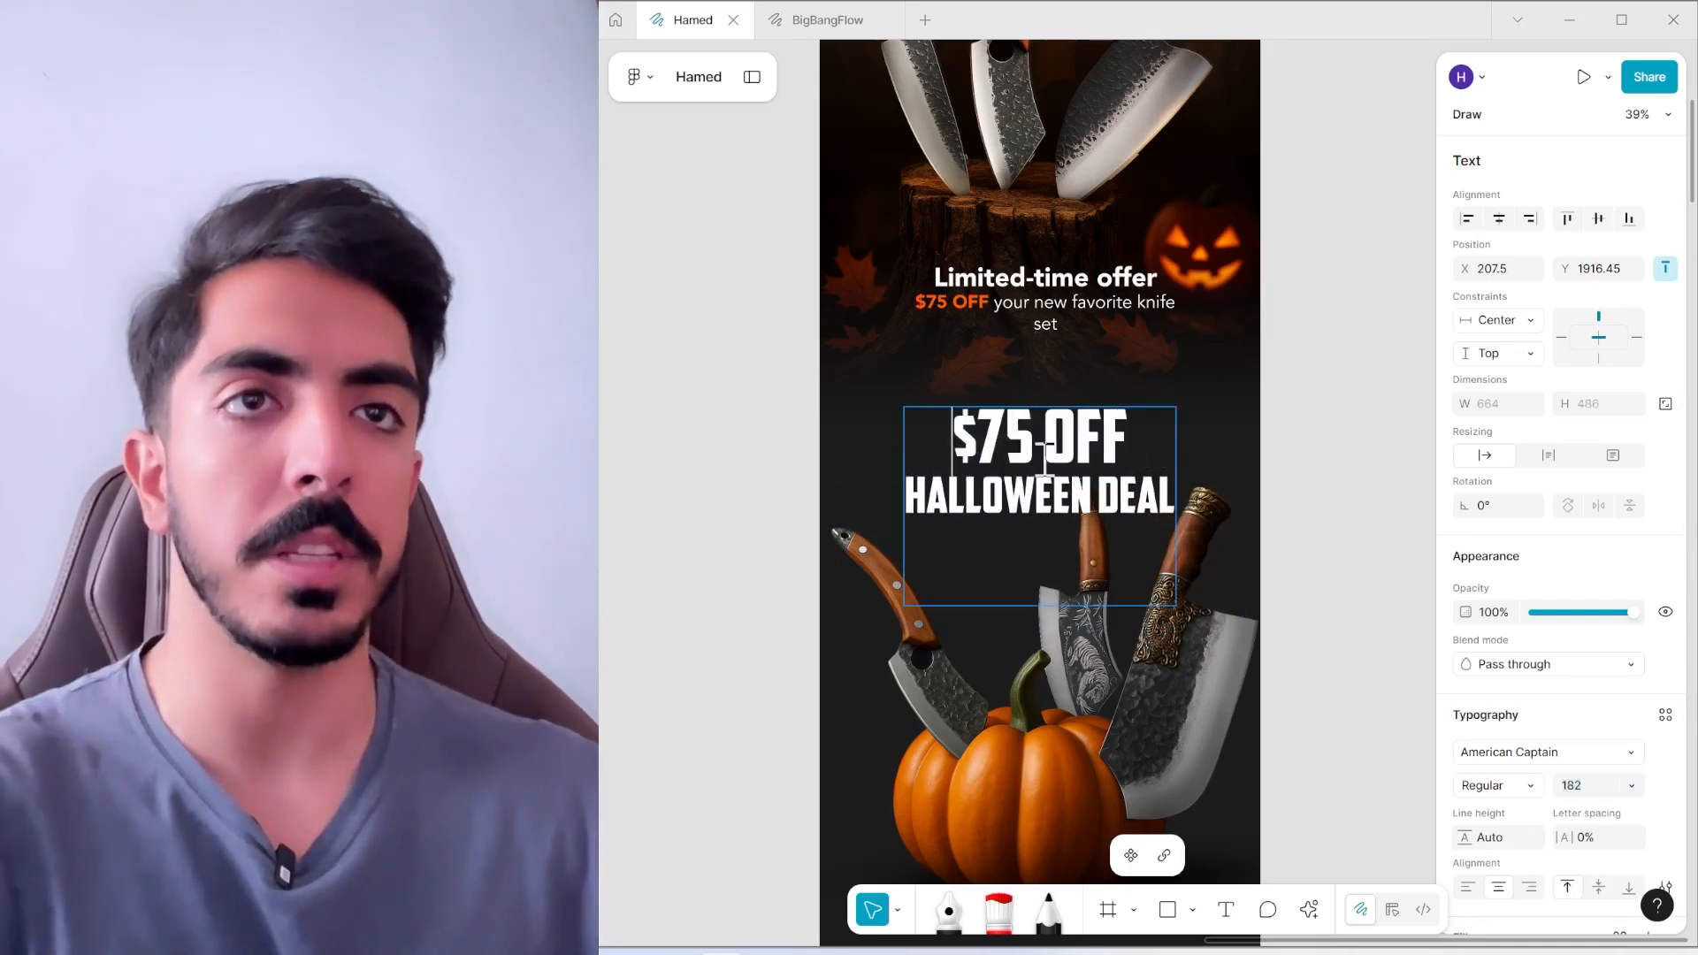
# Set the font size of the second headline's "$75 OFF" line to 222
pyautogui.tripleClick(1047, 447)
pyautogui.click(1600, 782)
pyautogui.hotkey('shift', 'Up')
pyautogui.hotkey('shift', 'Up')
pyautogui.hotkey('shift', 'Up')
pyautogui.hotkey('shift', 'Up')
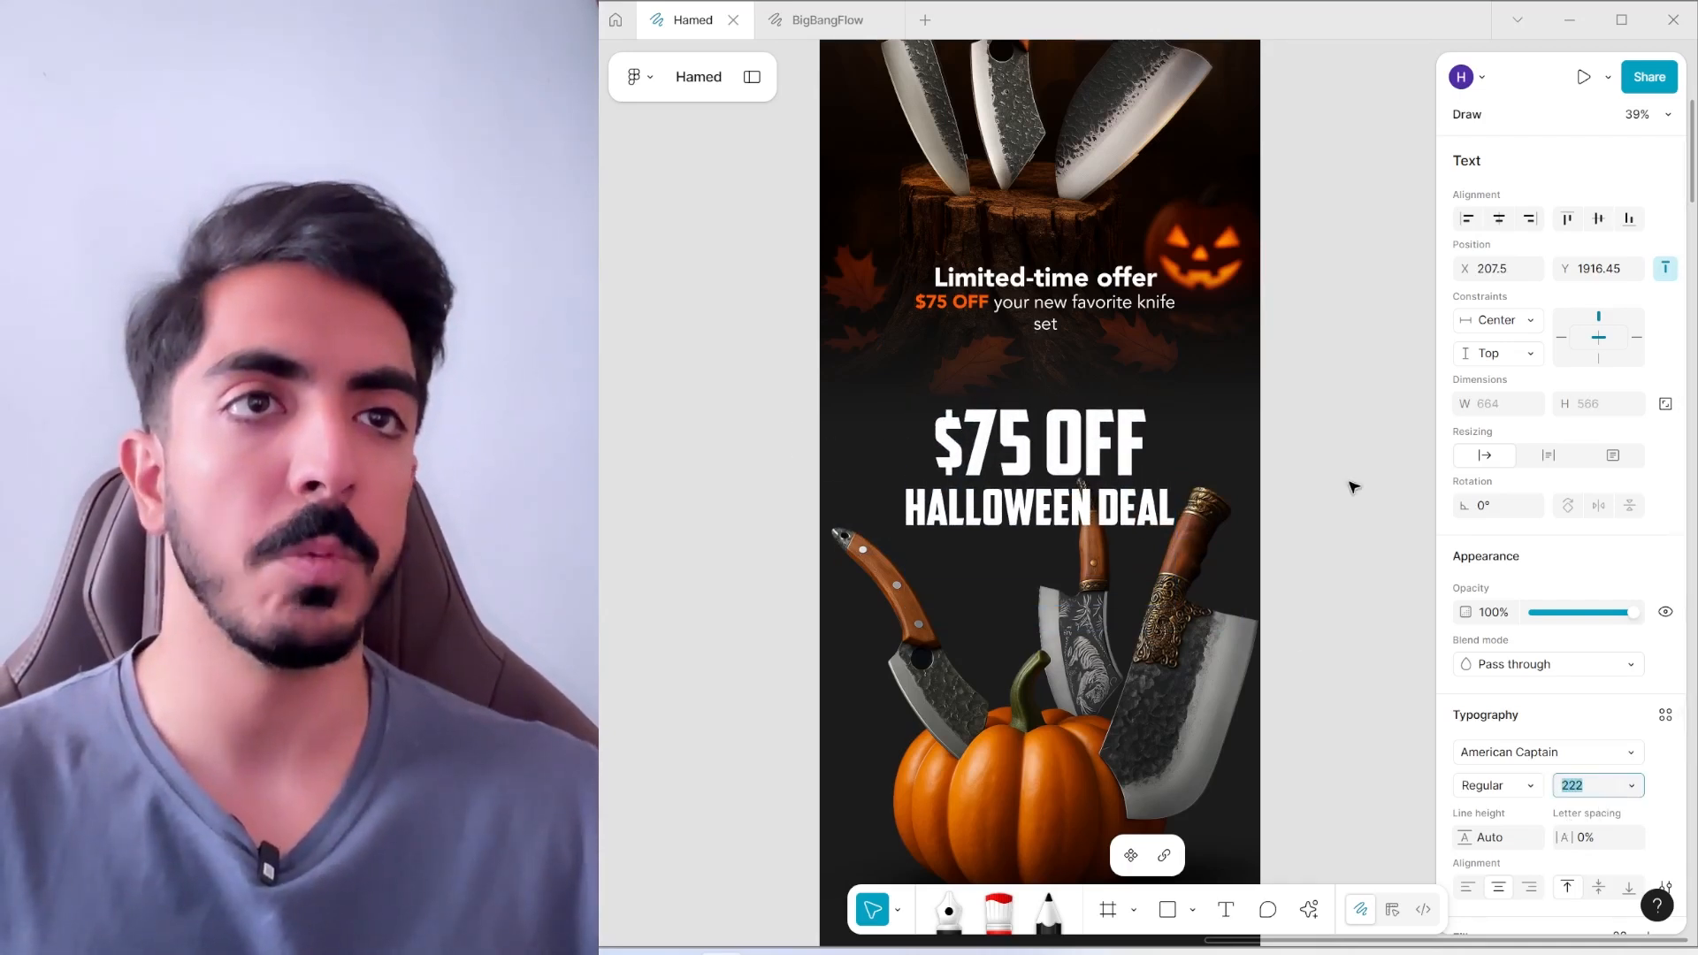
# Recolor "$75" in the second headline with the orange FF5A08 fill
pyautogui.moveTo(1036, 440); pyautogui.dragTo(859, 439)
pyautogui.scroll(-3, 1592, 716)
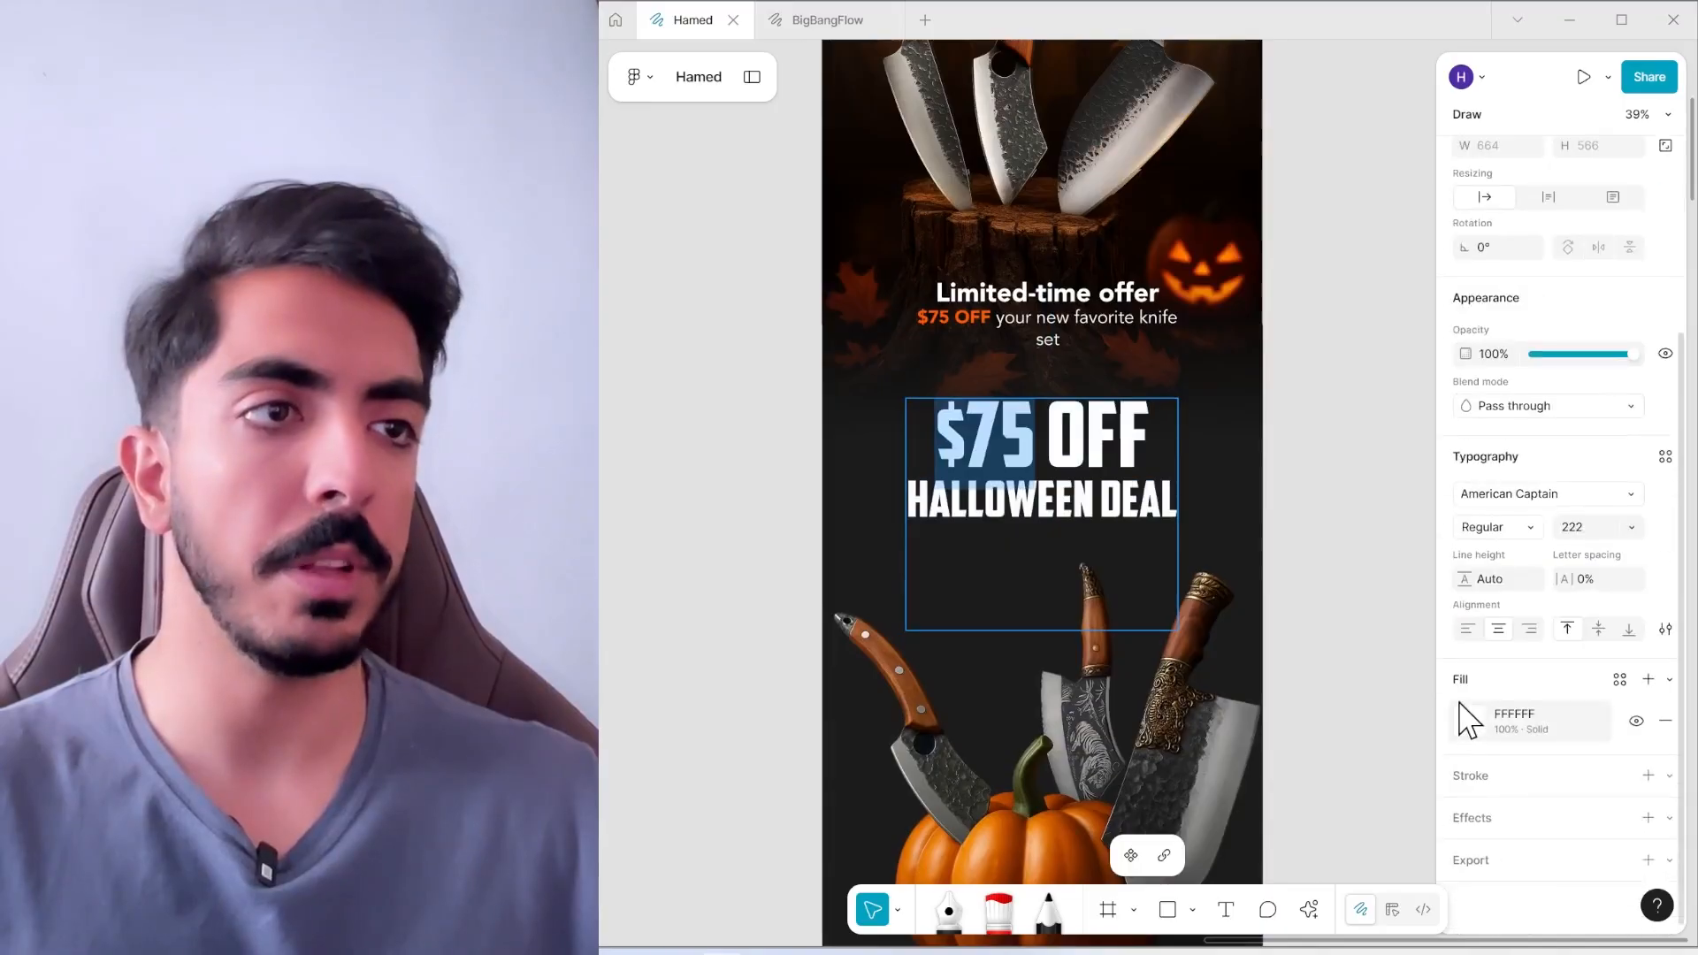
pyautogui.click(1468, 718)
pyautogui.click(1386, 854)
pyautogui.press('Escape')
# Draw a centered rectangle of about 770 × 394 beneath the "HALLOWEEN DEAL" headline and round its corners to a radius of 39
pyautogui.scroll(-3, 1033, 635)
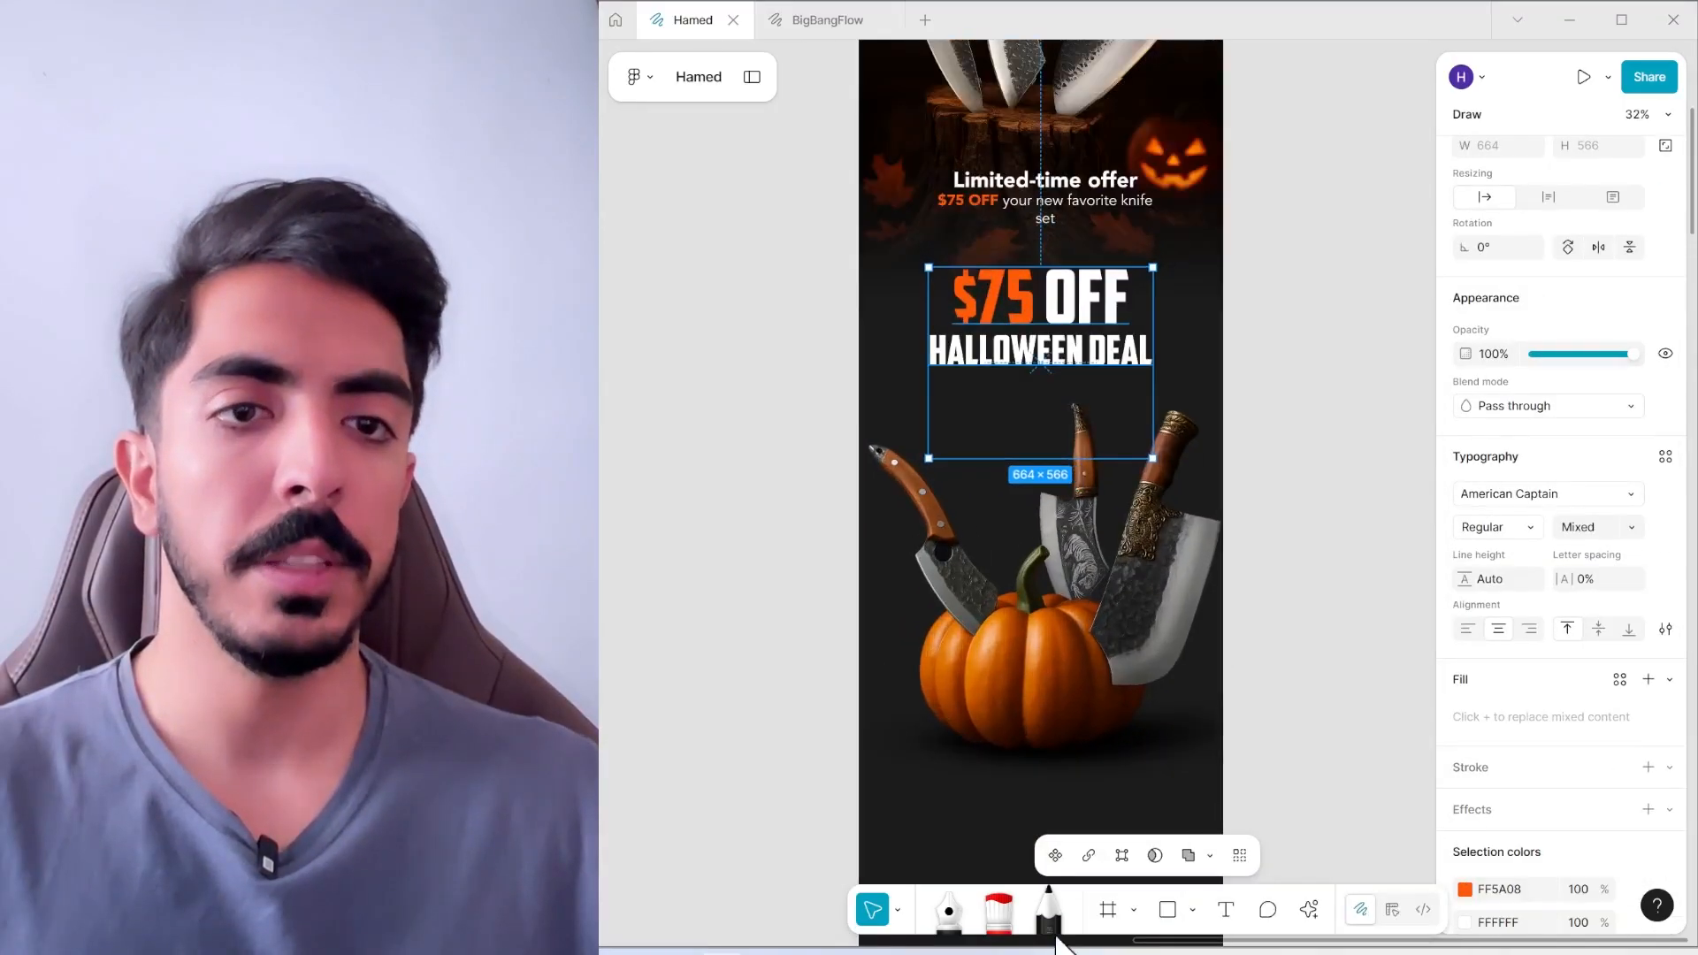
pyautogui.moveTo(1041, 492)
pyautogui.mouseDown()
pyautogui.moveTo(1171, 559)
pyautogui.moveTo(1124, 501)
pyautogui.mouseUp()
pyautogui.scroll(3, 1076, 418)
pyautogui.moveTo(1125, 531); pyautogui.dragTo(1226, 536)
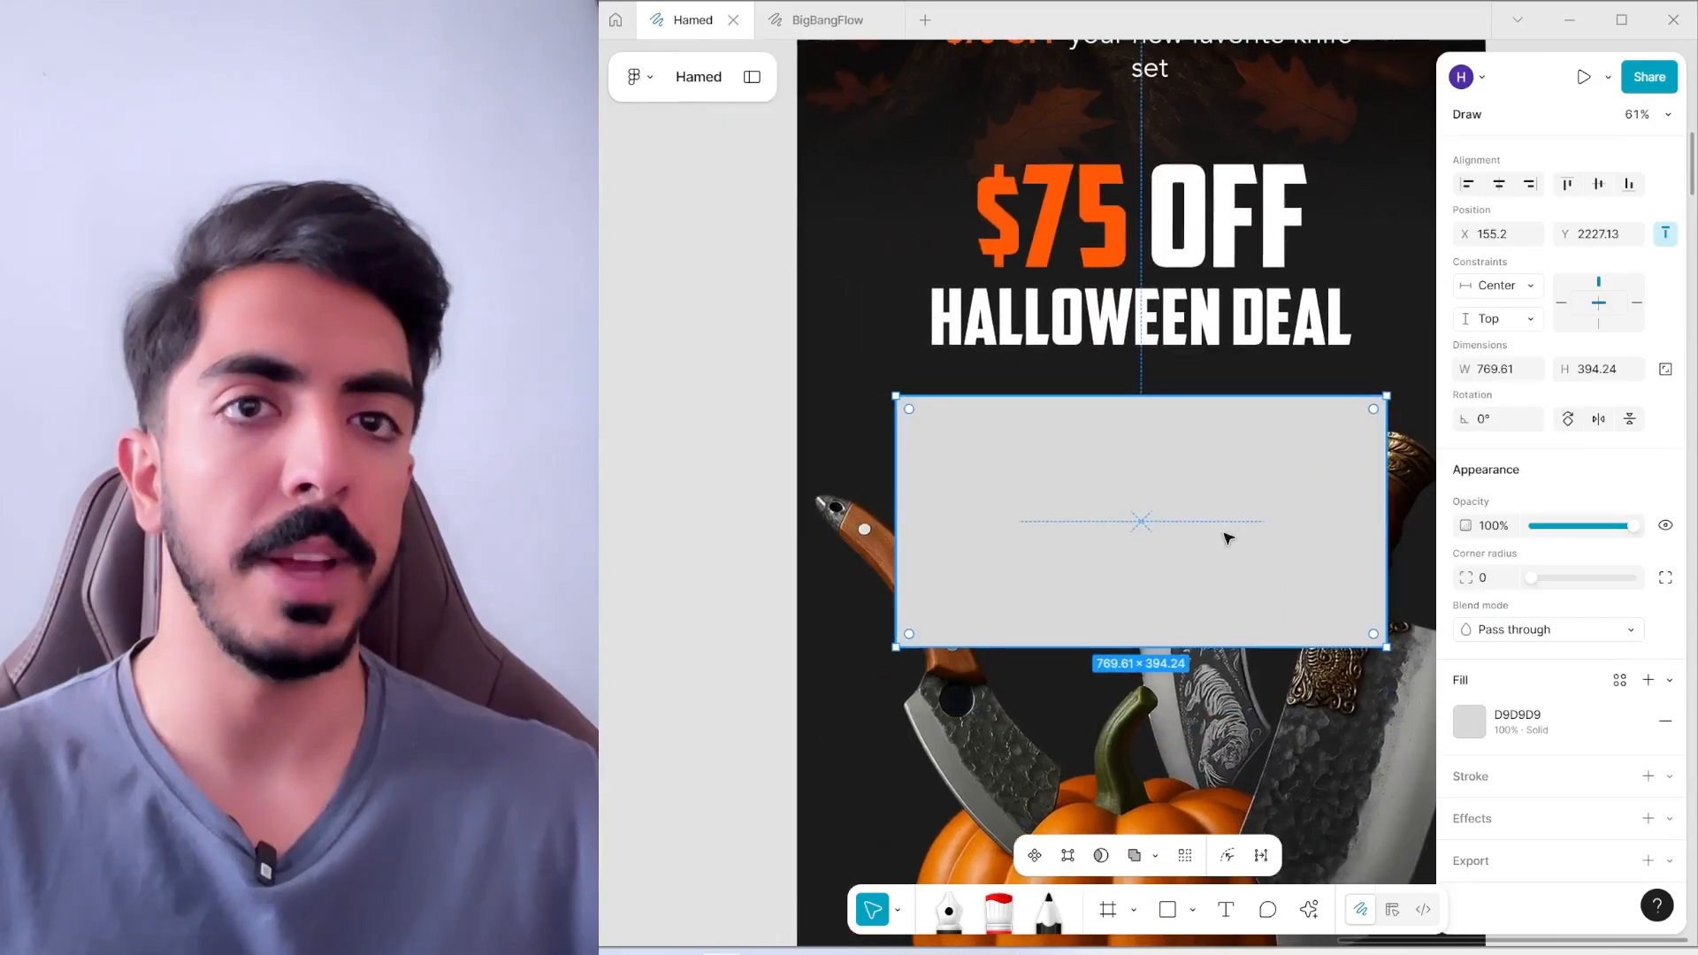
pyautogui.moveTo(1247, 409); pyautogui.dragTo(1205, 425)
pyautogui.moveTo(867, 425); pyautogui.dragTo(885, 433)
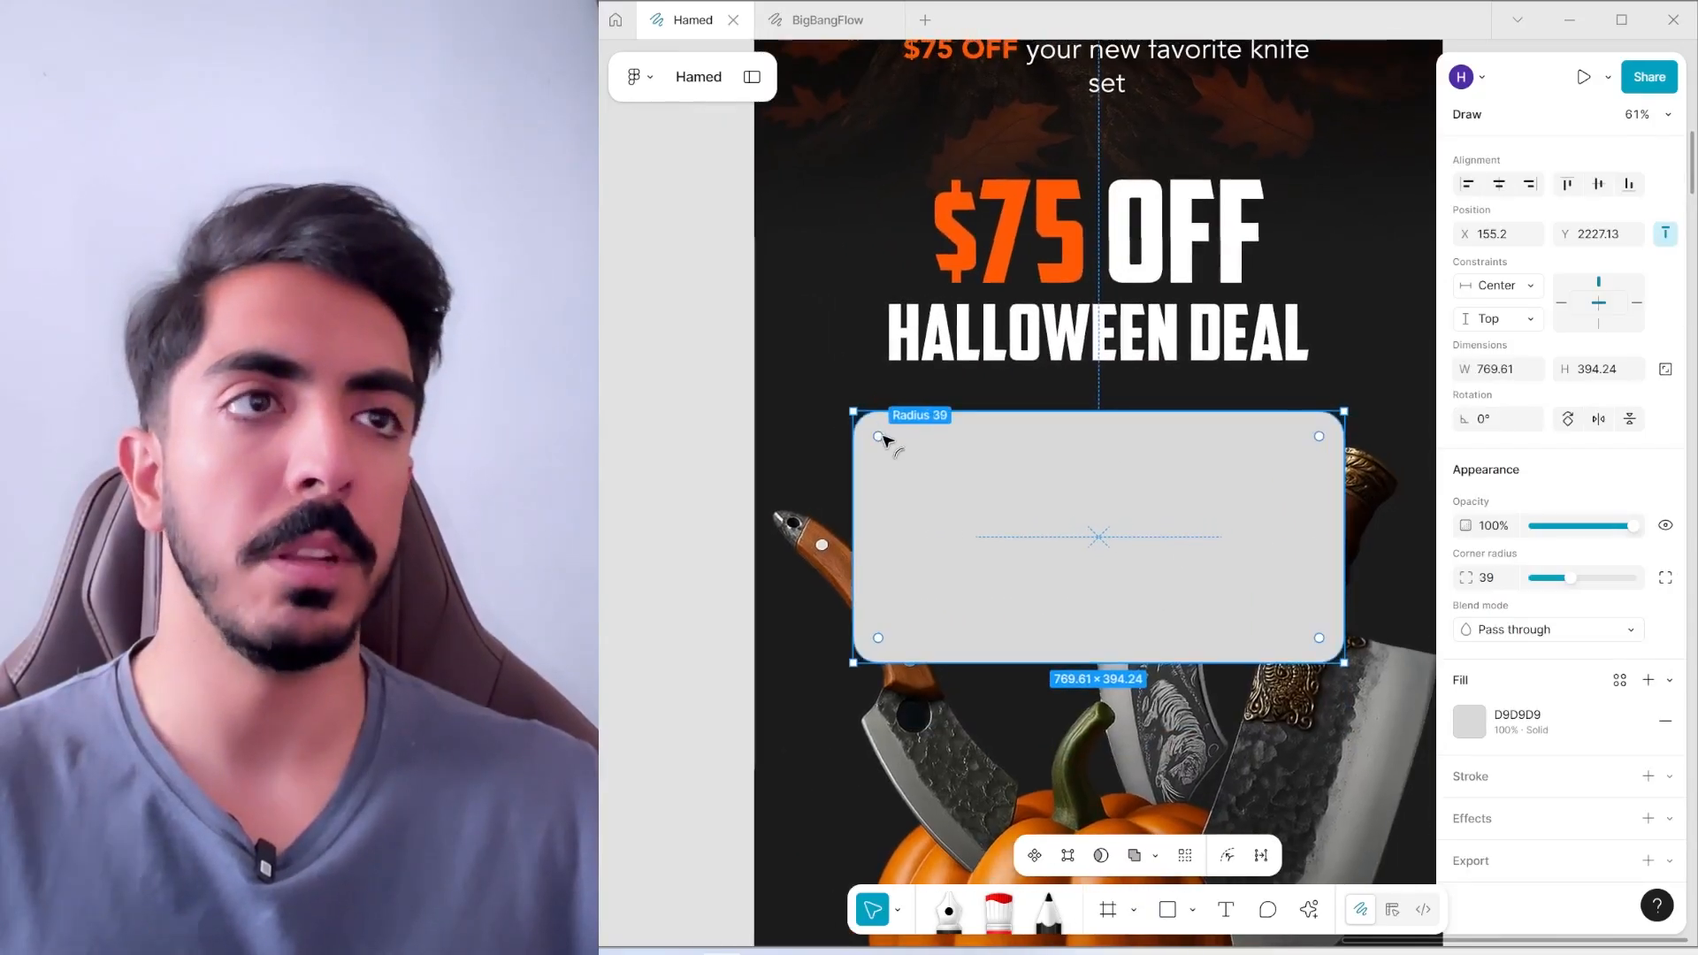
# Stretch the rounded rectangle beneath the "HALLOWEEN DEAL" headline to a height of about 406
pyautogui.scroll(-3, 884, 431)
pyautogui.scroll(3, 1075, 504)
pyautogui.moveTo(1013, 601); pyautogui.dragTo(1013, 606)
pyautogui.scroll(-3, 1149, 584)
# Fill the rounded rectangle with the orange FF5A08 sampled from the "$75" headline text
pyautogui.click(1469, 721)
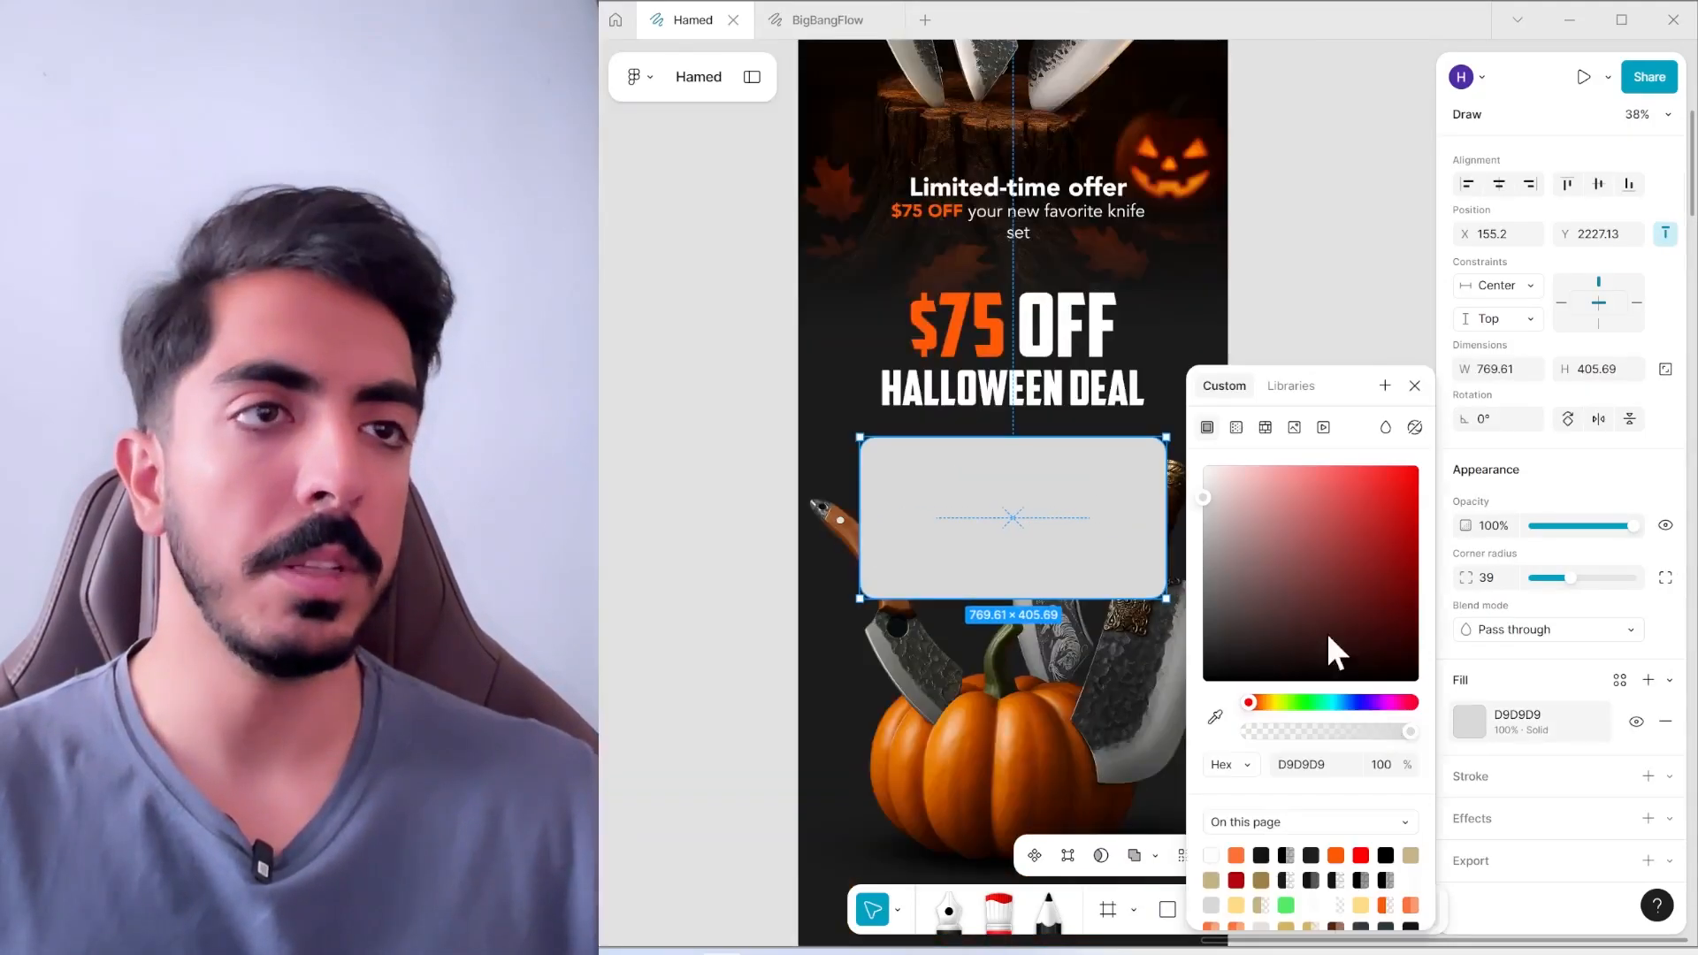
pyautogui.click(1215, 718)
pyautogui.scroll(2, 973, 341)
pyautogui.click(983, 351)
# Arrange the layers so the pumpkin image's large right knife overlaps the orange box while the other knives stay behind it
pyautogui.click(1071, 700)
pyautogui.moveTo(1160, 800); pyautogui.dragTo(1160, 617)
pyautogui.scroll(-3, 1182, 657)
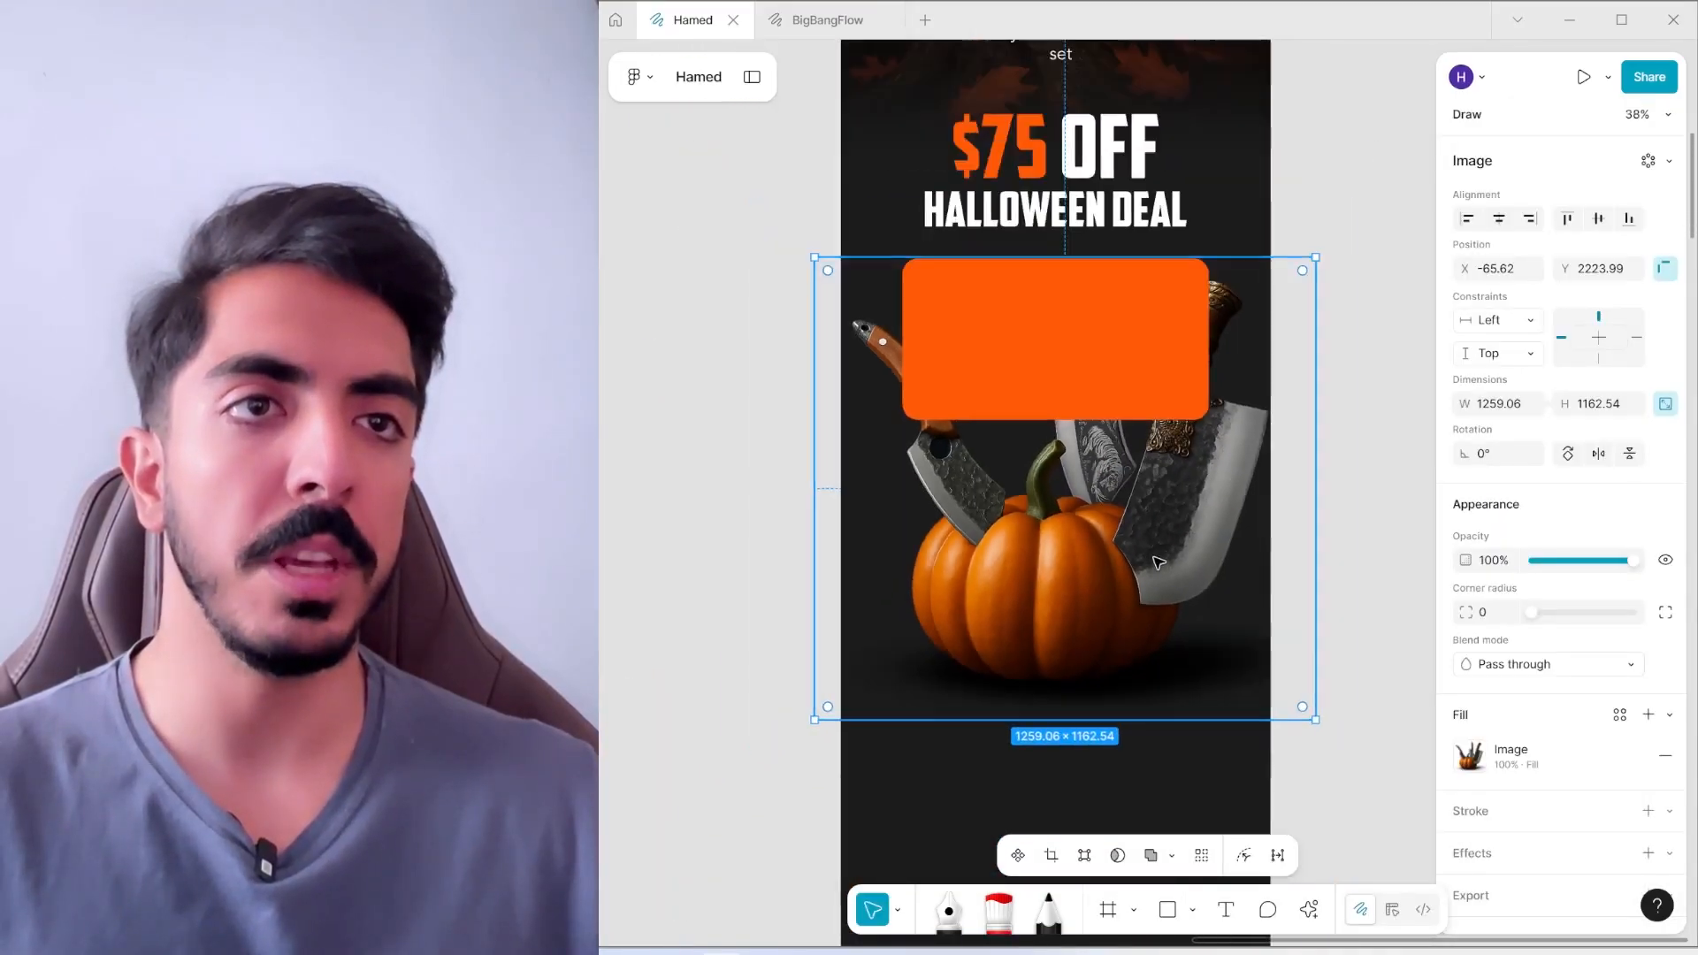
pyautogui.hotkey('ctrl', ']')
pyautogui.scroll(2, 978, 665)
pyautogui.scroll(1, 978, 665)
pyautogui.moveTo(978, 665); pyautogui.dragTo(1020, 609)
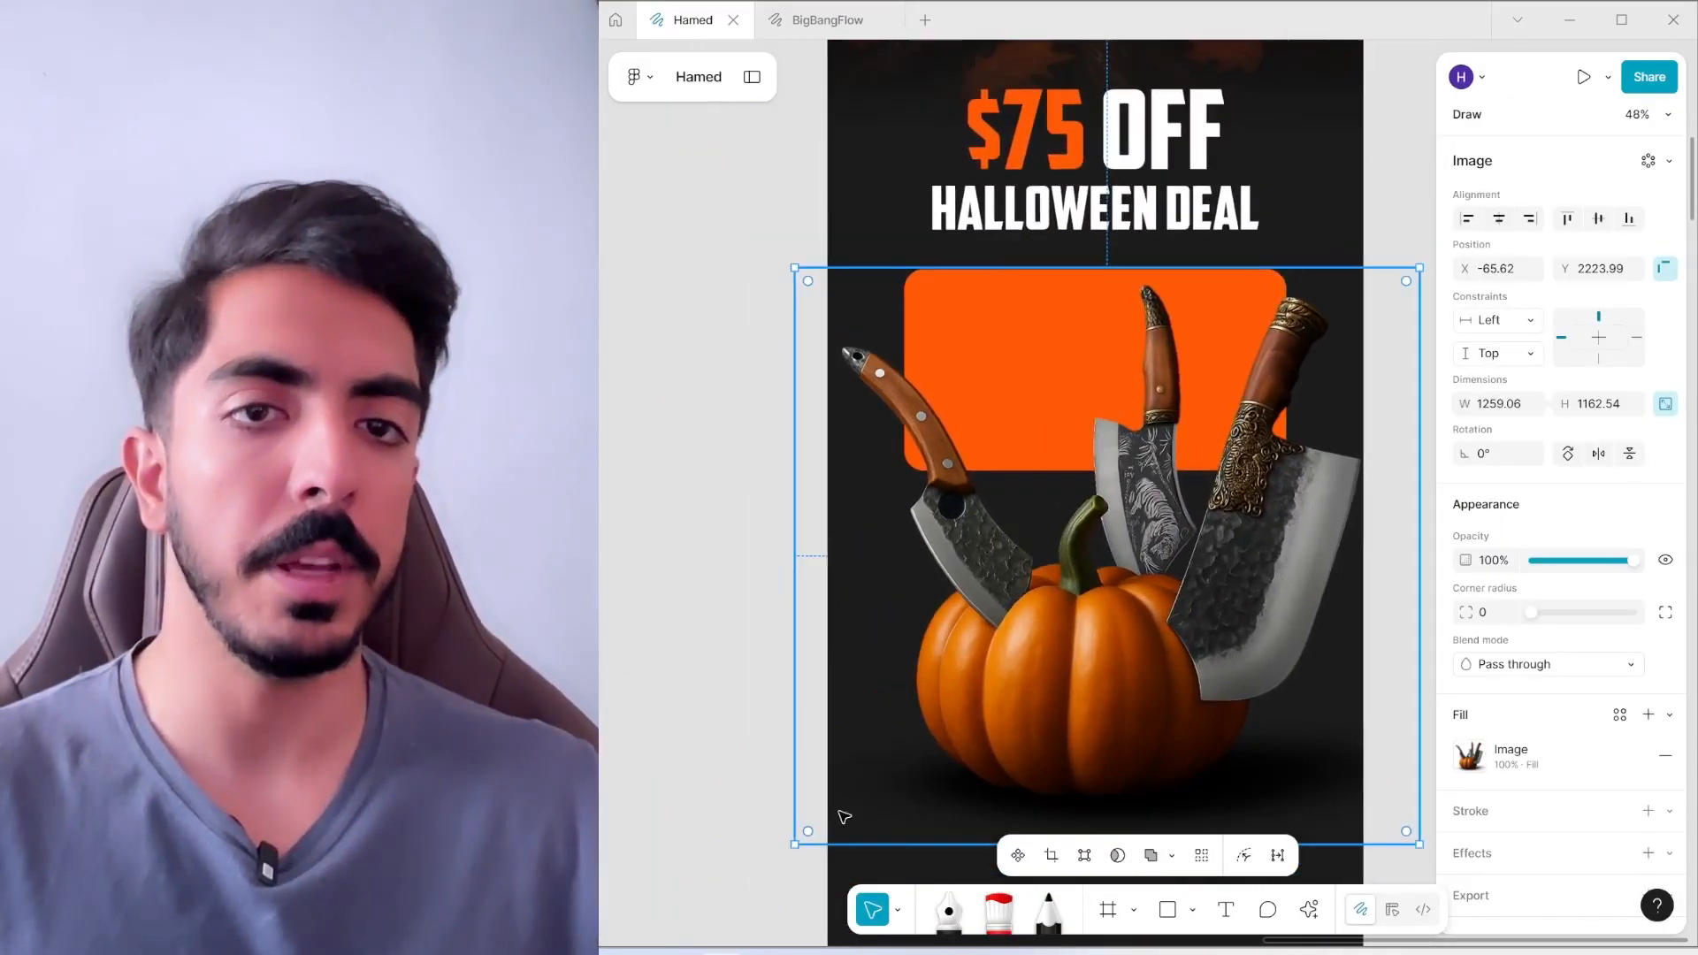
pyautogui.moveTo(840, 794); pyautogui.dragTo(1219, 532)
pyautogui.click(1102, 665)
pyautogui.scroll(-4, 1052, 529)
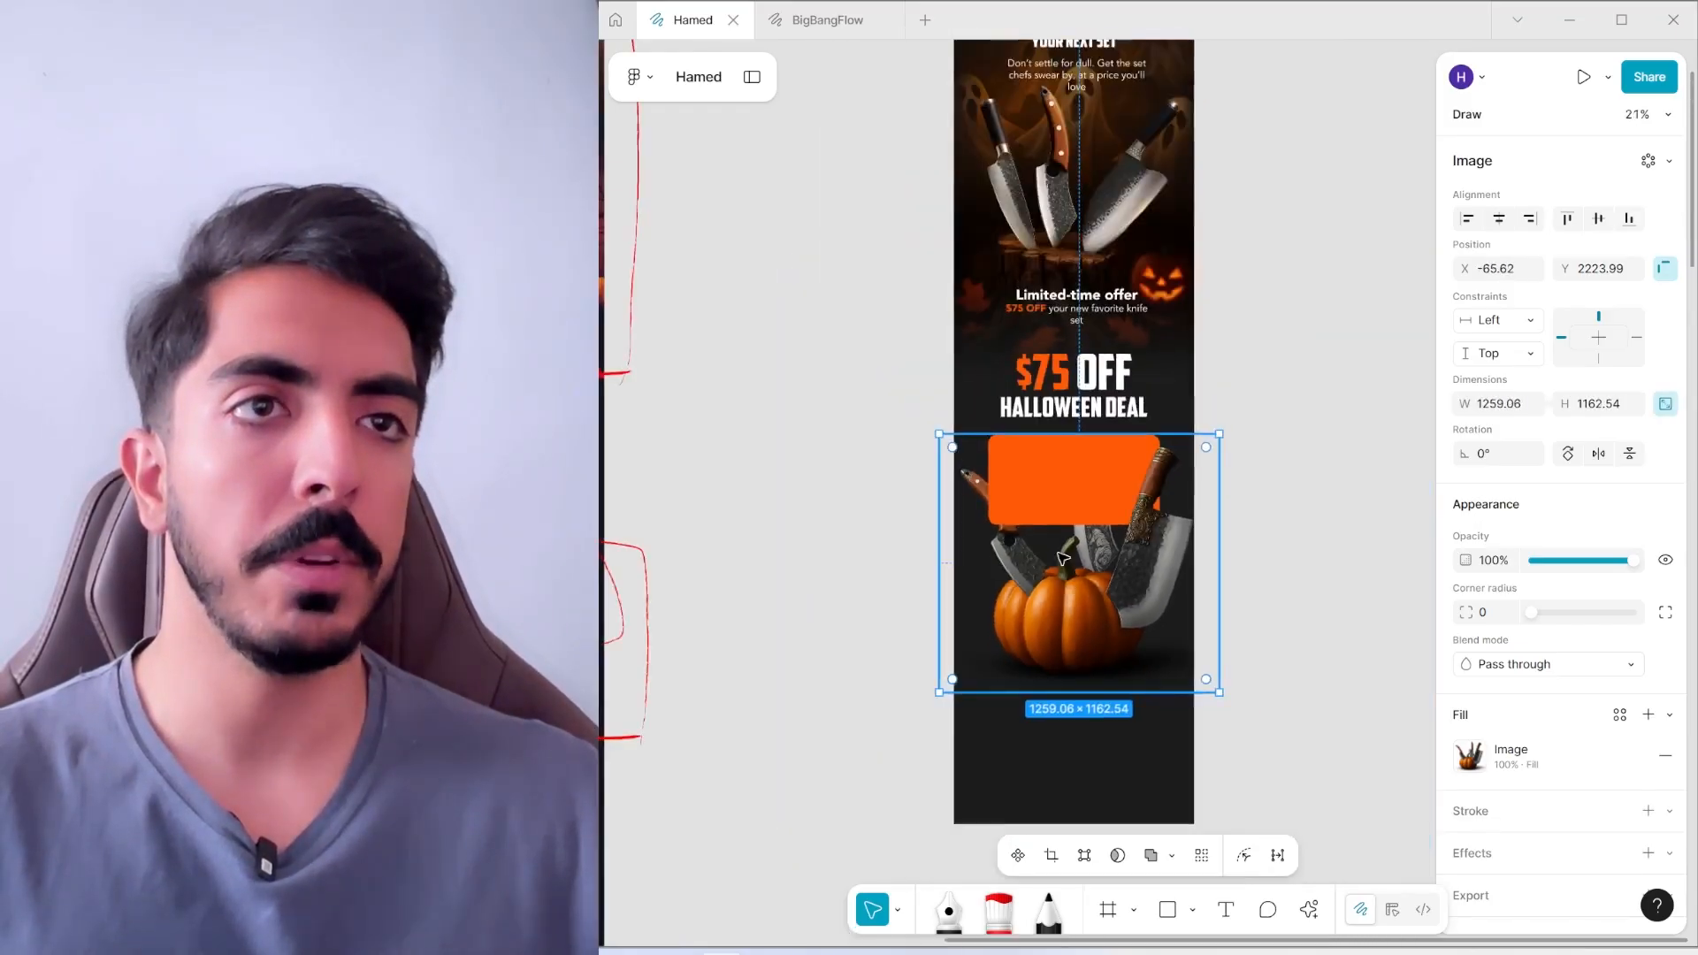
pyautogui.scroll(4, 1050, 513)
pyautogui.press('Escape')
# Reduce the orange box's fill opacity to 70%
pyautogui.scroll(1, 1096, 464)
pyautogui.moveTo(1100, 465); pyautogui.dragTo(977, 440)
pyautogui.click(1060, 440)
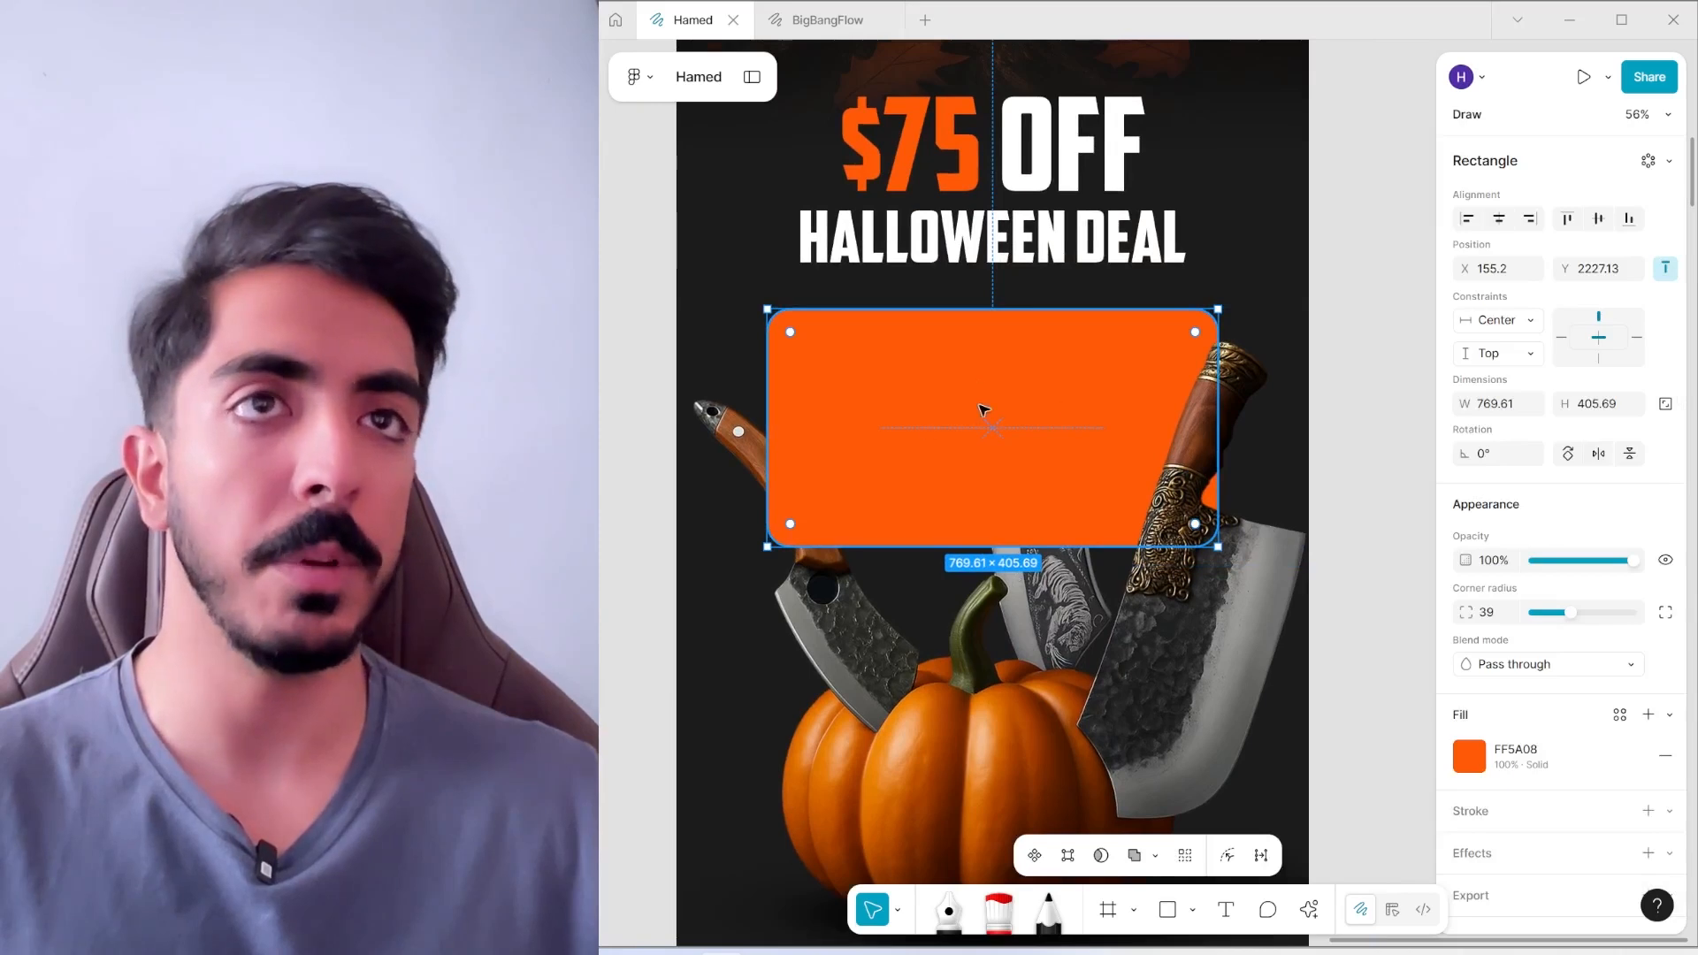
pyautogui.click(1469, 756)
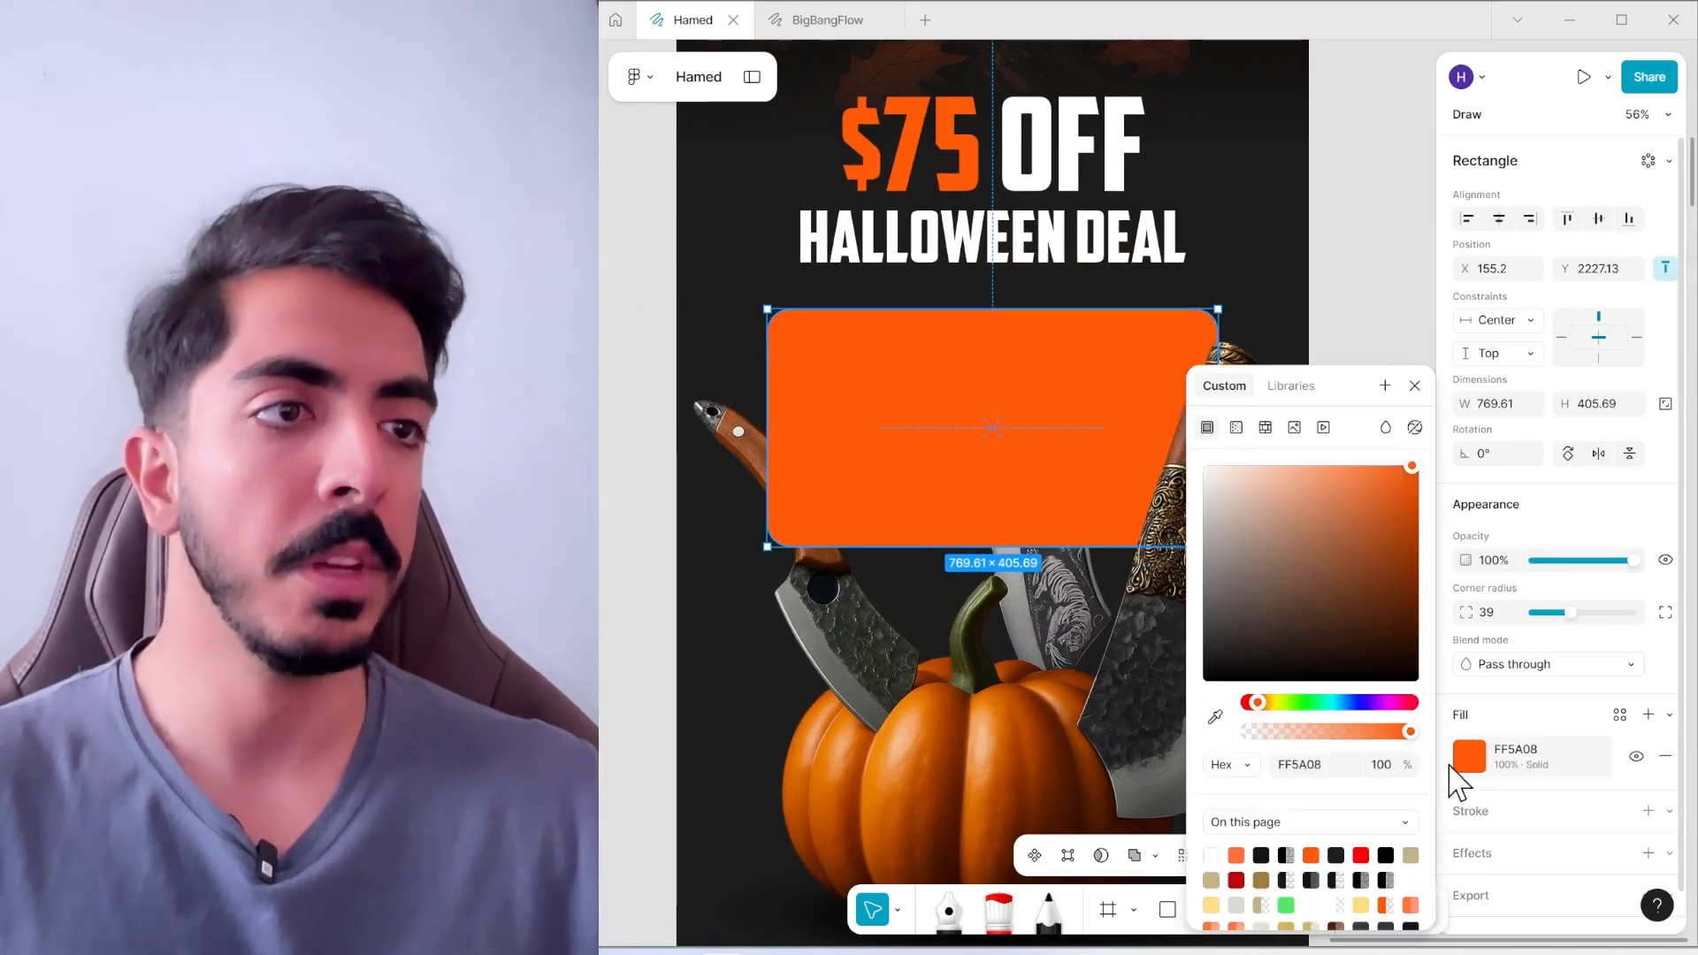
pyautogui.moveTo(1404, 774)
pyautogui.mouseDown()
pyautogui.moveTo(1313, 771)
pyautogui.moveTo(1419, 770)
pyautogui.mouseUp()
pyautogui.scroll(-1, 1631, 814)
# Add a uniform background blur effect of 37 to the orange box
pyautogui.click(1647, 822)
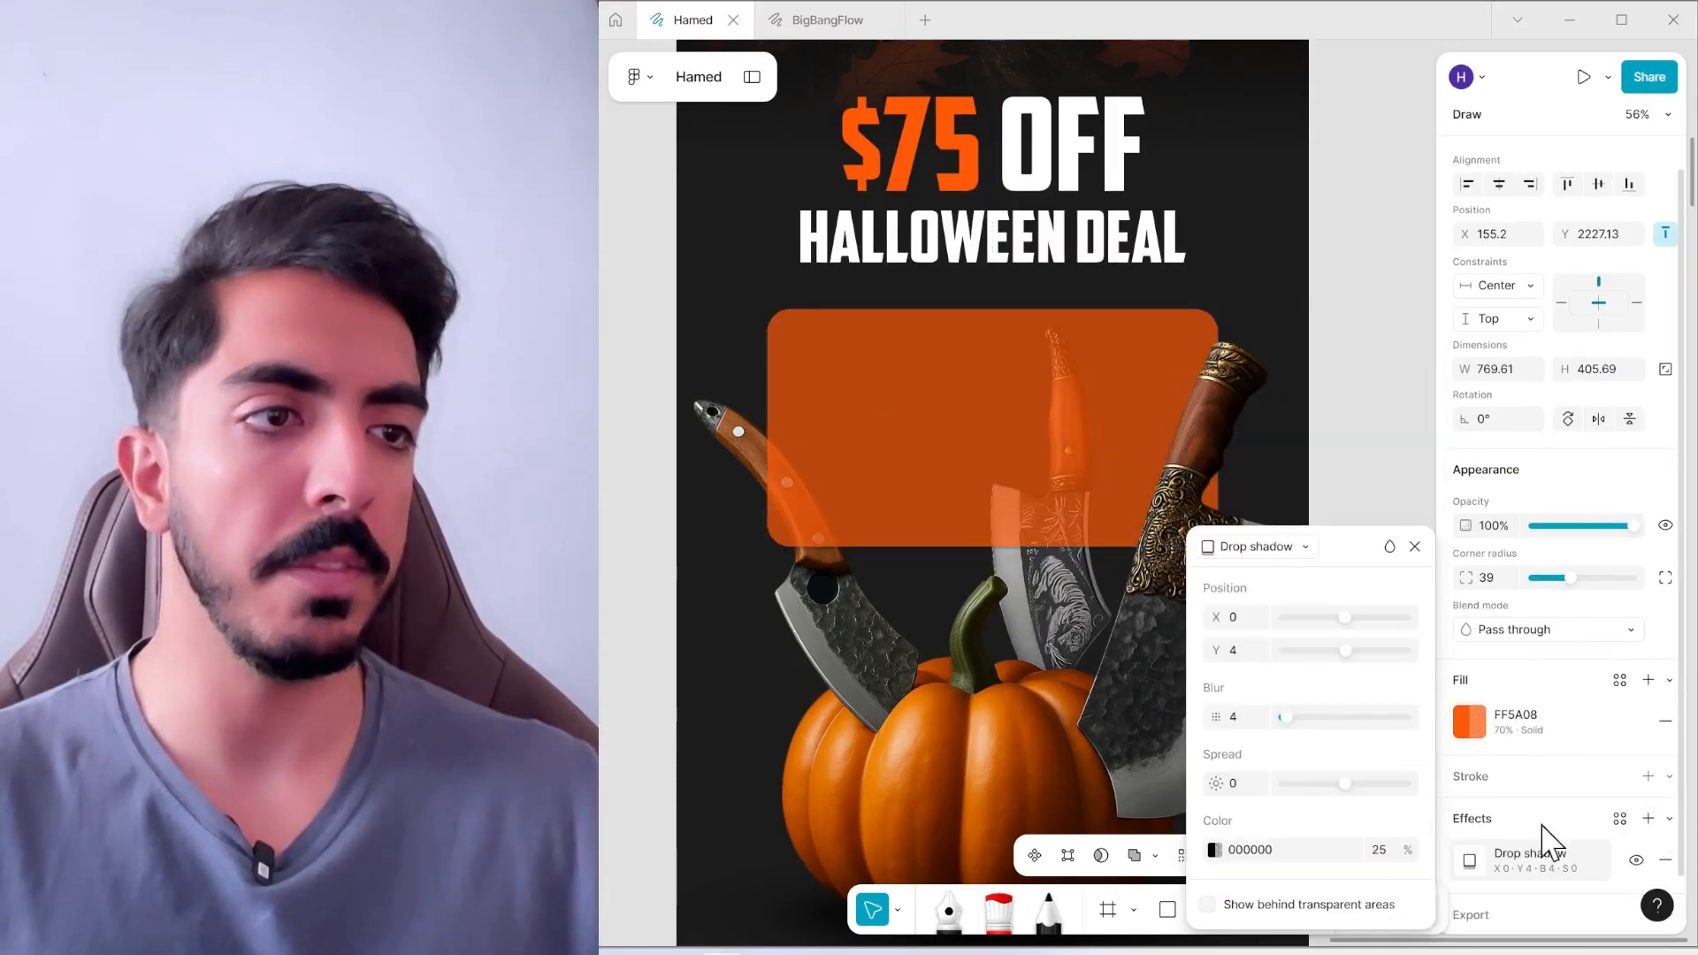
pyautogui.click(1265, 548)
pyautogui.click(1256, 595)
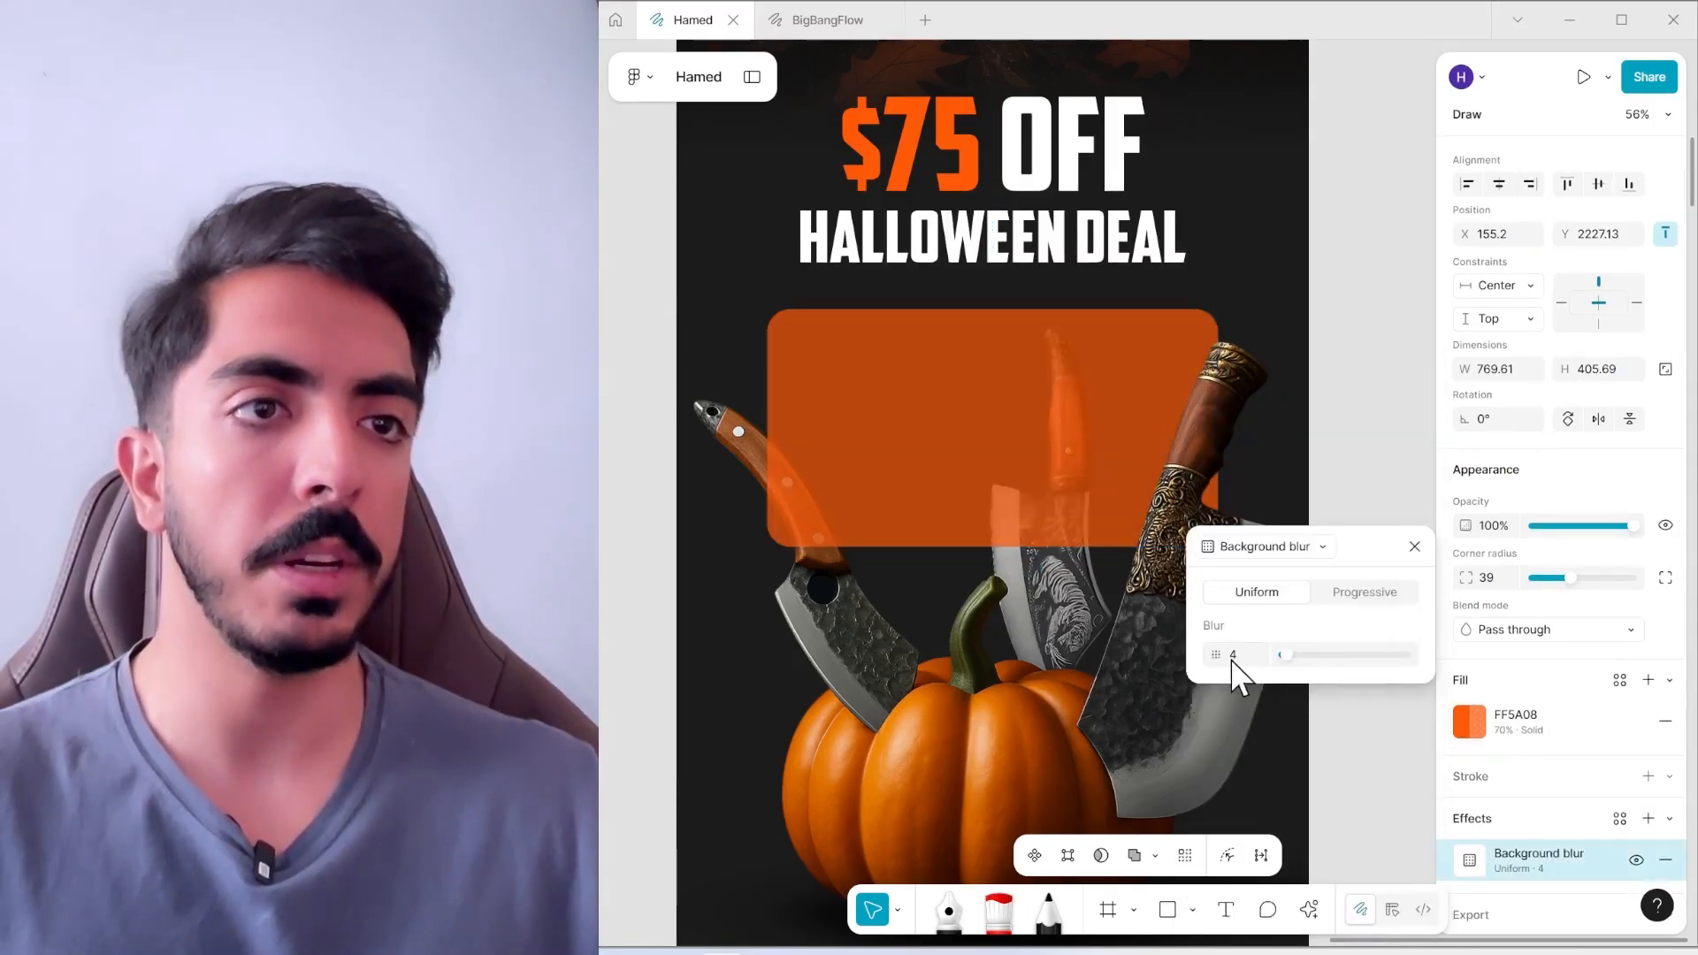
pyautogui.moveTo(1245, 654); pyautogui.dragTo(1281, 663)
# Lower the orange box's fill opacity to 50% and raise its background blur to 51
pyautogui.click(1469, 721)
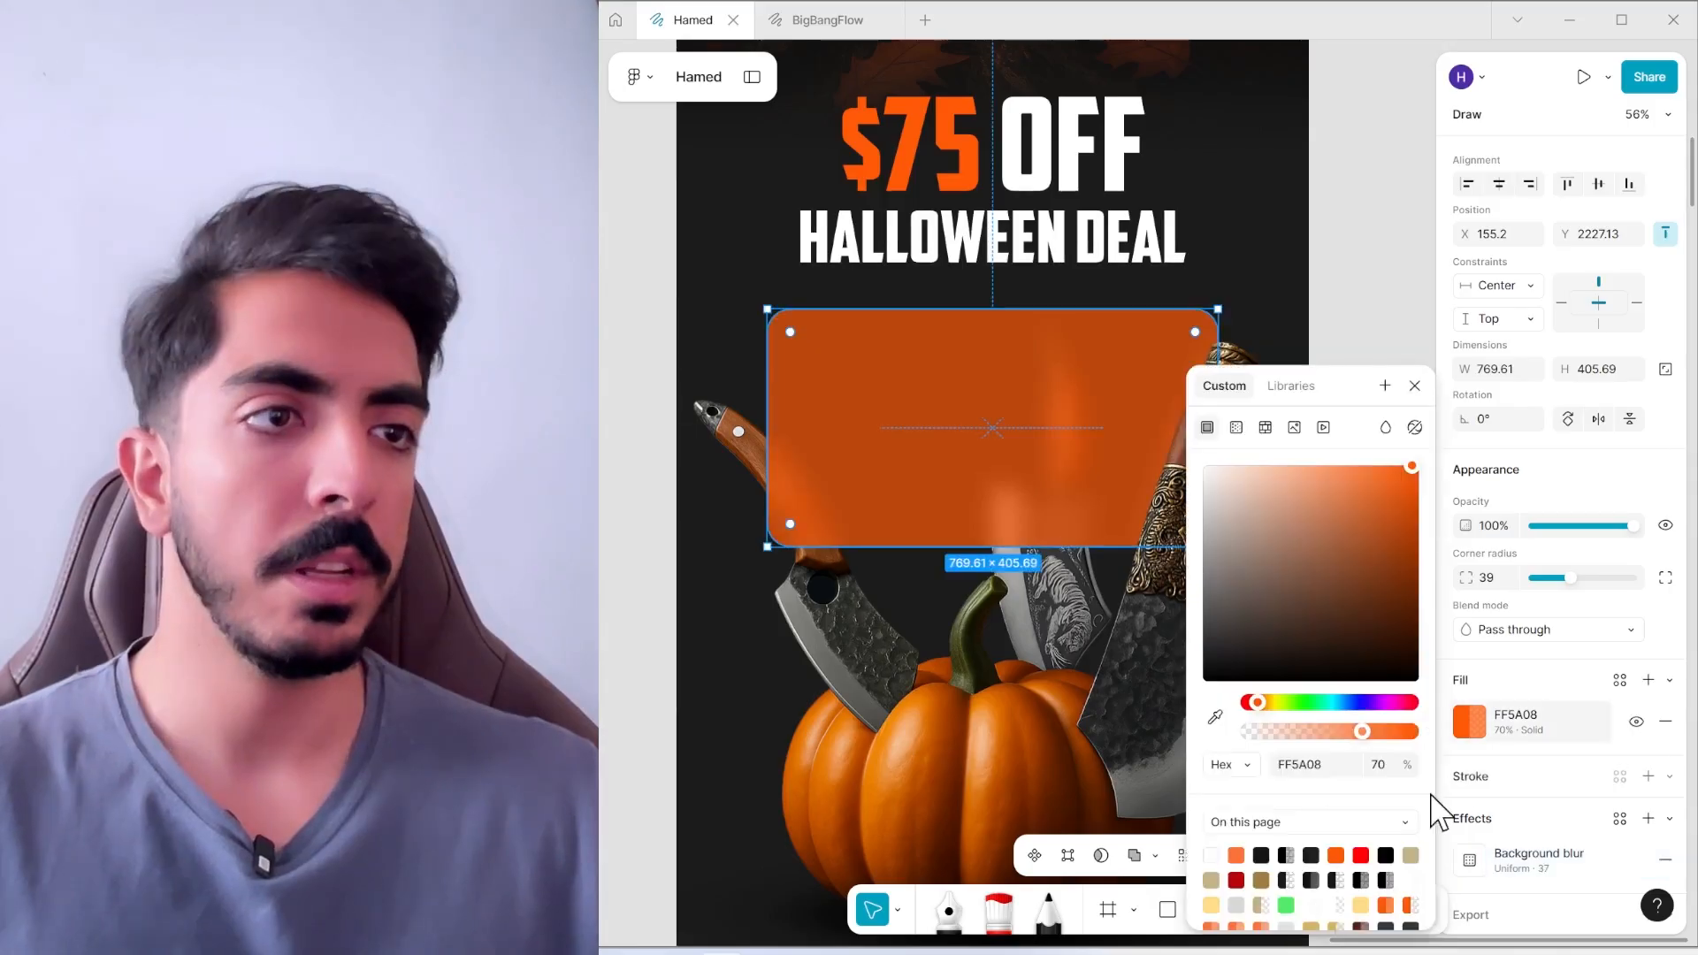
pyautogui.moveTo(1412, 774); pyautogui.dragTo(1391, 780)
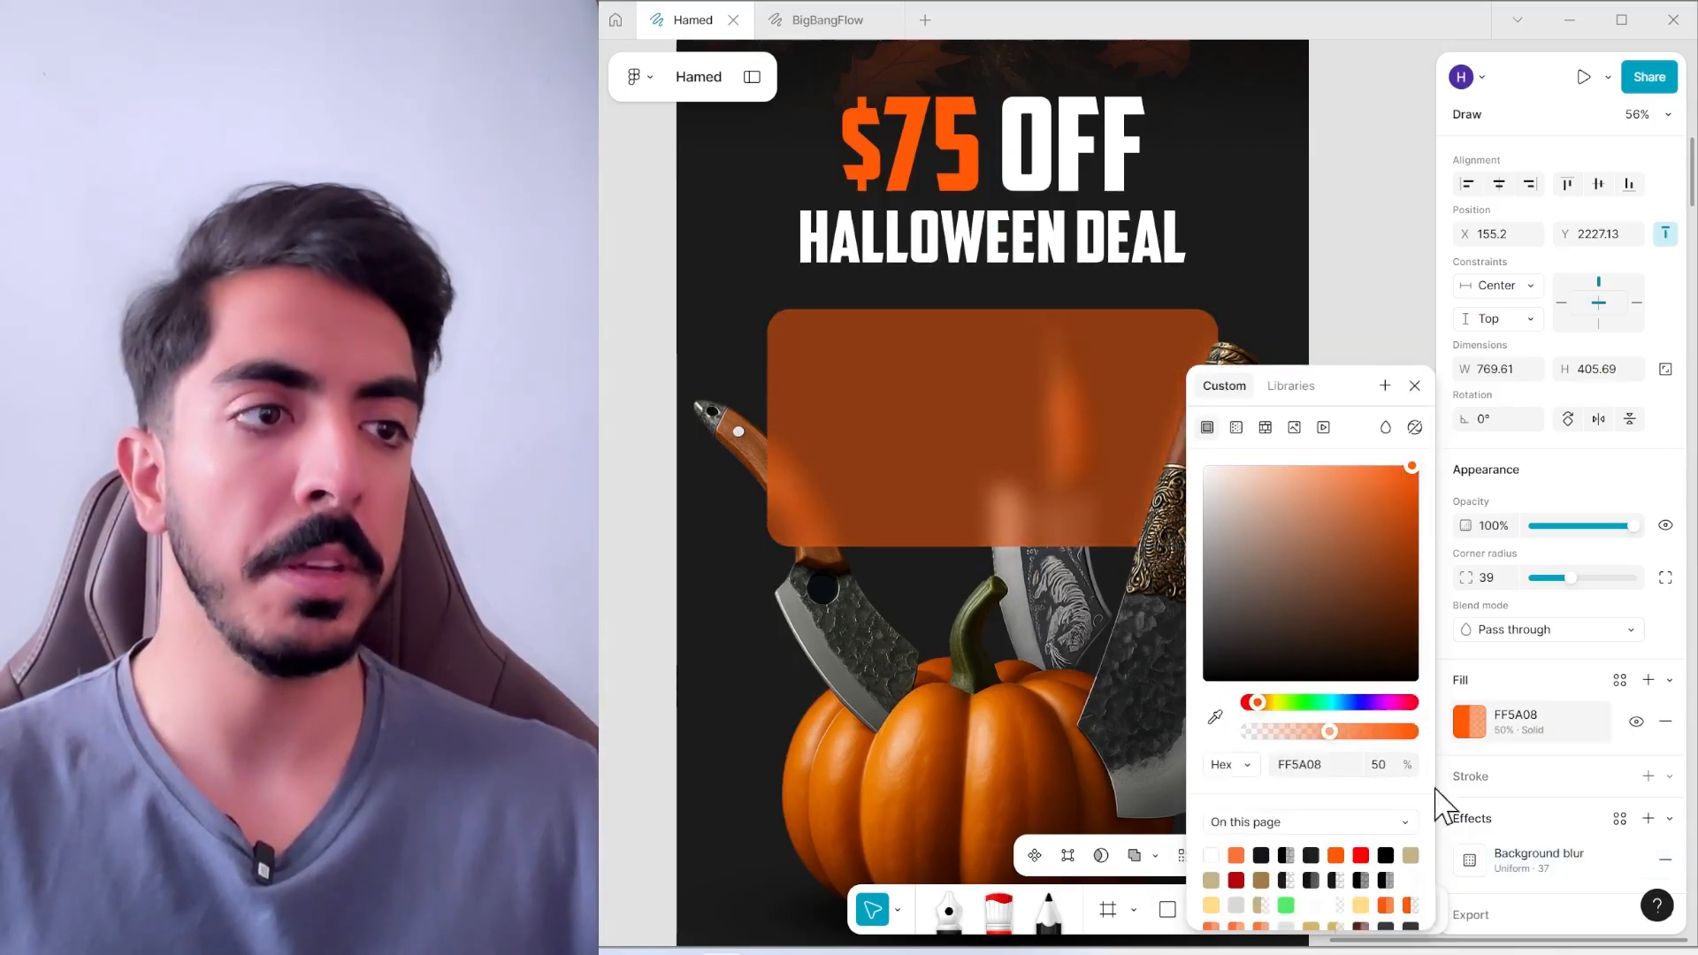
pyautogui.click(1469, 859)
pyautogui.moveTo(1220, 902); pyautogui.dragTo(1226, 902)
pyautogui.scroll(3, 1058, 500)
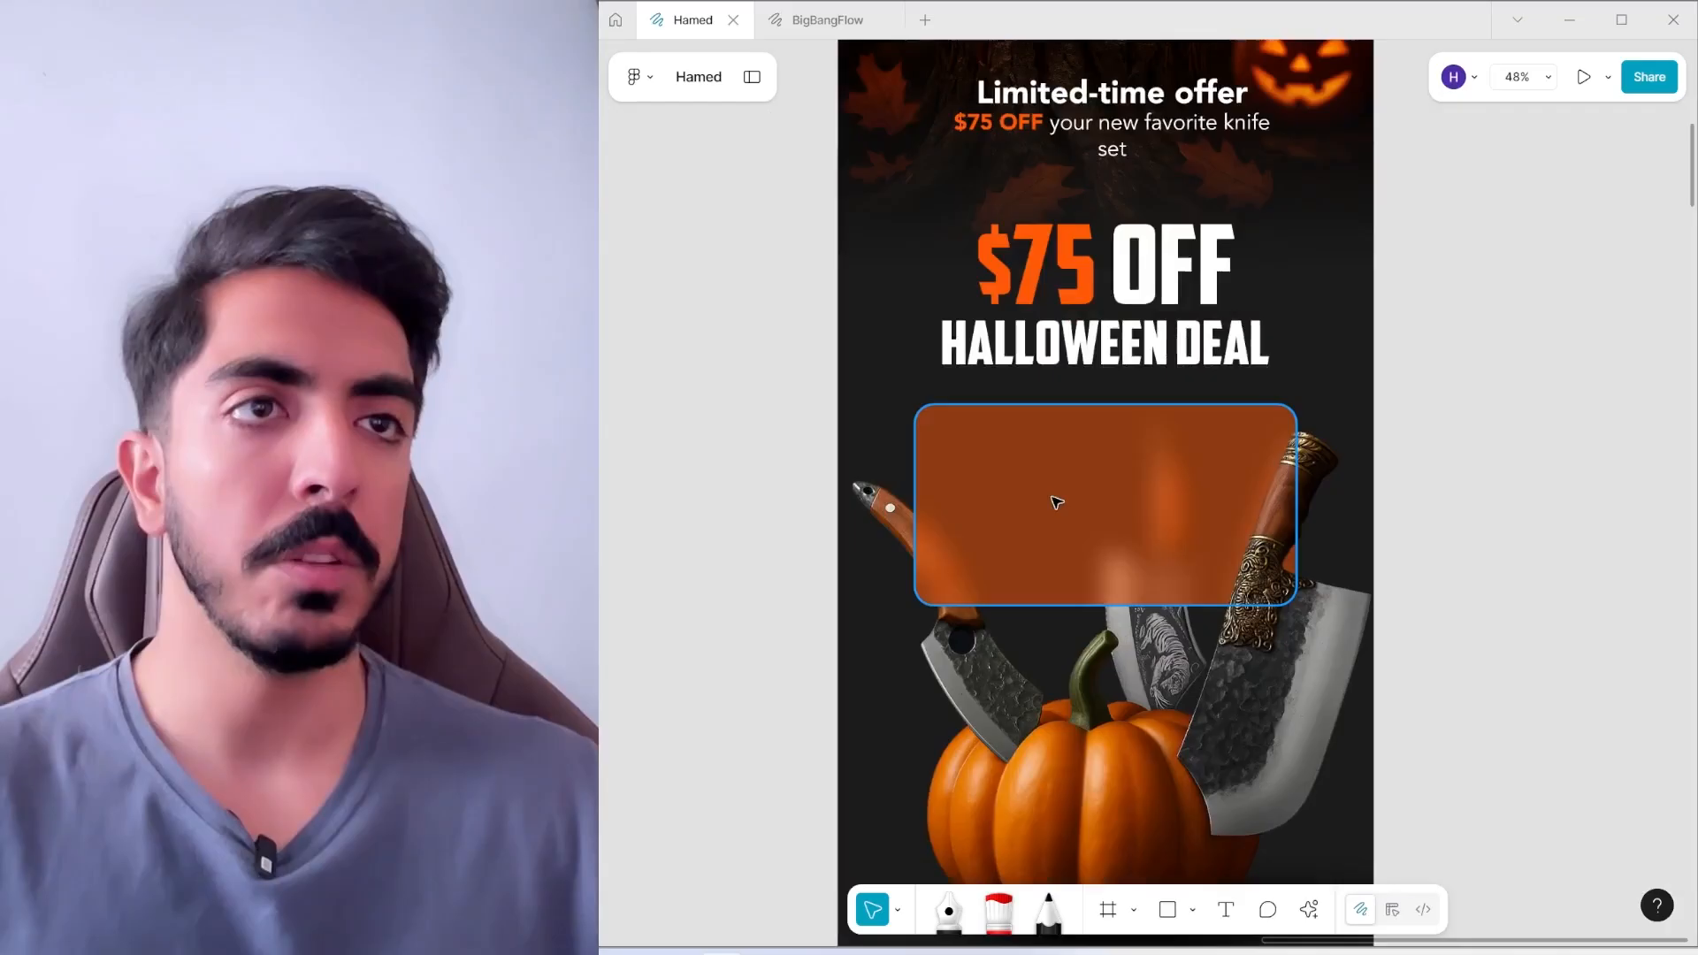
# Add a linear gradient stroke to the orange box with both stops set to white FFFFFF at 100%
pyautogui.click(1057, 501)
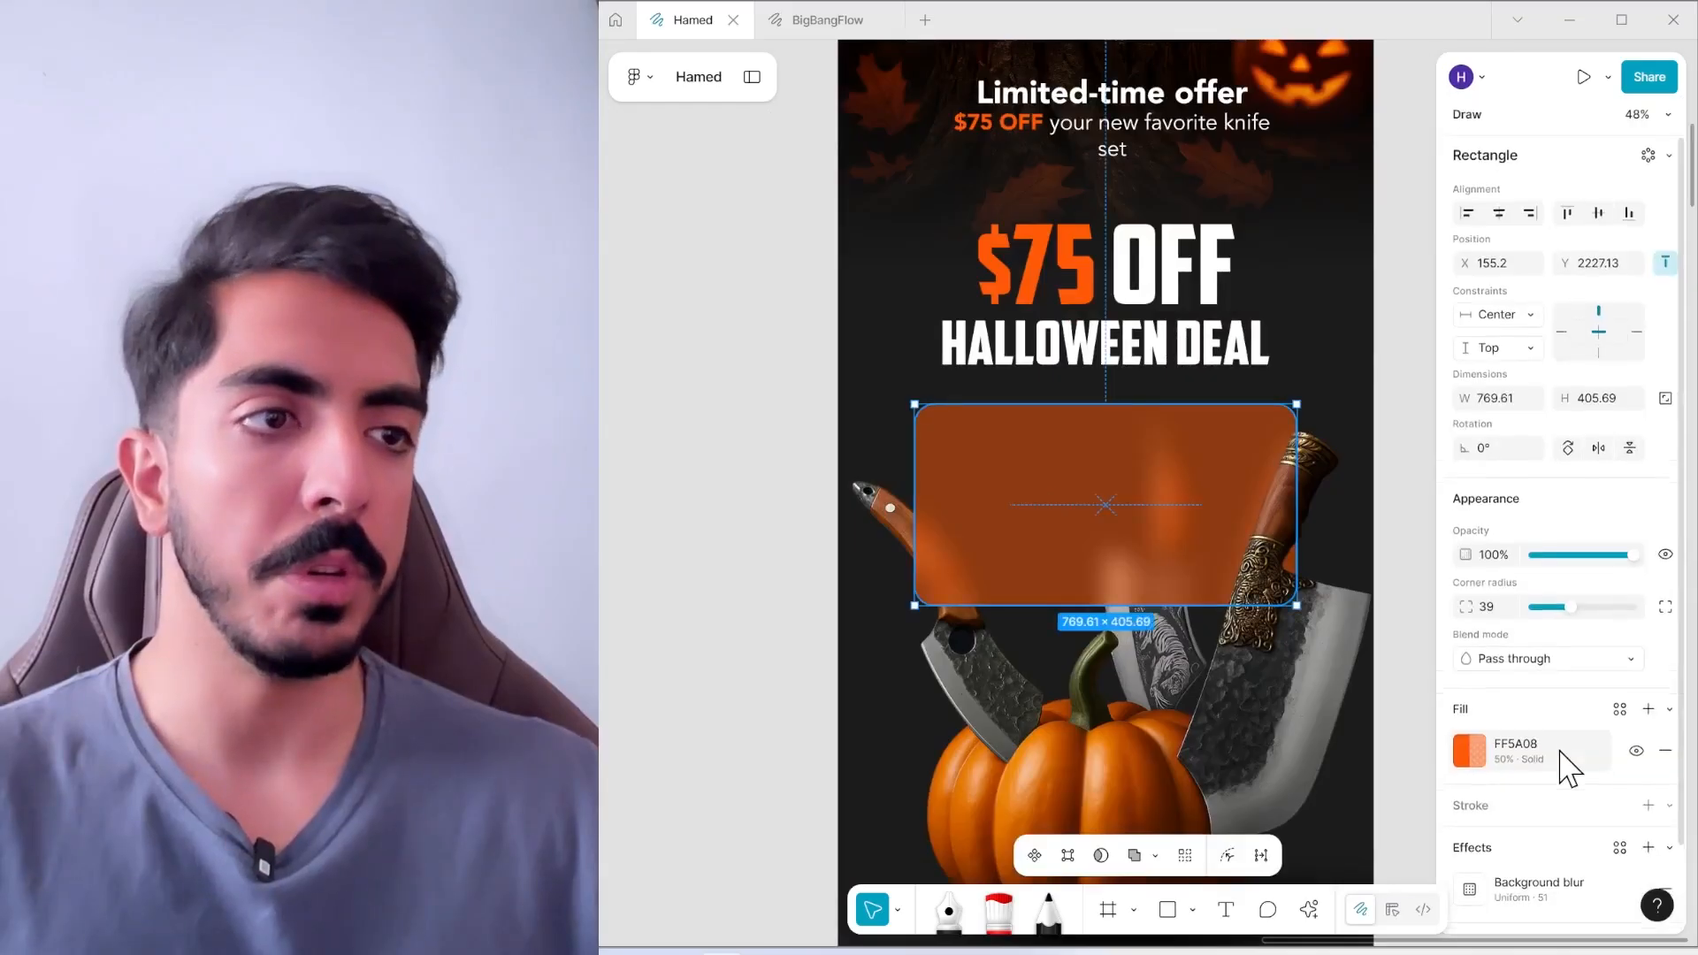
pyautogui.scroll(-2, 1562, 760)
pyautogui.click(1648, 722)
pyautogui.click(1469, 762)
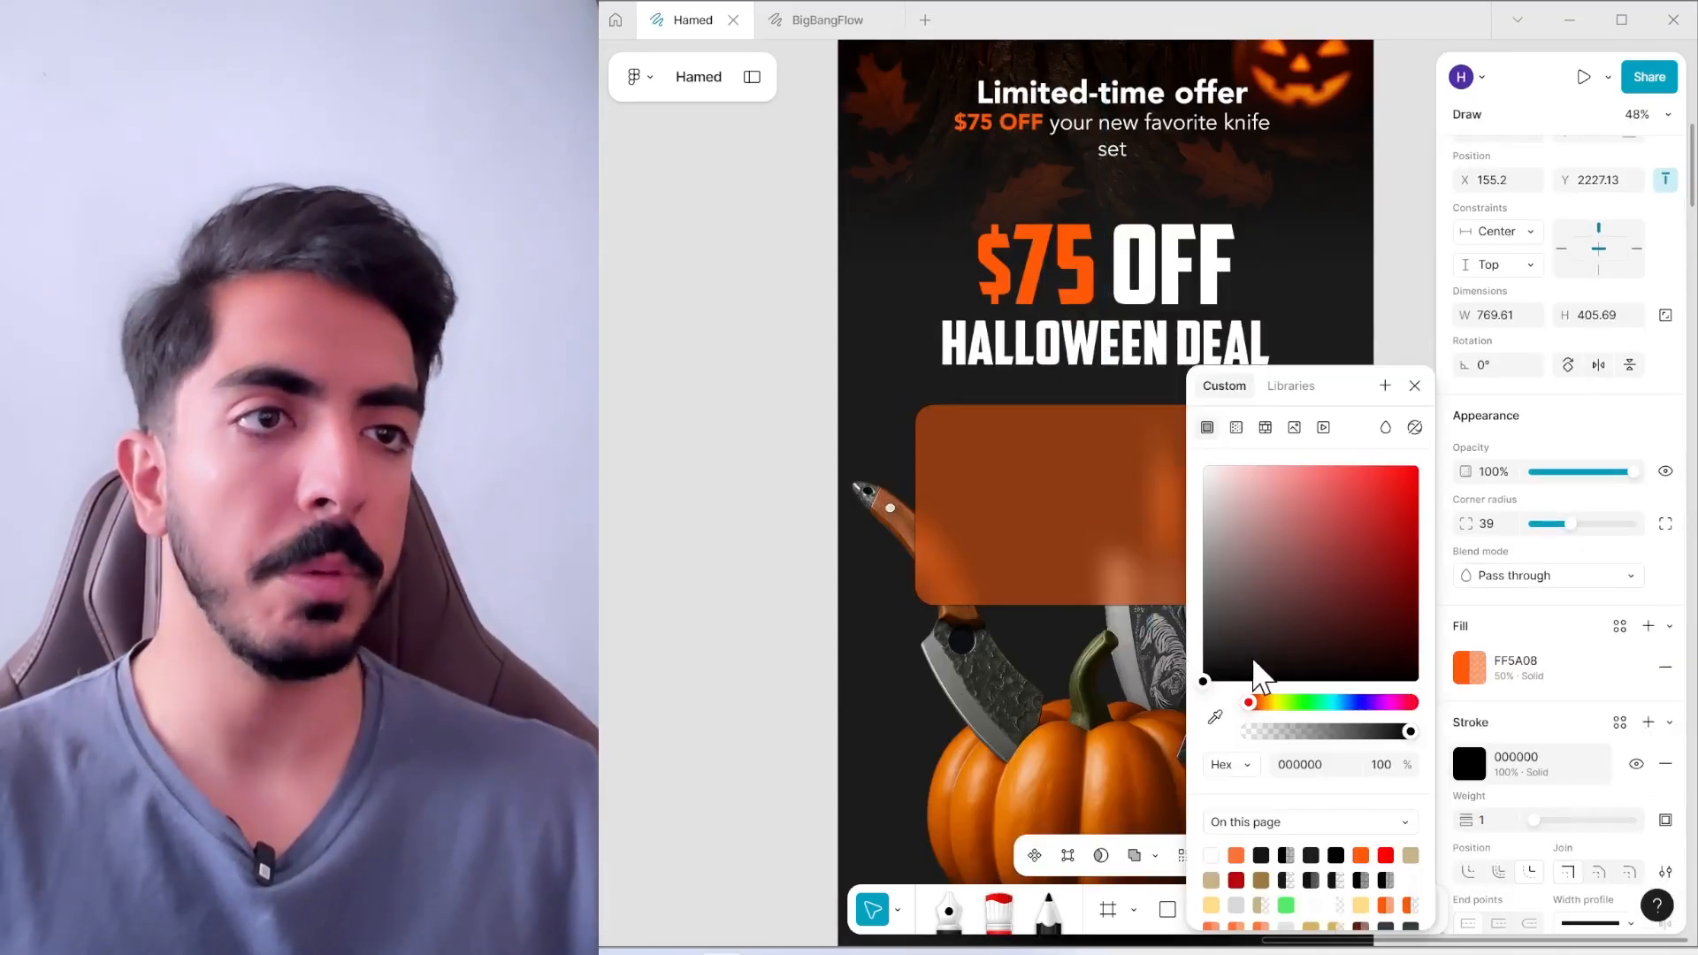
pyautogui.click(1236, 427)
pyautogui.click(1273, 611)
pyautogui.moveTo(1026, 499); pyautogui.dragTo(951, 402)
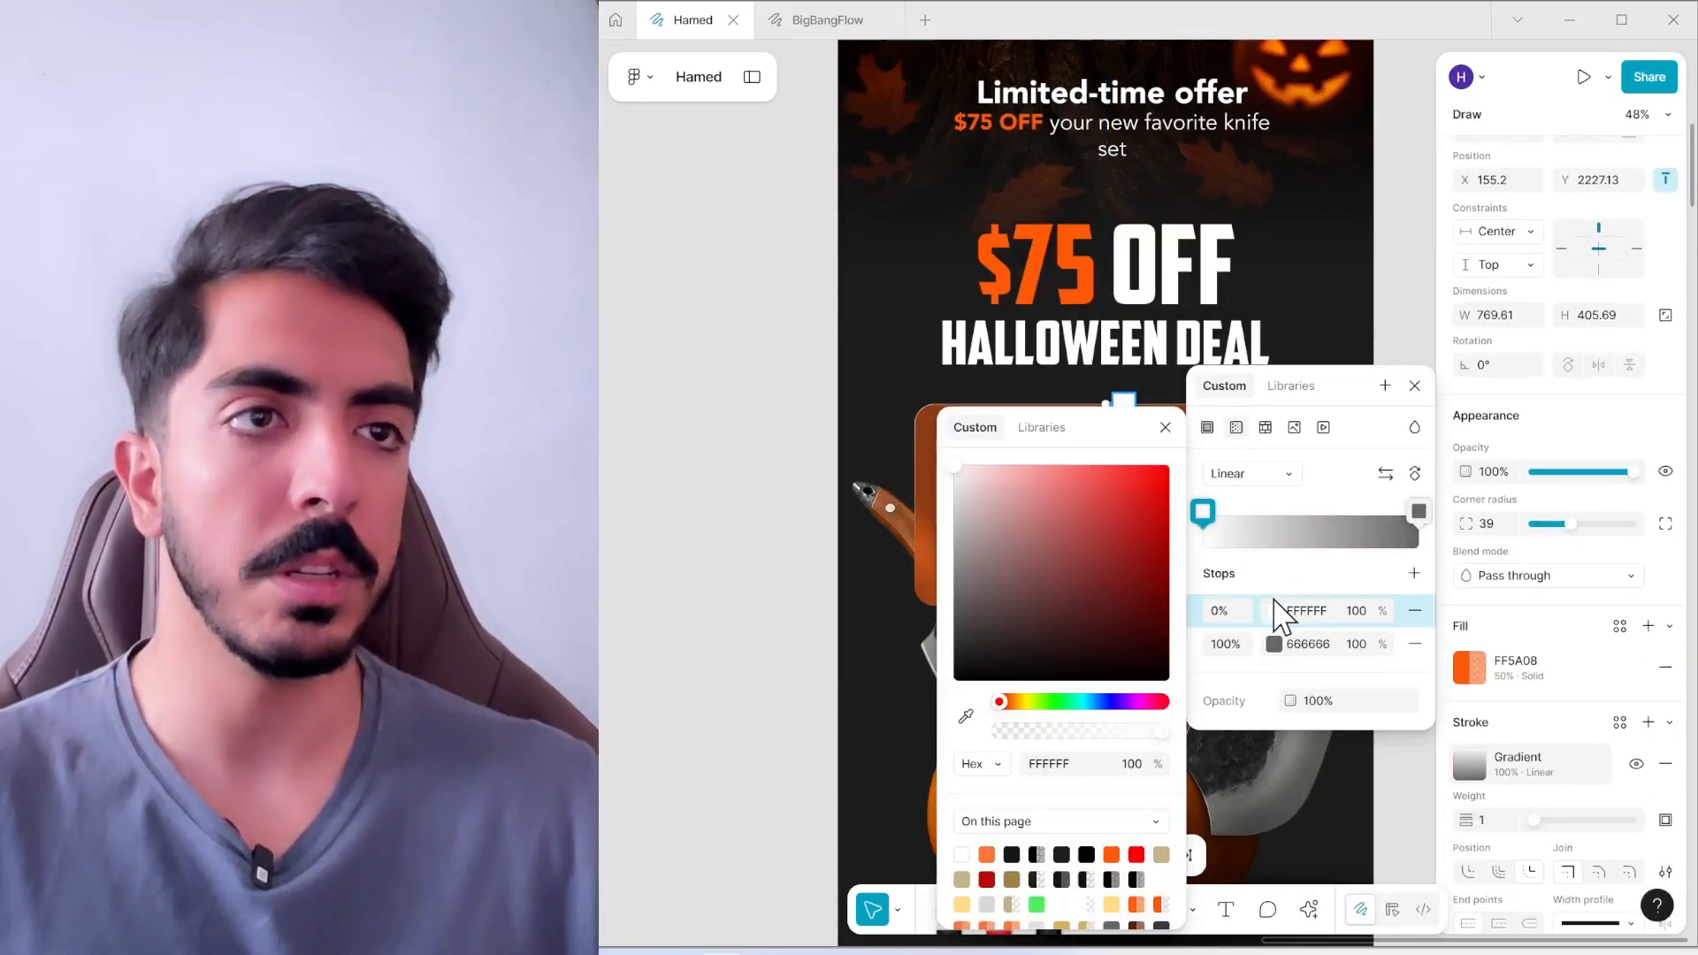
pyautogui.click(1276, 644)
pyautogui.moveTo(1018, 502); pyautogui.dragTo(935, 402)
# Set the stroke weight of the orange box to 3
pyautogui.hscroll(2, 801, 376)
pyautogui.scroll(-1, 801, 376)
pyautogui.click(1496, 816)
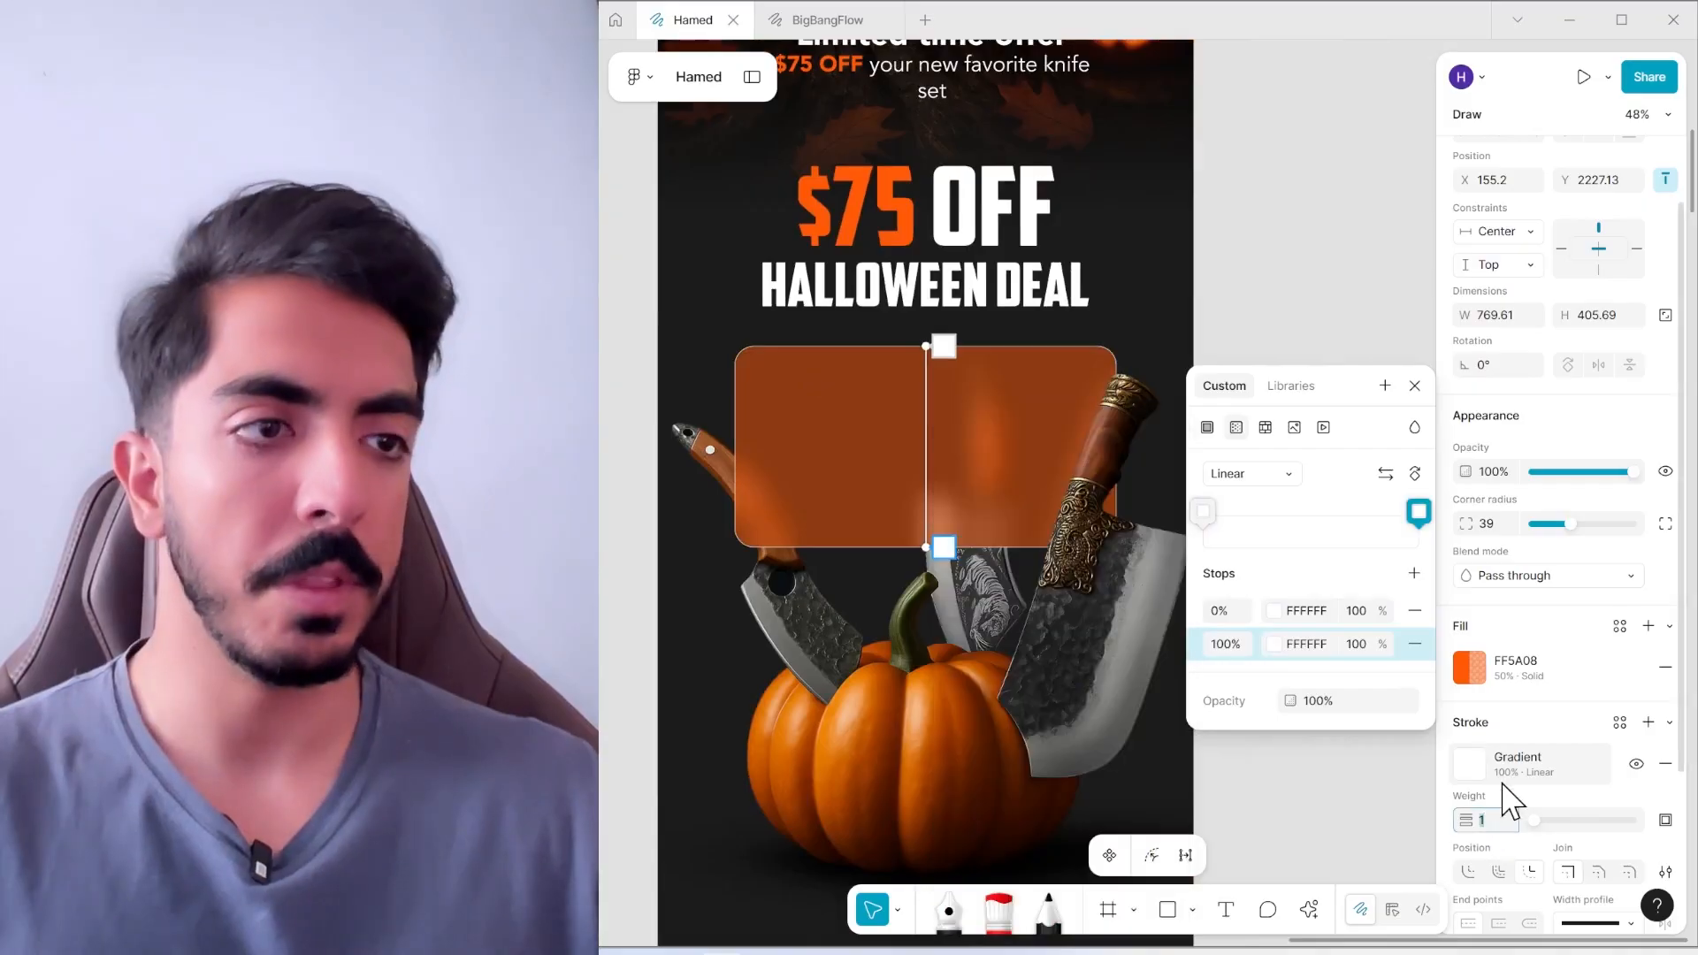
pyautogui.press('Up')
pyautogui.press('Up')
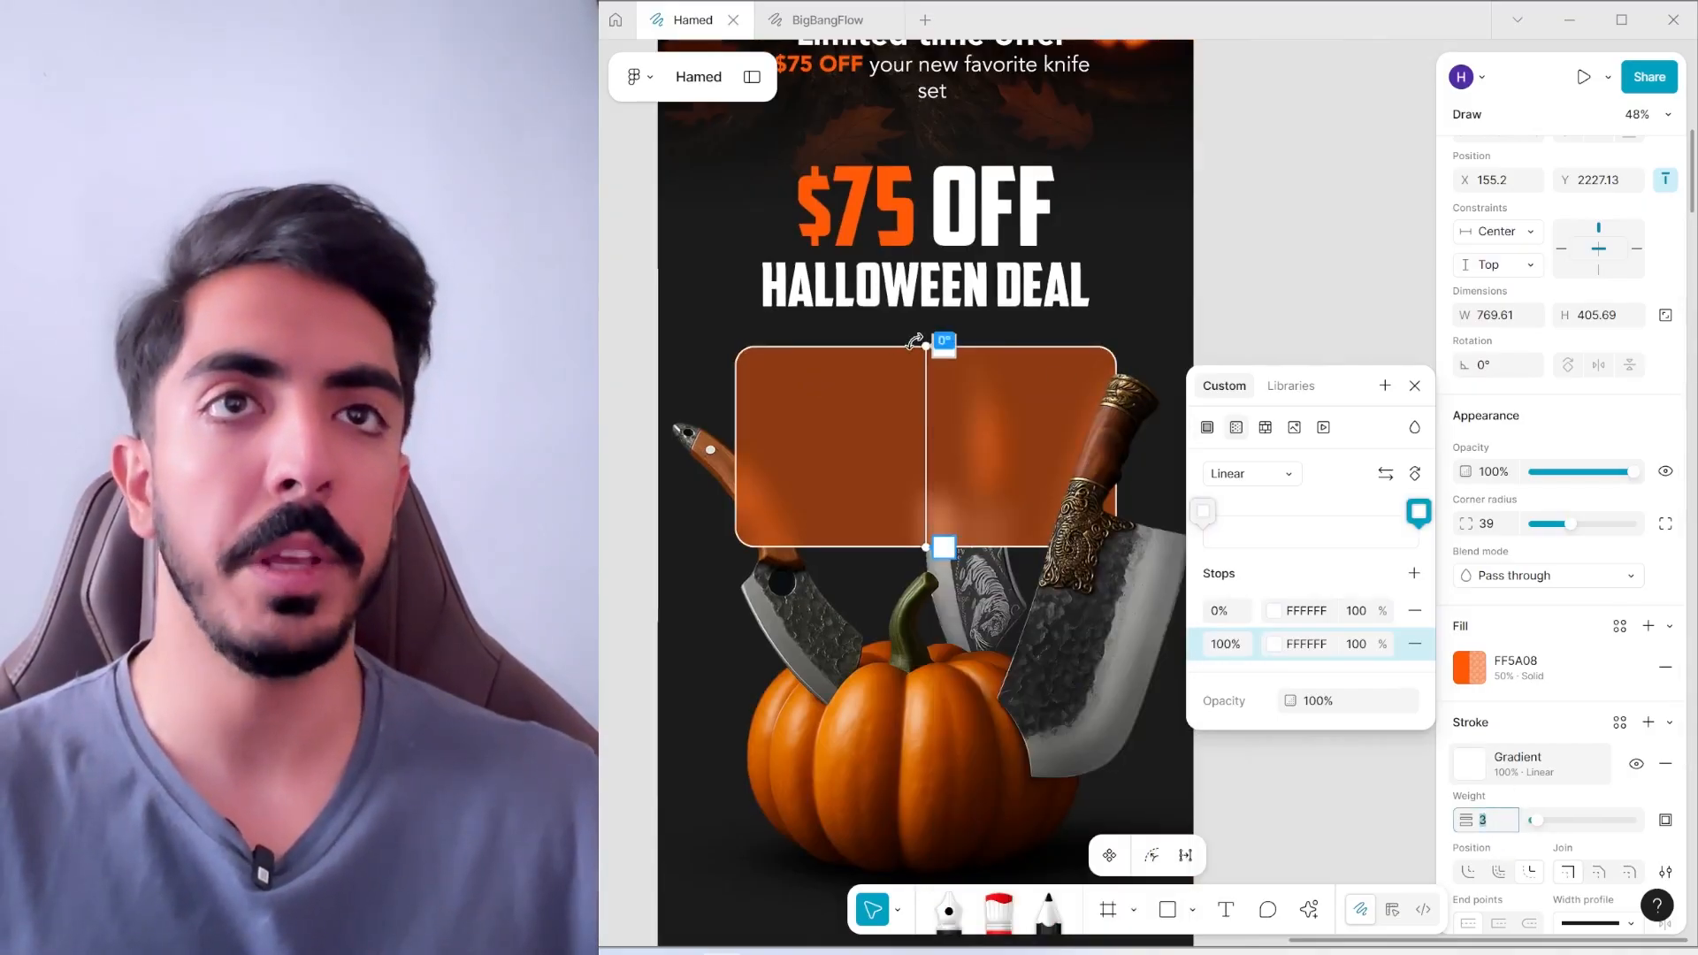
# Angle the stroke gradient diagonally from the box's upper-left to lower-right corner and add a 50% stop with 0% opacity
pyautogui.moveTo(915, 340); pyautogui.dragTo(835, 342)
pyautogui.moveTo(938, 535); pyautogui.dragTo(1125, 548)
pyautogui.click(1316, 526)
pyautogui.moveTo(1381, 647); pyautogui.dragTo(1095, 649)
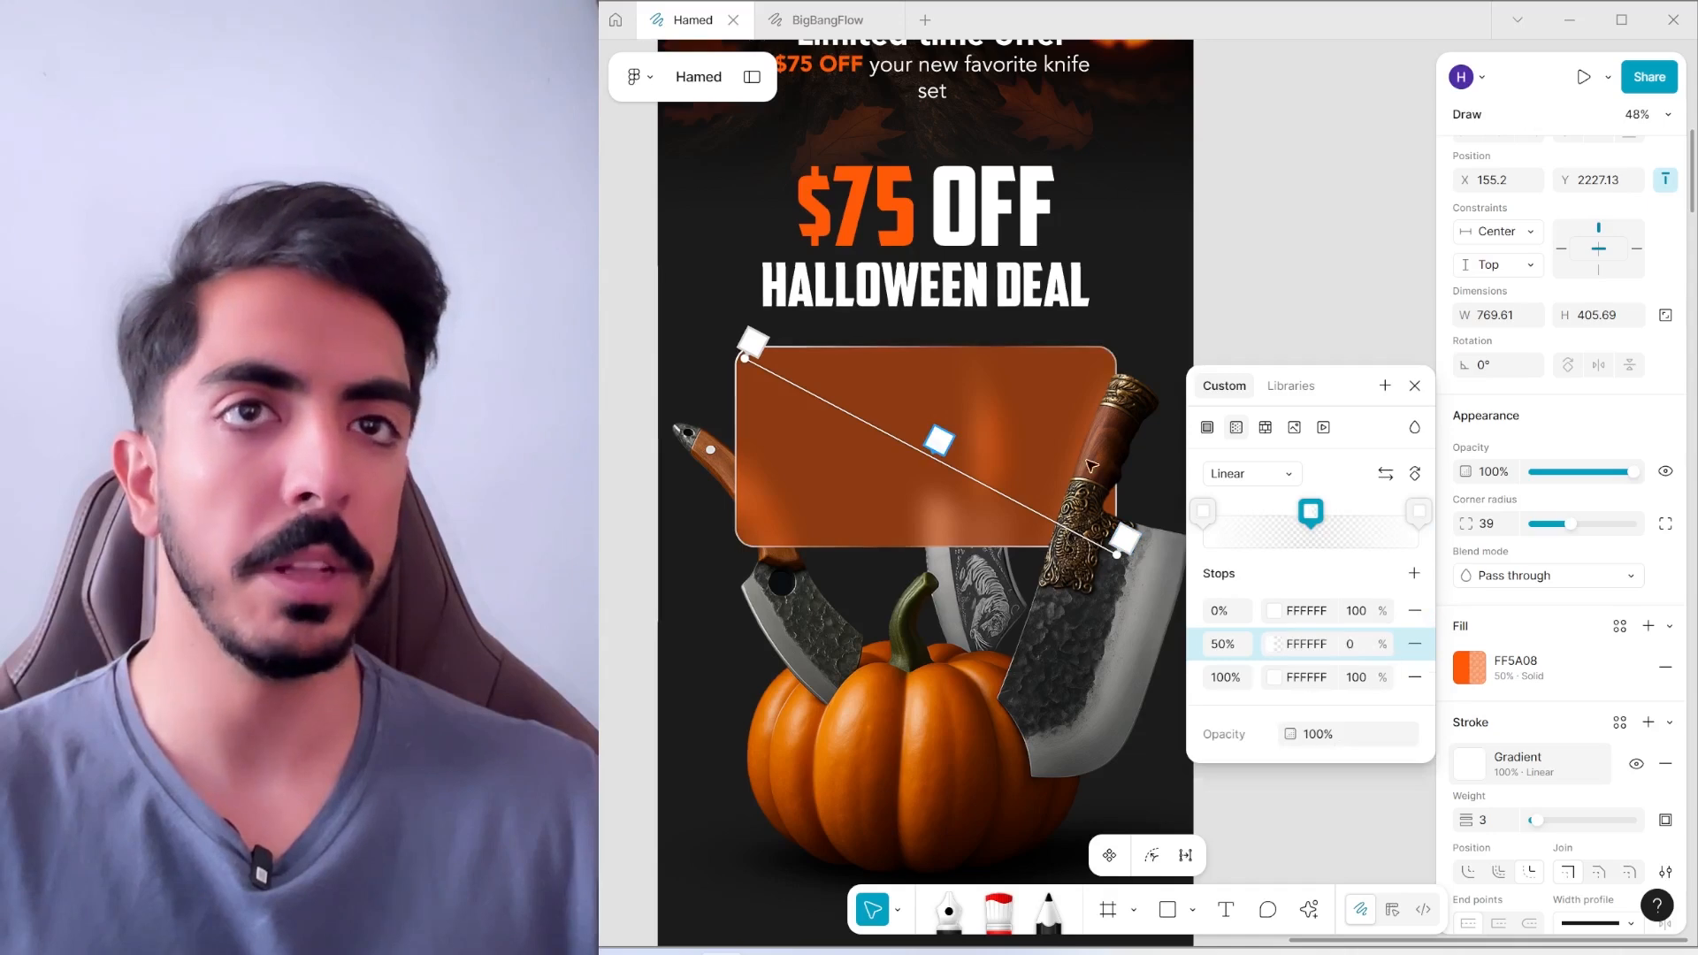
pyautogui.click(1304, 252)
pyautogui.scroll(1, 1206, 303)
pyautogui.scroll(4, 820, 430)
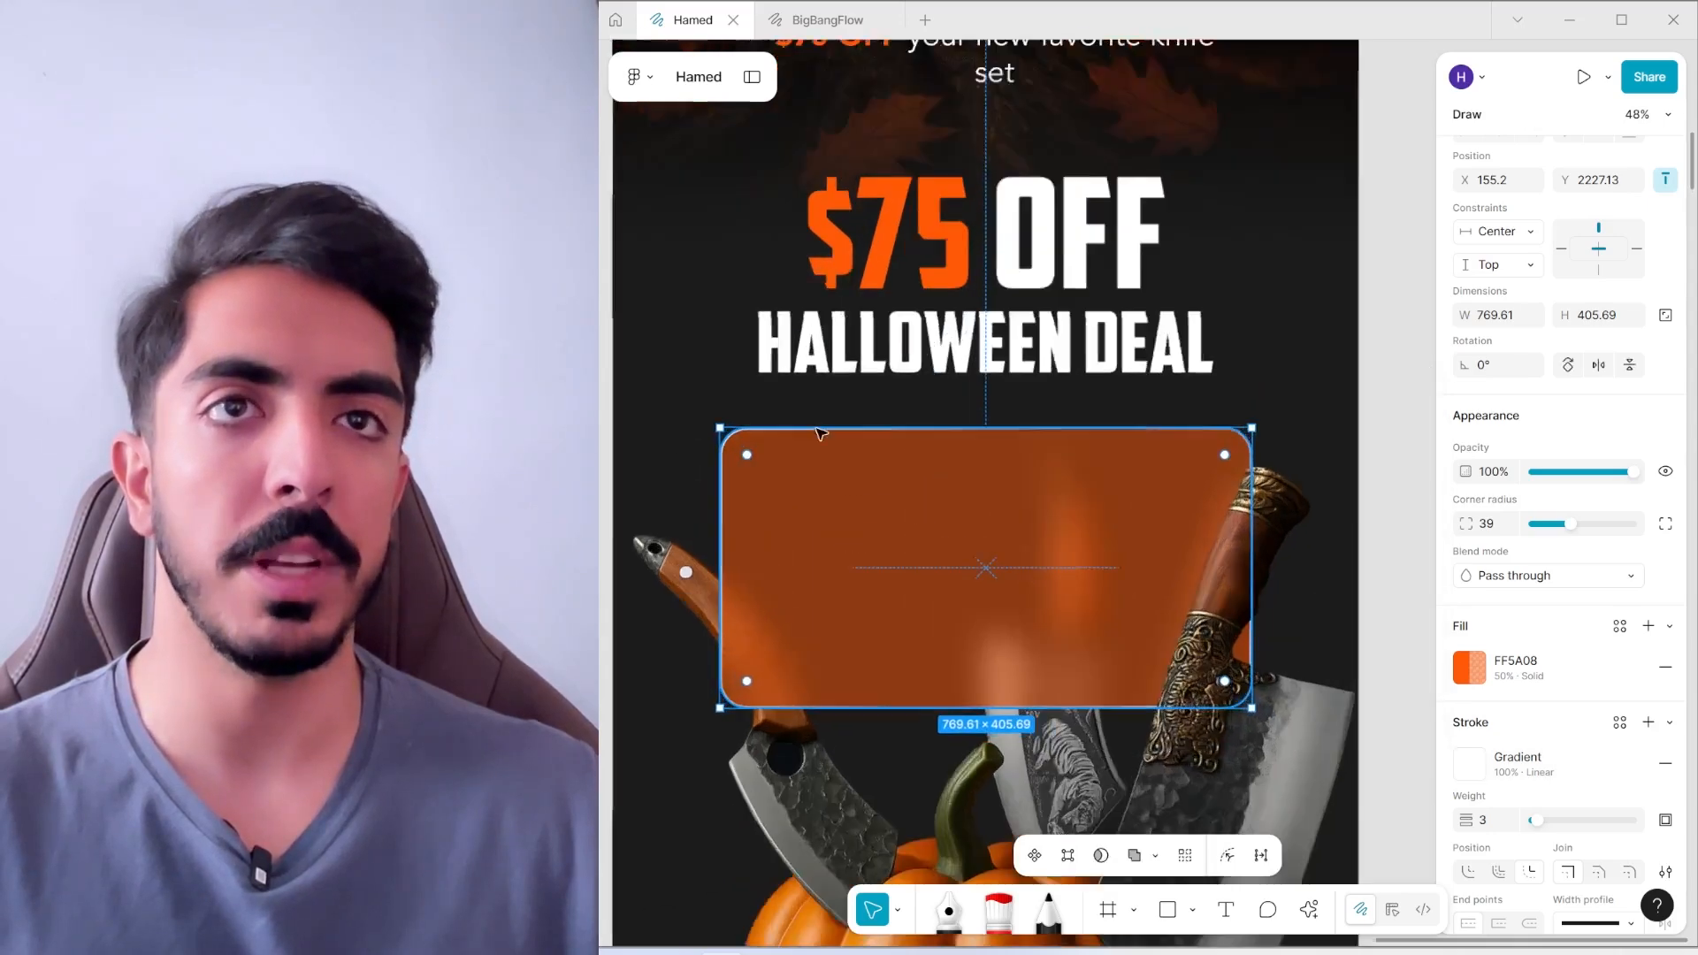
pyautogui.click(1022, 375)
pyautogui.scroll(1, 1043, 435)
pyautogui.scroll(2, 1044, 435)
pyautogui.scroll(-2, 1193, 561)
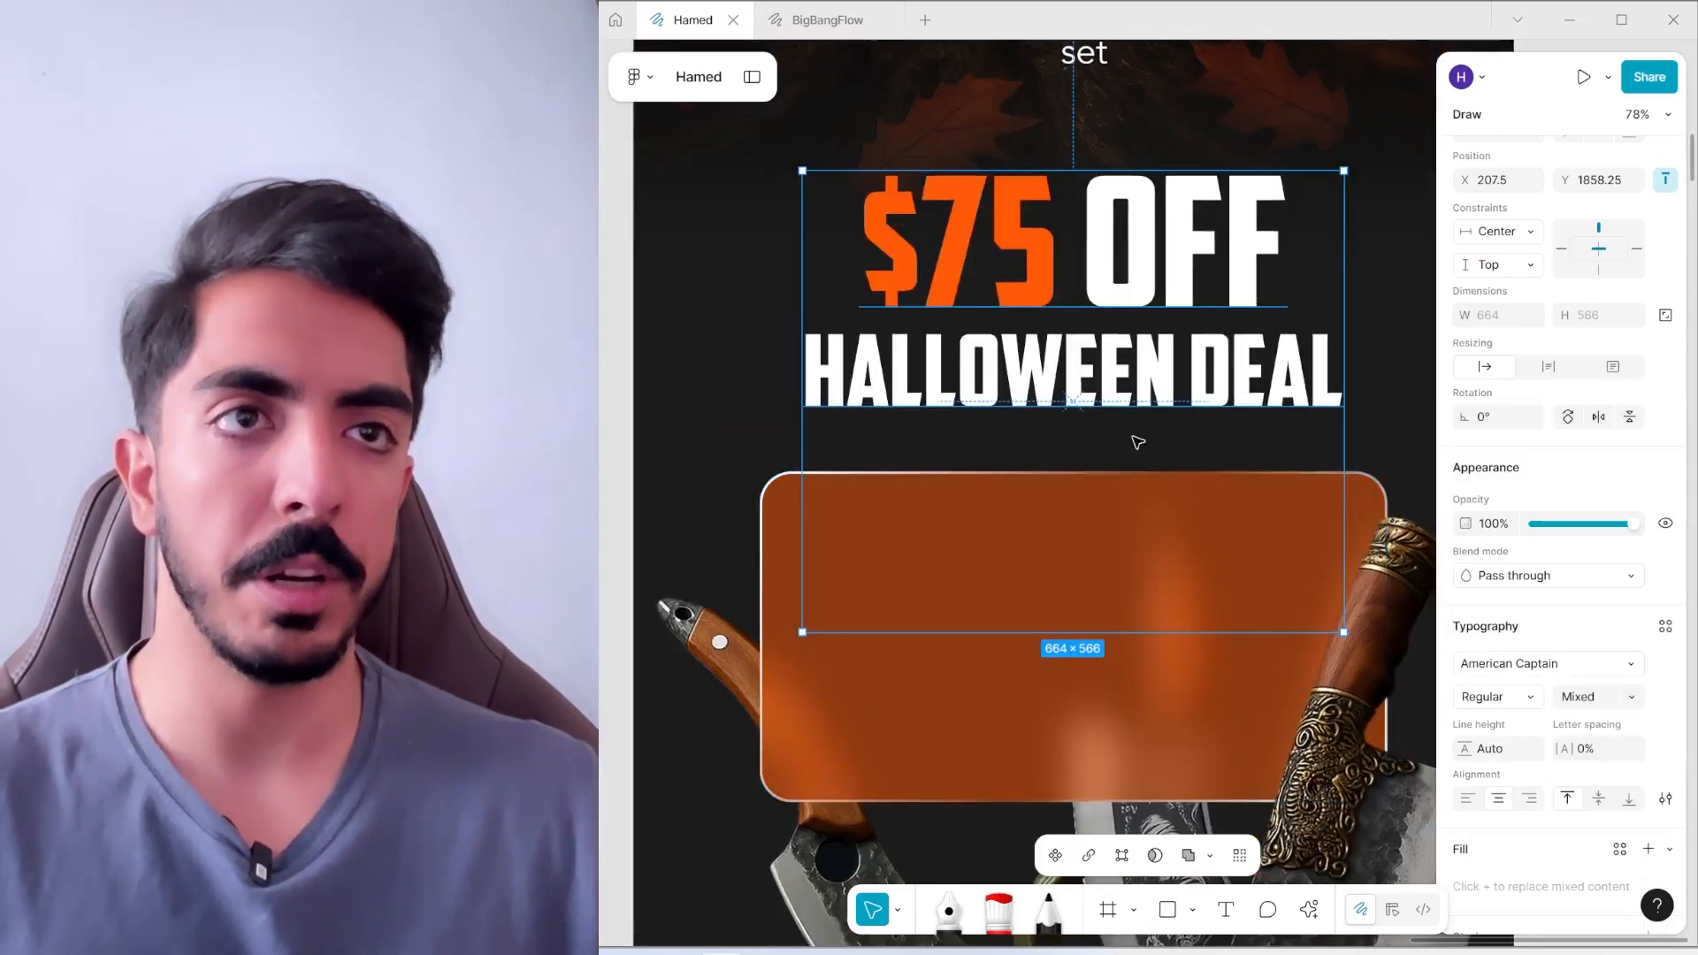
pyautogui.moveTo(1055, 716); pyautogui.dragTo(1129, 493)
pyautogui.scroll(-5, 1011, 634)
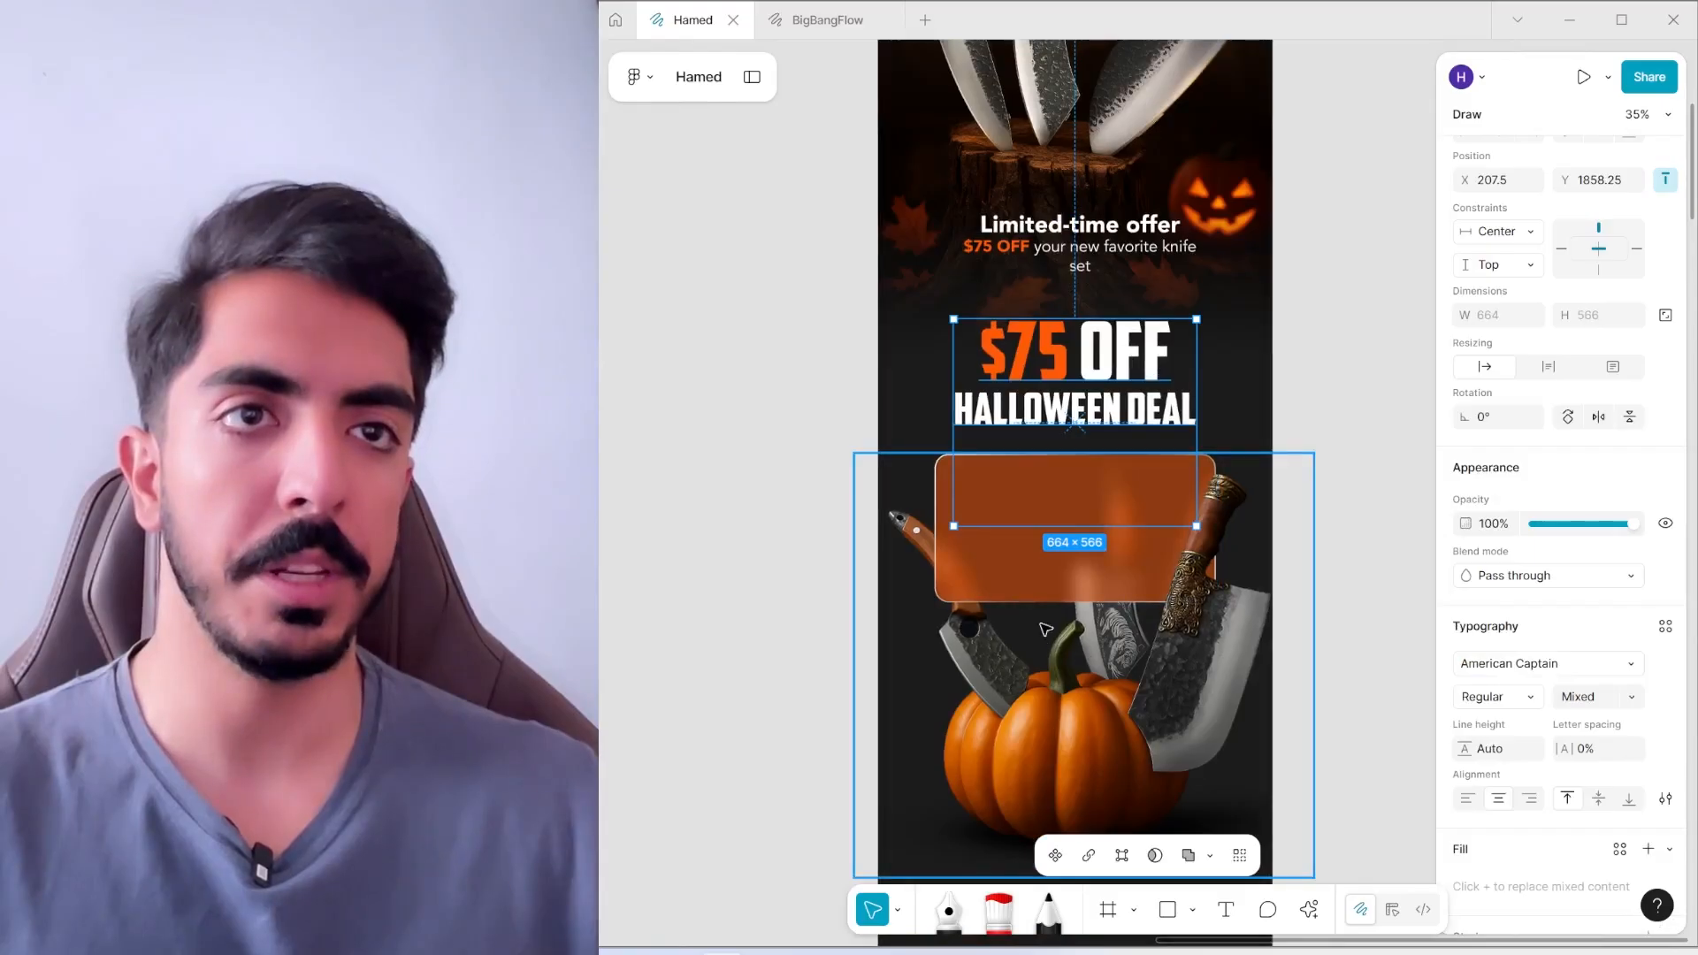
pyautogui.press('Escape')
pyautogui.scroll(2, 1137, 591)
# Switch to the Halloween Copy document in Google Docs and copy the "Celebrate Halloween" offer text from Section 02
pyautogui.click(814, 952)
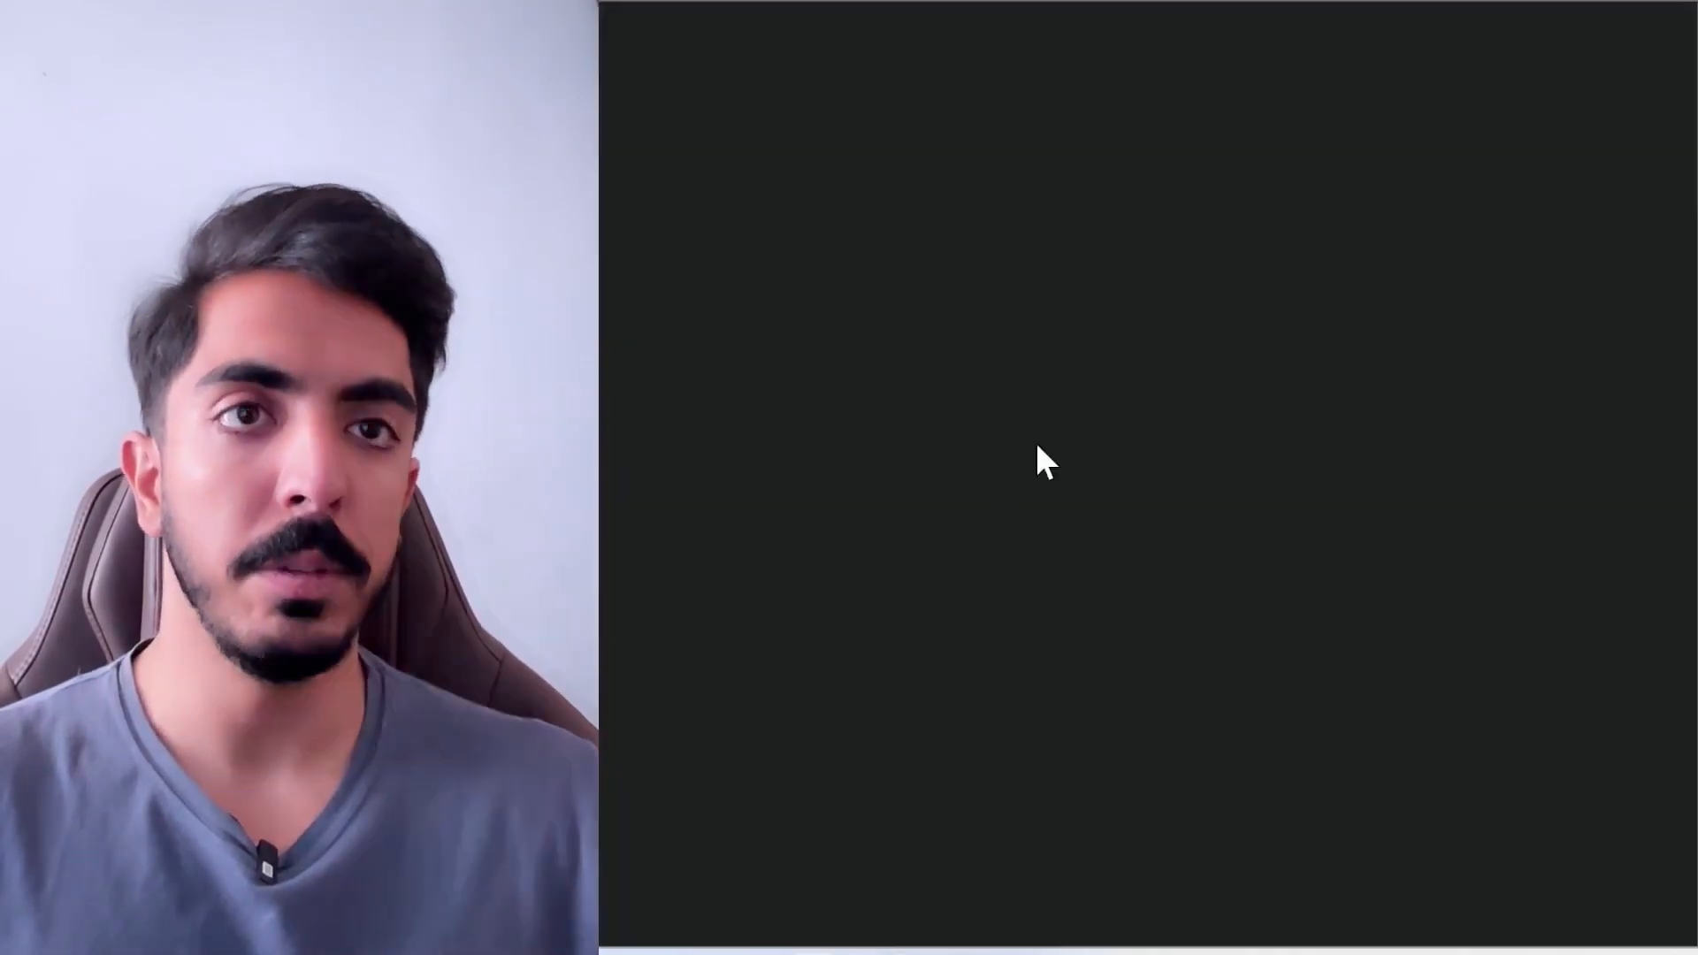
pyautogui.scroll(-1, 1138, 674)
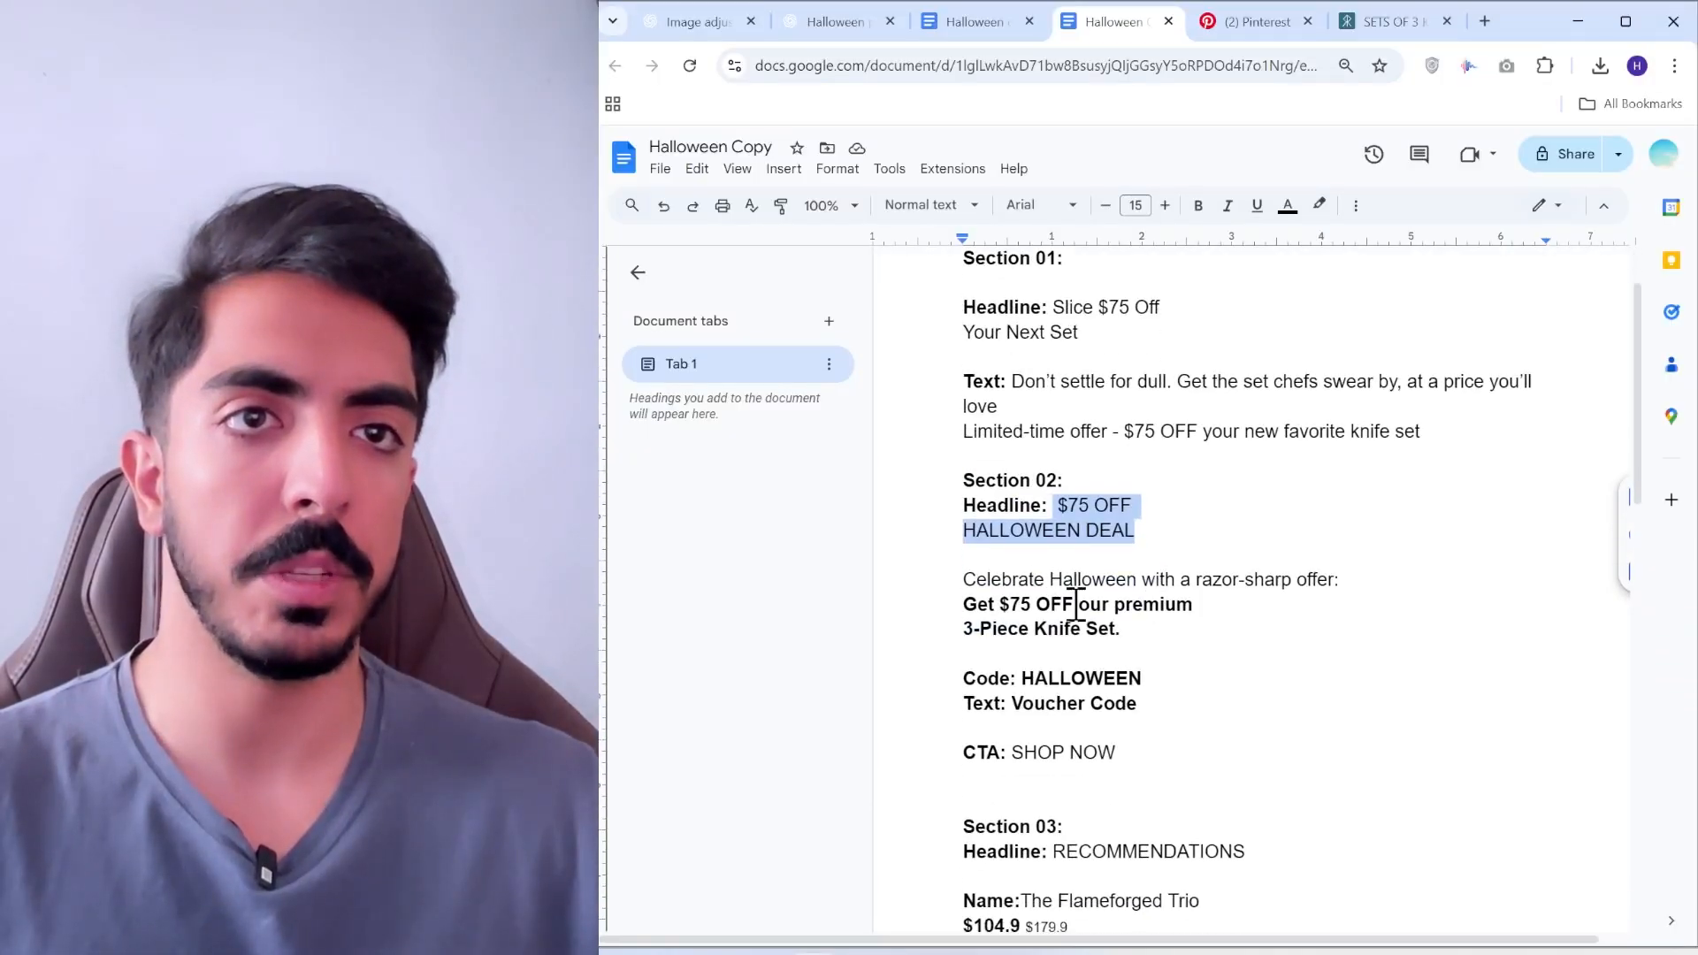
pyautogui.moveTo(960, 573); pyautogui.dragTo(1194, 624)
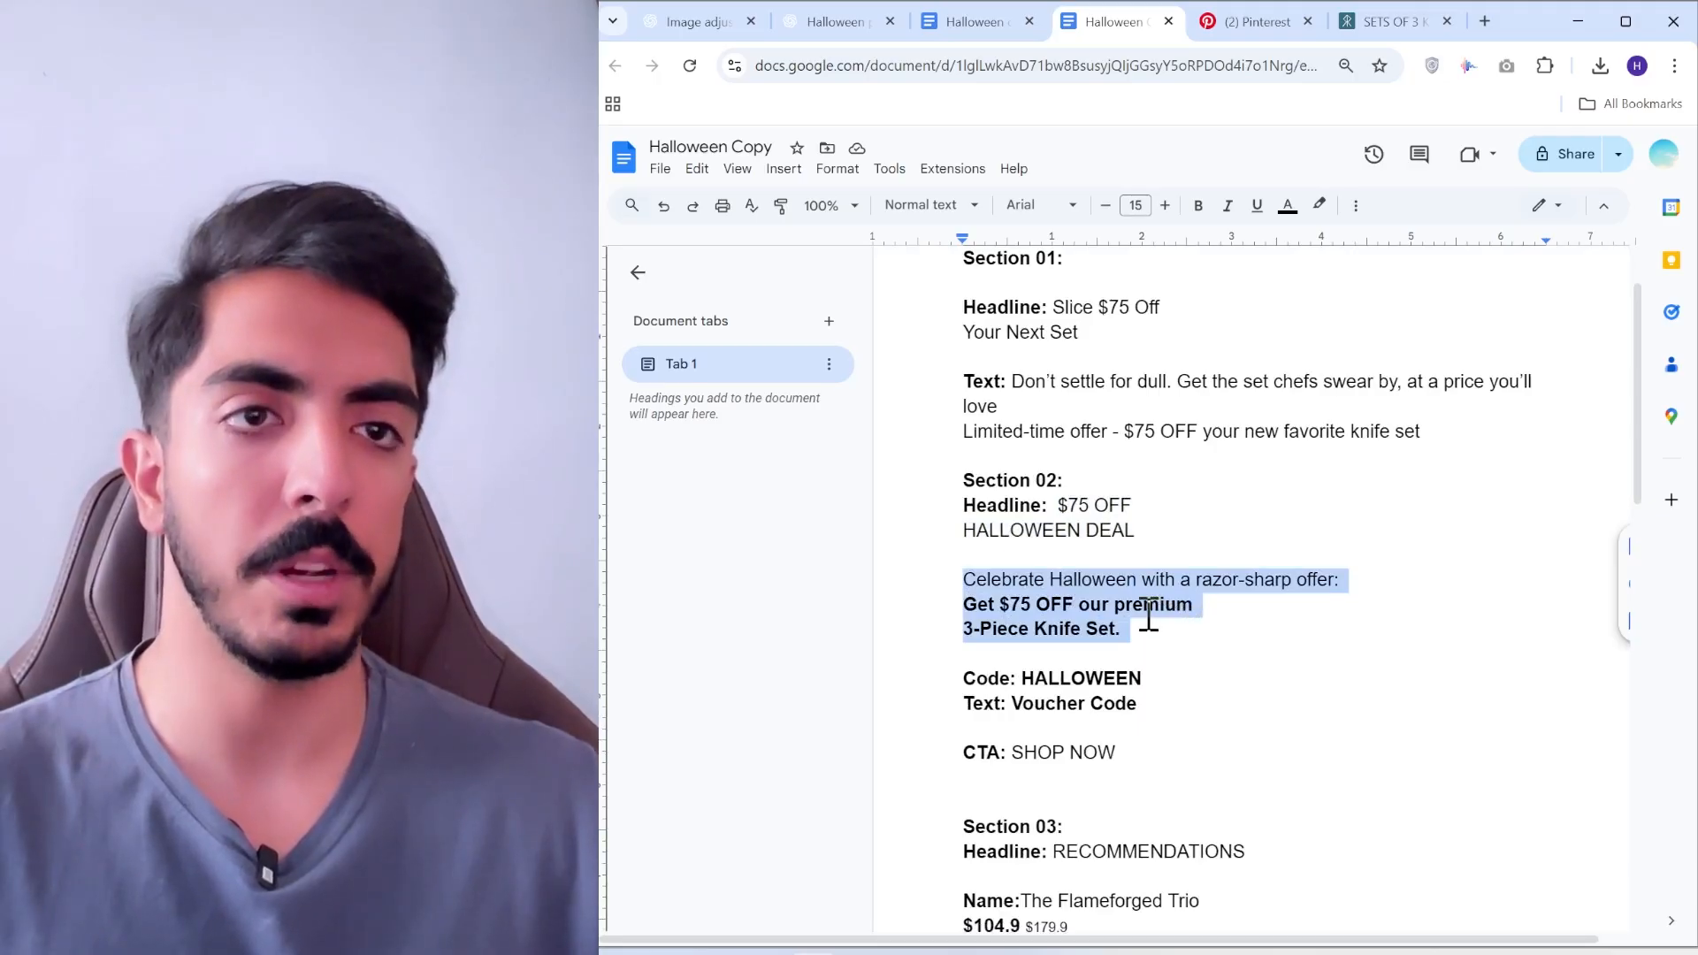
# Return to the Figma design, duplicate the "Limited-time offer" text onto the orange box and bring the copy to the front
pyautogui.hotkey('alt', 'Tab')
pyautogui.moveTo(1118, 238); pyautogui.dragTo(1121, 540)
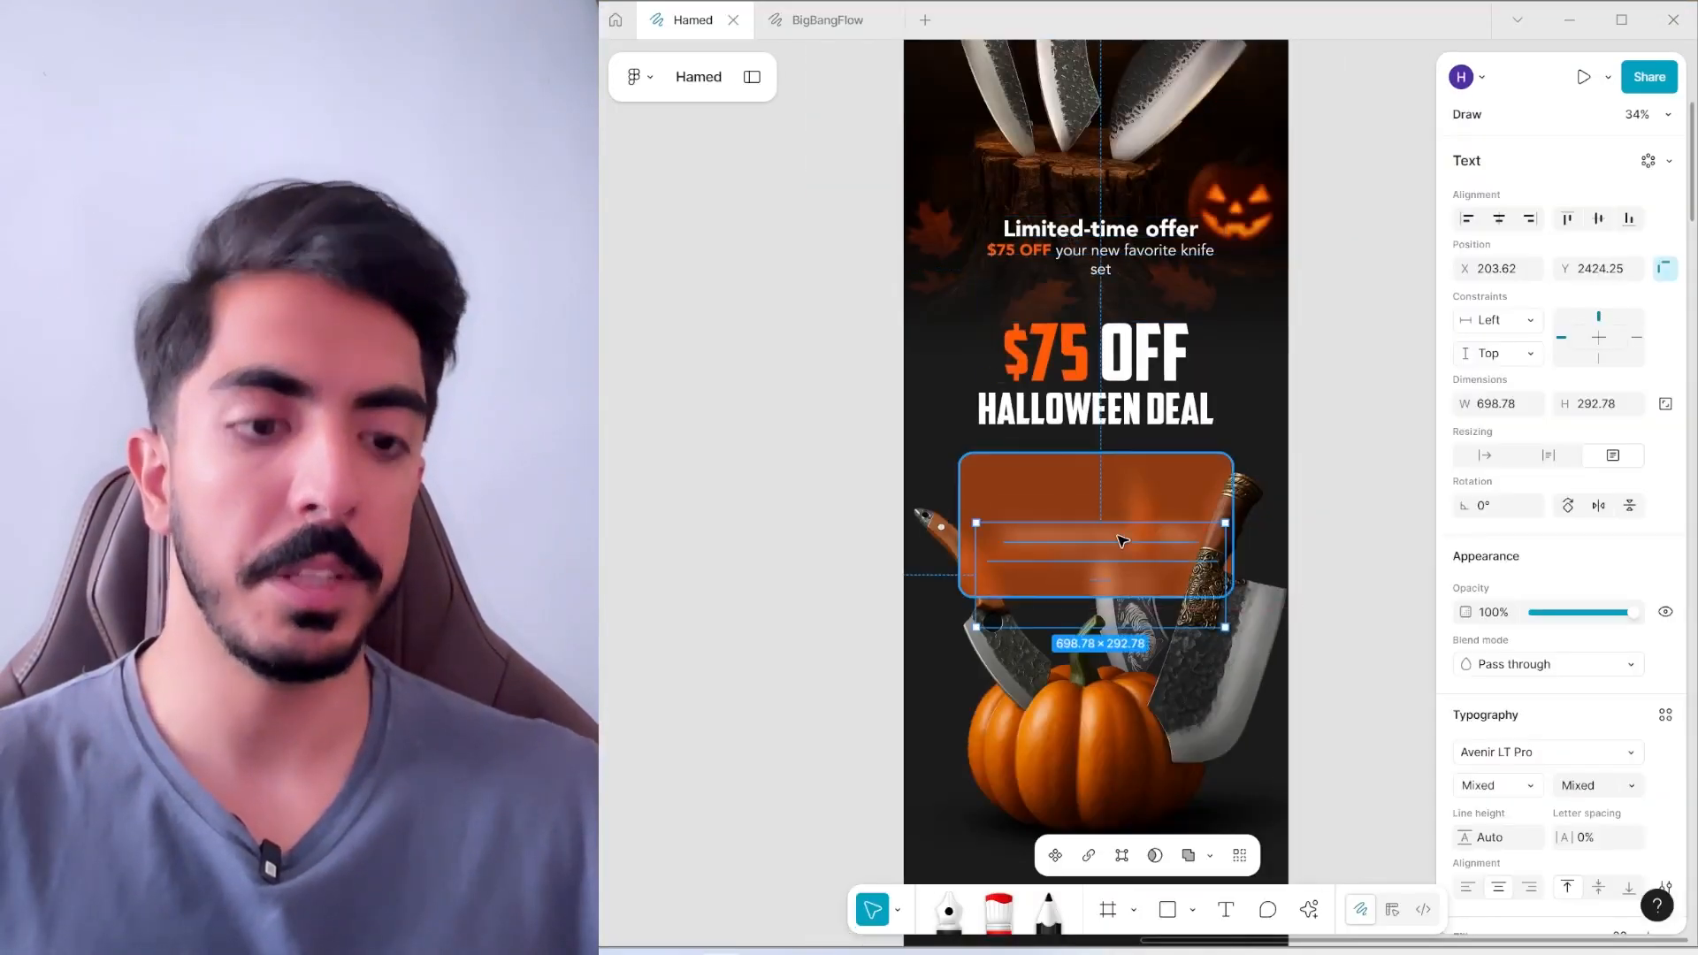
pyautogui.press(']')
pyautogui.scroll(2, 1119, 536)
# Replace the duplicated text with "Celebrate Halloween with a razor-sharp offer:" and move it to the upper part of the box
pyautogui.doubleClick(1149, 571)
pyautogui.write('Celebrate Halloween with a razor-sharp offer:')
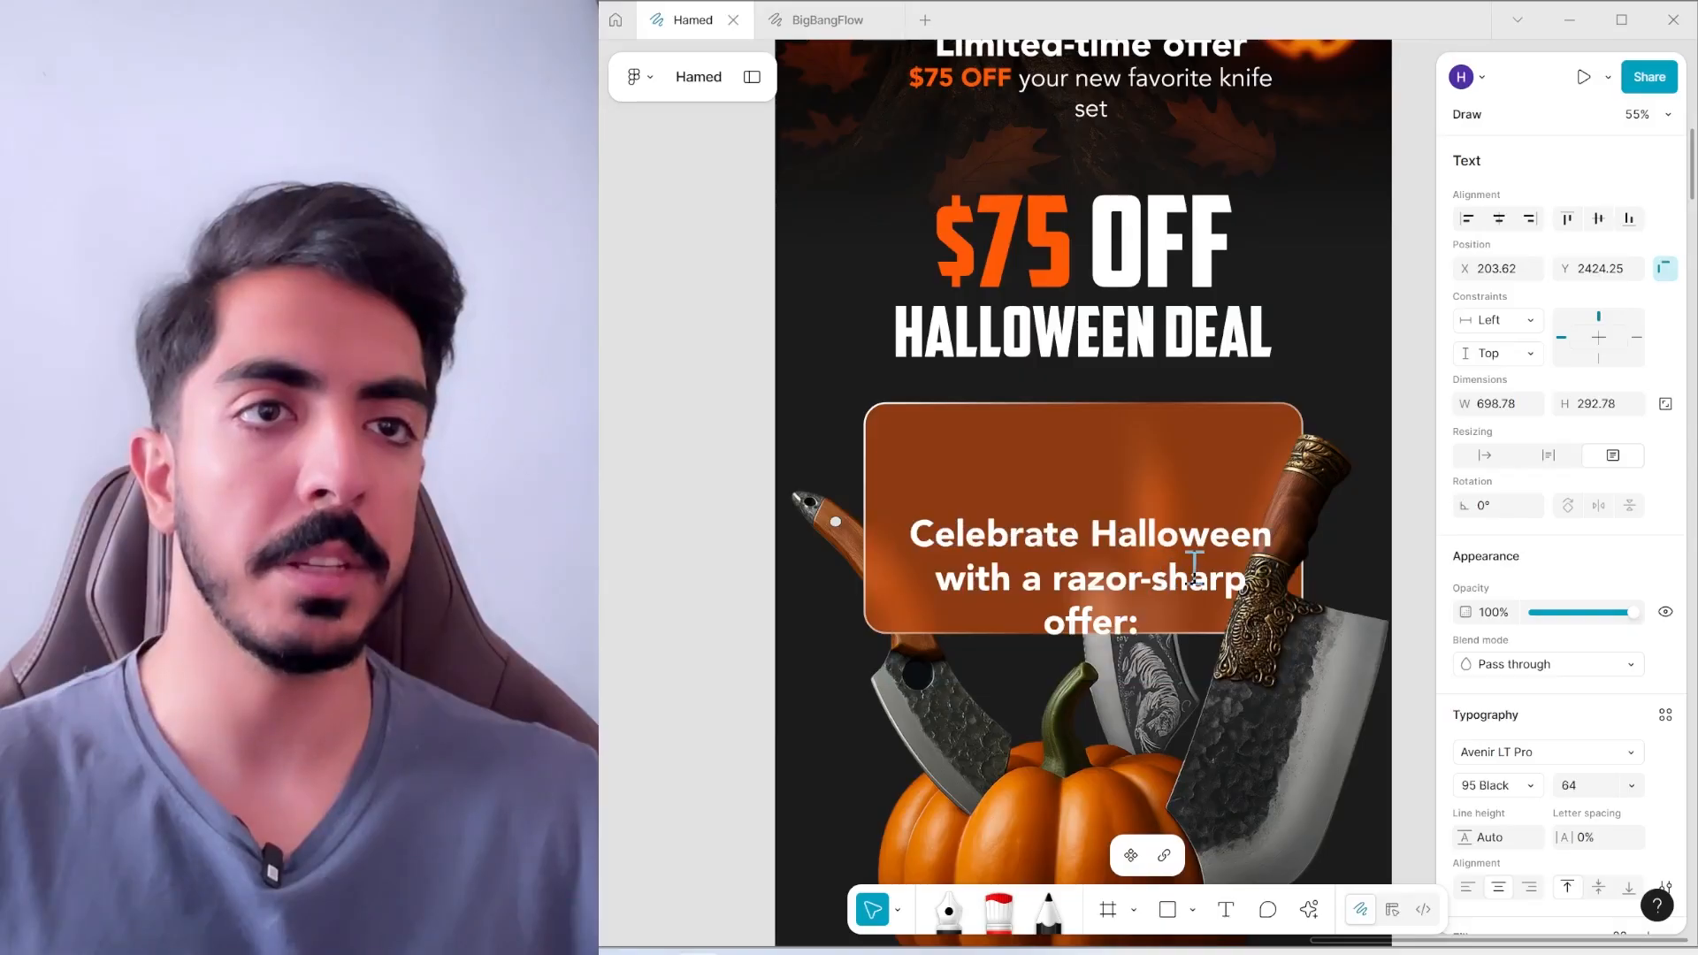
pyautogui.moveTo(1017, 491); pyautogui.dragTo(1017, 421)
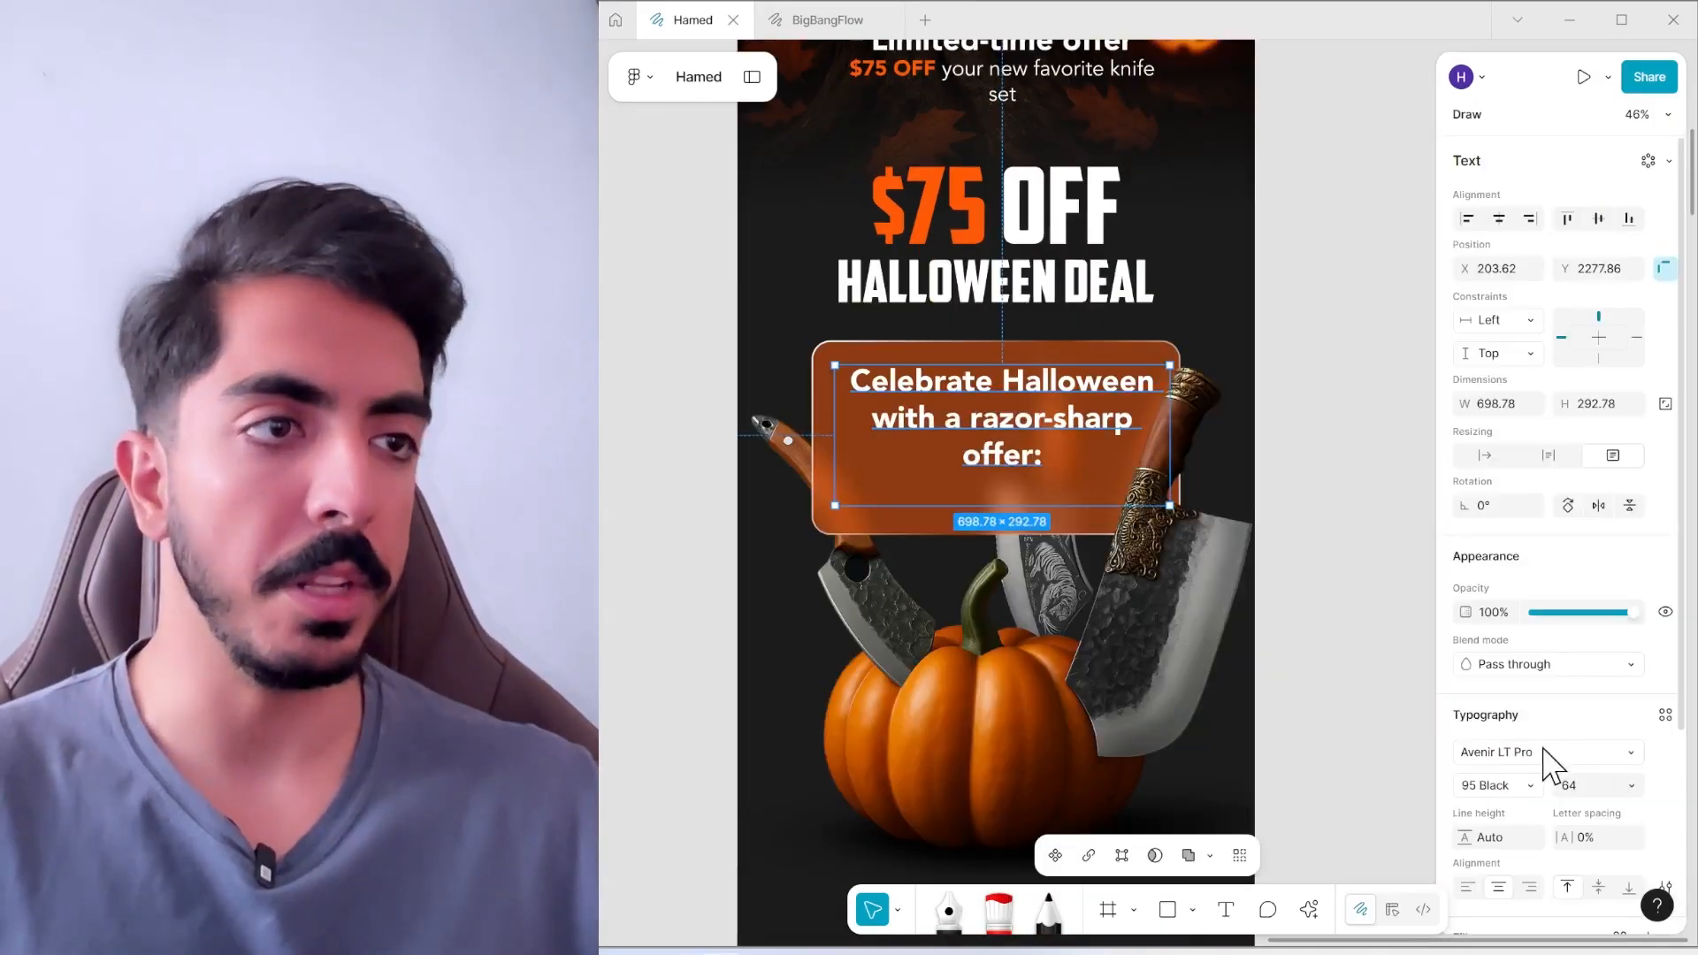
# Set the "Celebrate Halloween" text to the 45 Book weight at size 48
pyautogui.scroll(-2, 1545, 751)
pyautogui.click(1514, 683)
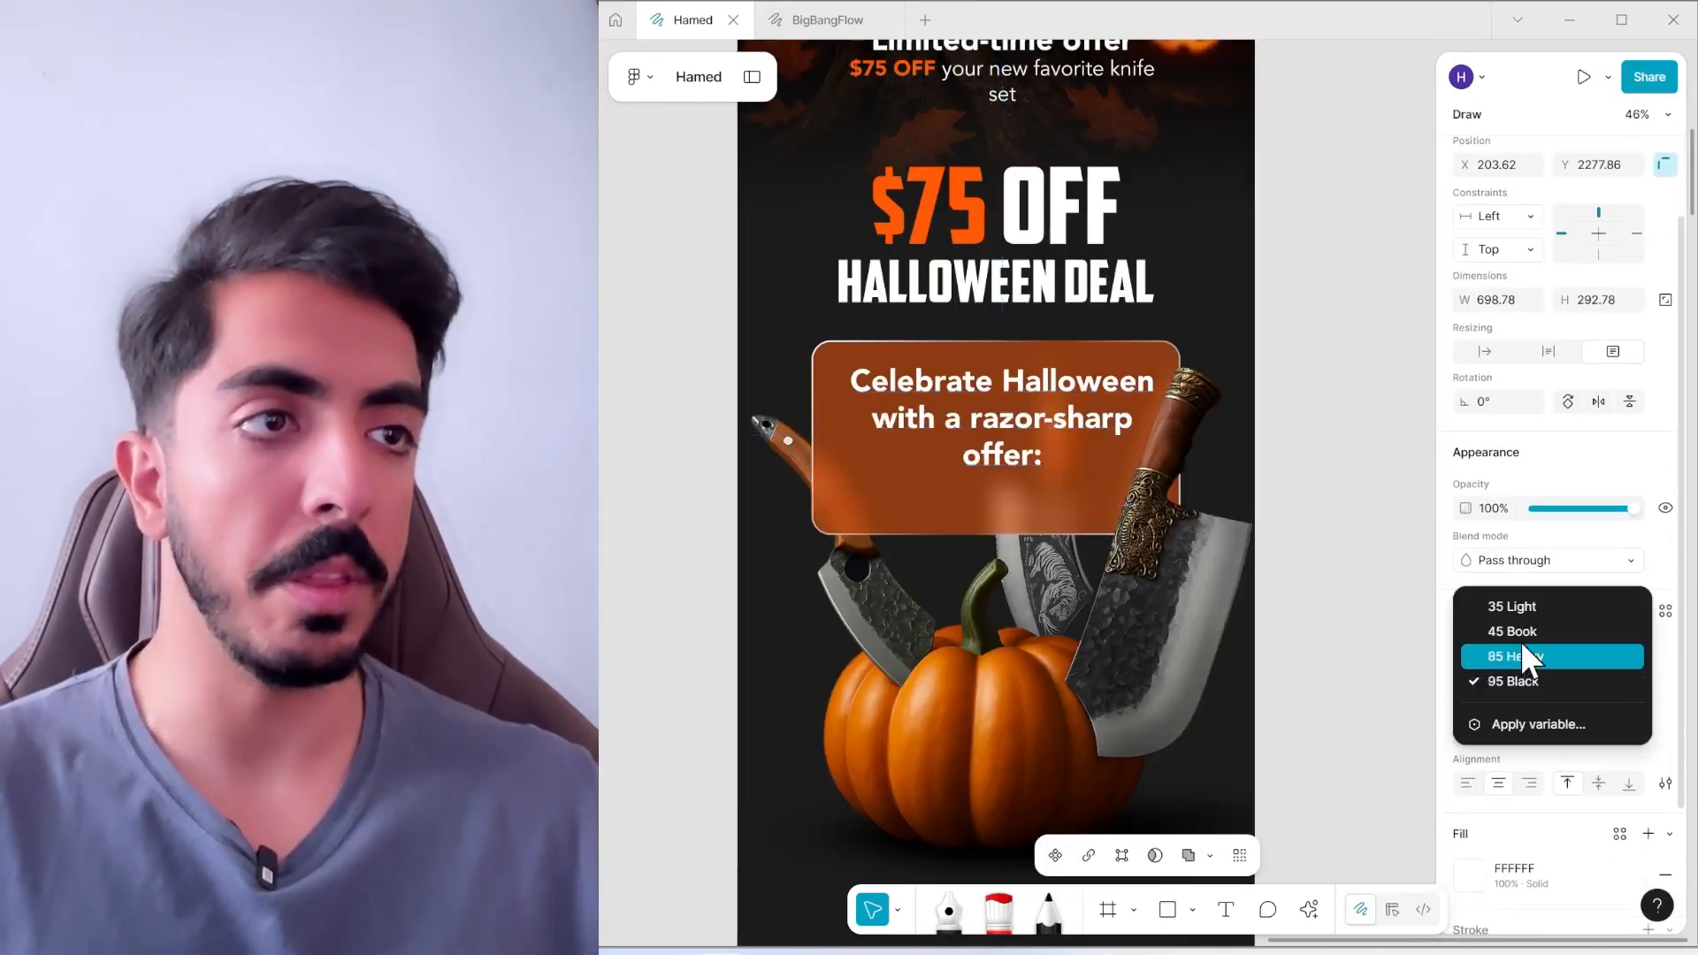
pyautogui.click(1521, 629)
pyautogui.click(1591, 685)
pyautogui.write('48')
pyautogui.press('Return')
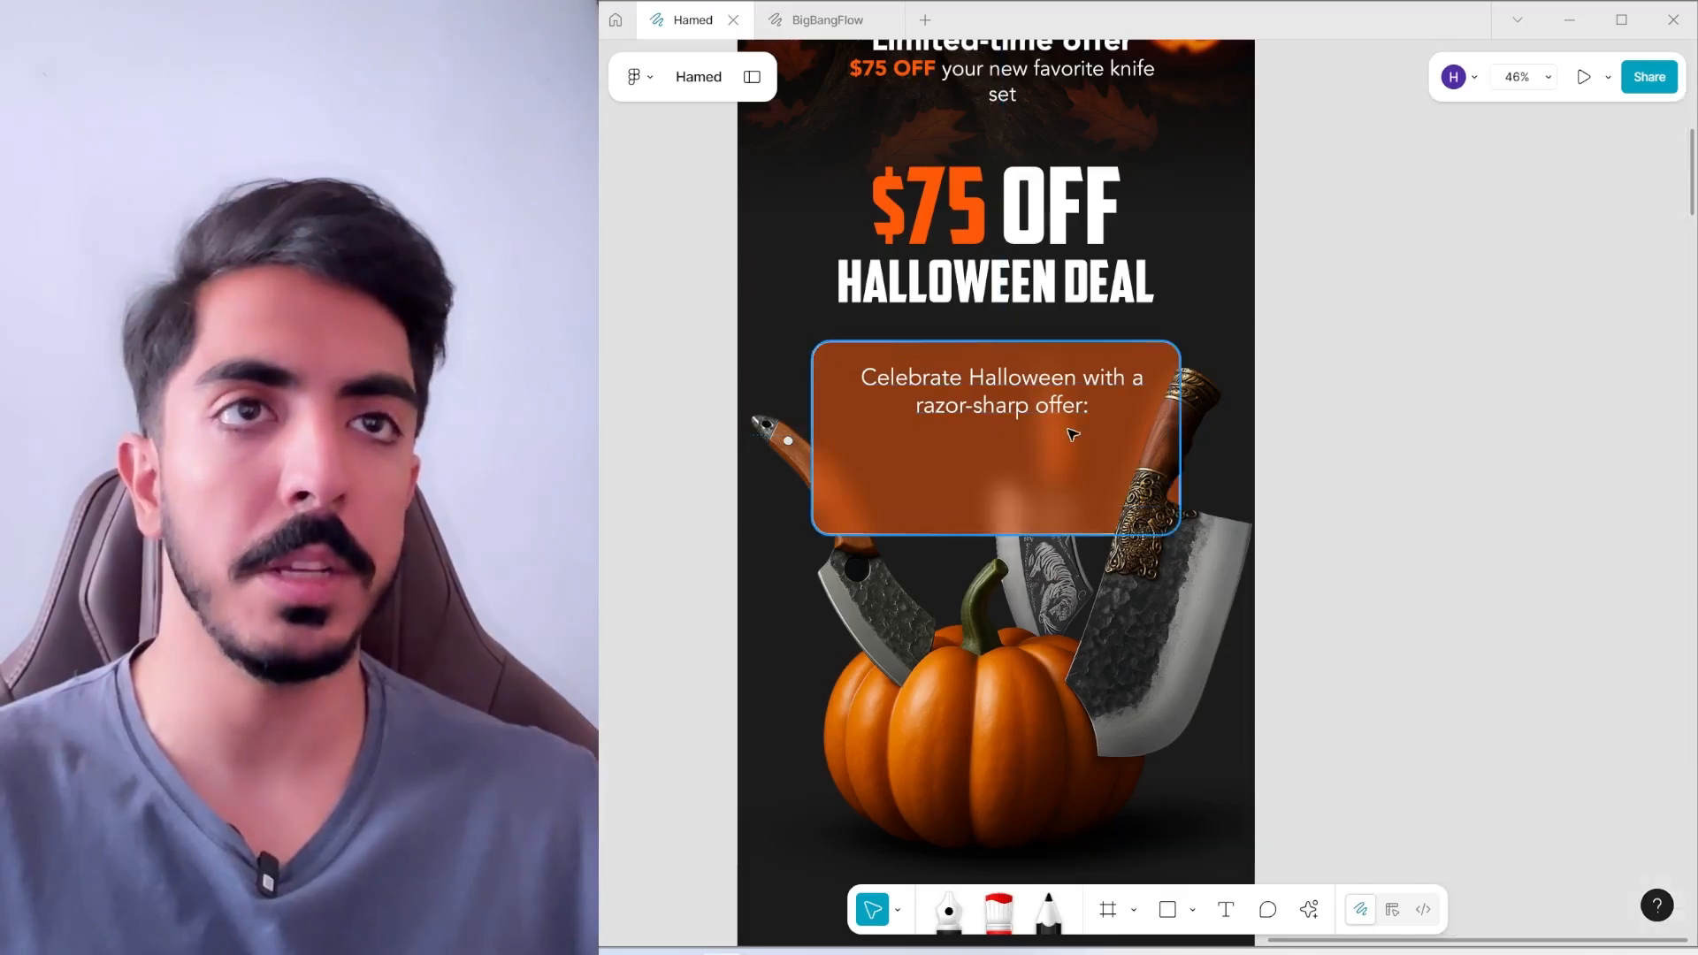
# Duplicate the offer text below itself and replace the copy with "Get $75 OFF our premium 3-Piece Knife Set." from the Halloween Copy document
pyautogui.moveTo(1072, 428); pyautogui.dragTo(1028, 528)
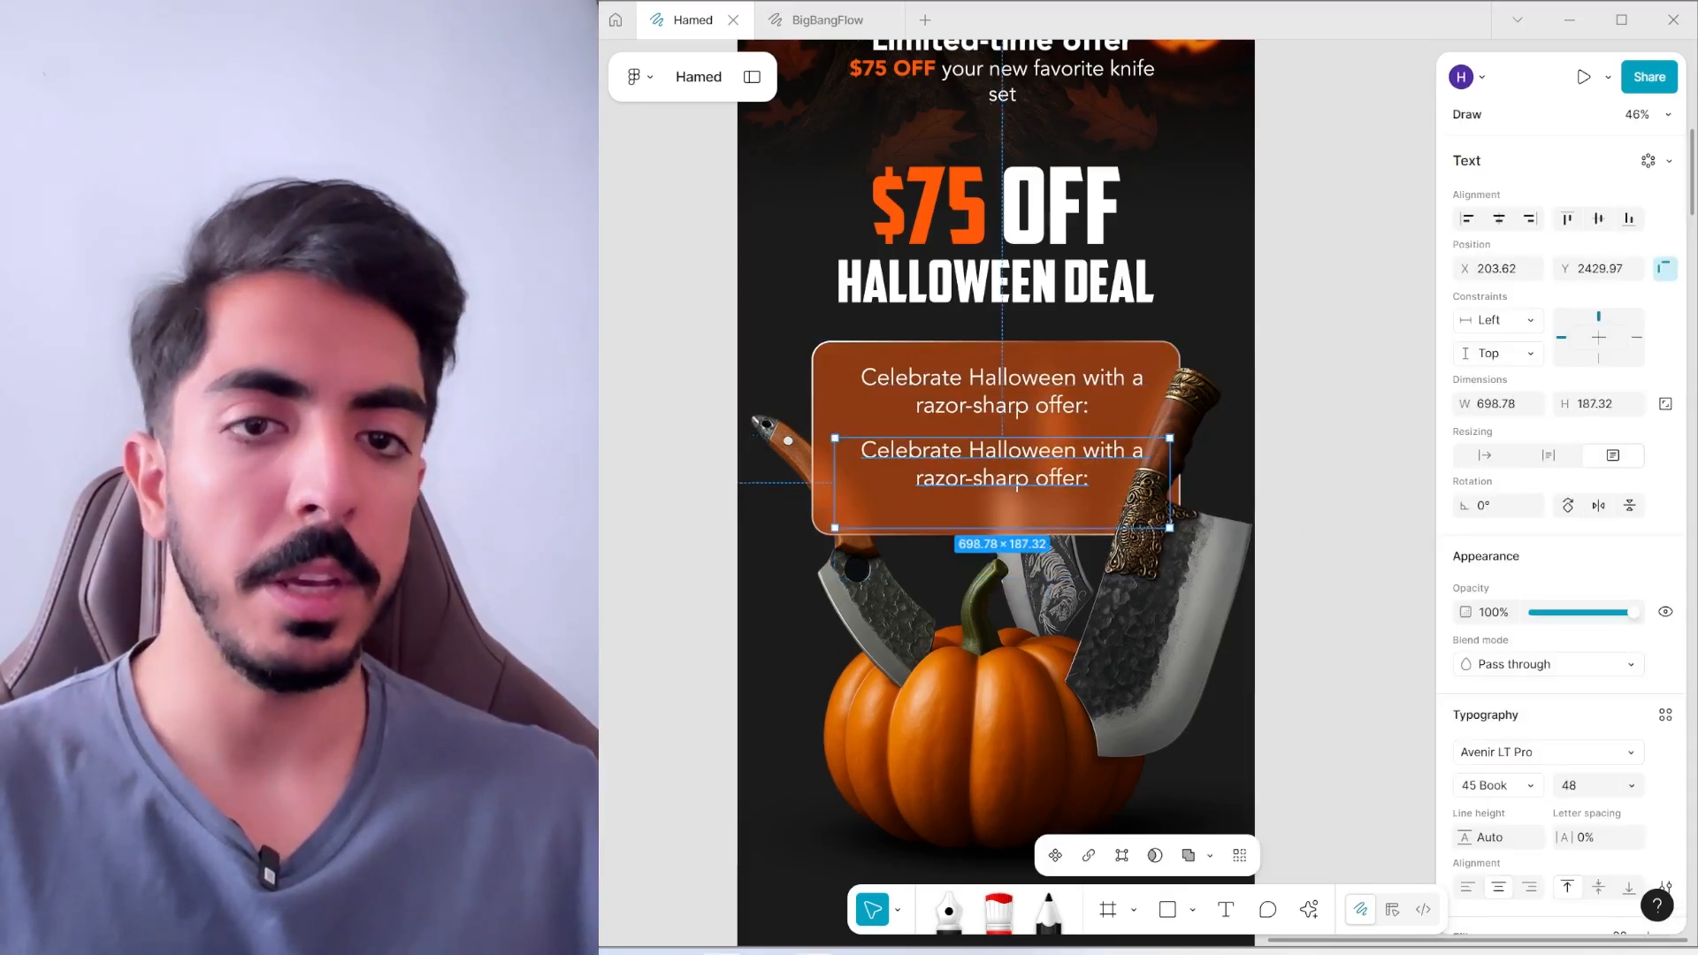
pyautogui.hotkey('alt', 'Tab')
pyautogui.moveTo(1123, 630); pyautogui.dragTo(950, 604)
pyautogui.hotkey('ctrl', 'c')
pyautogui.click(1581, 19)
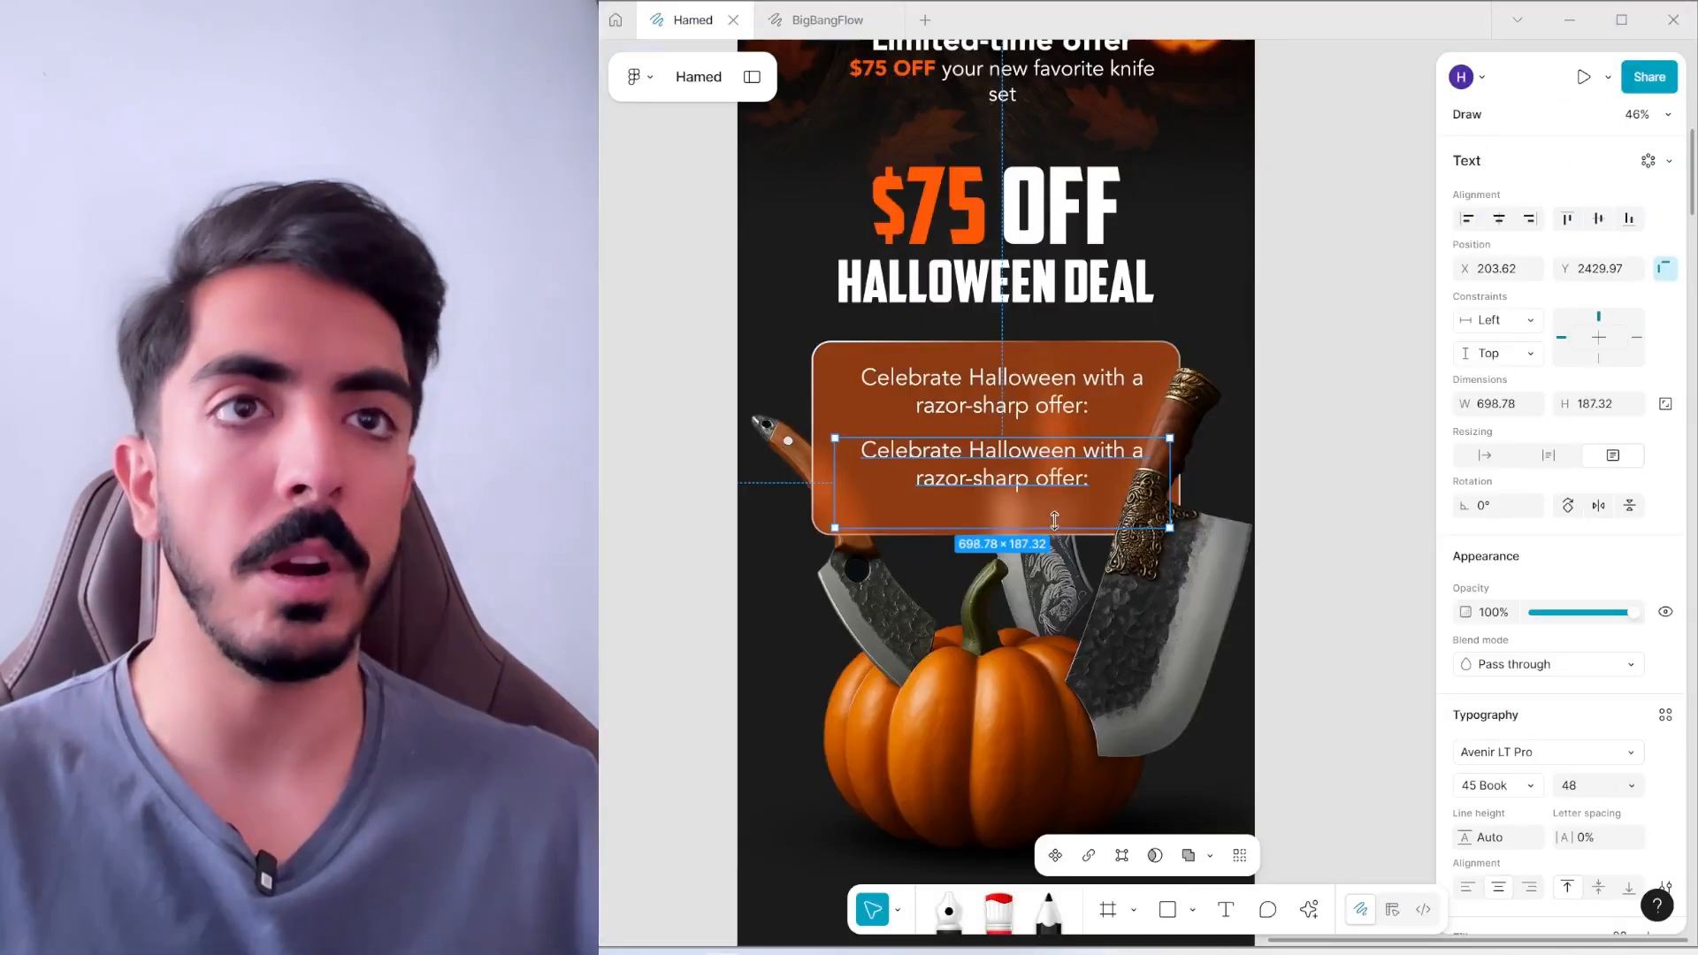
pyautogui.press('Return')
pyautogui.hotkey('ctrl', 'v')
# Set the "Get $75 OFF our premium 3-Piece Knife Set." text to 95 Black at size 52
pyautogui.click(1508, 787)
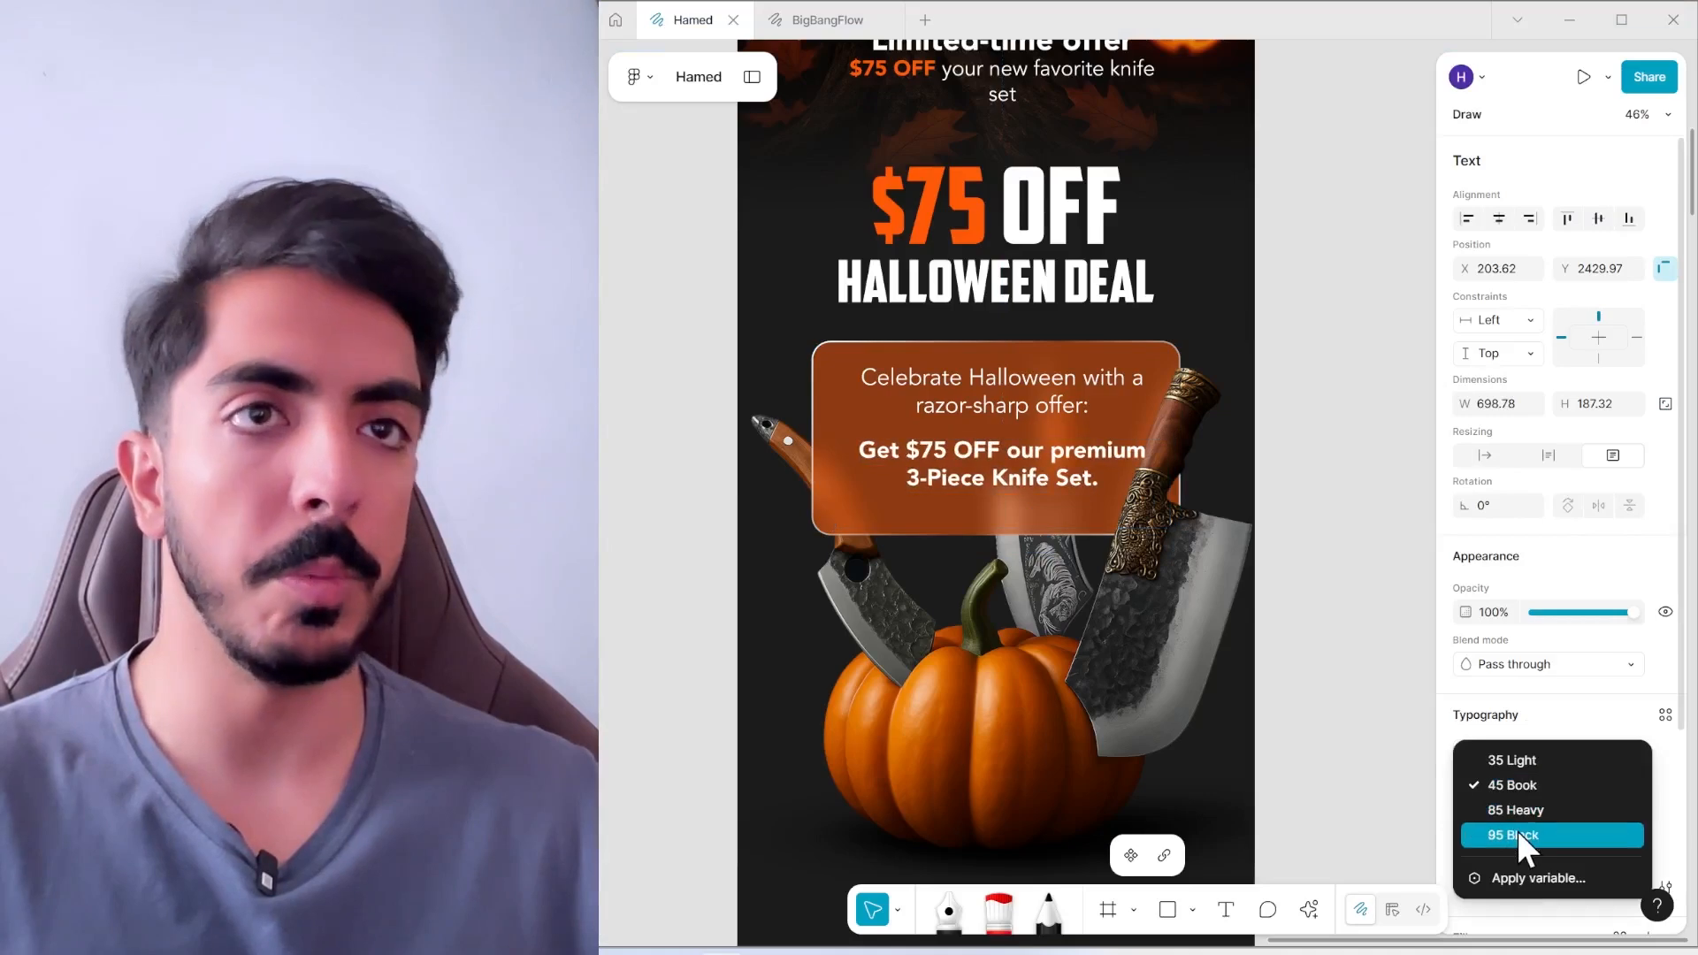
pyautogui.click(1516, 834)
pyautogui.click(1584, 787)
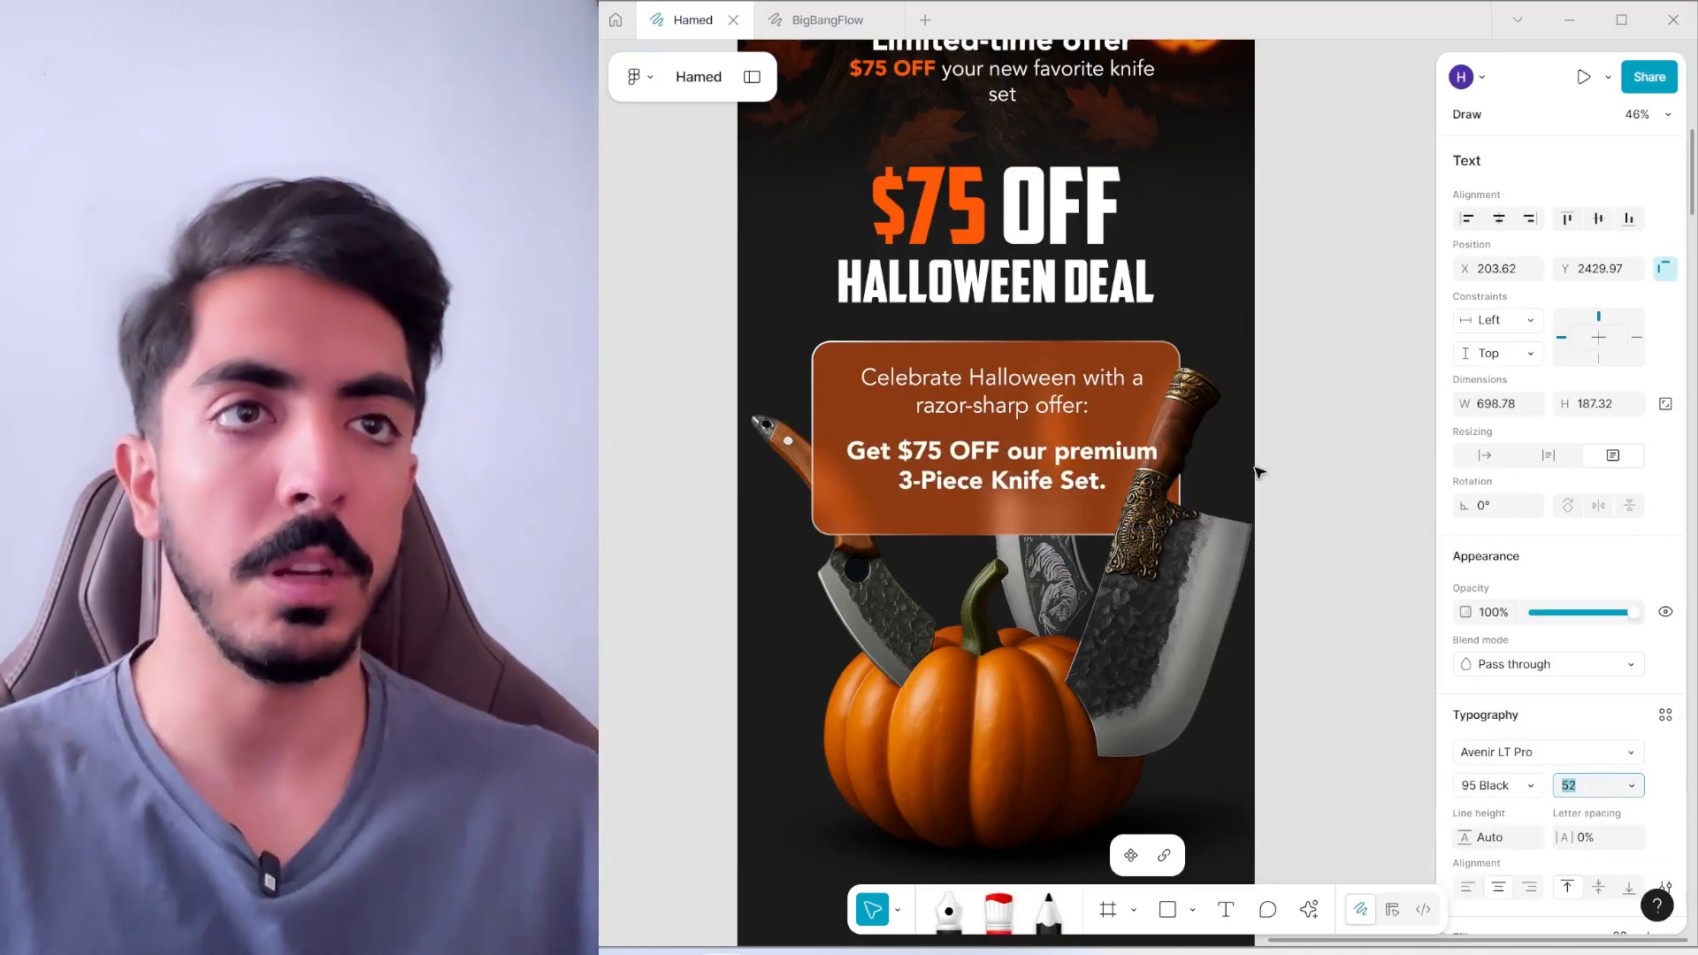
# Break the bold offer text into three lines: "Get $75 OFF our", "premium 3-Piece" and "Knife Set."
pyautogui.scroll(3, 1148, 471)
pyautogui.moveTo(1154, 472); pyautogui.dragTo(1165, 472)
pyautogui.doubleClick(1020, 456)
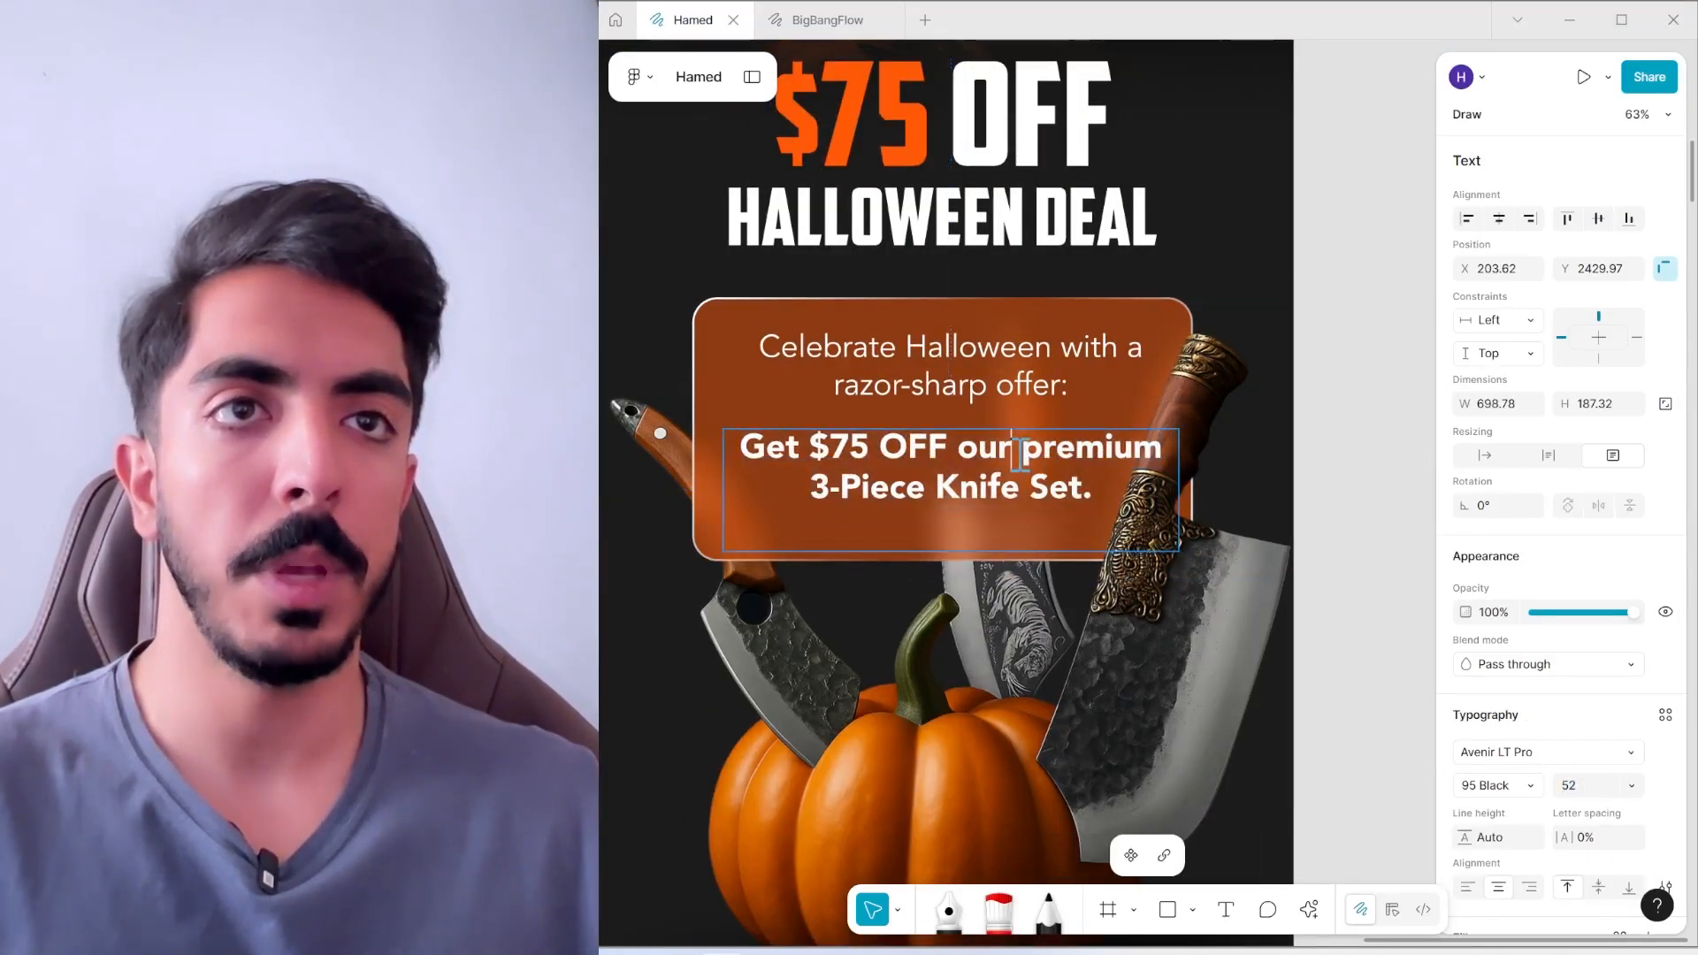
pyautogui.press('Return')
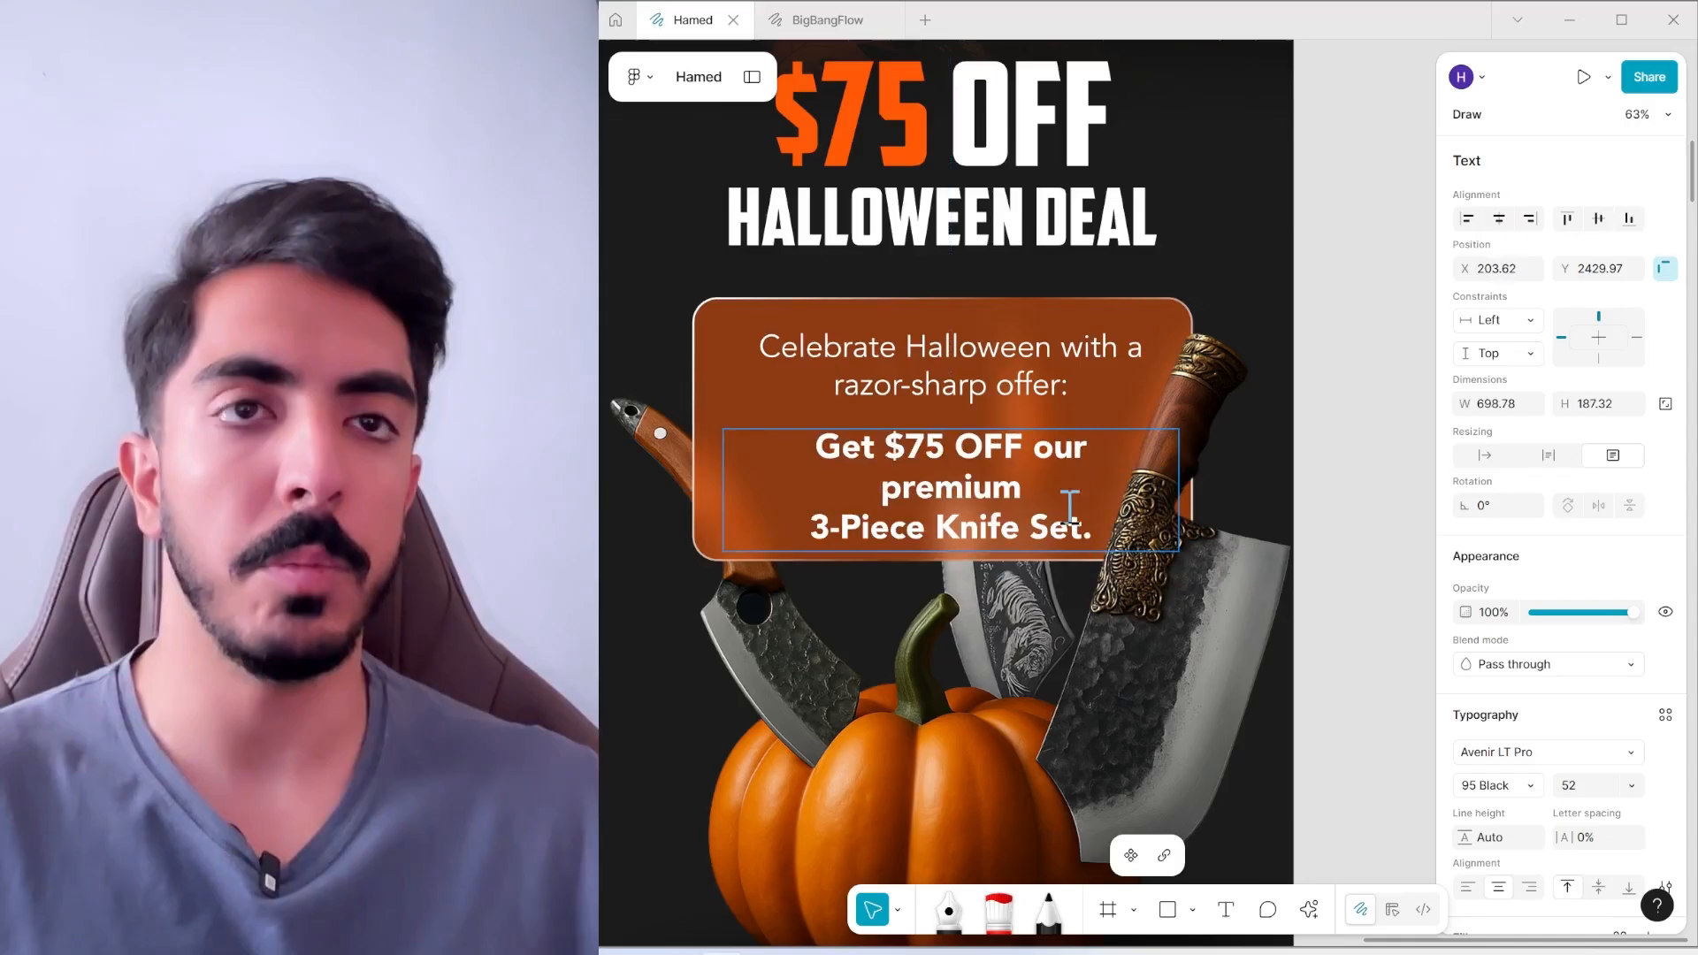
pyautogui.click(803, 530)
pyautogui.press('BackSpace')
pyautogui.click(1020, 483)
pyautogui.press('Return')
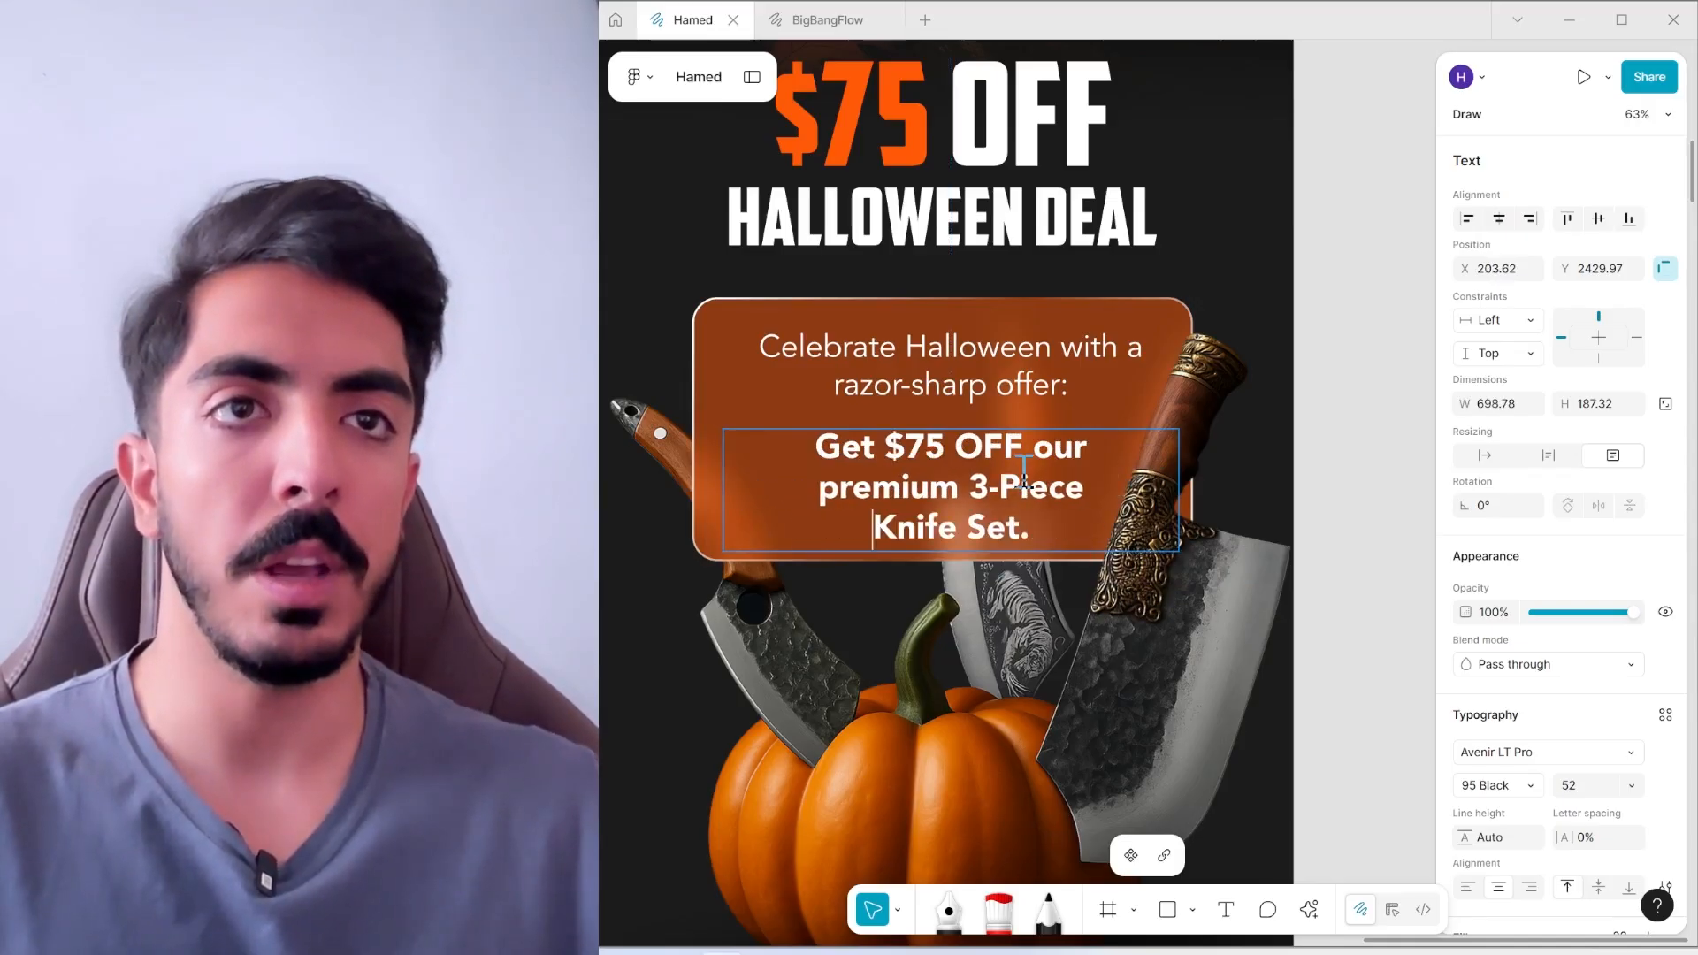
# Move the bold offer text up toward the line above and extend the orange box's height to about 437
pyautogui.click(1186, 464)
pyautogui.moveTo(1027, 490); pyautogui.dragTo(1026, 479)
pyautogui.click(839, 555)
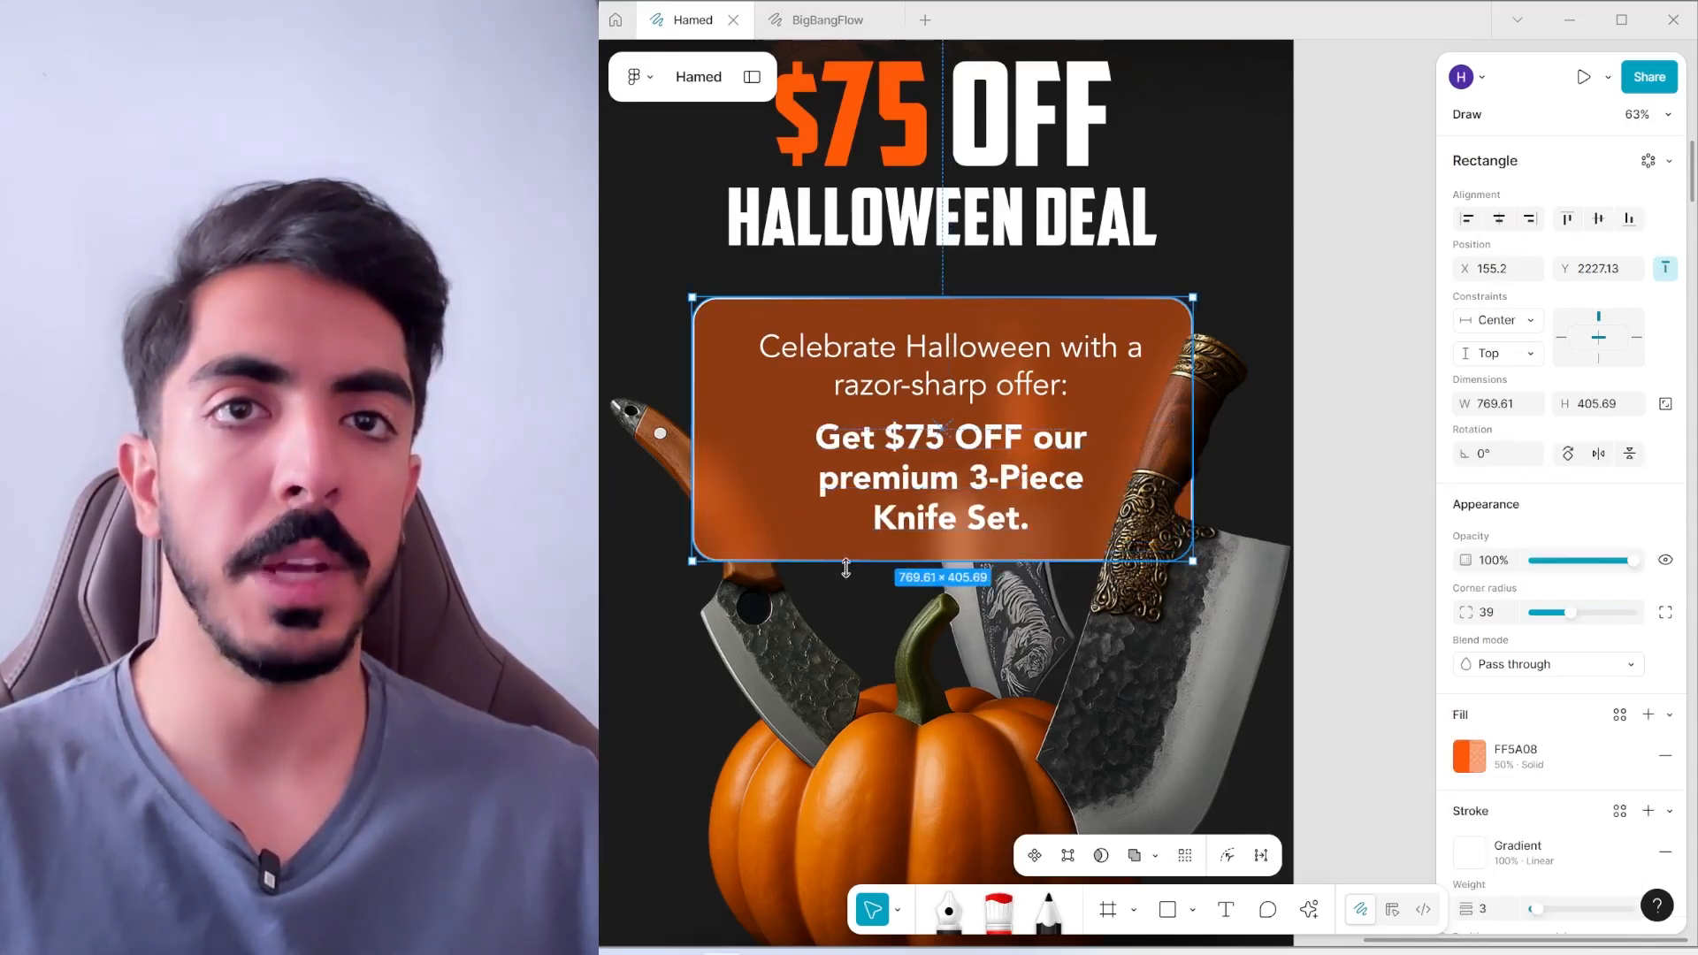
pyautogui.moveTo(845, 569); pyautogui.dragTo(864, 578)
# Enlarge the pumpkin image together with its cropped knife-handle overlay to about 1423 × 1314
pyautogui.scroll(-4, 1017, 498)
pyautogui.click(1239, 492)
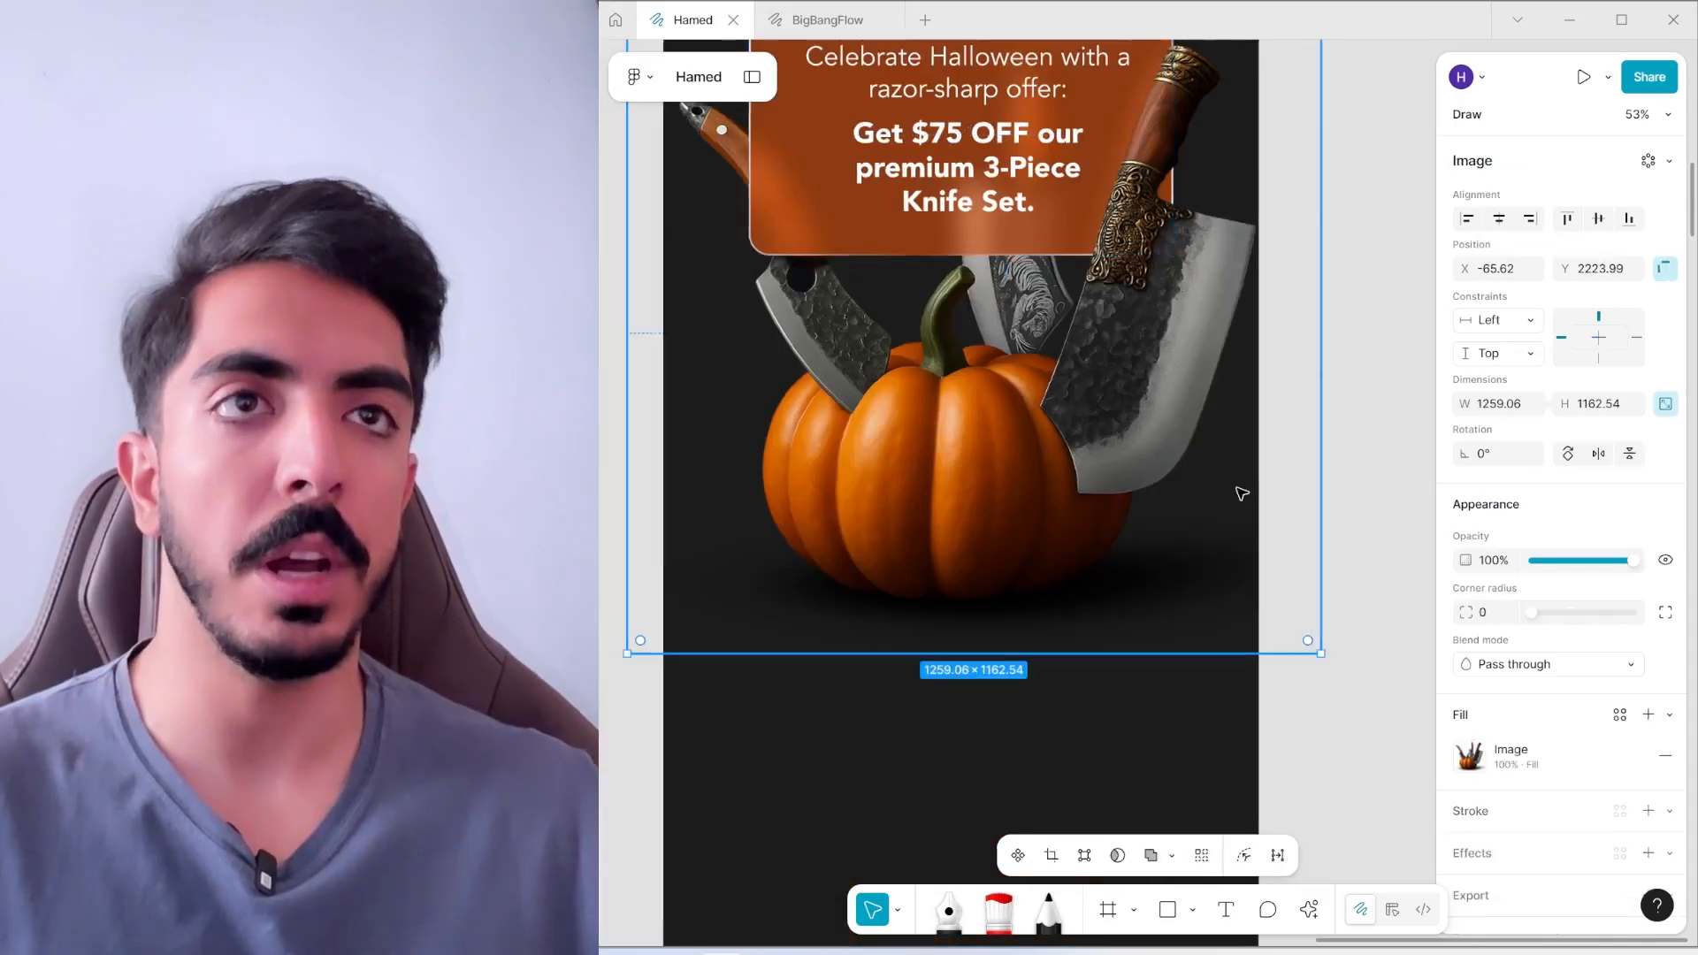
pyautogui.scroll(-5, 1240, 498)
pyautogui.scroll(3, 1243, 502)
pyautogui.click(1234, 478)
pyautogui.scroll(-1, 1232, 468)
pyautogui.moveTo(1232, 468)
pyautogui.mouseDown()
pyautogui.moveTo(1174, 449)
pyautogui.moveTo(1256, 484)
pyautogui.mouseUp()
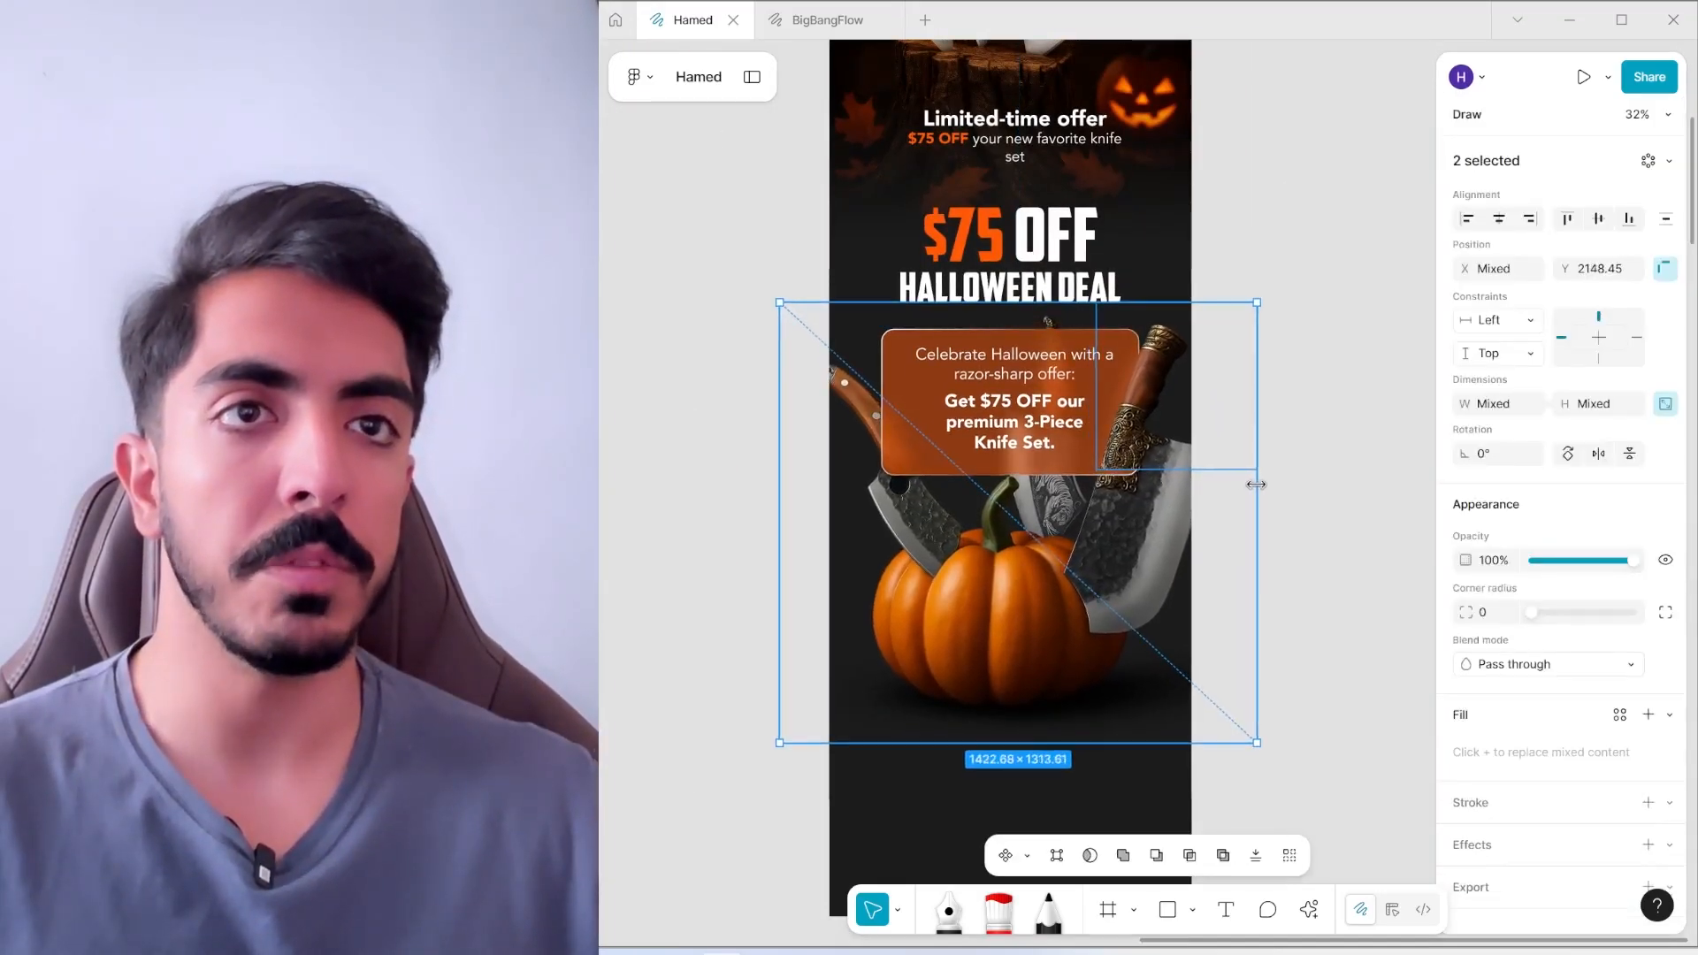
pyautogui.click(1175, 437)
pyautogui.scroll(2, 1175, 436)
pyautogui.scroll(-4, 1139, 507)
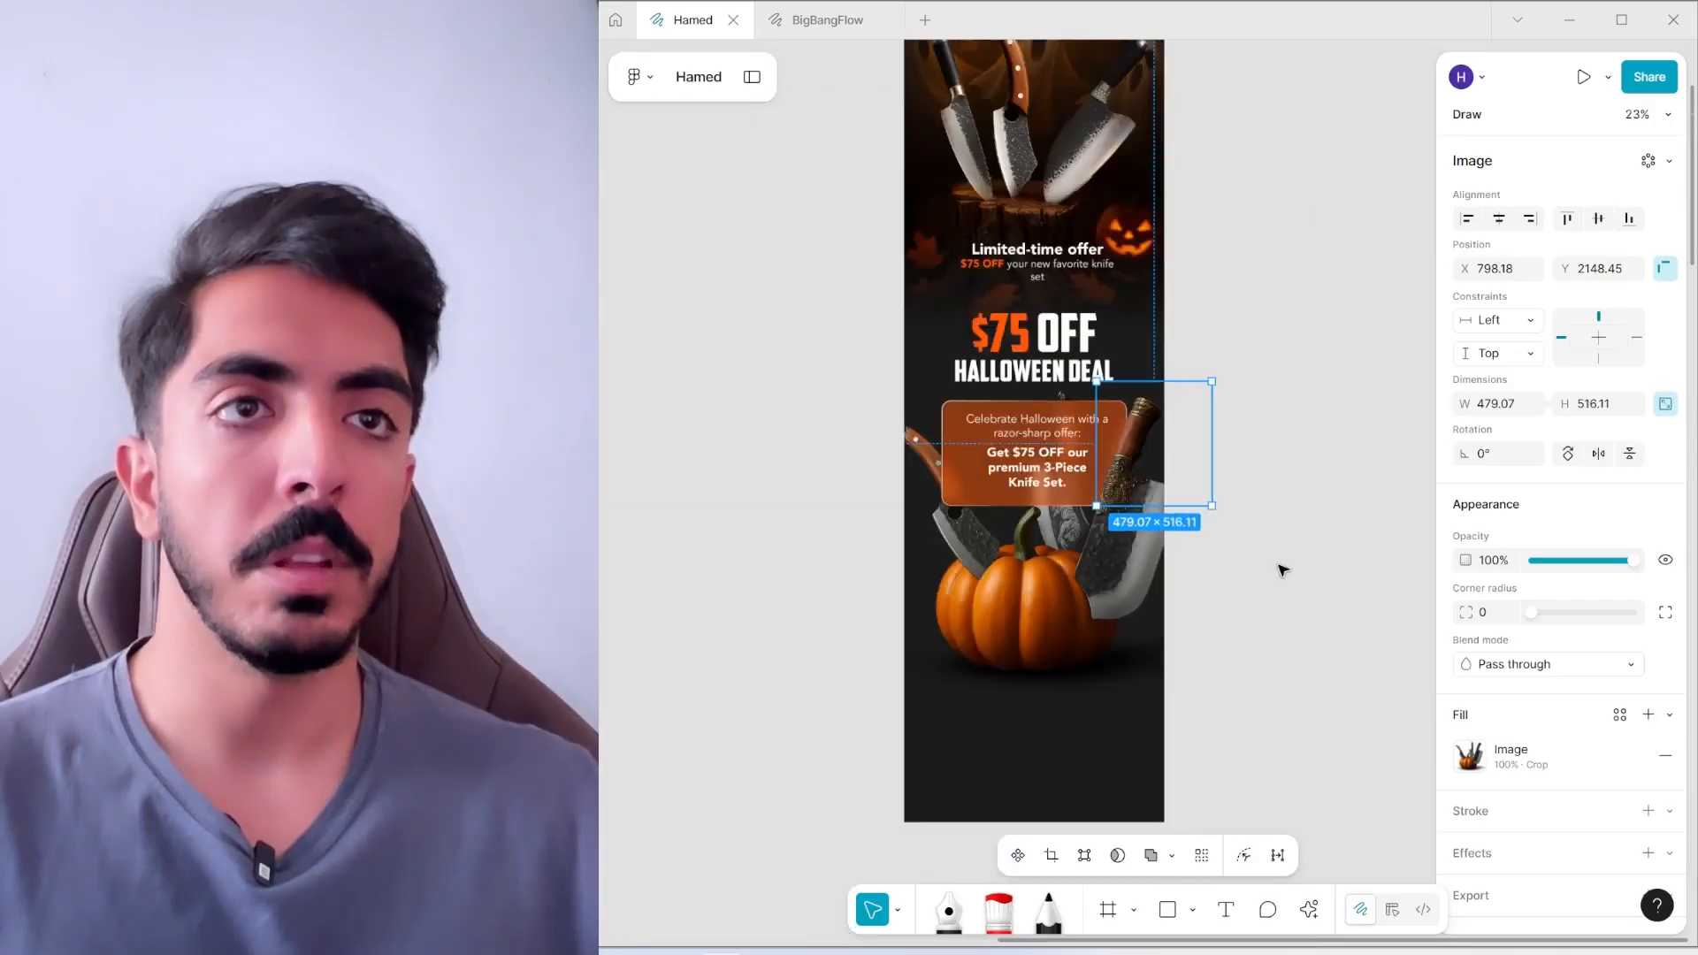
pyautogui.click(1281, 568)
pyautogui.scroll(-3, 1281, 569)
pyautogui.moveTo(1282, 568); pyautogui.dragTo(1213, 564)
pyautogui.scroll(5, 1064, 490)
# Recolor the orange box's gradient stroke with F9C0C0 at 0% and FF99CC at the 50% and 100% stops
pyautogui.click(970, 579)
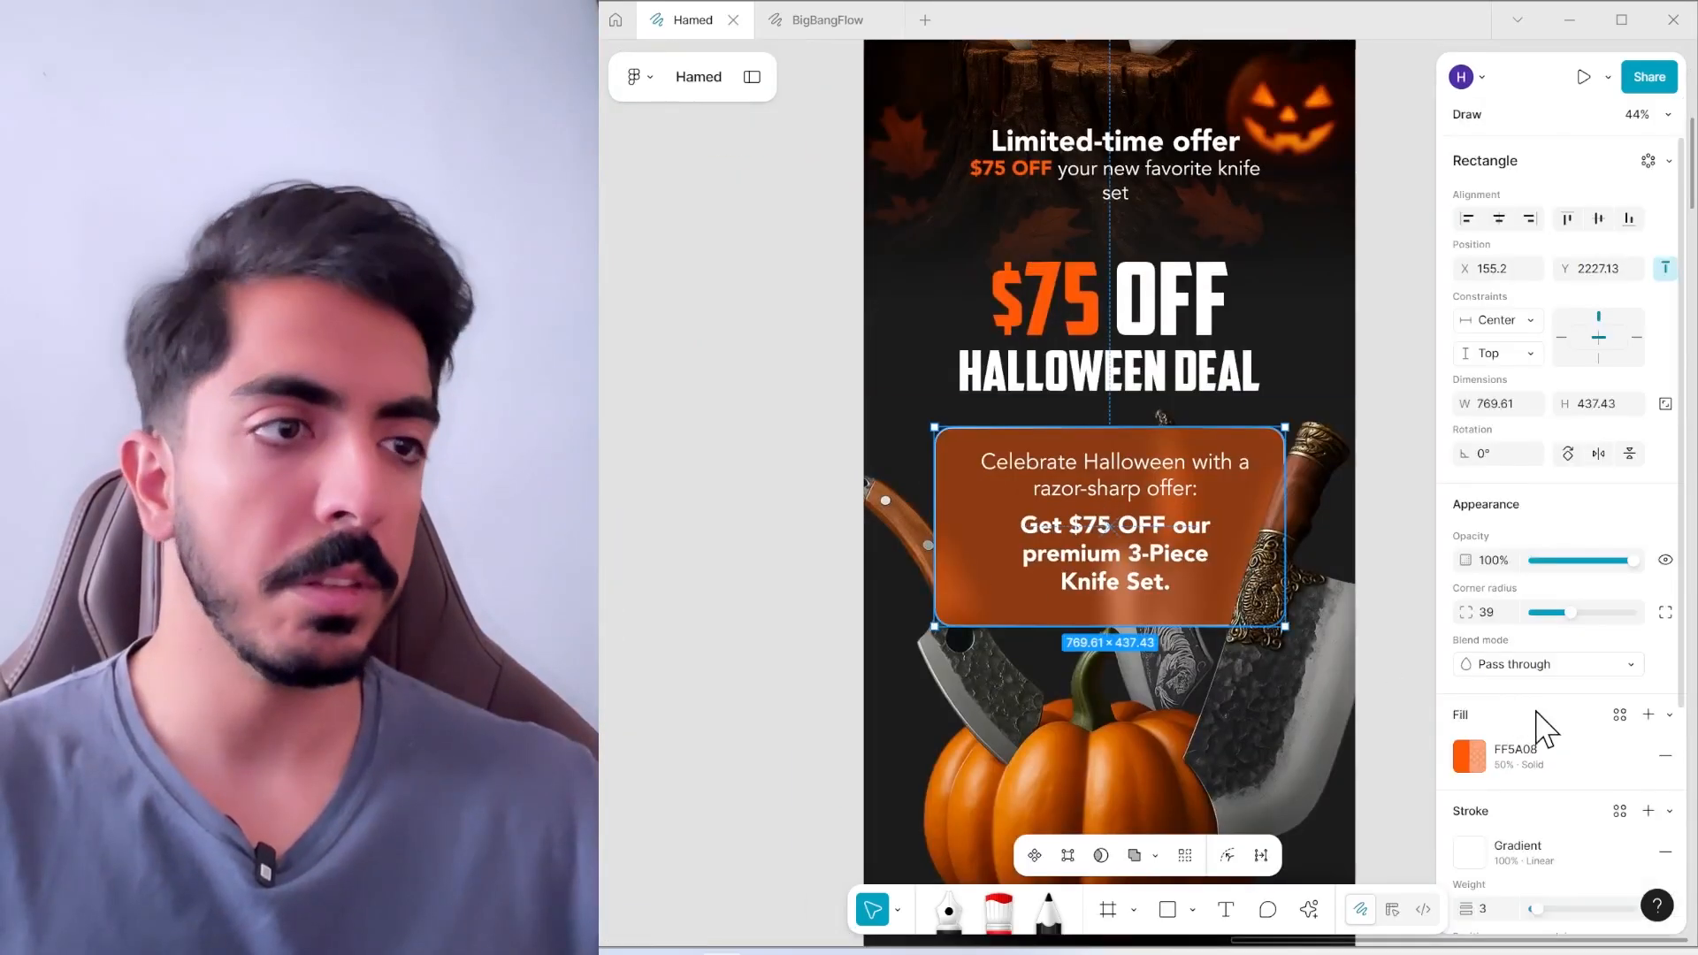
pyautogui.click(1469, 554)
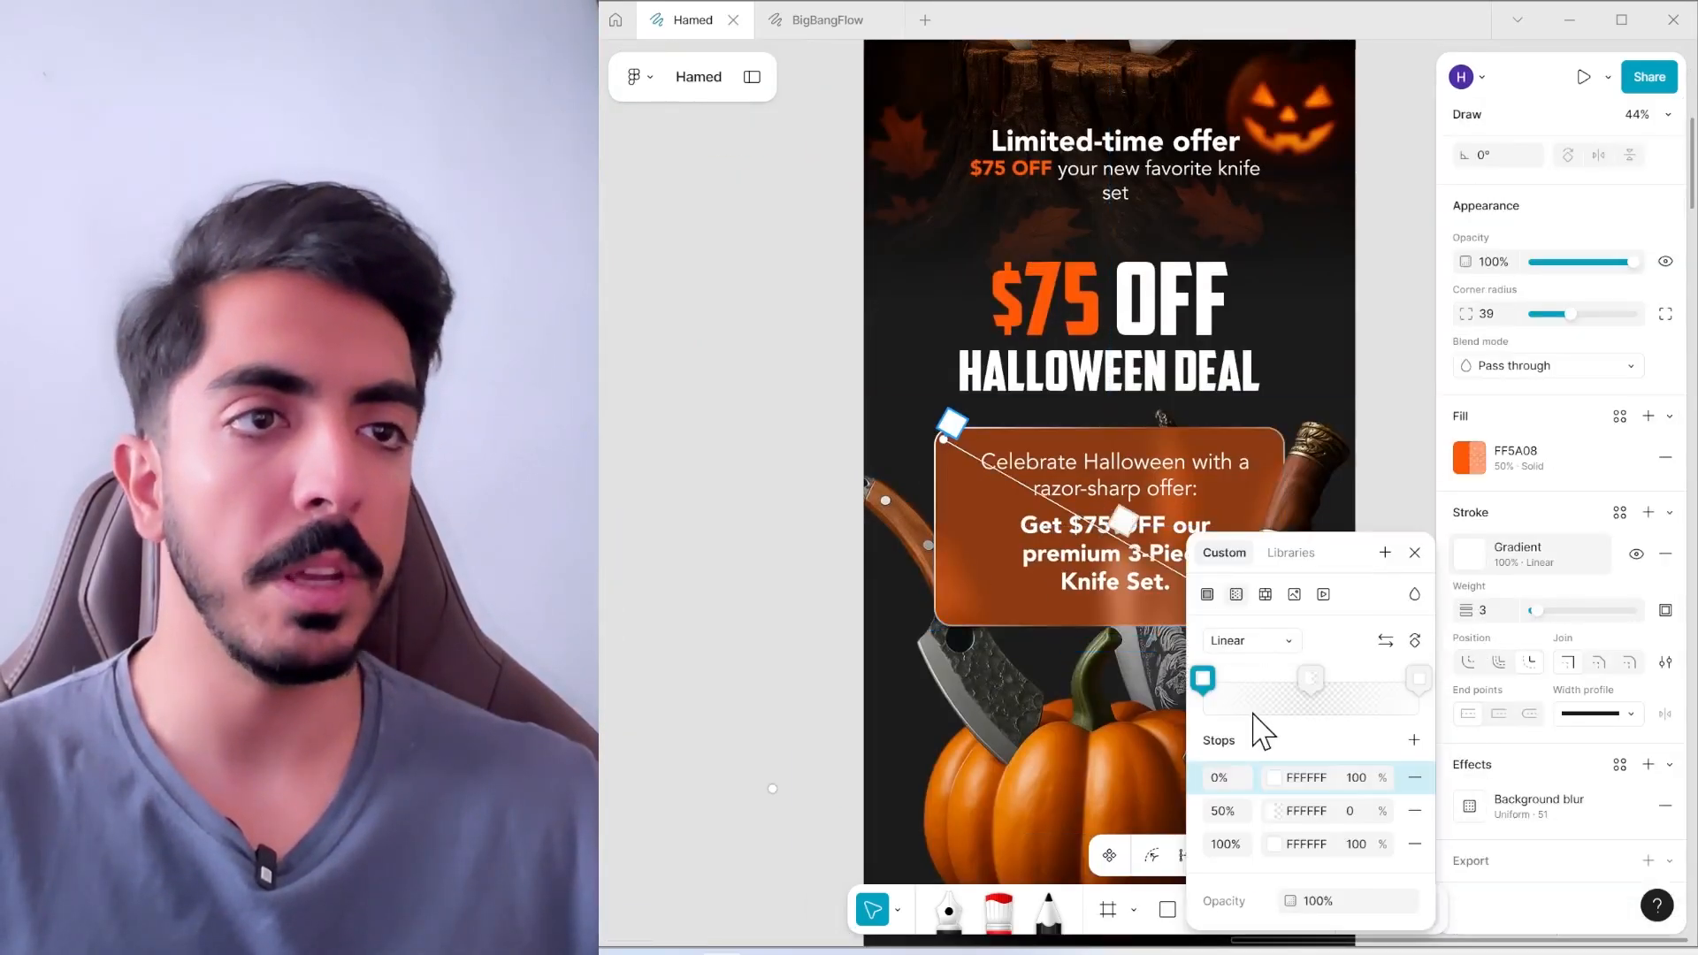
pyautogui.click(1274, 777)
pyautogui.click(1003, 470)
pyautogui.click(1315, 783)
pyautogui.hotkey('ctrl', 'c')
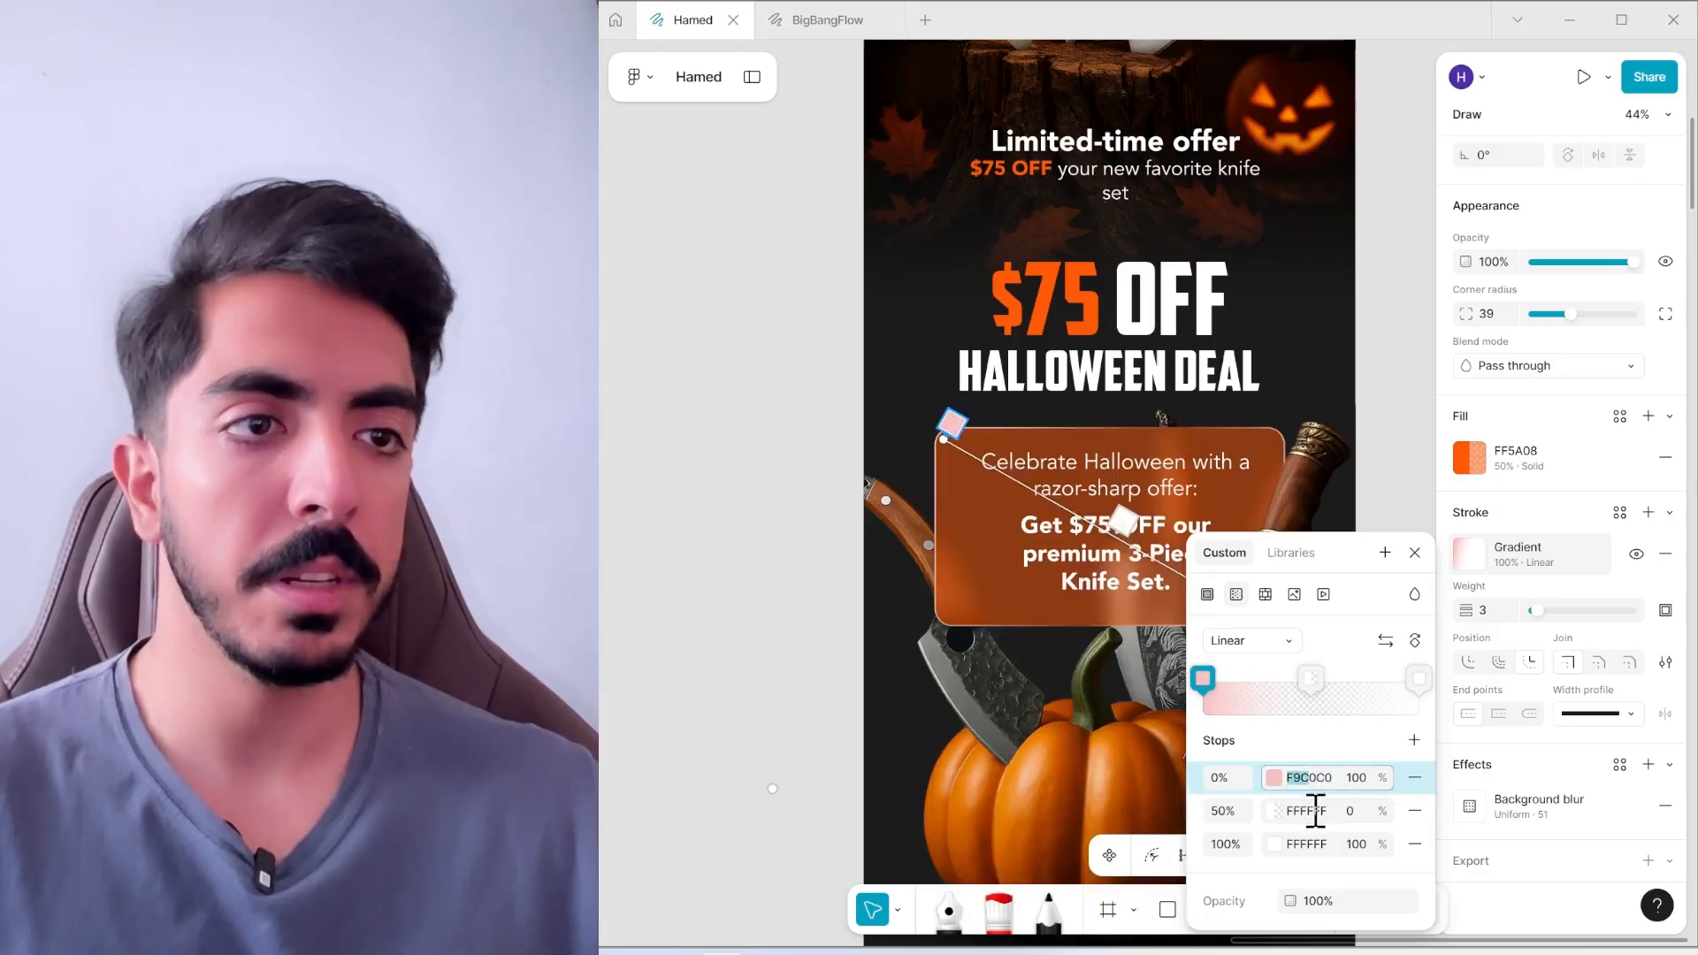
pyautogui.click(1315, 810)
pyautogui.hotkey('ctrl', 'v')
pyautogui.click(1317, 844)
pyautogui.hotkey('ctrl', 'v')
pyautogui.click(1373, 451)
pyautogui.scroll(-3, 1400, 393)
pyautogui.scroll(-3, 1342, 360)
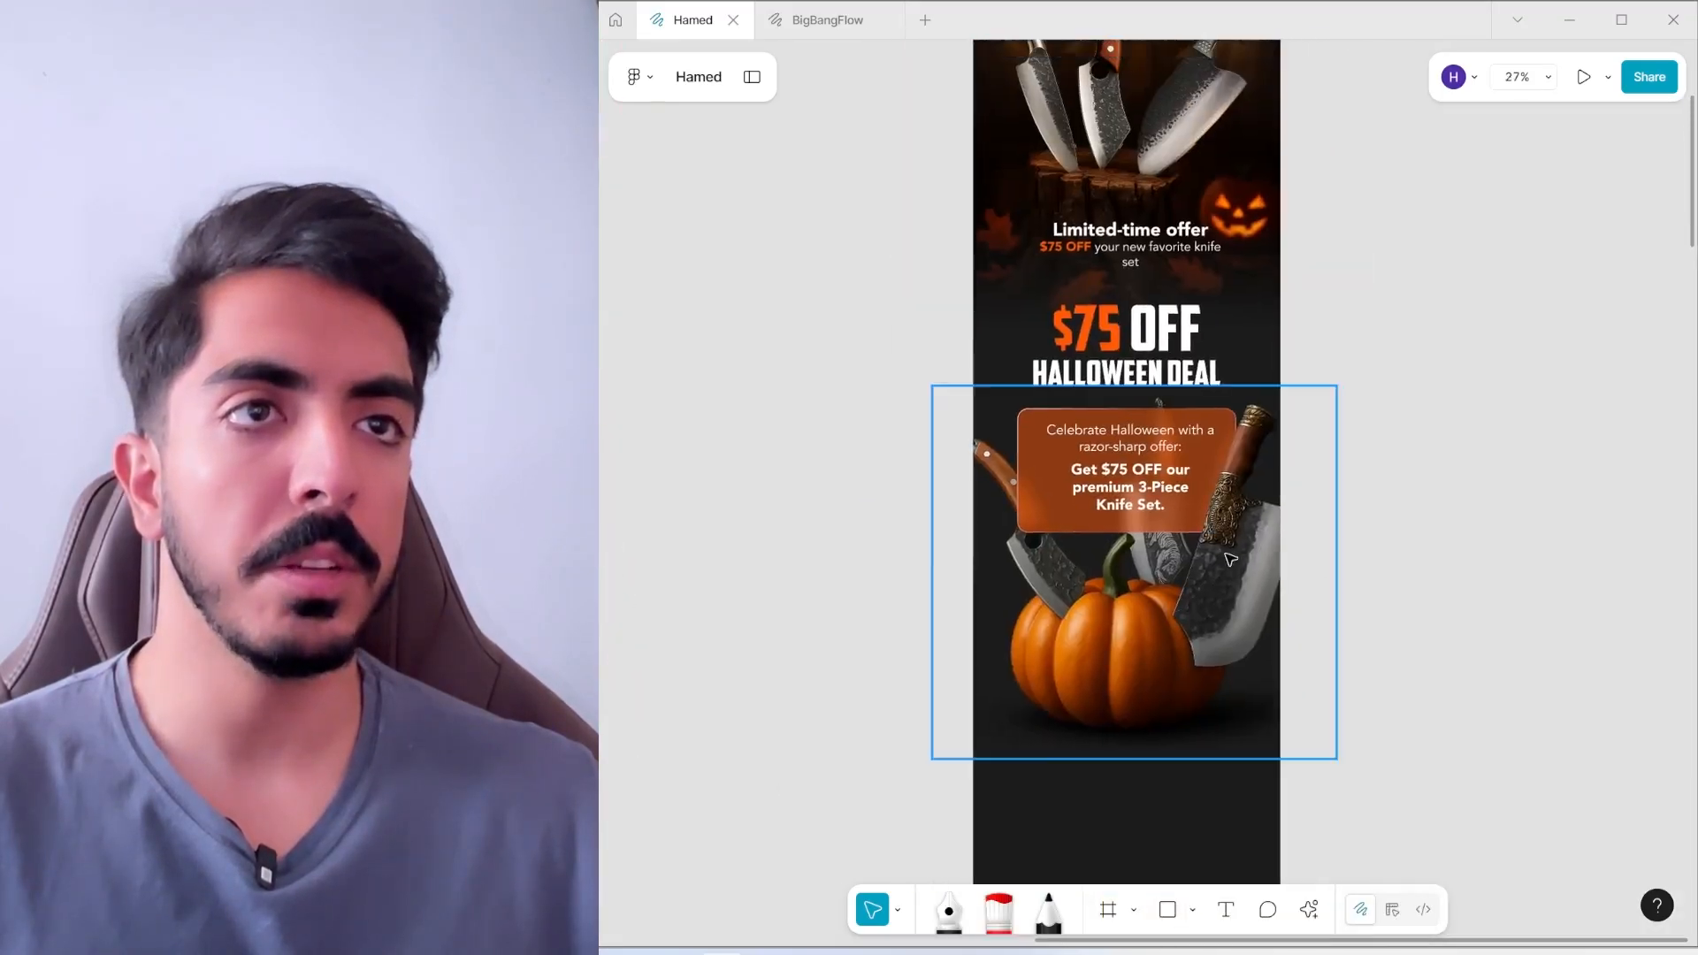
# Duplicate the orange box onto the pumpkin and shrink the copy to about 498 × 187, centered
pyautogui.moveTo(1072, 416); pyautogui.dragTo(1138, 587)
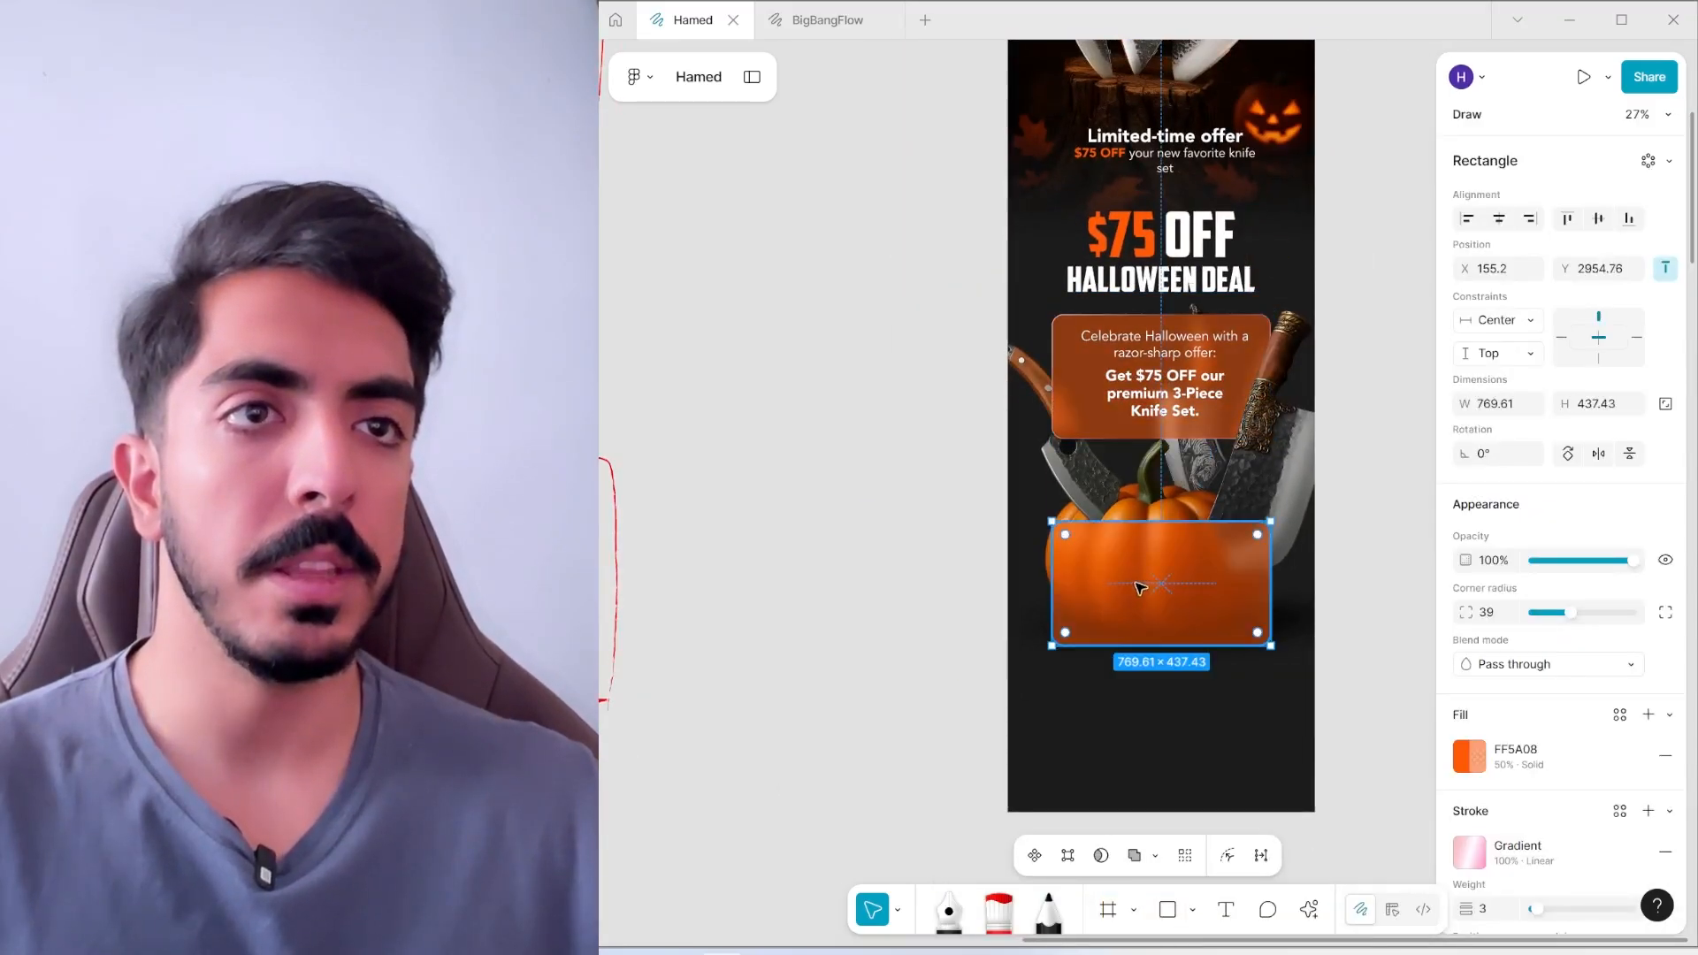
pyautogui.scroll(3, 1139, 586)
pyautogui.moveTo(1158, 685); pyautogui.dragTo(1159, 649)
pyautogui.moveTo(1350, 583); pyautogui.dragTo(1304, 584)
pyautogui.moveTo(1207, 520); pyautogui.dragTo(1275, 580)
pyautogui.moveTo(1218, 600); pyautogui.dragTo(1219, 567)
pyautogui.scroll(2, 1214, 564)
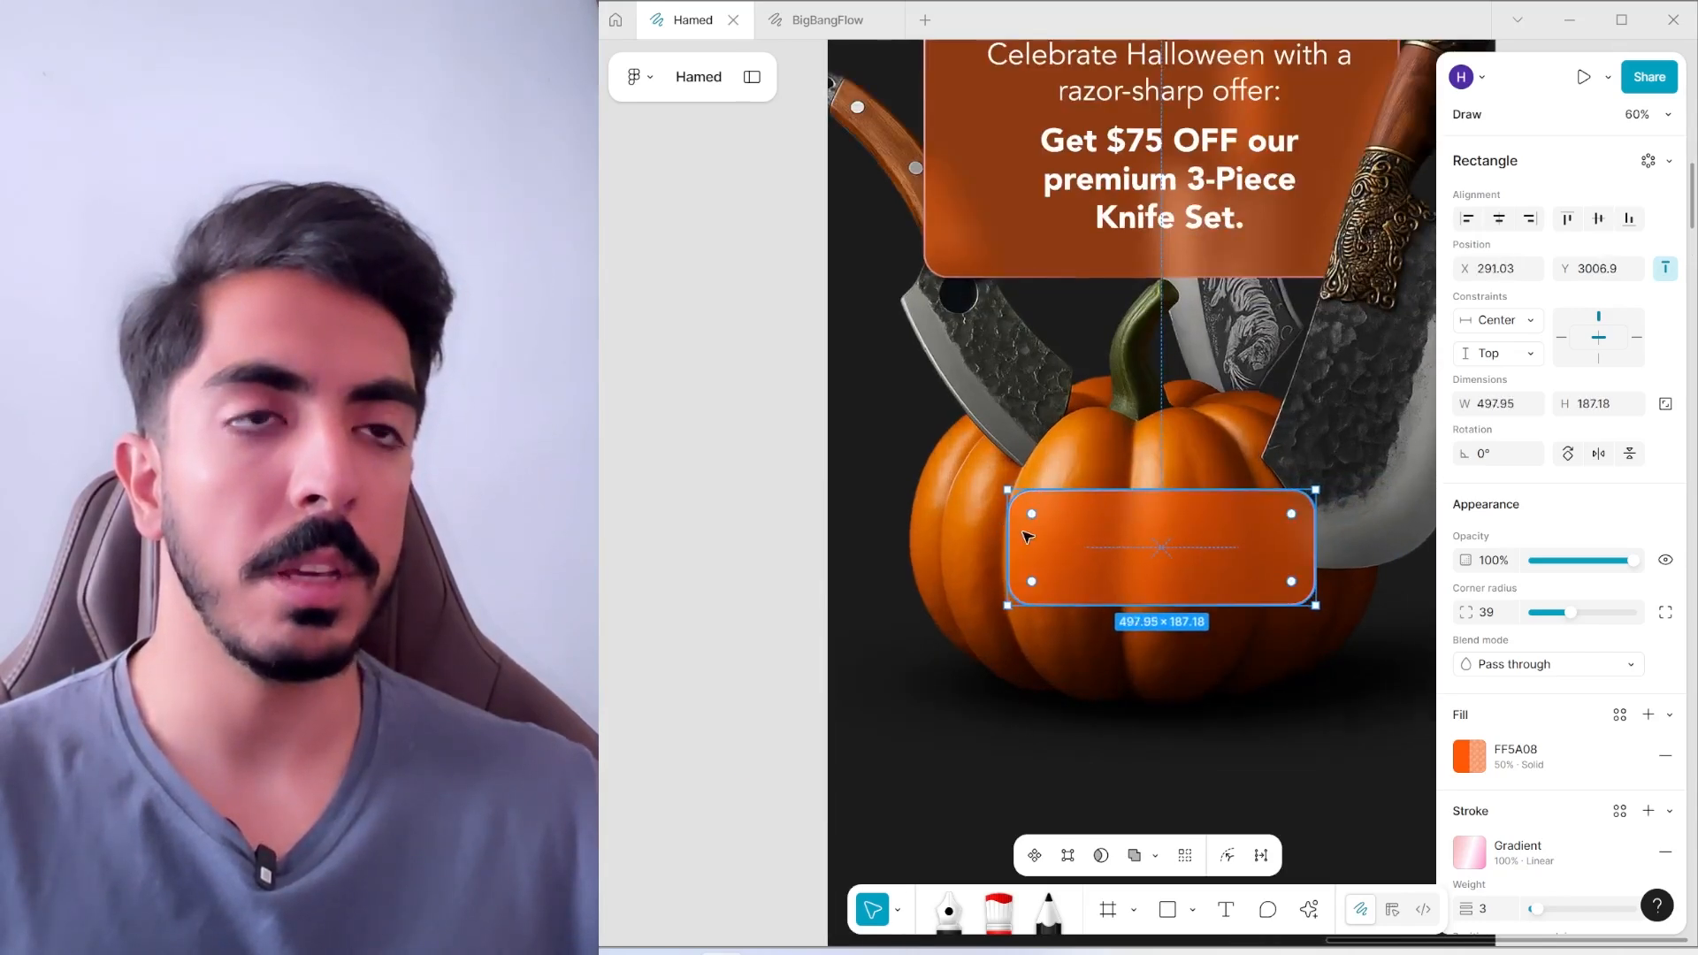
# Duplicate the $75 OFF headline over the small pumpkin box and replace its copy with "HALLOWEEN" from the Halloween Copy document
pyautogui.scroll(-4, 1033, 551)
pyautogui.scroll(2, 1068, 589)
pyautogui.scroll(1, 1079, 549)
pyautogui.click(1112, 161)
pyautogui.moveTo(1112, 161); pyautogui.dragTo(1126, 601)
pyautogui.hotkey('alt', 'Tab')
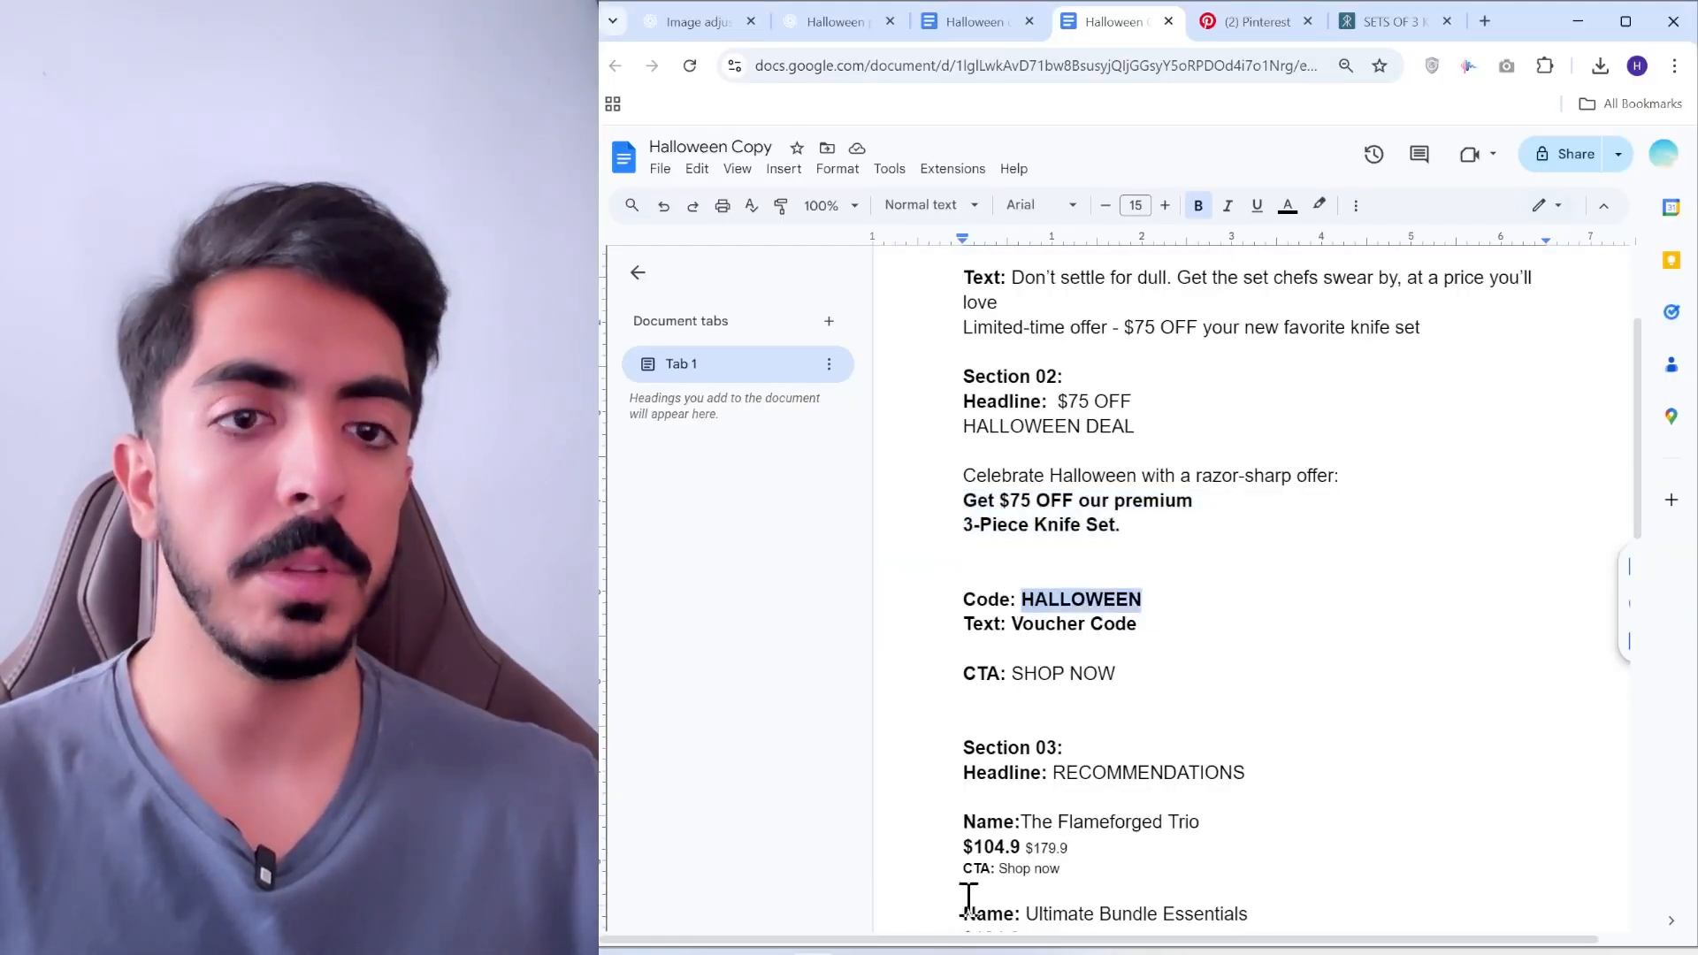
pyautogui.hotkey('ctrl', 'c')
pyautogui.hotkey('alt', 'Tab')
pyautogui.doubleClick(1225, 624)
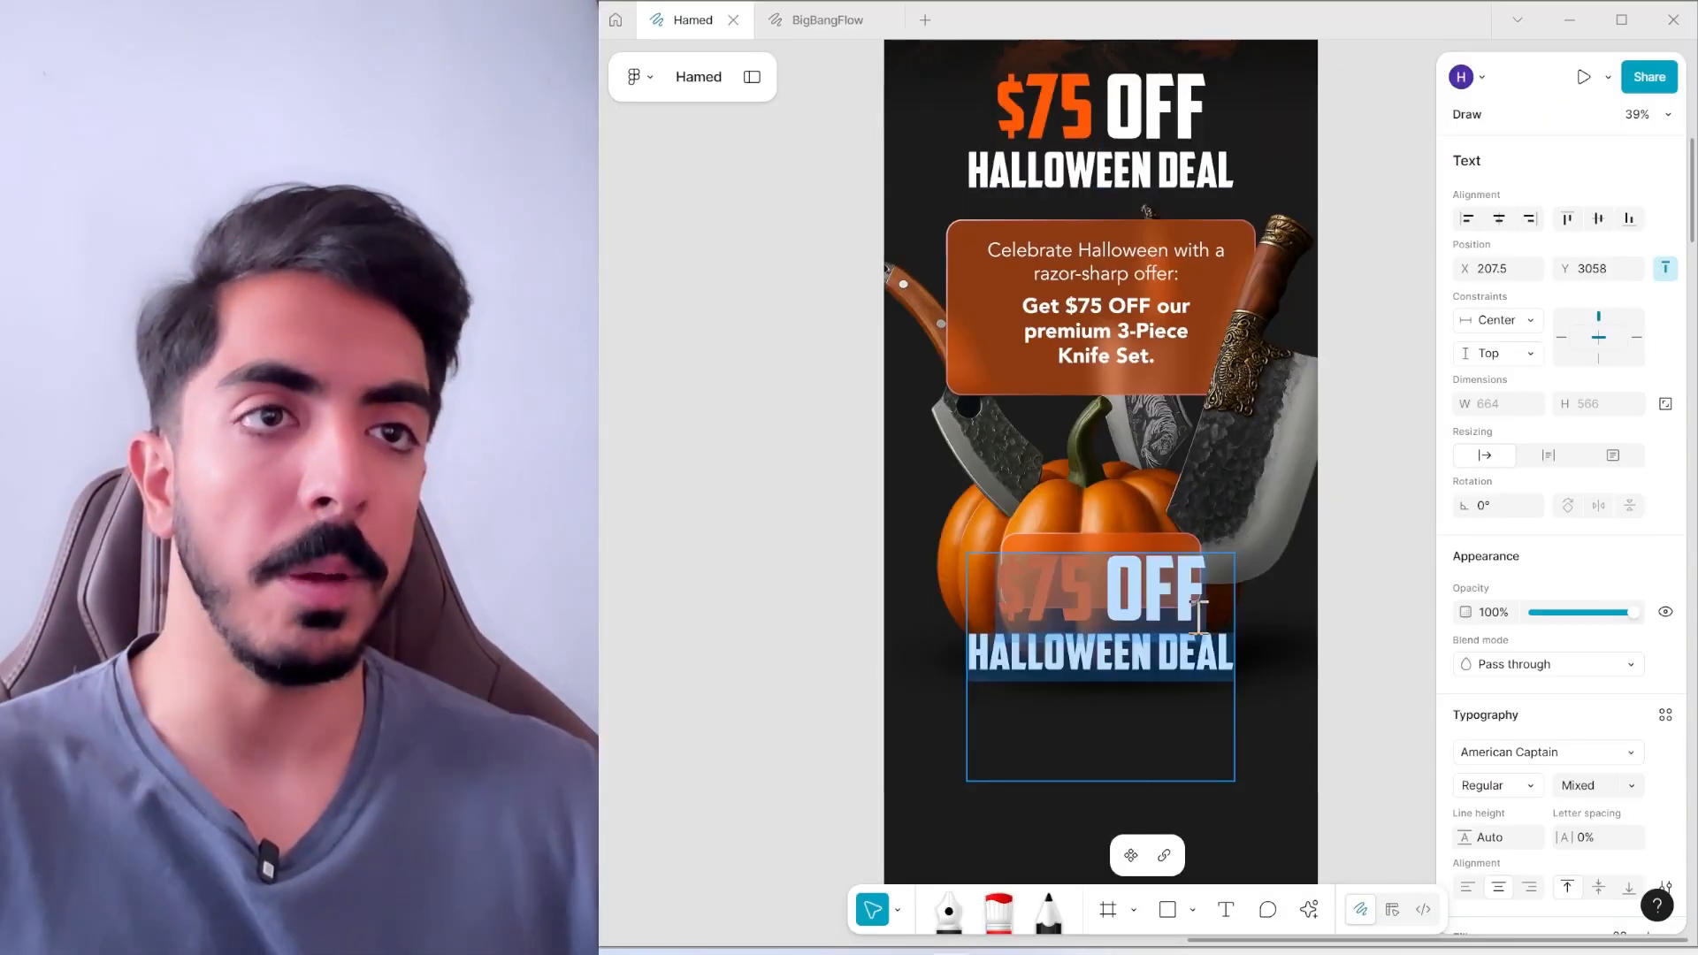
pyautogui.hotkey('ctrl', 'v')
pyautogui.hotkey('ctrl', 'a')
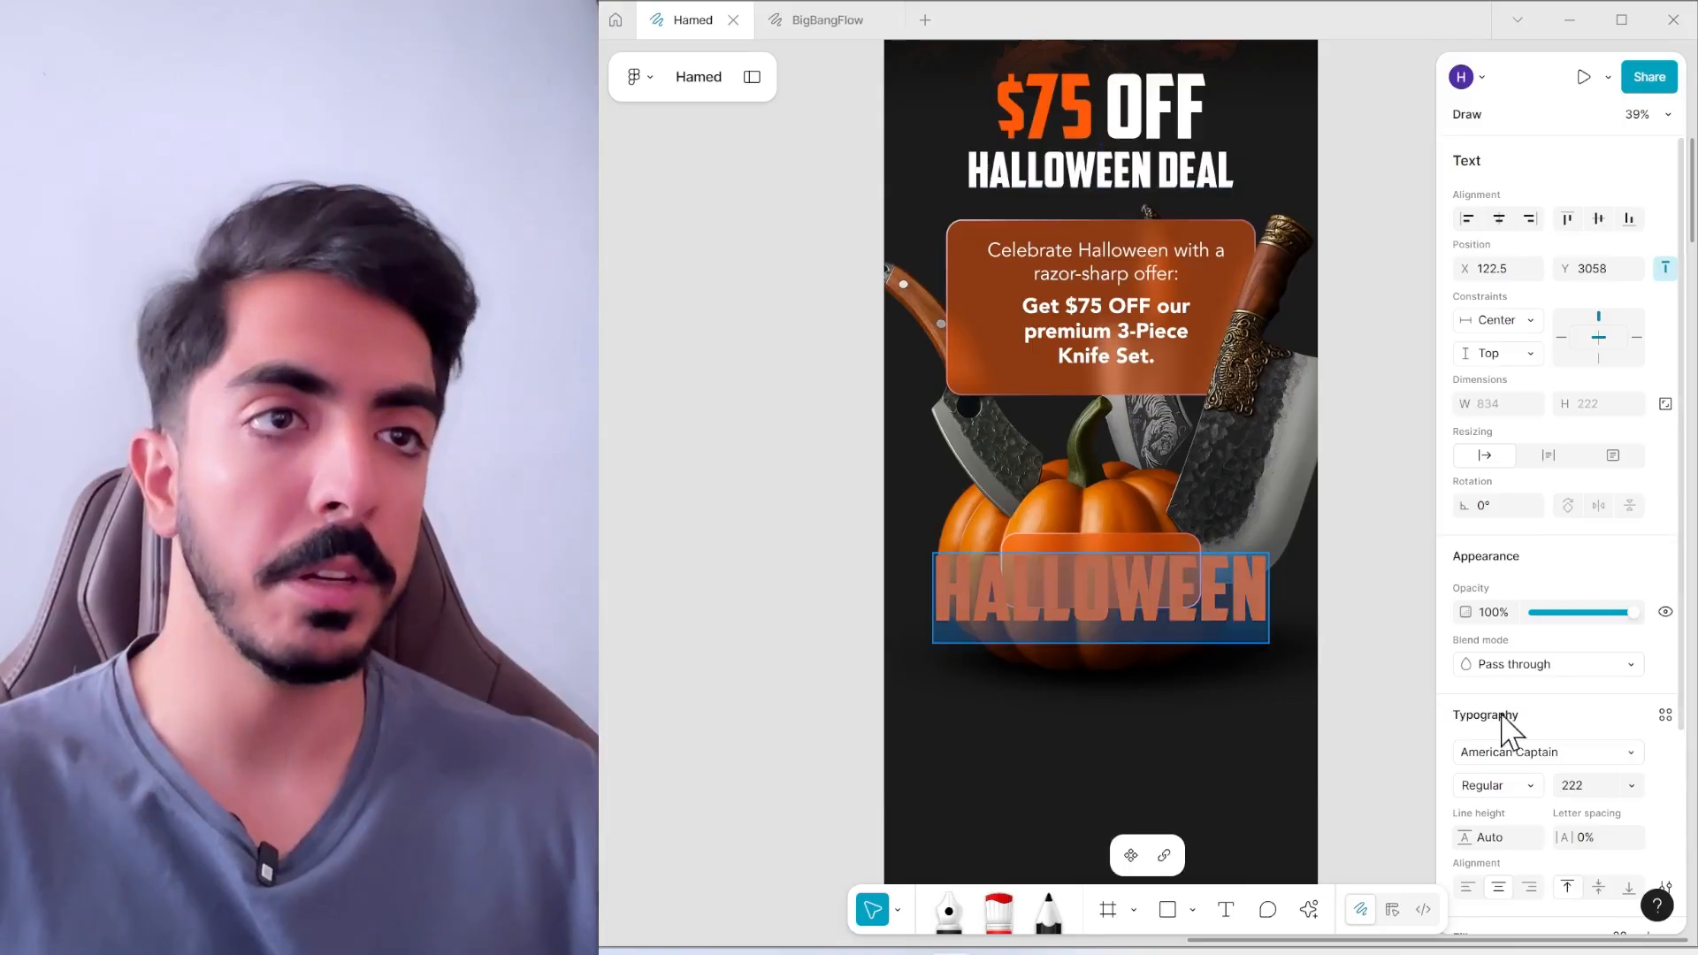
# Make the HALLOWEEN text white (FFFFFF) and reduce it to size 105 so it fits inside the small box
pyautogui.scroll(-3, 1504, 720)
pyautogui.click(1466, 721)
pyautogui.click(1211, 855)
pyautogui.click(1587, 527)
pyautogui.write('172')
pyautogui.press('Return')
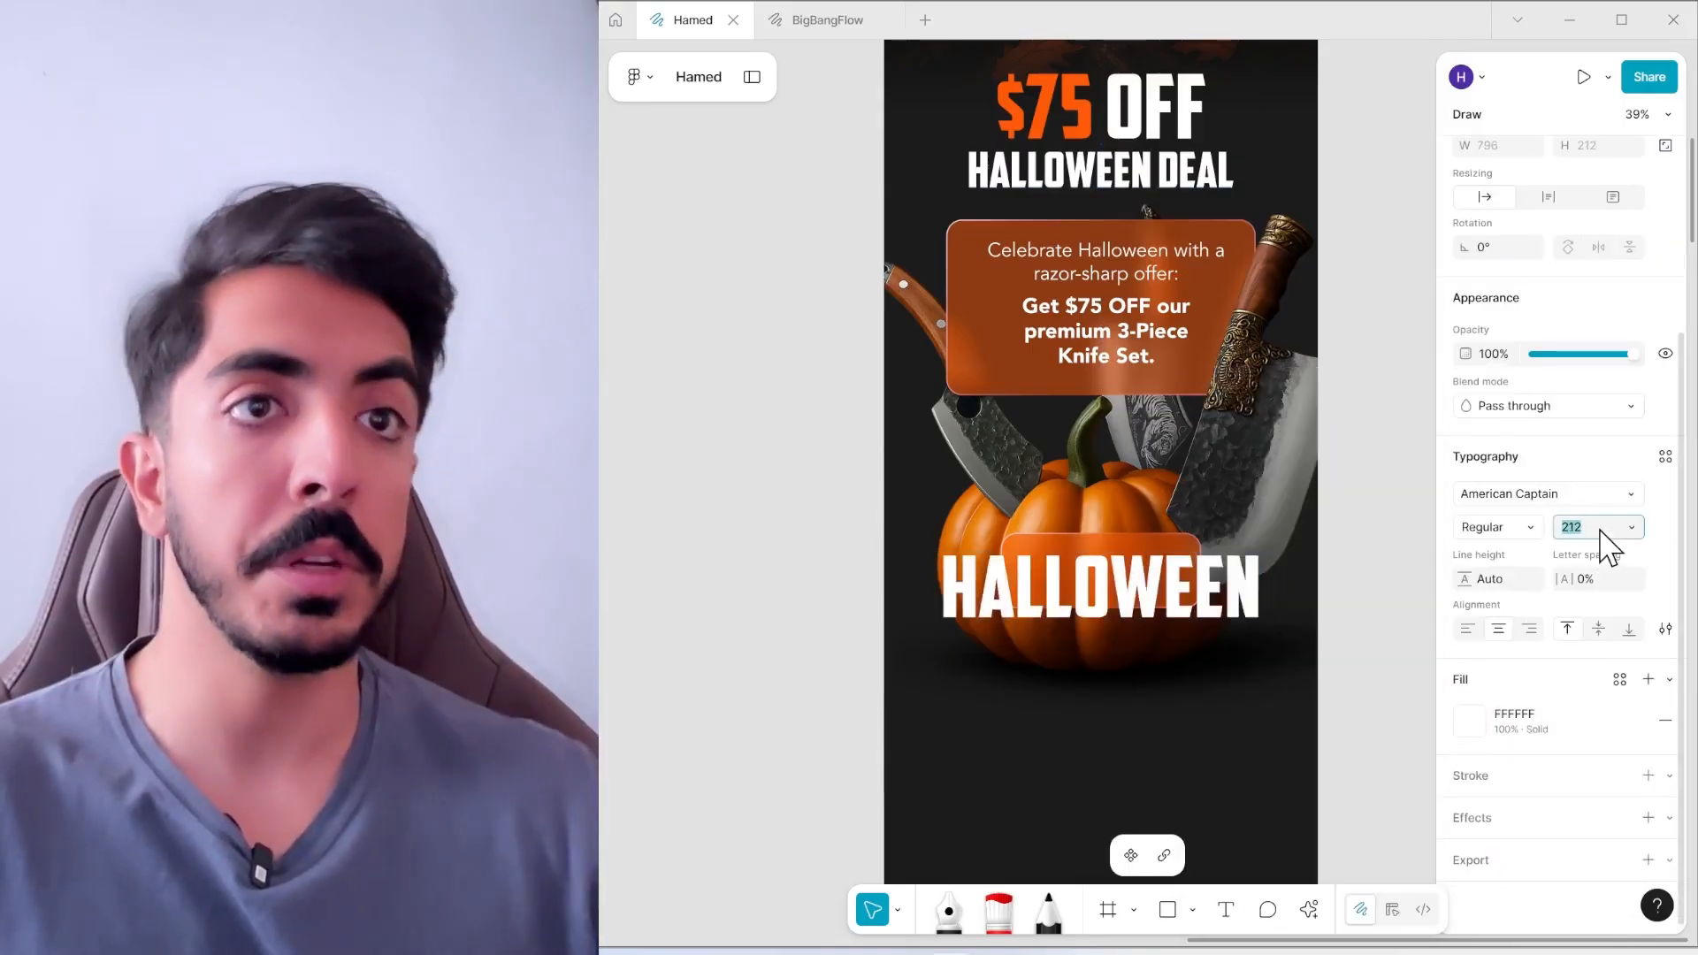
pyautogui.hotkey('shift', 'Down')
pyautogui.hotkey('shift', 'Down')
pyautogui.hotkey('shift', 'Down')
pyautogui.hotkey('shift', 'Down')
pyautogui.hotkey('shift', 'Down')
pyautogui.hotkey('shift', 'Down')
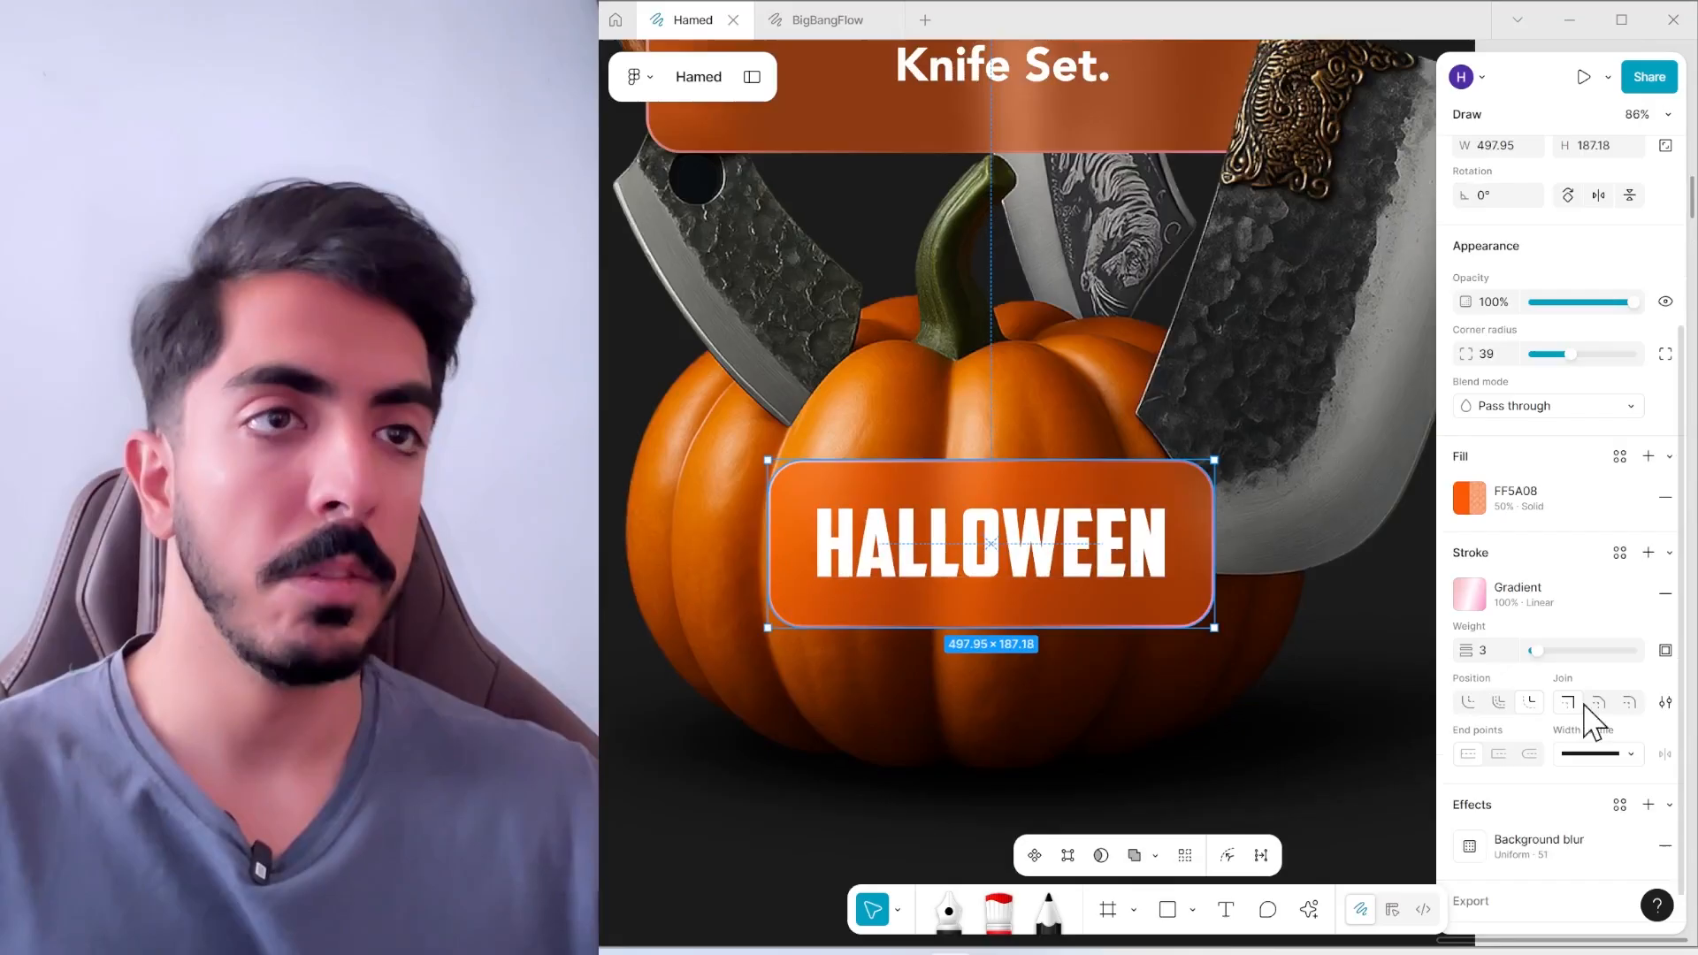
# Lower the fill opacity of the small box behind HALLOWEEN to 26%
pyautogui.scroll(-1, 1583, 708)
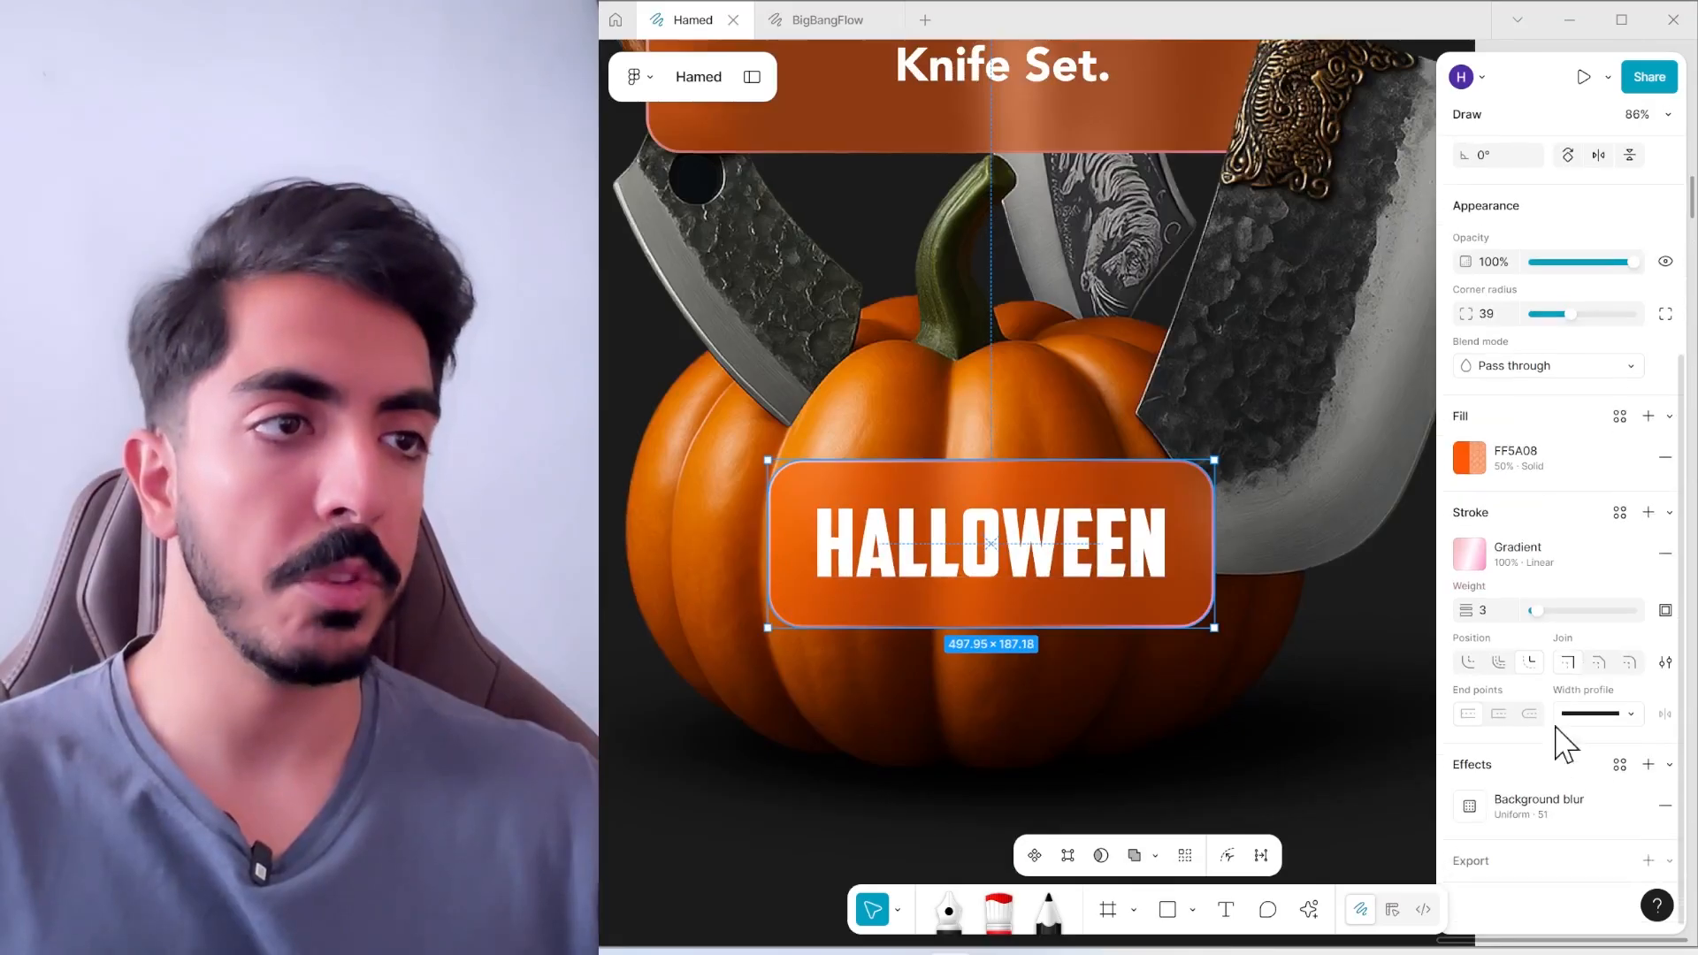
pyautogui.click(1533, 457)
pyautogui.moveTo(1404, 761); pyautogui.dragTo(1394, 763)
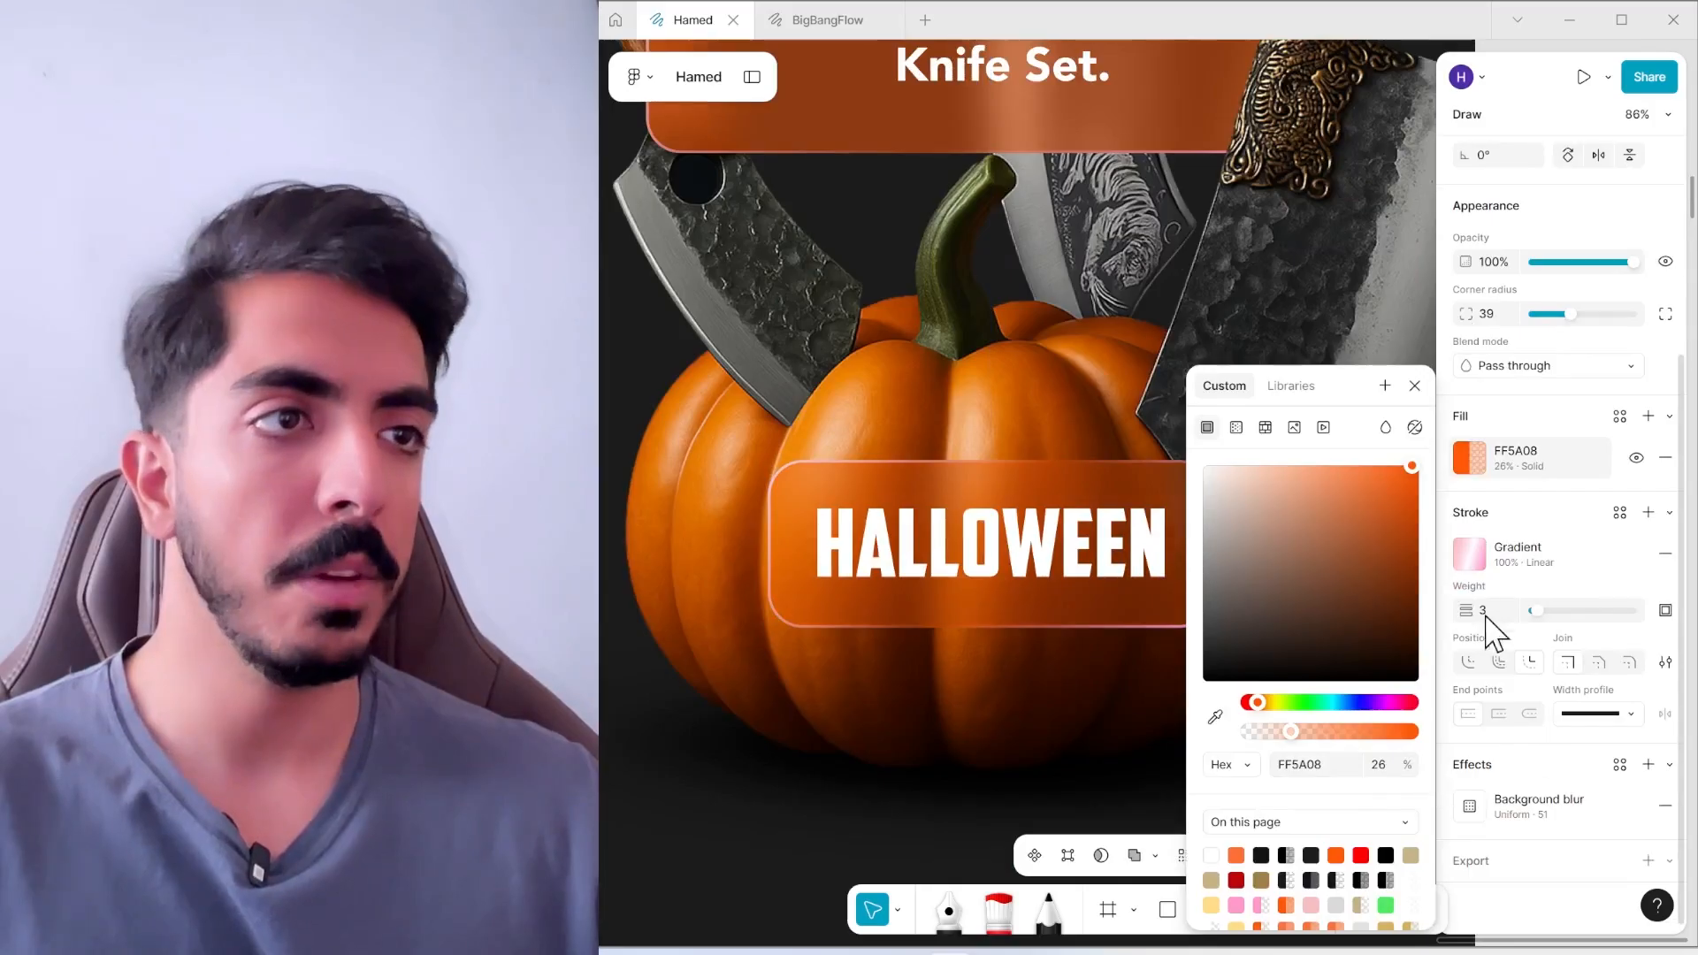
# Give the small HALLOWEEN box a dashed stroke with a weight of 7
pyautogui.click(1471, 557)
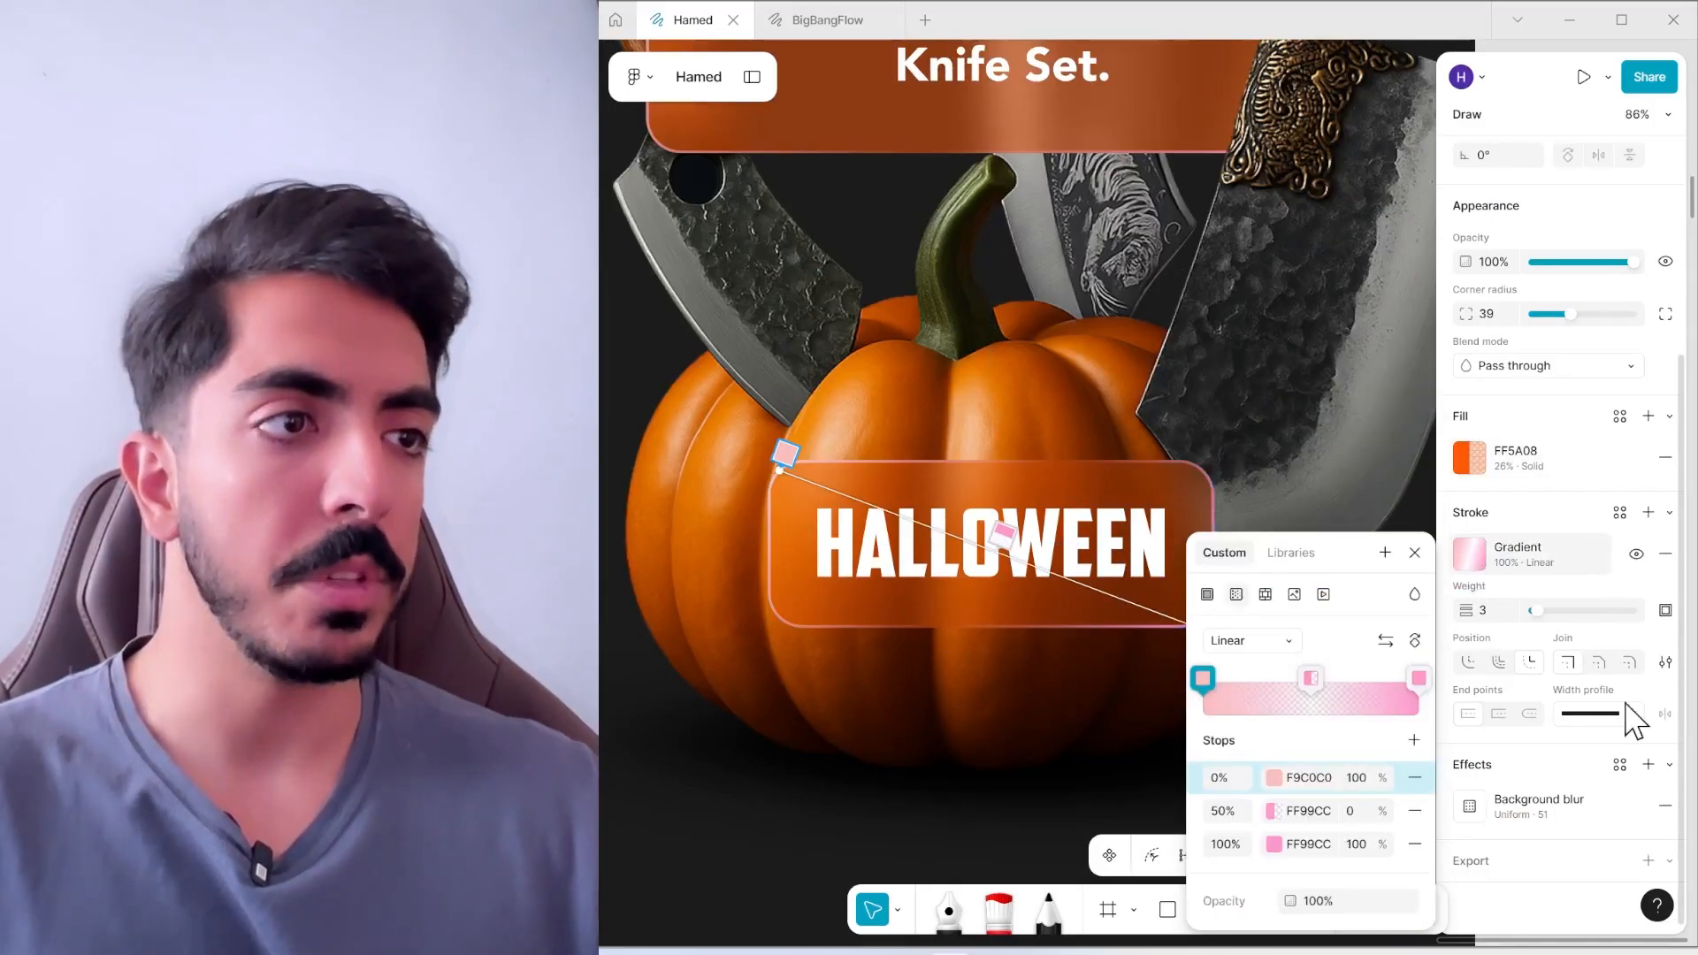
pyautogui.click(1665, 661)
pyautogui.click(1373, 732)
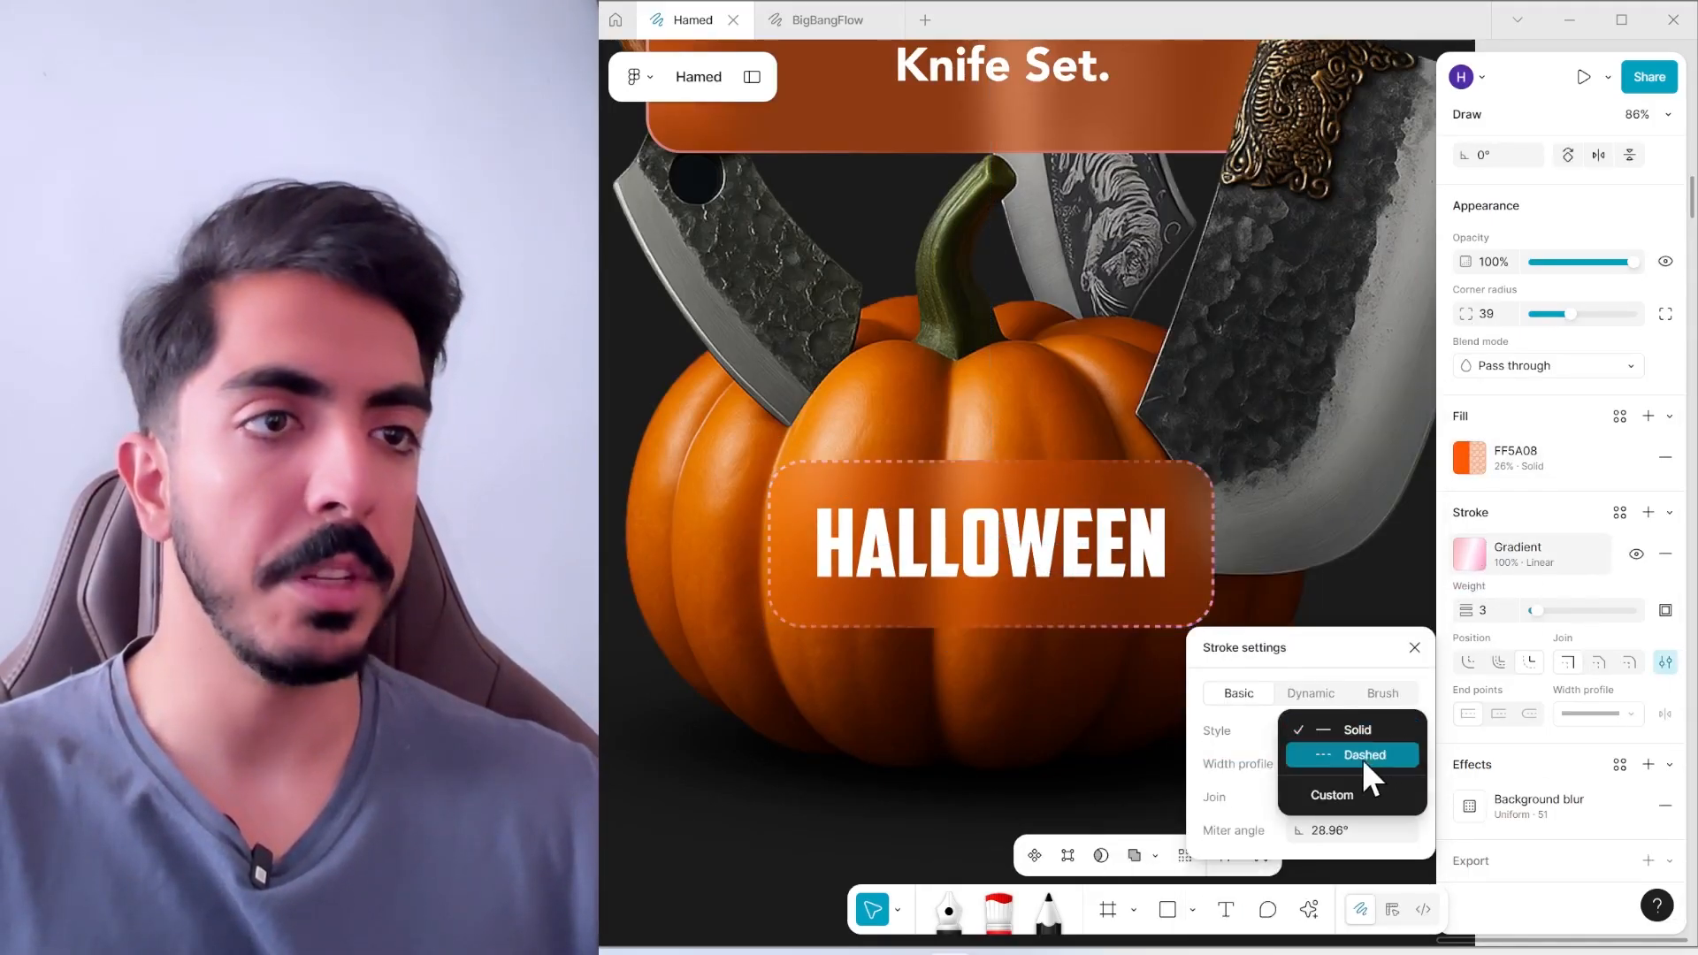
pyautogui.click(1361, 759)
pyautogui.click(1503, 610)
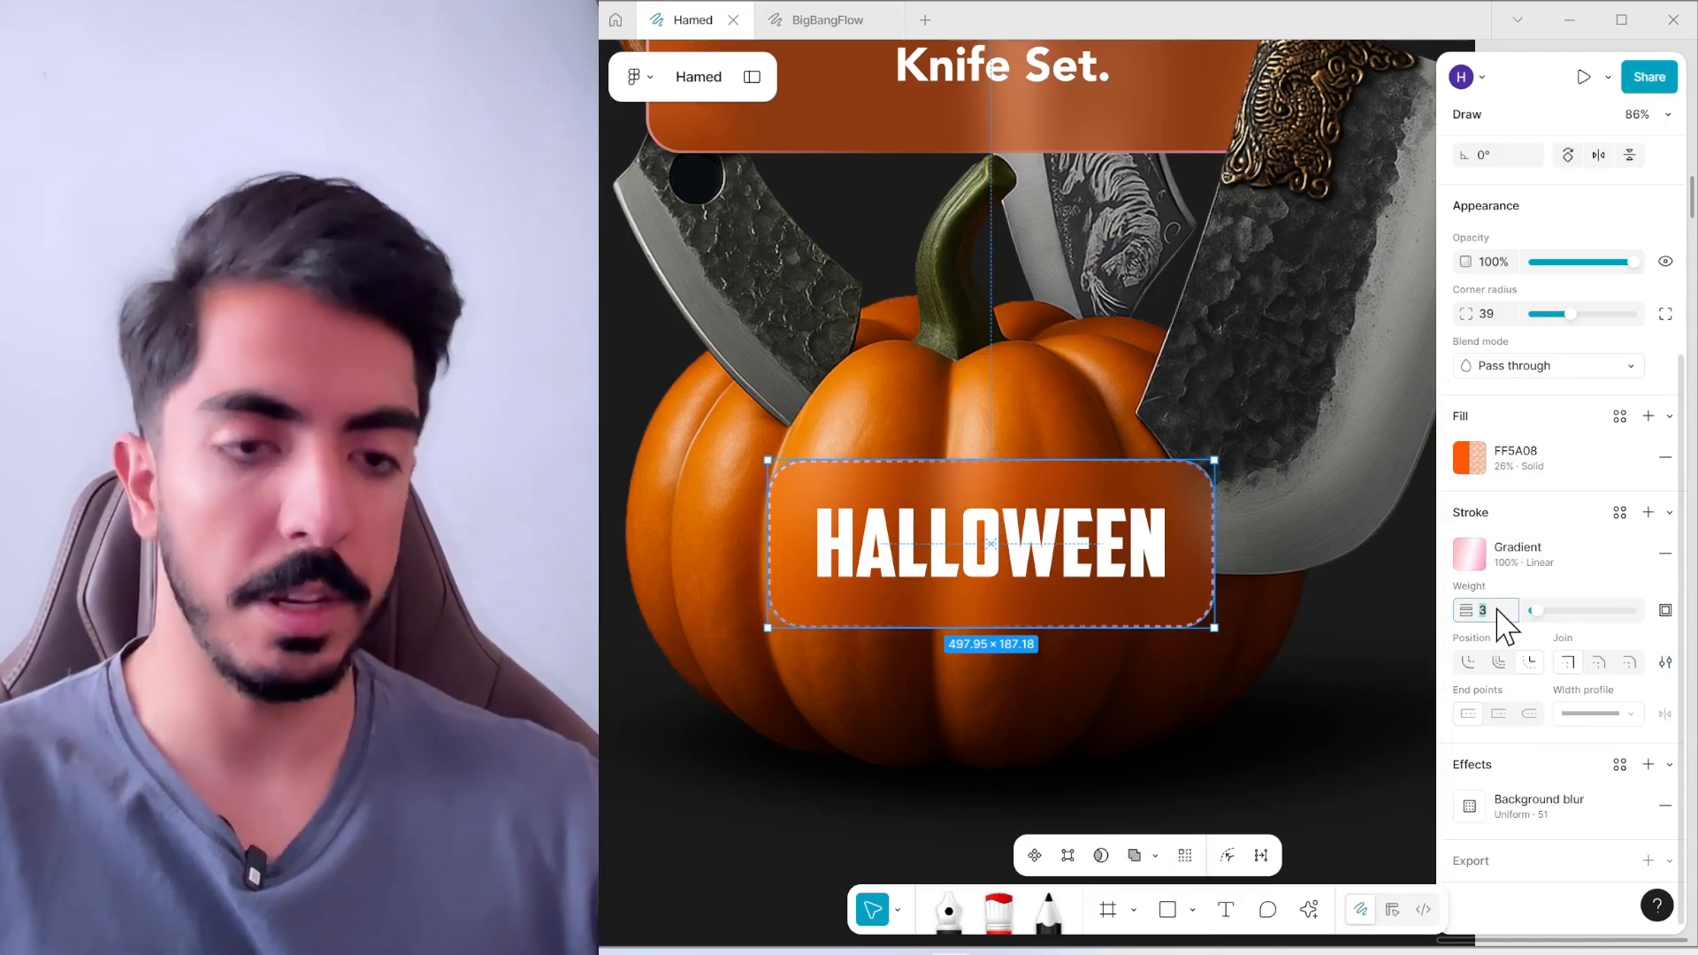
pyautogui.press('Up')
pyautogui.press('Up')
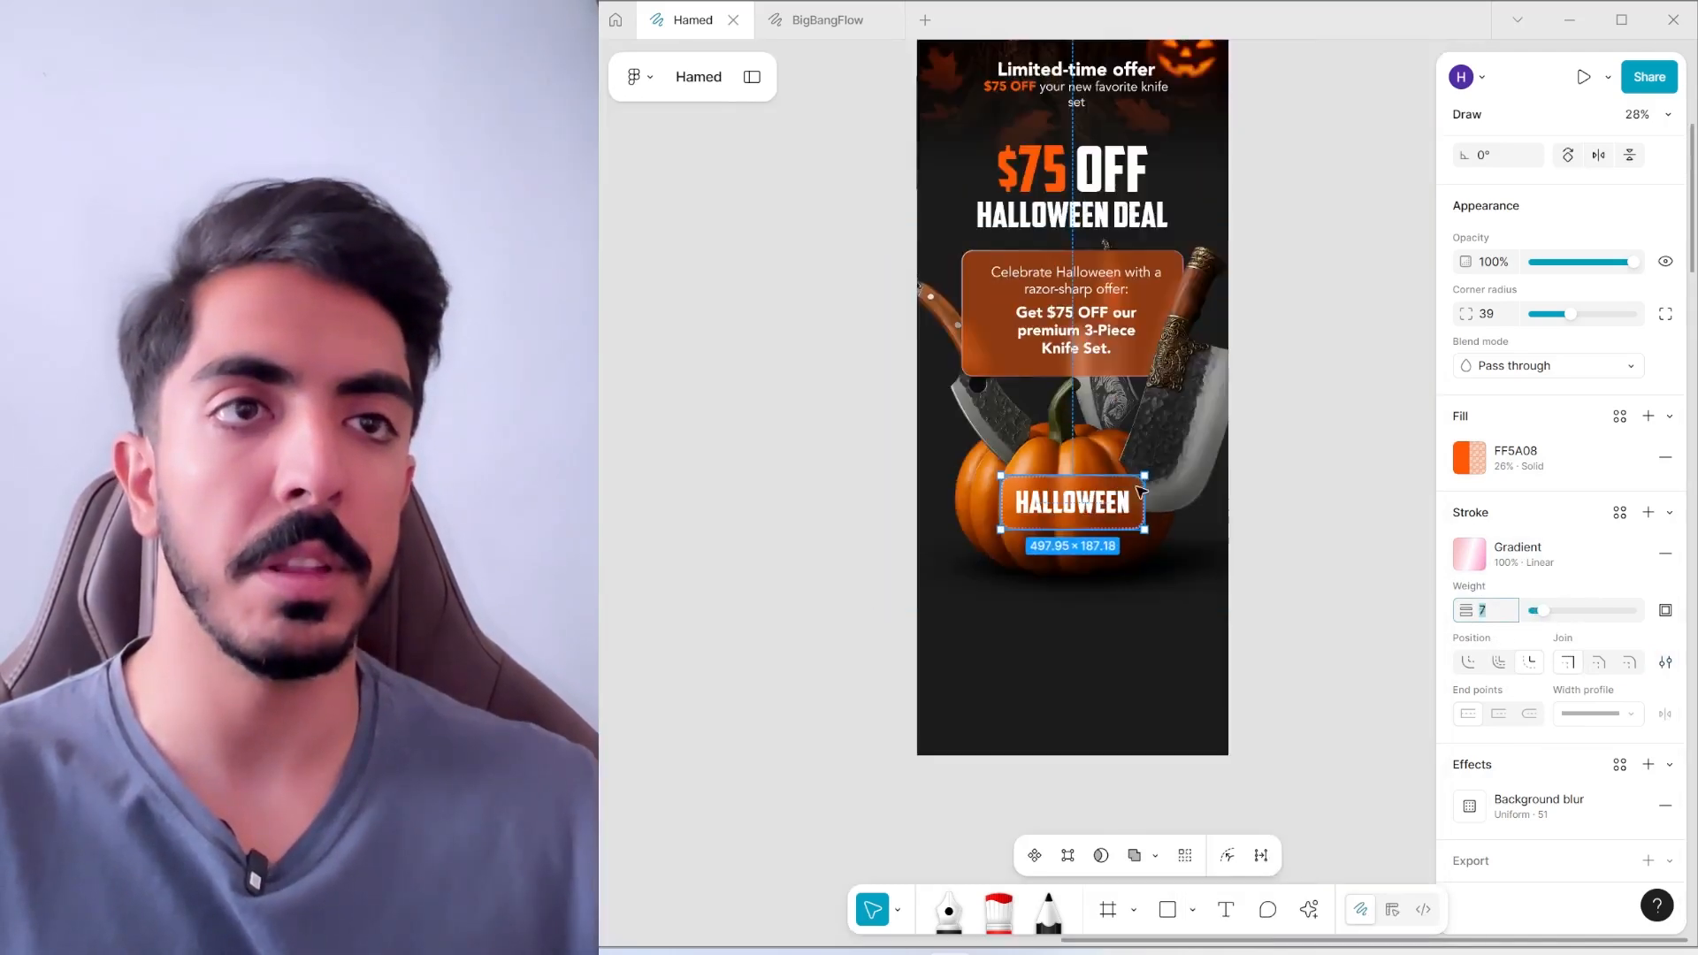
pyautogui.click(1230, 516)
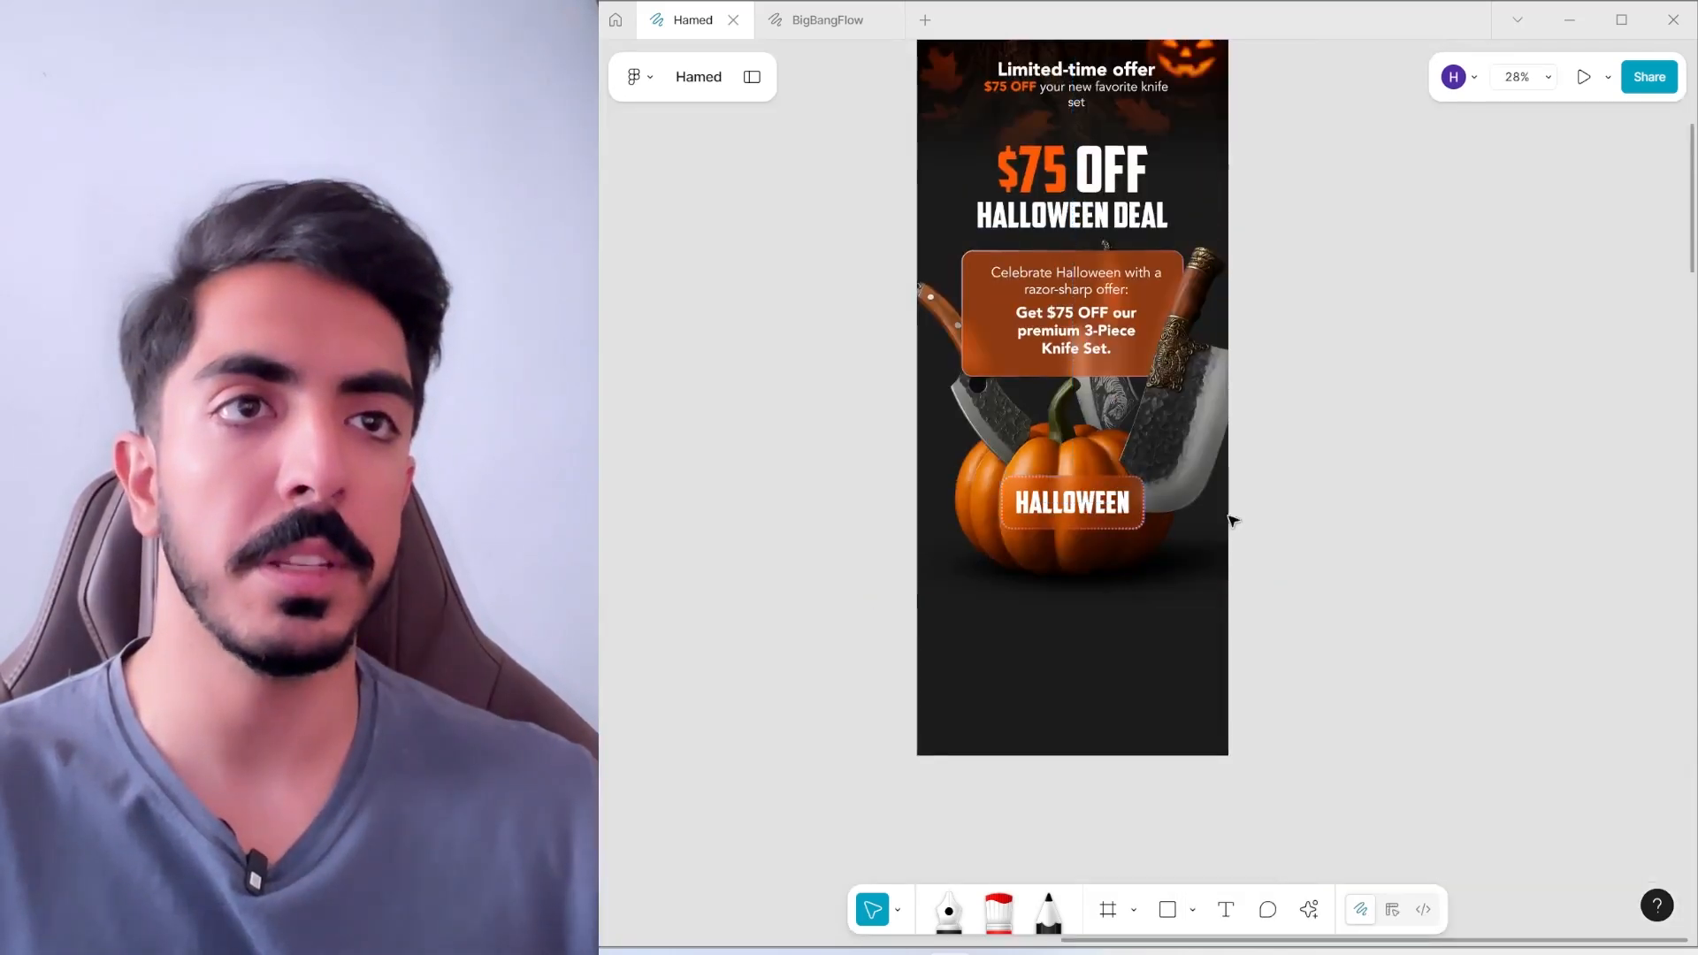
pyautogui.scroll(5, 1132, 508)
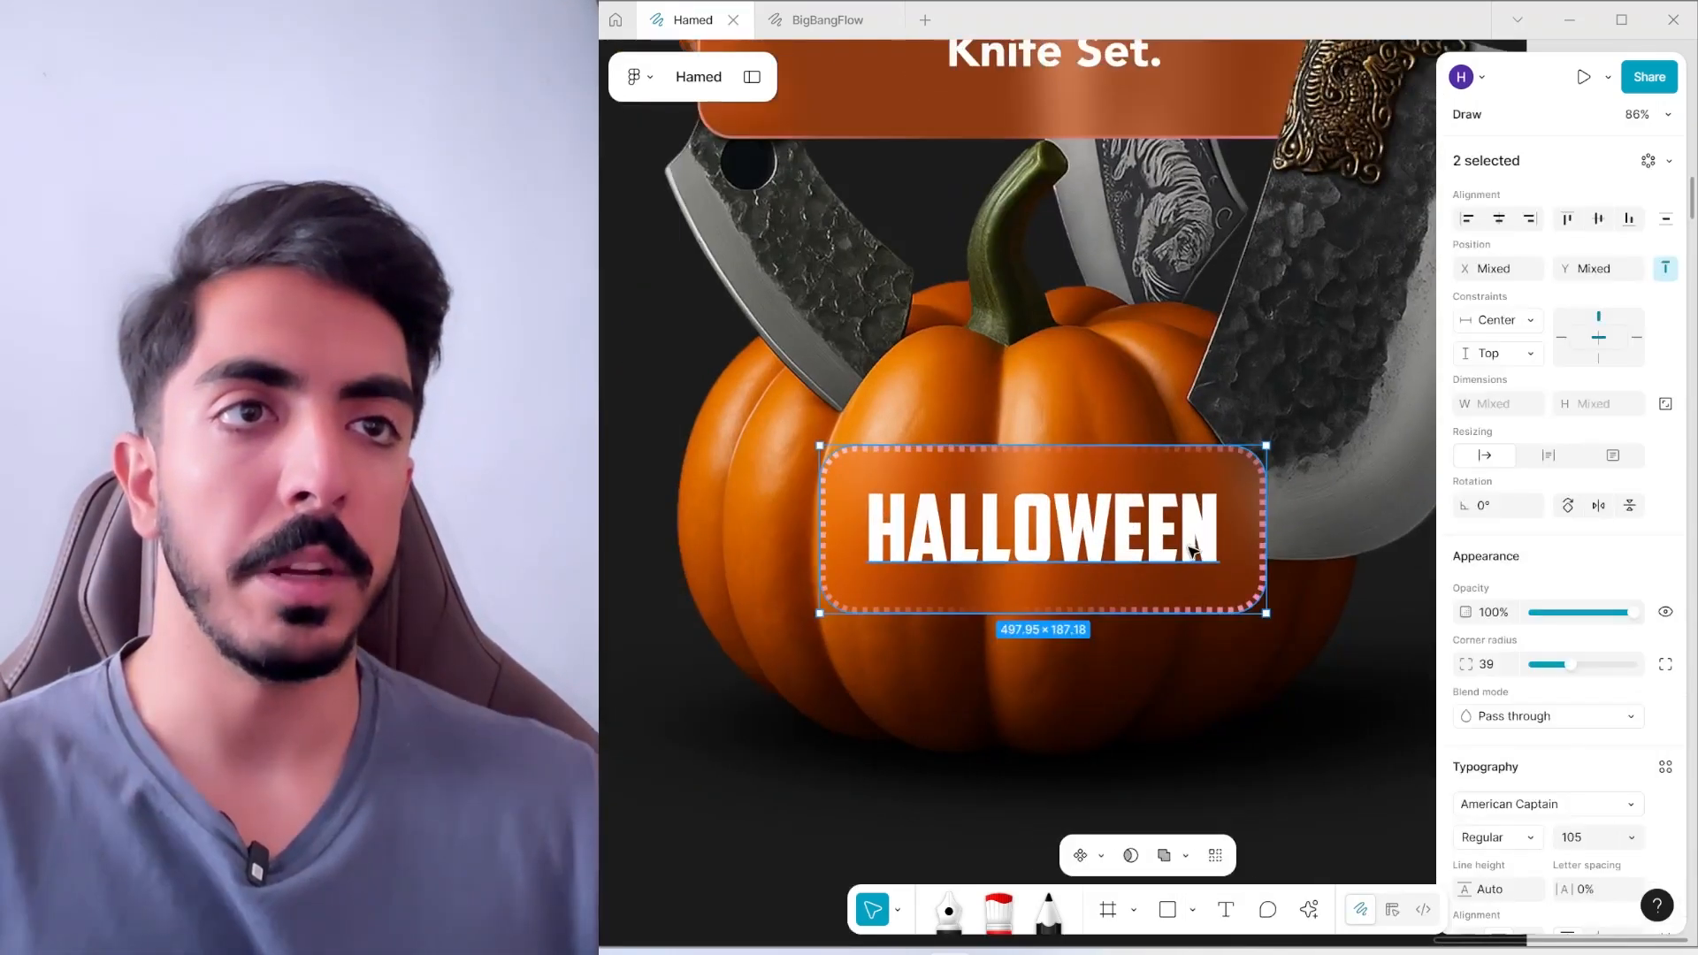
pyautogui.click(1193, 550)
pyautogui.click(1253, 556)
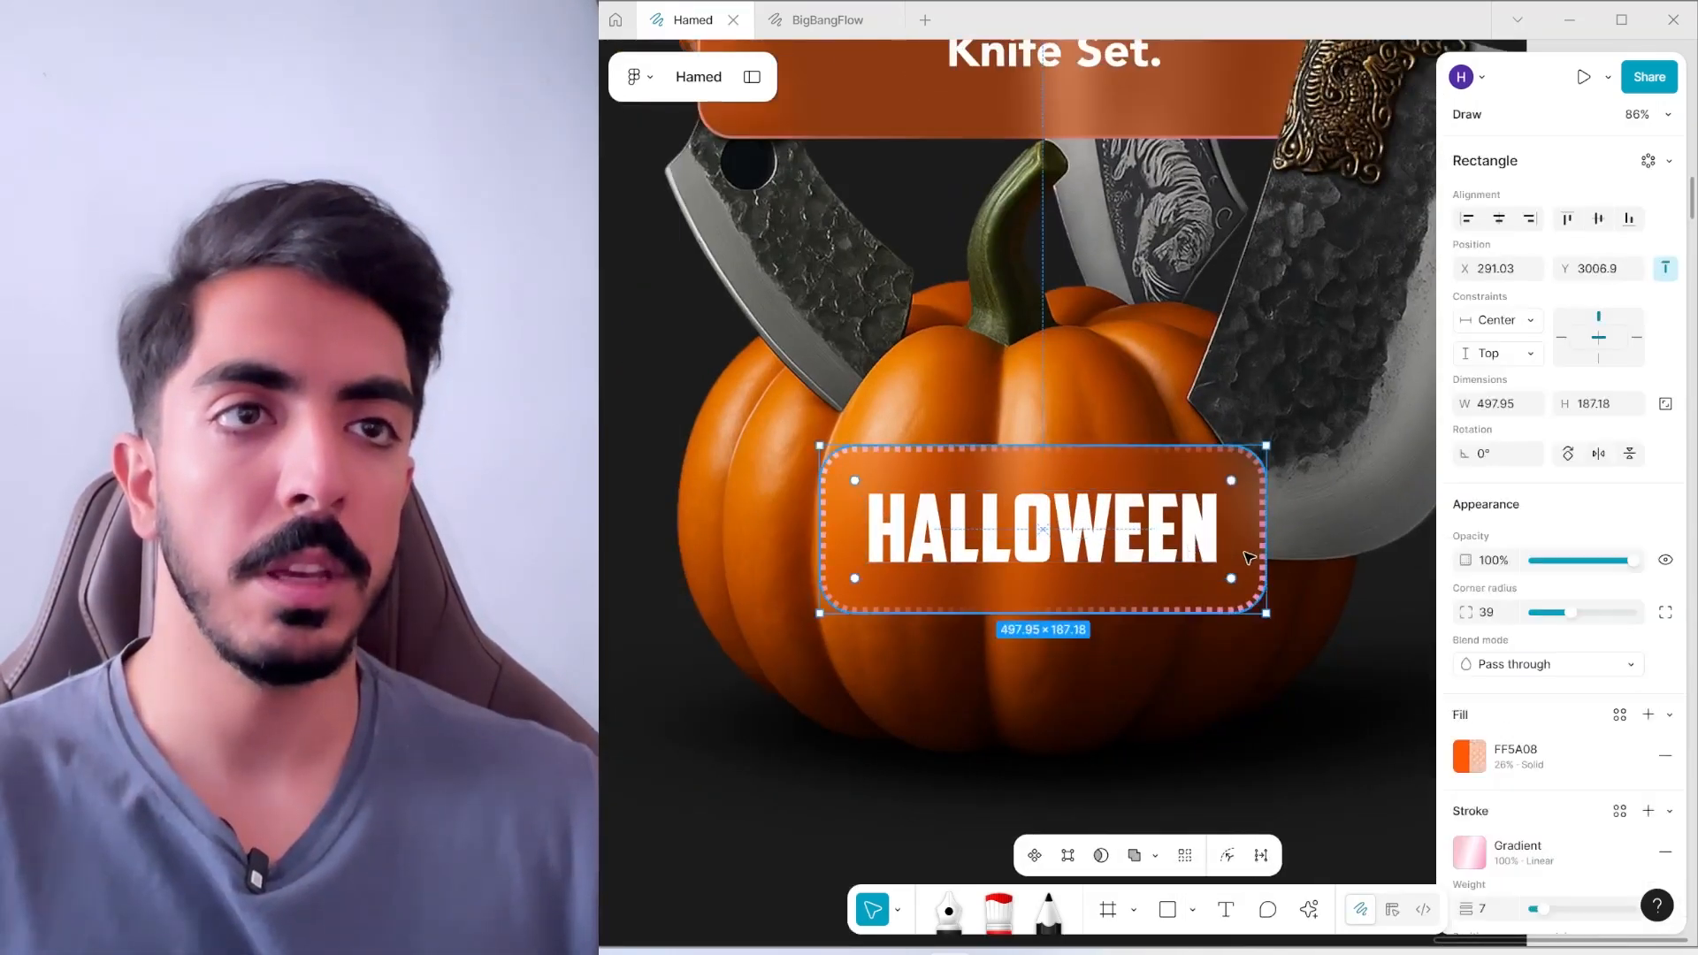
pyautogui.moveTo(1253, 645); pyautogui.dragTo(1258, 593)
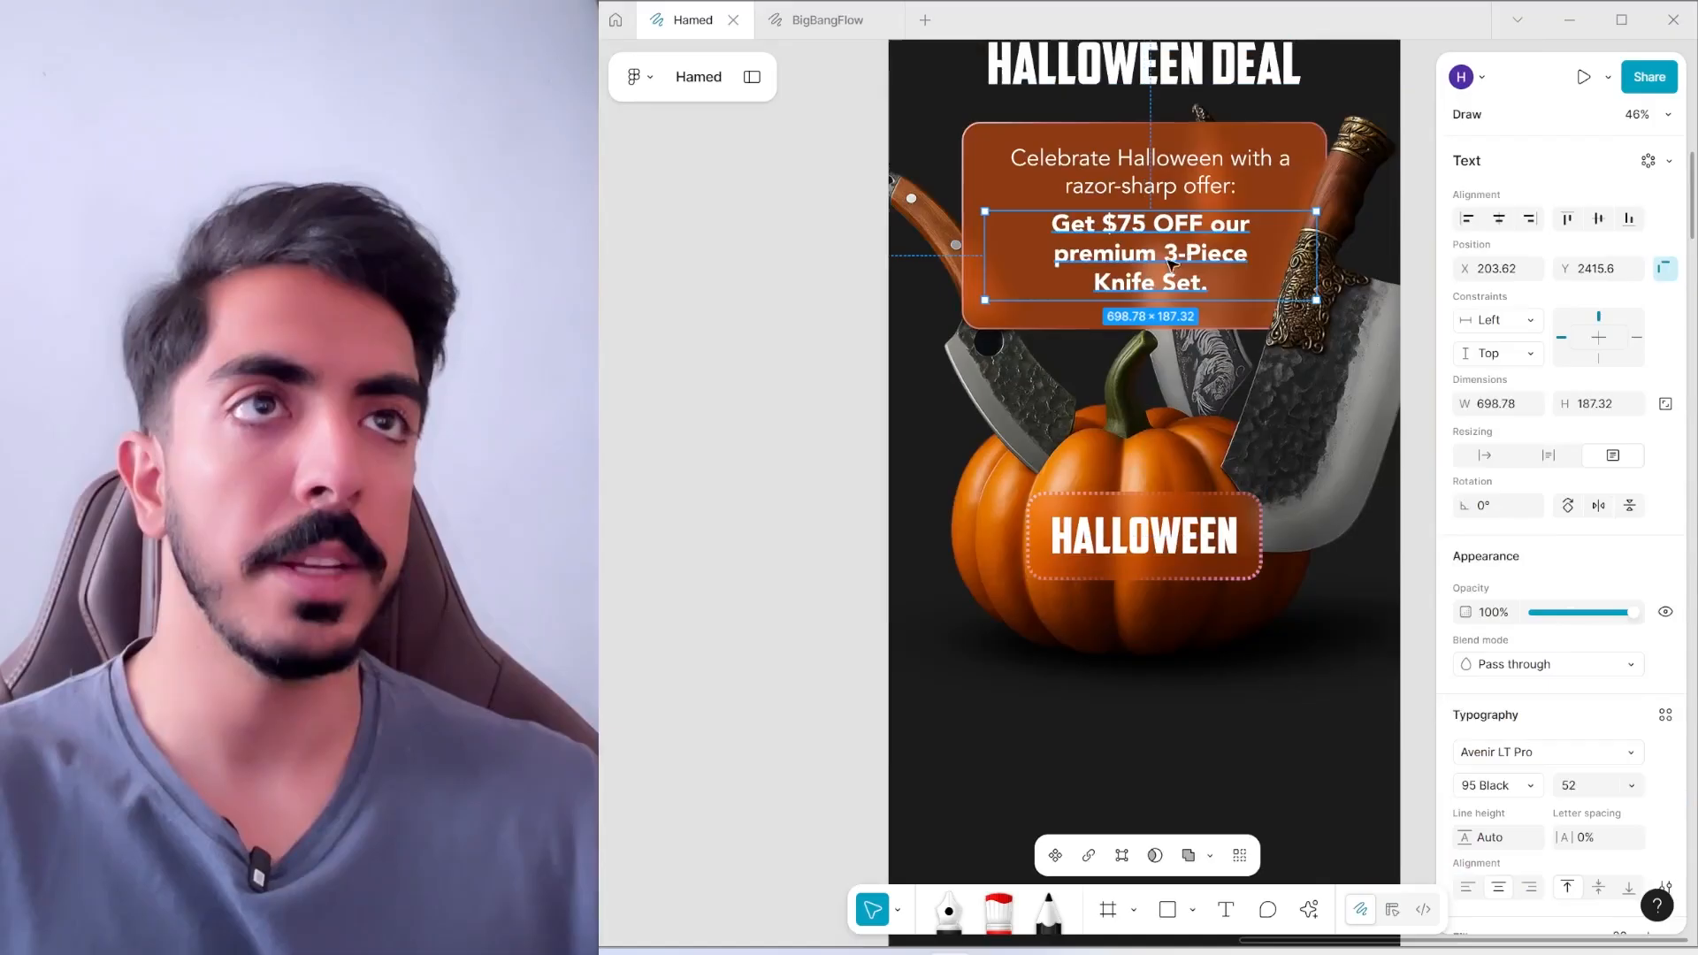
# Duplicate the bold offer text below the HALLOWEEN box and replace it with "Voucher Code" from the Halloween Copy document
pyautogui.hotkey('ctrl', 'v')
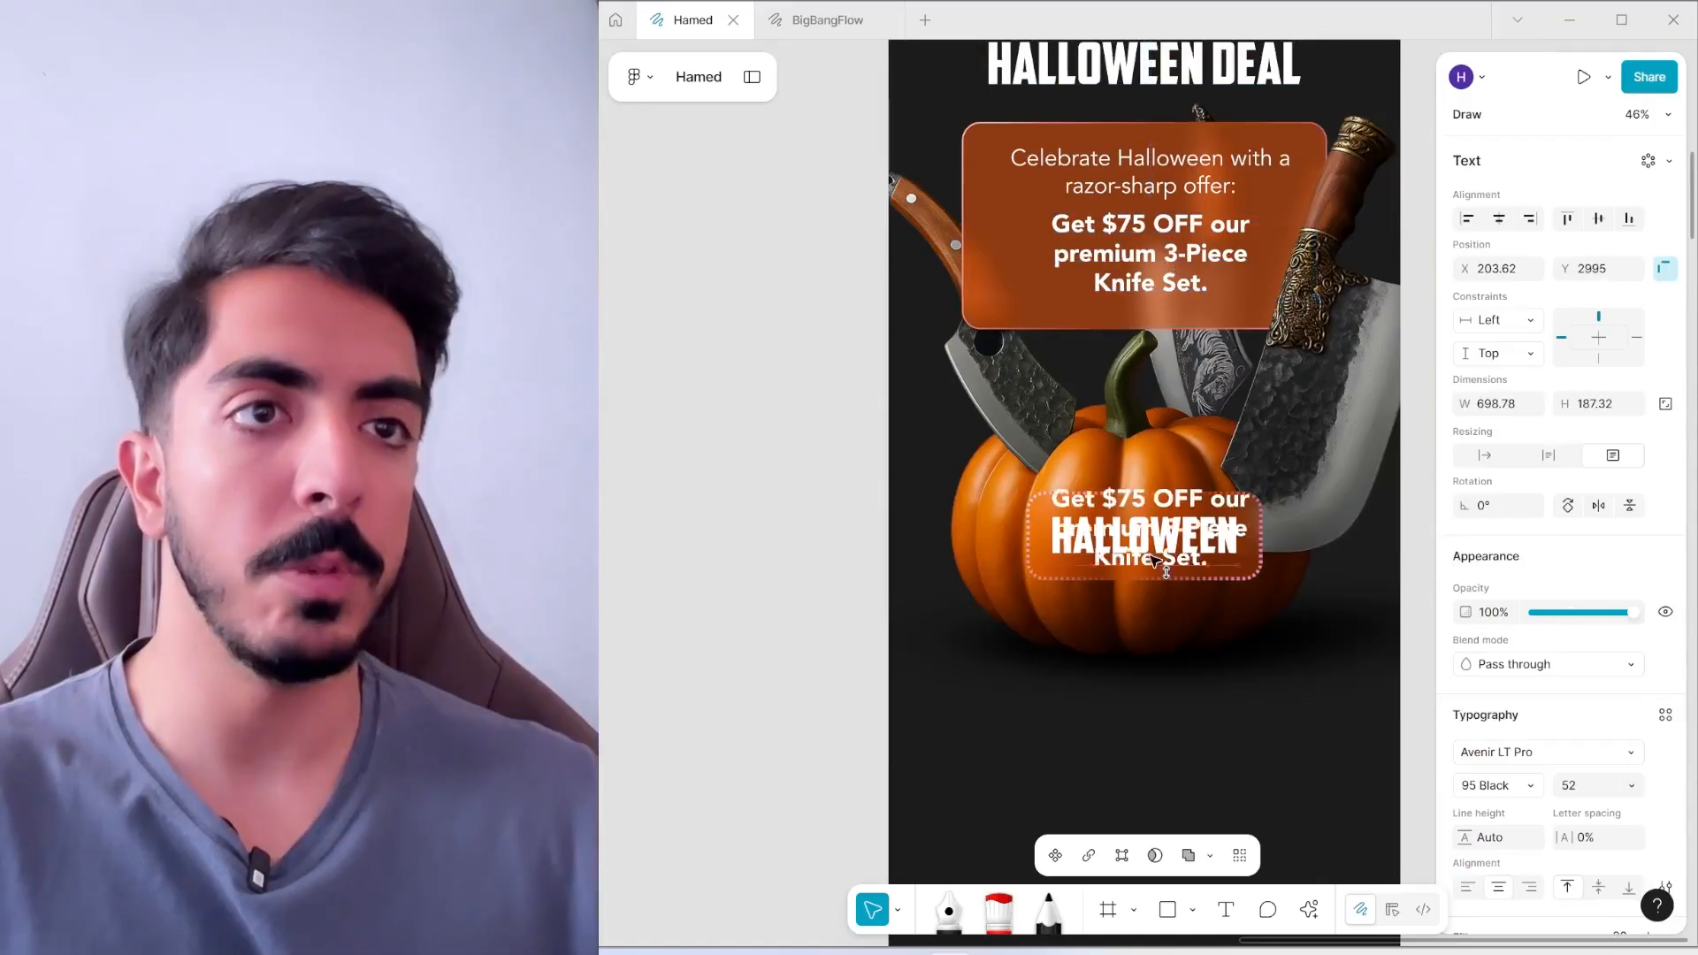
pyautogui.moveTo(1149, 522); pyautogui.dragTo(1150, 636)
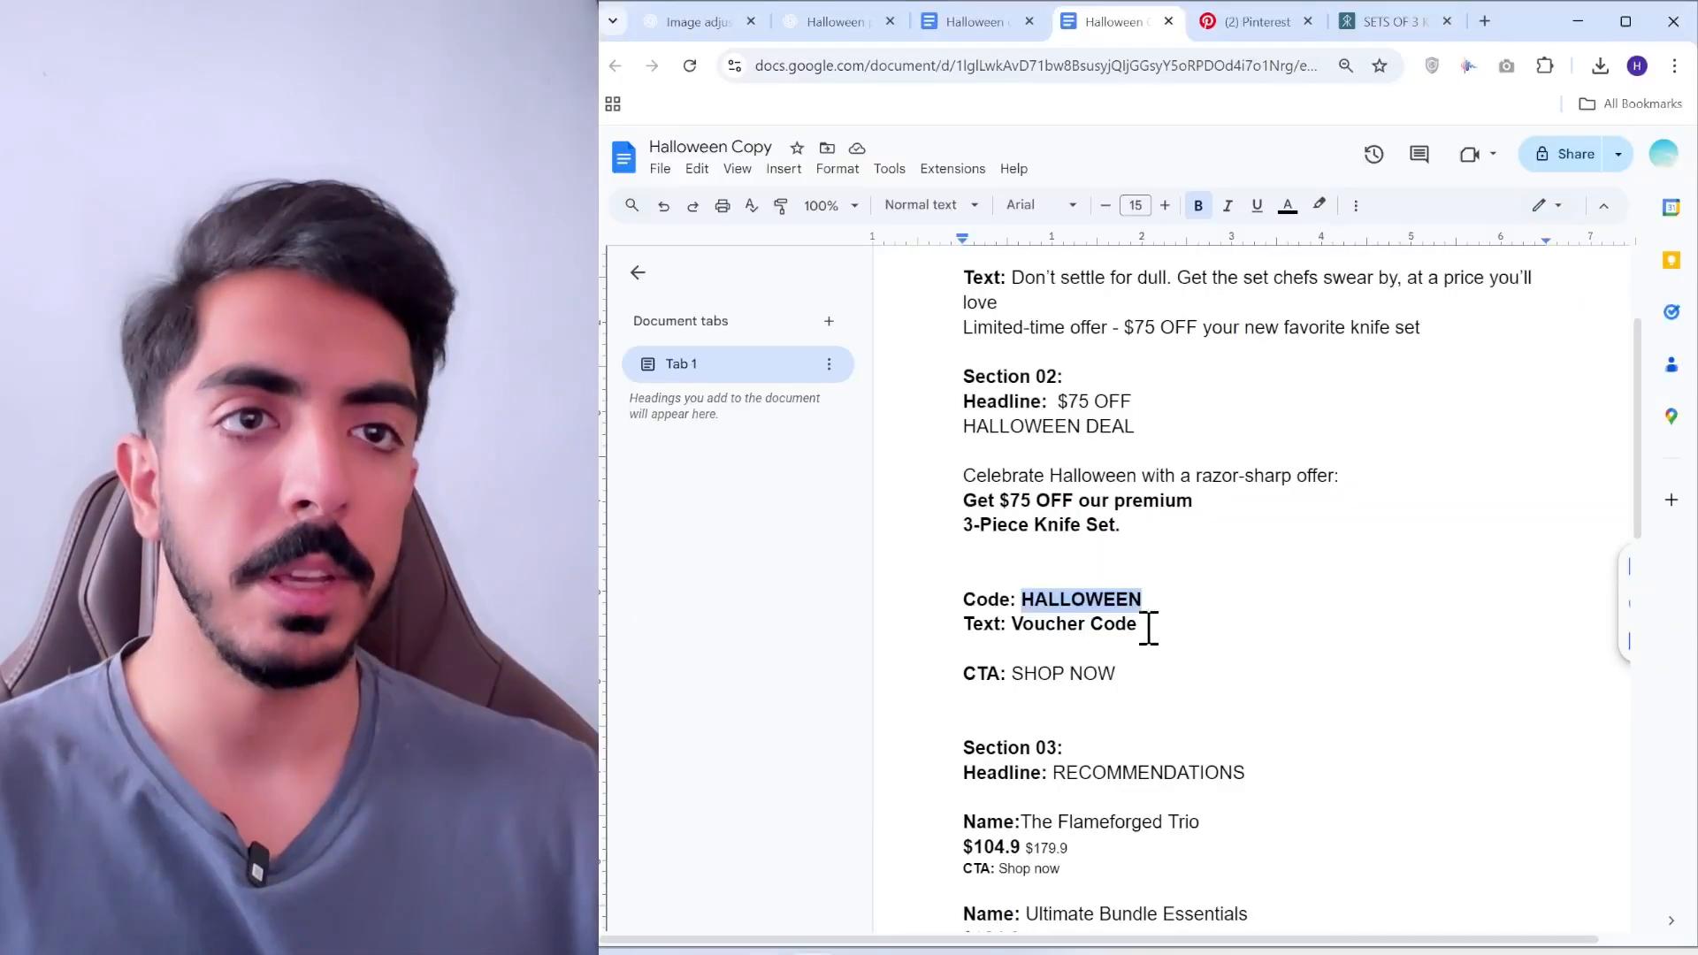
pyautogui.moveTo(1141, 624); pyautogui.dragTo(1015, 626)
pyautogui.click(1567, 23)
pyautogui.scroll(1, 1171, 665)
pyautogui.doubleClick(1171, 659)
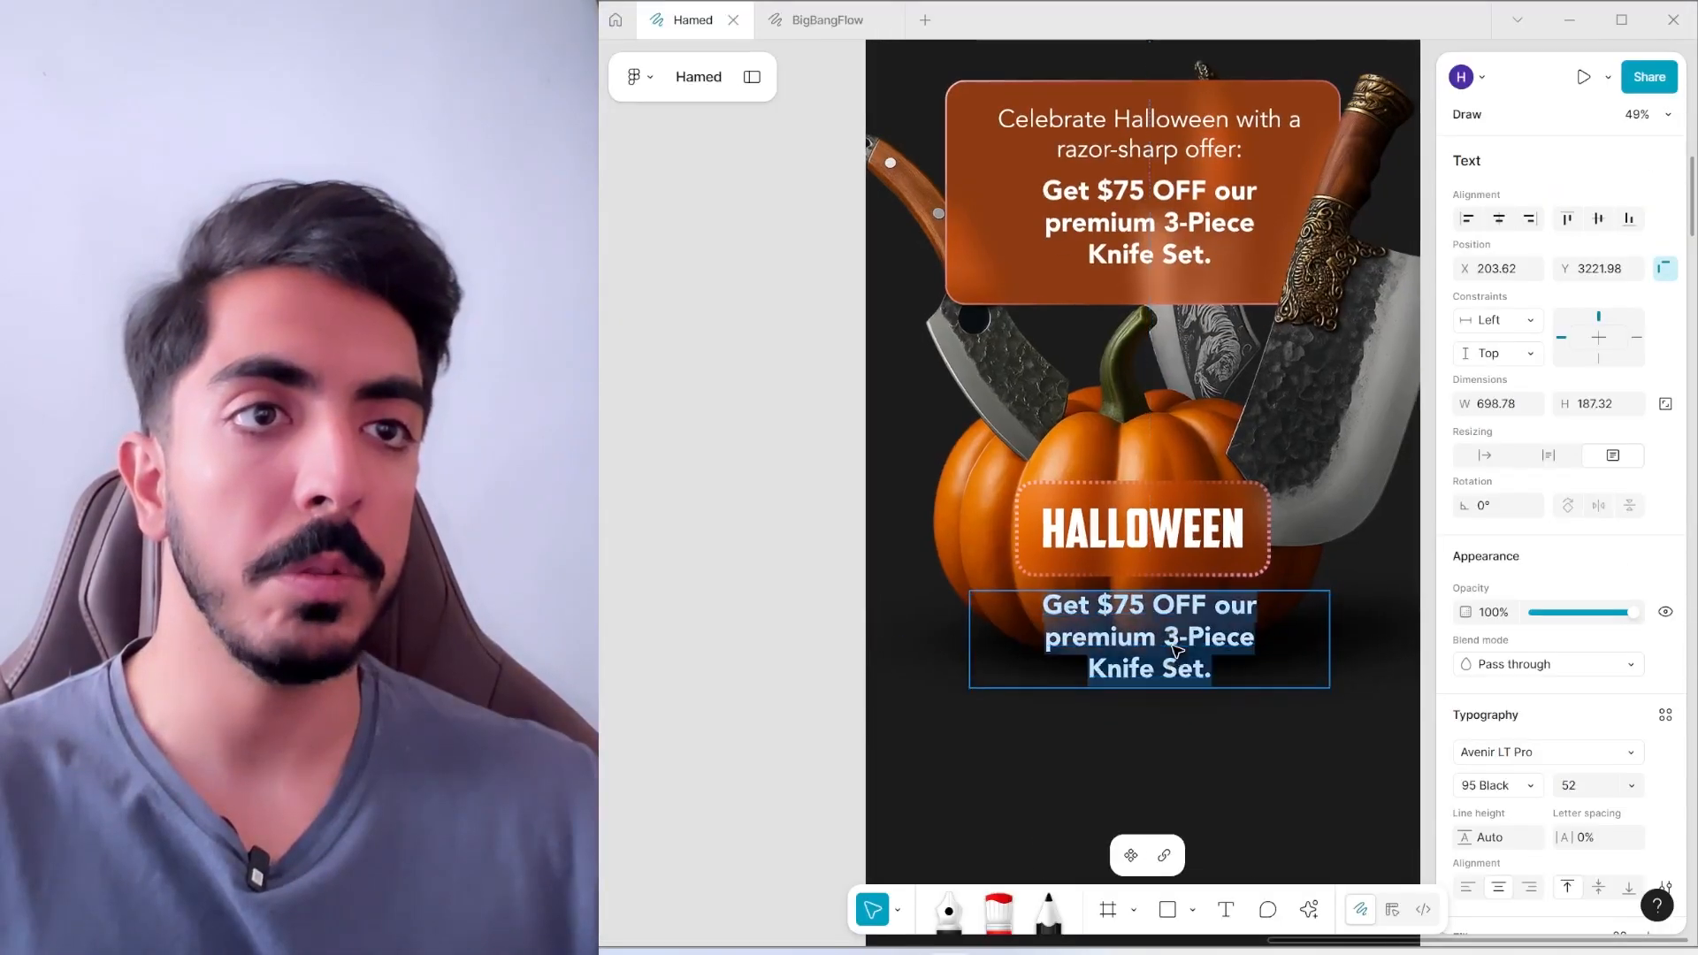
pyautogui.hotkey('ctrl', 'v')
pyautogui.press('Escape')
pyautogui.moveTo(1215, 623); pyautogui.dragTo(1024, 588)
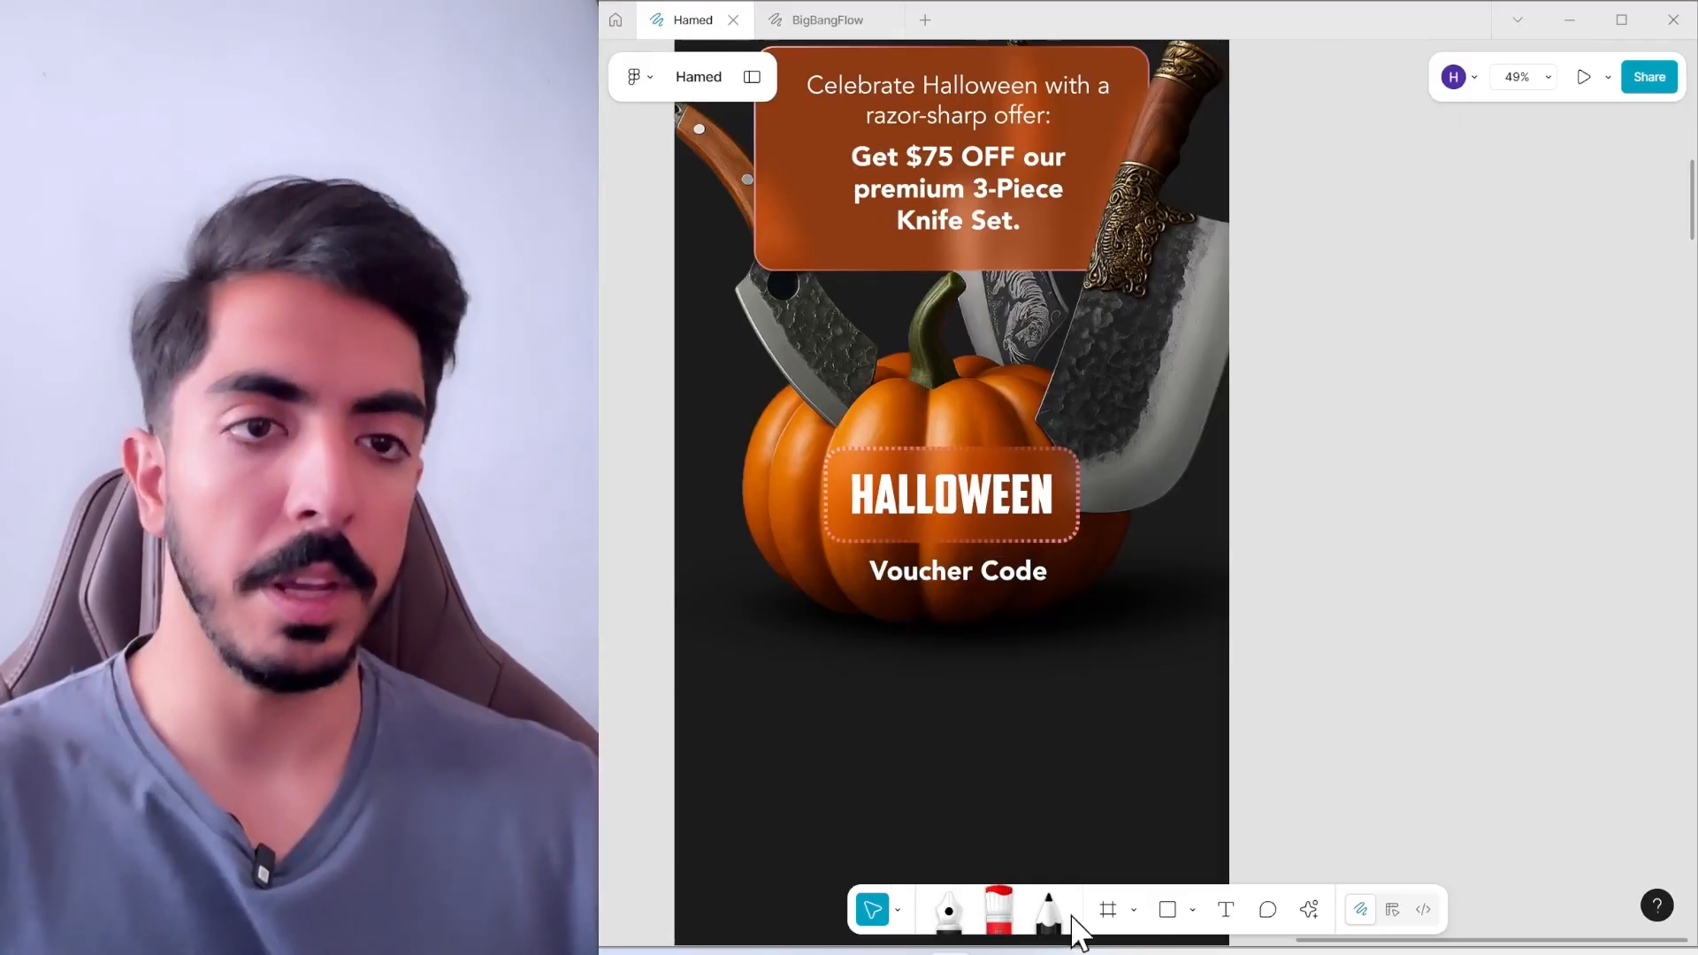
# Brush a white looping arrow at size 16 from the "Voucher Code" text up to the HALLOWEEN box
pyautogui.click(949, 914)
pyautogui.click(999, 918)
pyautogui.scroll(3, 1064, 580)
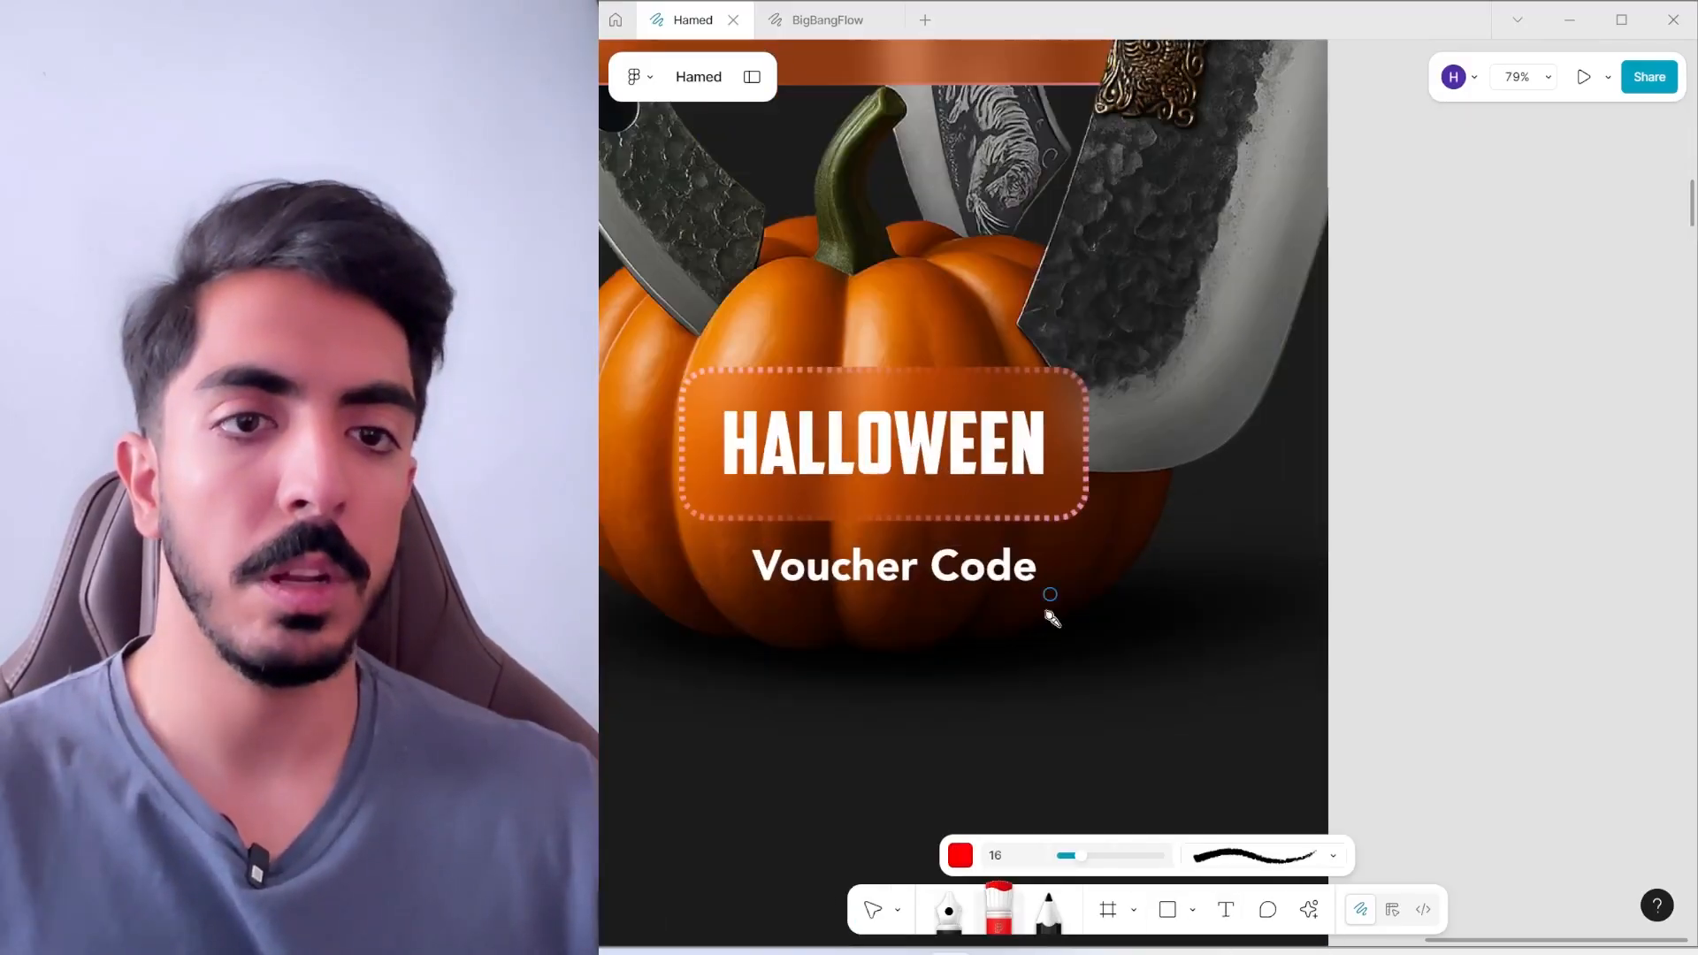
pyautogui.click(975, 859)
pyautogui.scroll(3, 1150, 566)
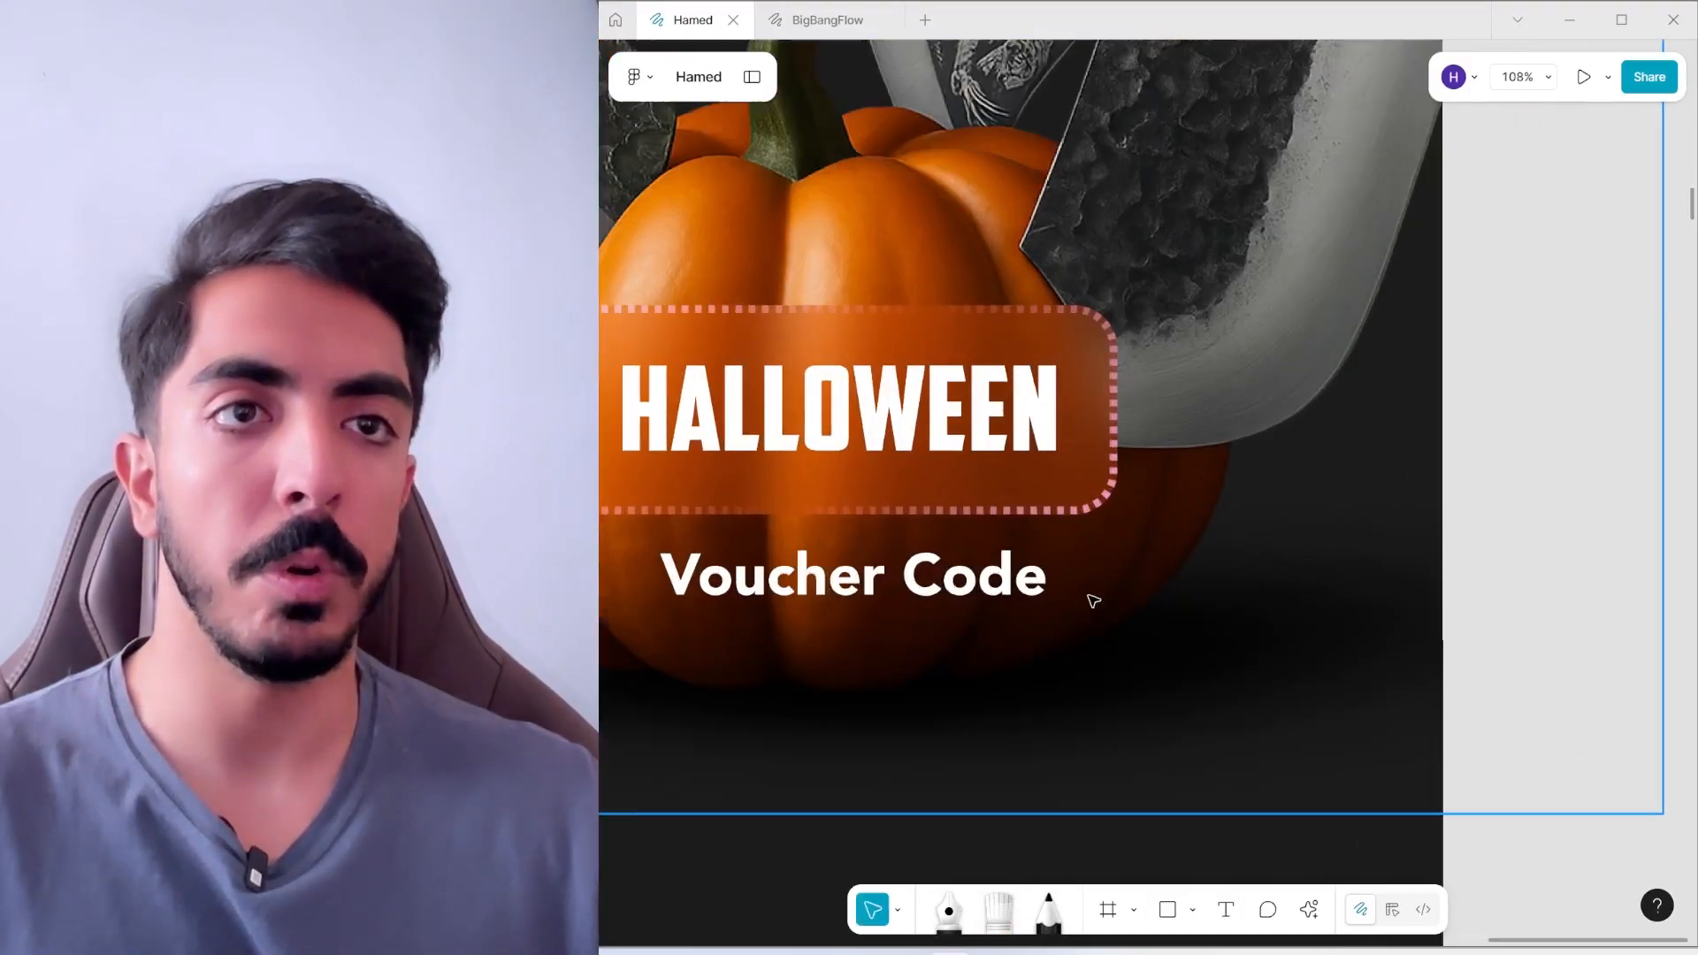
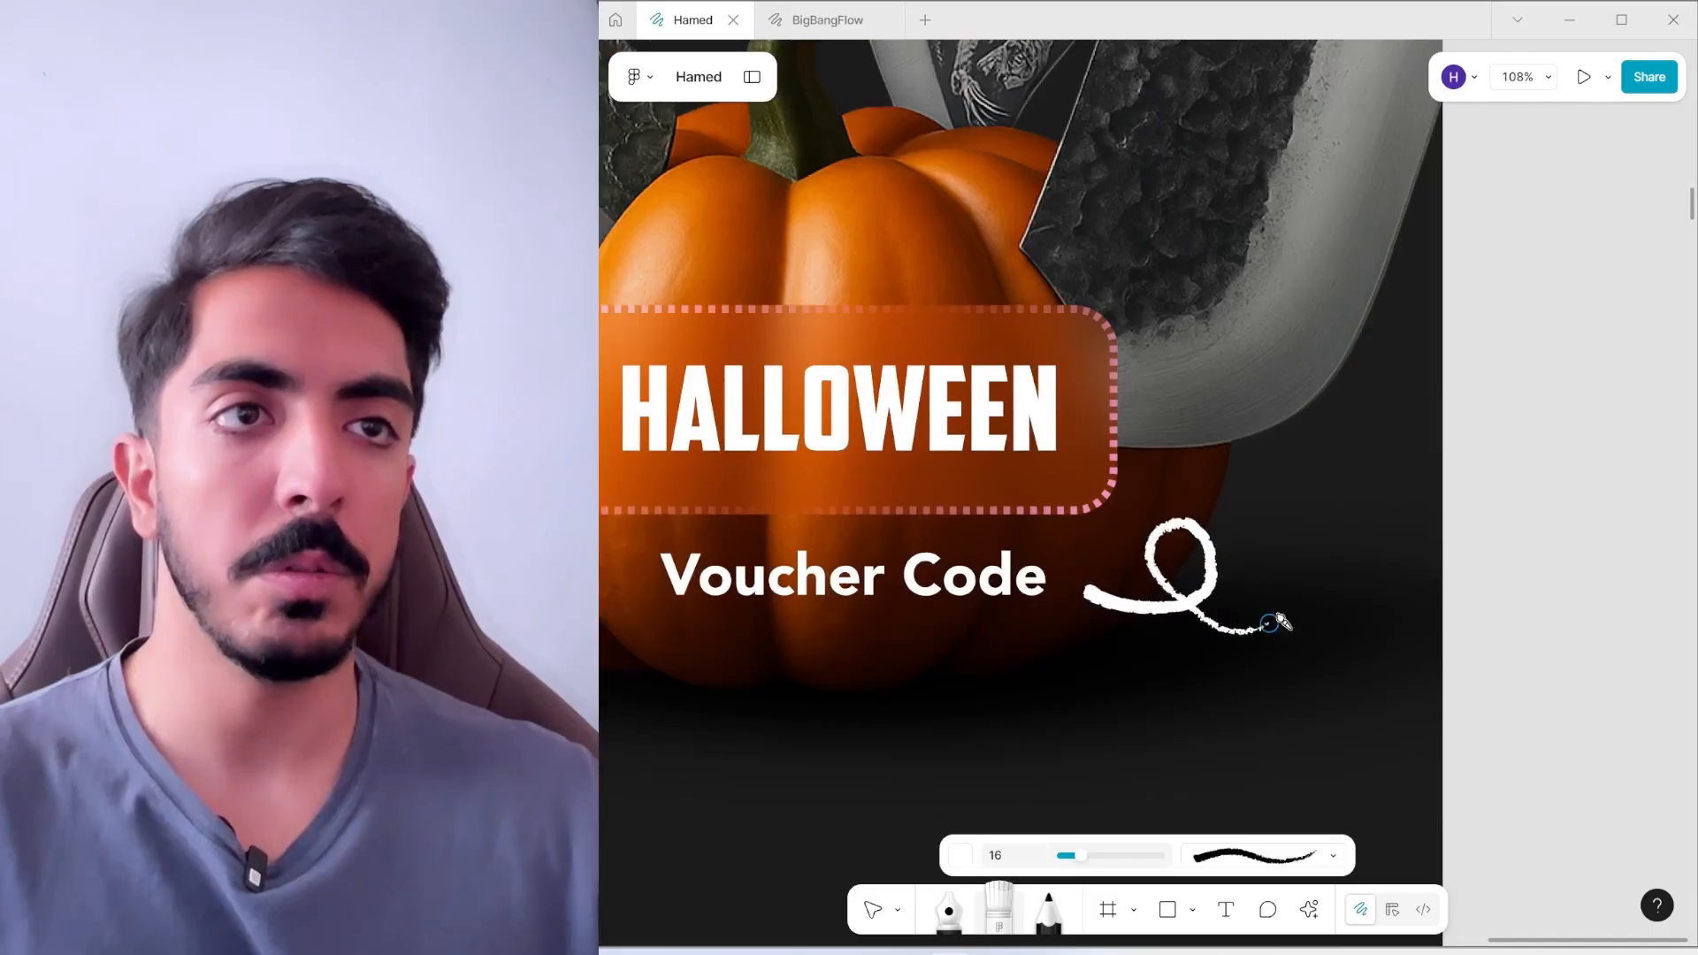
pyautogui.moveTo(1128, 435); pyautogui.dragTo(1189, 478)
# Extend the email frame downward to add more empty space below the pumpkin section
pyautogui.scroll(-7, 1141, 479)
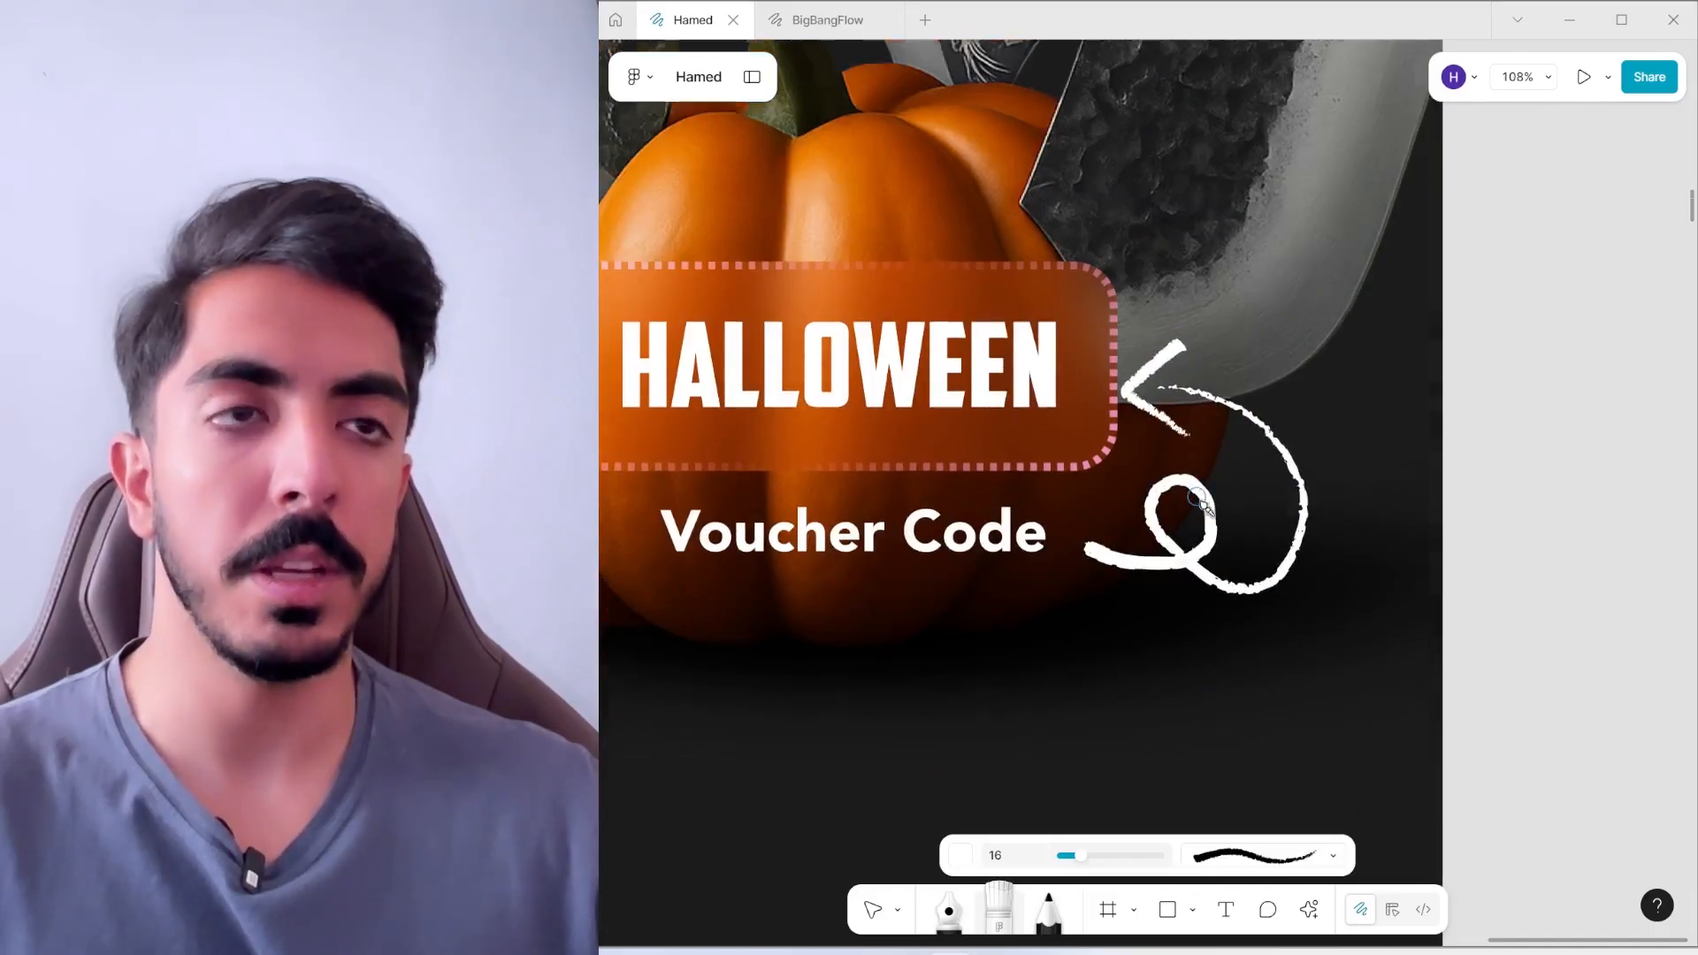
pyautogui.press('v')
pyautogui.click(1112, 619)
pyautogui.moveTo(1104, 684); pyautogui.dragTo(1095, 903)
pyautogui.click(1296, 435)
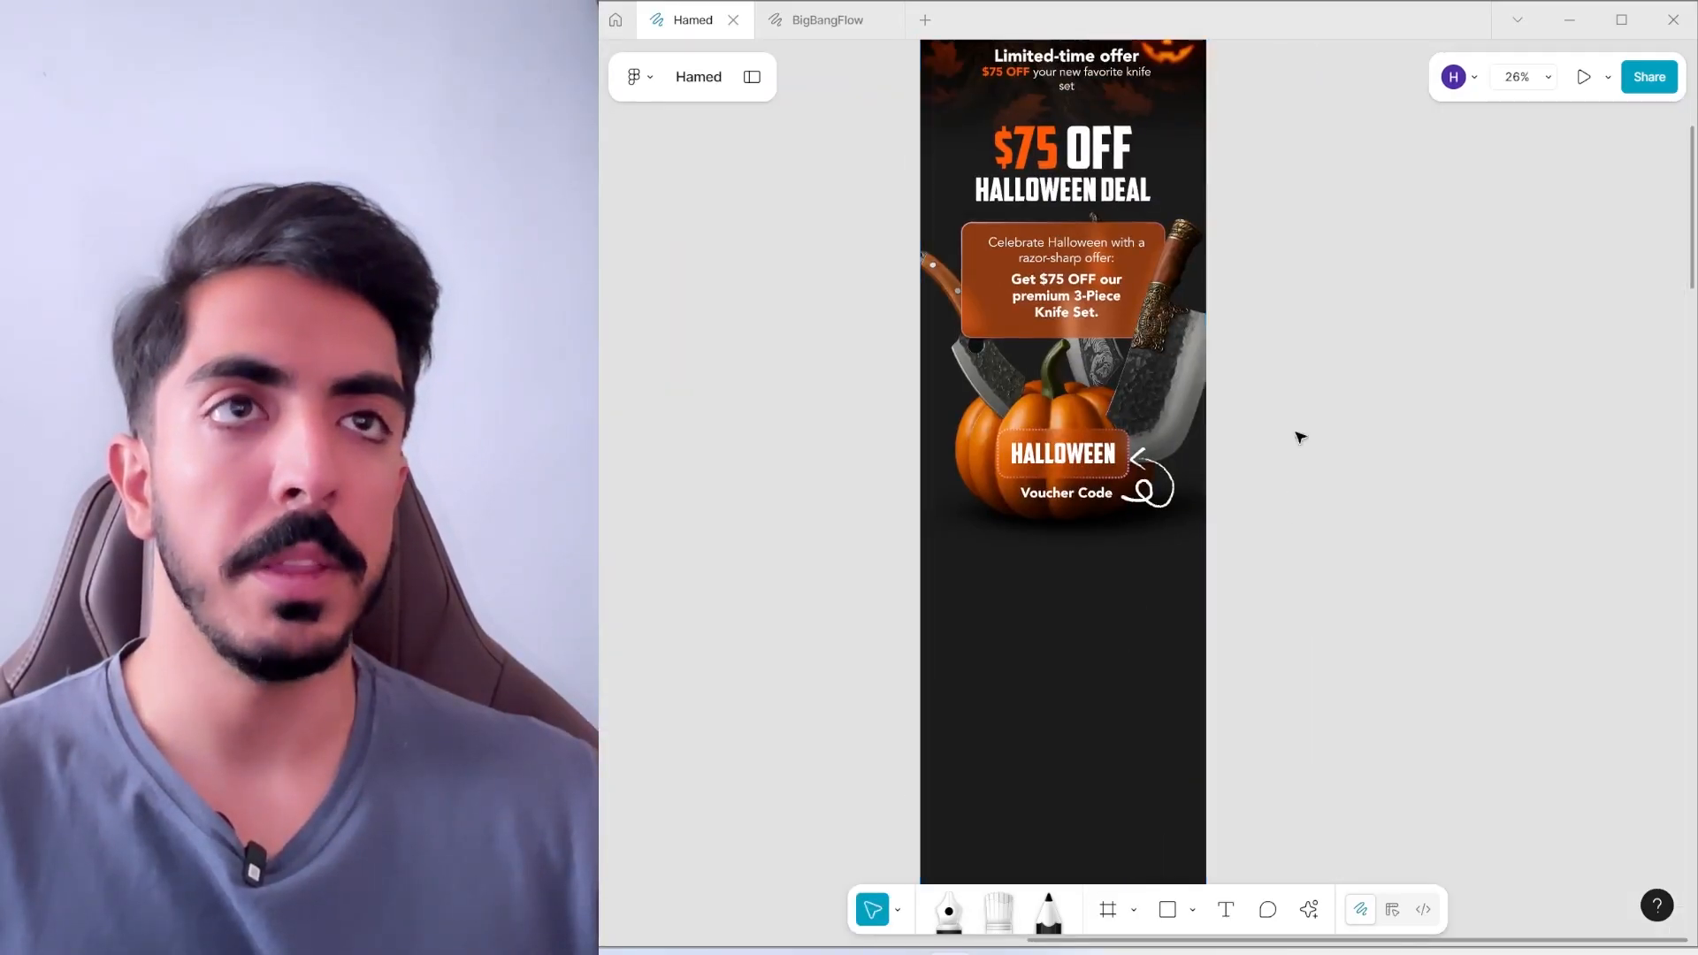
# Enlarge the ghost background image to about 1364 px square and position it behind the $75 OFF Halloween Deal section
pyautogui.scroll(6, 1298, 425)
pyautogui.moveTo(1305, 331); pyautogui.dragTo(1305, 694)
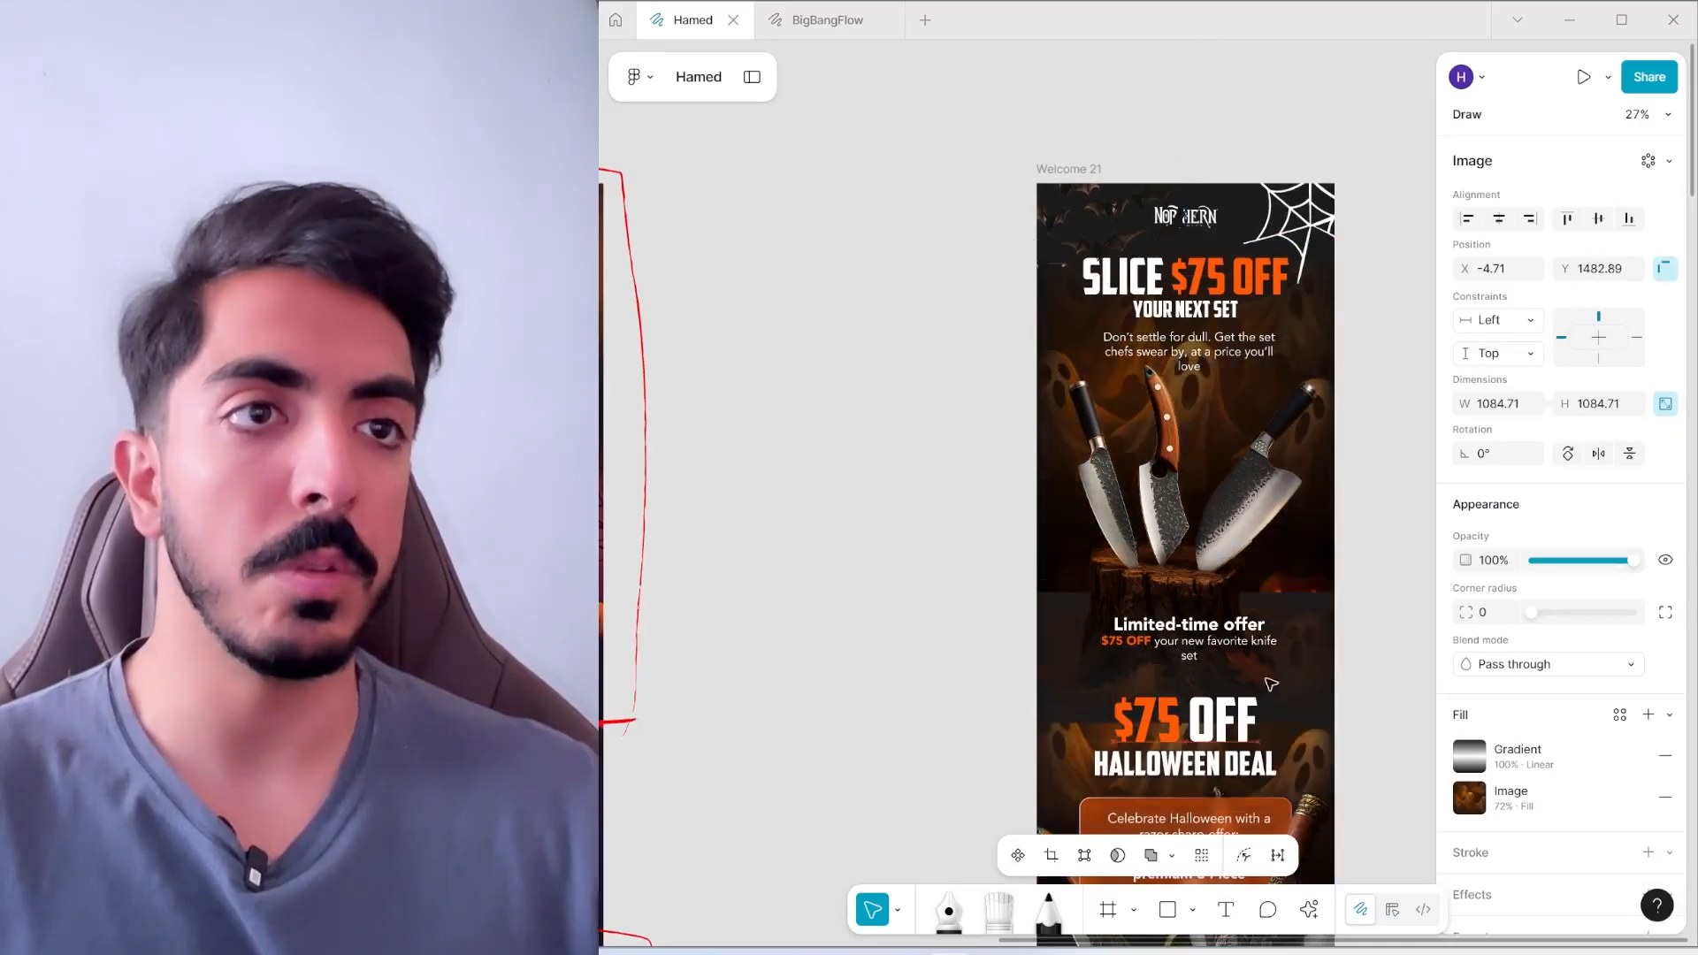
pyautogui.scroll(-4, 1296, 531)
pyautogui.scroll(2, 1258, 444)
pyautogui.moveTo(1281, 349); pyautogui.dragTo(1283, 591)
pyautogui.moveTo(1161, 368); pyautogui.dragTo(1159, 251)
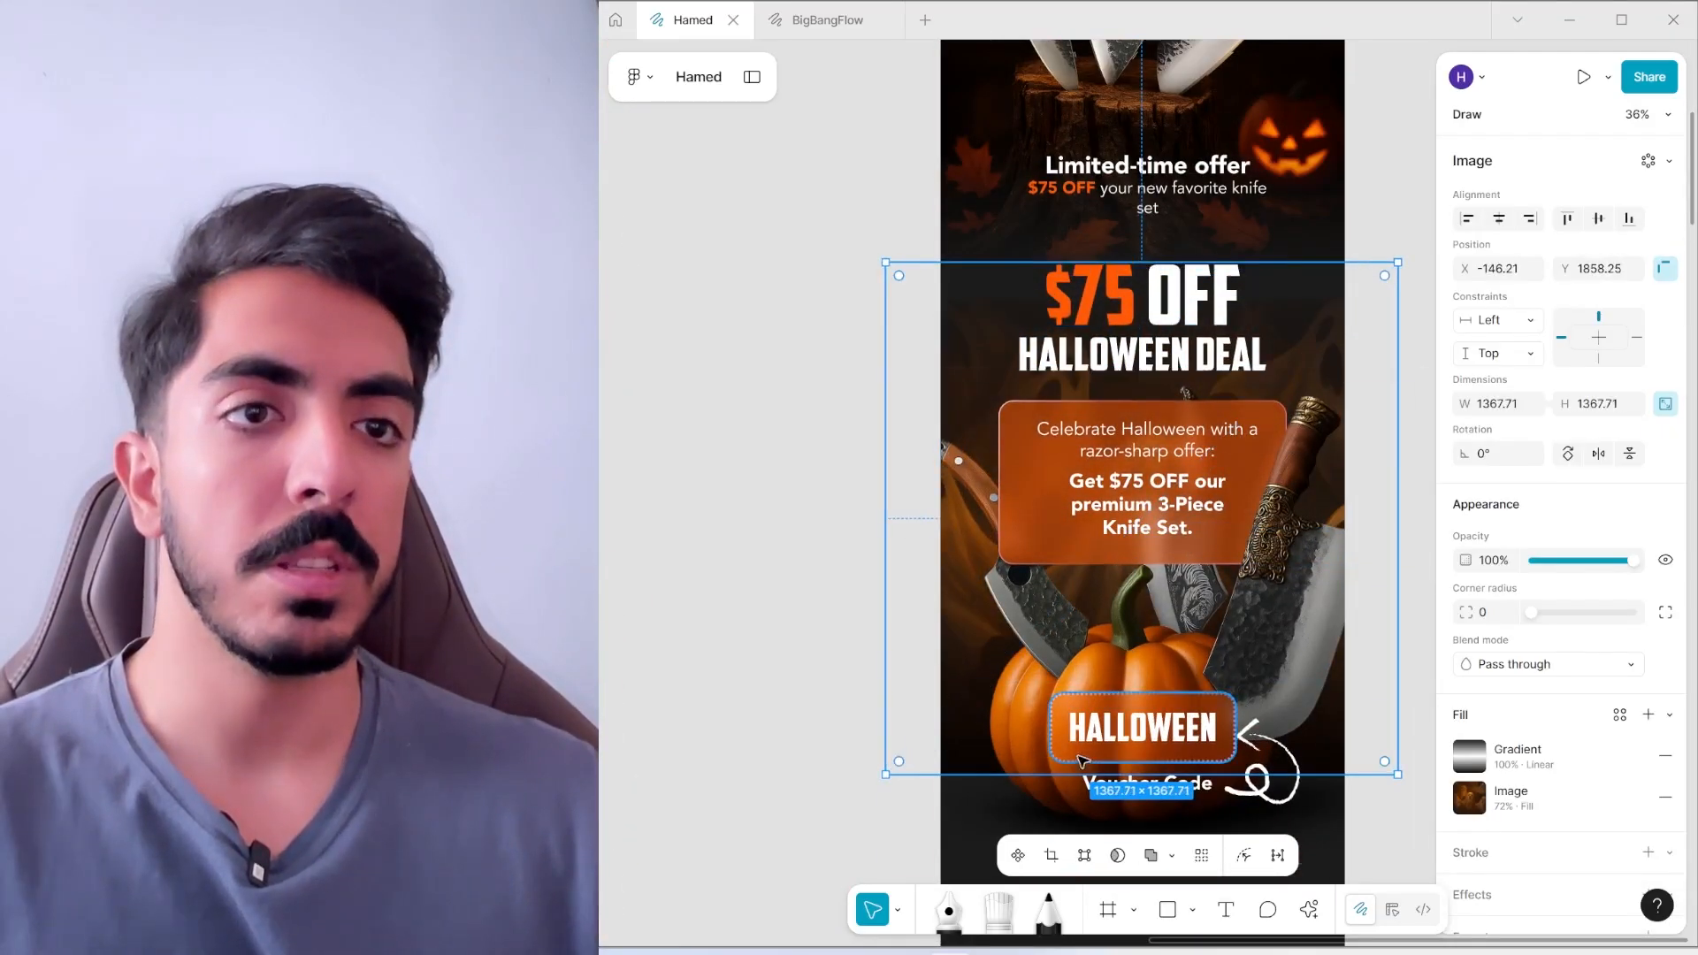
pyautogui.scroll(-2, 1090, 543)
pyautogui.moveTo(1089, 543); pyautogui.dragTo(1102, 493)
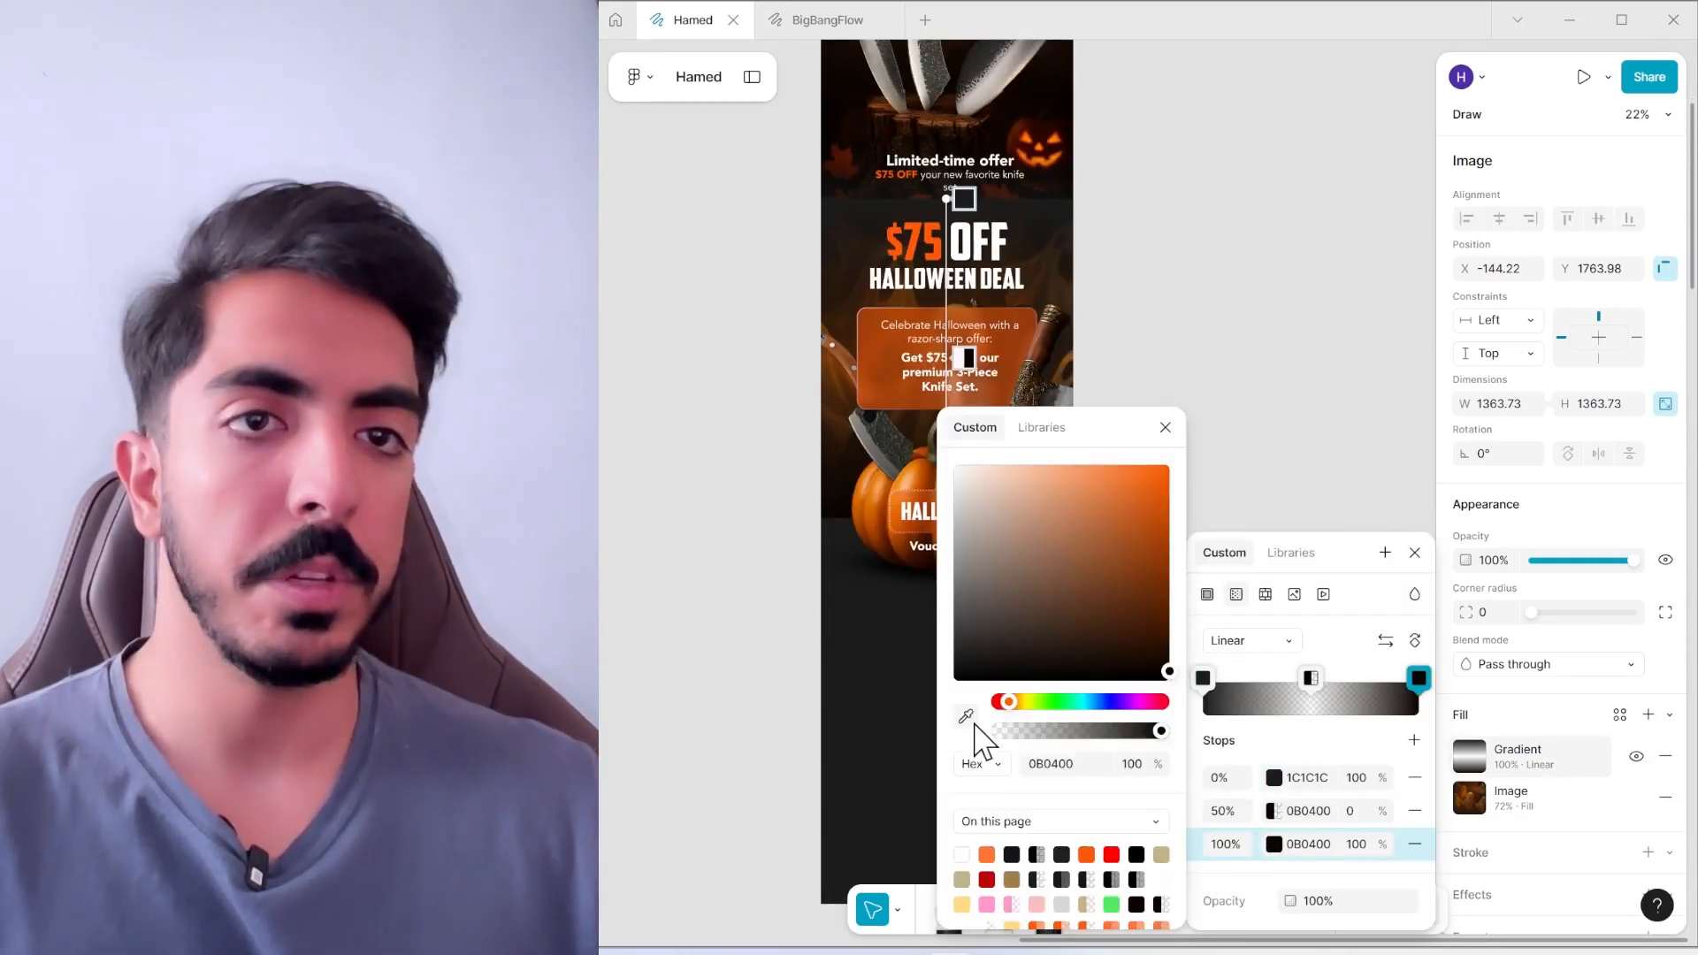
# Set the 100% gradient stop on the section's background image to 1C1C1C, sampled from the empty dark frame
pyautogui.click(969, 719)
pyautogui.click(893, 650)
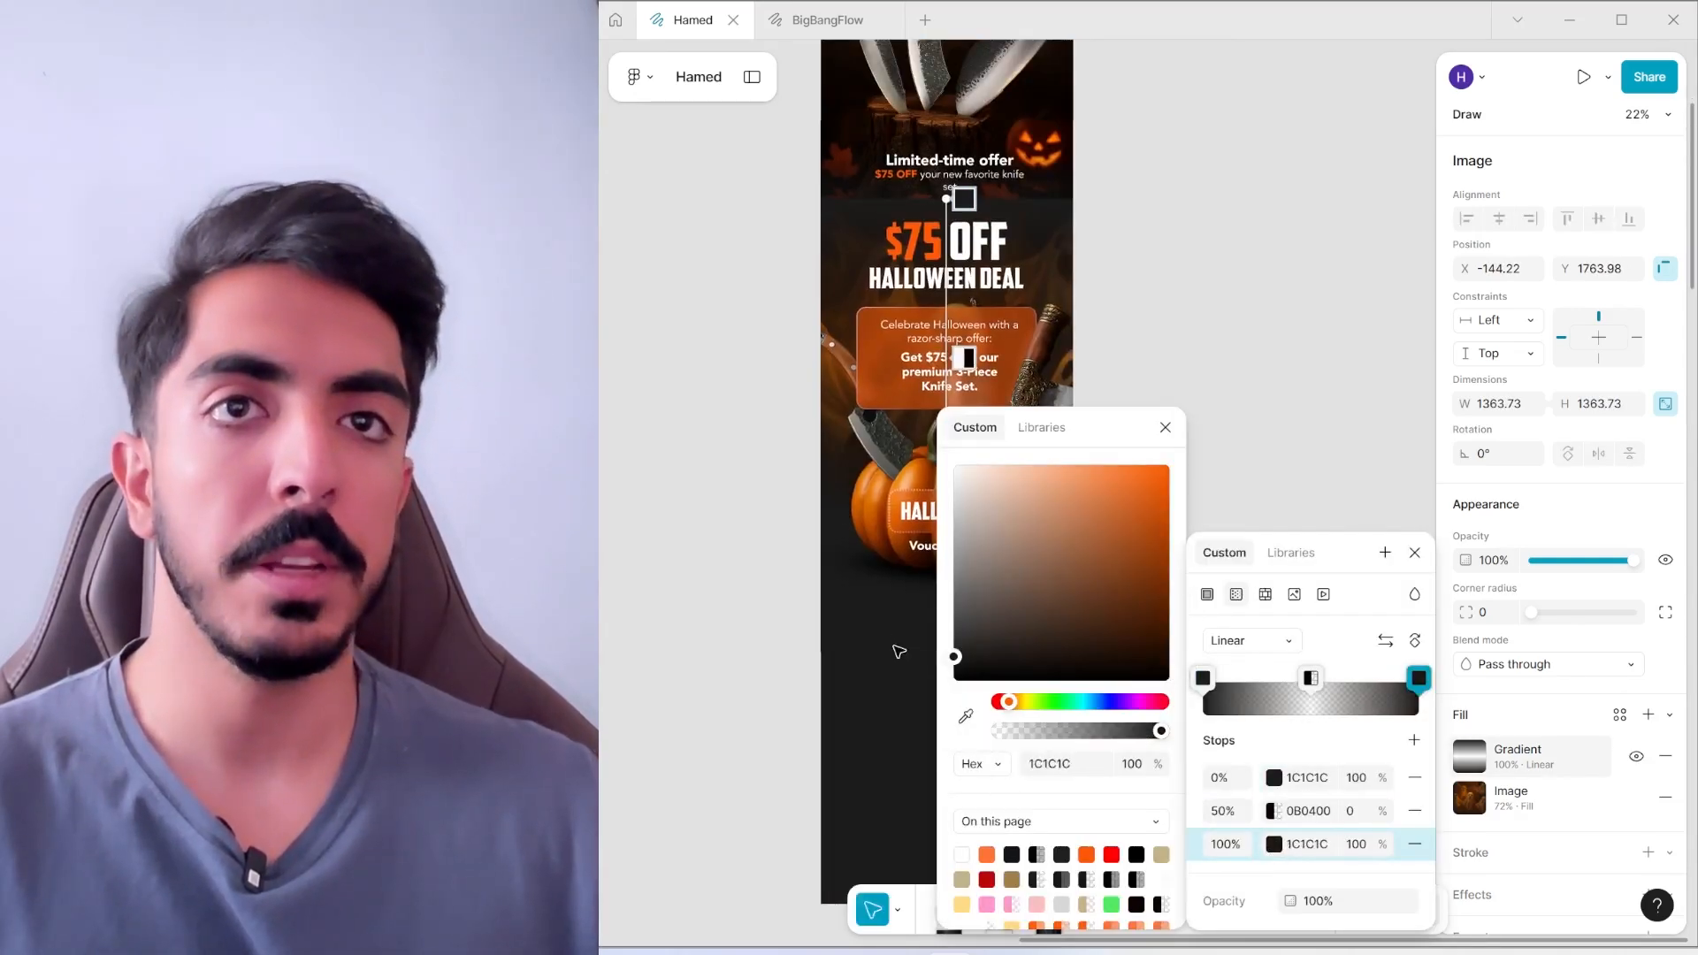
pyautogui.click(1228, 290)
pyautogui.click(1231, 292)
pyautogui.moveTo(1238, 297); pyautogui.dragTo(1282, 413)
pyautogui.scroll(-2, 1281, 413)
pyautogui.scroll(2, 1269, 429)
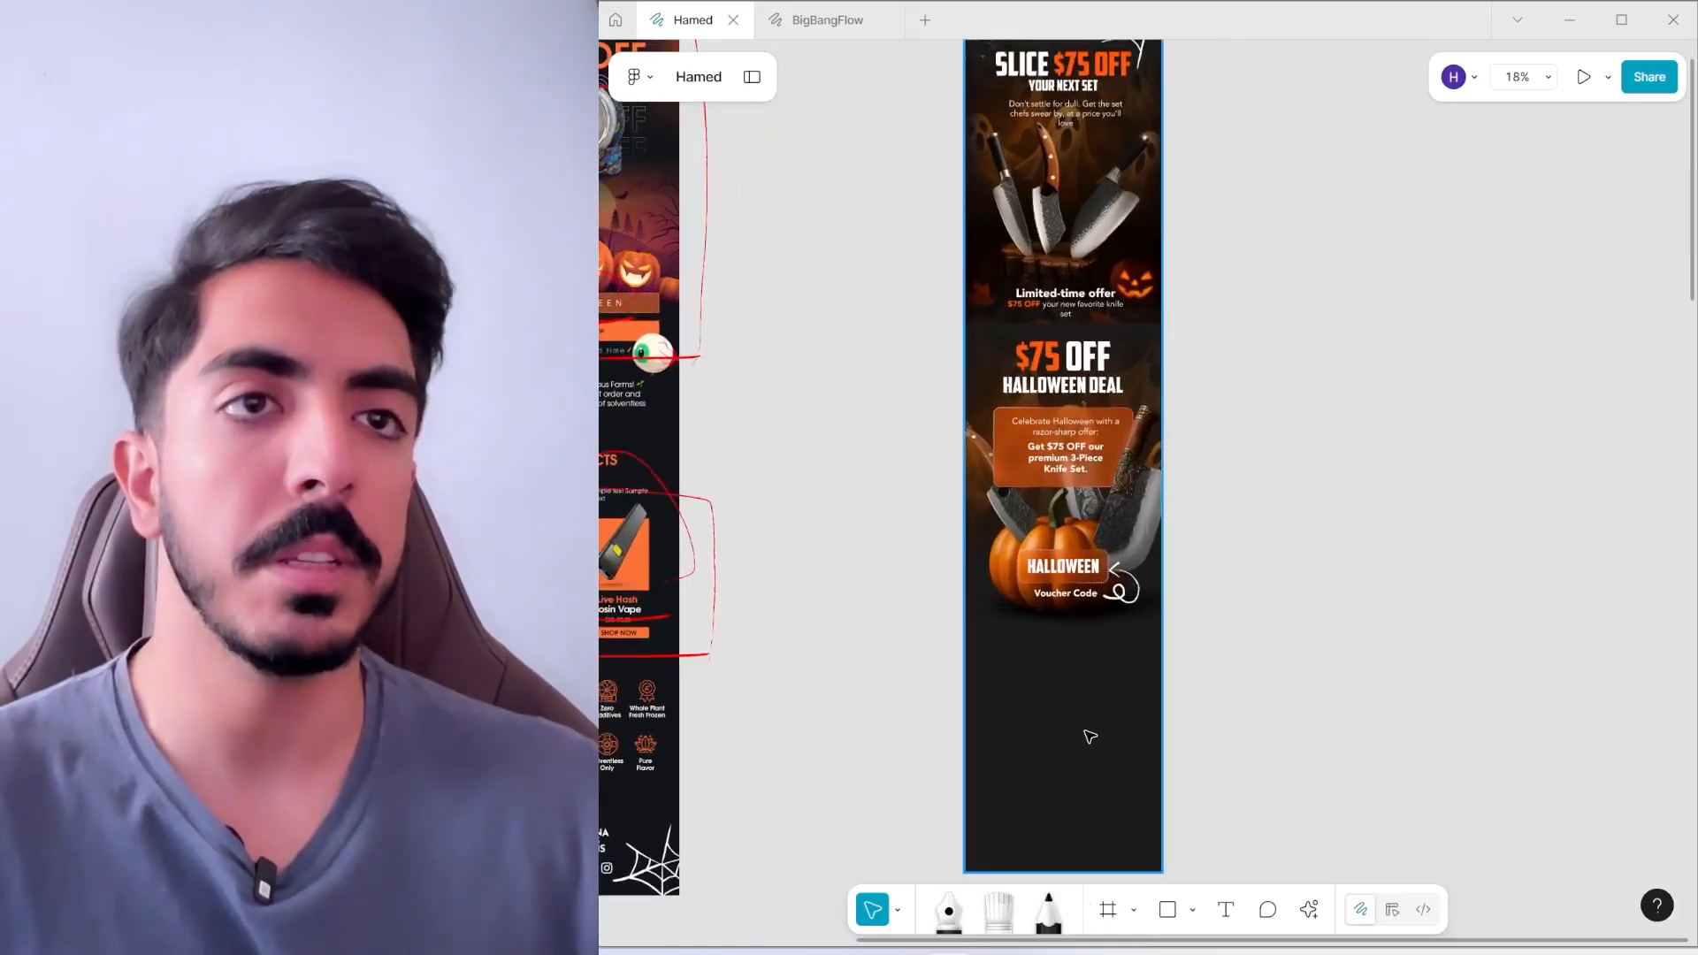
# Move all elements of the $75 OFF Halloween Deal section down, opening space below the "Limited-time offer" text
pyautogui.click(1090, 737)
pyautogui.moveTo(1156, 732); pyautogui.dragTo(1181, 627)
pyautogui.moveTo(1125, 767); pyautogui.dragTo(1129, 800)
pyautogui.click(1092, 566)
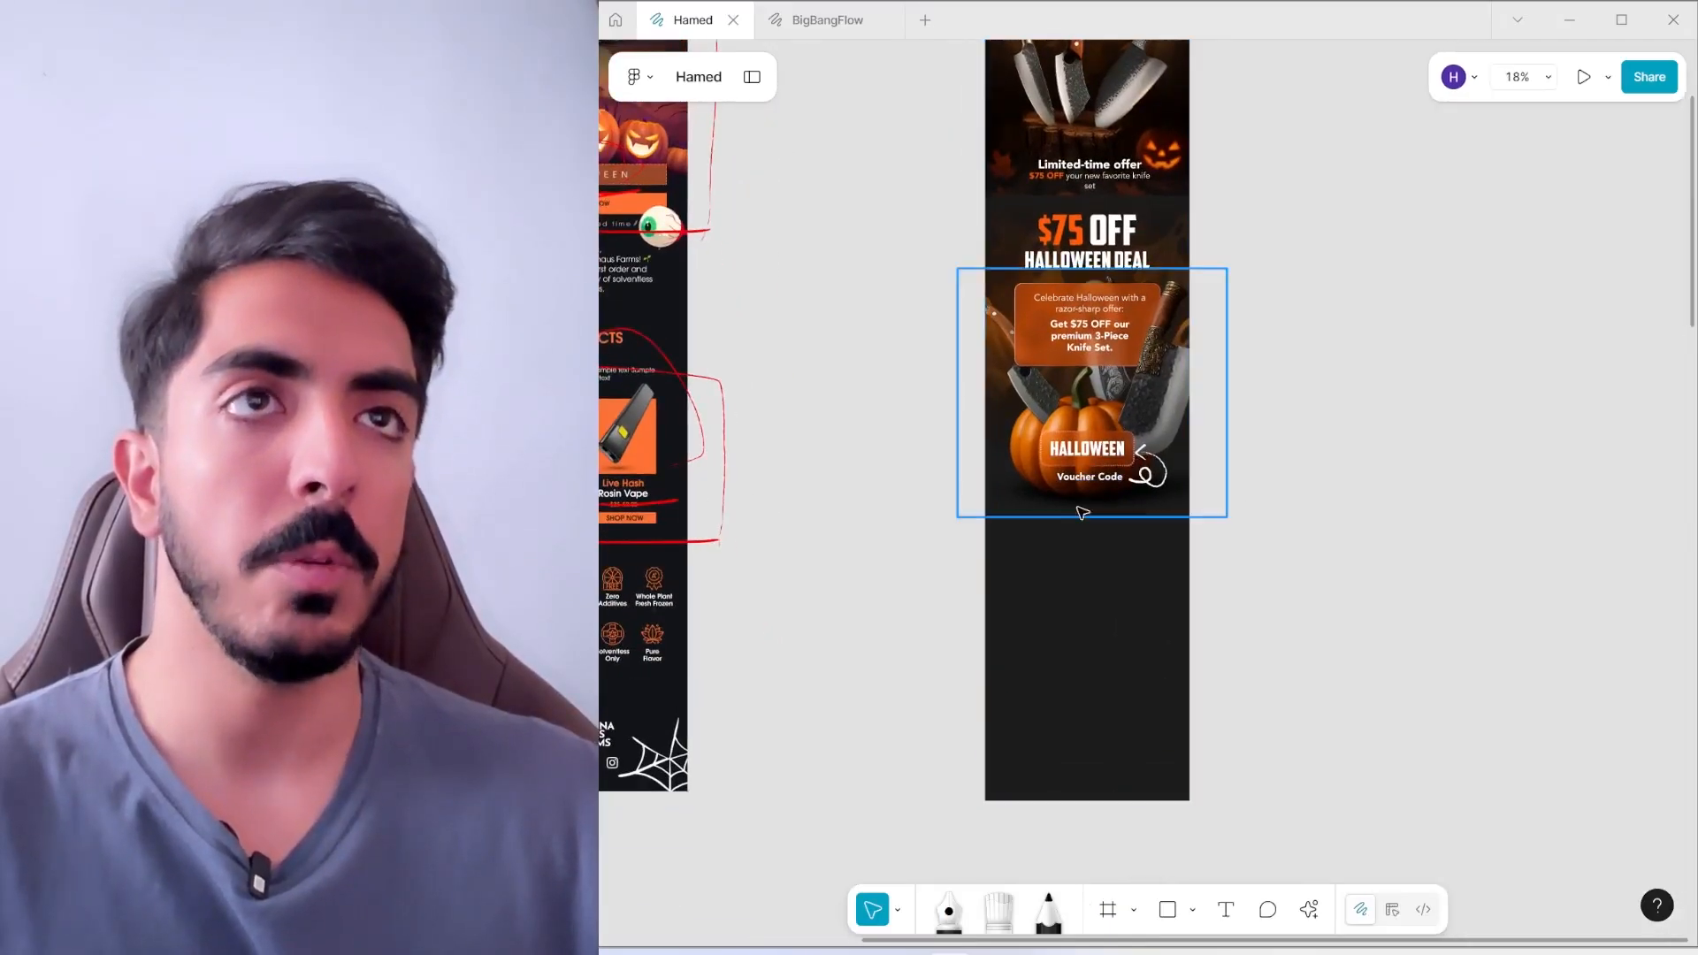
pyautogui.moveTo(1081, 512); pyautogui.dragTo(1074, 563)
pyautogui.scroll(3, 1148, 267)
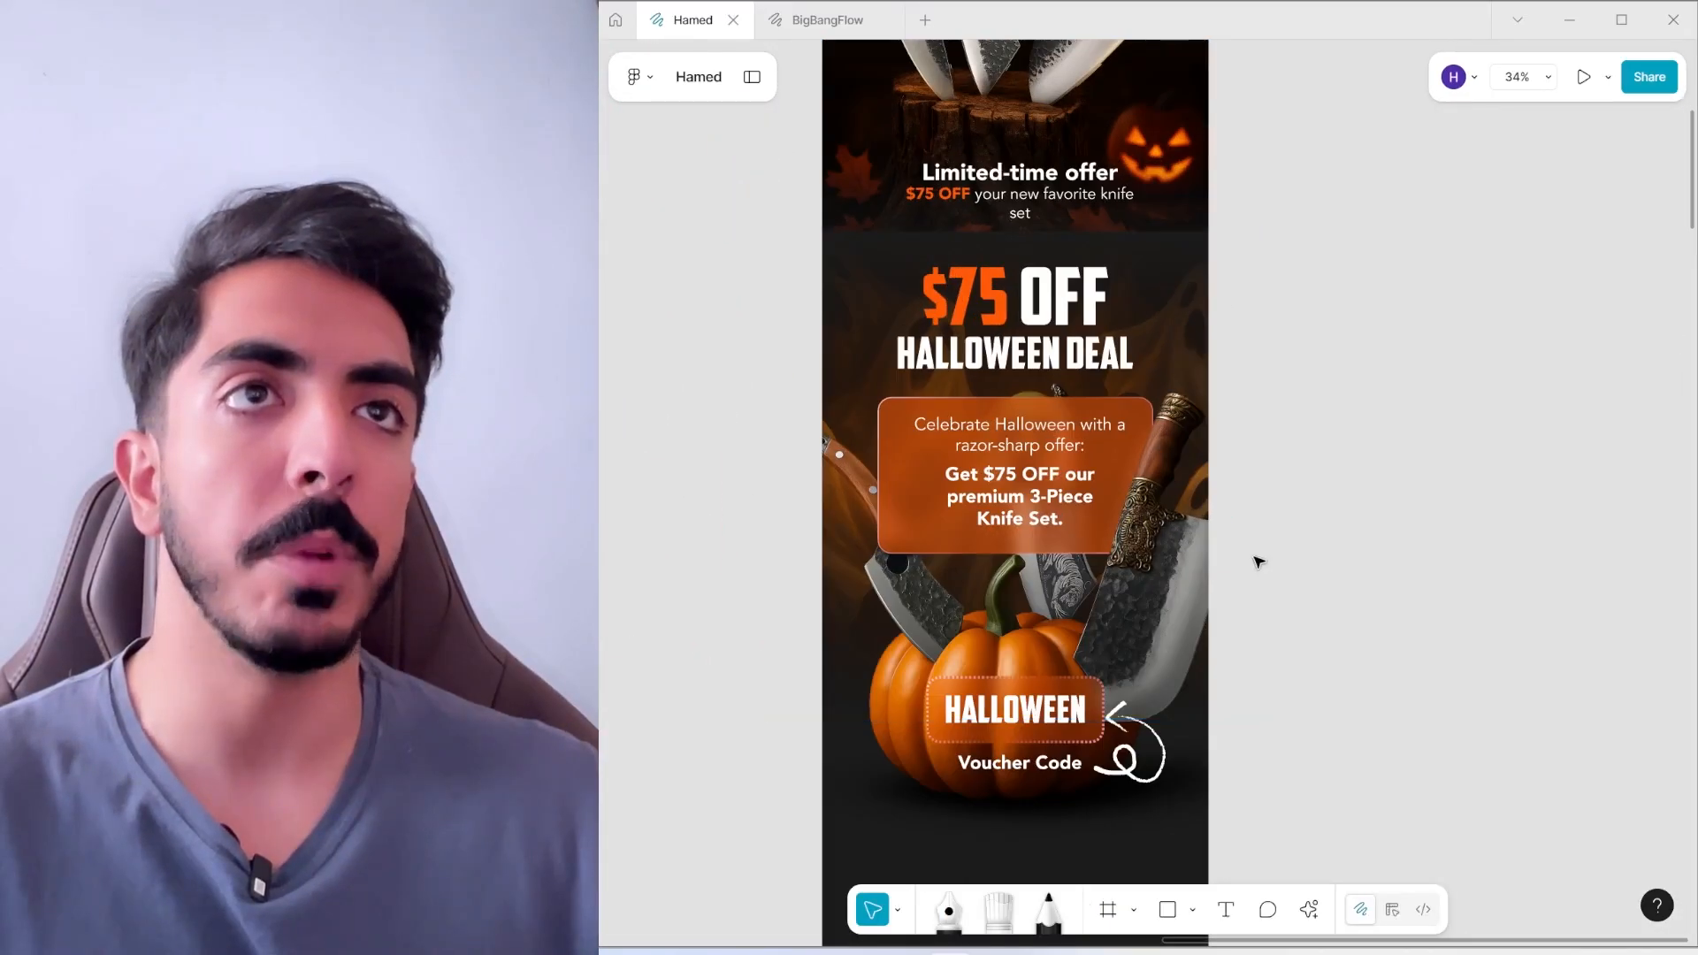
pyautogui.moveTo(1116, 632); pyautogui.dragTo(1117, 611)
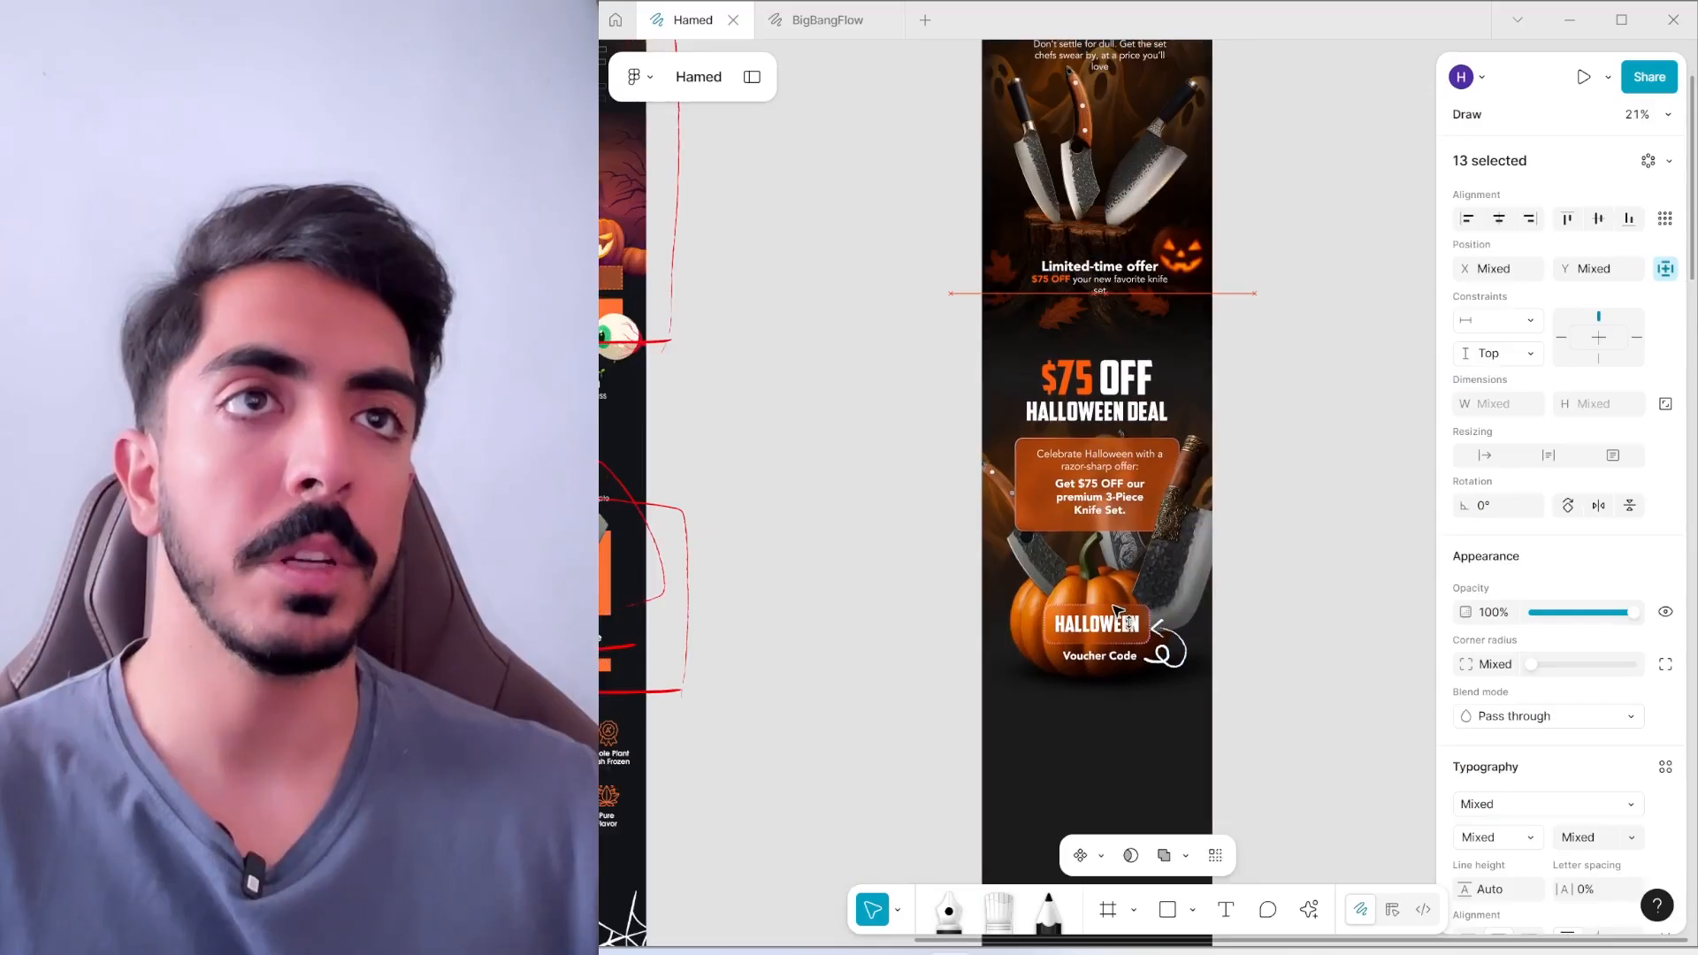
pyautogui.press('Escape')
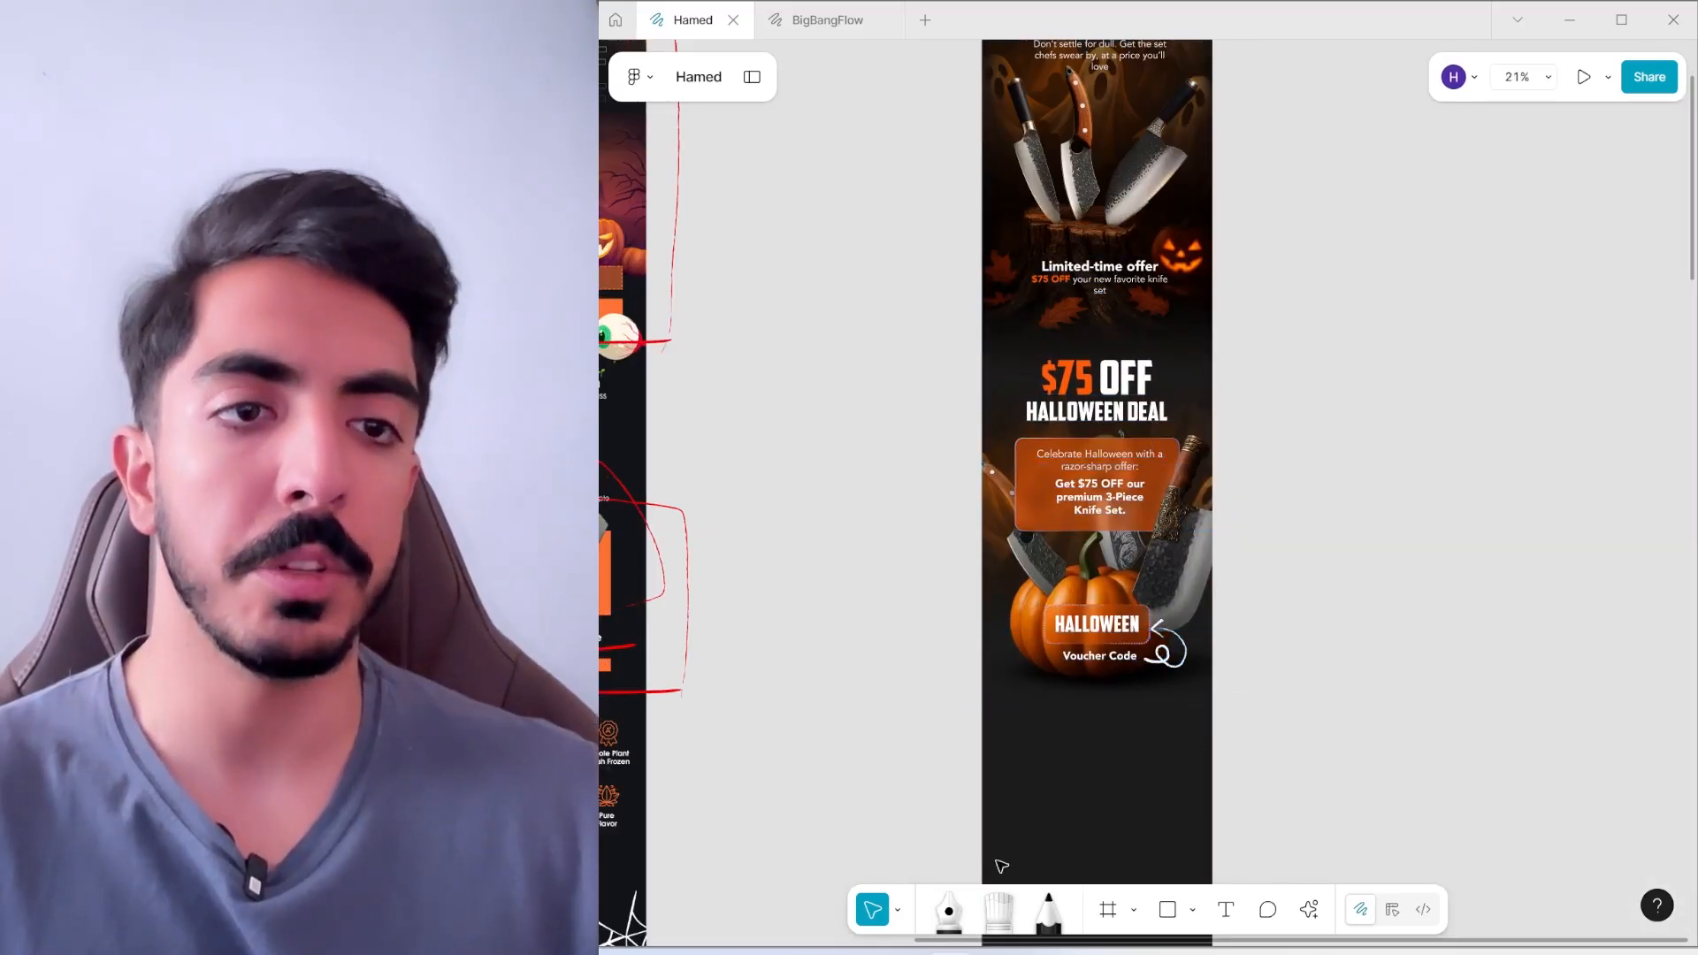
# Draw a white FFFFFF rectangle about 663 × 175 px, centered below the "Voucher Code" text
pyautogui.moveTo(1095, 753); pyautogui.dragTo(1169, 758)
pyautogui.click(1469, 756)
pyautogui.moveTo(1362, 629); pyautogui.dragTo(1190, 442)
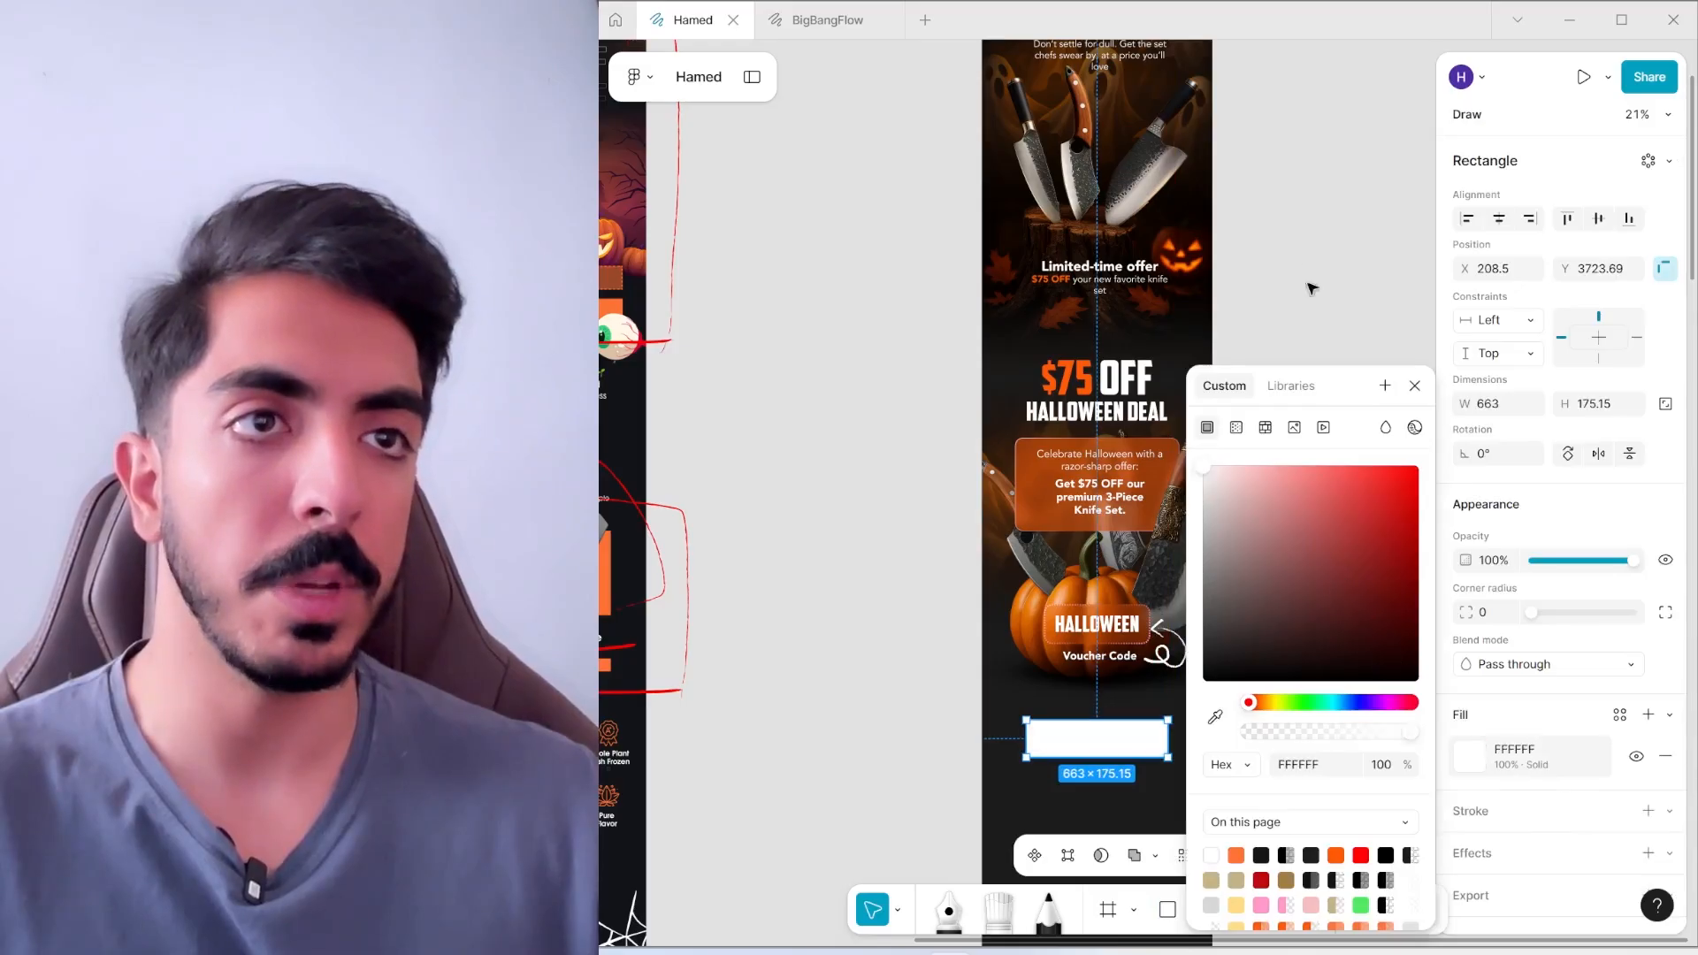
pyautogui.click(1289, 324)
# Duplicate the "Voucher Code" text onto the white rectangle and set the copy's fill to black 000000
pyautogui.scroll(4, 1096, 717)
pyautogui.click(1097, 579)
pyautogui.moveTo(1095, 578); pyautogui.dragTo(1099, 745)
pyautogui.scroll(-3, 1542, 775)
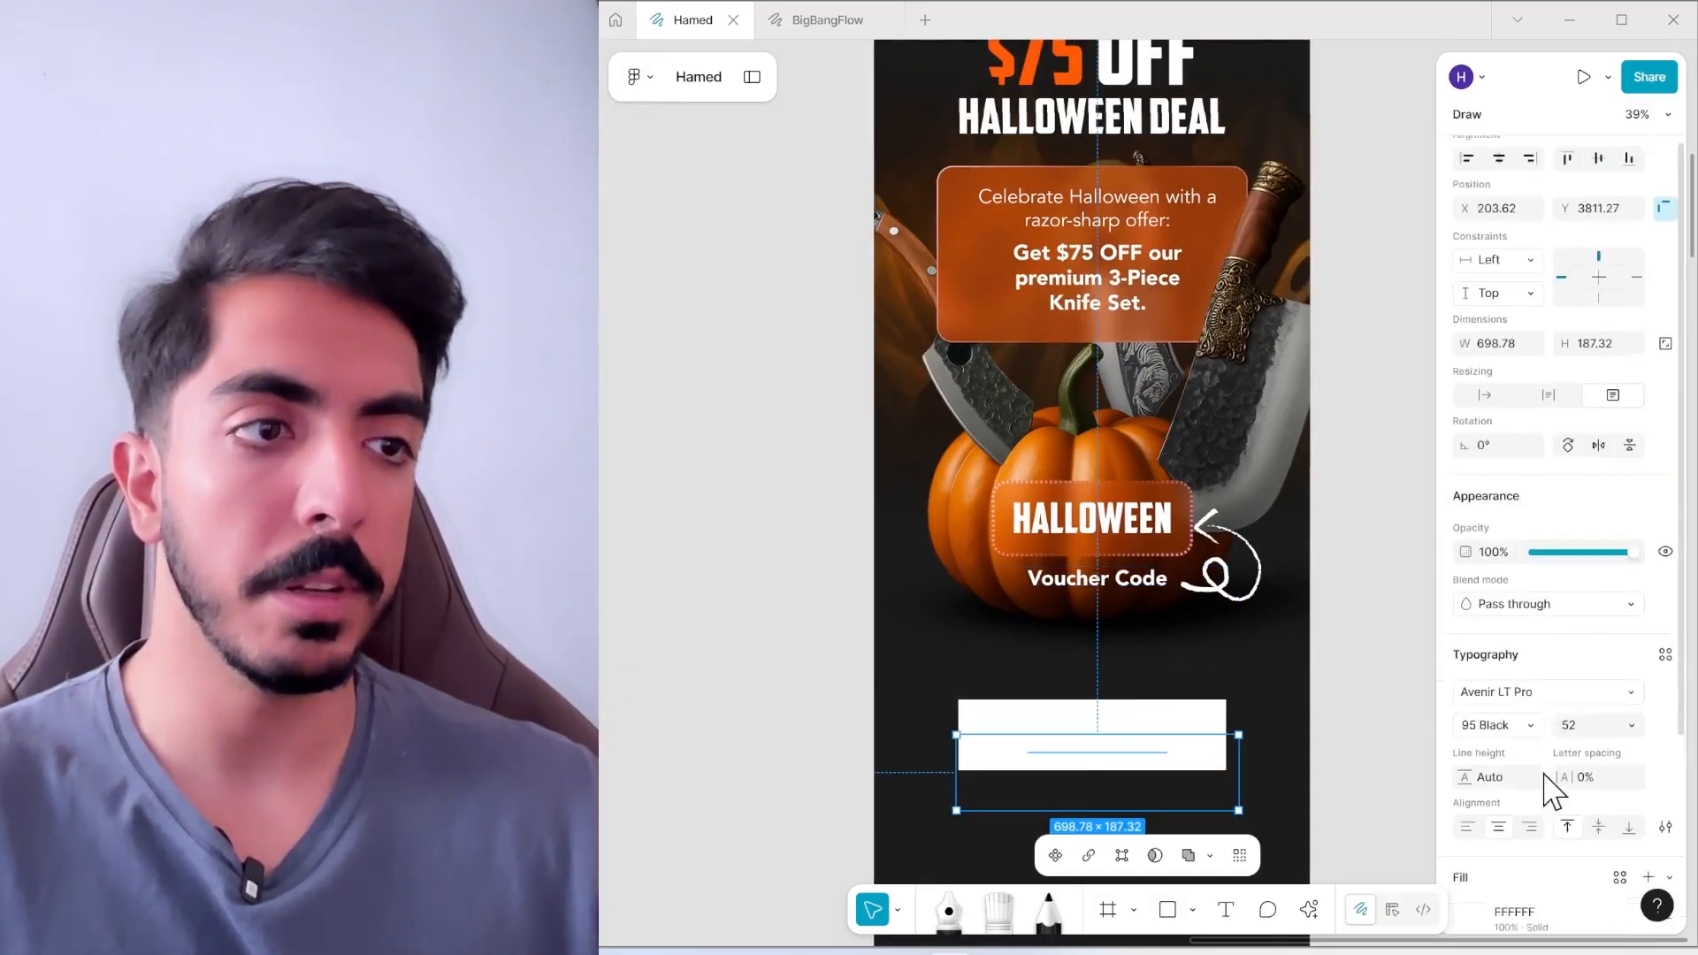
pyautogui.click(1468, 722)
pyautogui.moveTo(1300, 616); pyautogui.dragTo(1082, 733)
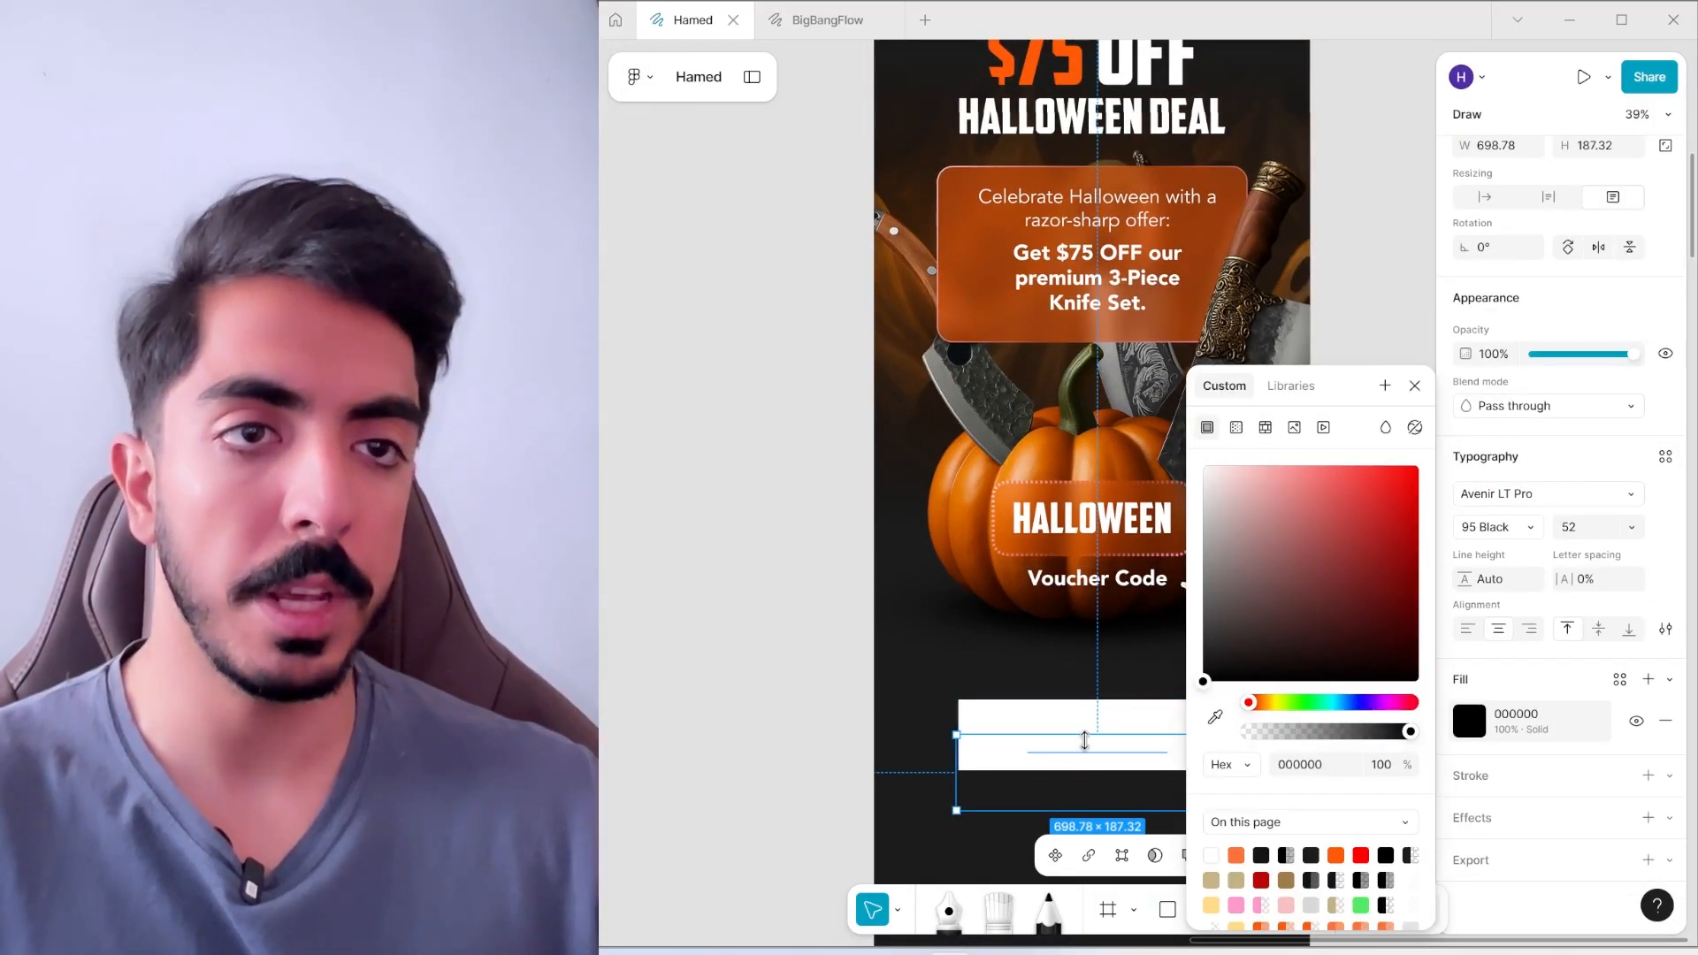
# Replace the text on the white rectangle with "SHOP NOW" and center it vertically on the button
pyautogui.scroll(3, 1088, 741)
pyautogui.doubleClick(1079, 747)
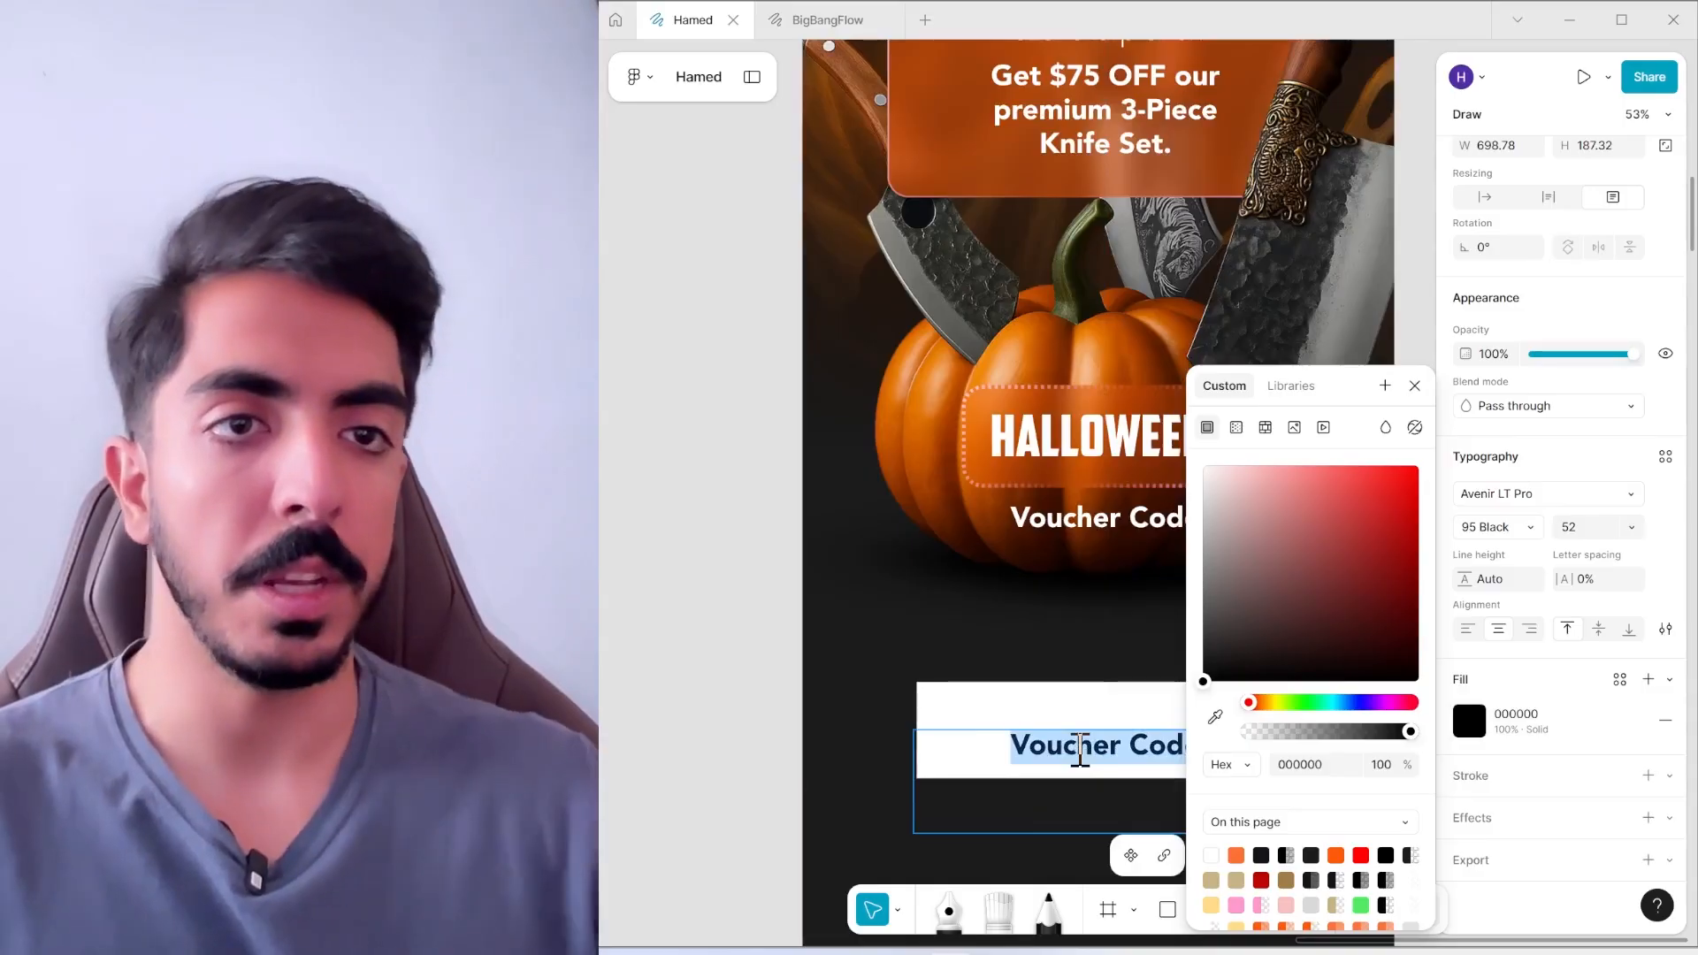
pyautogui.write('SHOP NOW')
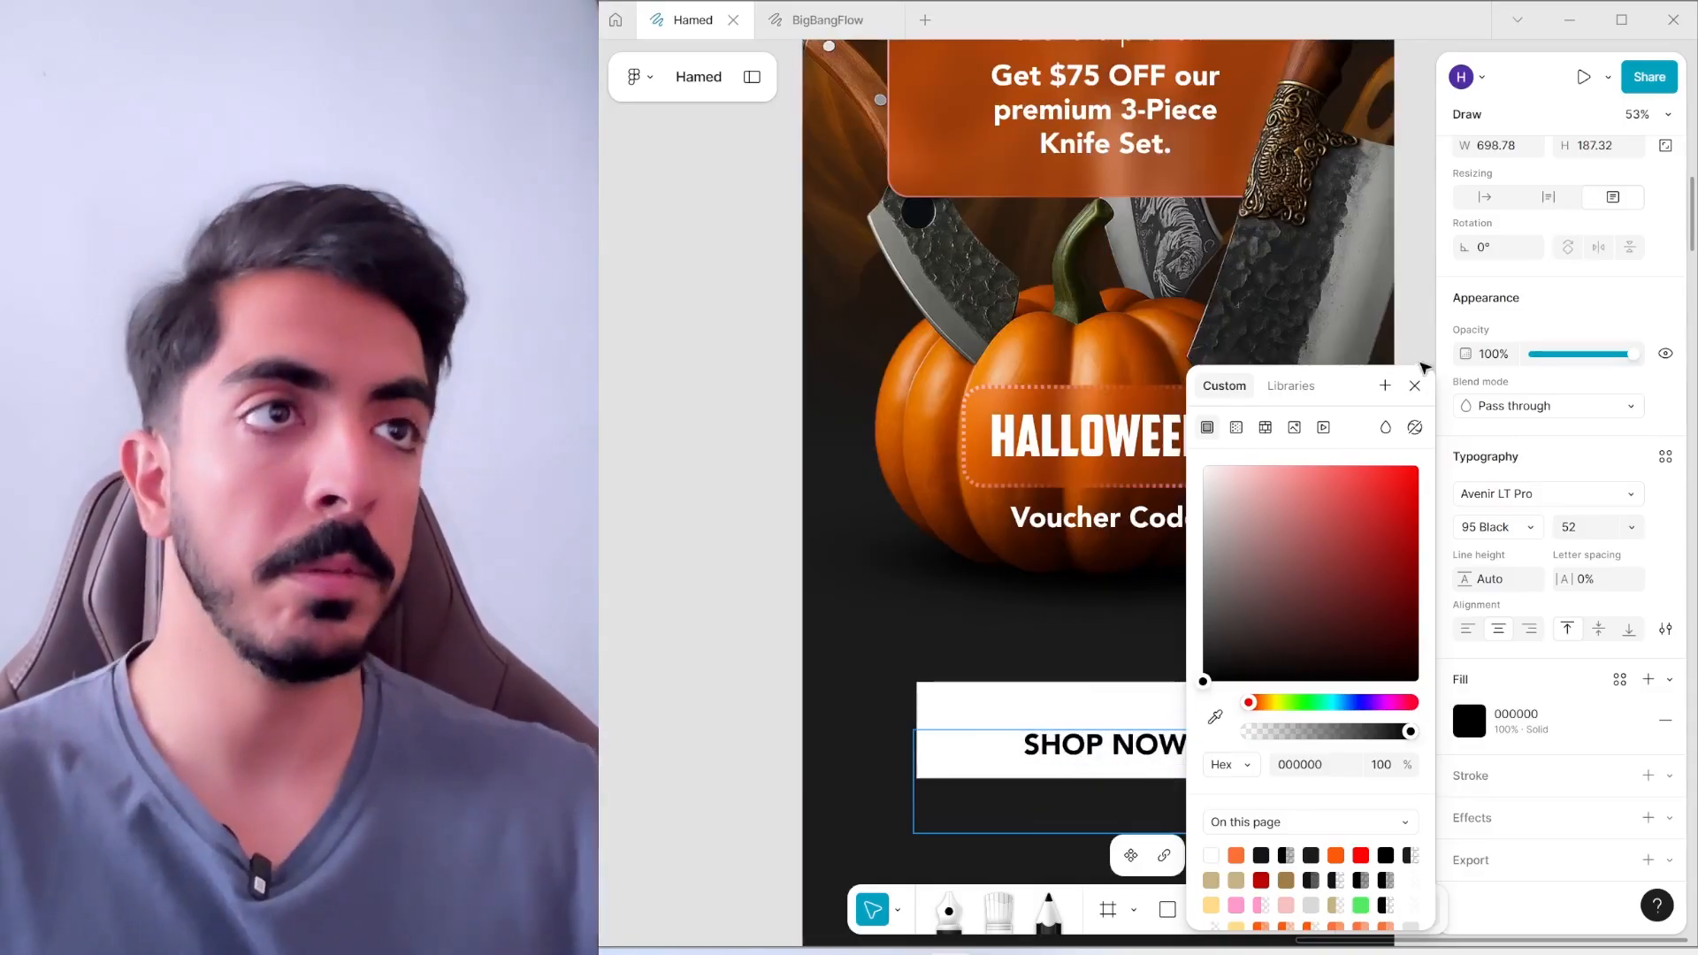
pyautogui.press('Escape')
pyautogui.scroll(-3, 1116, 598)
pyautogui.scroll(3, 962, 621)
pyautogui.moveTo(1031, 596); pyautogui.dragTo(1033, 577)
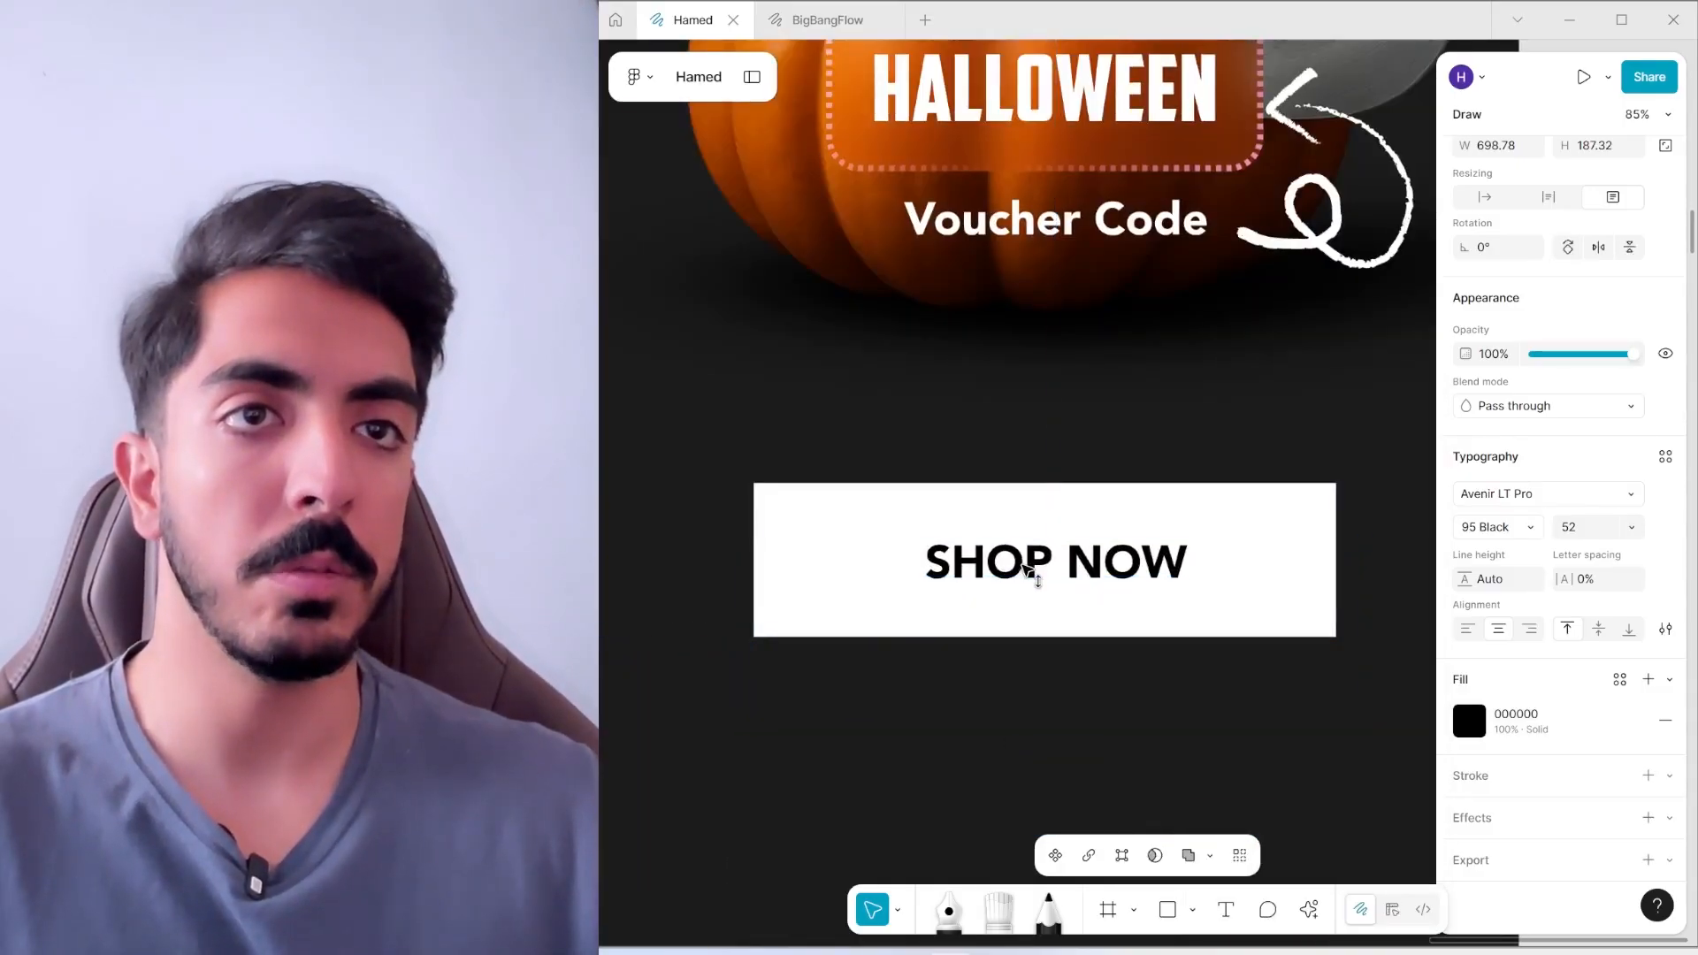
# Move the SHOP NOW button up beneath "Voucher Code" and place a copy of it below the "Limited-time offer" text
pyautogui.scroll(-4, 1069, 546)
pyautogui.moveTo(1095, 555); pyautogui.dragTo(1096, 493)
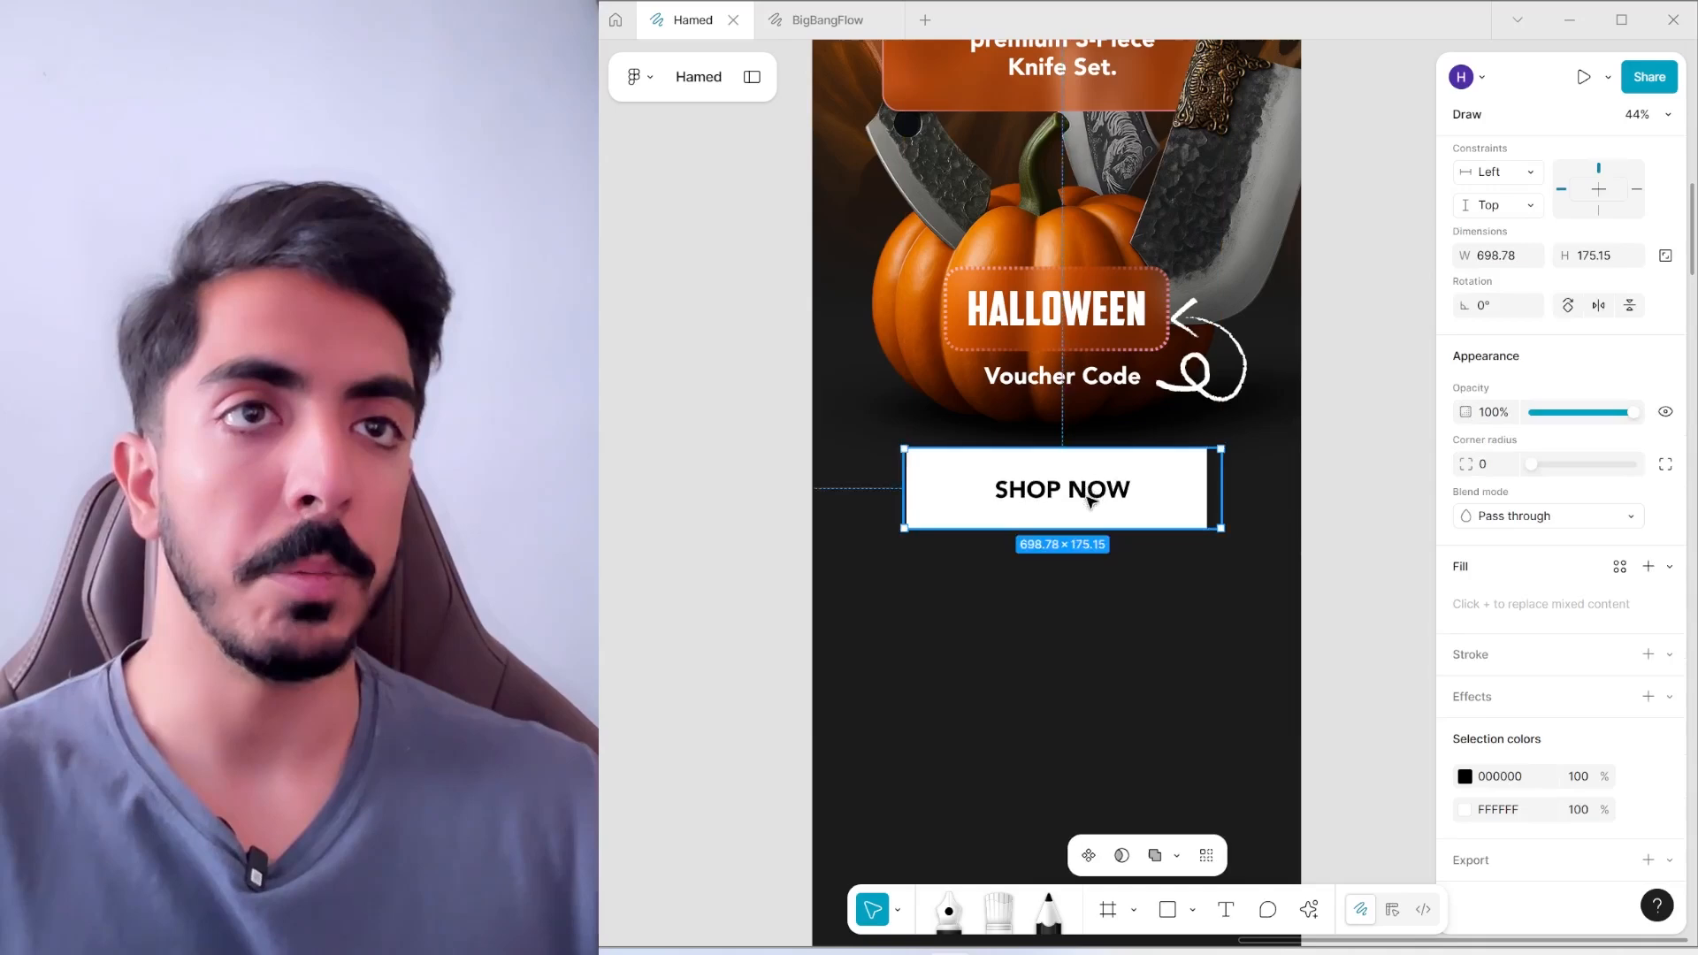
pyautogui.scroll(-5, 1099, 650)
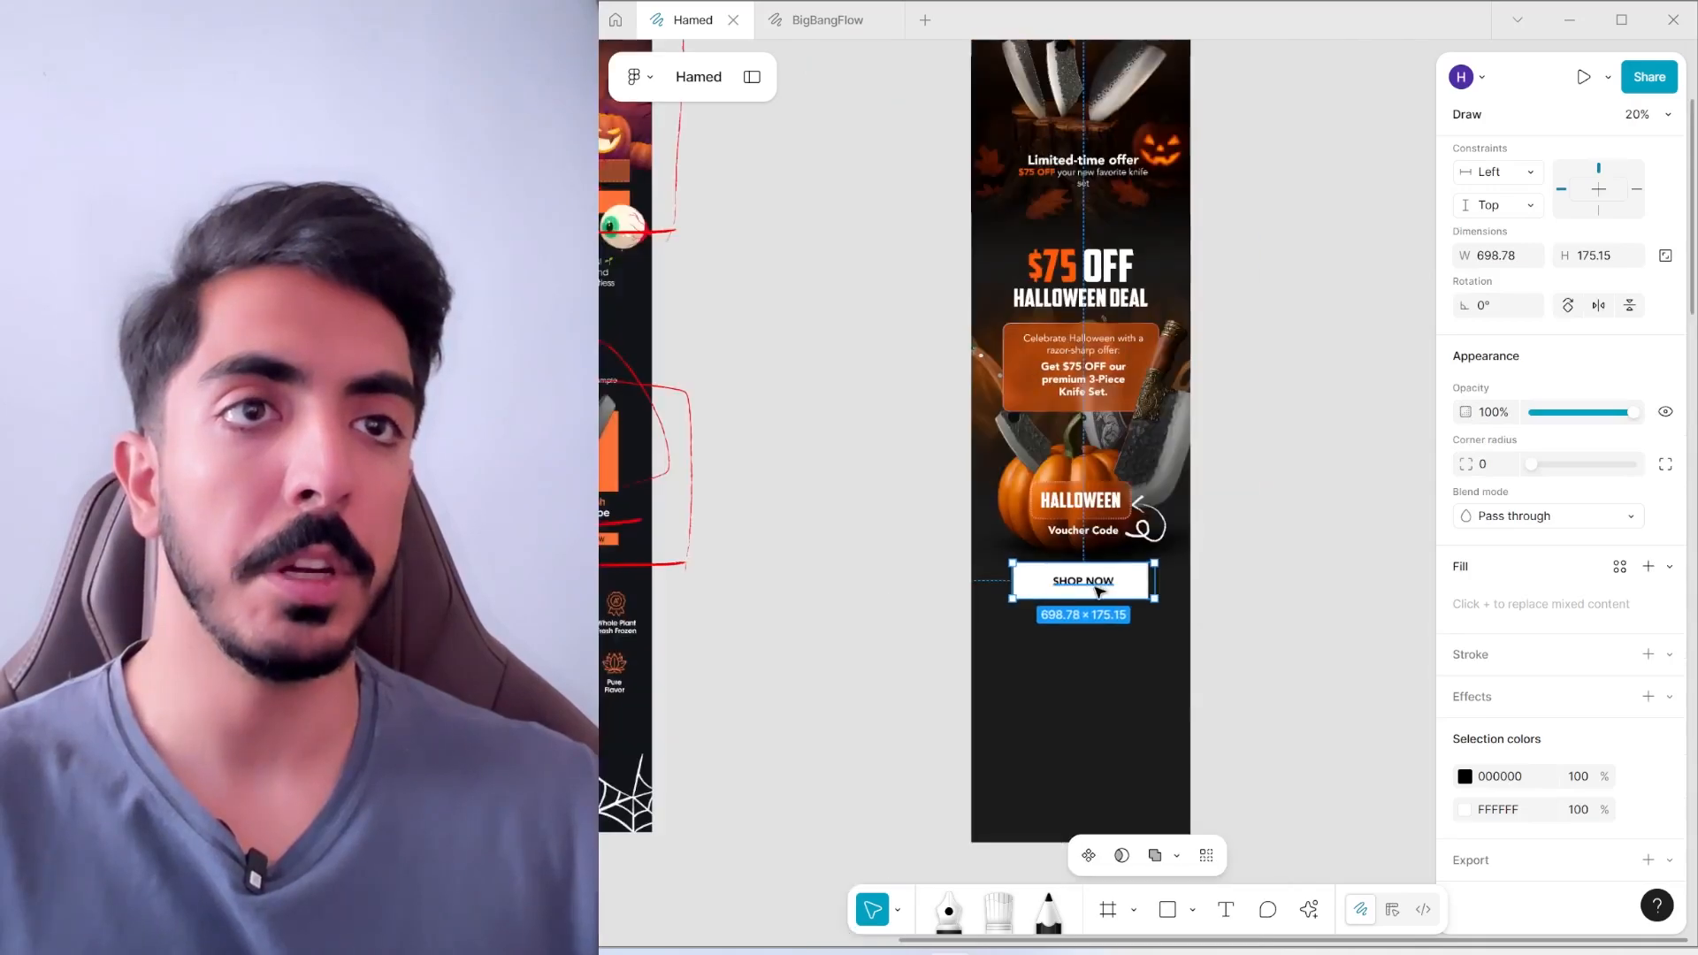
pyautogui.moveTo(1093, 592); pyautogui.dragTo(1094, 228)
pyautogui.moveTo(1237, 262); pyautogui.dragTo(851, 677)
pyautogui.moveTo(1120, 376); pyautogui.dragTo(1213, 397)
# Import the two ragnarthumbnail knife images and the two wooden board images from the Section 03 folder beside the email frame
pyautogui.scroll(5, 1137, 162)
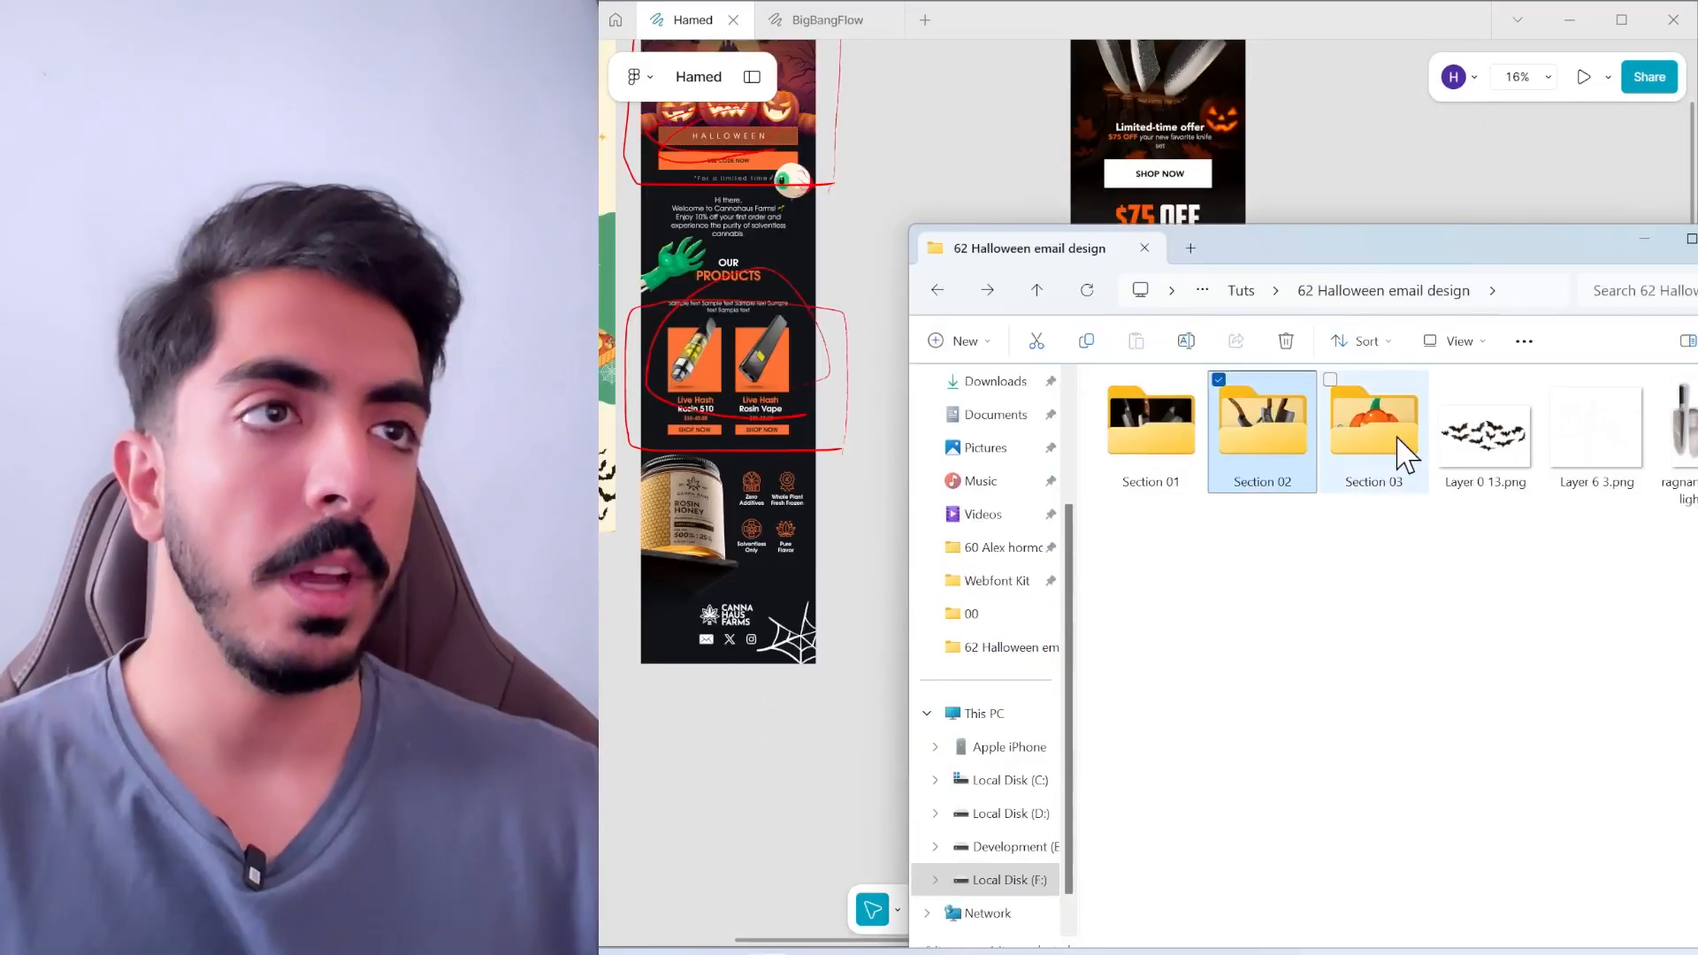
pyautogui.doubleClick(1398, 444)
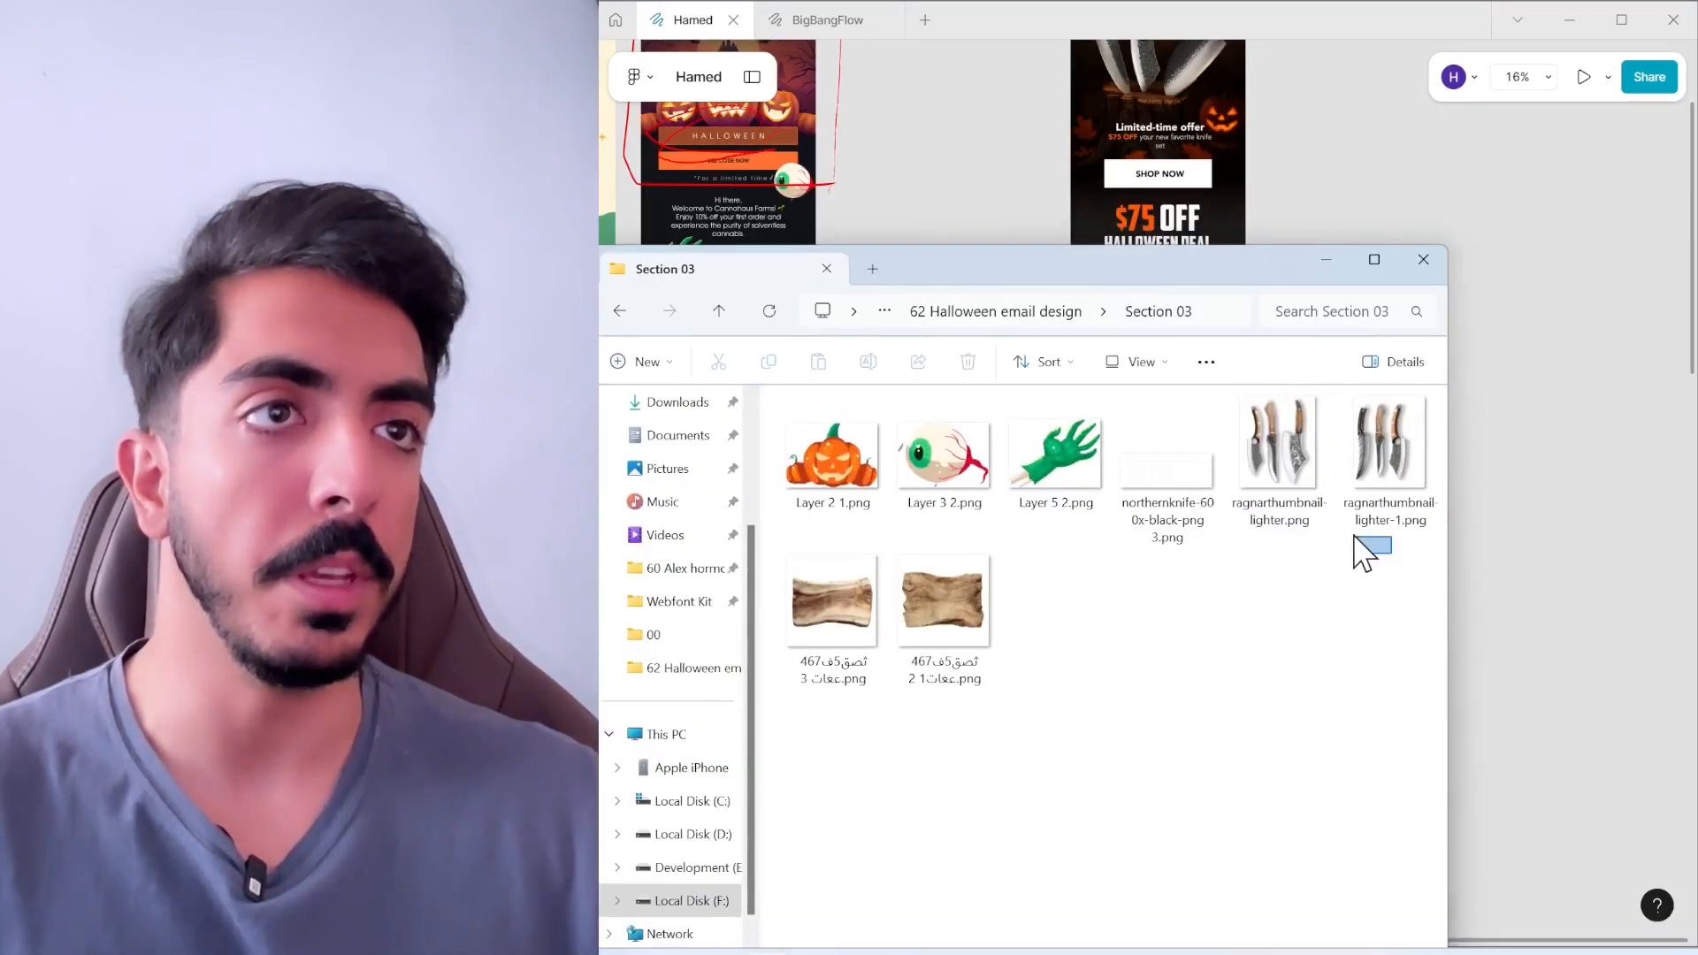
pyautogui.moveTo(1354, 536); pyautogui.dragTo(1334, 542)
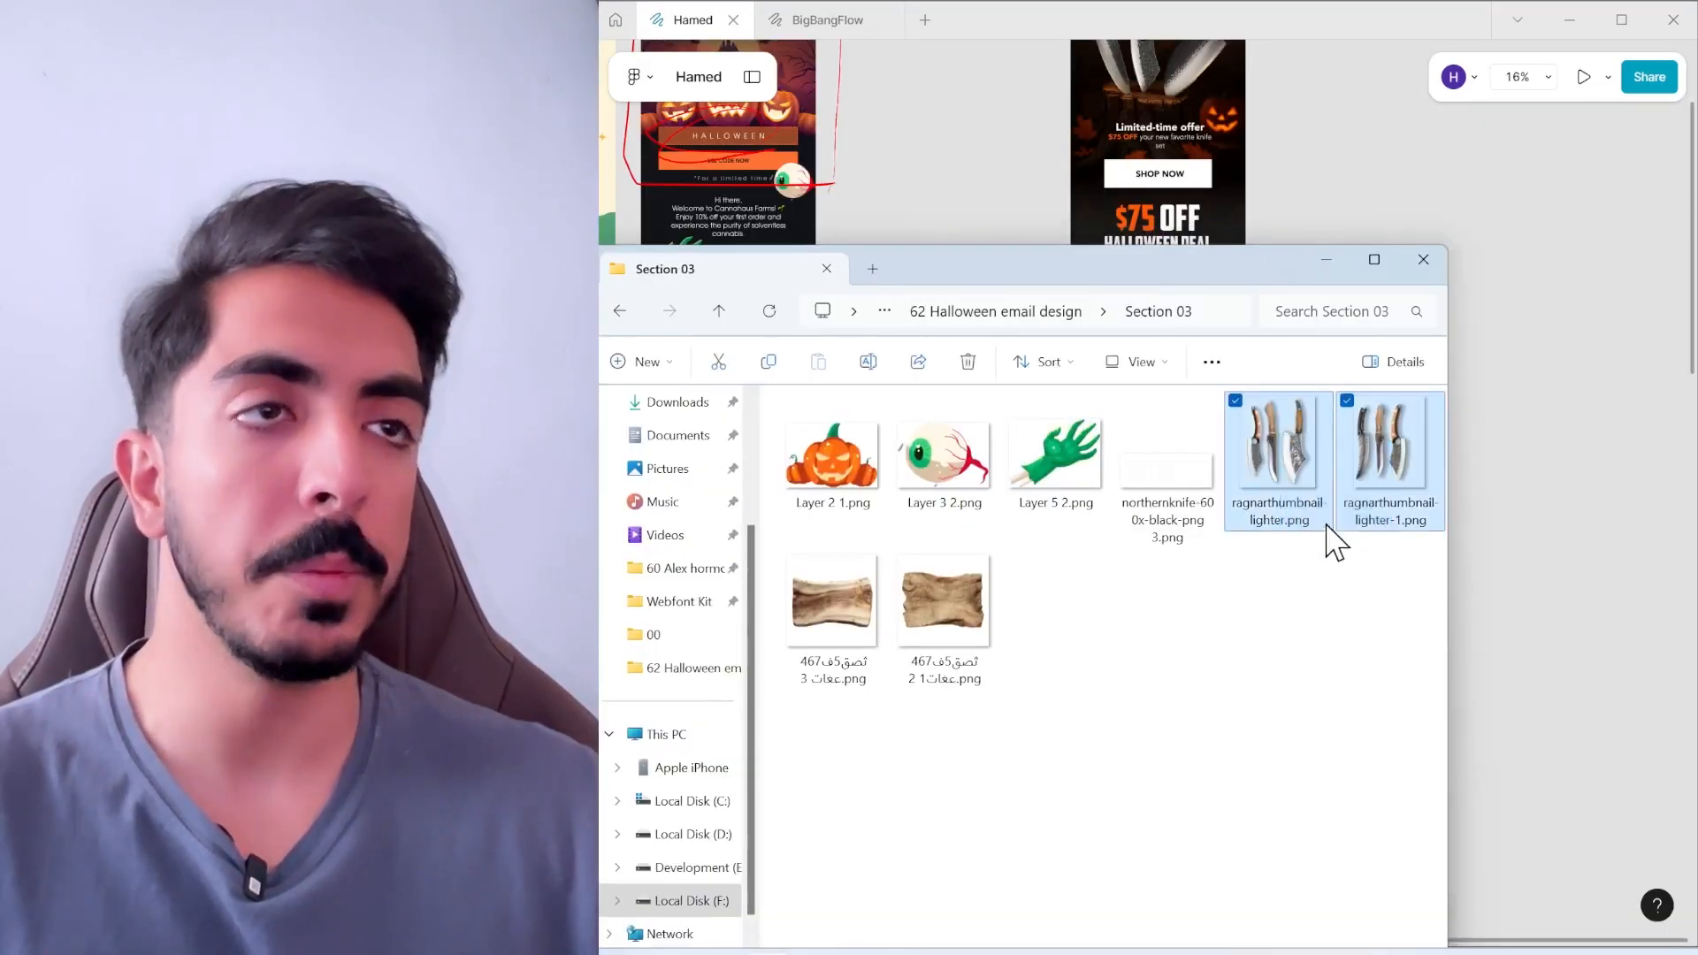
pyautogui.keyDown('ctrl'); pyautogui.click(920, 652); pyautogui.keyUp('ctrl')
pyautogui.keyDown('ctrl'); pyautogui.click(841, 655); pyautogui.keyUp('ctrl')
pyautogui.moveTo(939, 597); pyautogui.dragTo(1335, 509)
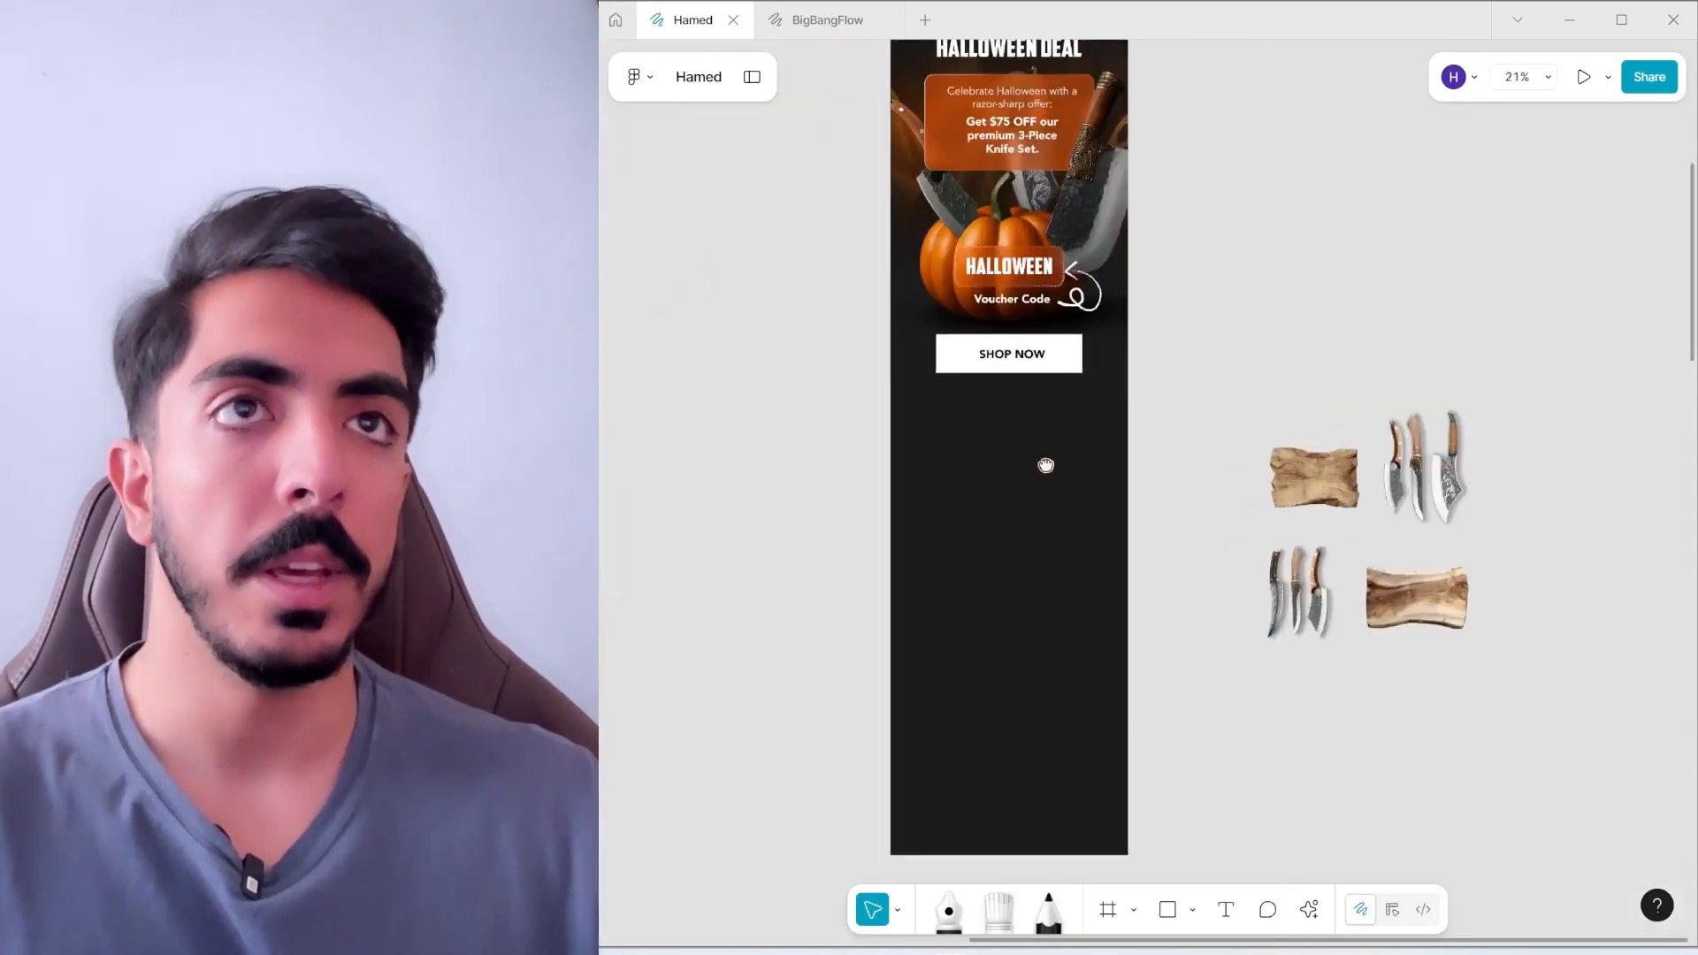
# Duplicate the orange offer box twice below the lower SHOP NOW button as two stacked product cards
pyautogui.moveTo(1045, 465); pyautogui.dragTo(1053, 656)
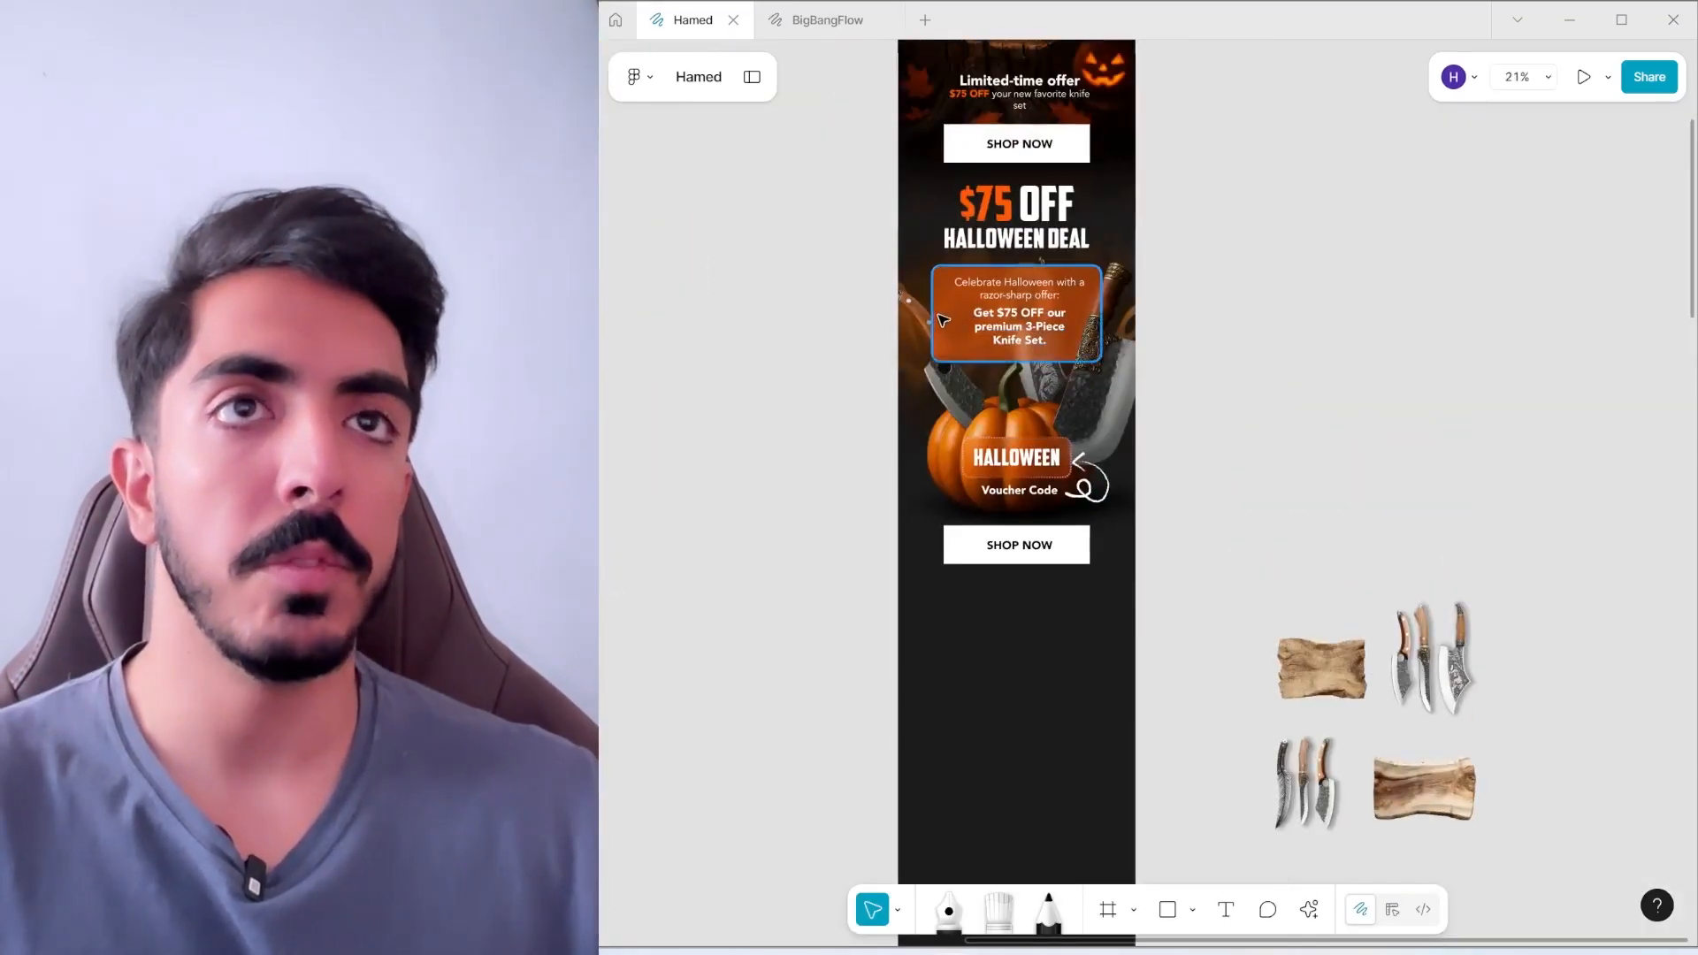
pyautogui.moveTo(946, 316); pyautogui.dragTo(959, 661)
pyautogui.scroll(3, 1069, 575)
pyautogui.moveTo(1067, 687); pyautogui.dragTo(1051, 560)
pyautogui.hotkey('ctrl', 'd')
pyautogui.moveTo(950, 866); pyautogui.dragTo(947, 542)
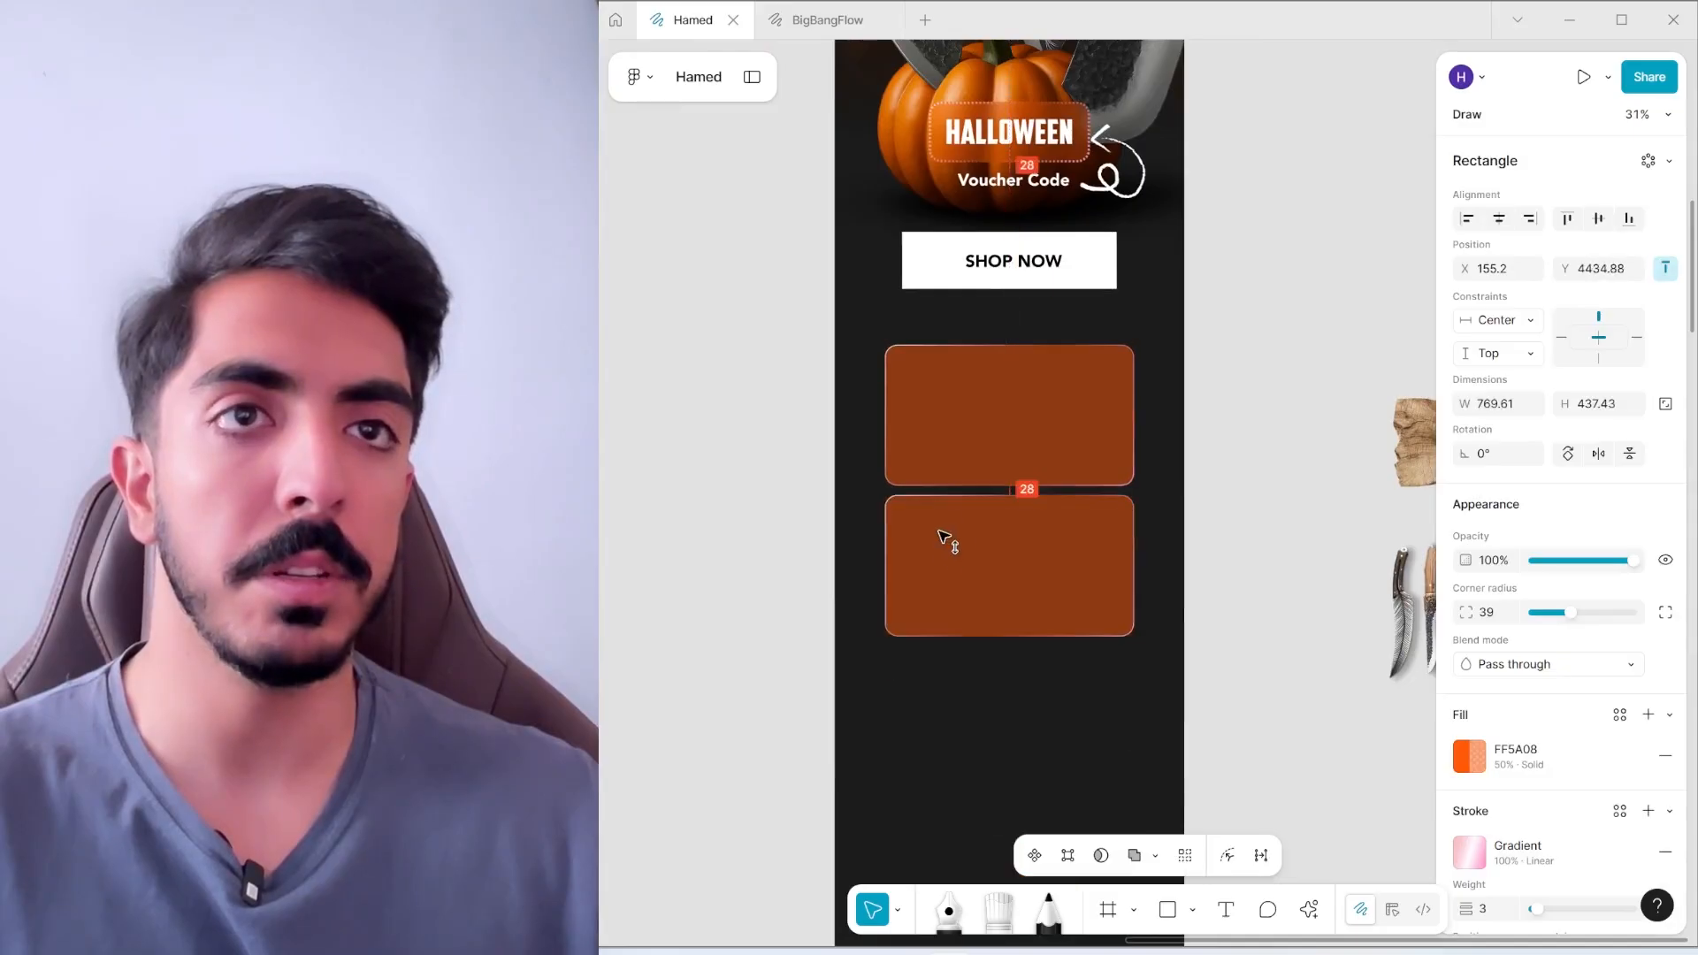
# Duplicate the HALLOWEEN and "Voucher Code" texts into the upper product card, setting the HALLOWEEN copy to size 75
pyautogui.scroll(-3, 1064, 440)
pyautogui.click(1036, 379)
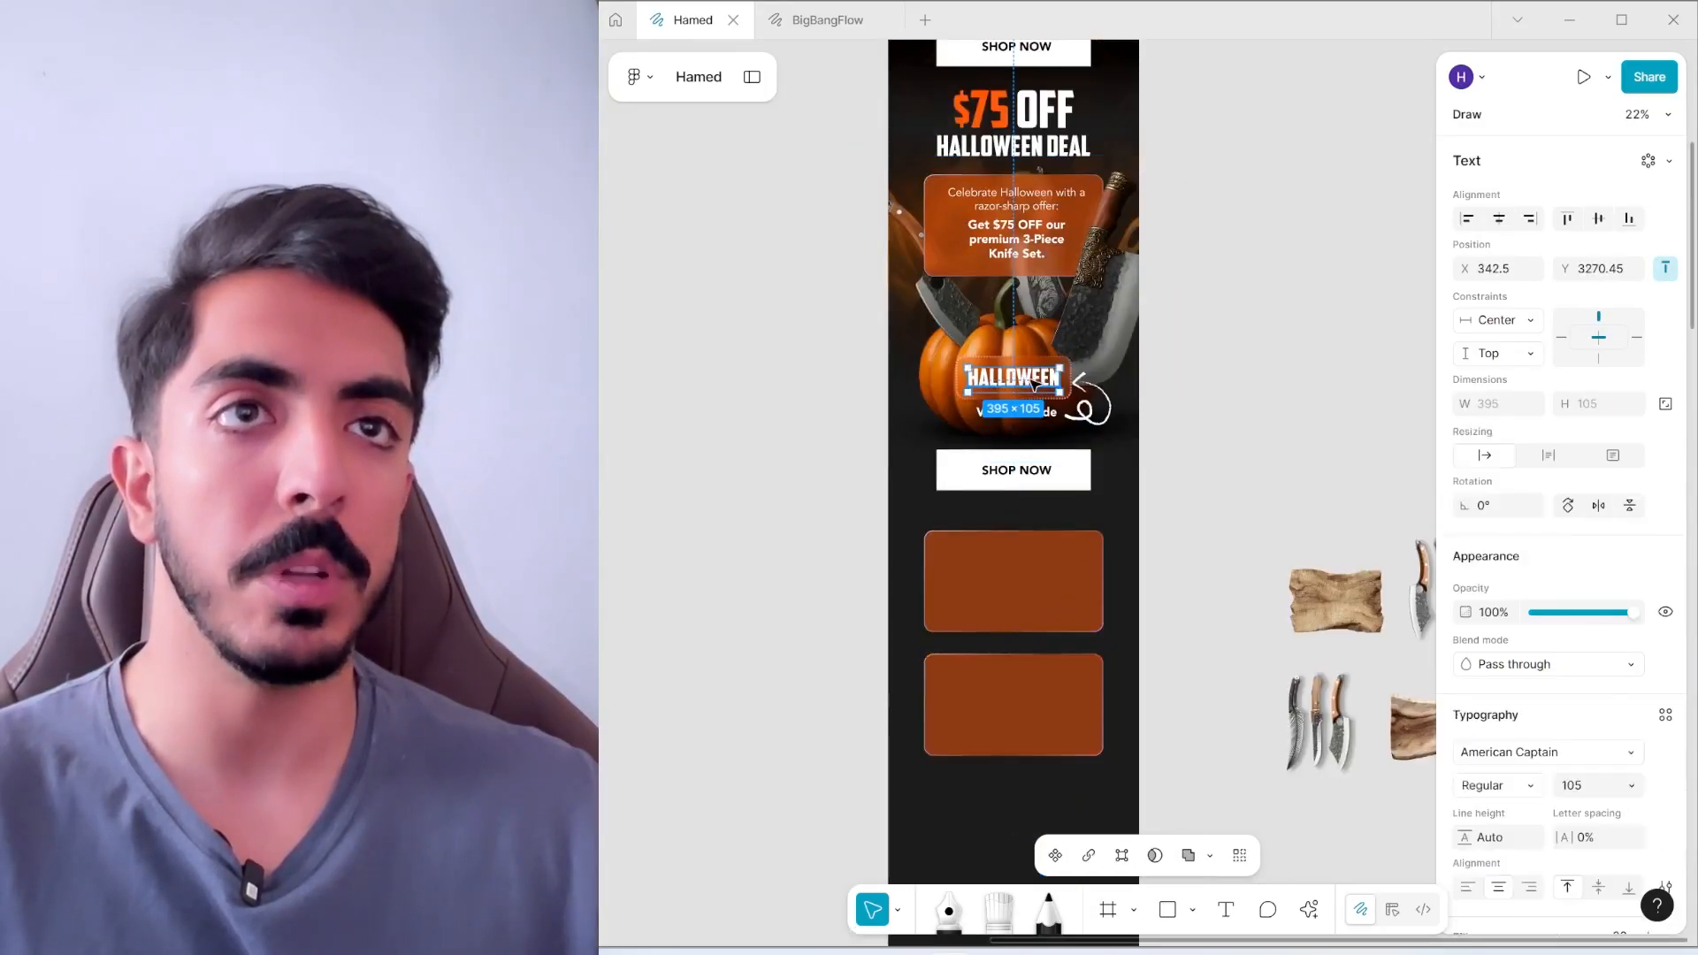
pyautogui.moveTo(1023, 577); pyautogui.dragTo(1023, 579)
pyautogui.scroll(5, 1023, 579)
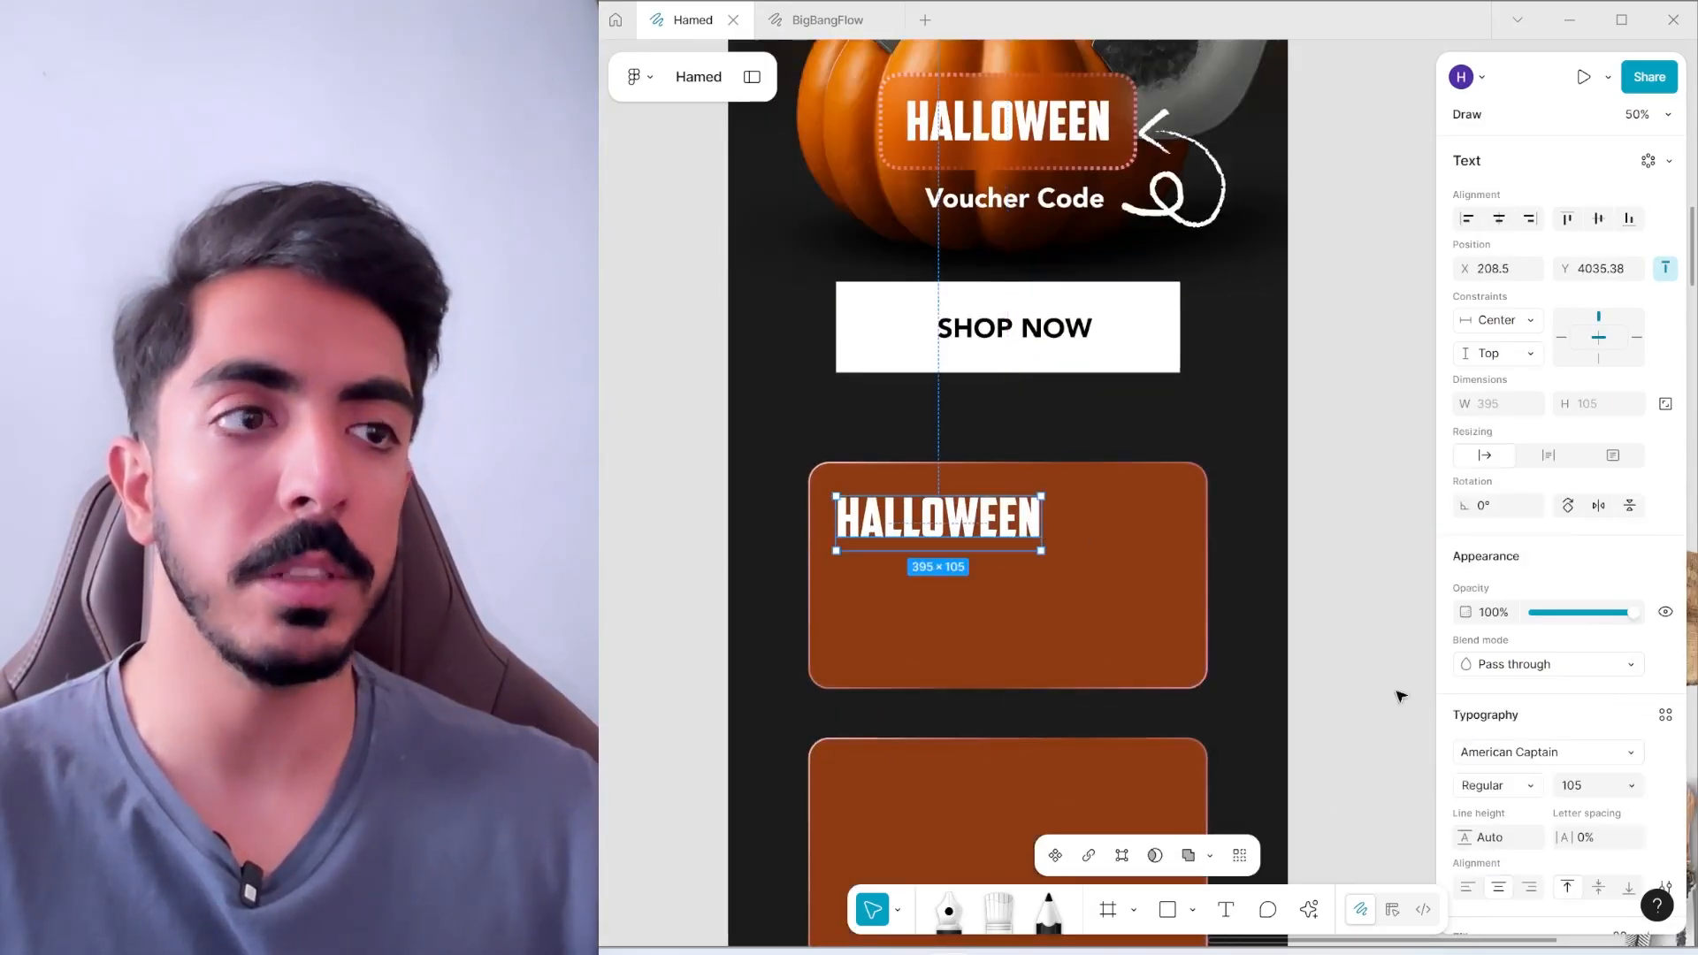
pyautogui.moveTo(939, 513); pyautogui.dragTo(911, 508)
pyautogui.scroll(-3, 994, 442)
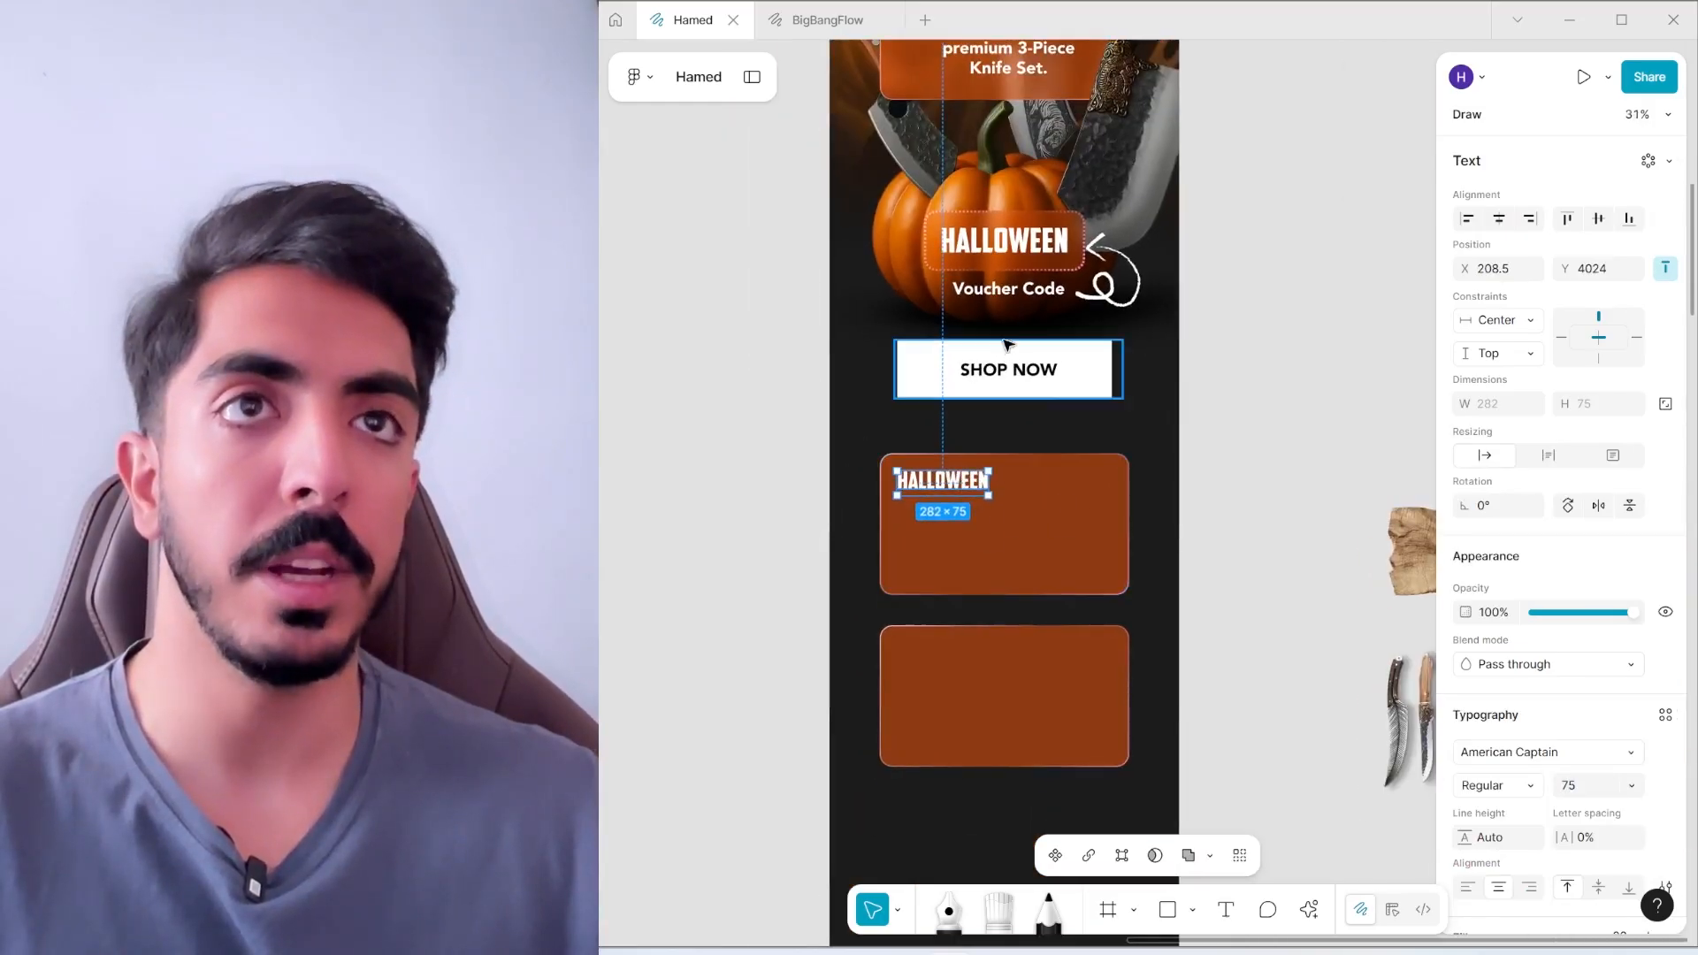
pyautogui.scroll(2, 962, 504)
pyautogui.moveTo(1012, 413); pyautogui.dragTo(955, 643)
# Copy the Section 03 headline "RECOMMENDATIONS" from the Halloween Copy document and return to the email design
pyautogui.hotkey('alt', 'Tab')
pyautogui.scroll(-2, 1036, 566)
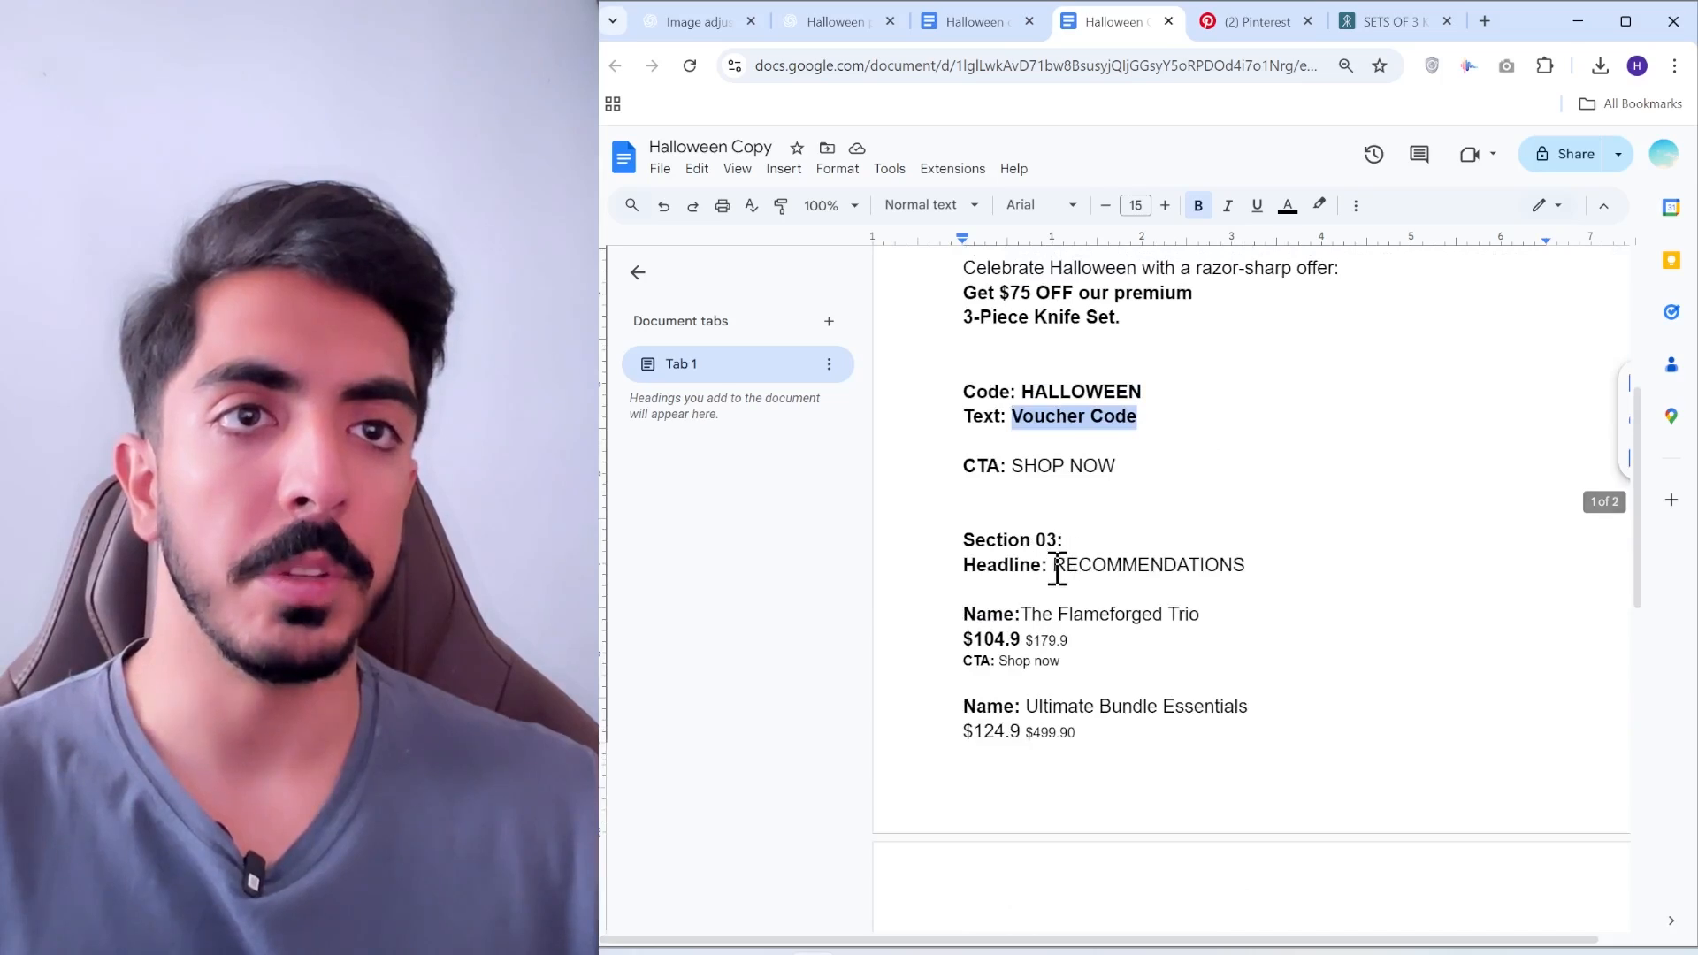
pyautogui.moveTo(1055, 564); pyautogui.dragTo(1277, 570)
pyautogui.hotkey('ctrl', 'c')
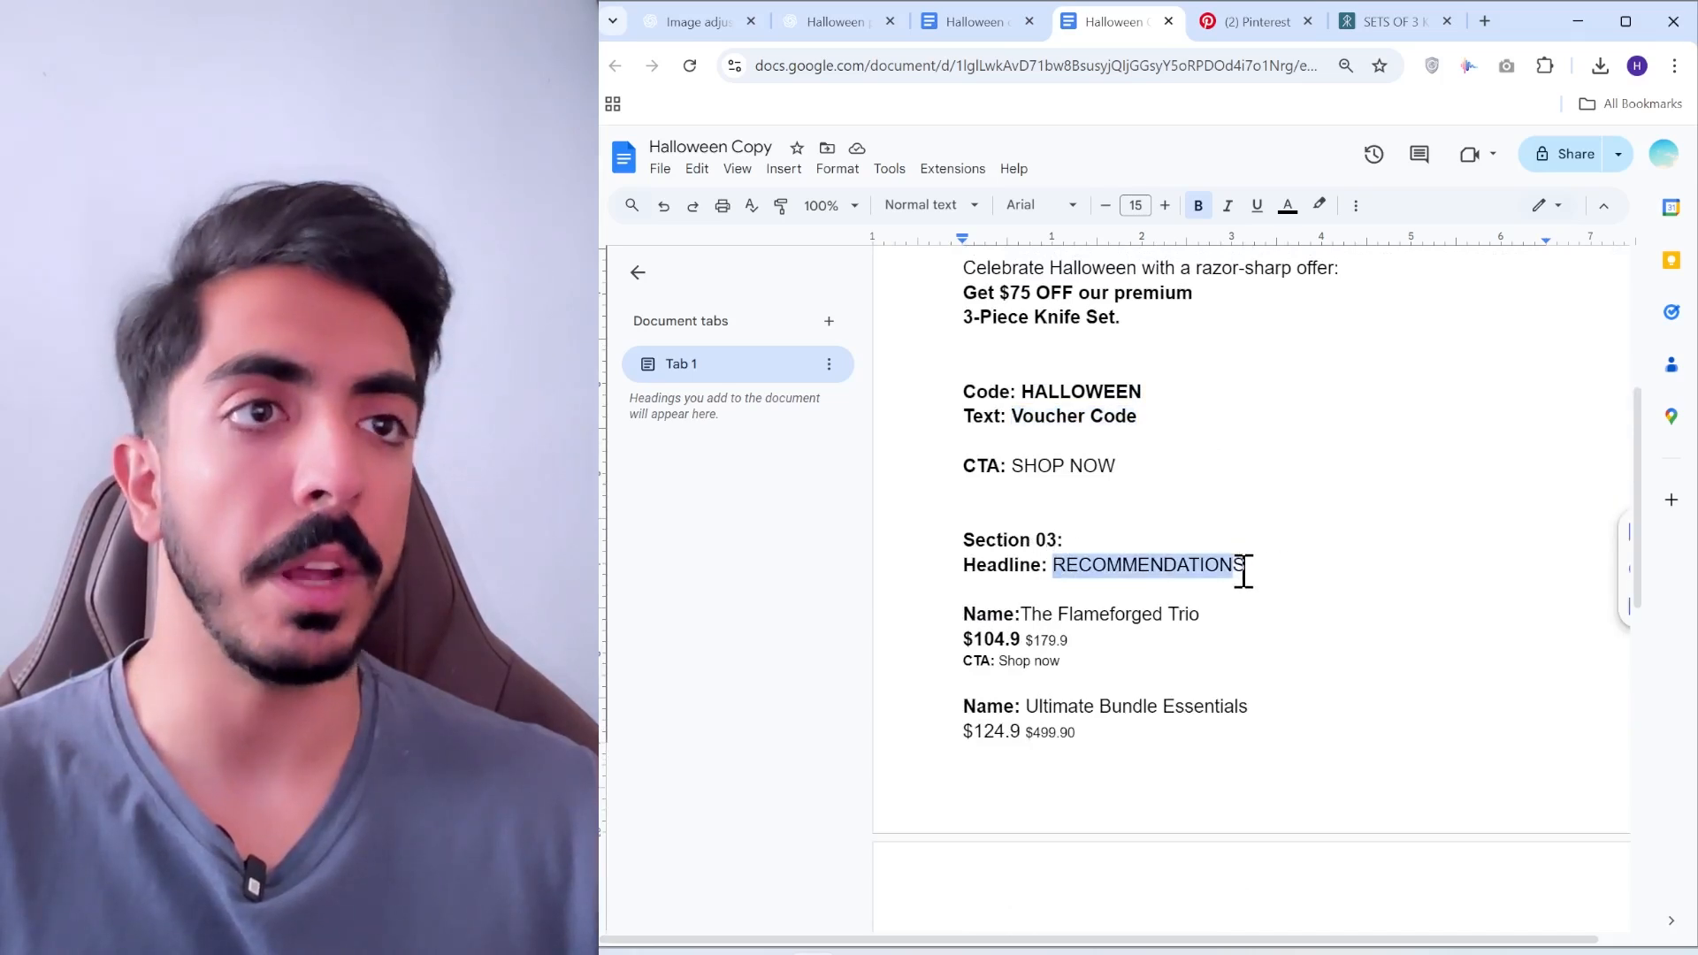
pyautogui.click(1577, 21)
# Move both product cards and their texts down to make room for a headline below the SHOP NOW button
pyautogui.scroll(-2, 1118, 498)
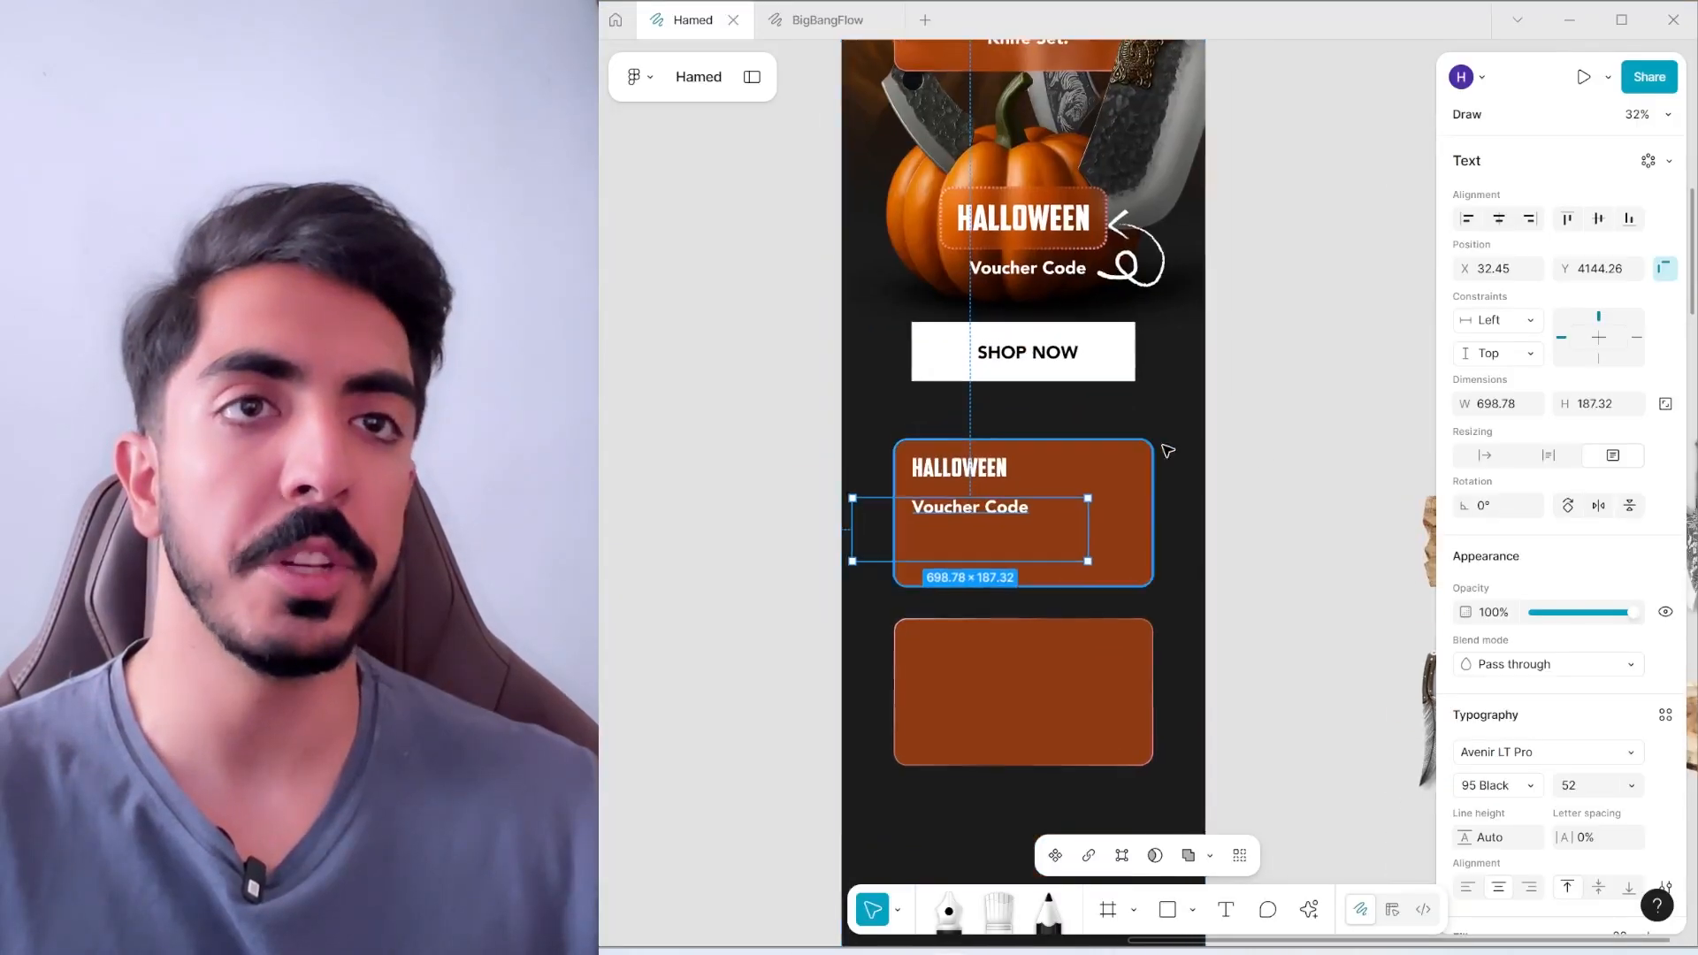
pyautogui.moveTo(788, 764); pyautogui.dragTo(1285, 453)
pyautogui.moveTo(1025, 552); pyautogui.dragTo(1026, 622)
pyautogui.click(1037, 433)
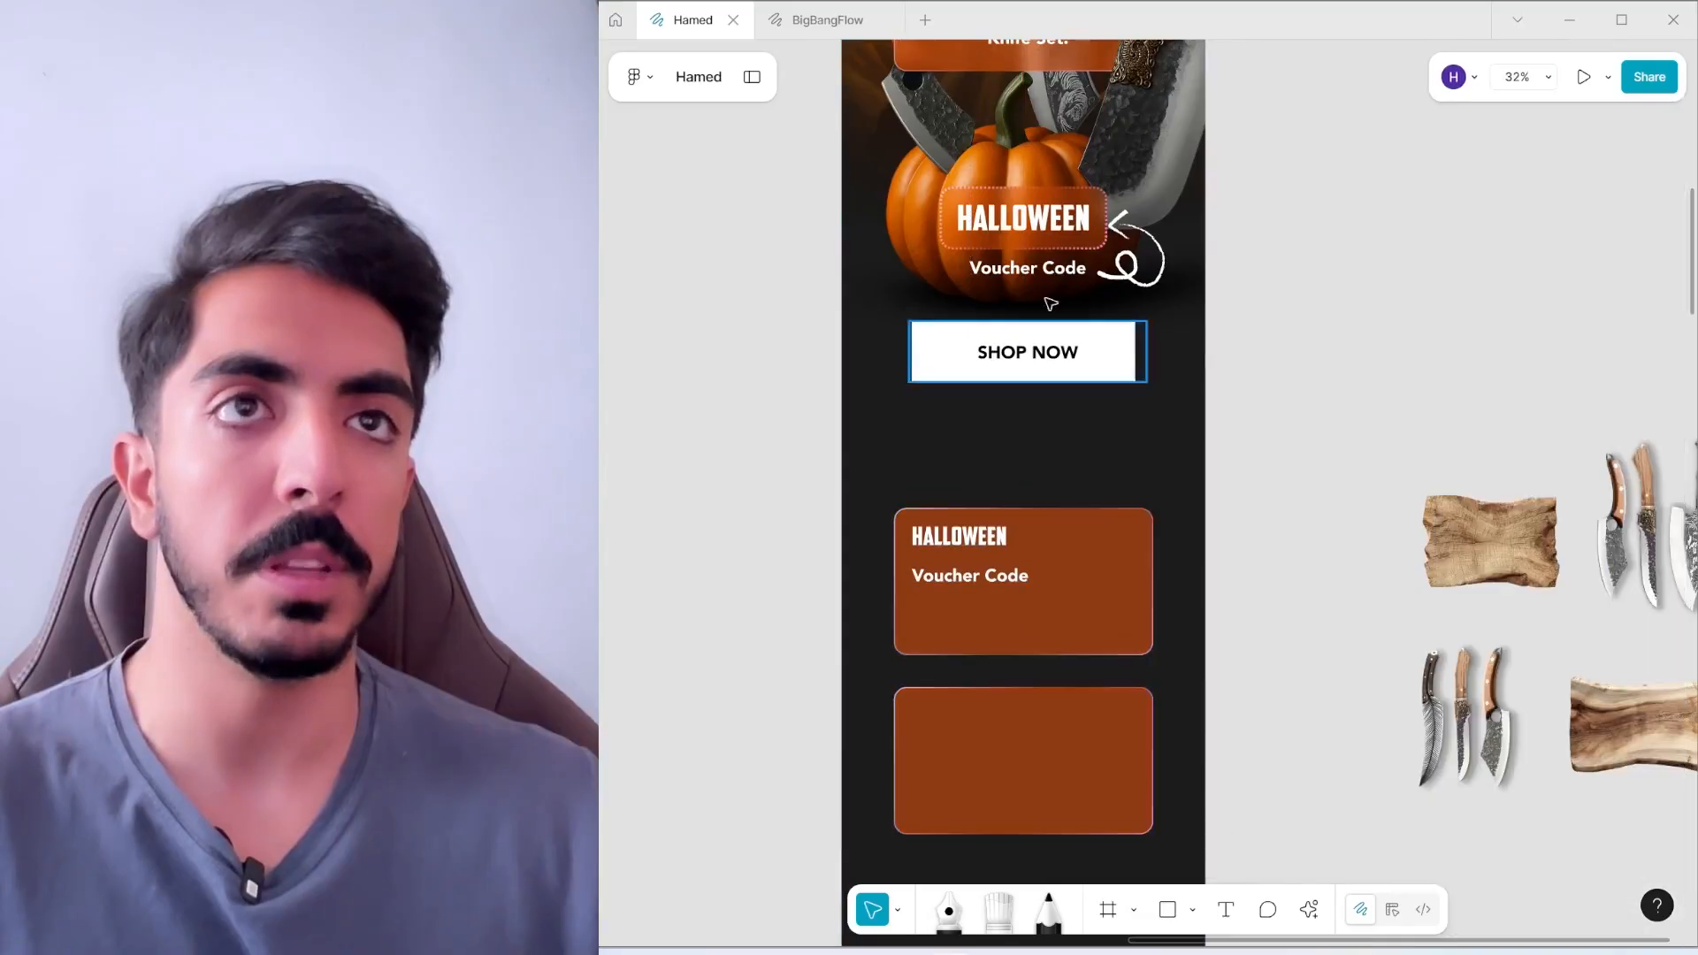
# Duplicate the large HALLOWEEN text above the product cards and replace it with "RECOMMENDATIONS"
pyautogui.moveTo(1026, 219); pyautogui.dragTo(1024, 451)
pyautogui.doubleClick(1024, 451)
pyautogui.hotkey('ctrl', 'v')
pyautogui.click(1263, 444)
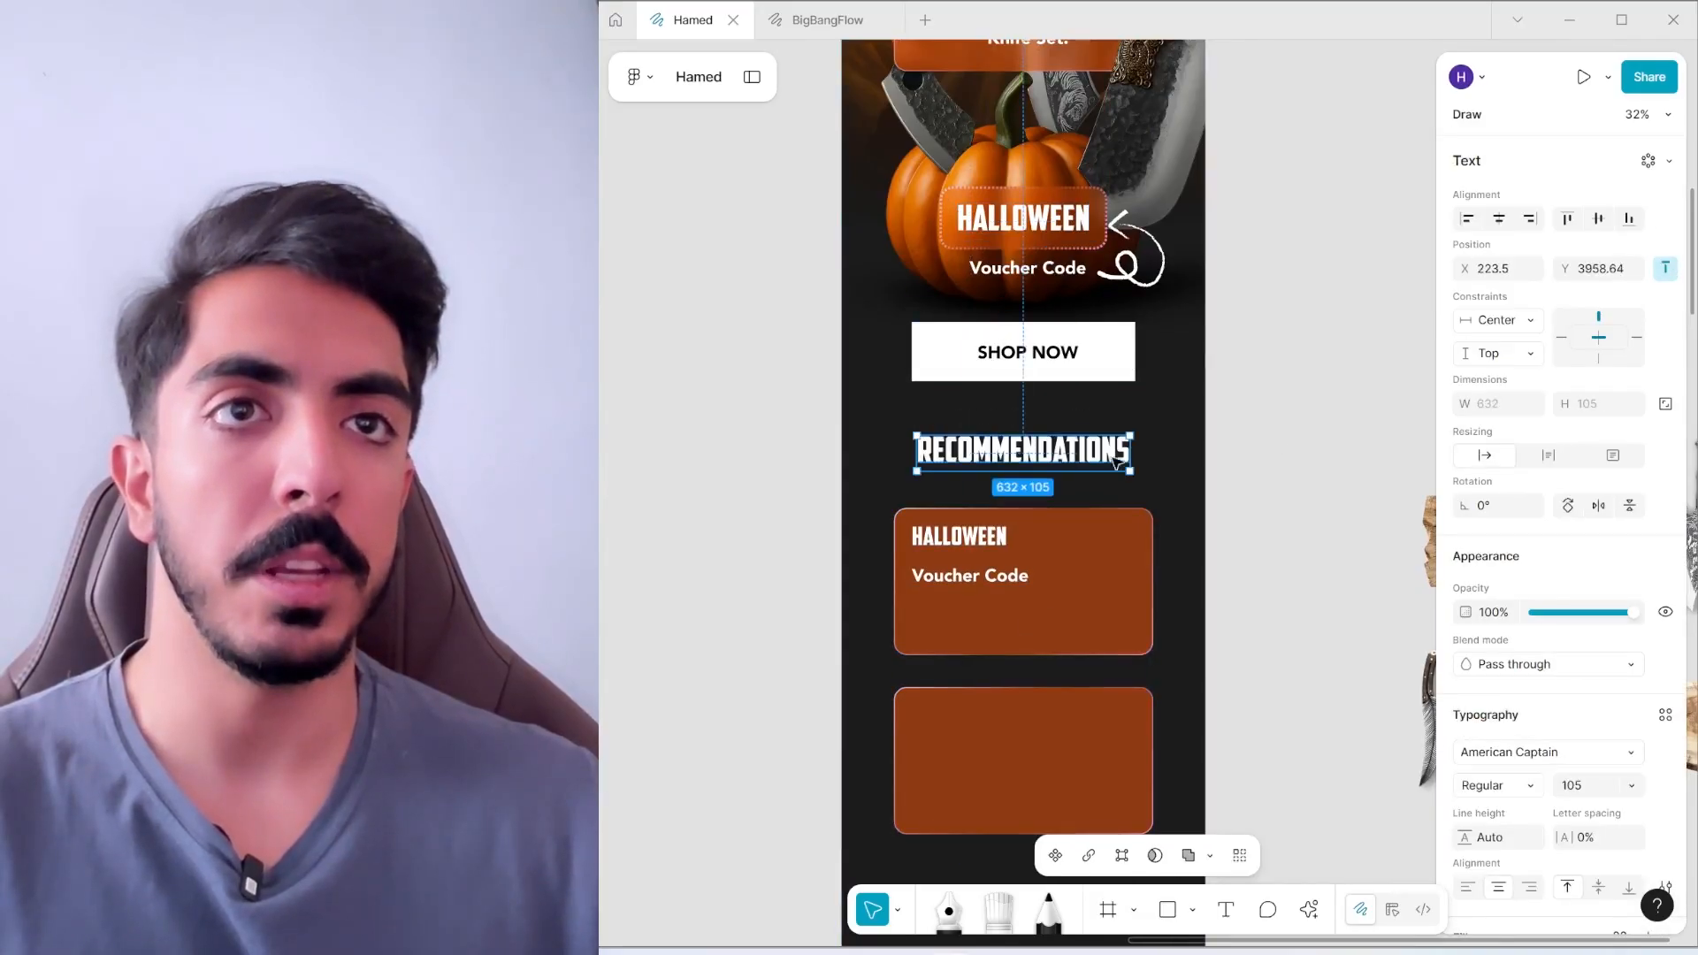
# Replace the upper card's HALLOWEEN text with "The Flameforged Trio" from the Halloween Copy document and narrow it to two lines
pyautogui.scroll(2, 1063, 462)
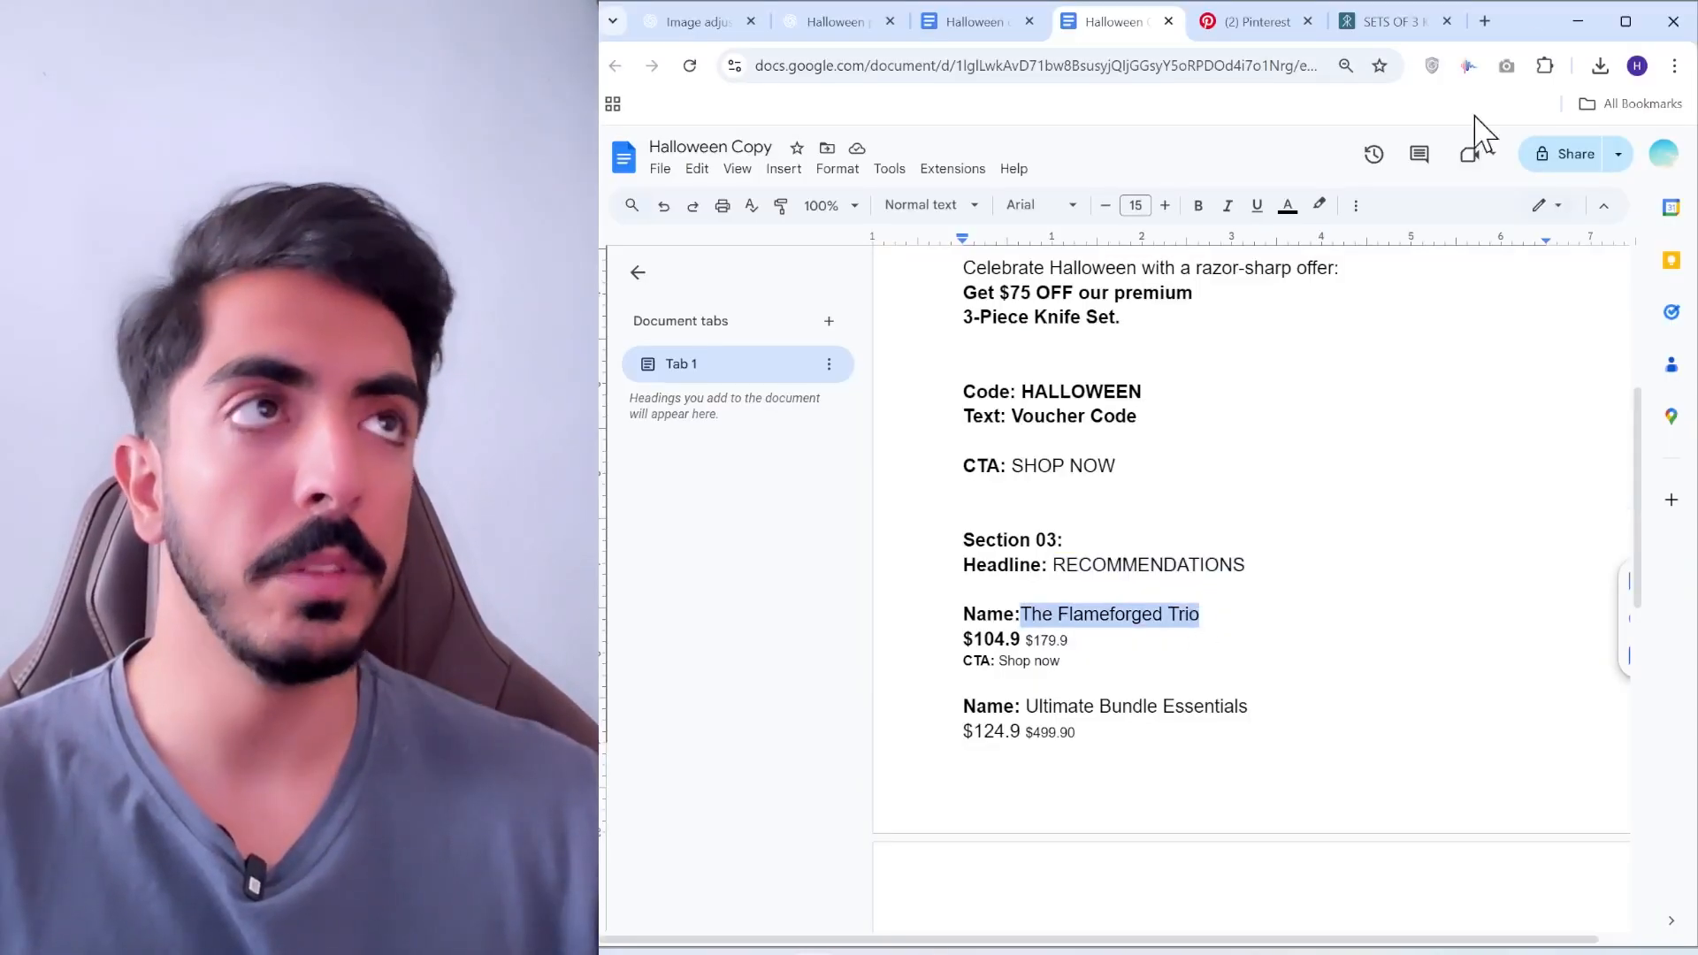
pyautogui.click(1610, 23)
pyautogui.click(1580, 22)
pyautogui.doubleClick(1061, 492)
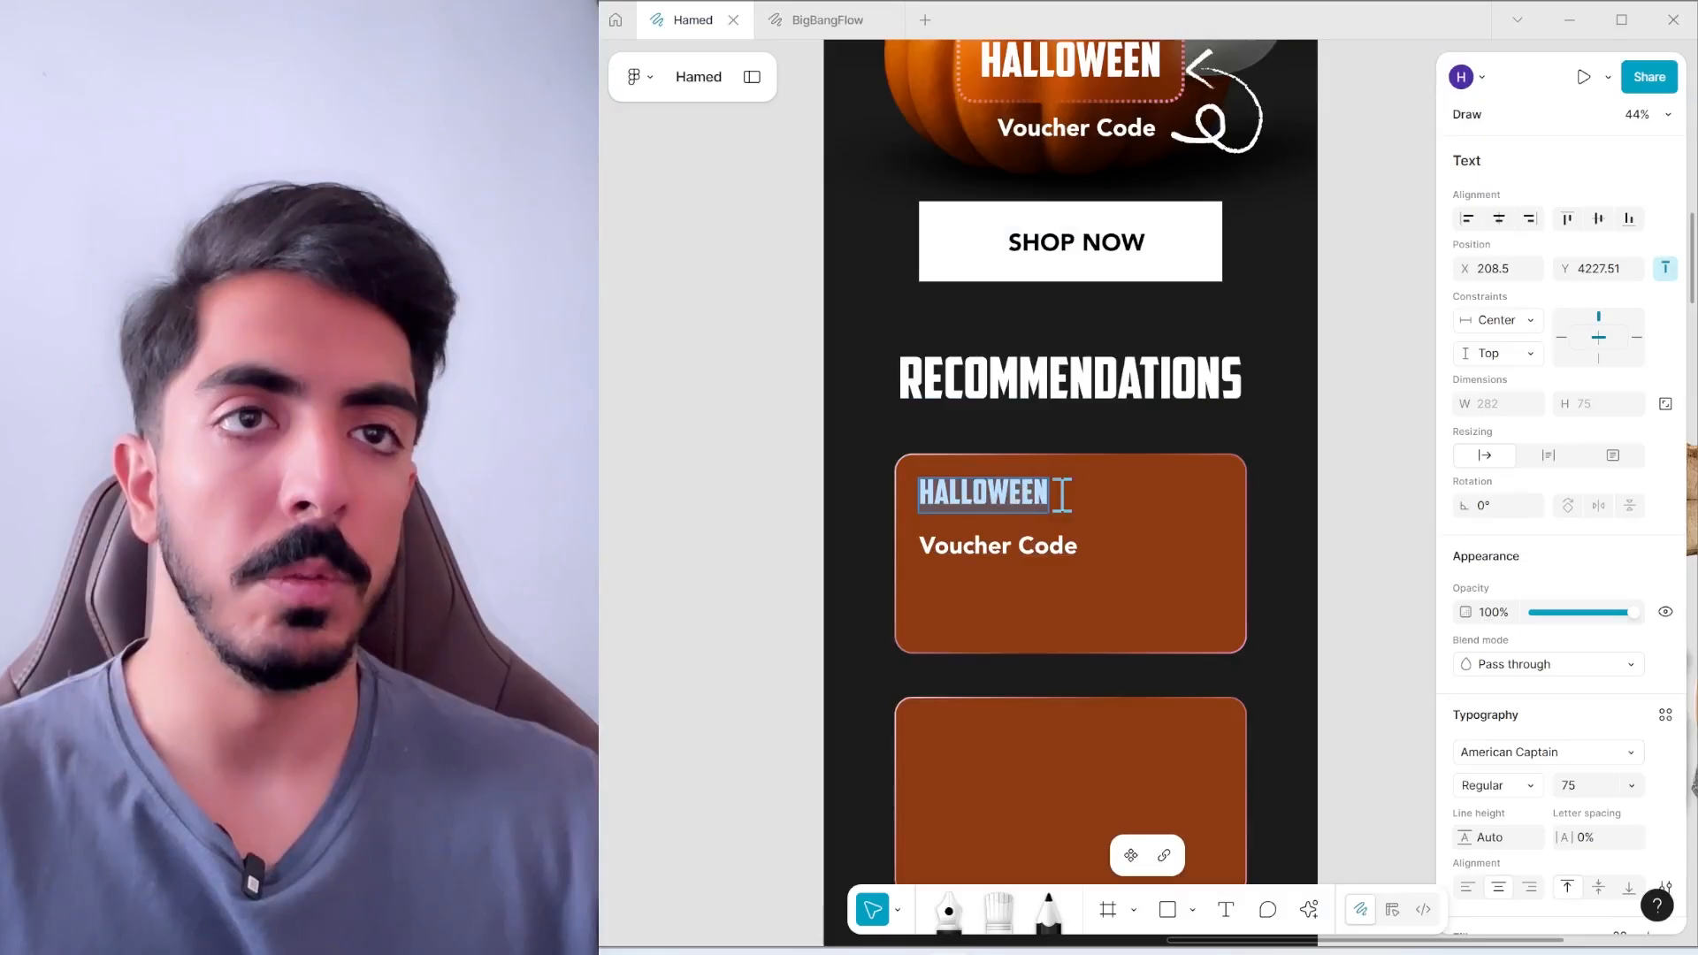
pyautogui.write('The Flameforged Trio')
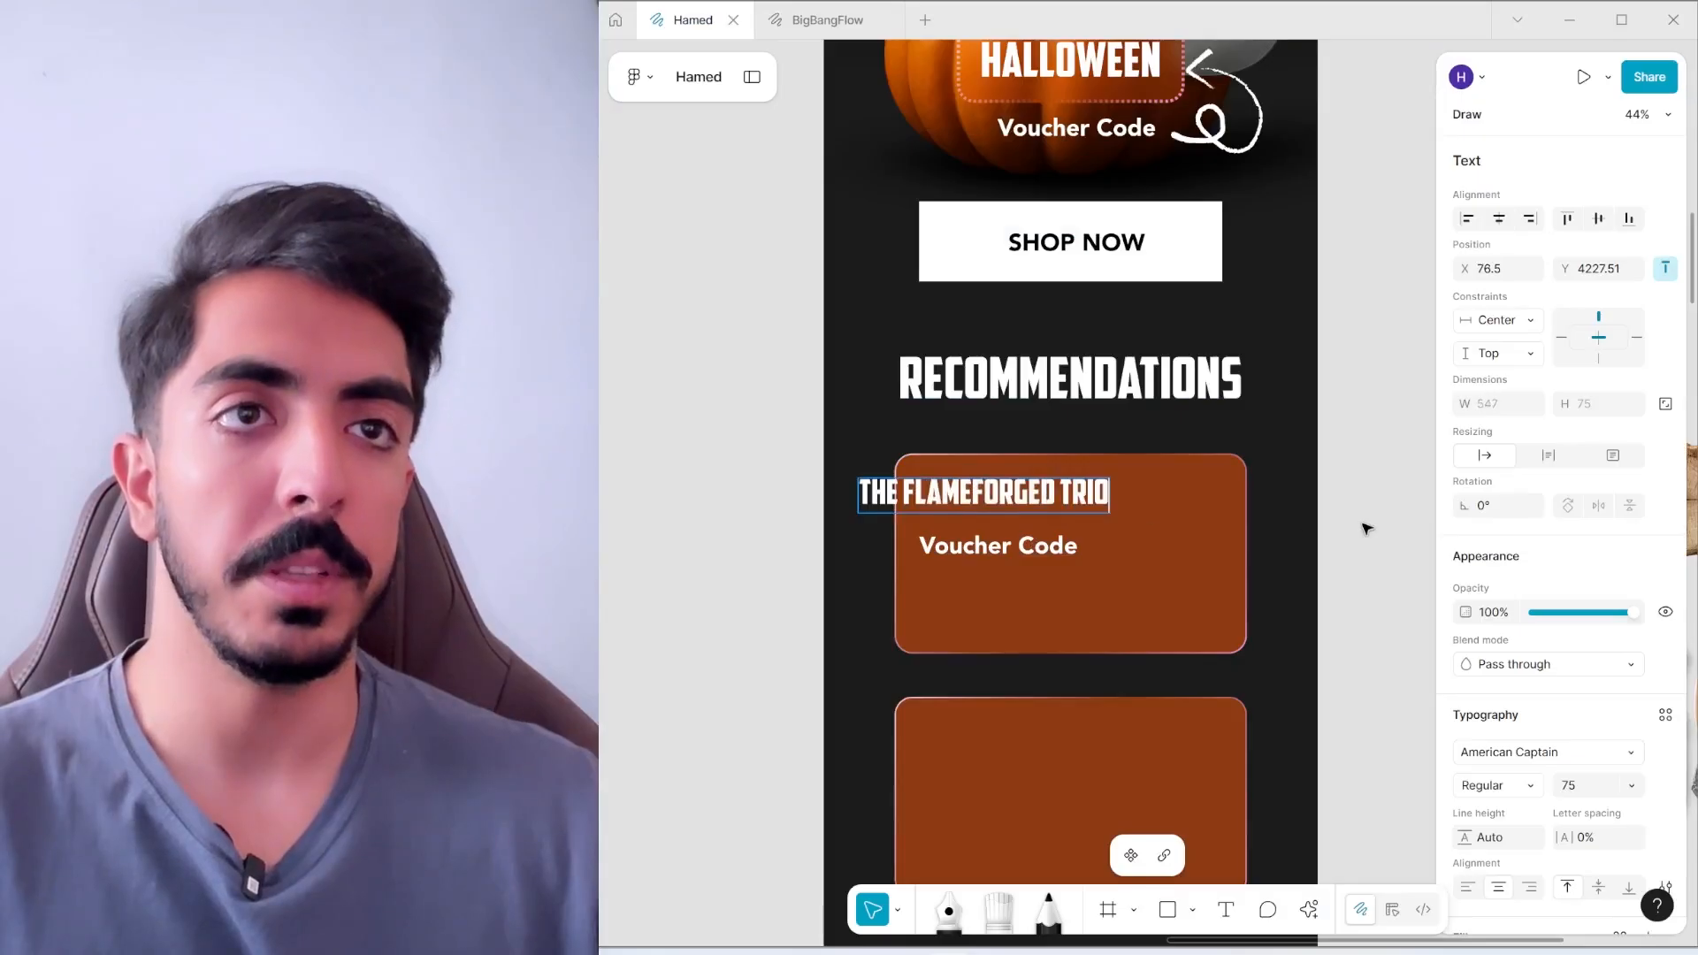
pyautogui.click(1366, 528)
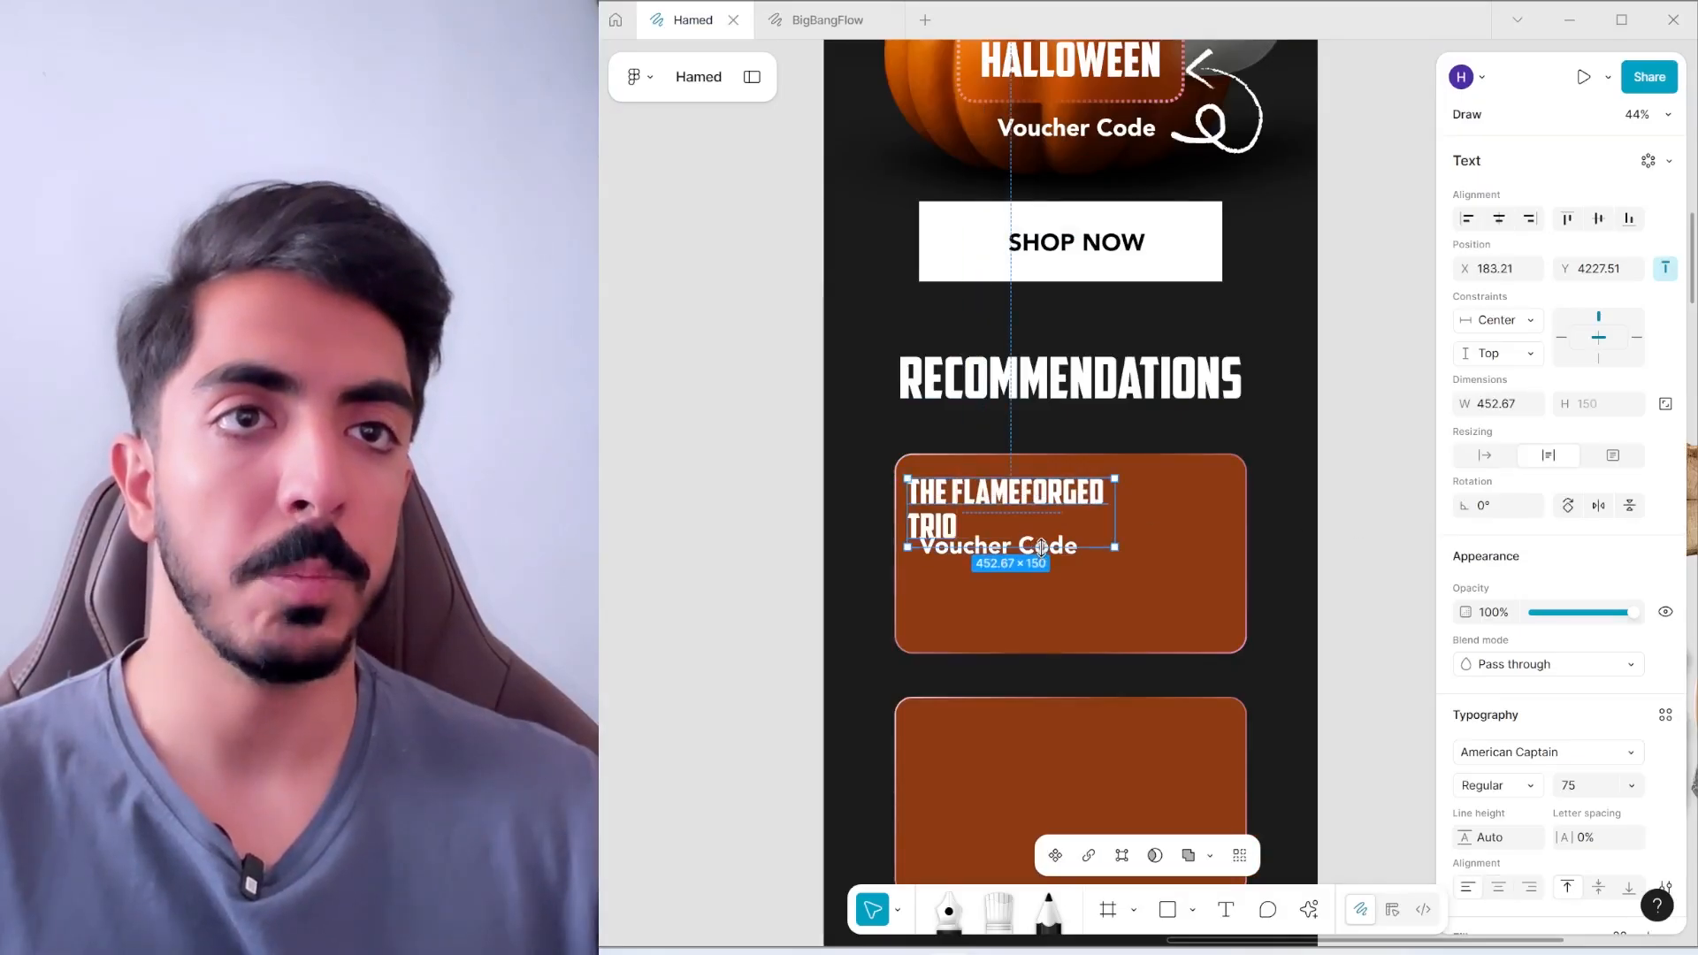
# Move the Voucher Code text below the upper card's title and replace it with "$104.9 $179.9"
pyautogui.doubleClick(1042, 549)
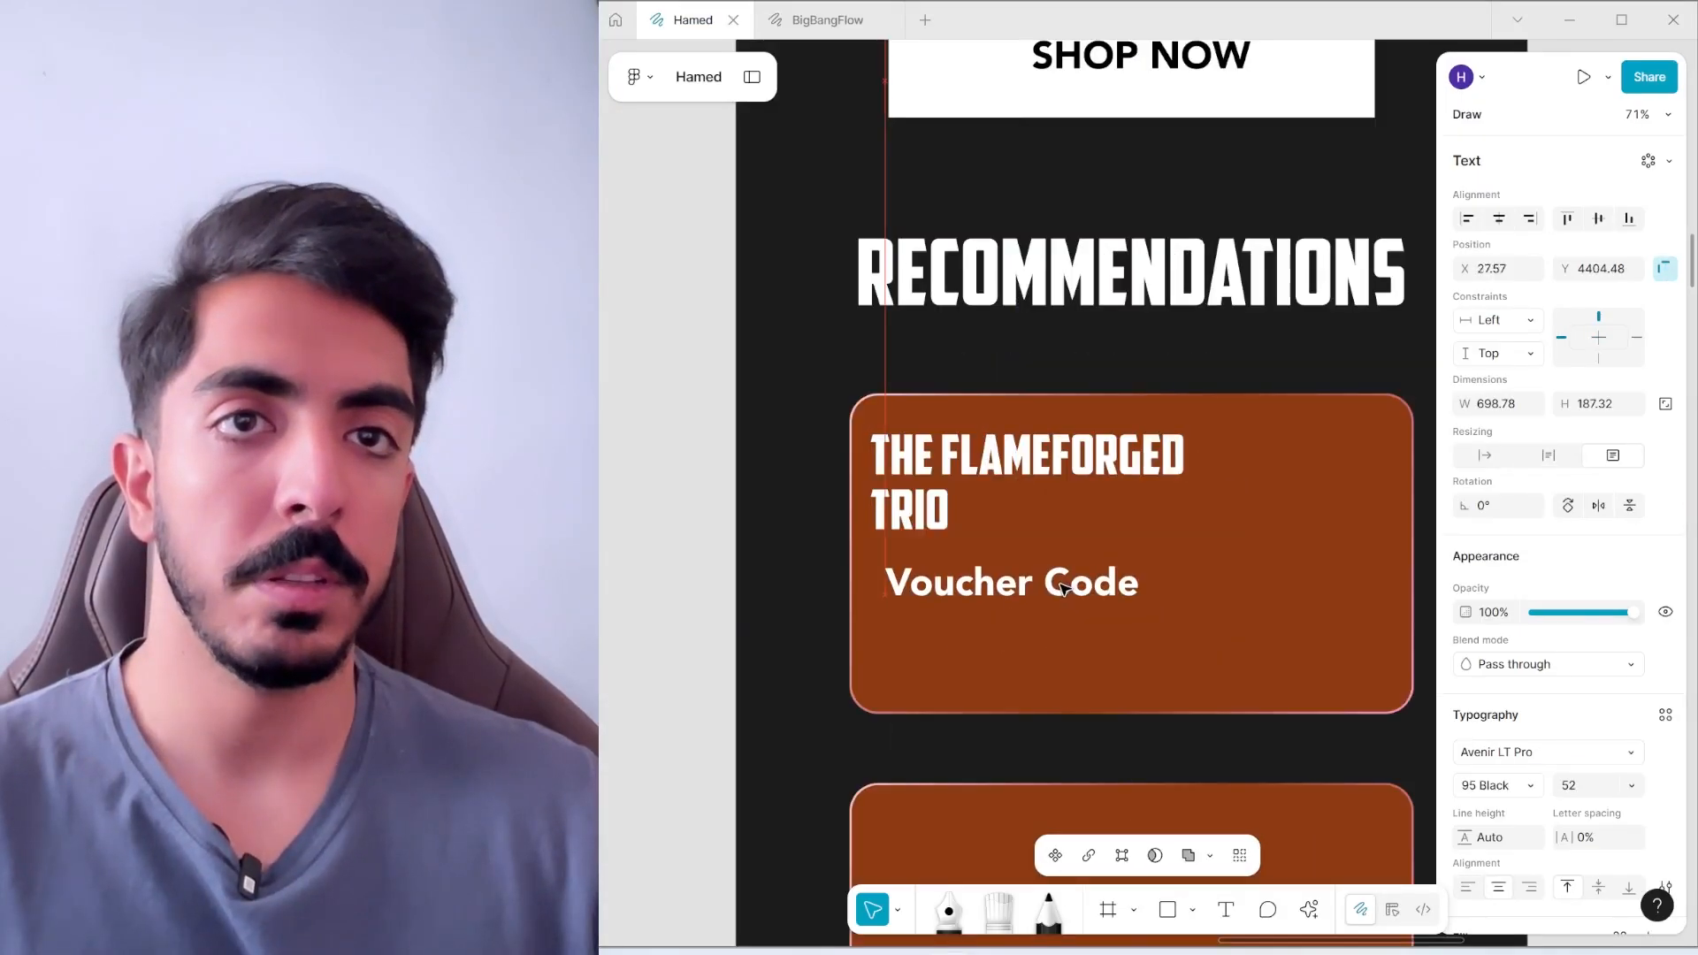
pyautogui.press('Escape')
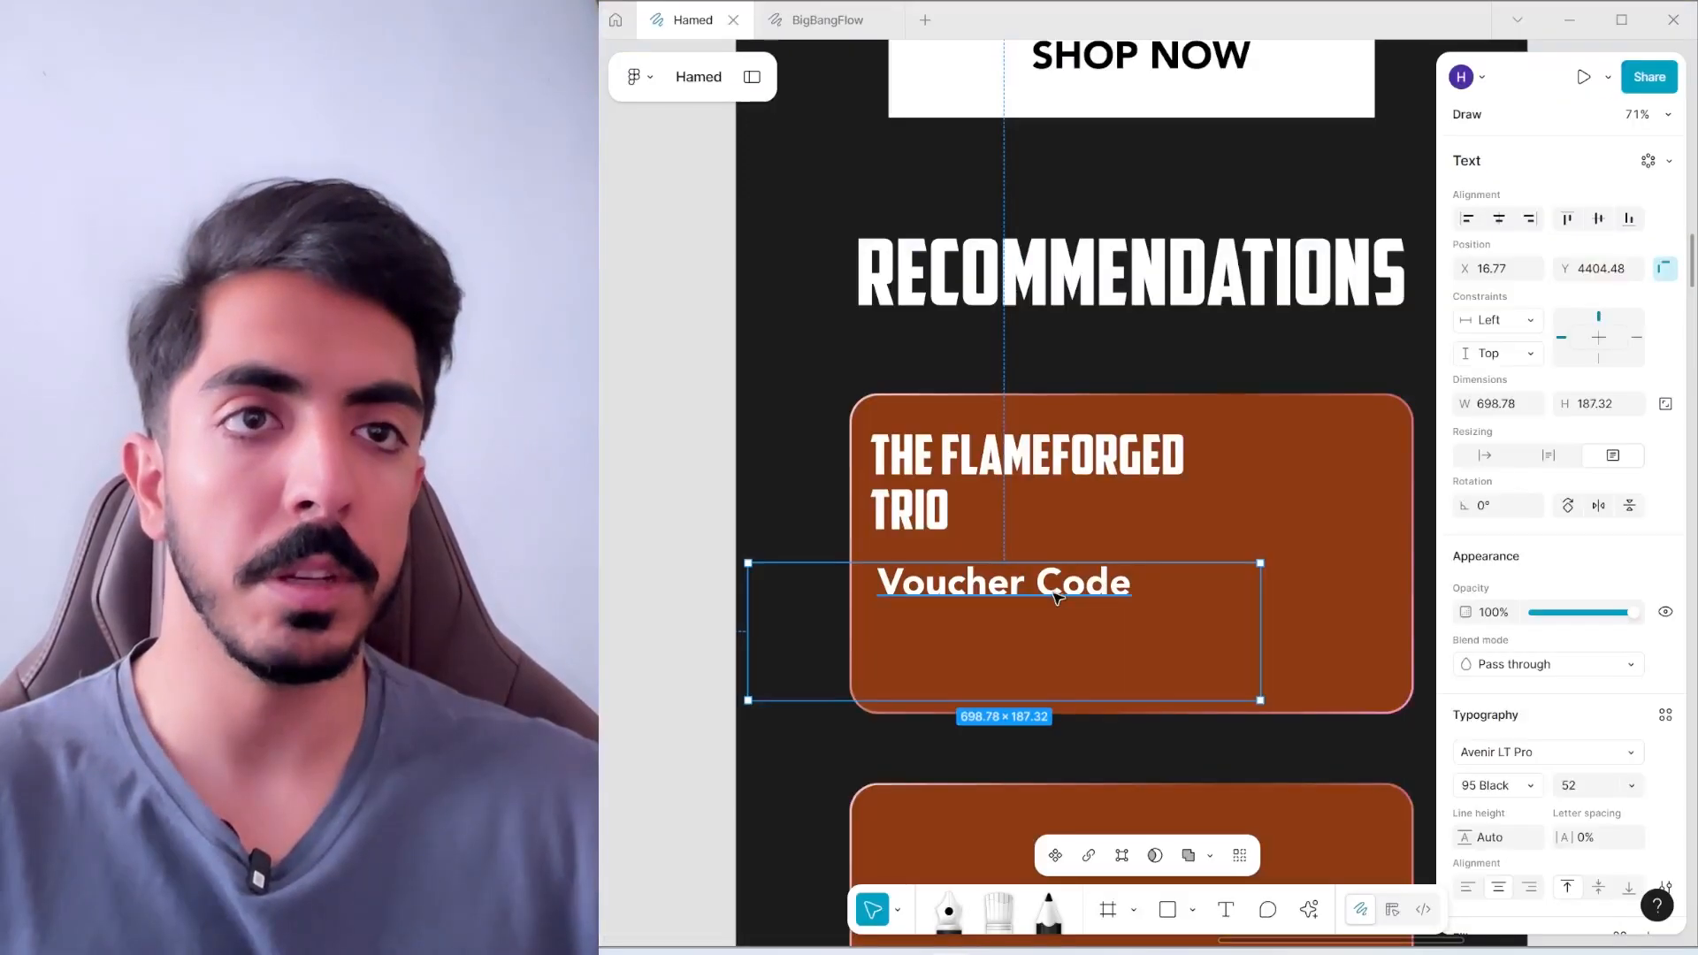
pyautogui.doubleClick(1057, 594)
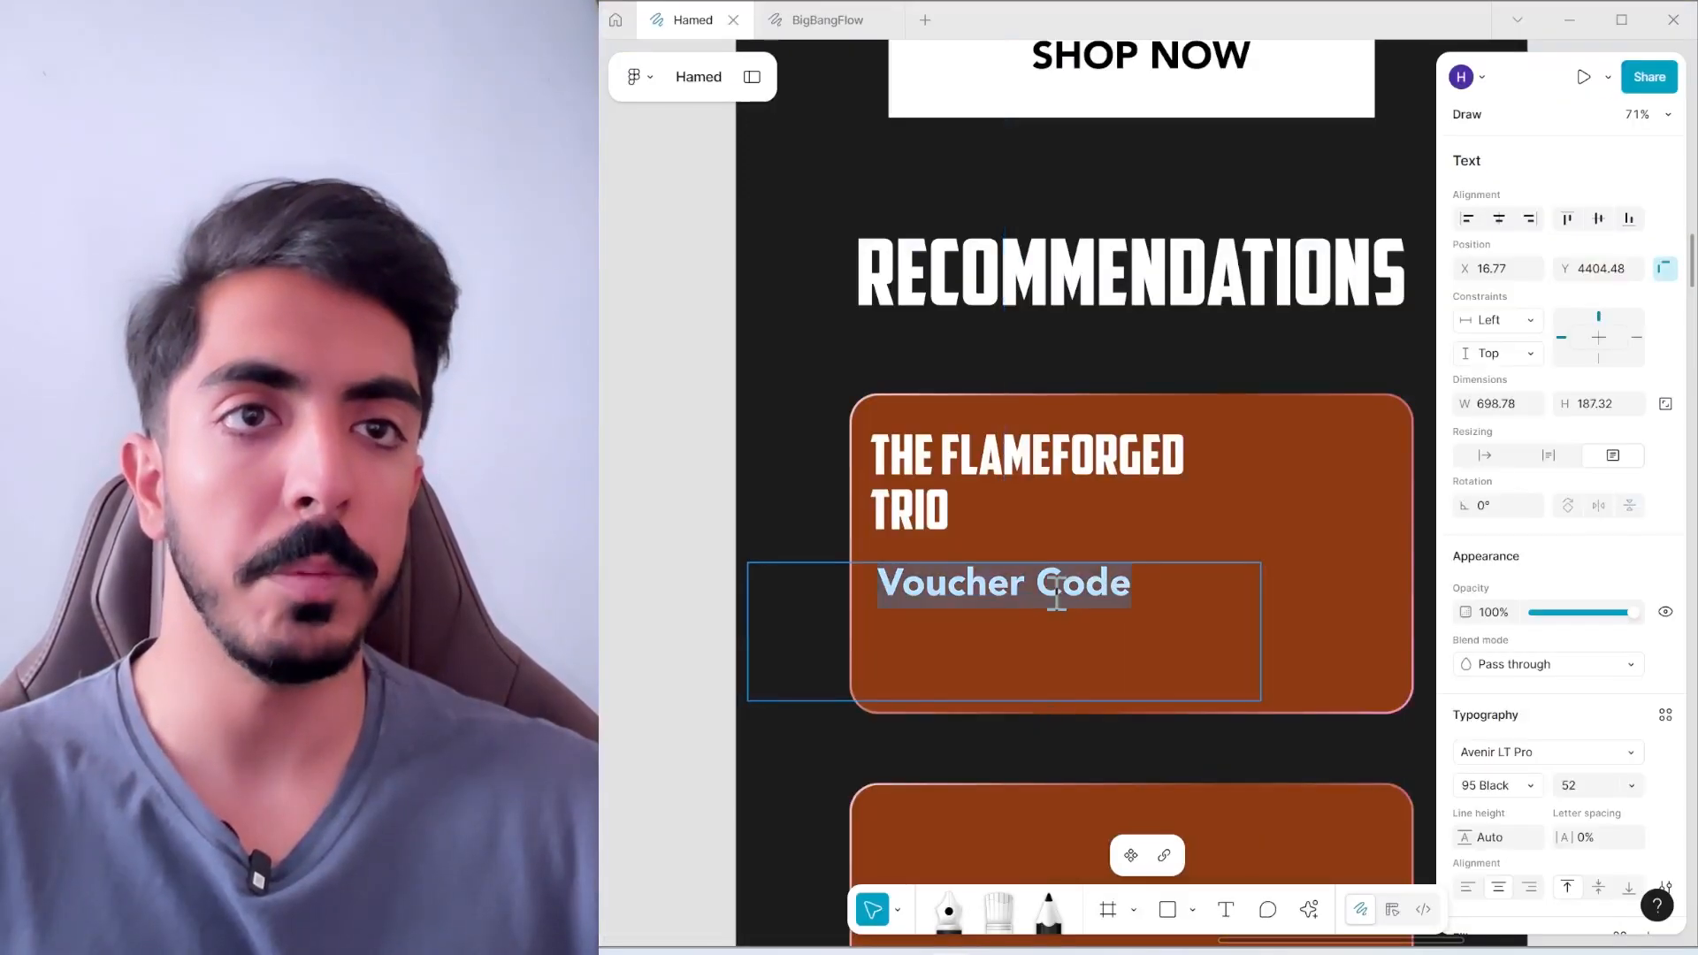
pyautogui.write('$104.9 $179.9')
# Format the $179.9 price as 45 Book, size 41, with a strikethrough, leaving the space before it unstruck
pyautogui.scroll(-1, 1514, 790)
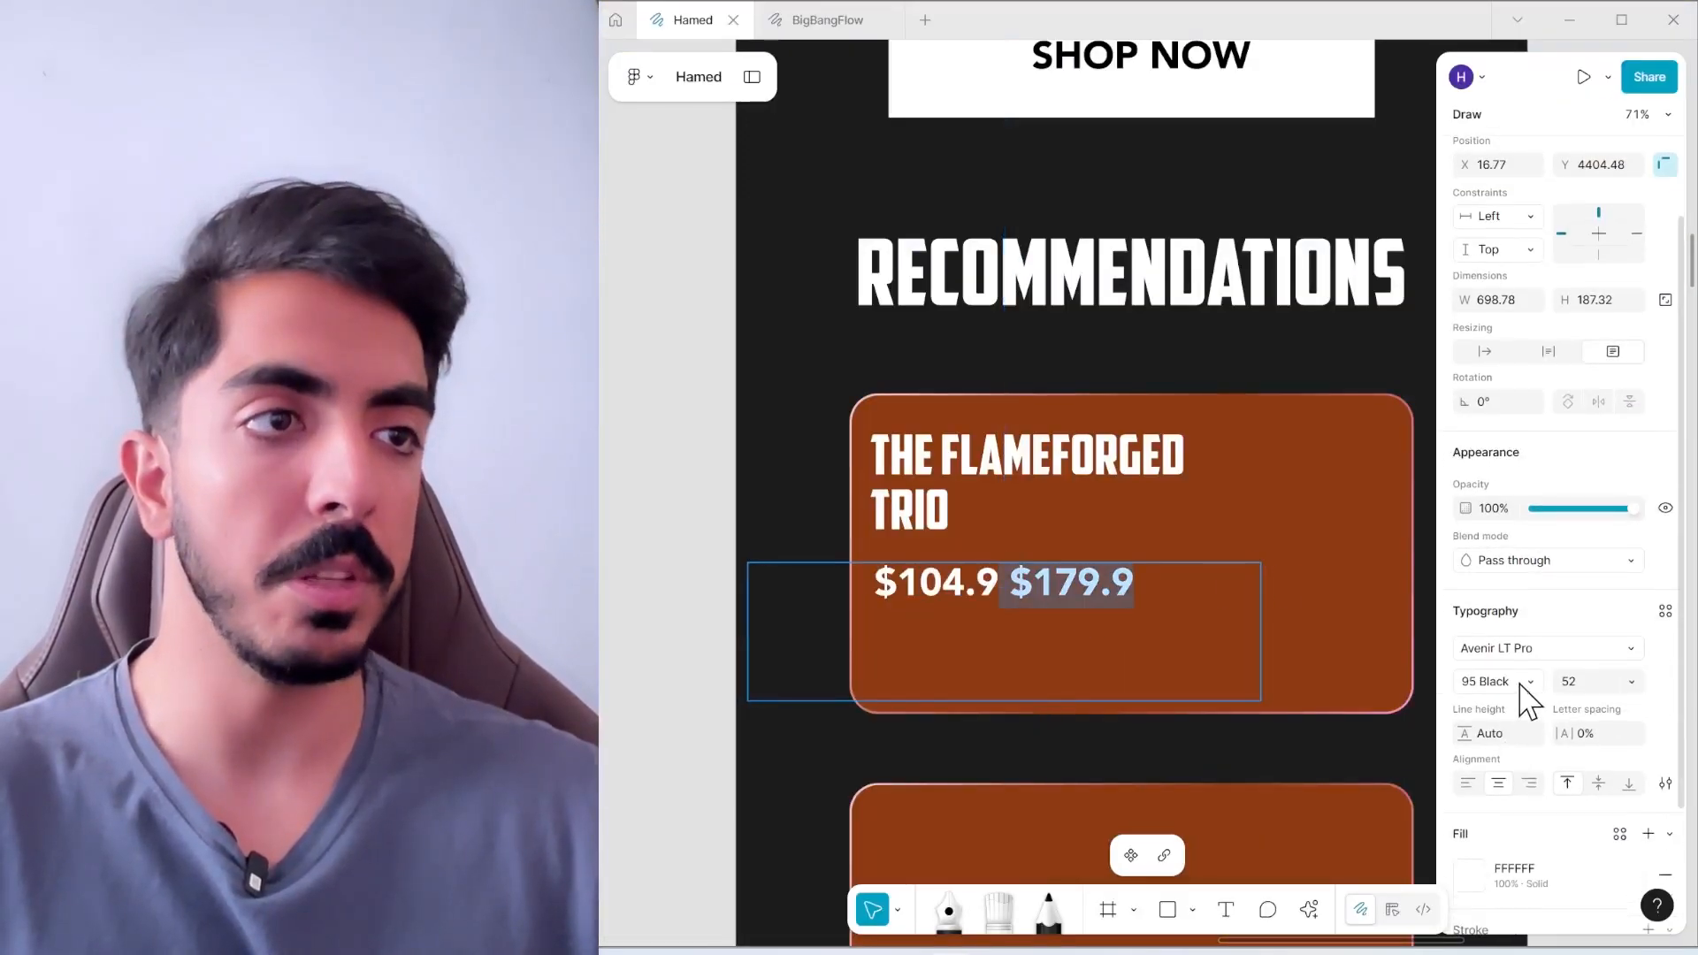
pyautogui.click(1514, 683)
pyautogui.click(1514, 631)
pyautogui.click(1665, 784)
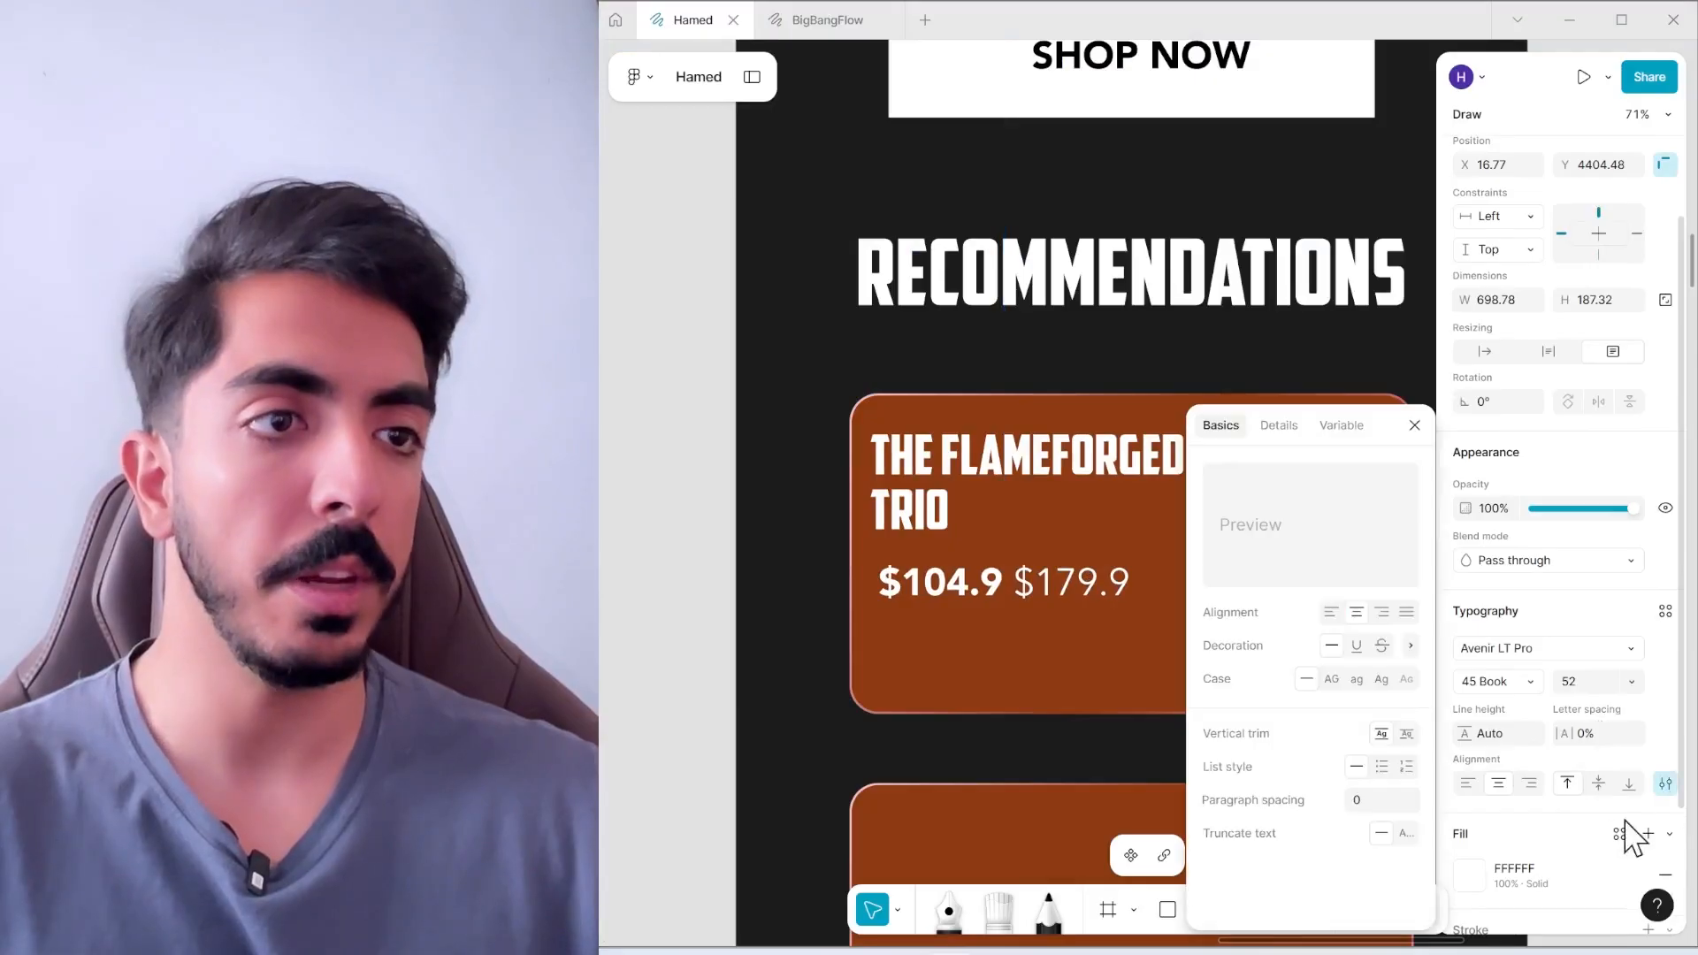
pyautogui.click(1381, 647)
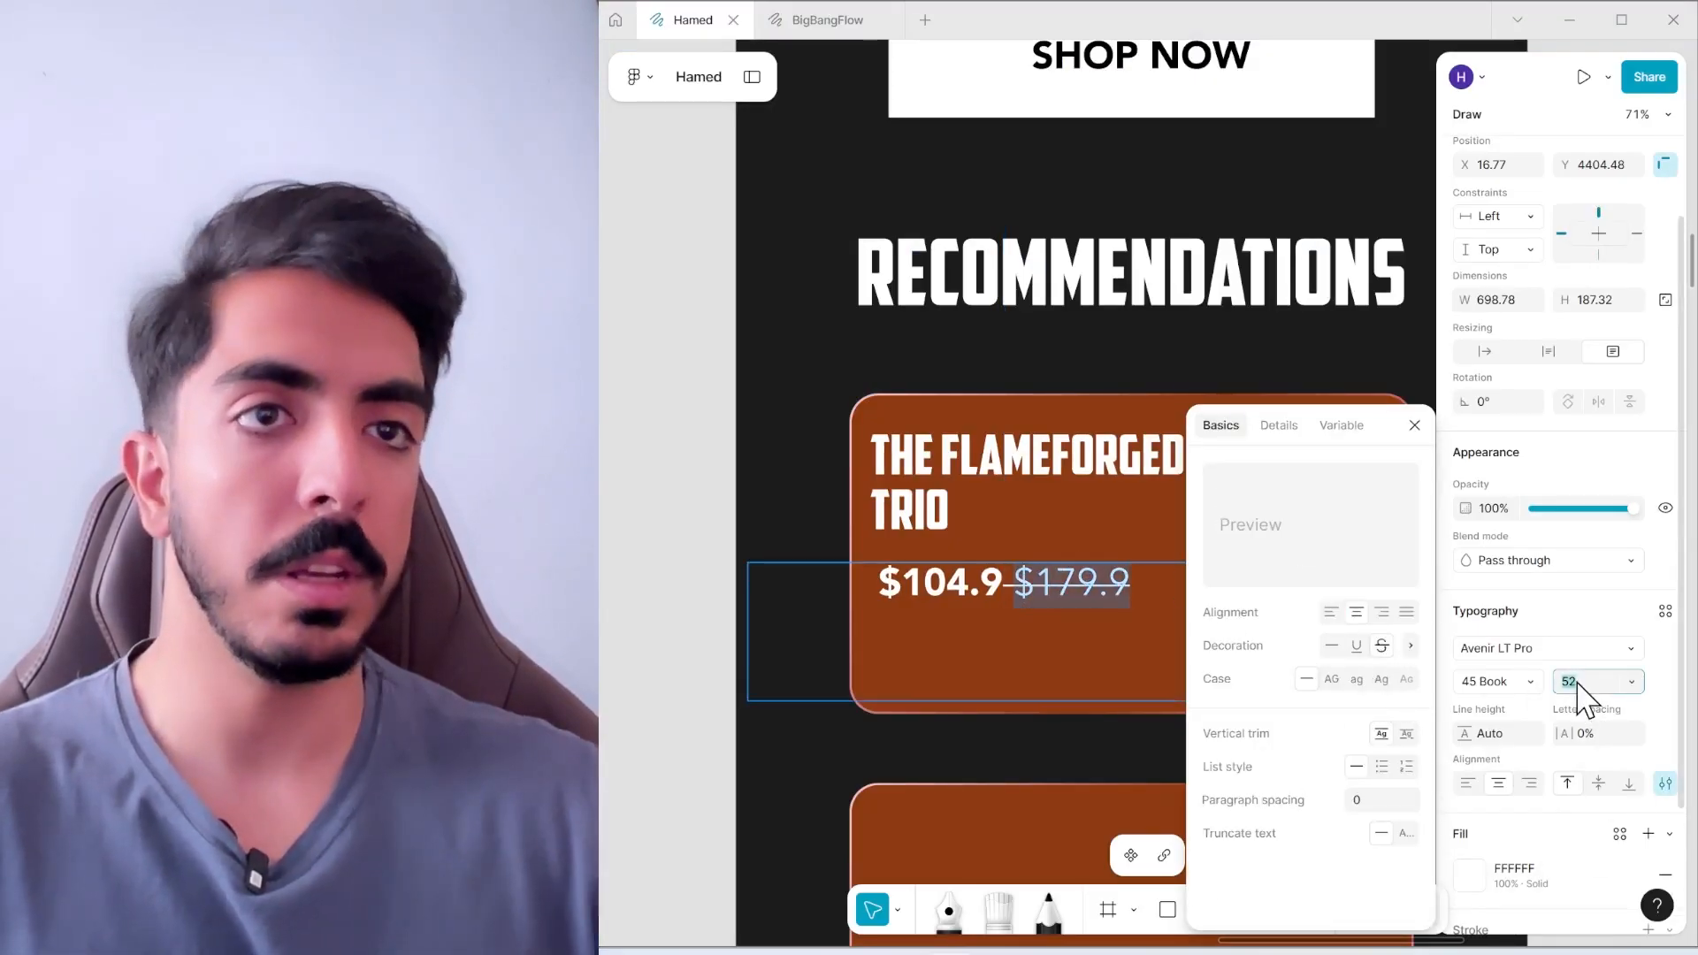
pyautogui.write('32')
pyautogui.press('Return')
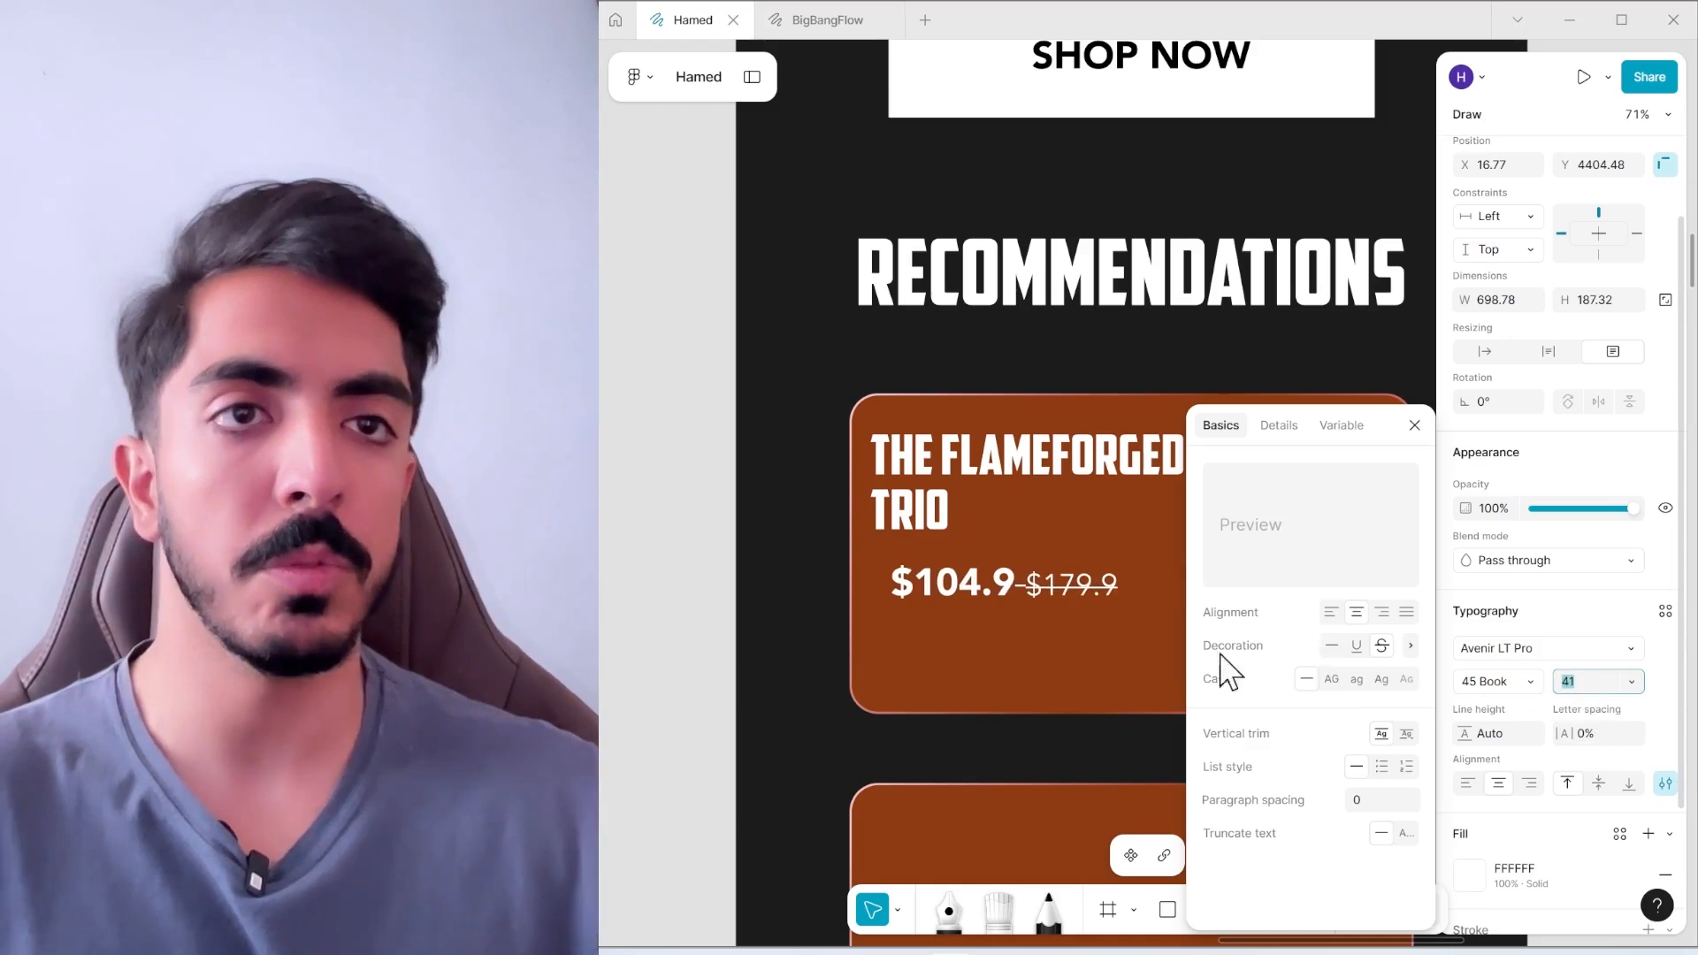
pyautogui.click(911, 591)
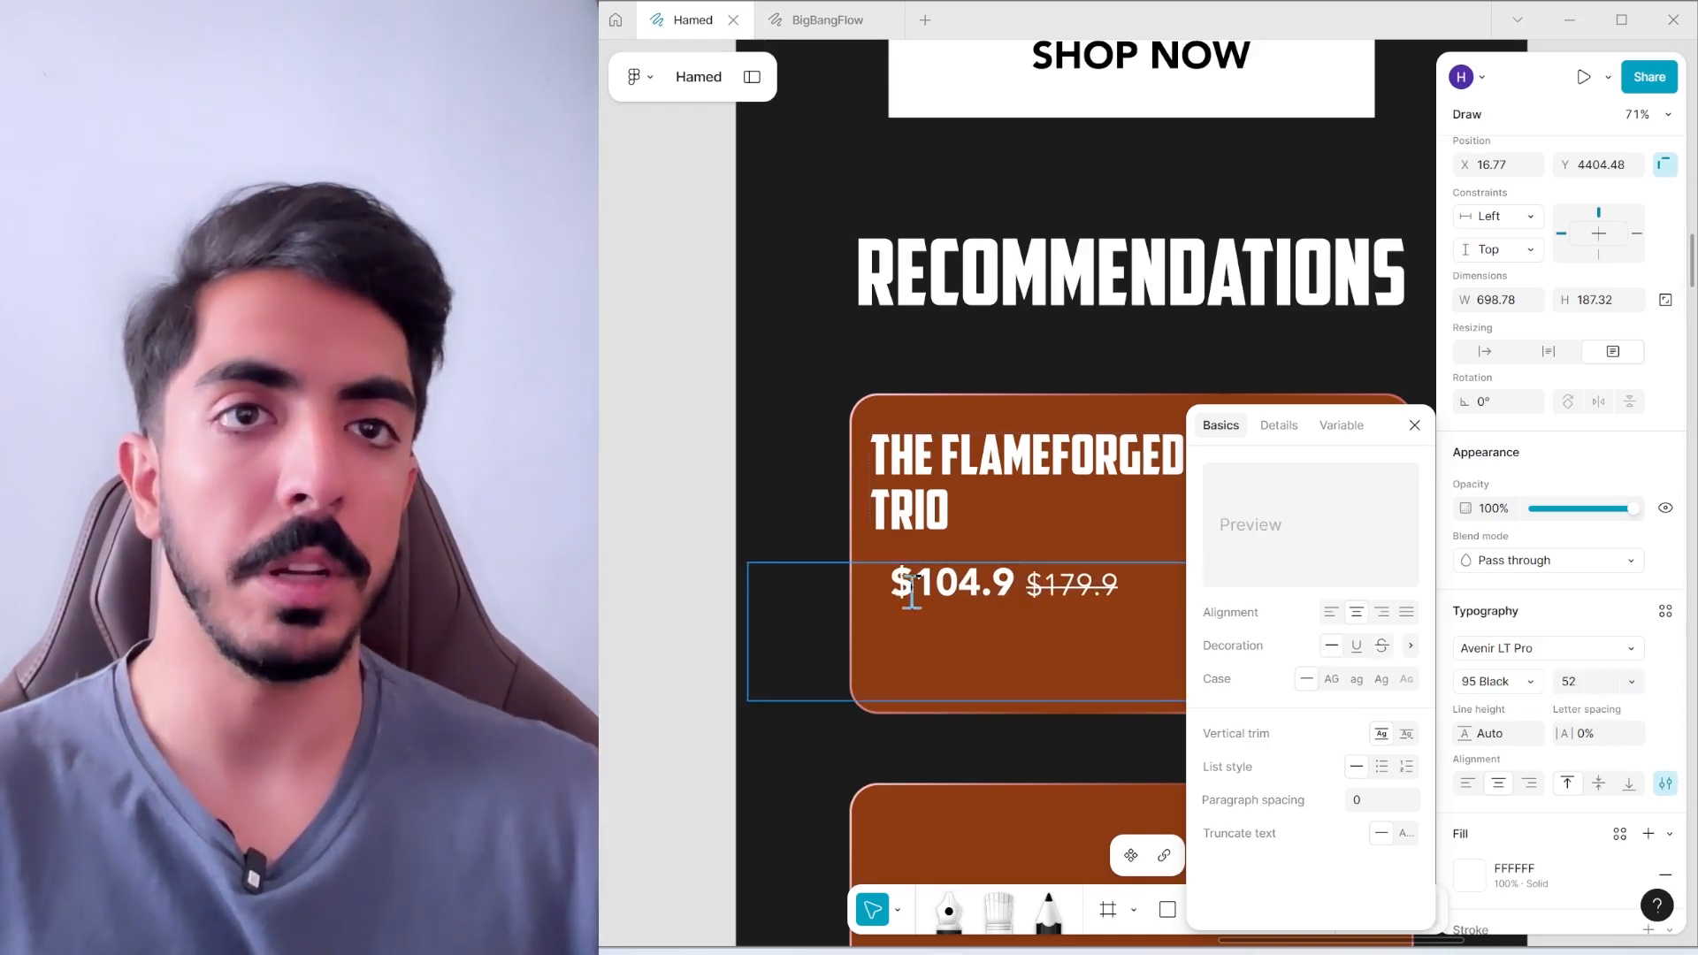
pyautogui.click(1414, 426)
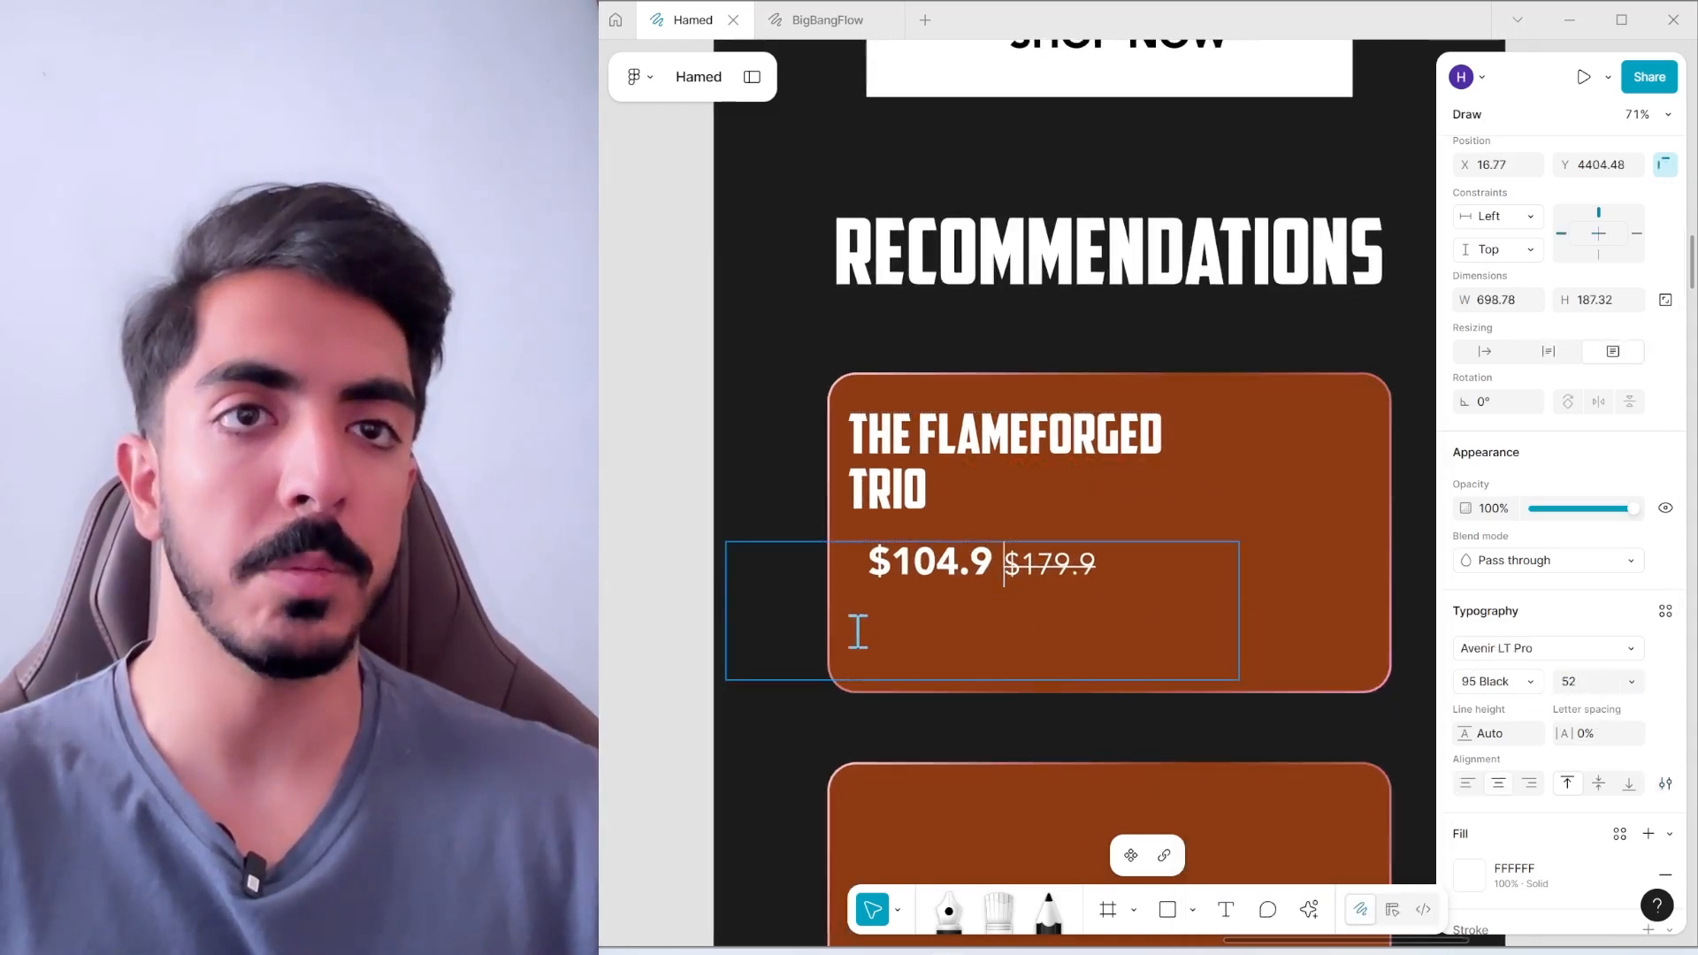
# Shrink the price text's box around its content and align it beneath "The Flameforged Trio" title
pyautogui.press('Escape')
pyautogui.moveTo(1181, 680); pyautogui.dragTo(1182, 607)
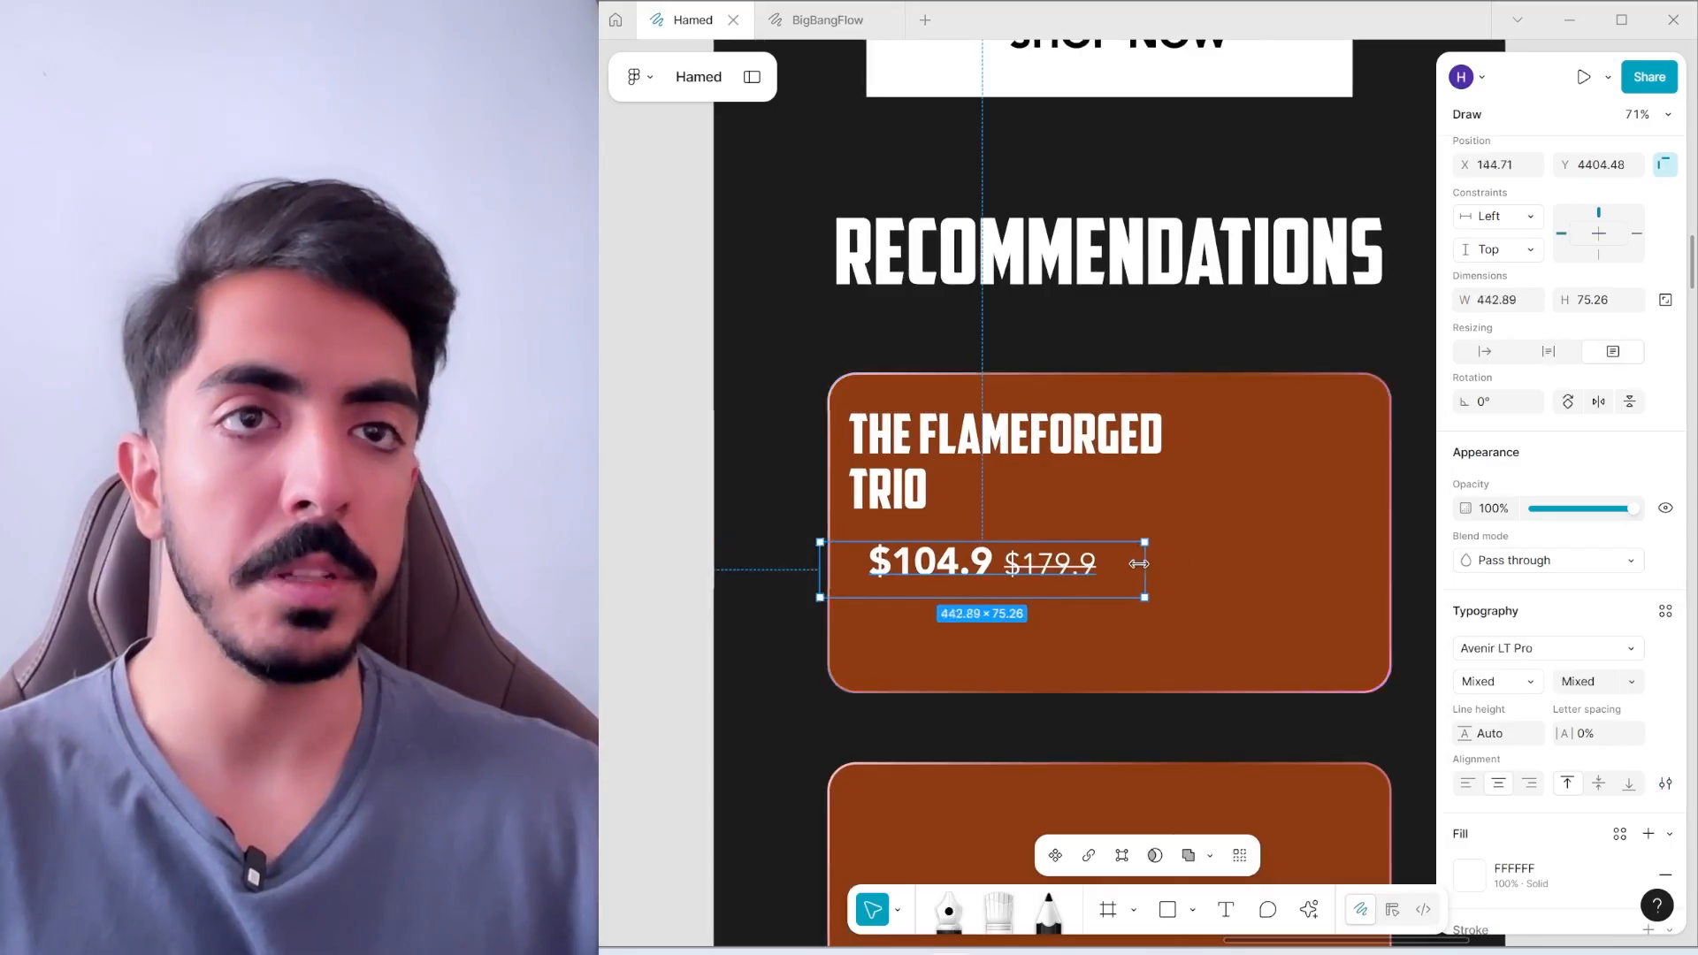
pyautogui.moveTo(946, 568); pyautogui.dragTo(930, 568)
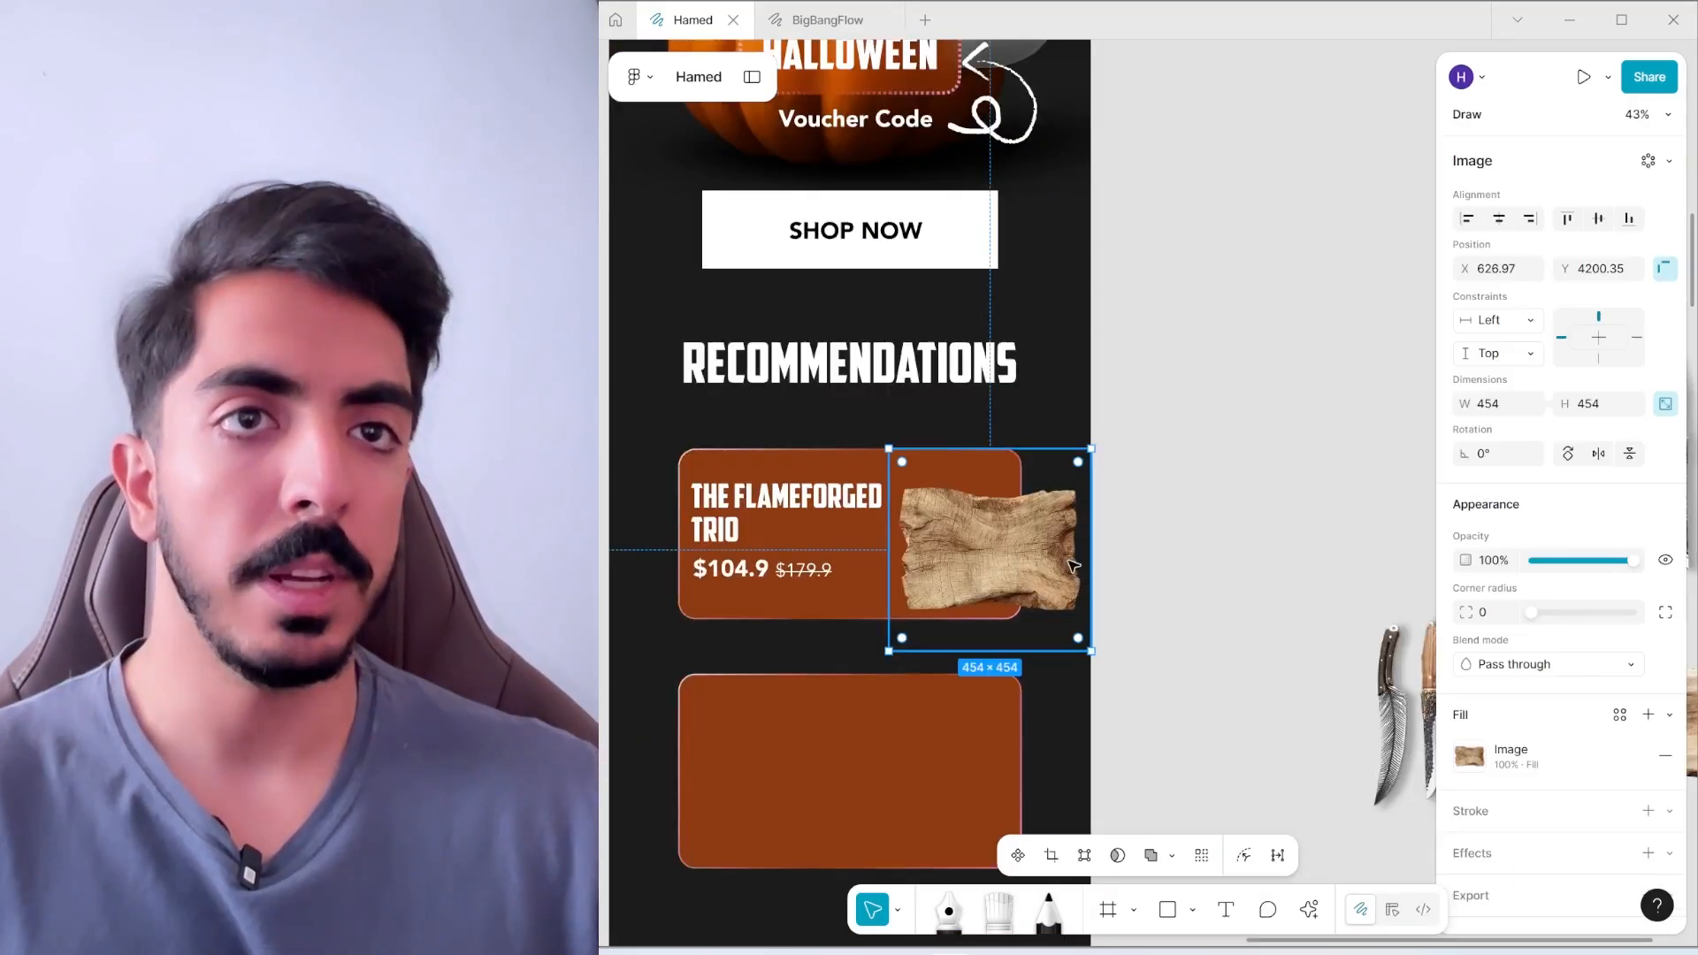
# Place the burlap-coloured wooden board on the upper card's right side and overlay the three-knife image, resized to about 413 × 500
pyautogui.moveTo(1174, 523); pyautogui.dragTo(976, 487)
pyautogui.scroll(-1, 976, 487)
pyautogui.click(1211, 502)
pyautogui.moveTo(1260, 500); pyautogui.dragTo(1305, 505)
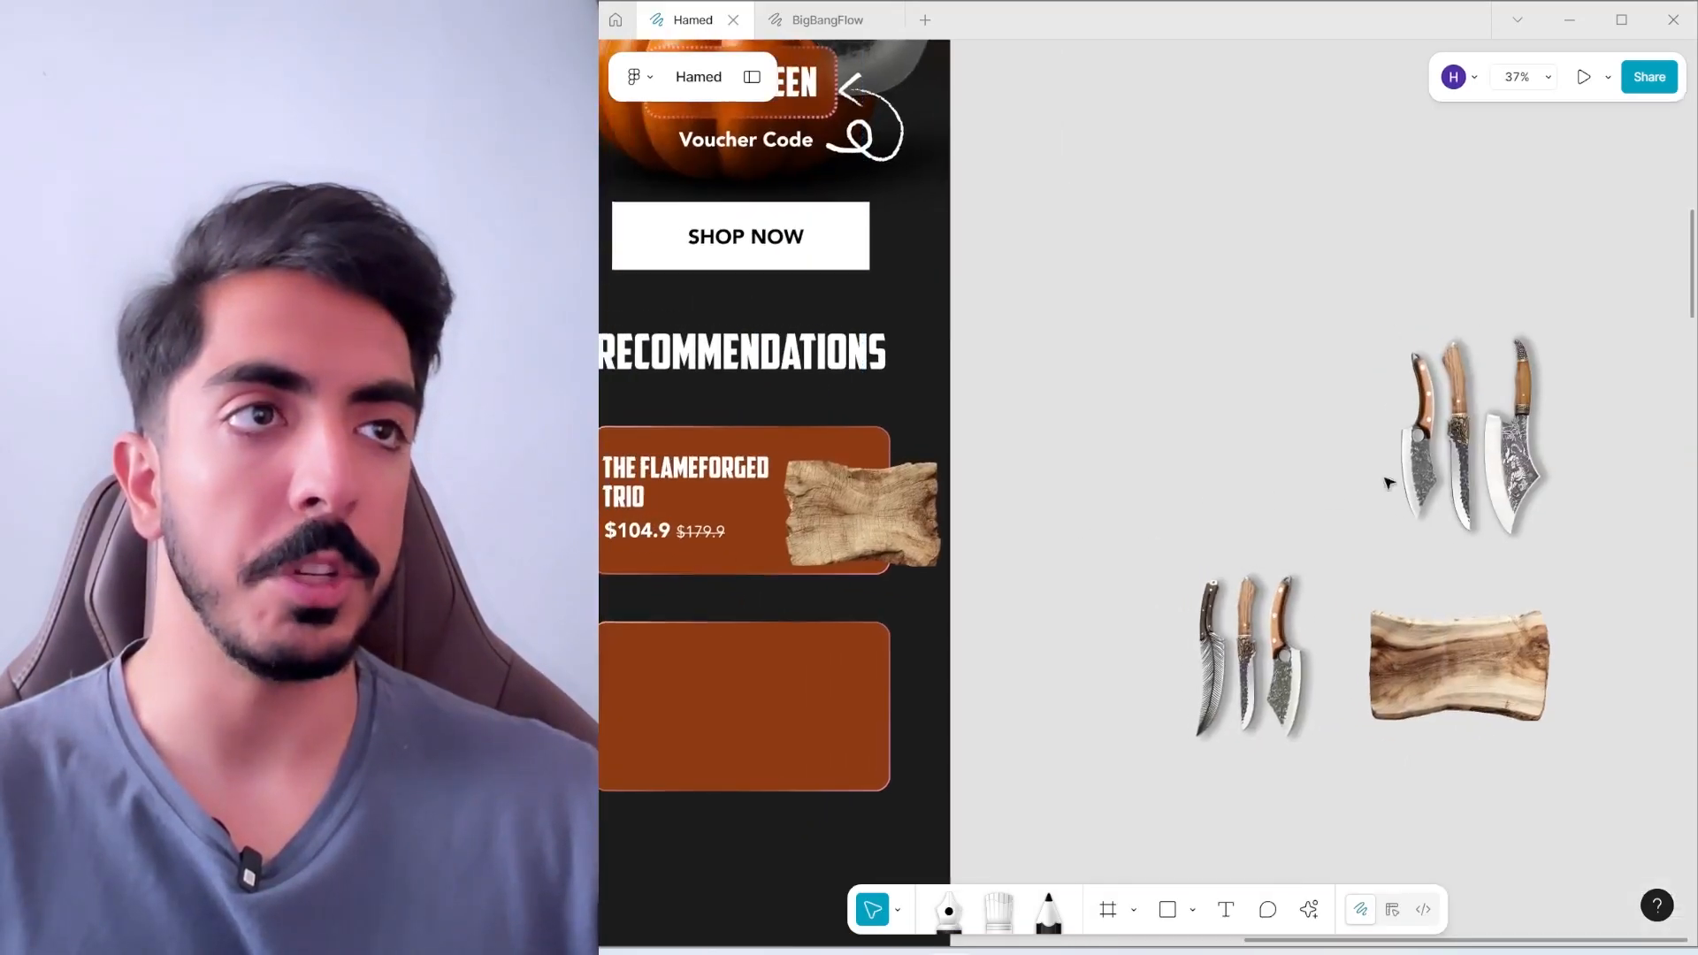
pyautogui.moveTo(1399, 465); pyautogui.dragTo(794, 491)
pyautogui.scroll(2, 857, 465)
pyautogui.moveTo(891, 278); pyautogui.dragTo(892, 309)
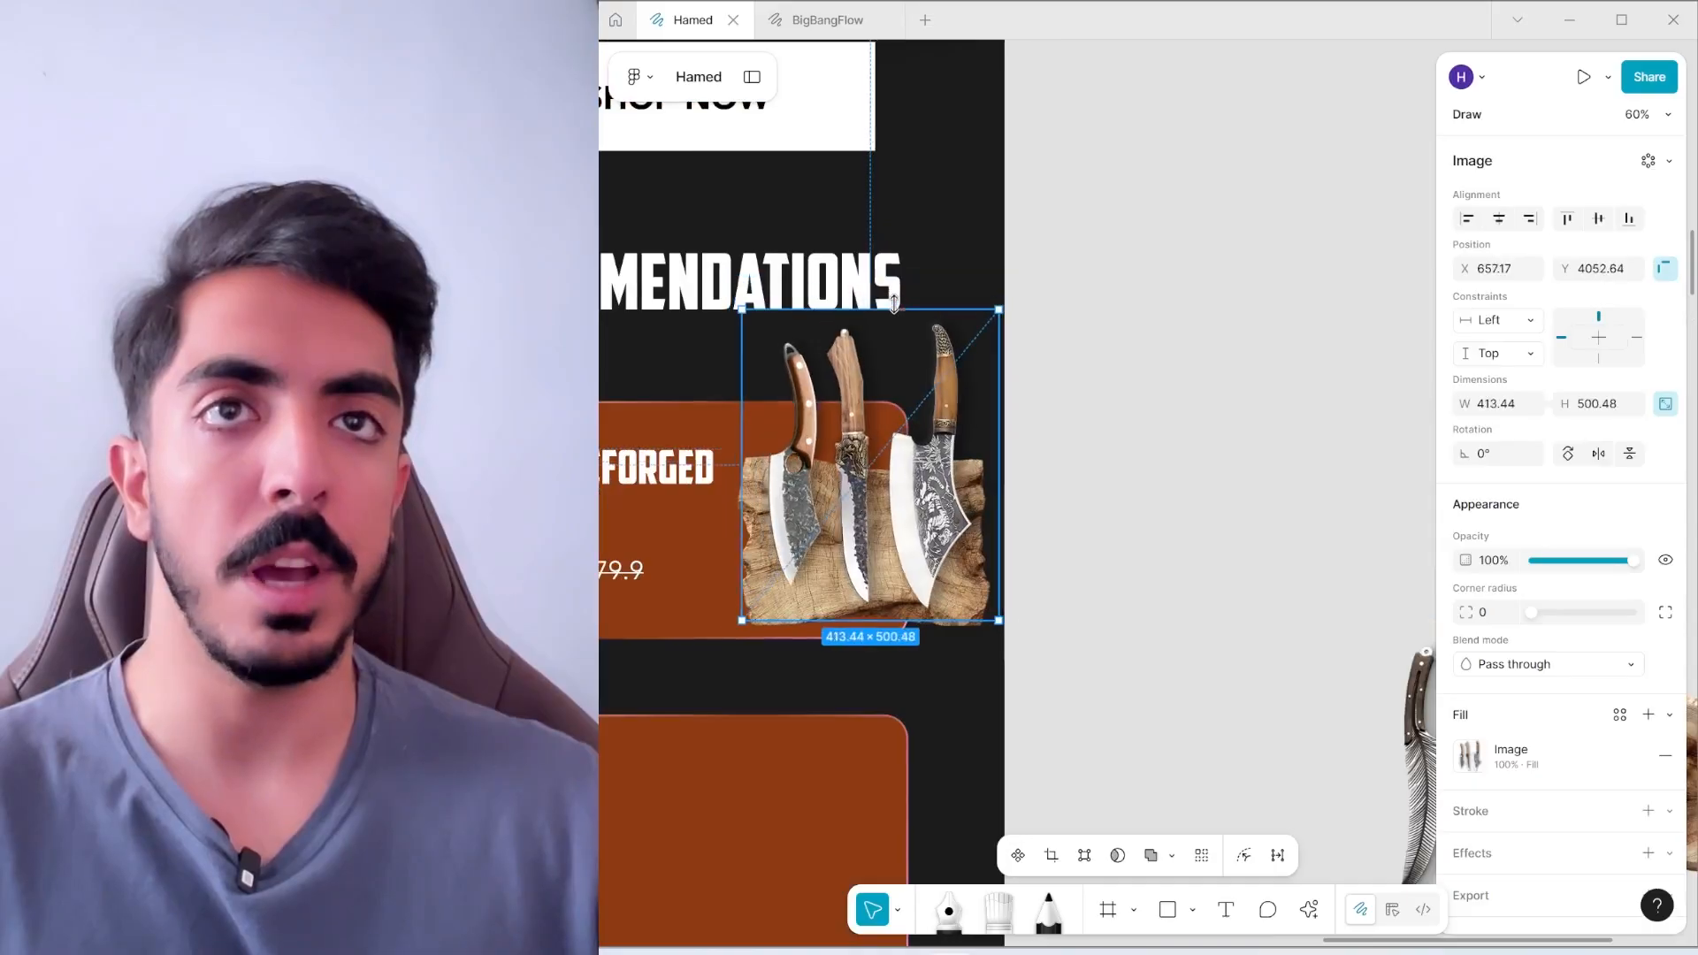
pyautogui.moveTo(874, 424); pyautogui.dragTo(910, 410)
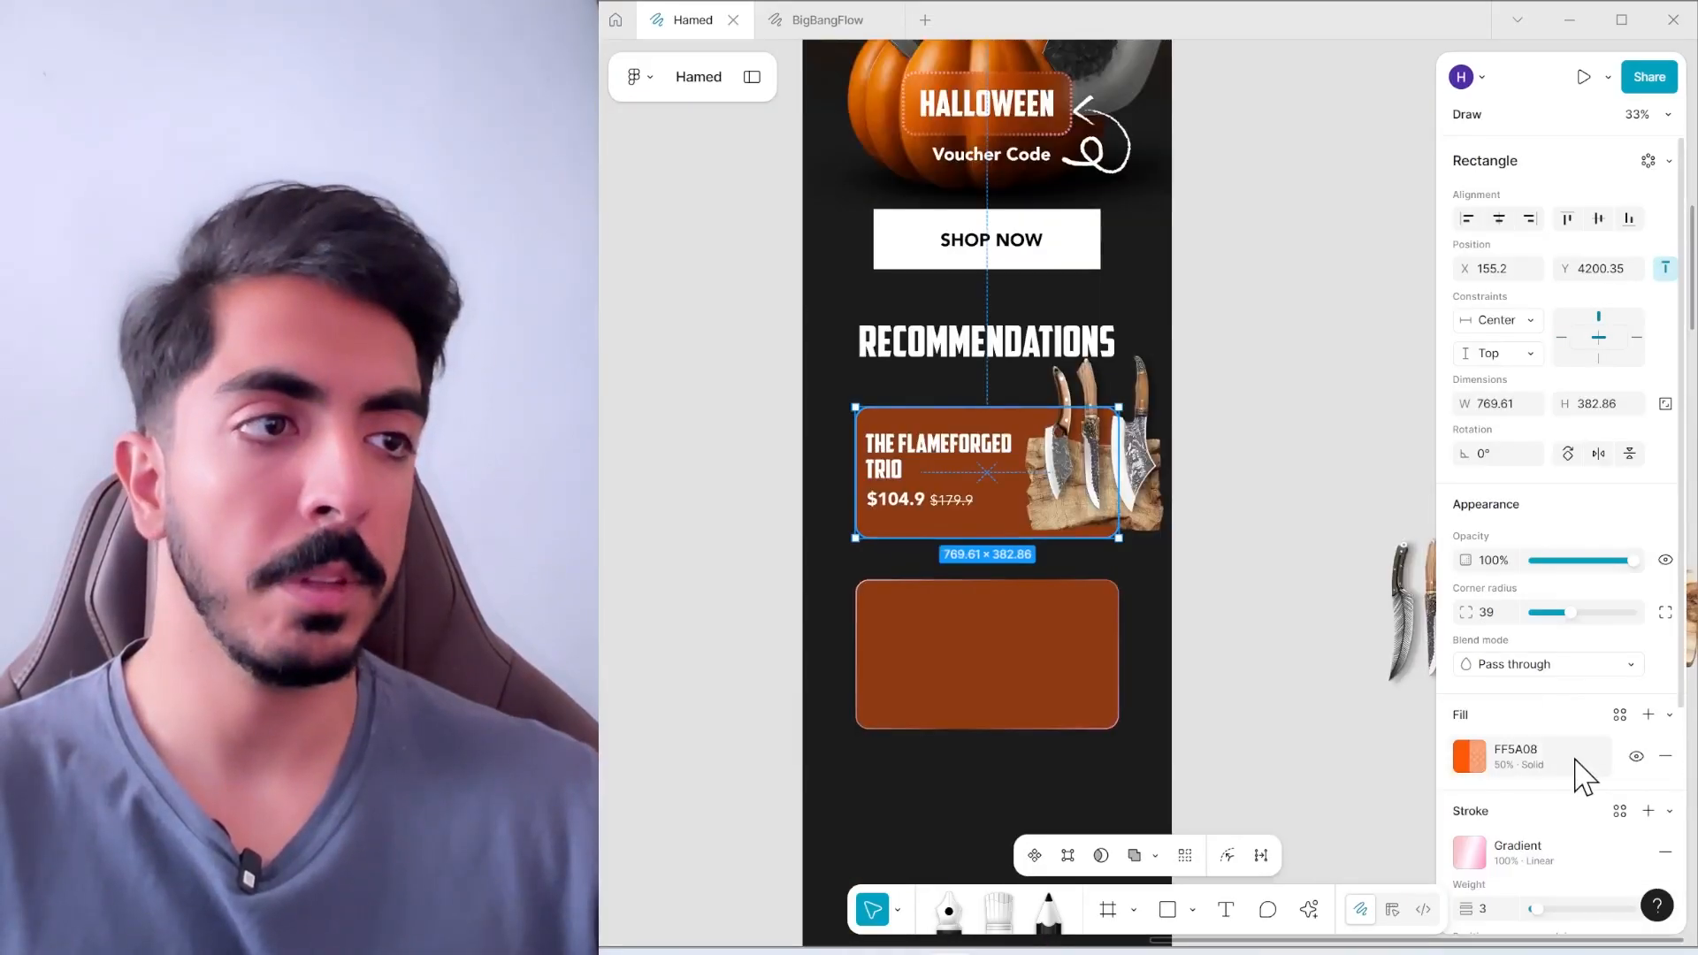
# Lower the upper card's orange fill opacity to 39% and extend its height to about 398
pyautogui.click(1533, 774)
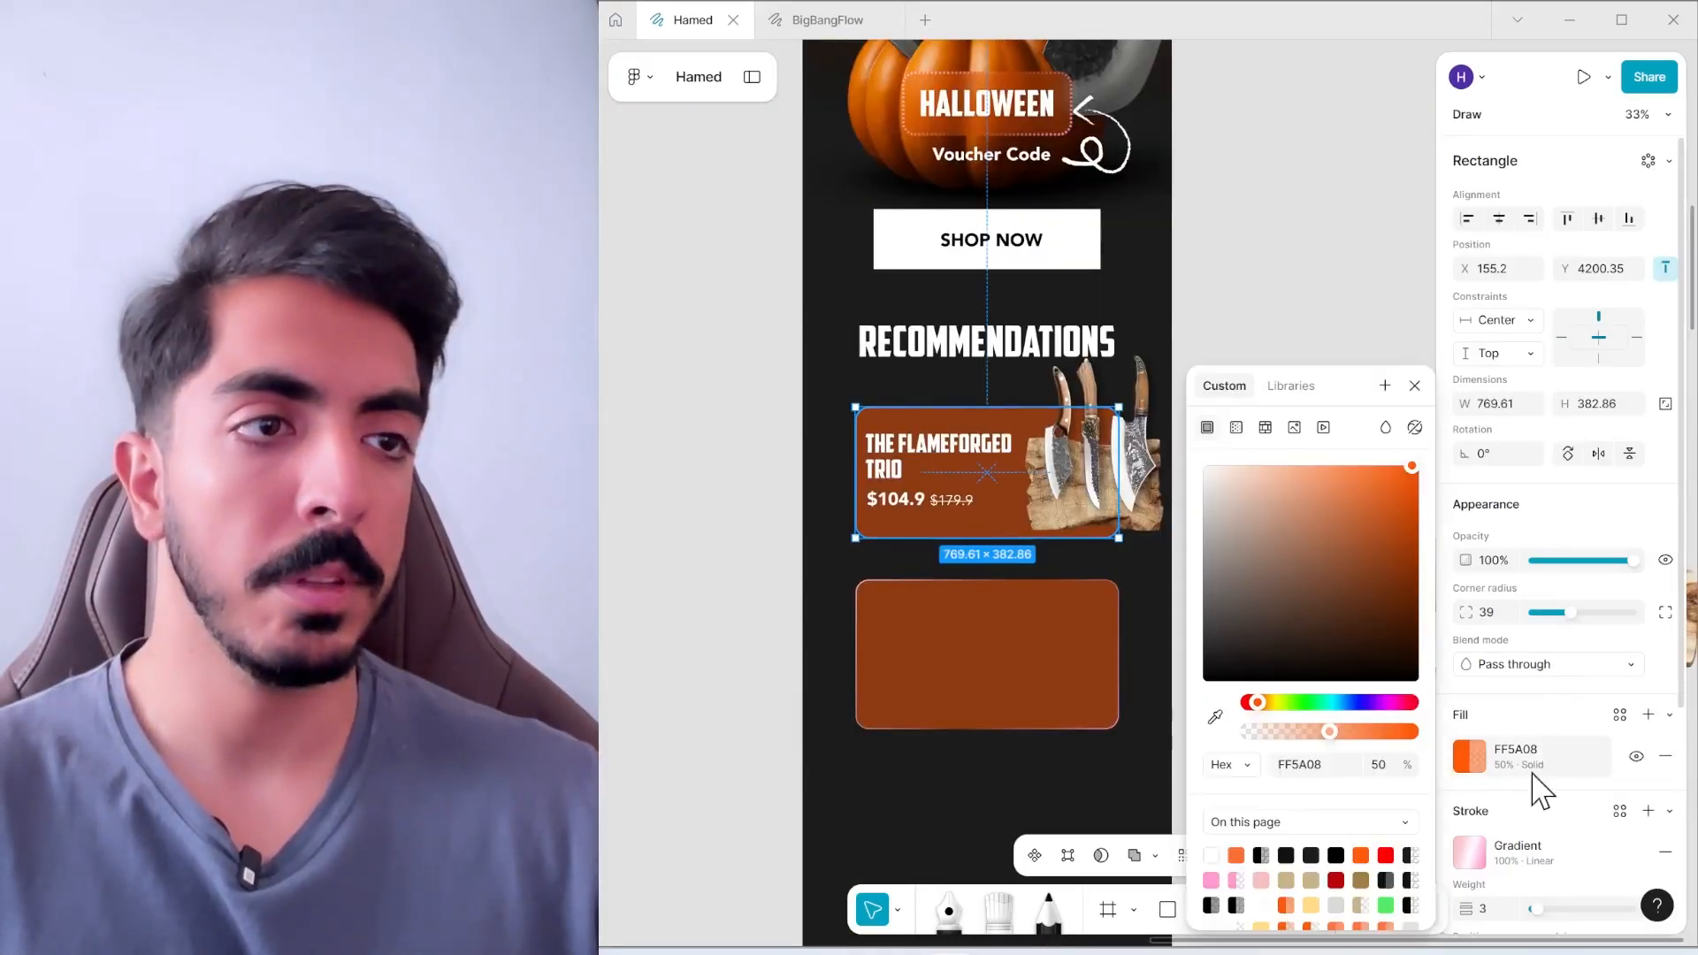
pyautogui.moveTo(1404, 768); pyautogui.dragTo(1367, 767)
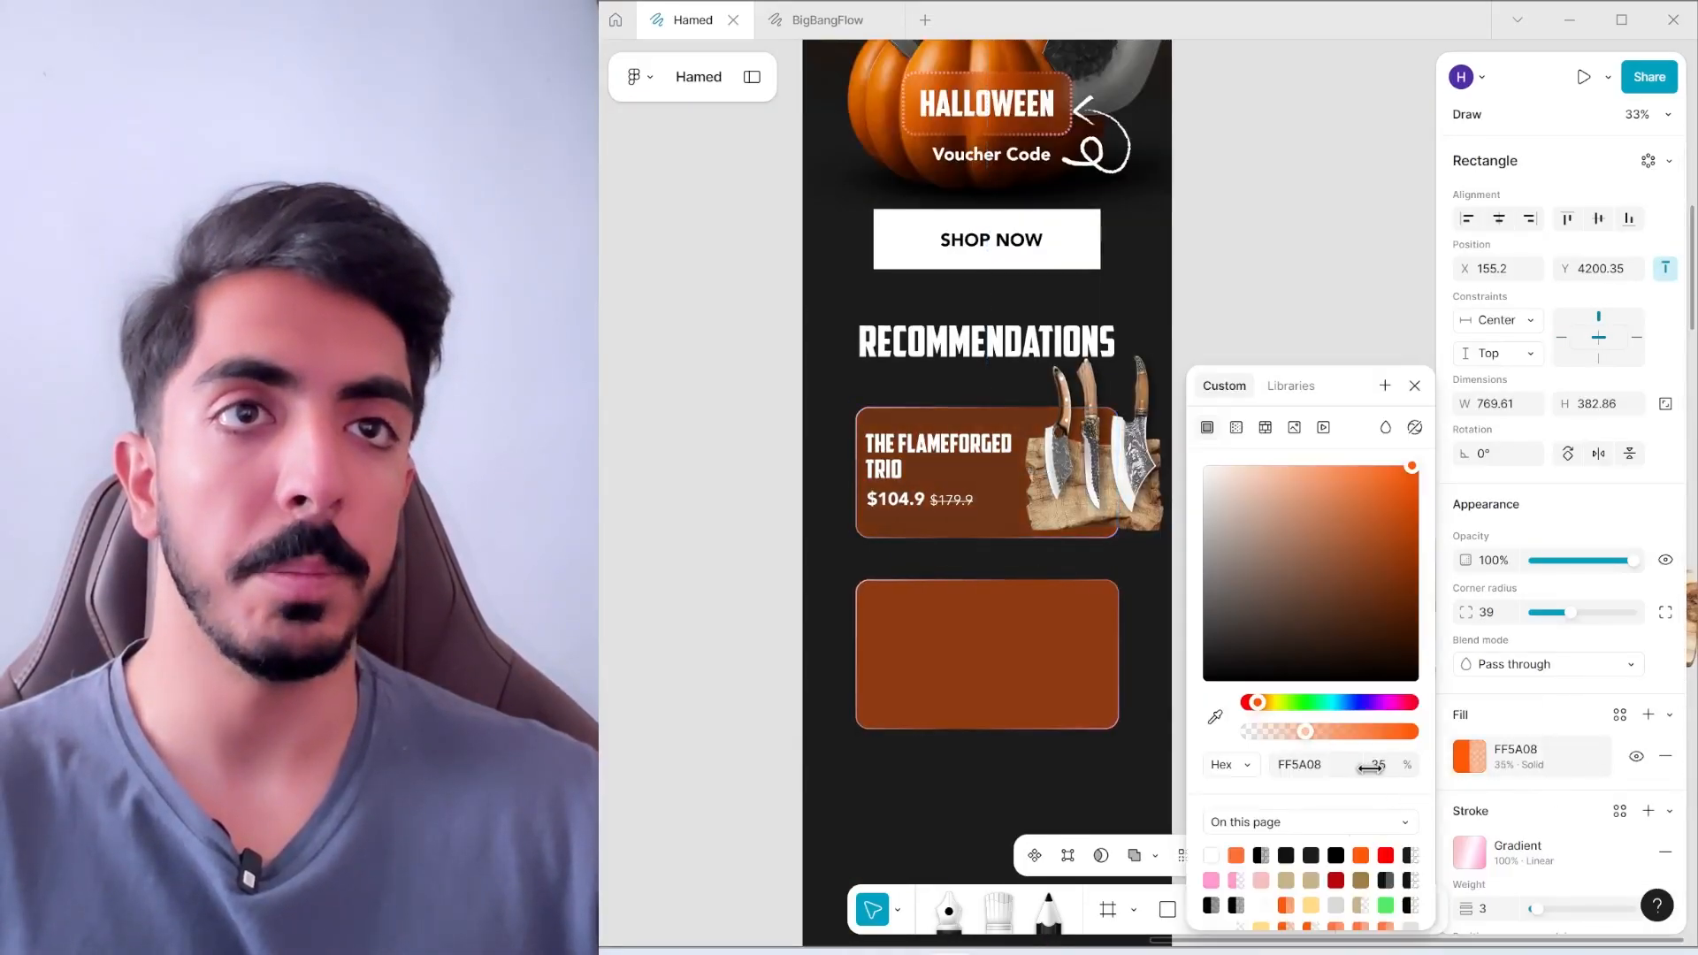
pyautogui.moveTo(978, 568); pyautogui.dragTo(977, 578)
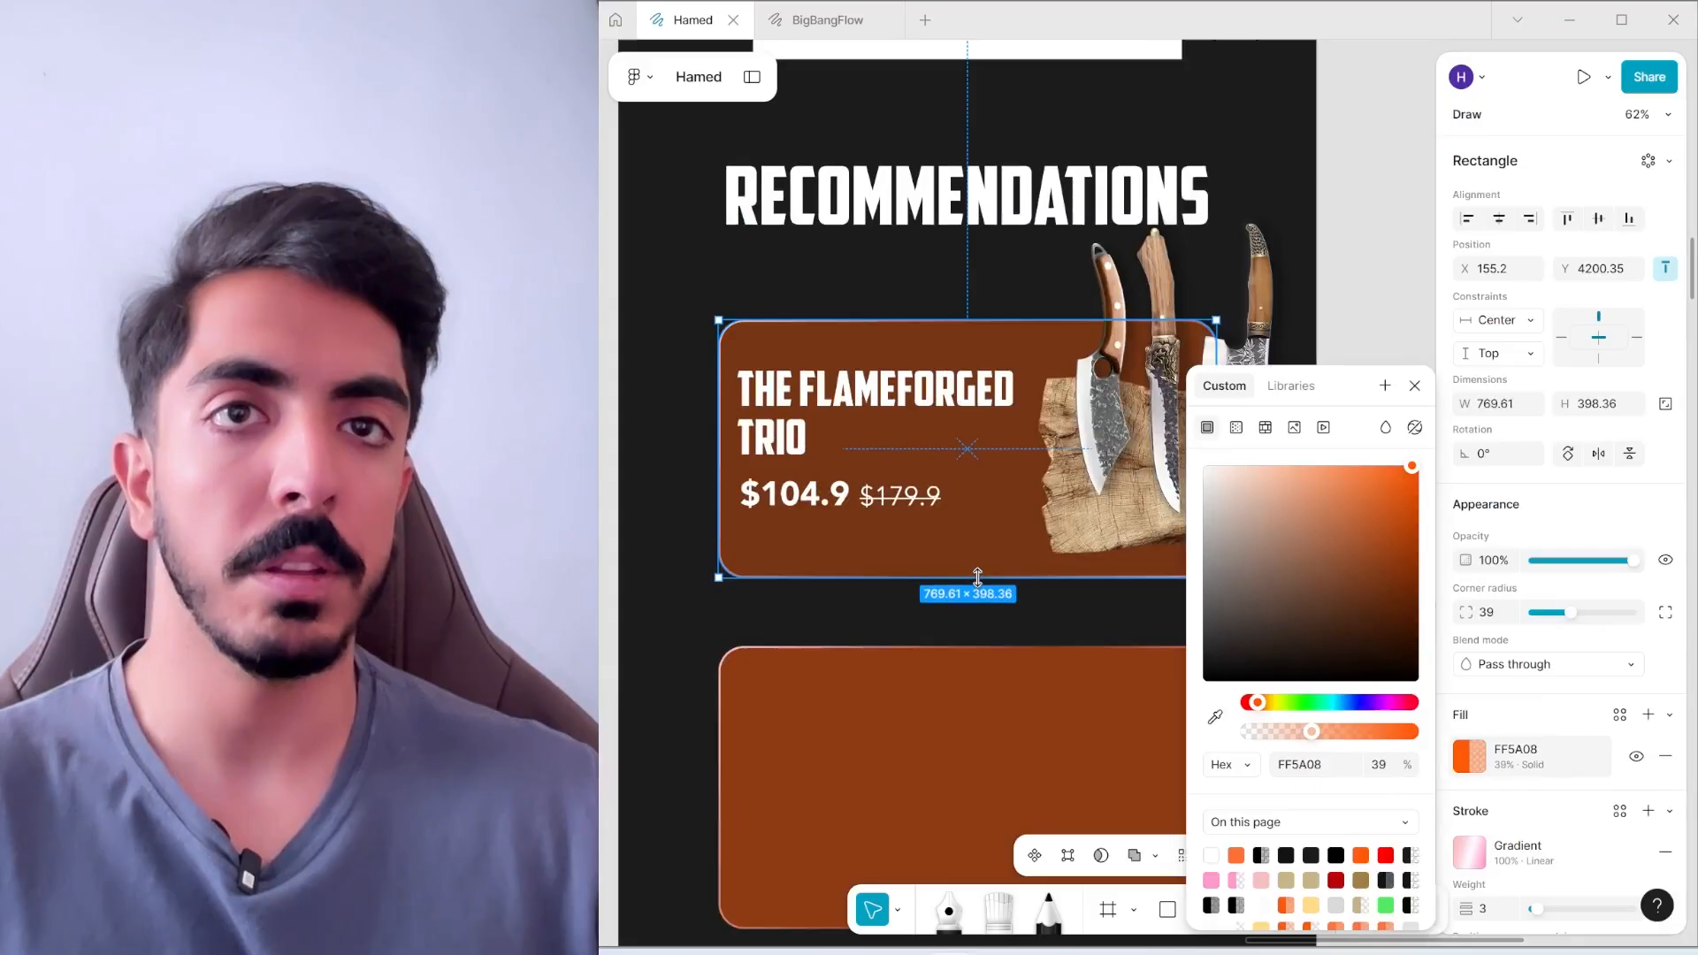
# Change "The Flameforged Trio" title's fill to the page's pale yellow FFDC86
pyautogui.click(803, 420)
pyautogui.scroll(-2, 845, 426)
pyautogui.scroll(-3, 1565, 530)
pyautogui.click(1469, 771)
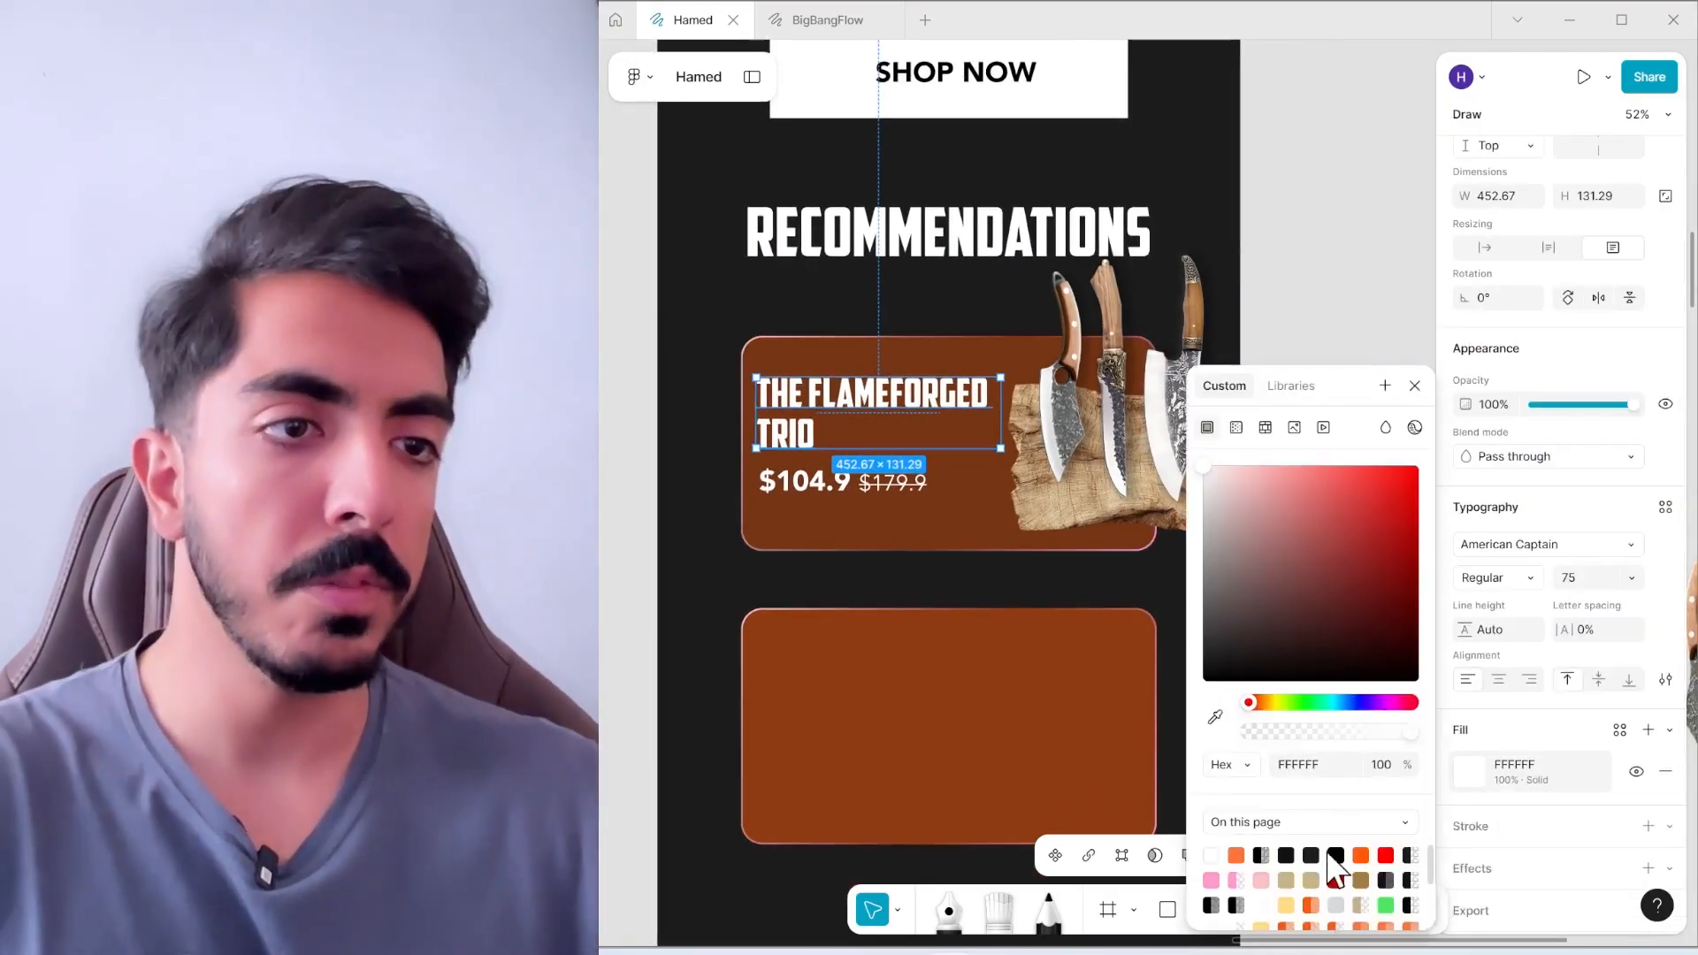
pyautogui.click(1286, 903)
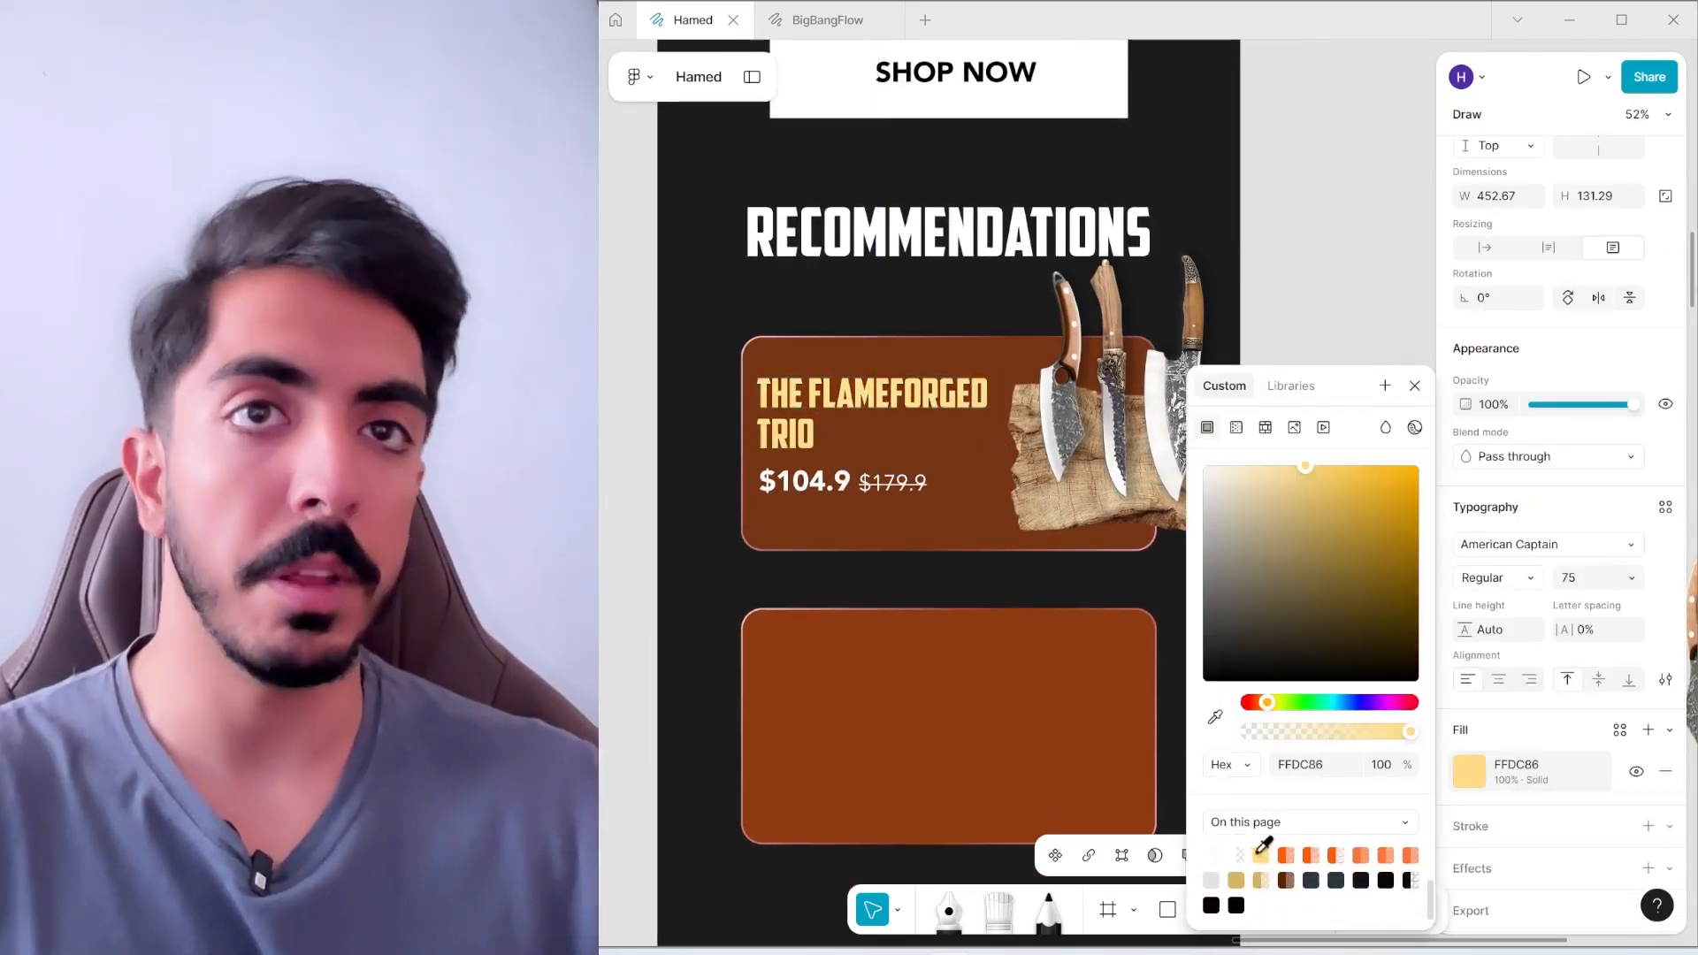
pyautogui.click(1320, 336)
# Shift the title and the price line slightly inward from the upper card's left edge
pyautogui.scroll(1, 850, 396)
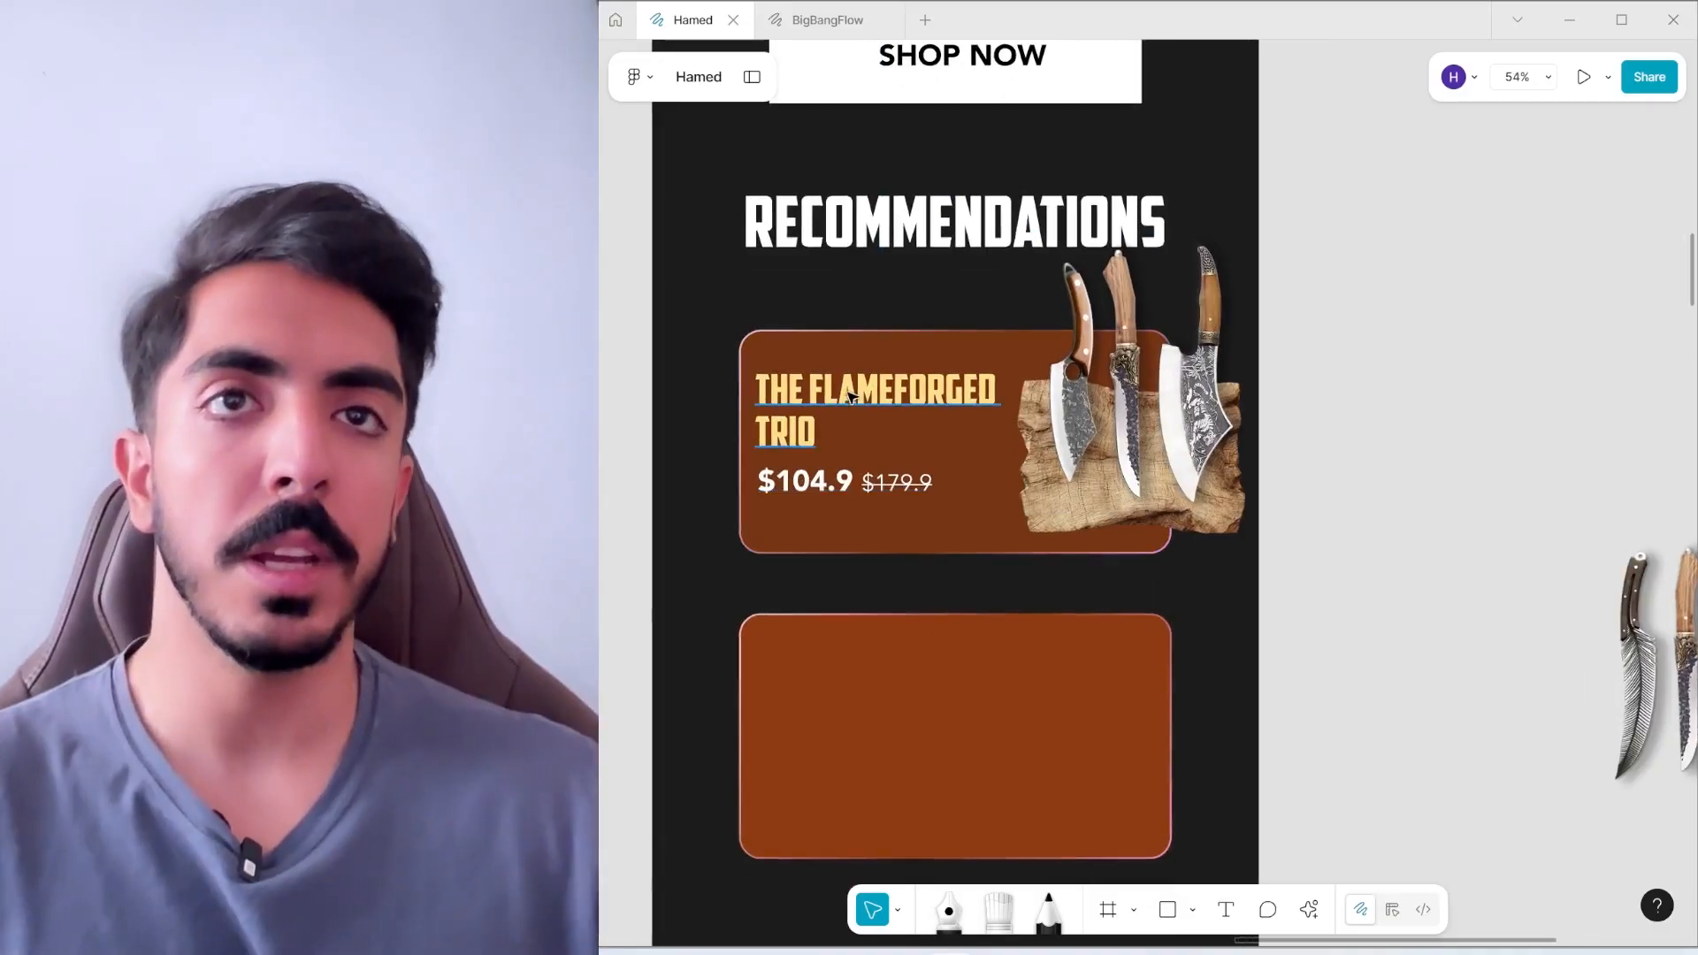
pyautogui.moveTo(851, 398); pyautogui.dragTo(867, 403)
pyautogui.moveTo(854, 483); pyautogui.dragTo(868, 489)
# Colour the $104.9 price with the pale yellow sampled from the card's title
pyautogui.doubleClick(867, 489)
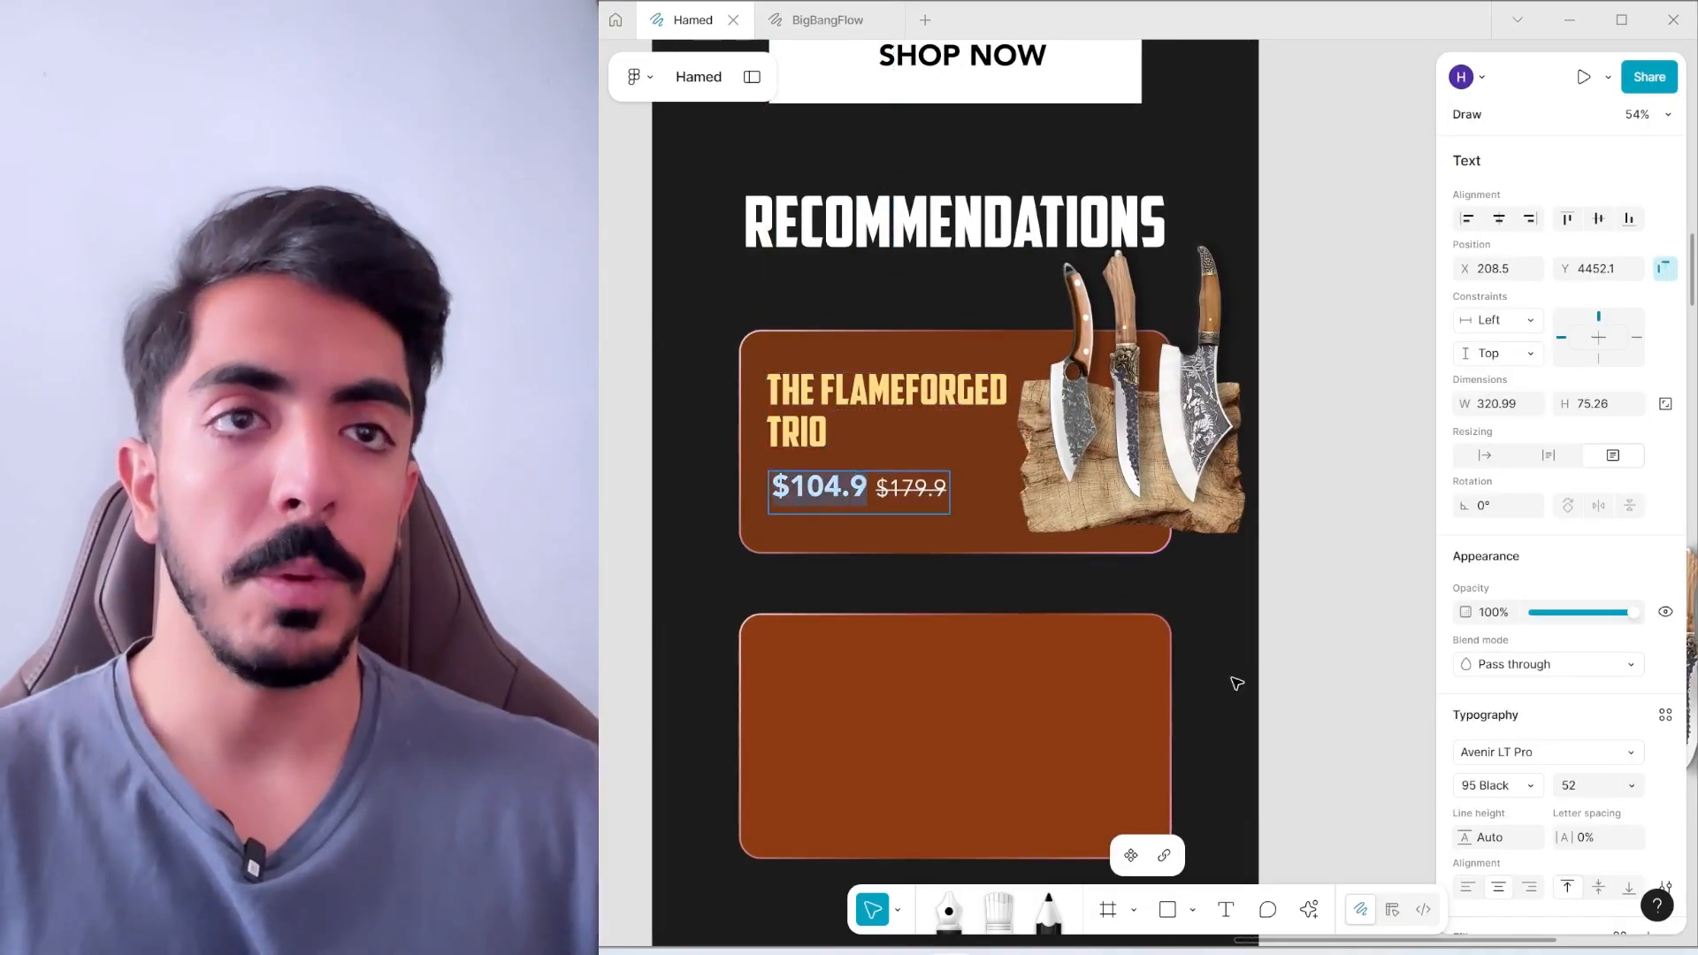
pyautogui.scroll(-3, 1504, 841)
pyautogui.click(1470, 721)
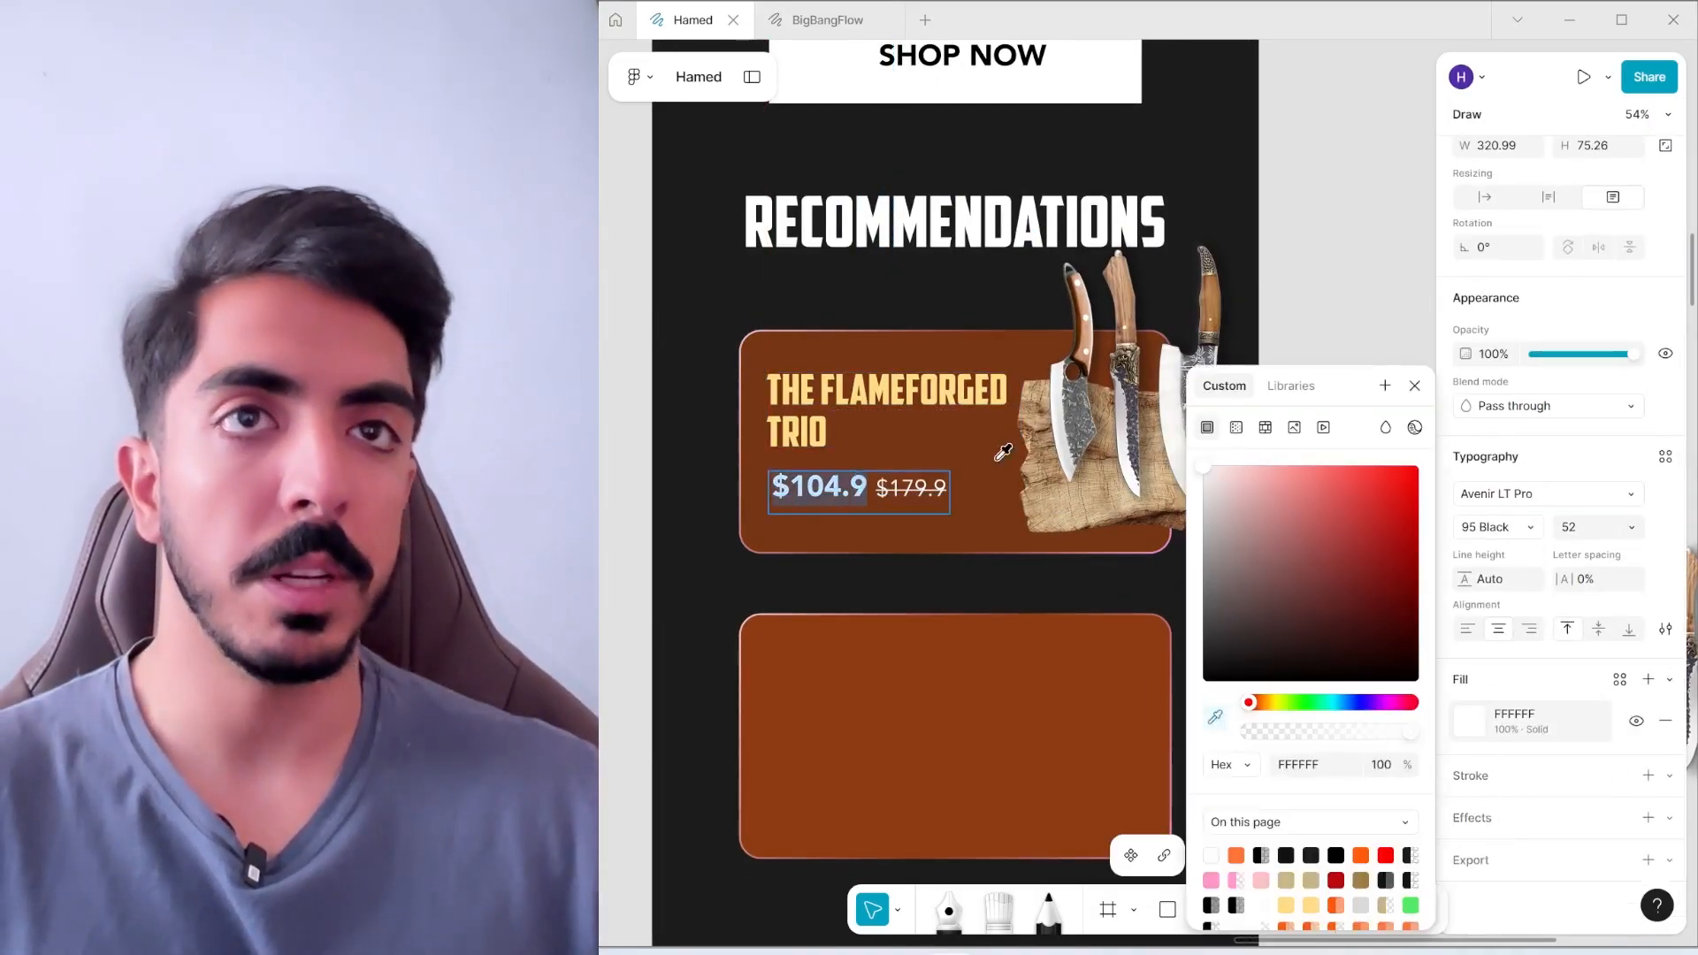
pyautogui.click(942, 389)
pyautogui.scroll(-3, 943, 389)
pyautogui.click(1259, 187)
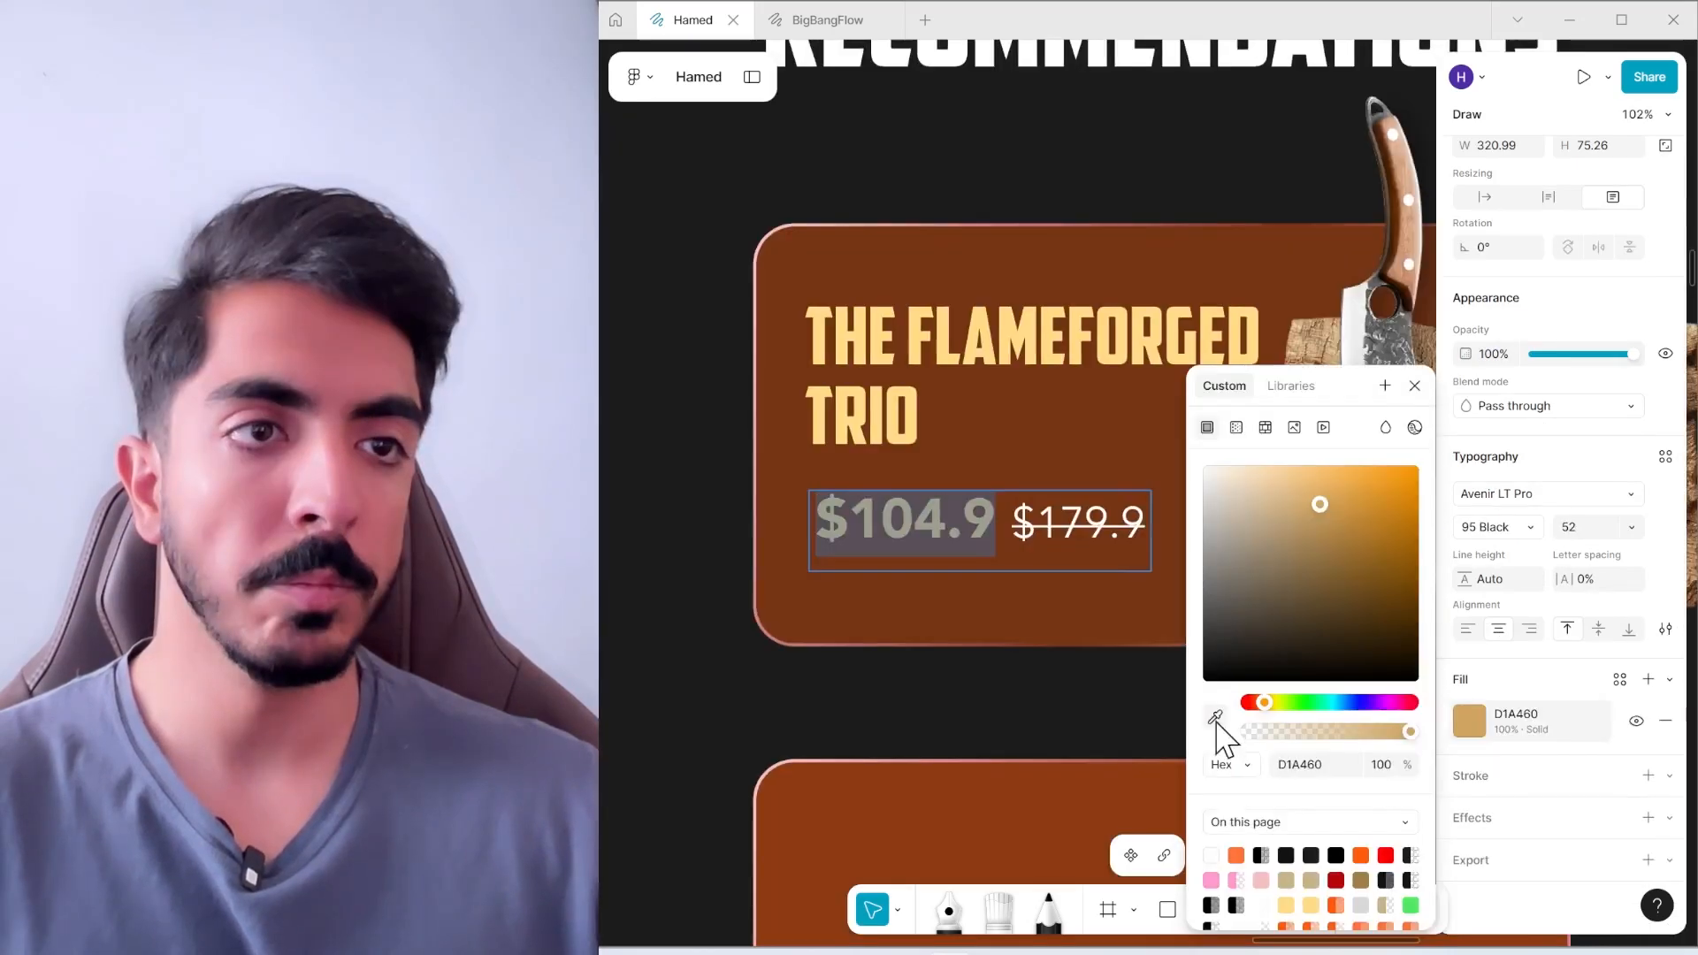
pyautogui.click(1213, 704)
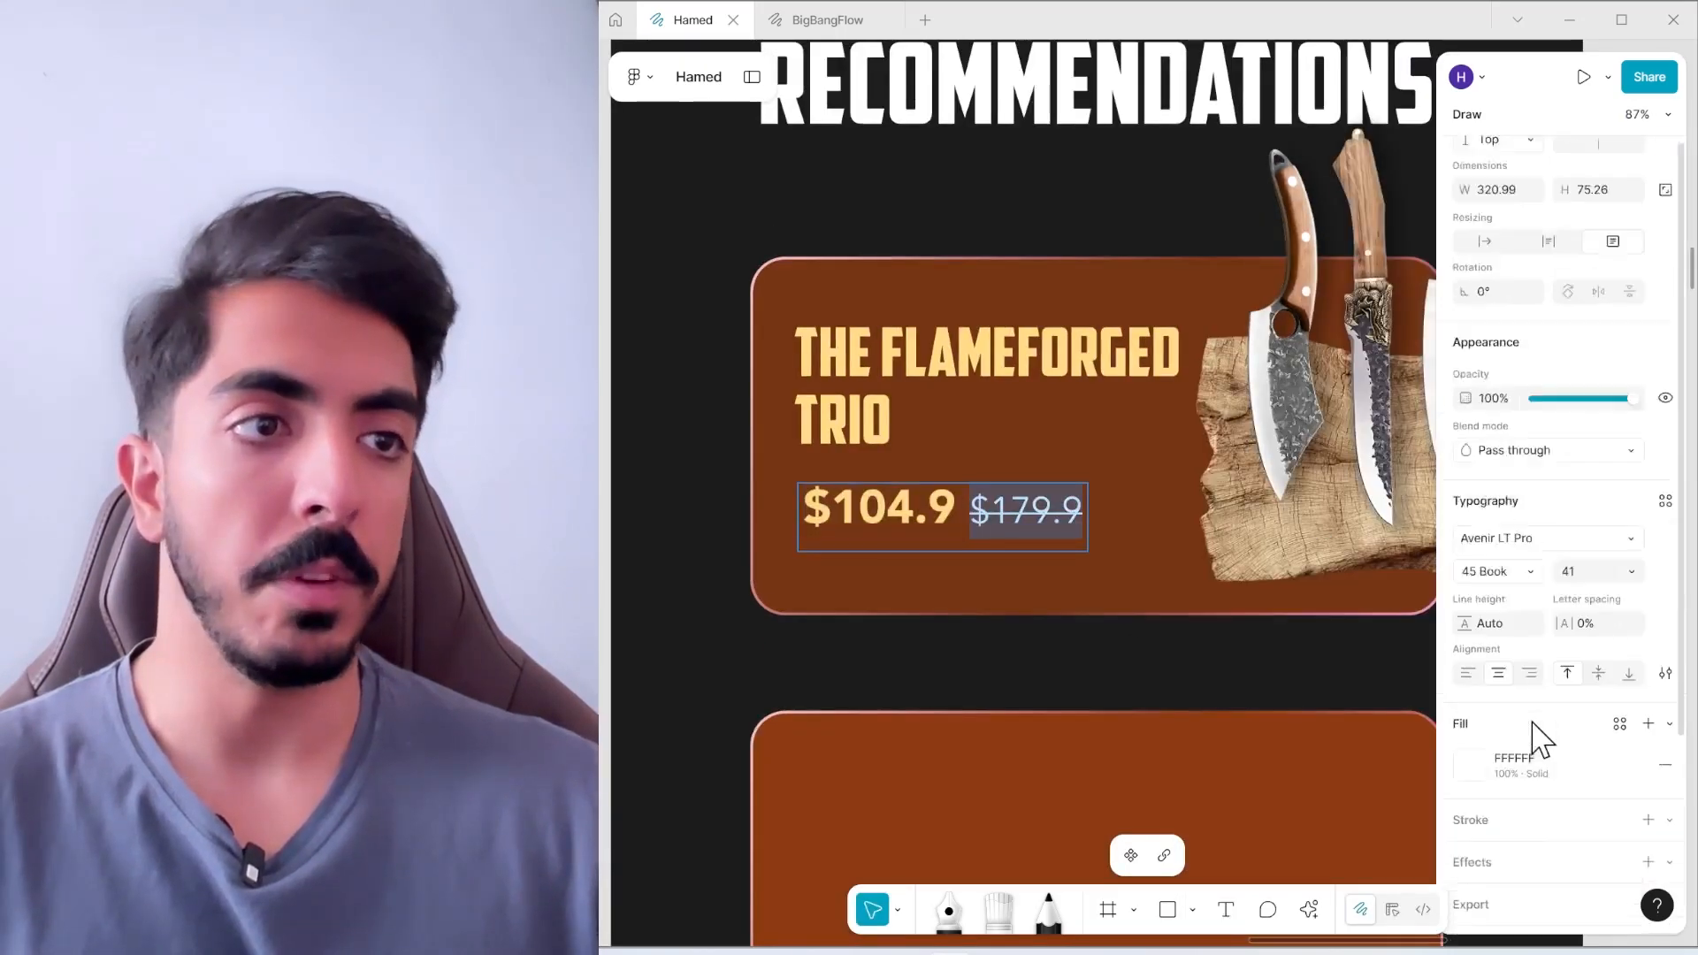
# Colour the struck-through $179.9 price dark red BF3131
pyautogui.scroll(-1, 1533, 723)
pyautogui.click(1471, 723)
pyautogui.moveTo(1373, 510); pyautogui.dragTo(1425, 437)
pyautogui.moveTo(1430, 489); pyautogui.dragTo(1406, 485)
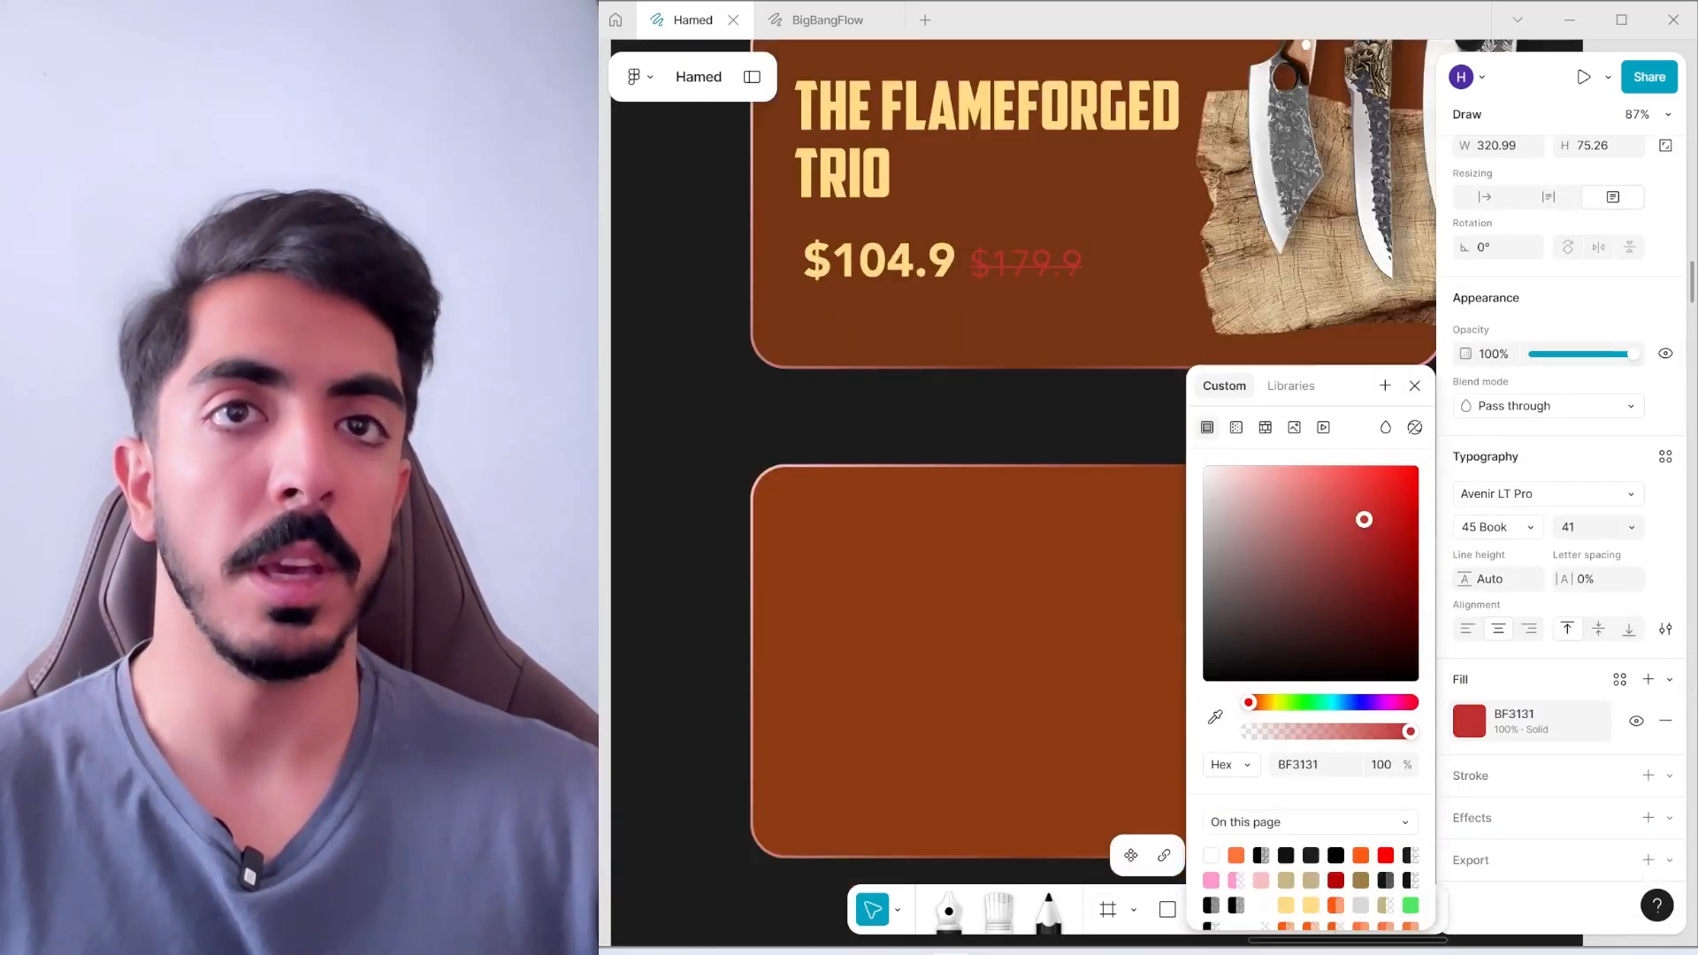
pyautogui.moveTo(778, 493); pyautogui.dragTo(951, 693)
pyautogui.click(674, 485)
pyautogui.click(675, 485)
# Select the knives and wooden board images together and rotate them to -5.88°
pyautogui.scroll(-4, 667, 513)
pyautogui.scroll(-1, 743, 540)
pyautogui.moveTo(744, 541); pyautogui.dragTo(878, 508)
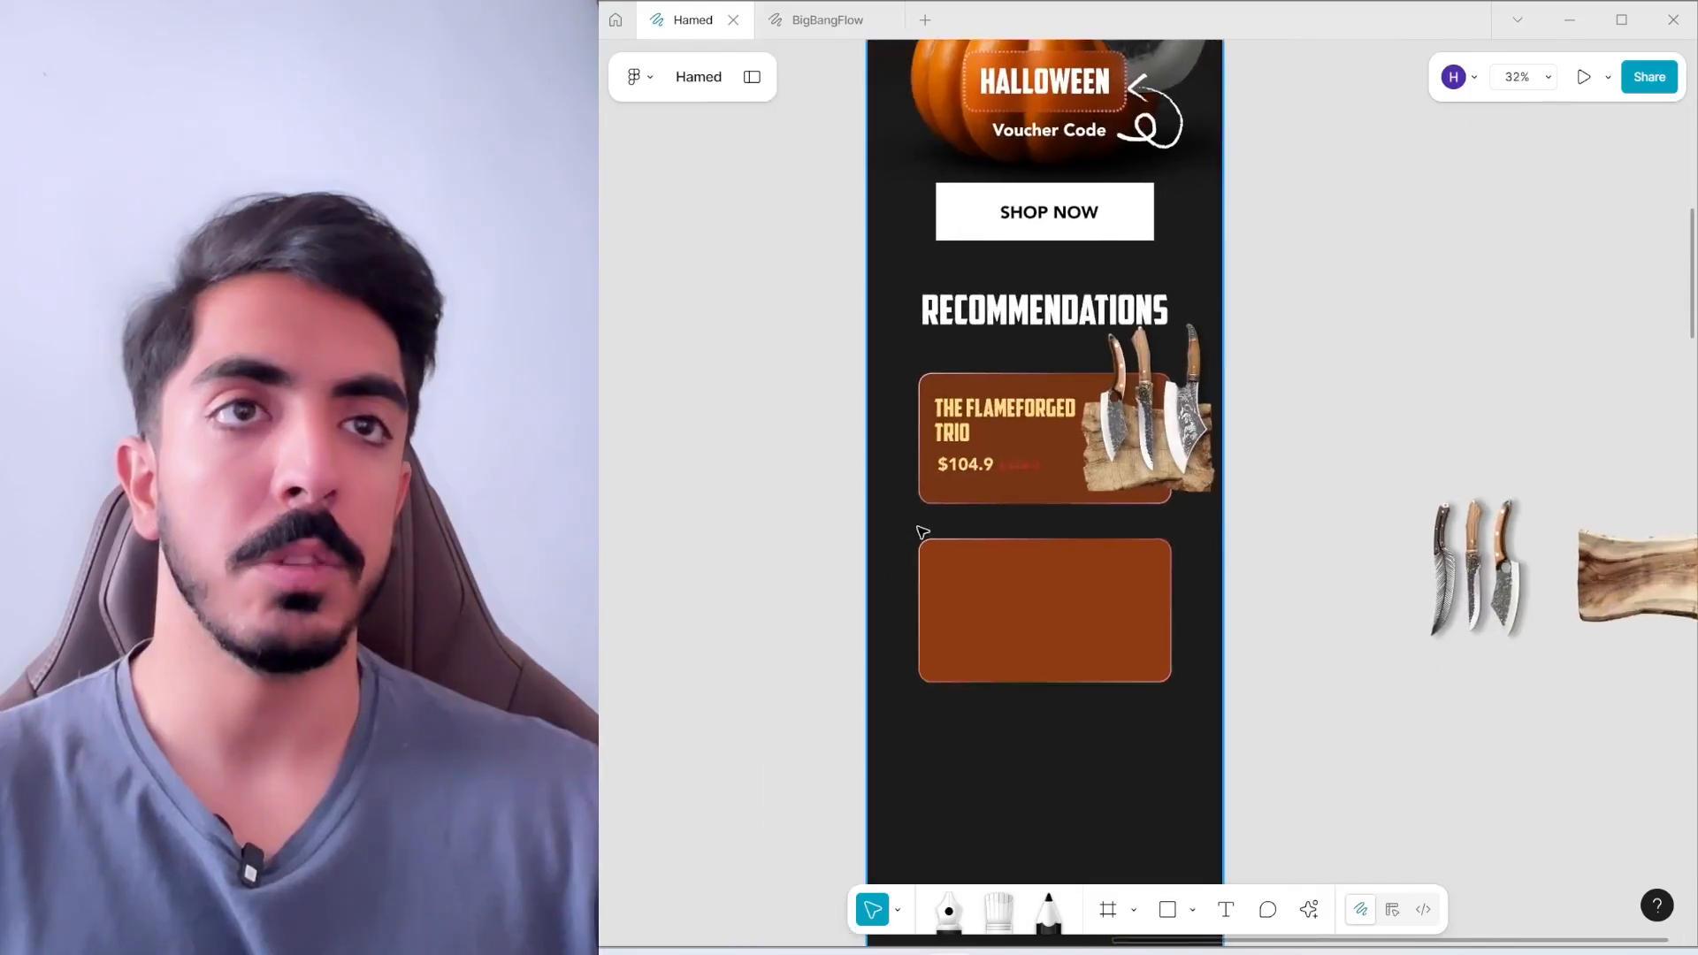
pyautogui.scroll(3, 1000, 478)
pyautogui.moveTo(951, 398); pyautogui.dragTo(980, 440)
pyautogui.click(1197, 528)
pyautogui.keyDown('shift'); pyautogui.click(1201, 550); pyautogui.keyUp('shift')
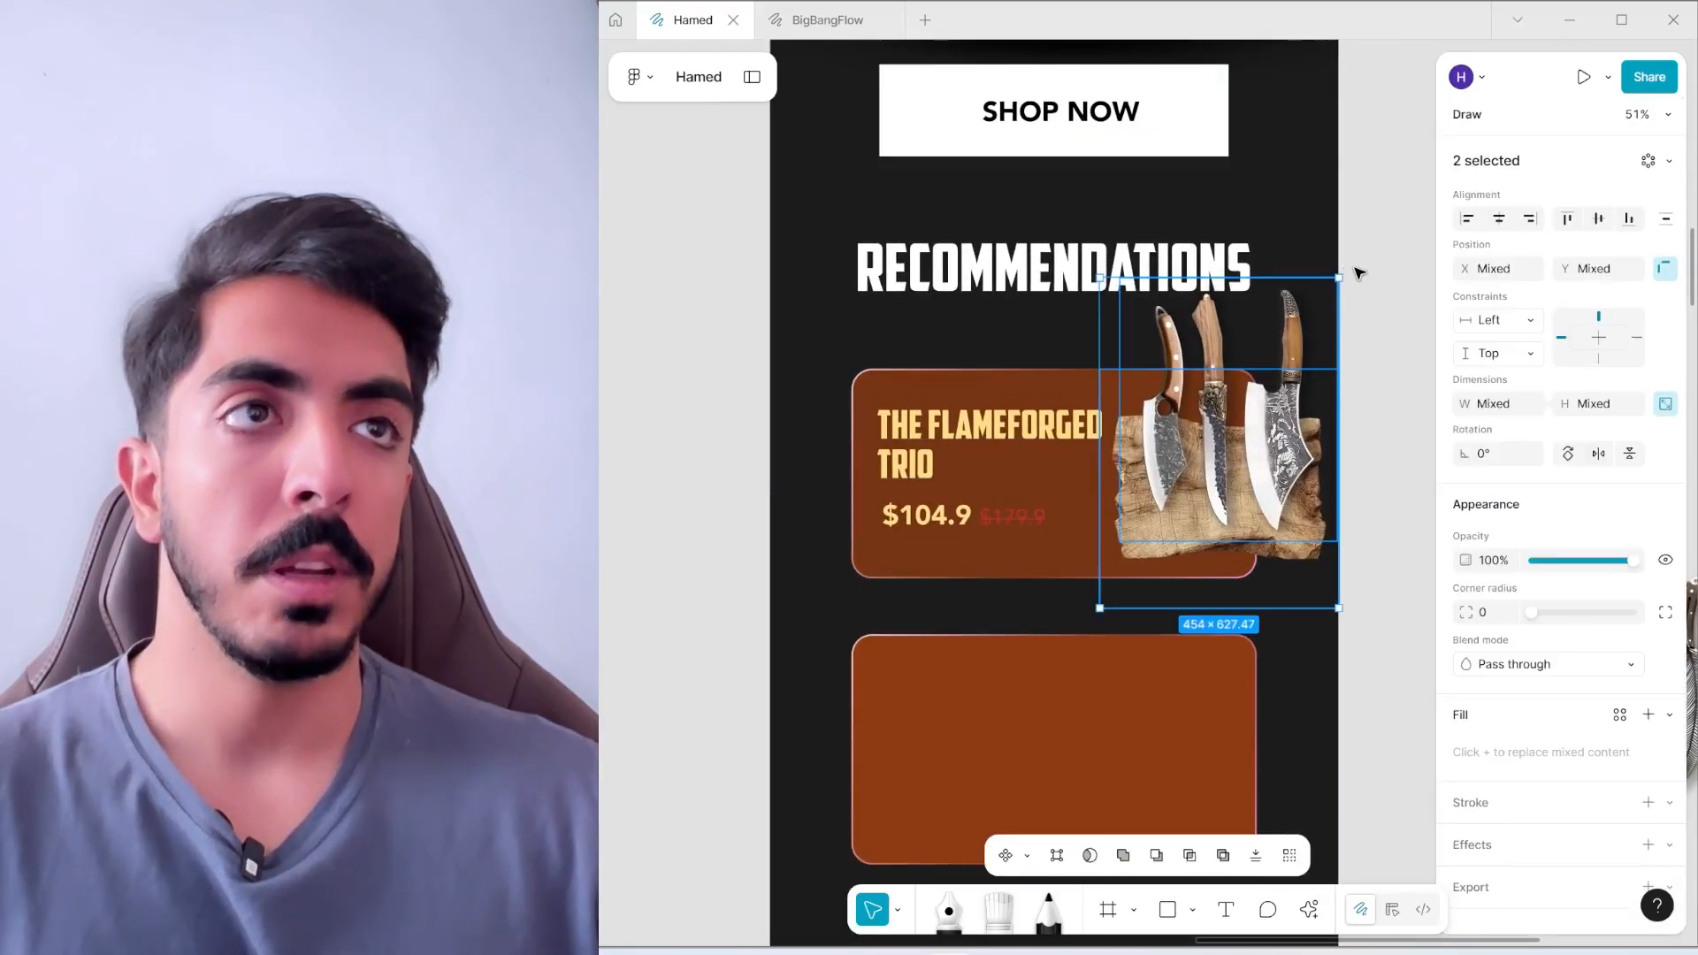
pyautogui.moveTo(1347, 270); pyautogui.dragTo(1280, 257)
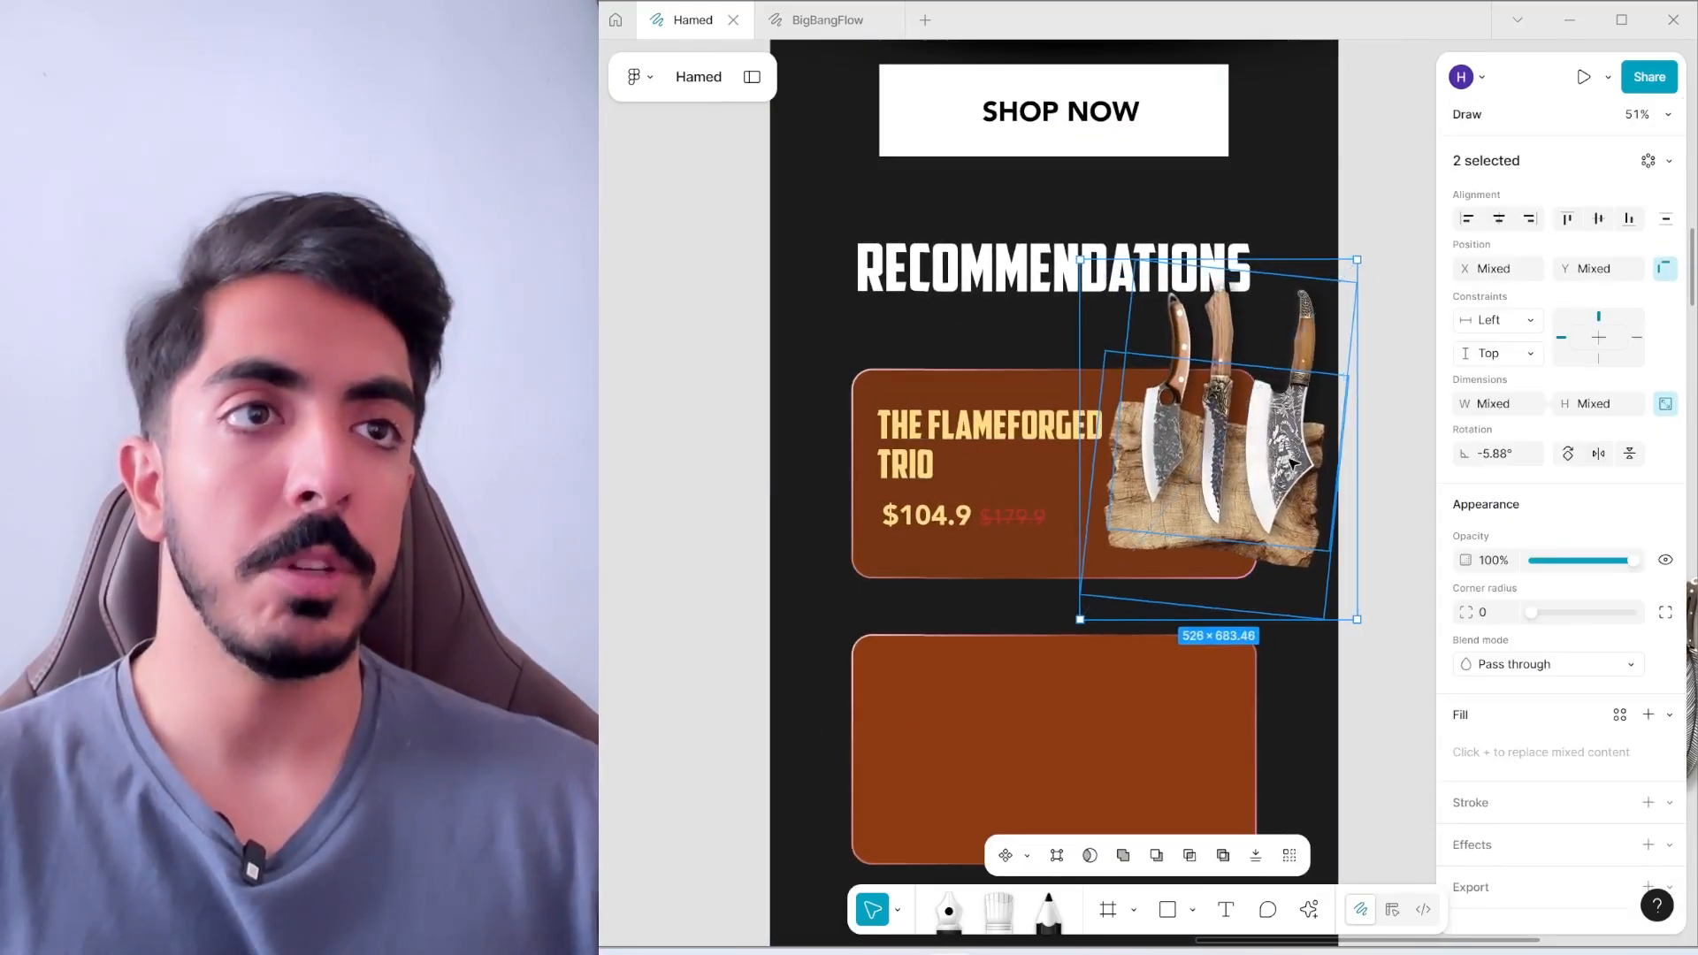
# Delete the empty lower card and extend the remaining product card's height to about 454
pyautogui.scroll(-4, 1265, 398)
pyautogui.click(1217, 496)
pyautogui.click(982, 579)
pyautogui.press('Delete')
pyautogui.scroll(3, 975, 508)
pyautogui.click(967, 528)
pyautogui.moveTo(975, 535); pyautogui.dragTo(977, 550)
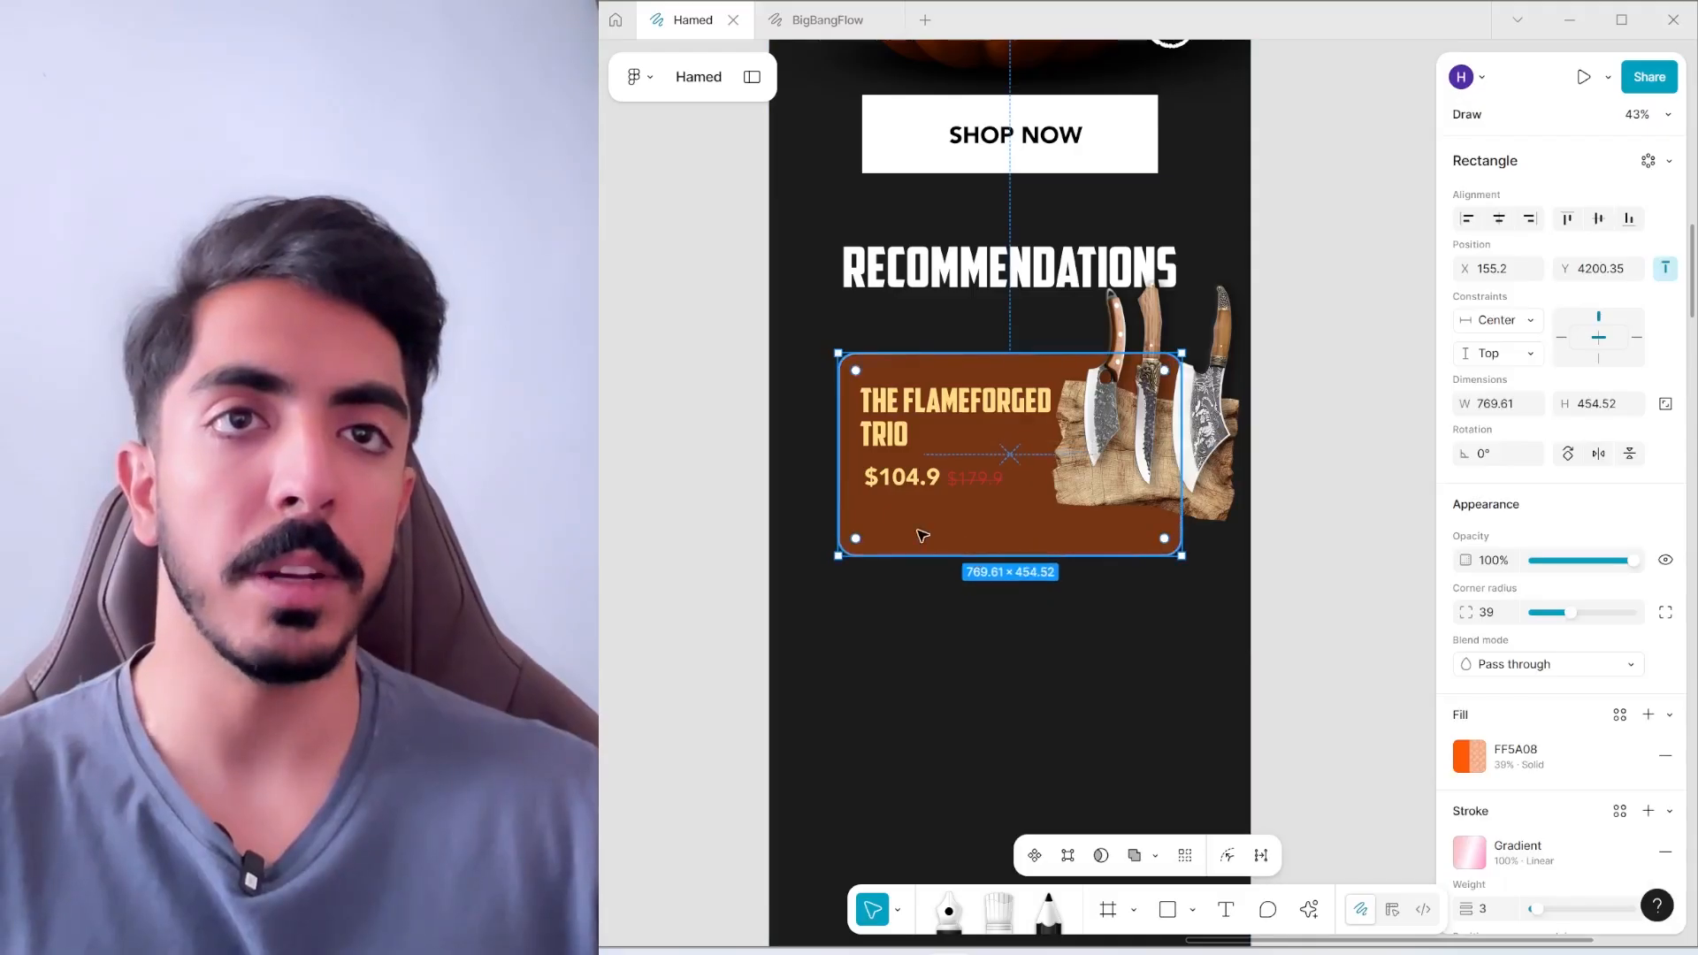
# Duplicate the SHOP NOW button into the product card, reduce its size, and place it below the prices
pyautogui.scroll(-3, 972, 557)
pyautogui.click(1070, 324)
pyautogui.keyDown('alt'); pyautogui.moveTo(1070, 323); pyautogui.dragTo(988, 592); pyautogui.keyUp('alt')
pyautogui.scroll(3, 936, 588)
pyautogui.moveTo(951, 594); pyautogui.dragTo(983, 596)
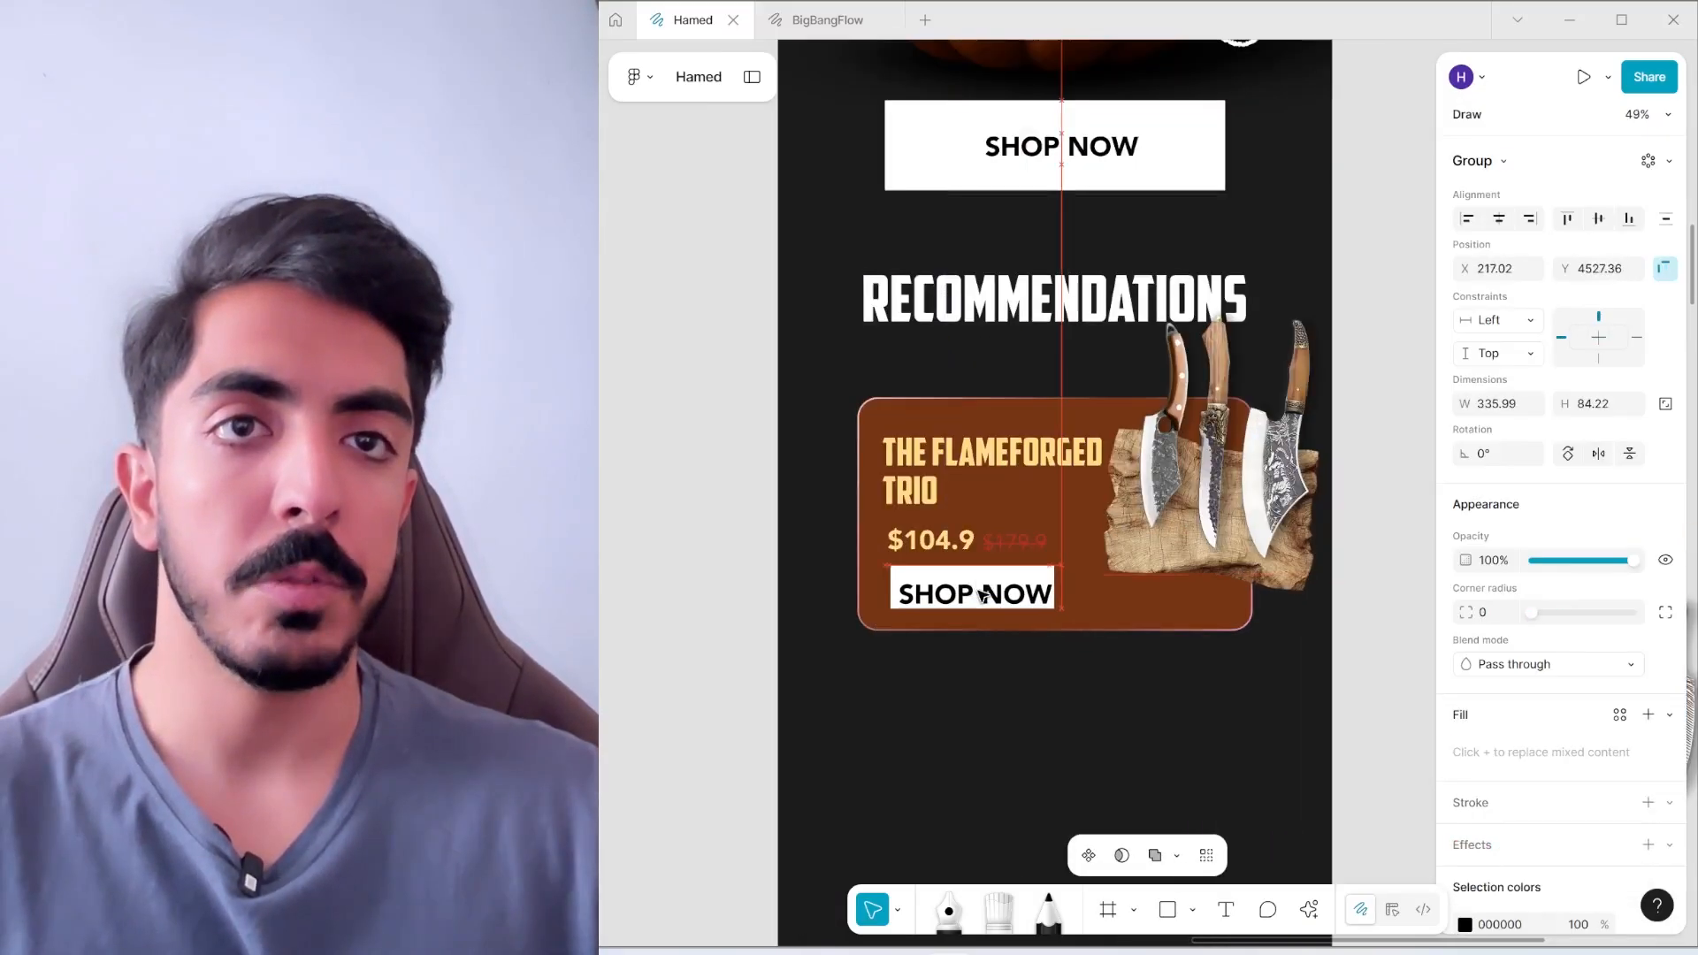
# Set the card button's SHOP NOW text to size 28 and slightly narrow its white background
pyautogui.doubleClick(1062, 595)
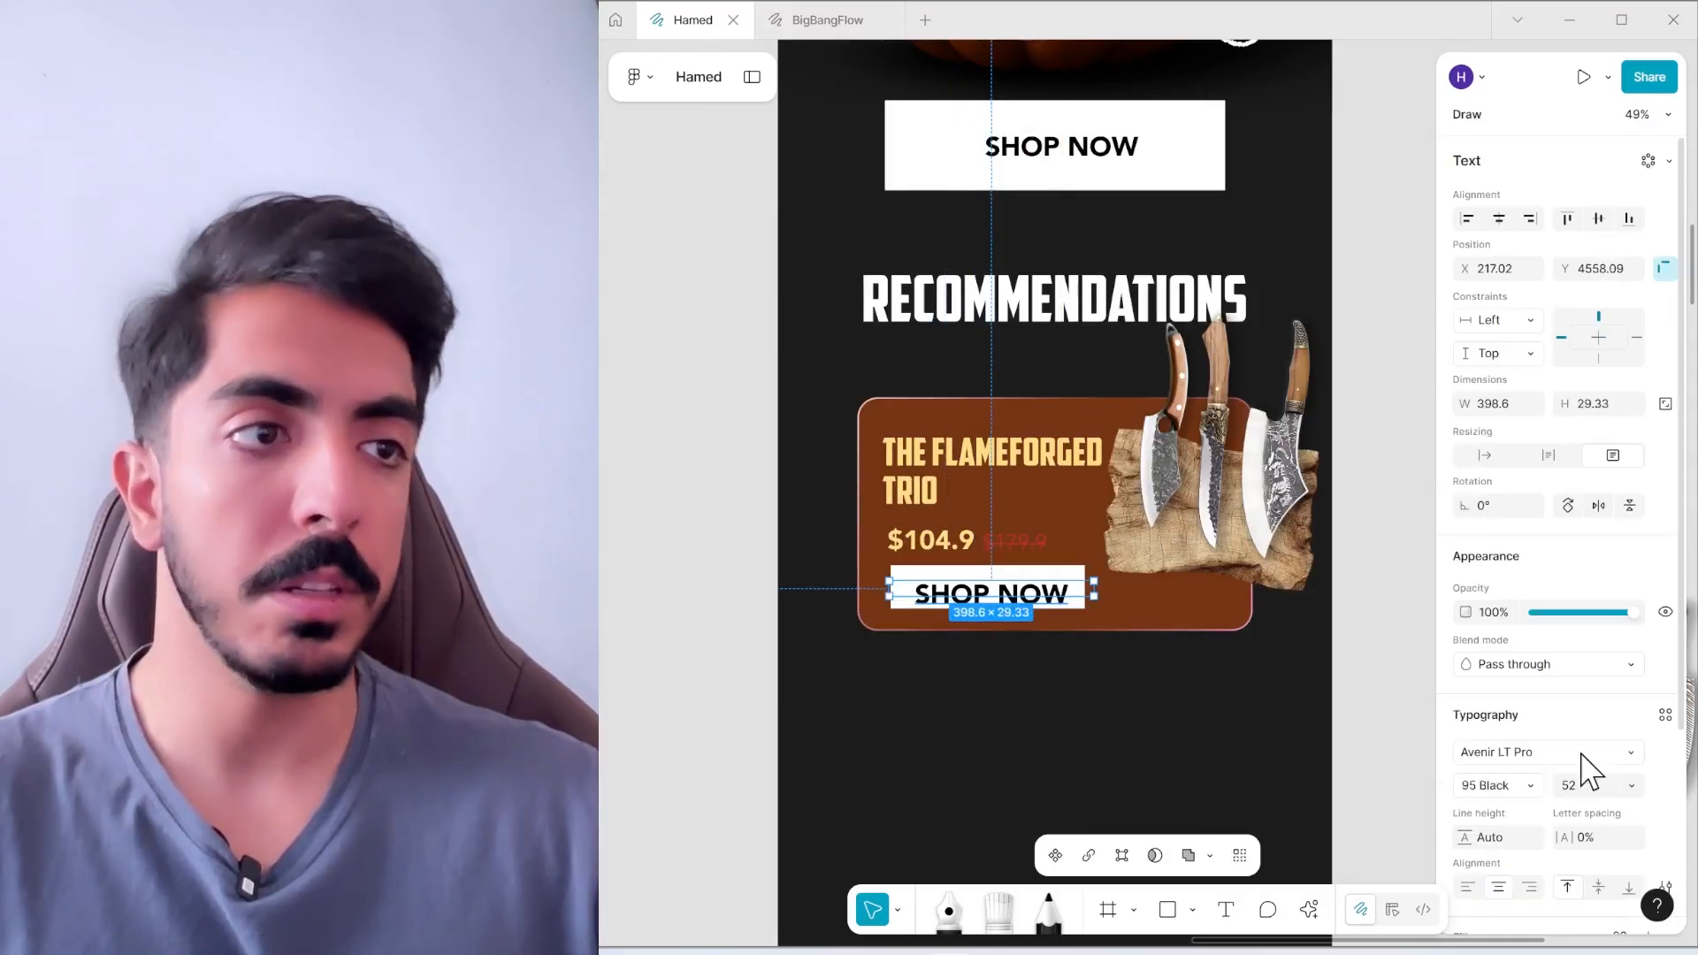
pyautogui.click(1576, 785)
pyautogui.write('28')
pyautogui.press('Return')
pyautogui.scroll(4, 997, 486)
pyautogui.click(1135, 659)
pyautogui.click(1171, 670)
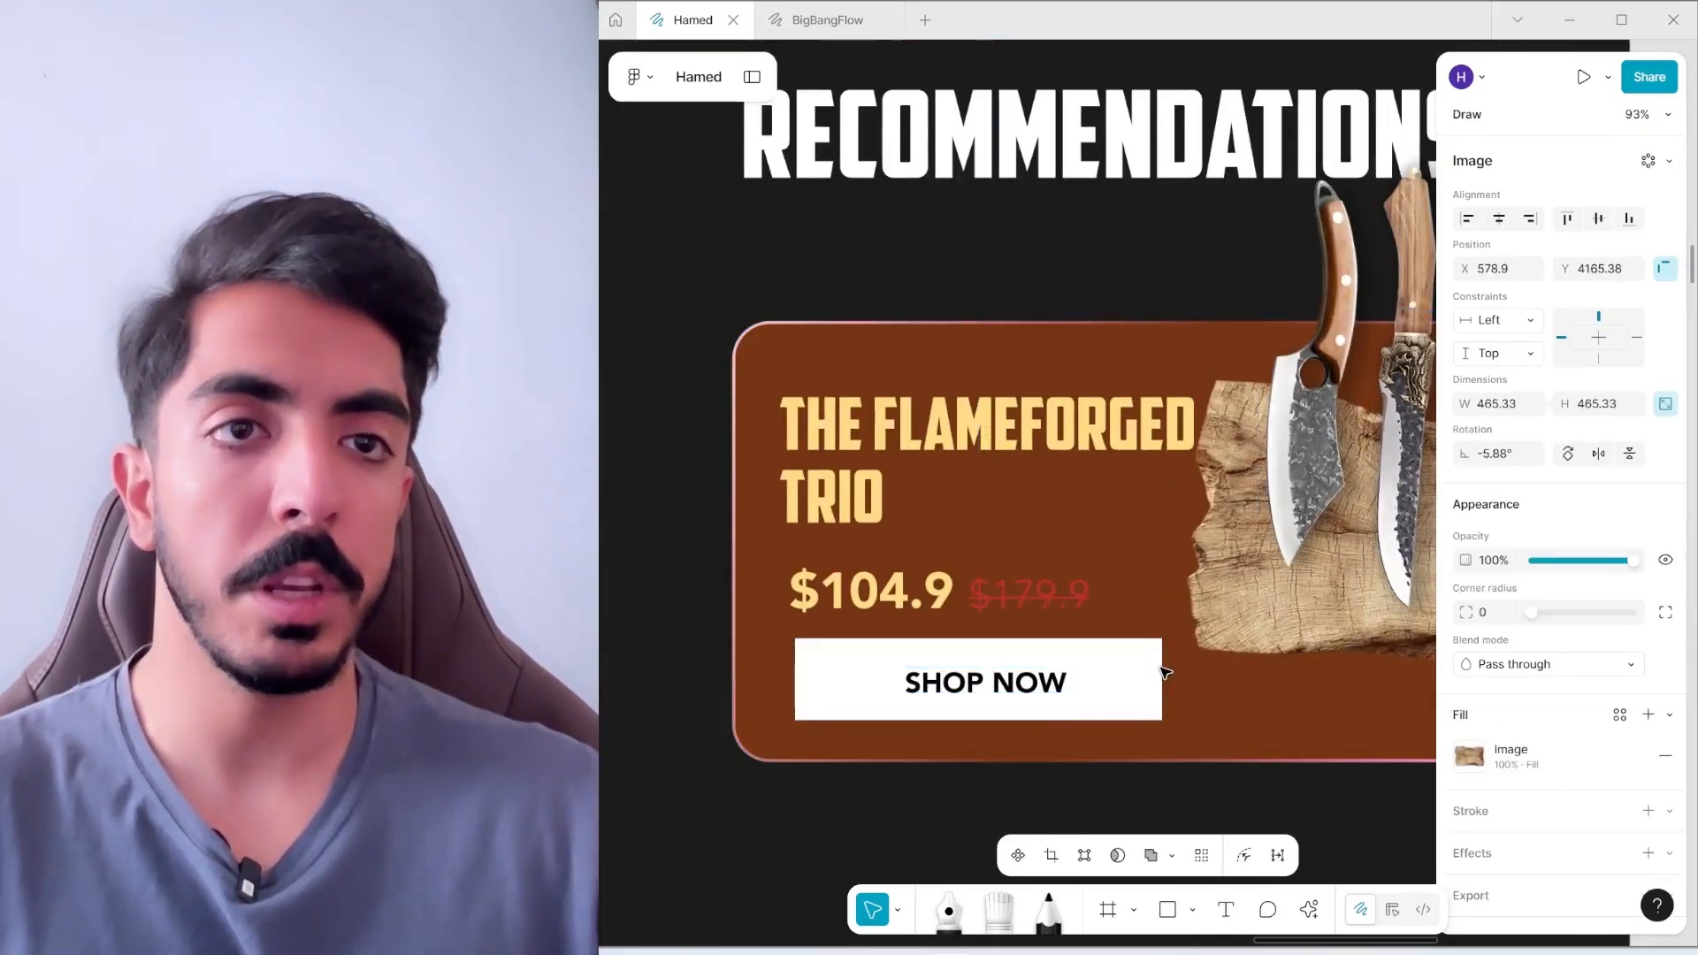
pyautogui.click(1123, 664)
pyautogui.moveTo(1162, 662); pyautogui.dragTo(1122, 665)
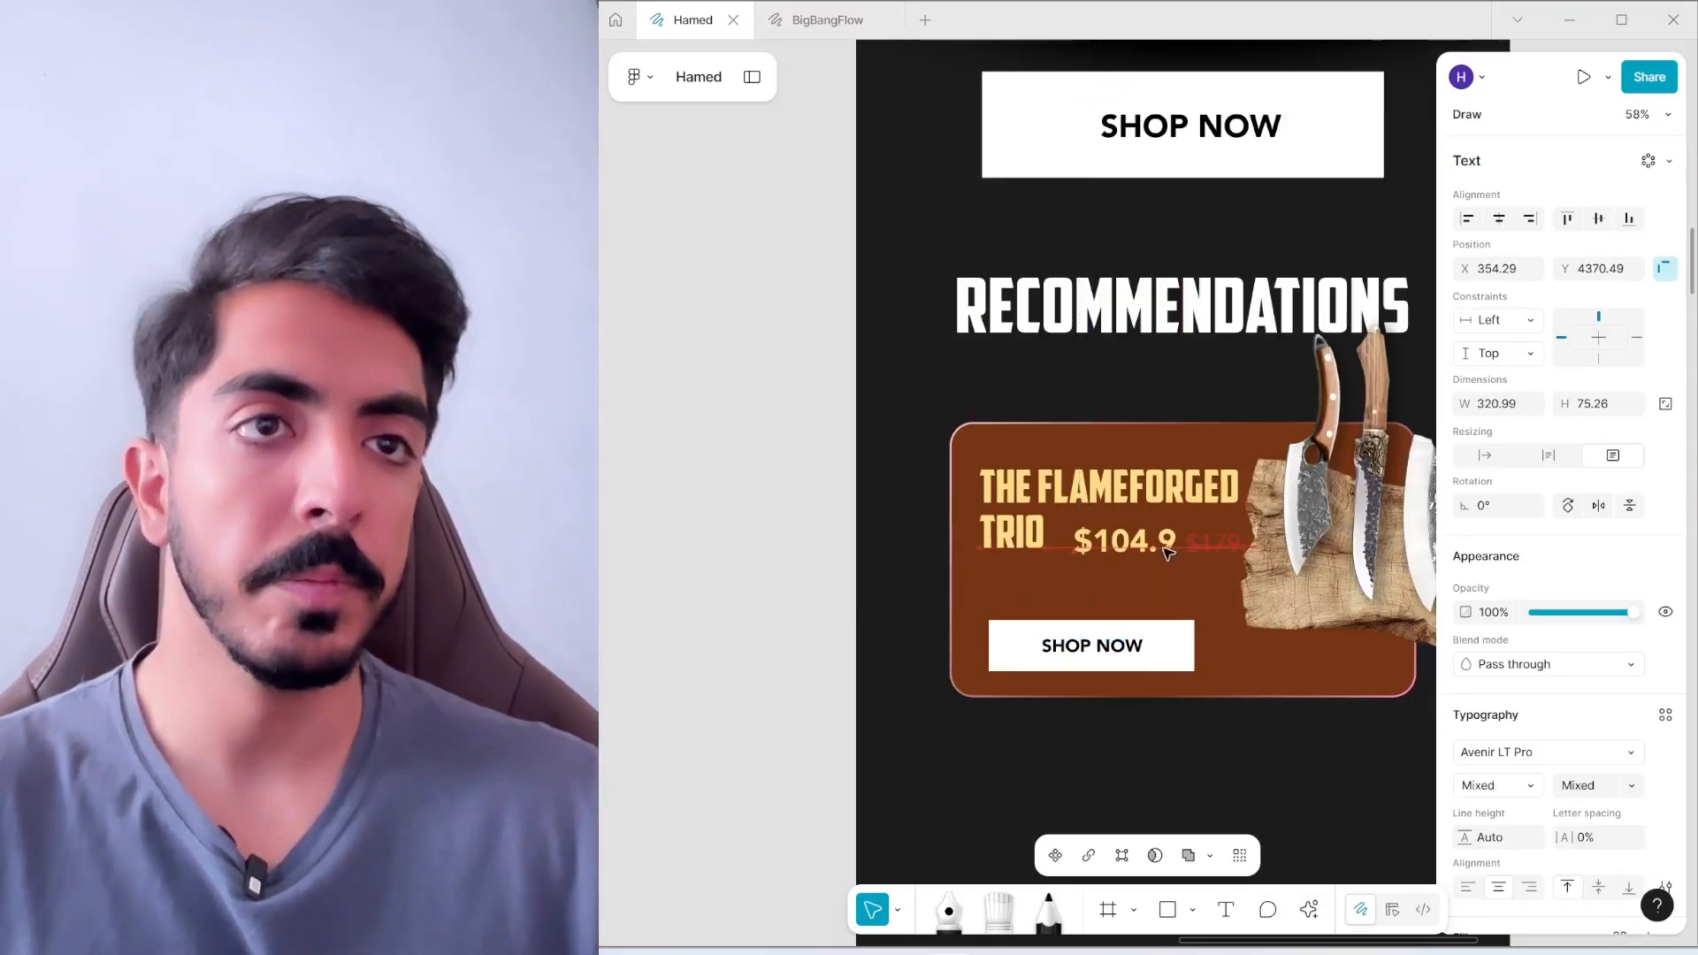
# Reposition the card's title and place the price line between it and the card's SHOP NOW button
pyautogui.scroll(3, 1152, 553)
pyautogui.keyDown('shift'); pyautogui.click(895, 433); pyautogui.keyUp('shift')
pyautogui.moveTo(895, 434); pyautogui.dragTo(898, 451)
pyautogui.scroll(-3, 898, 530)
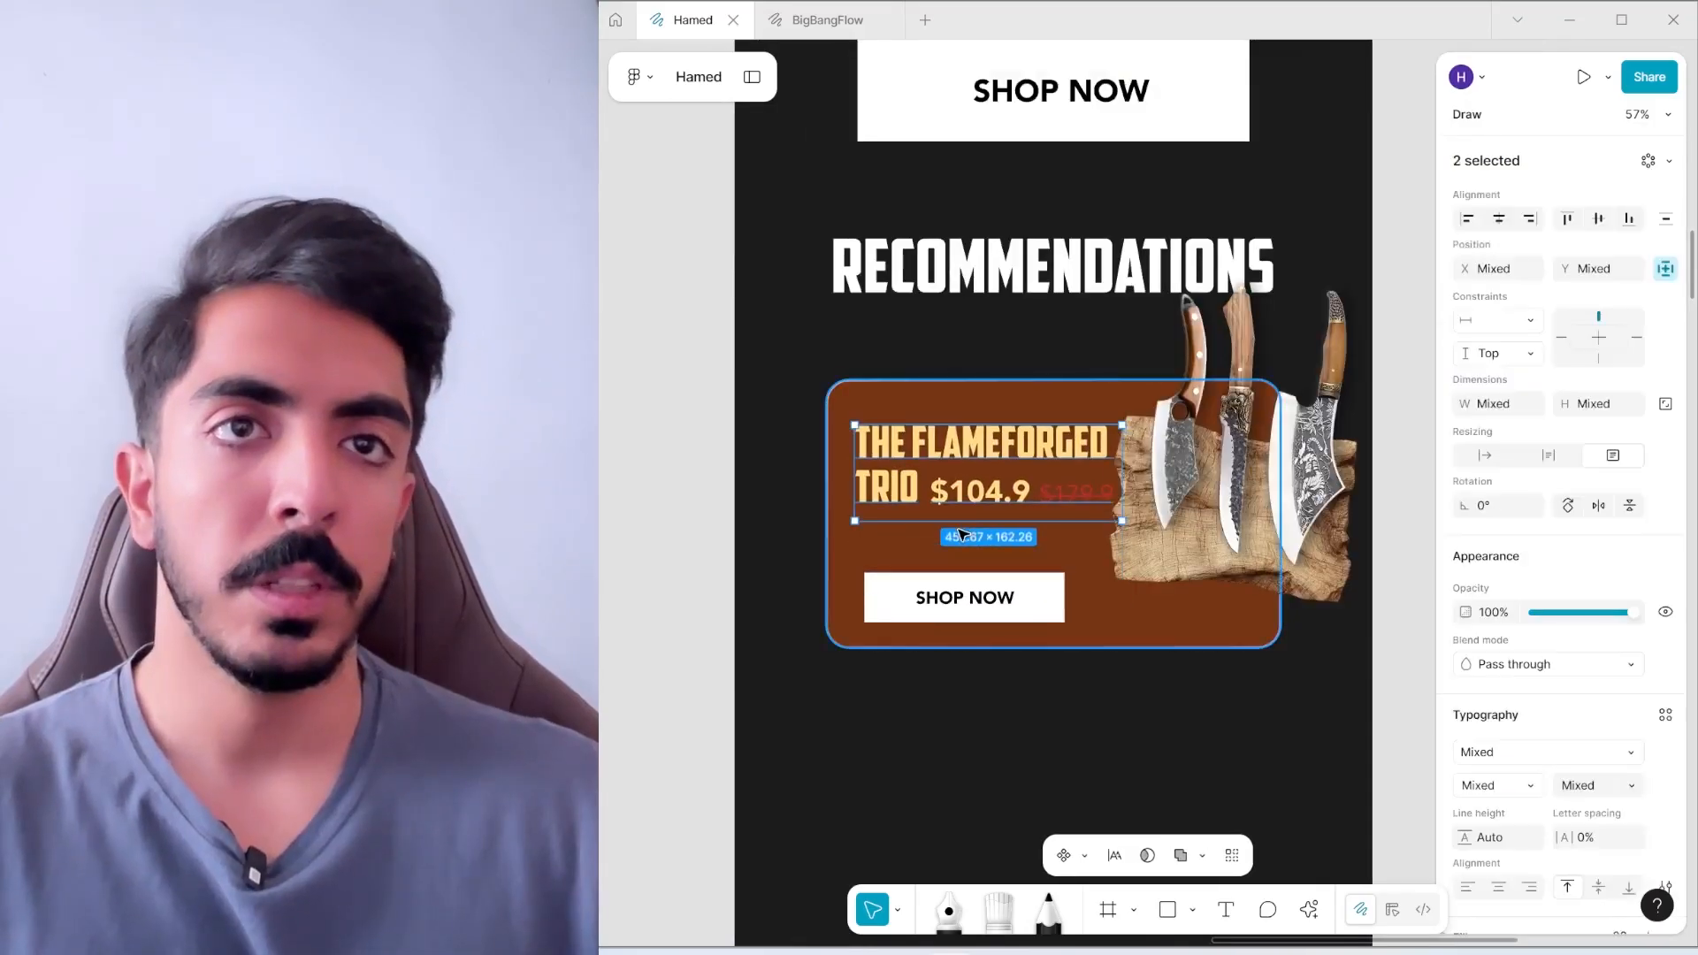
pyautogui.click(982, 492)
pyautogui.press('Escape')
pyautogui.moveTo(1002, 500); pyautogui.dragTo(938, 543)
pyautogui.press('Escape')
# Duplicate the Flameforged Trio product card below the original and delete the knife and cloth-board images from the copy
pyautogui.scroll(-5, 1061, 508)
pyautogui.scroll(2, 1052, 529)
pyautogui.moveTo(1329, 421); pyautogui.dragTo(887, 581)
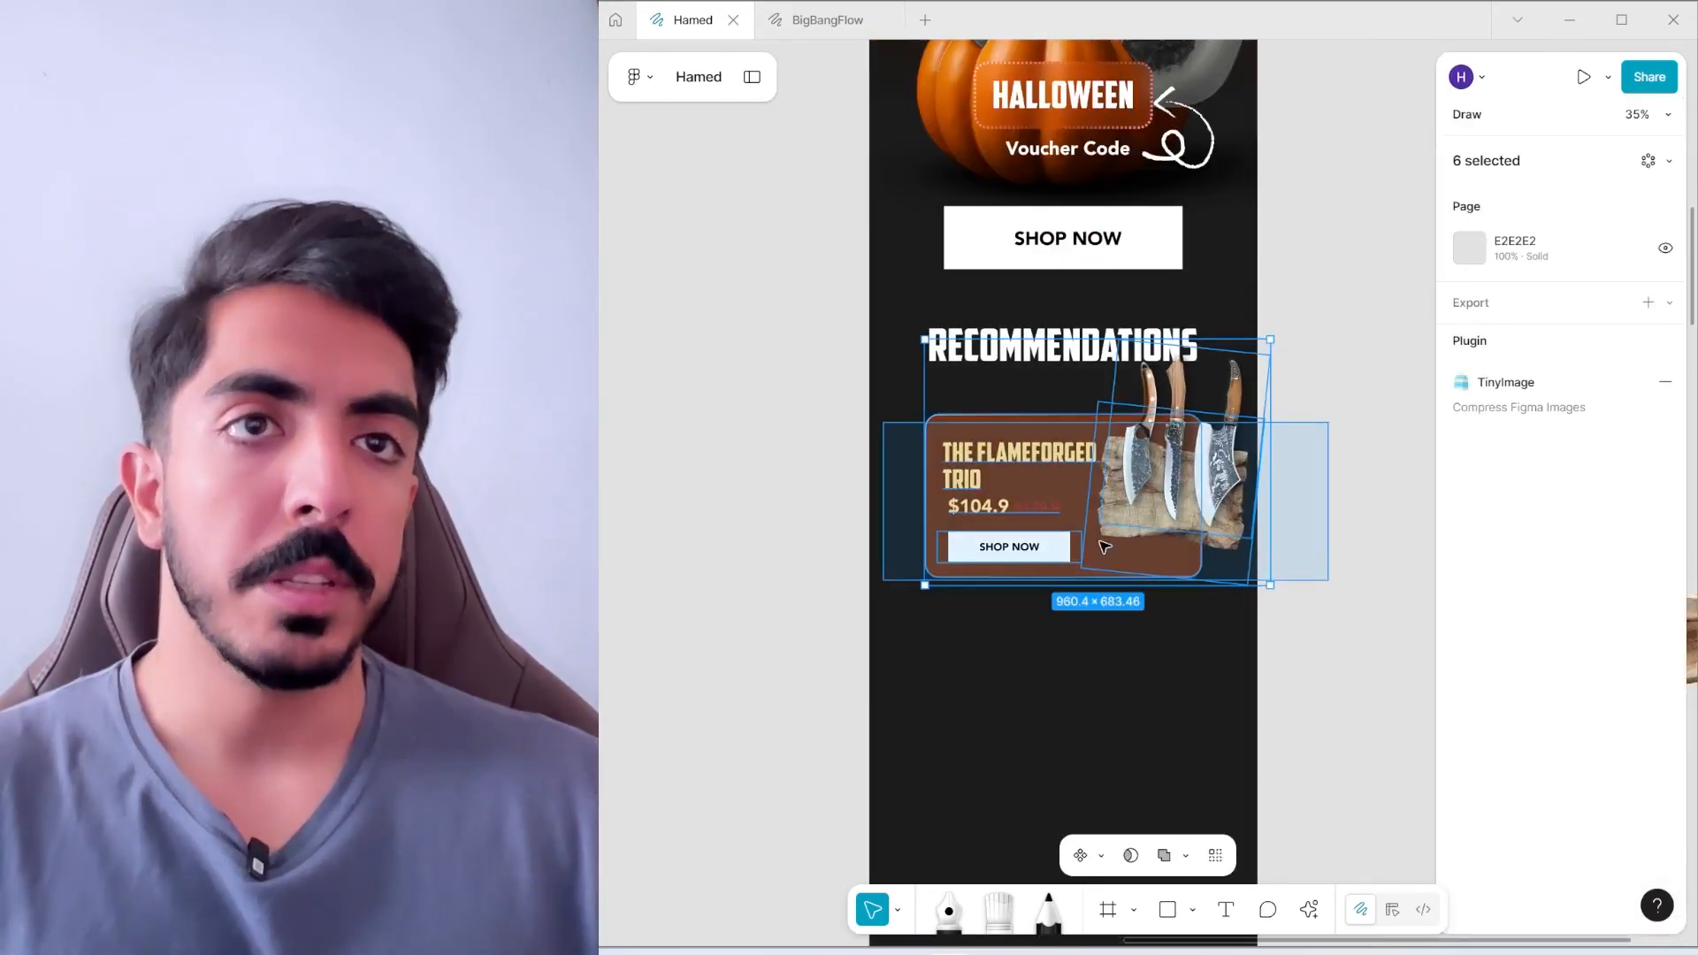
pyautogui.moveTo(1135, 542); pyautogui.dragTo(1046, 609)
pyautogui.click(1165, 575)
pyautogui.keyDown('shift'); pyautogui.click(1180, 664); pyautogui.keyUp('shift')
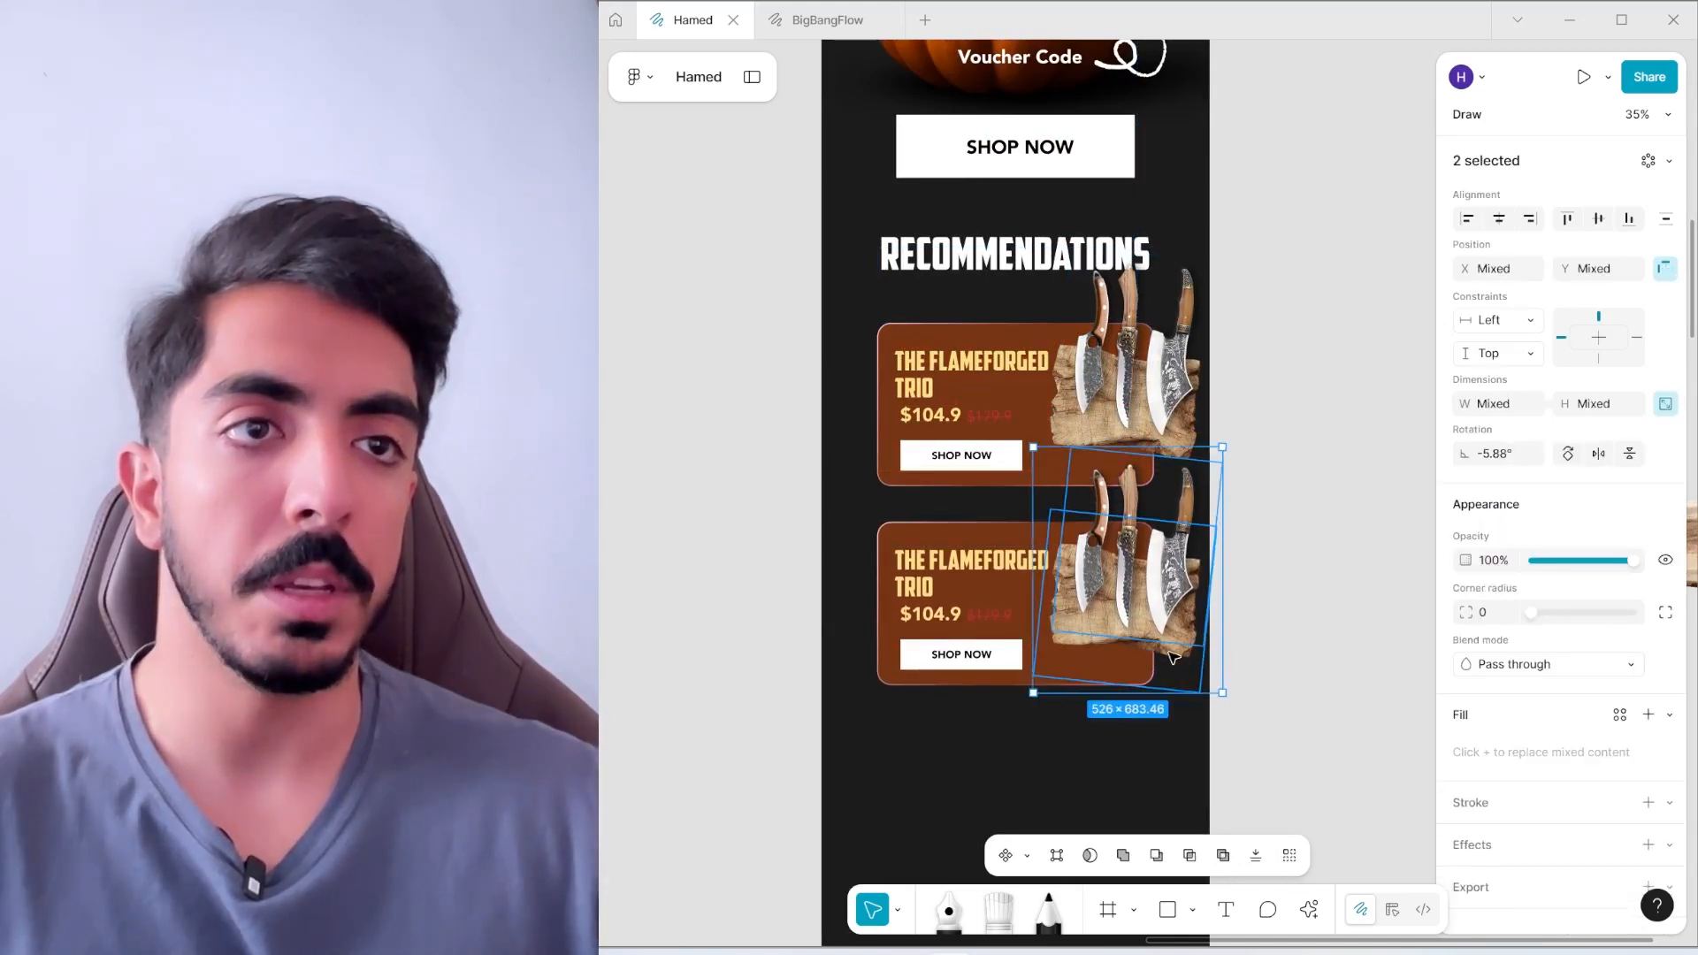
pyautogui.press('Delete')
# Move the lower card's title, price line and SHOP NOW button together to the right half of the card
pyautogui.scroll(-1, 1144, 657)
pyautogui.click(981, 587)
pyautogui.keyDown('shift'); pyautogui.click(973, 621); pyautogui.keyUp('shift')
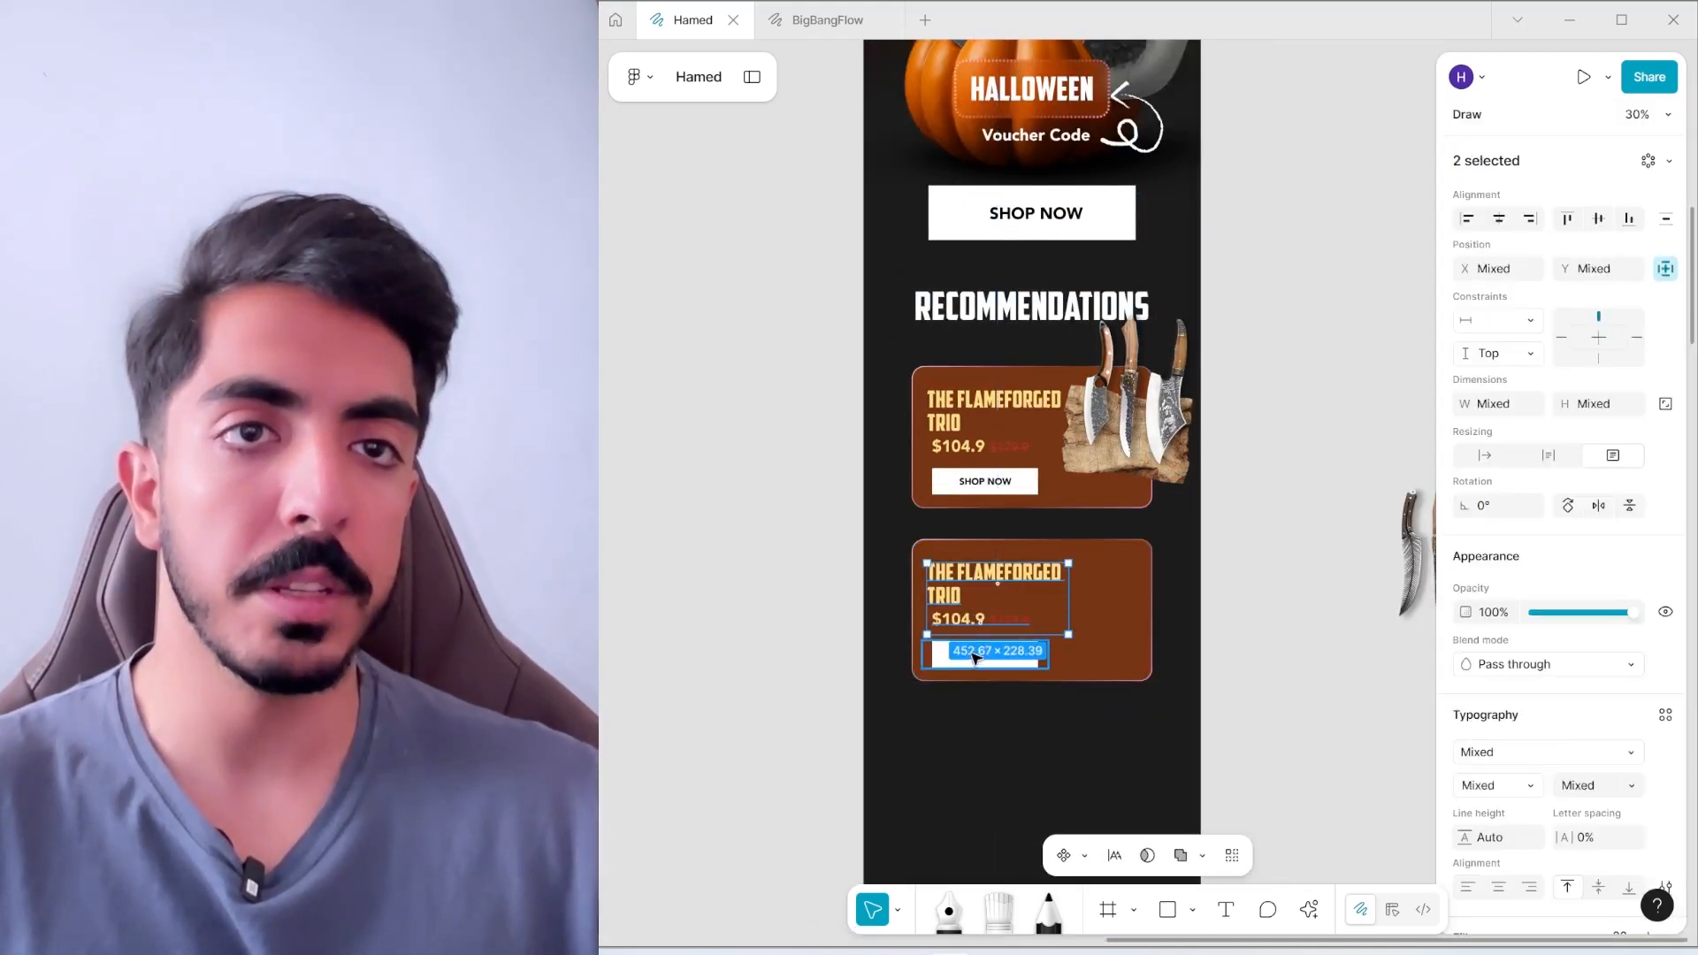
pyautogui.keyDown('shift'); pyautogui.click(974, 656); pyautogui.keyUp('shift')
pyautogui.moveTo(973, 656); pyautogui.dragTo(1057, 656)
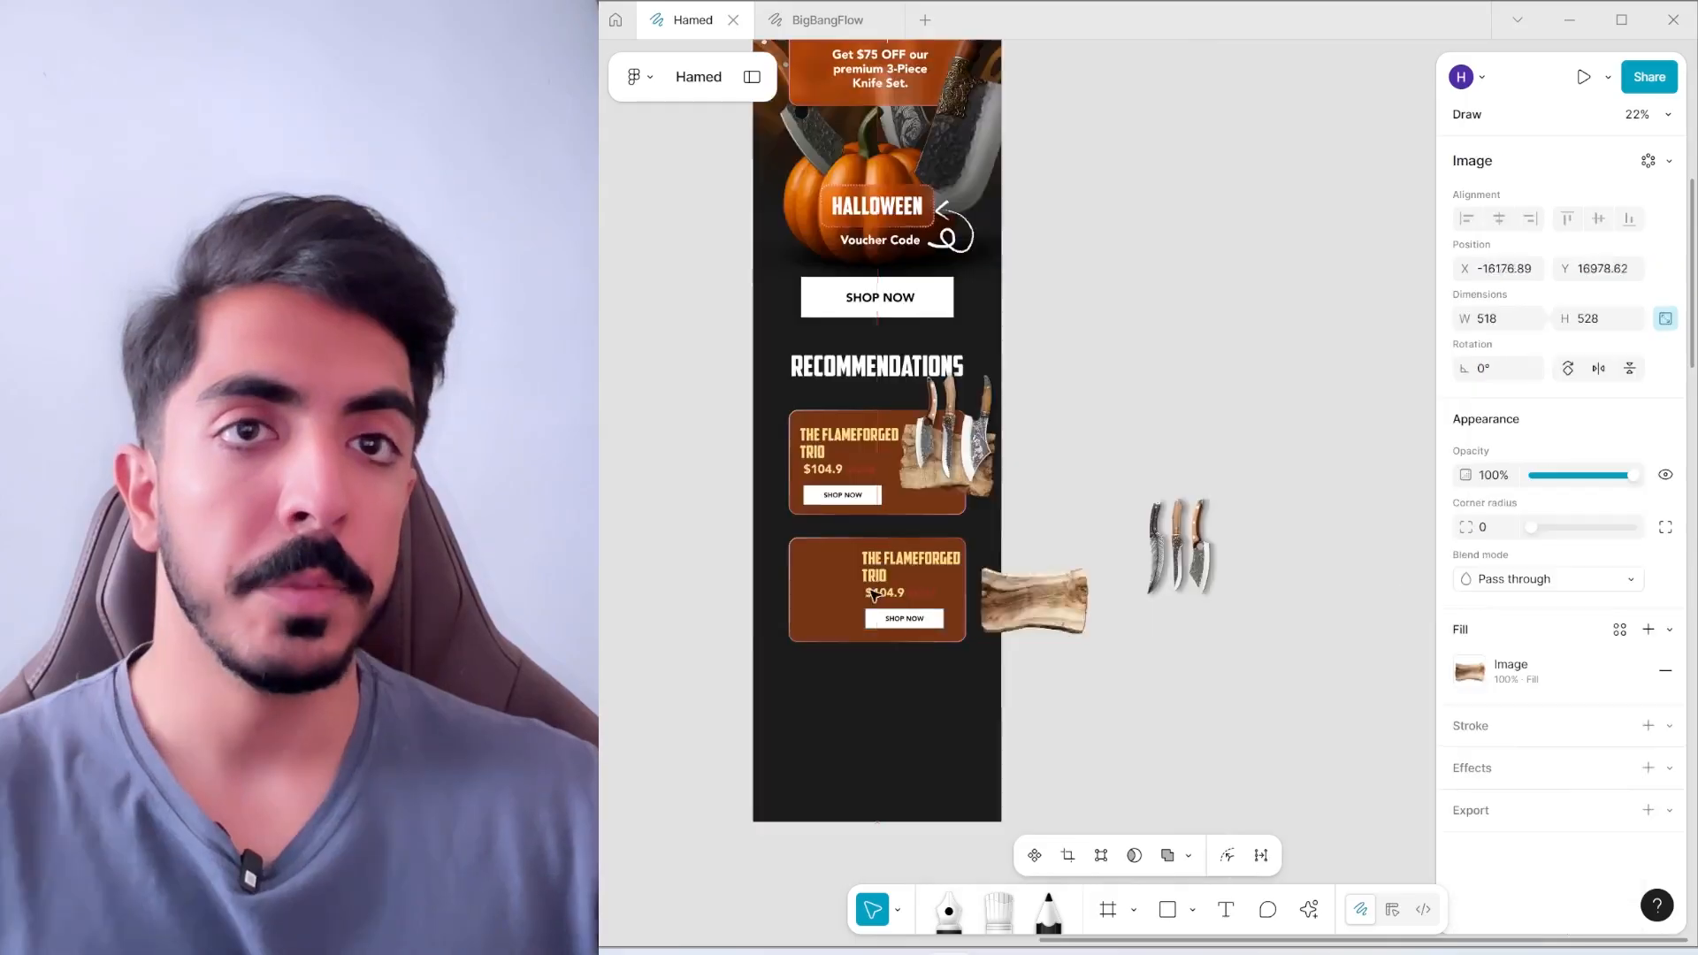
# Place the wooden board image over the left side of the lower card and rotate it about 7°
pyautogui.moveTo(874, 595); pyautogui.dragTo(820, 597)
pyautogui.scroll(5, 820, 597)
pyautogui.moveTo(822, 596); pyautogui.dragTo(1005, 546)
pyautogui.moveTo(1112, 391); pyautogui.dragTo(1094, 372)
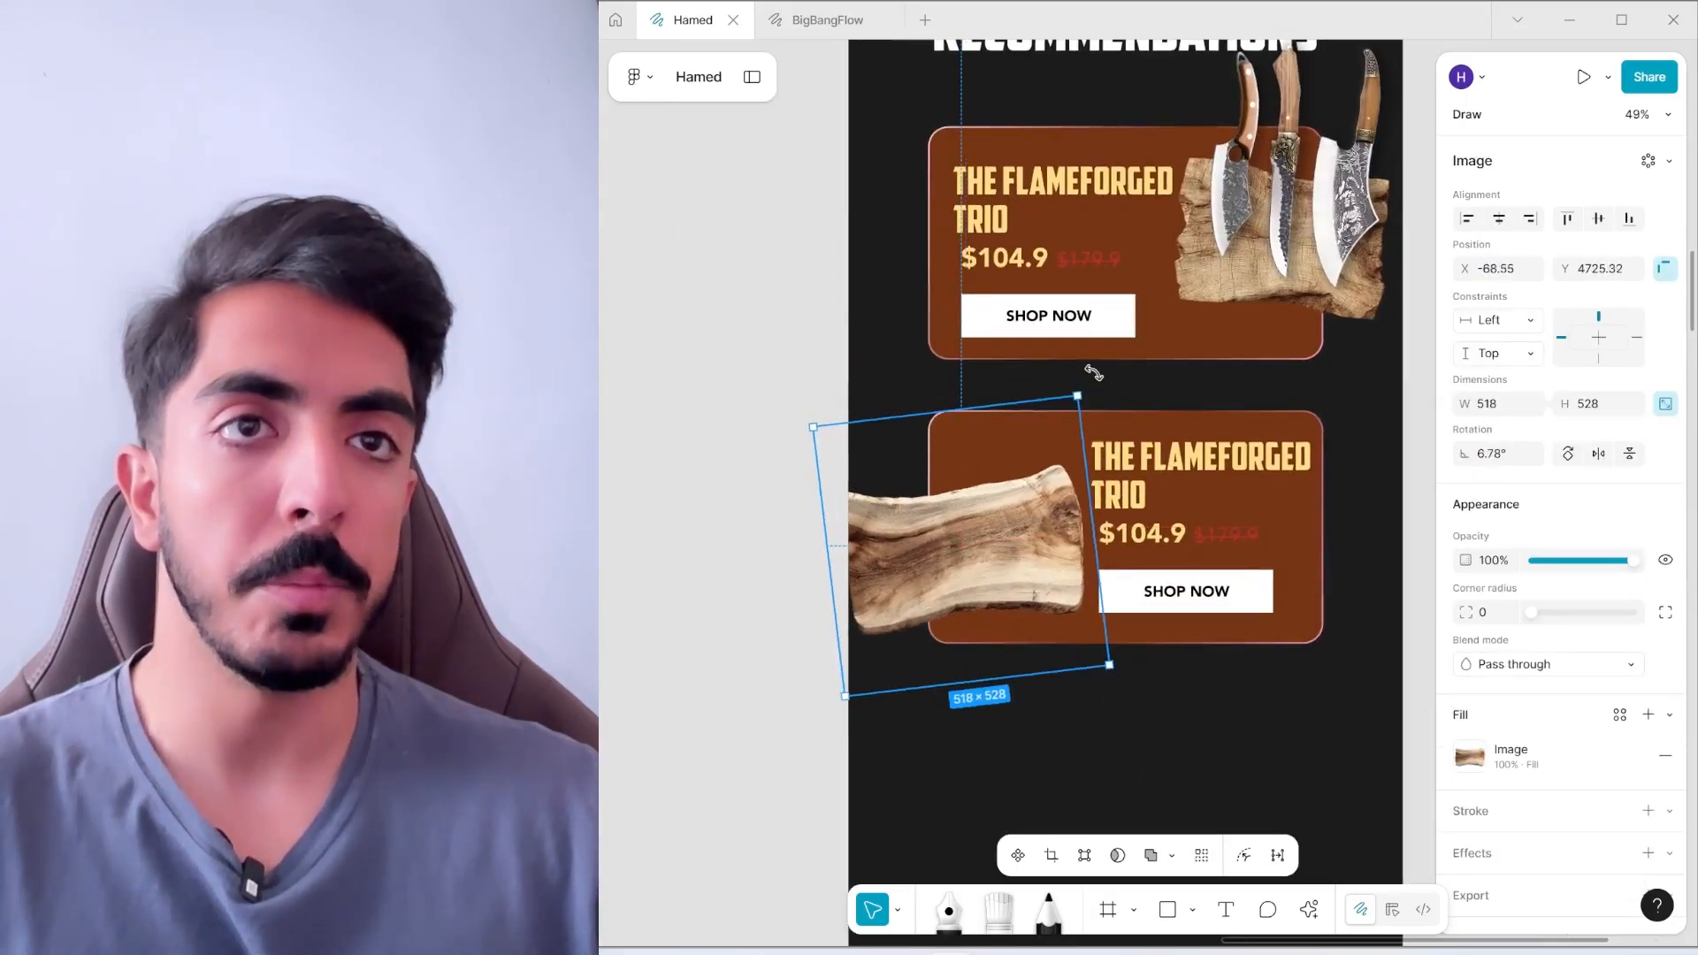
# Place the second three-knife image on top of the lower card's wooden board and tilt it to match
pyautogui.scroll(-3, 1096, 442)
pyautogui.click(1326, 474)
pyautogui.moveTo(1327, 474); pyautogui.dragTo(923, 517)
pyautogui.scroll(2, 778, 531)
pyautogui.scroll(2, 793, 518)
pyautogui.moveTo(1029, 298); pyautogui.dragTo(987, 273)
pyautogui.moveTo(896, 437); pyautogui.dragTo(900, 433)
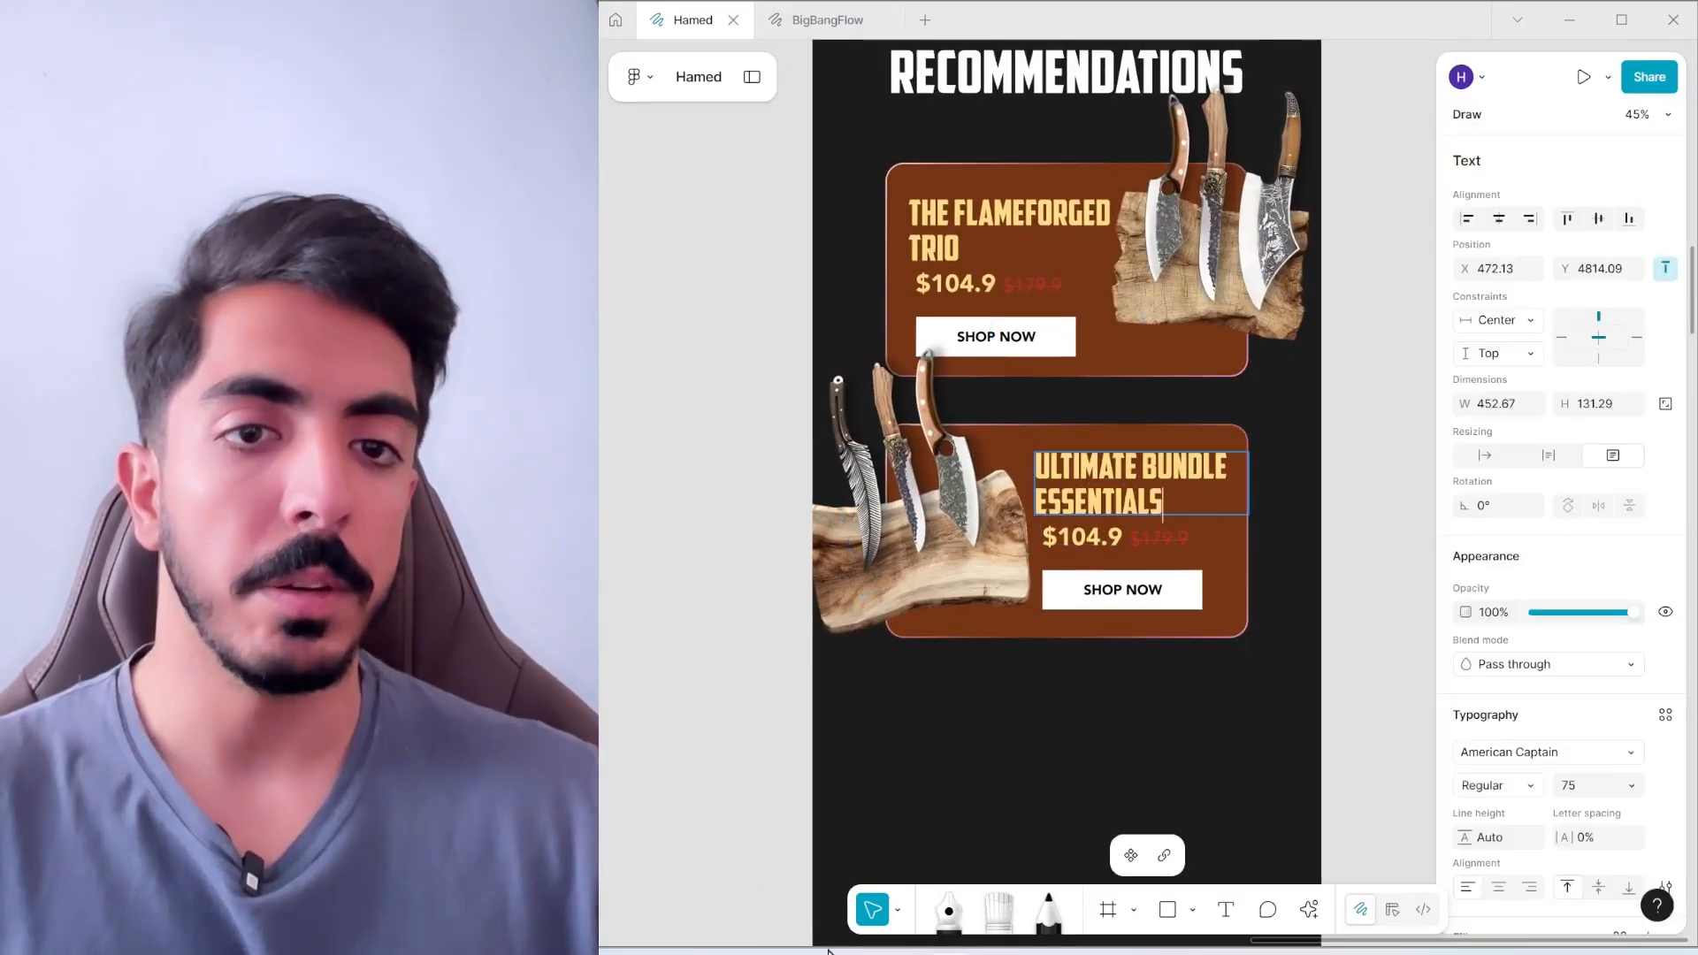
# Look up the bundle's price in the Halloween Copy document, return to Figma and set the lower card's price to $124.9
pyautogui.hotkey('alt', 'Tab')
pyautogui.click(1035, 800)
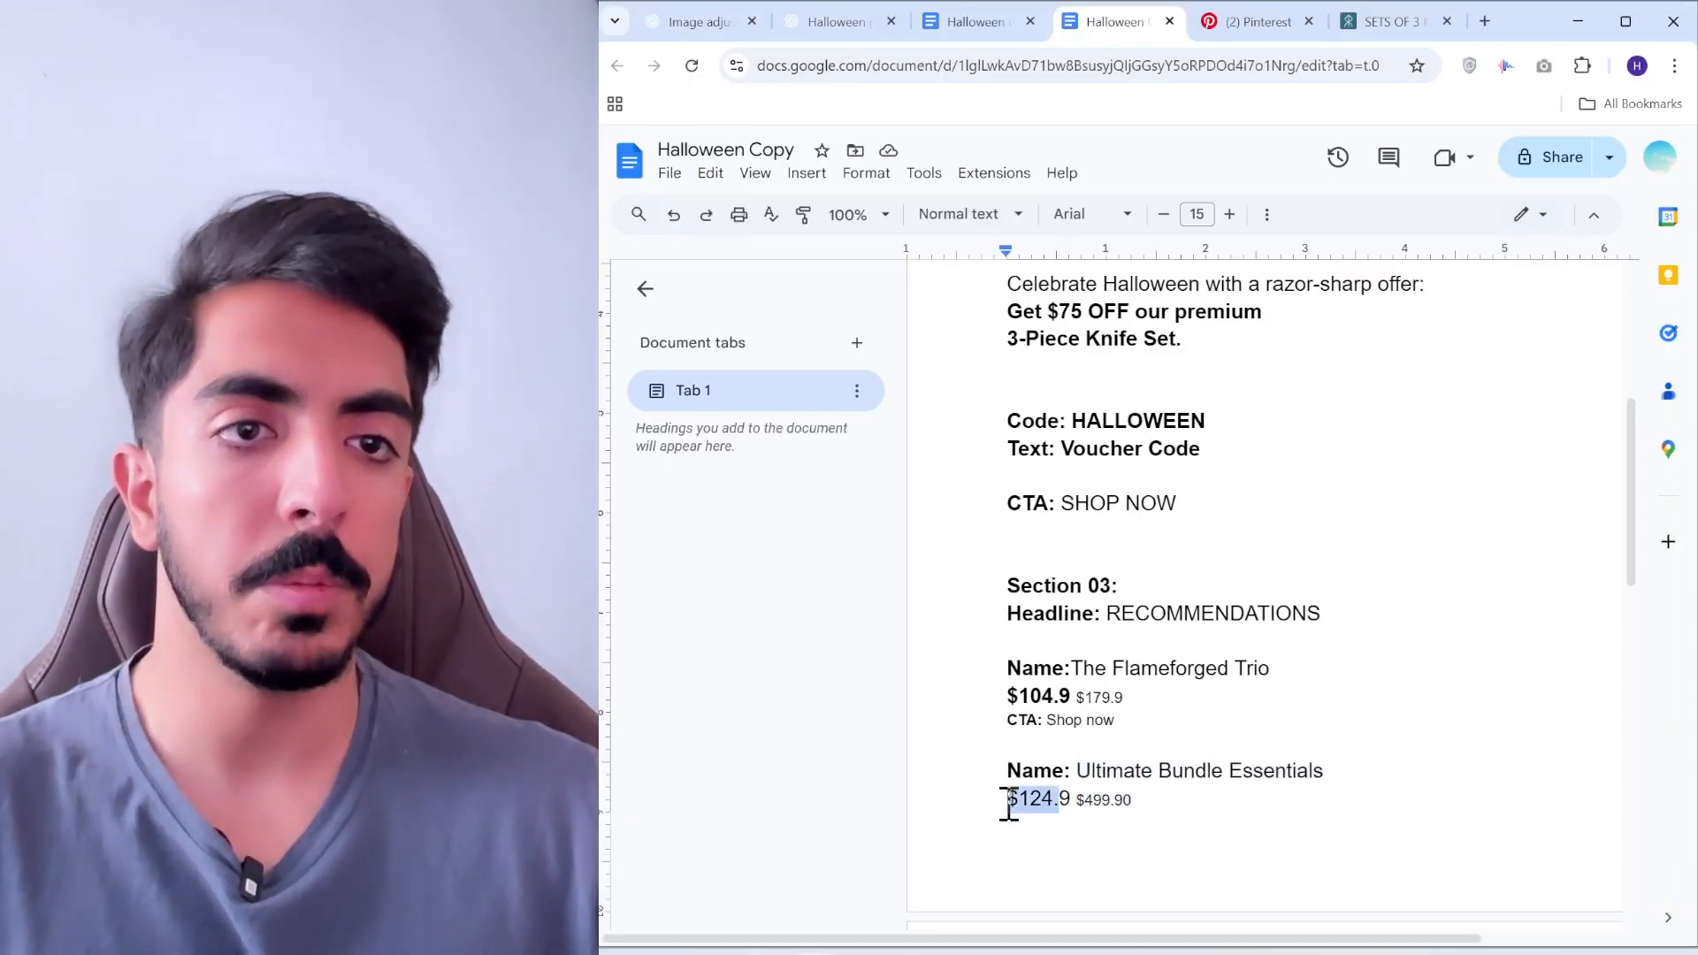
pyautogui.hotkey('alt', 'Tab')
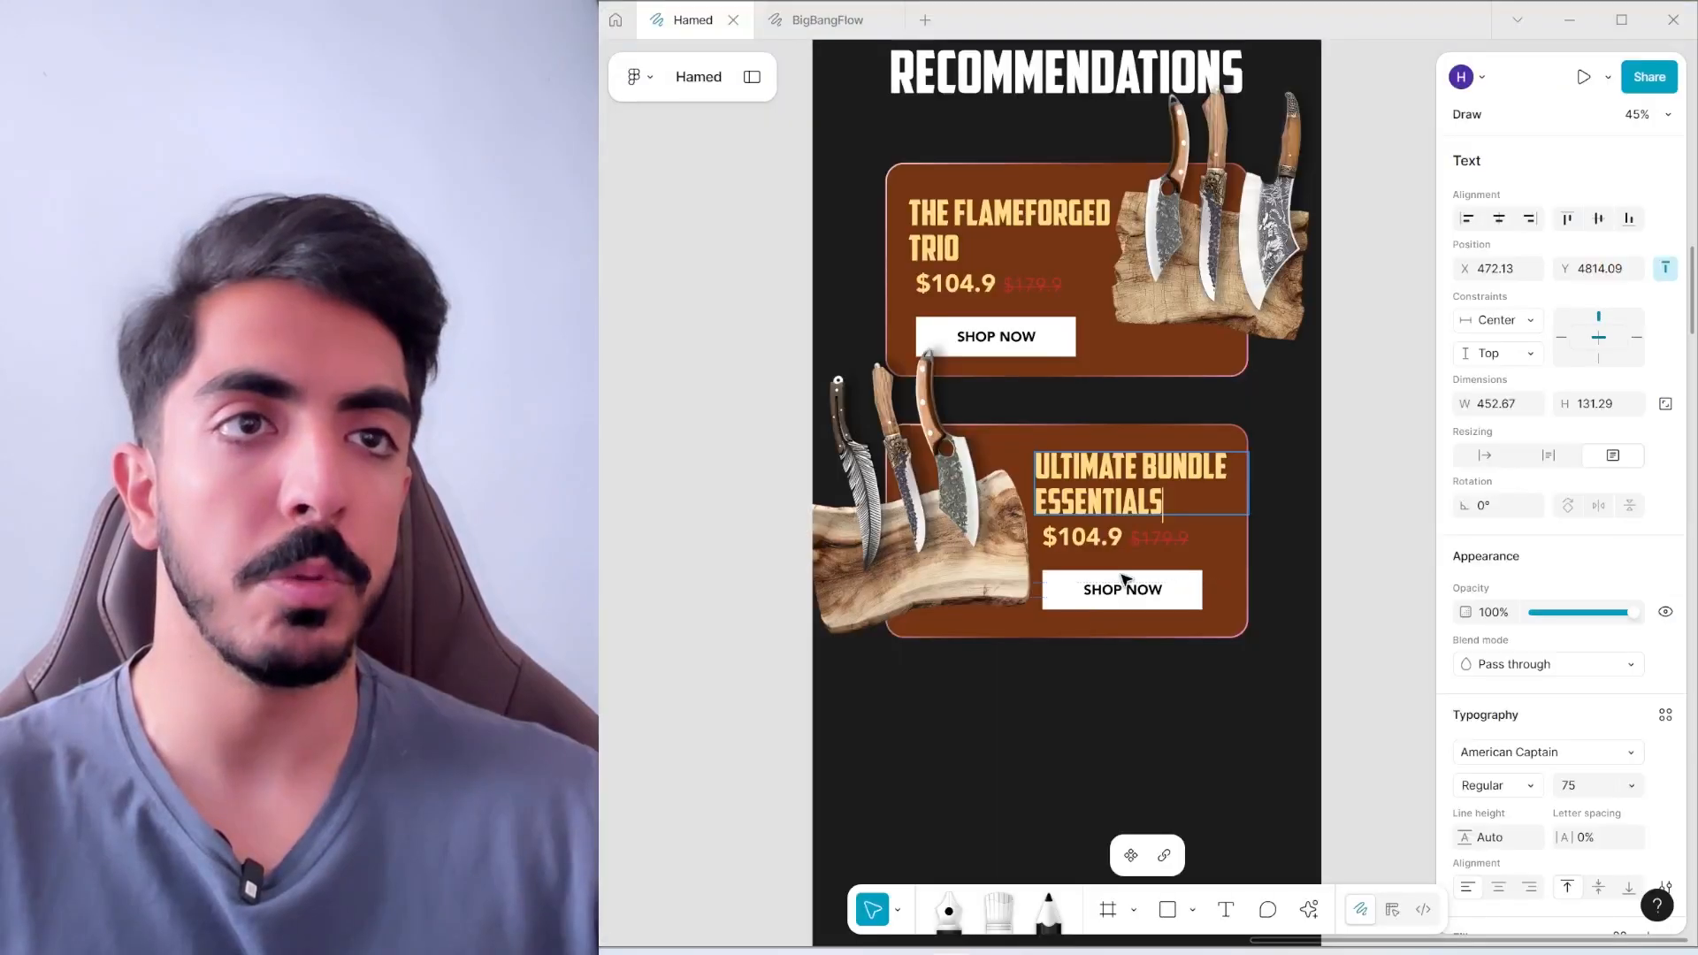
pyautogui.scroll(2, 1124, 580)
pyautogui.moveTo(1125, 532); pyautogui.dragTo(992, 532)
# Set the lower card's crossed-out price to $499.90 from the copy document and nudge the price line slightly left
pyautogui.hotkey('alt', 'Tab')
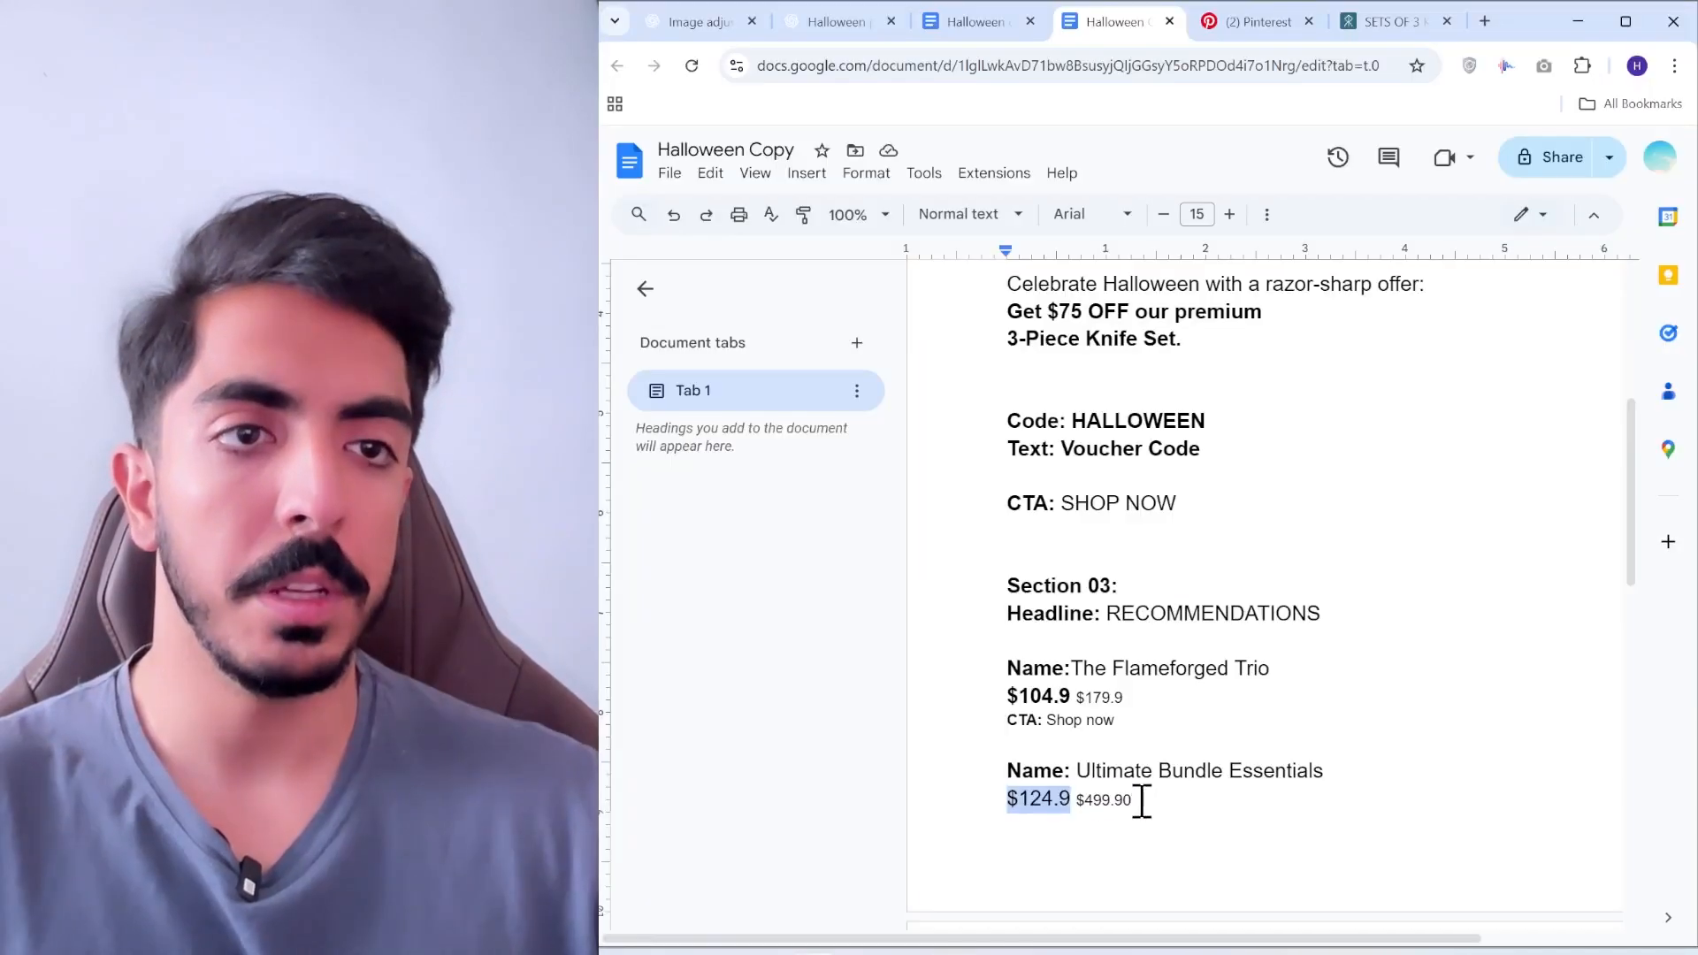
pyautogui.hotkey('alt', 'Tab')
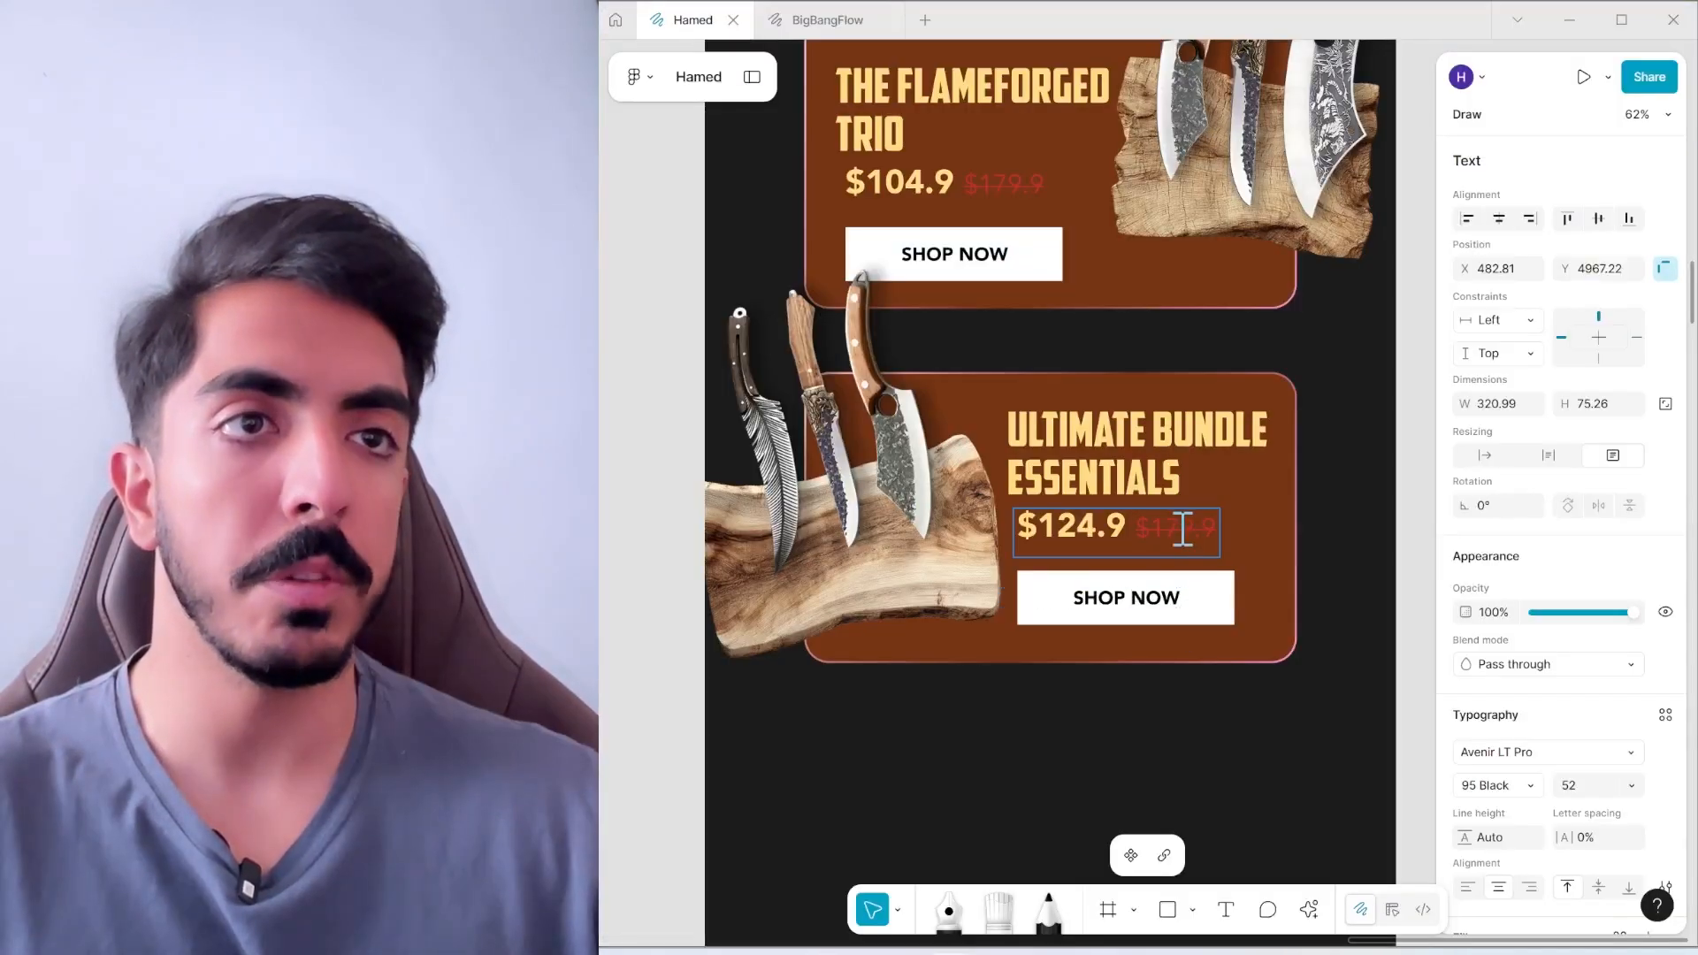
pyautogui.write('$499.90')
pyautogui.press('Escape')
pyautogui.scroll(-2, 1207, 518)
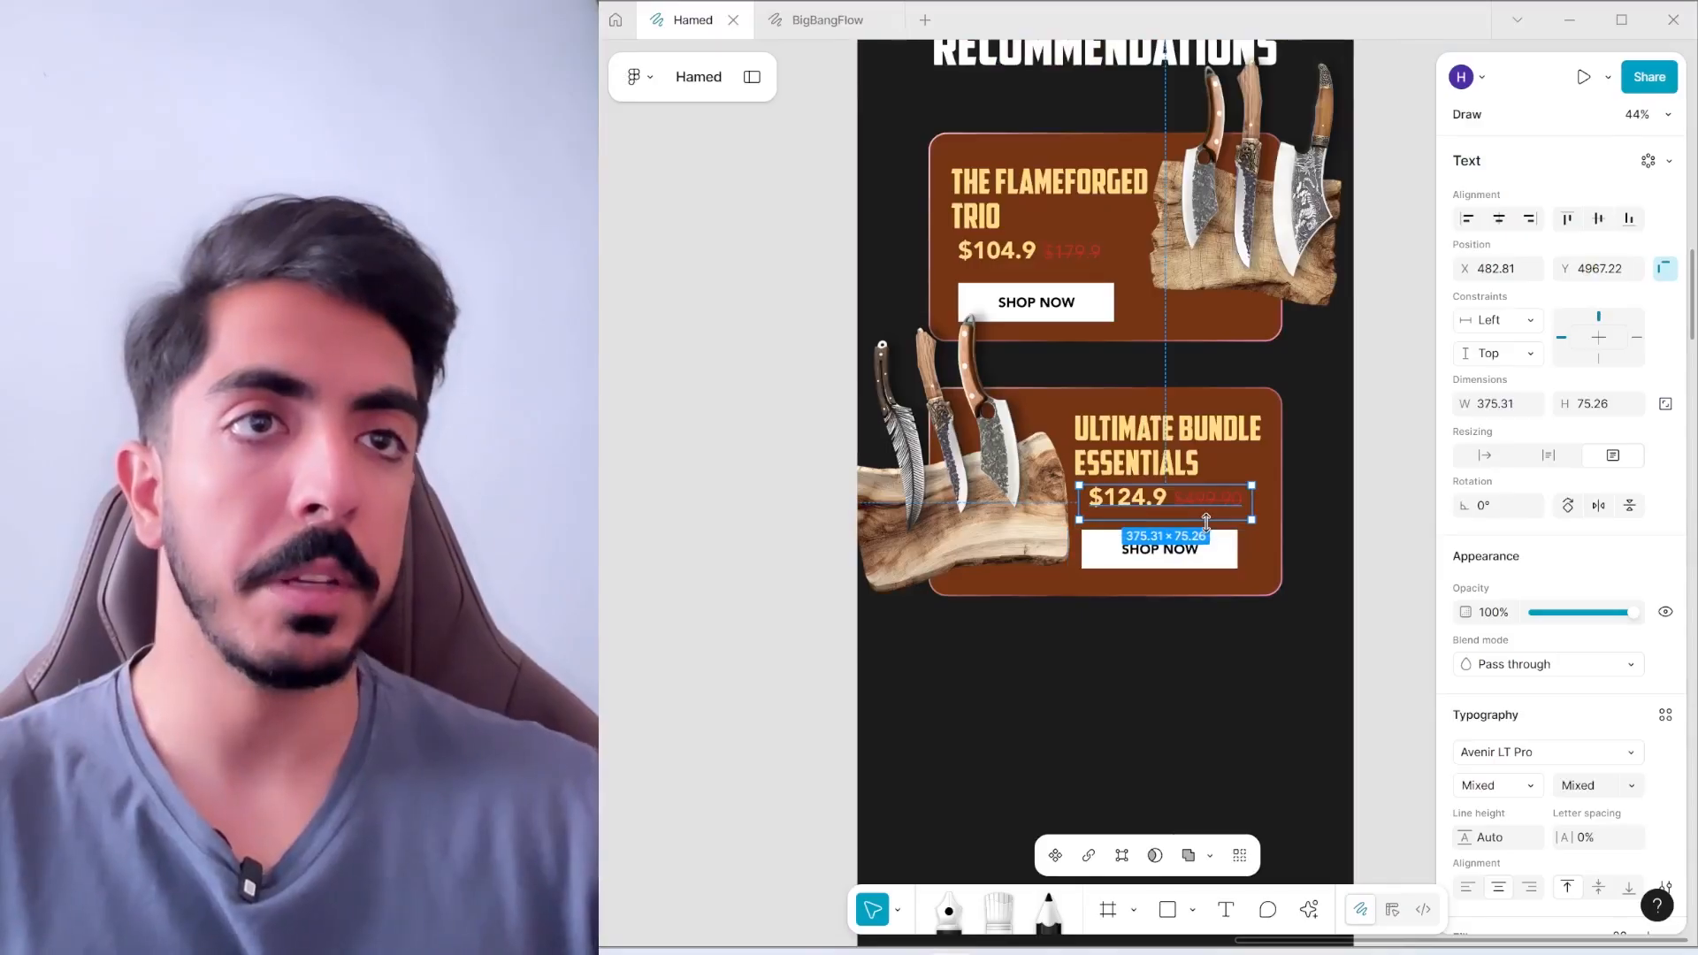
pyautogui.press('Left')
pyautogui.press('Left')
pyautogui.scroll(-4, 1150, 609)
pyautogui.click(1292, 526)
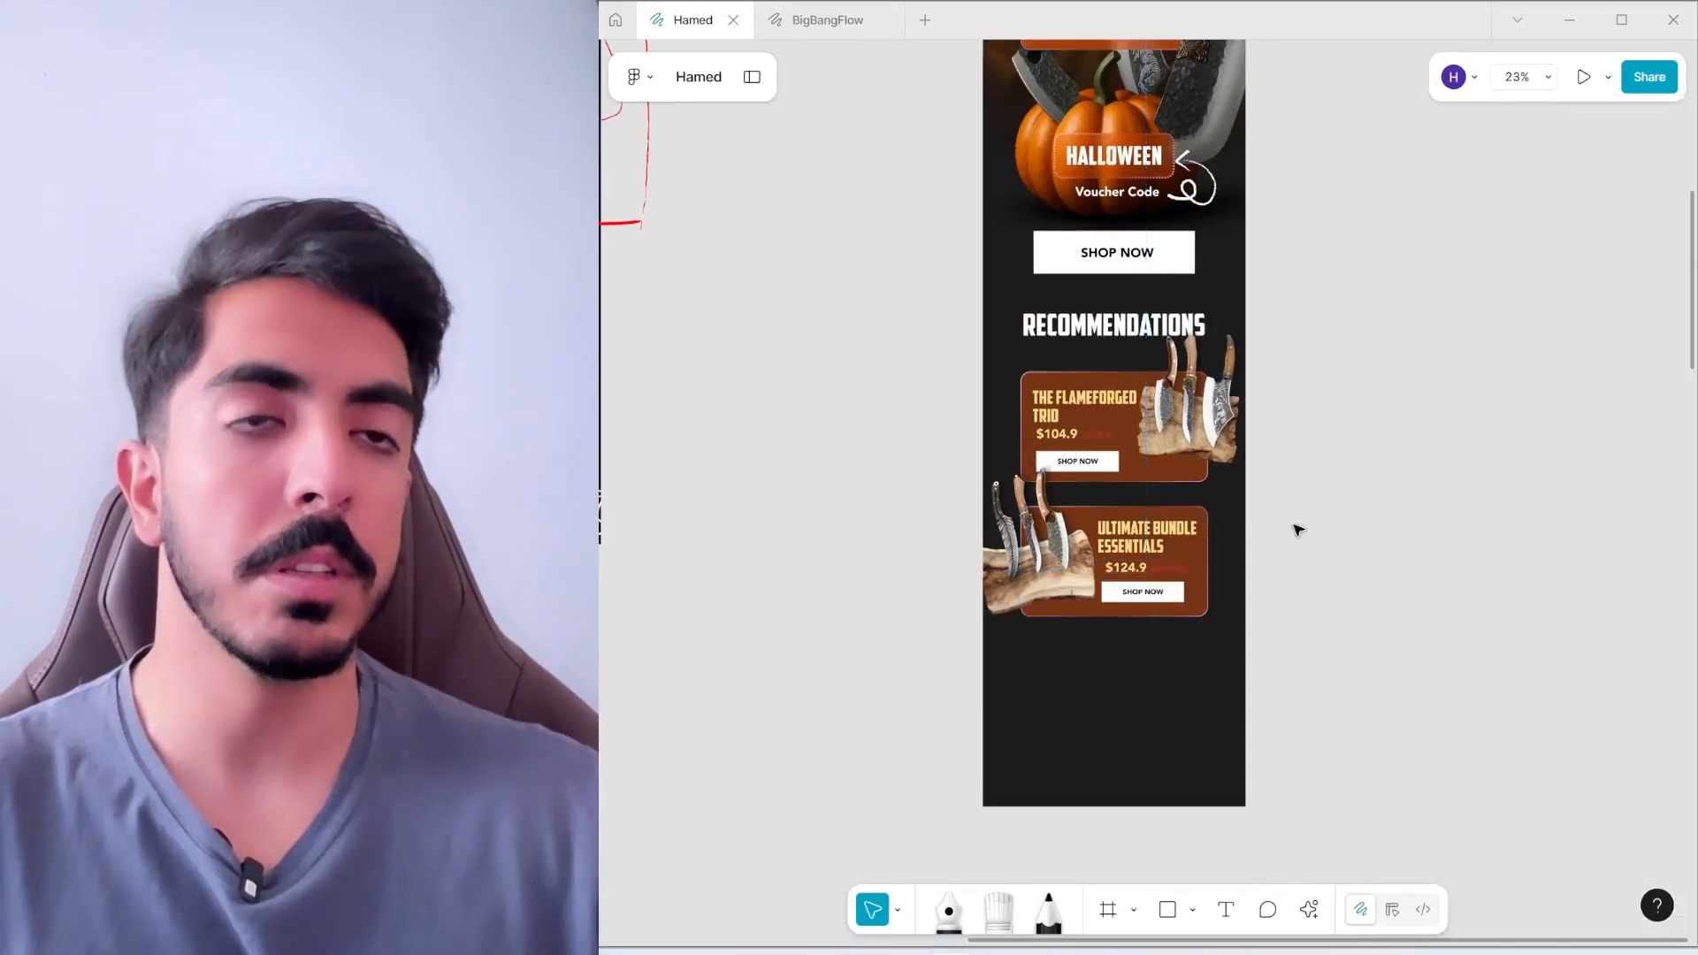
# Swap the two product cards so Ultimate Bundle Essentials sits above The Flameforged Trio
pyautogui.moveTo(1256, 630); pyautogui.dragTo(1061, 755)
pyautogui.moveTo(1213, 502); pyautogui.dragTo(1057, 393)
pyautogui.moveTo(1097, 424); pyautogui.dragTo(1097, 560)
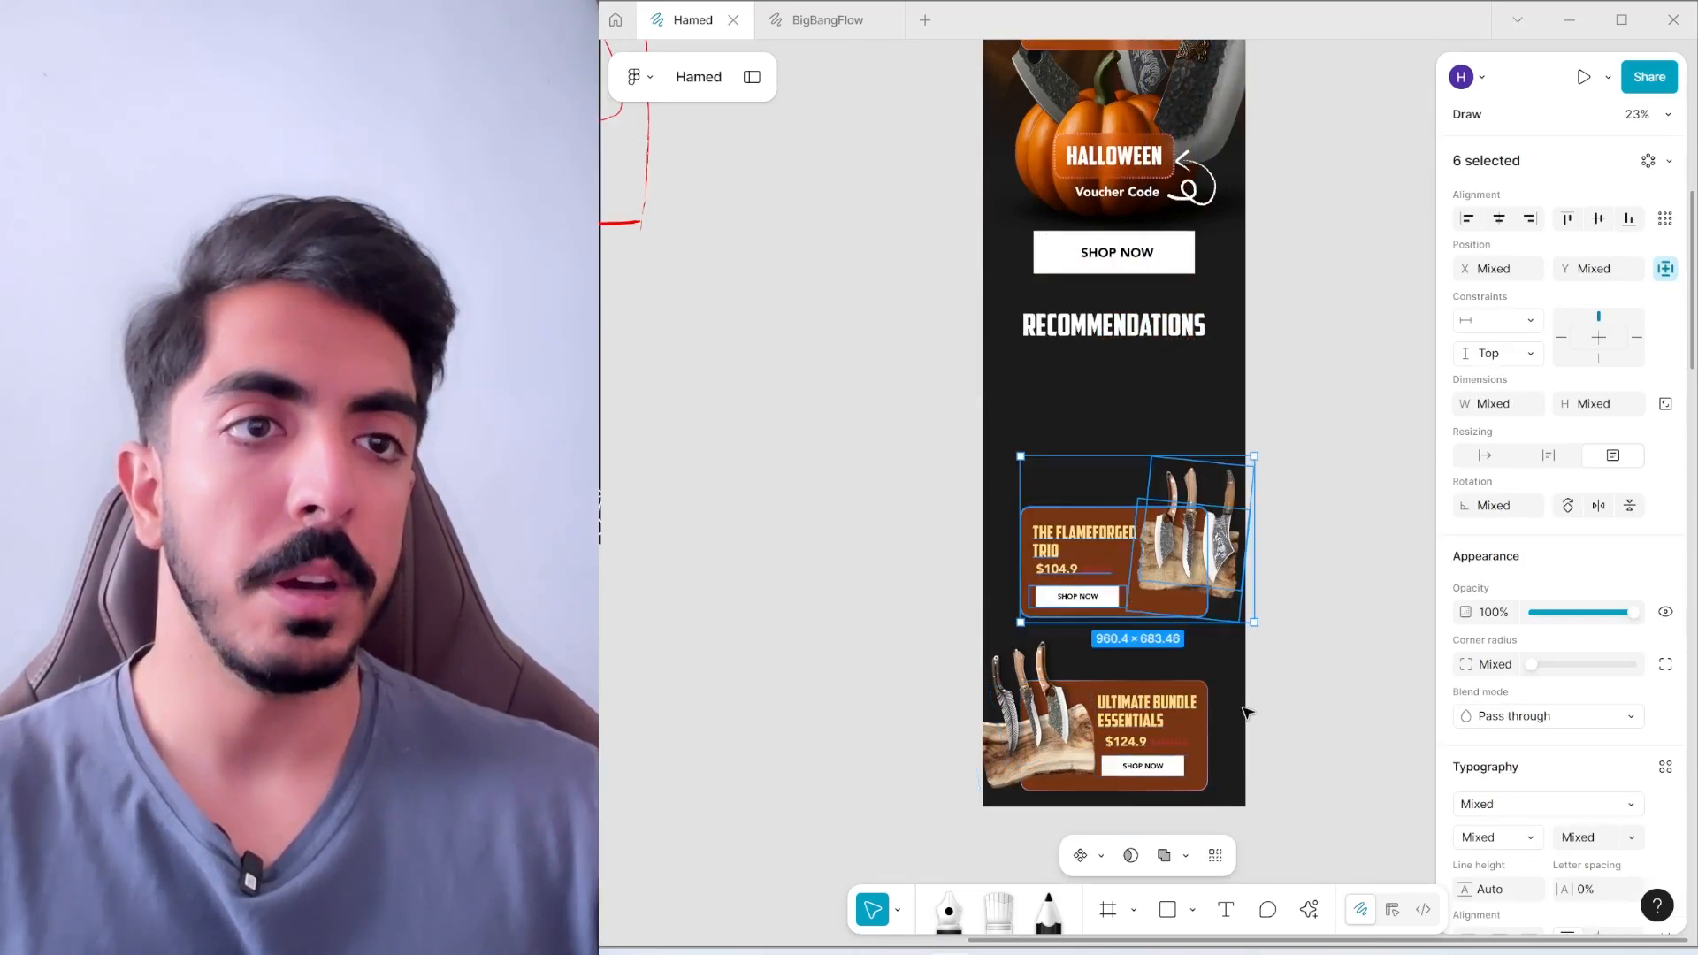
pyautogui.click(1018, 801)
pyautogui.moveTo(1018, 801); pyautogui.dragTo(1080, 765)
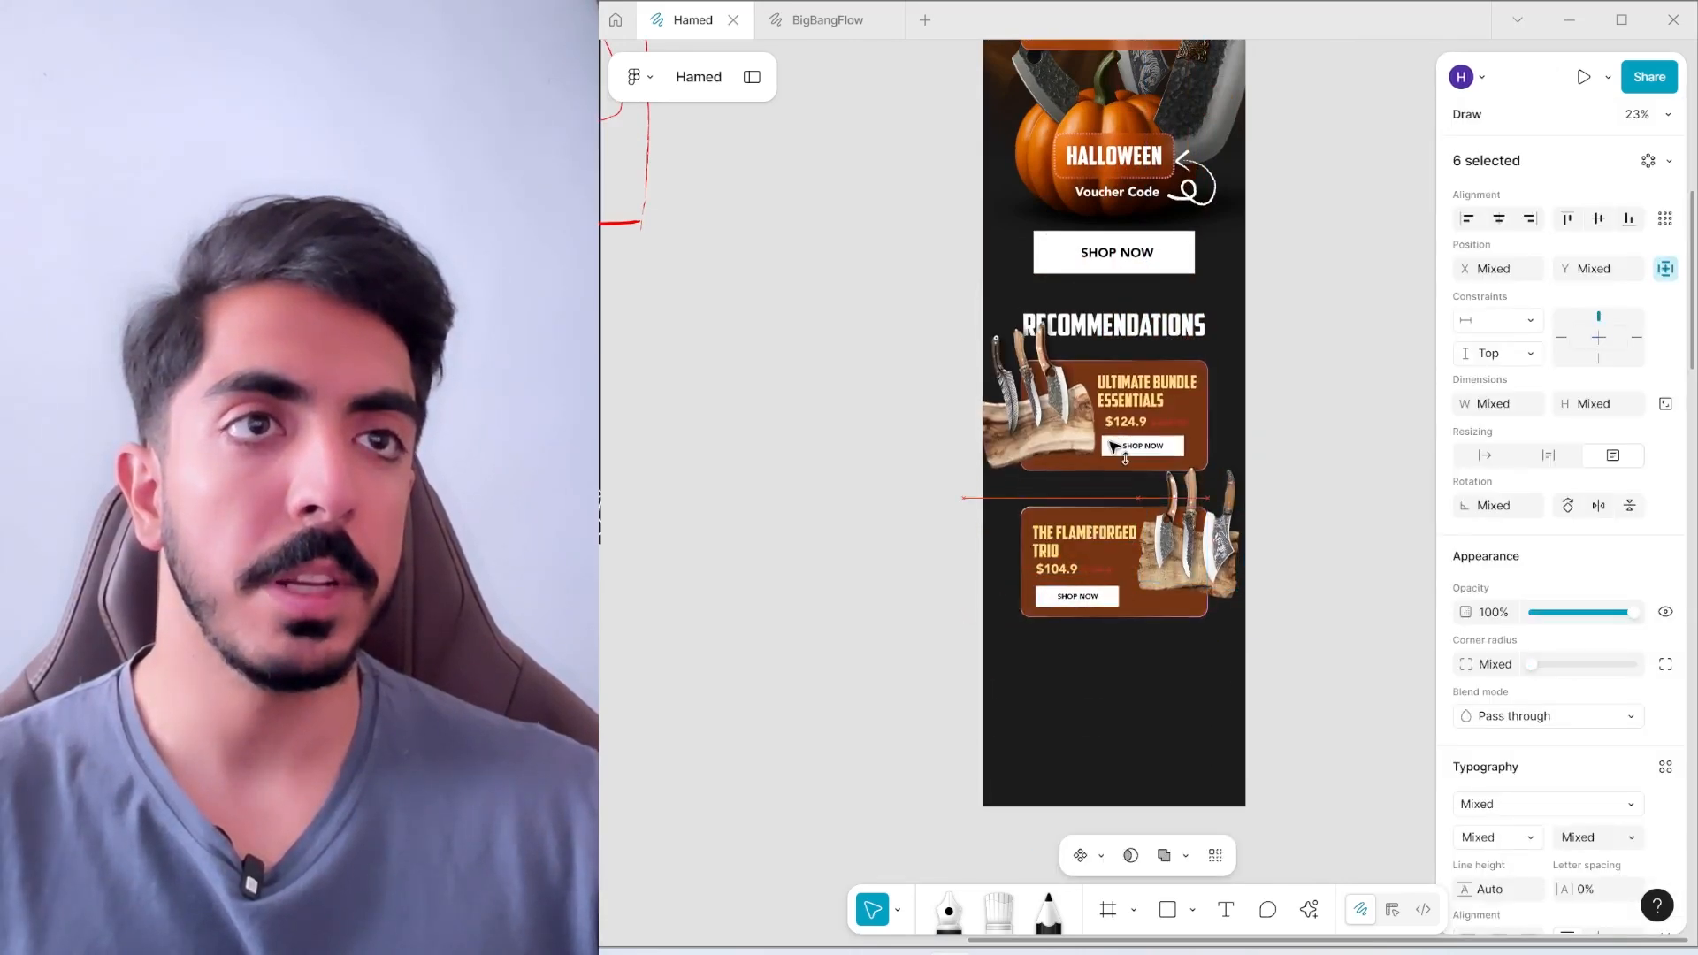
# Shift both product cards together slightly upward, closer to the RECOMMENDATIONS heading
pyautogui.moveTo(1249, 680); pyautogui.dragTo(994, 406)
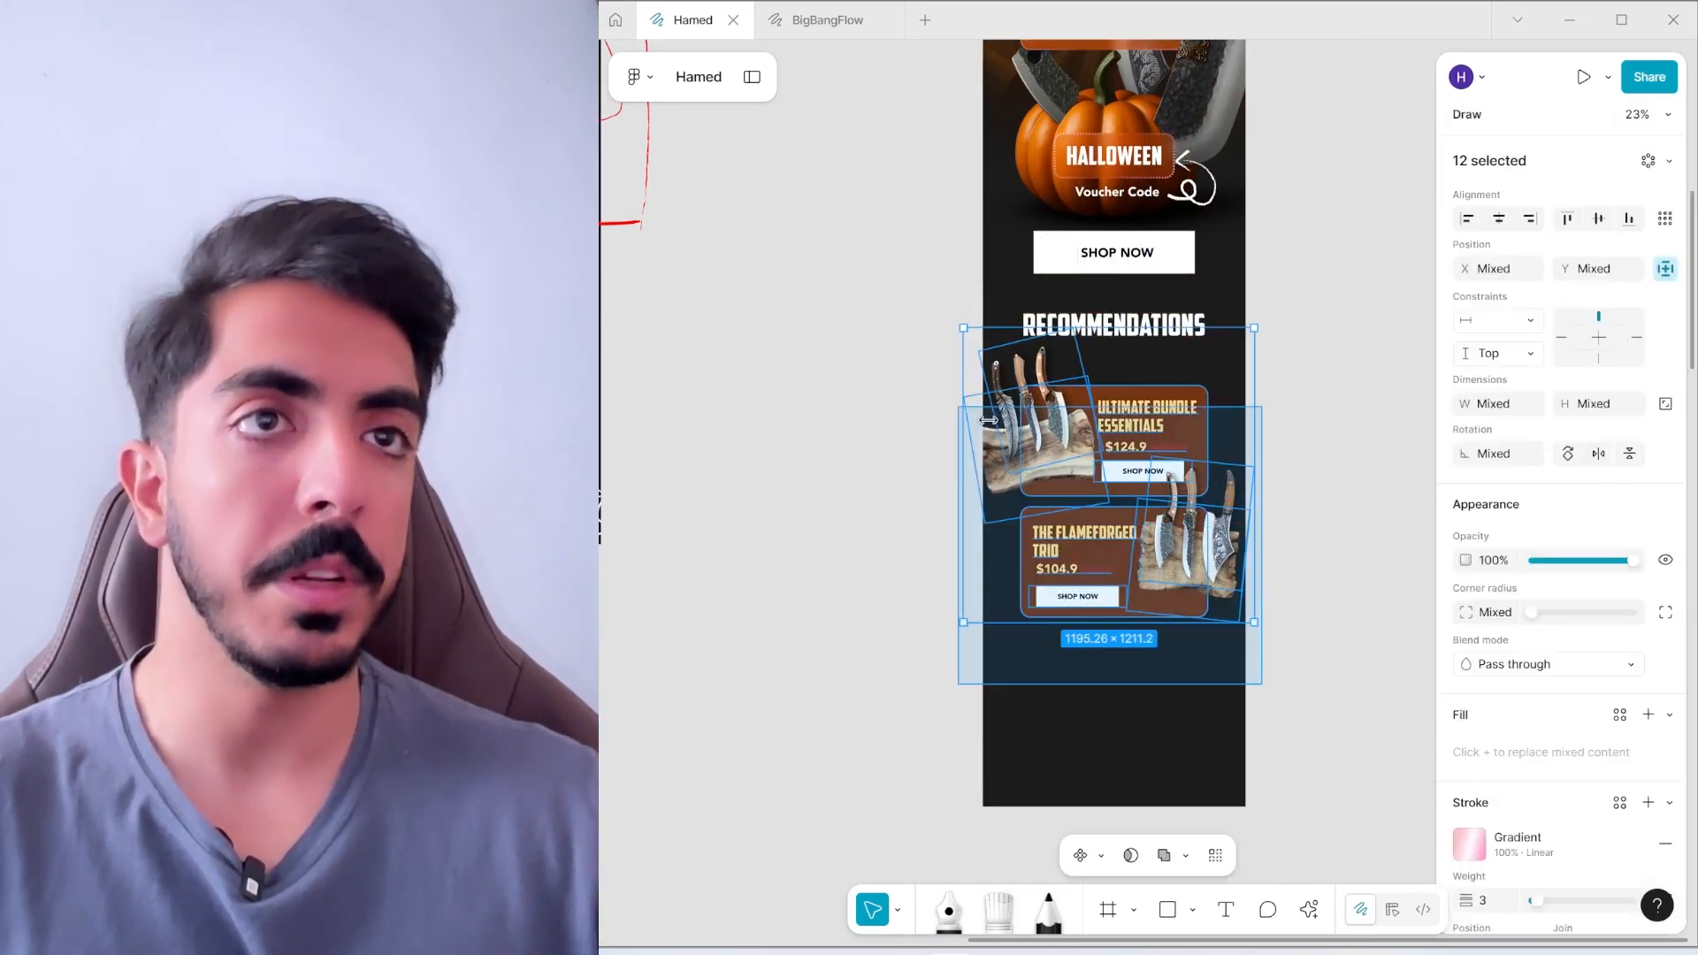
pyautogui.moveTo(1095, 473); pyautogui.dragTo(1095, 465)
pyautogui.click(1382, 379)
pyautogui.scroll(-2, 1220, 554)
pyautogui.moveTo(1249, 426); pyautogui.dragTo(1130, 604)
pyautogui.scroll(-2, 1210, 399)
pyautogui.scroll(3, 1162, 614)
pyautogui.scroll(-2, 1147, 554)
pyautogui.scroll(4, 1116, 563)
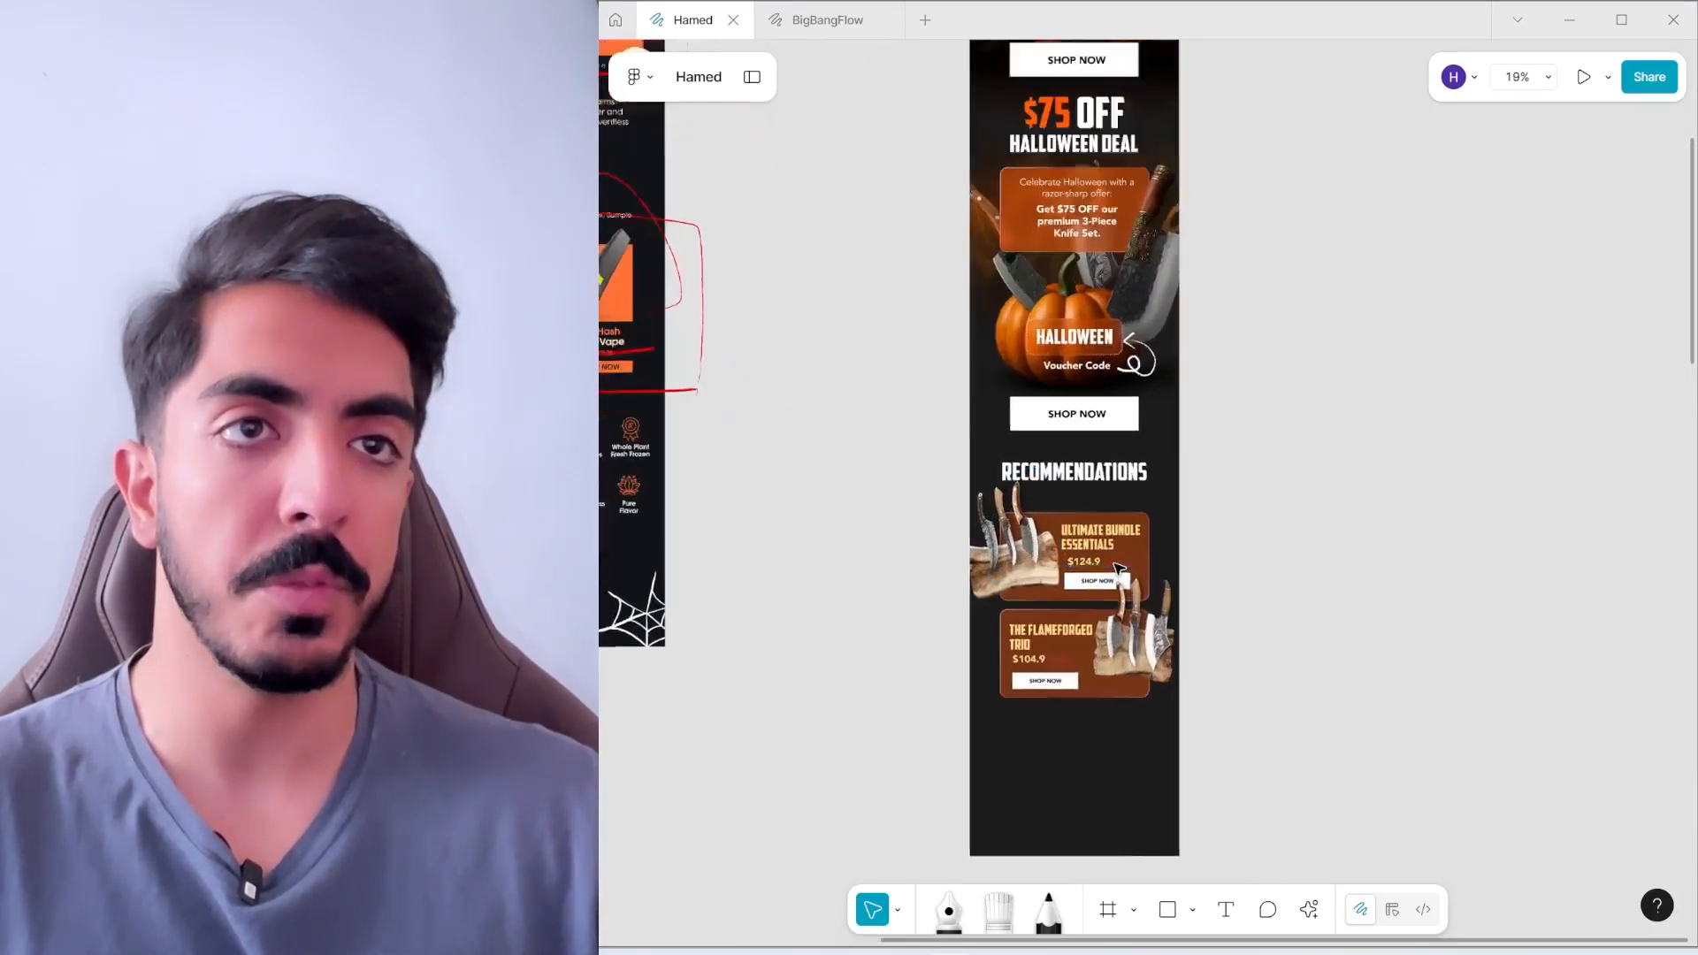
pyautogui.moveTo(1314, 480); pyautogui.dragTo(836, 826)
pyautogui.moveTo(1088, 668); pyautogui.dragTo(1087, 659)
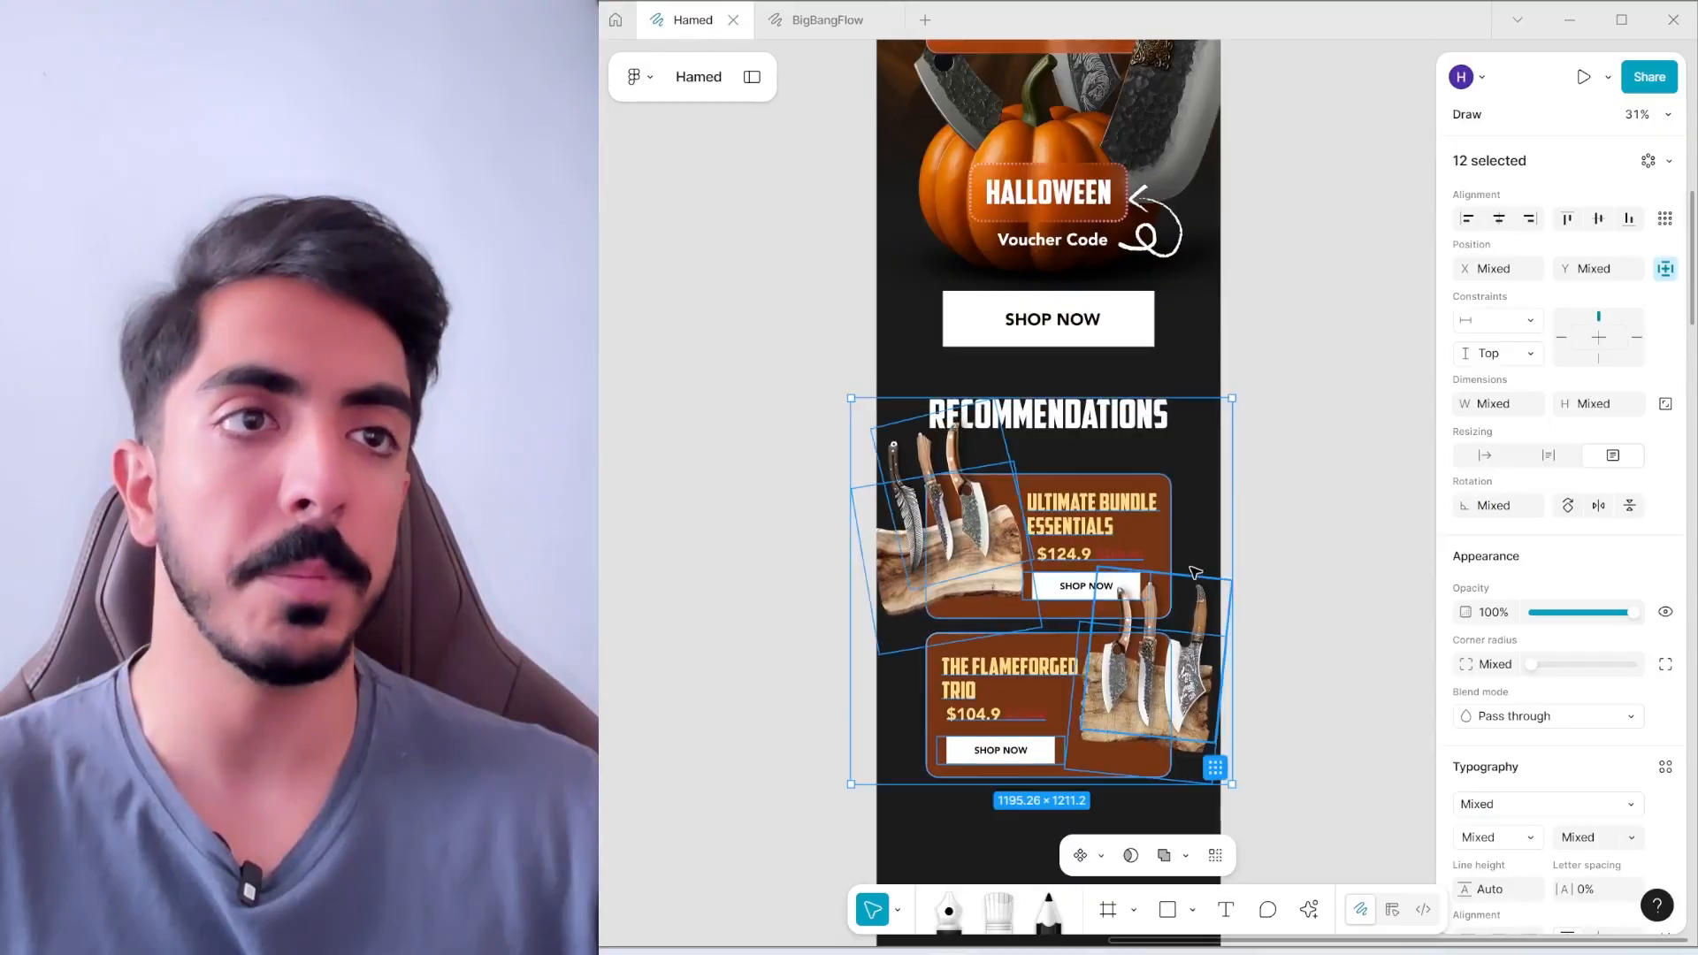
pyautogui.click(1285, 482)
# Import the pumpkin, eyeball and green hand images from the Section 03 folder onto the canvas beside the email
pyautogui.scroll(-2, 1285, 482)
pyautogui.moveTo(1239, 753); pyautogui.dragTo(1185, 624)
pyautogui.scroll(-2, 1186, 625)
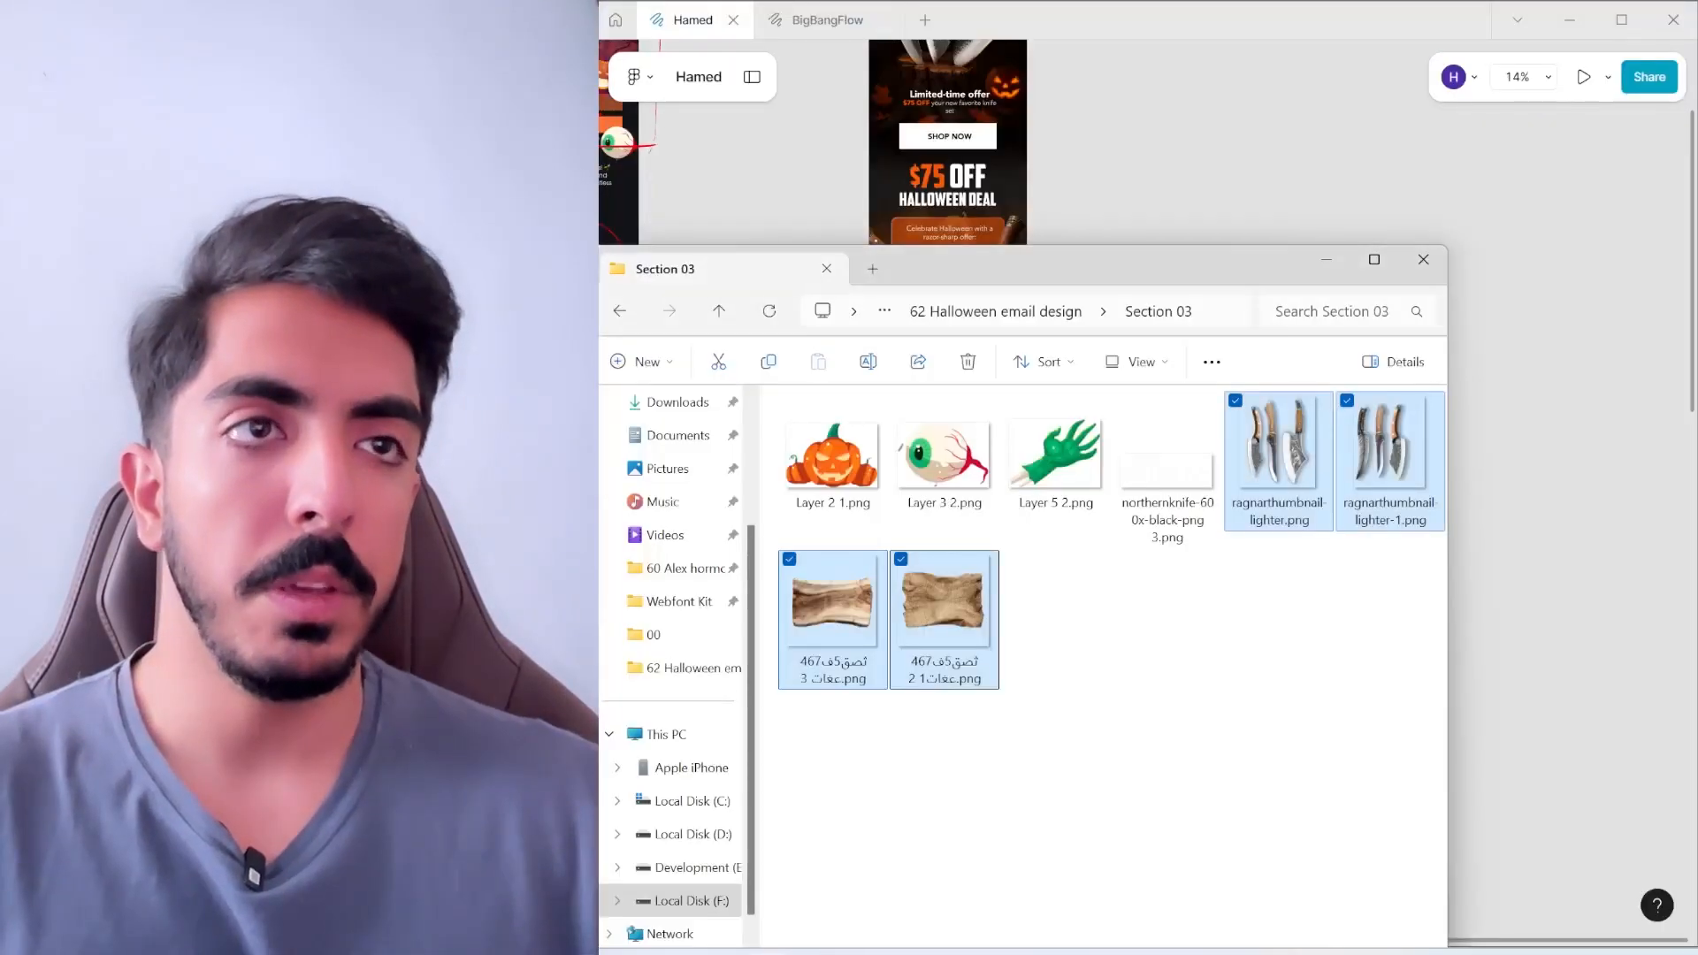
pyautogui.click(1116, 707)
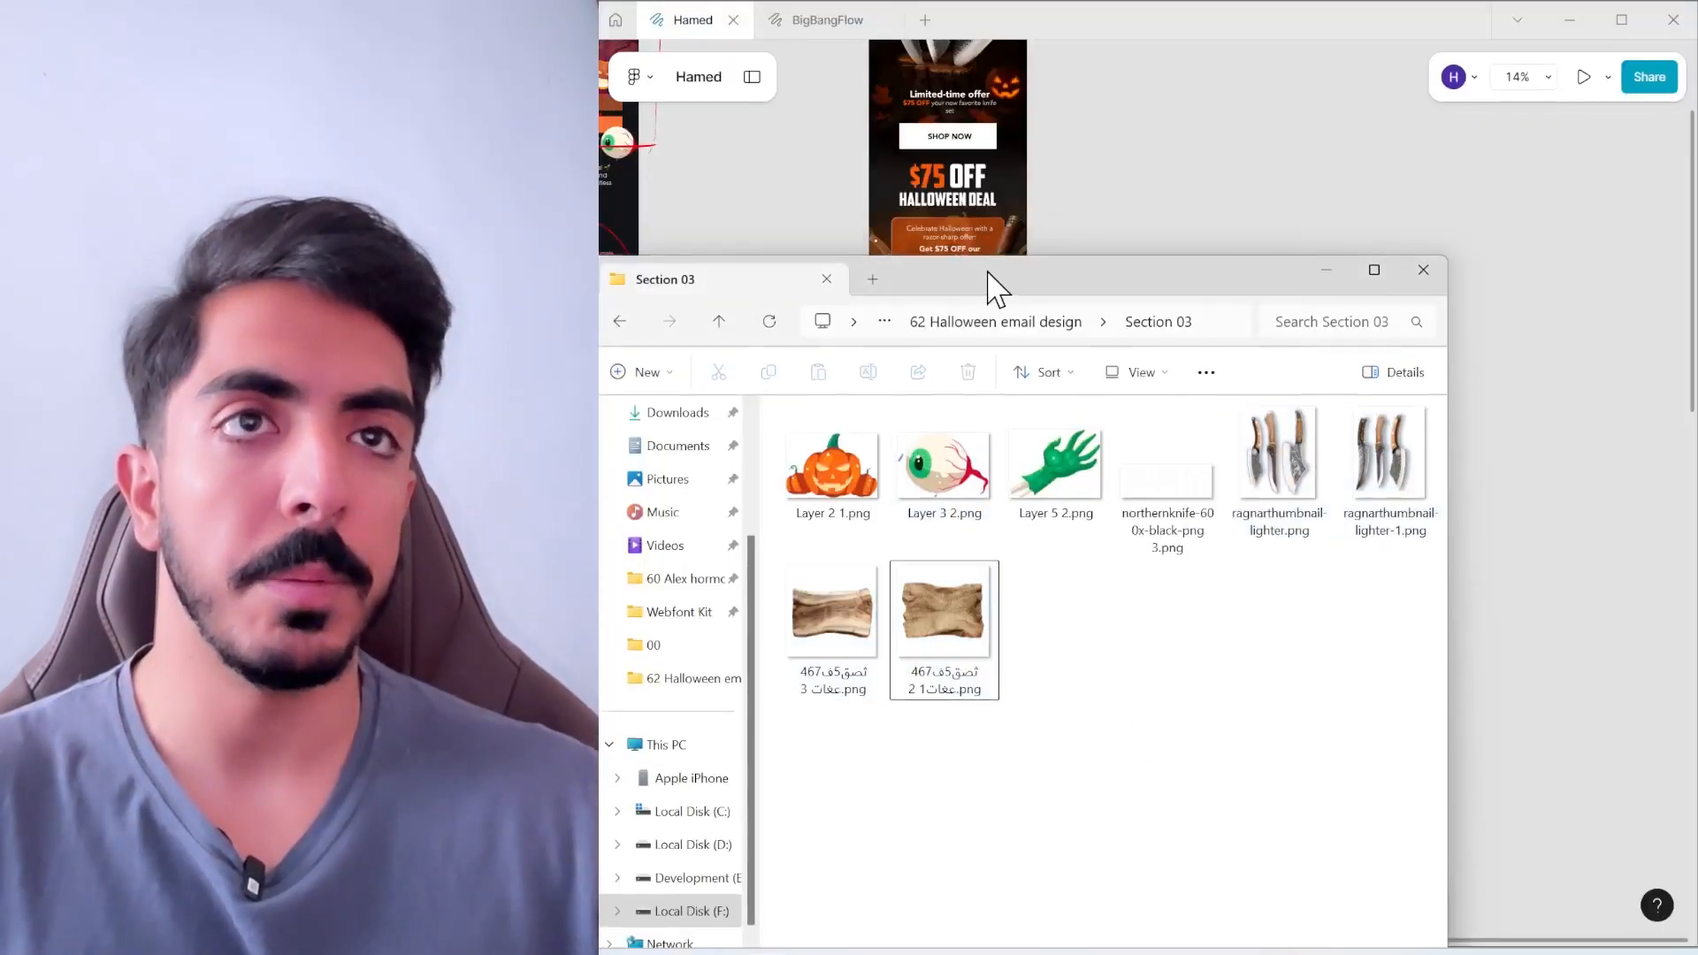
pyautogui.moveTo(993, 284); pyautogui.dragTo(1024, 372)
pyautogui.moveTo(1104, 604); pyautogui.dragTo(1201, 258)
pyautogui.scroll(1, 1197, 412)
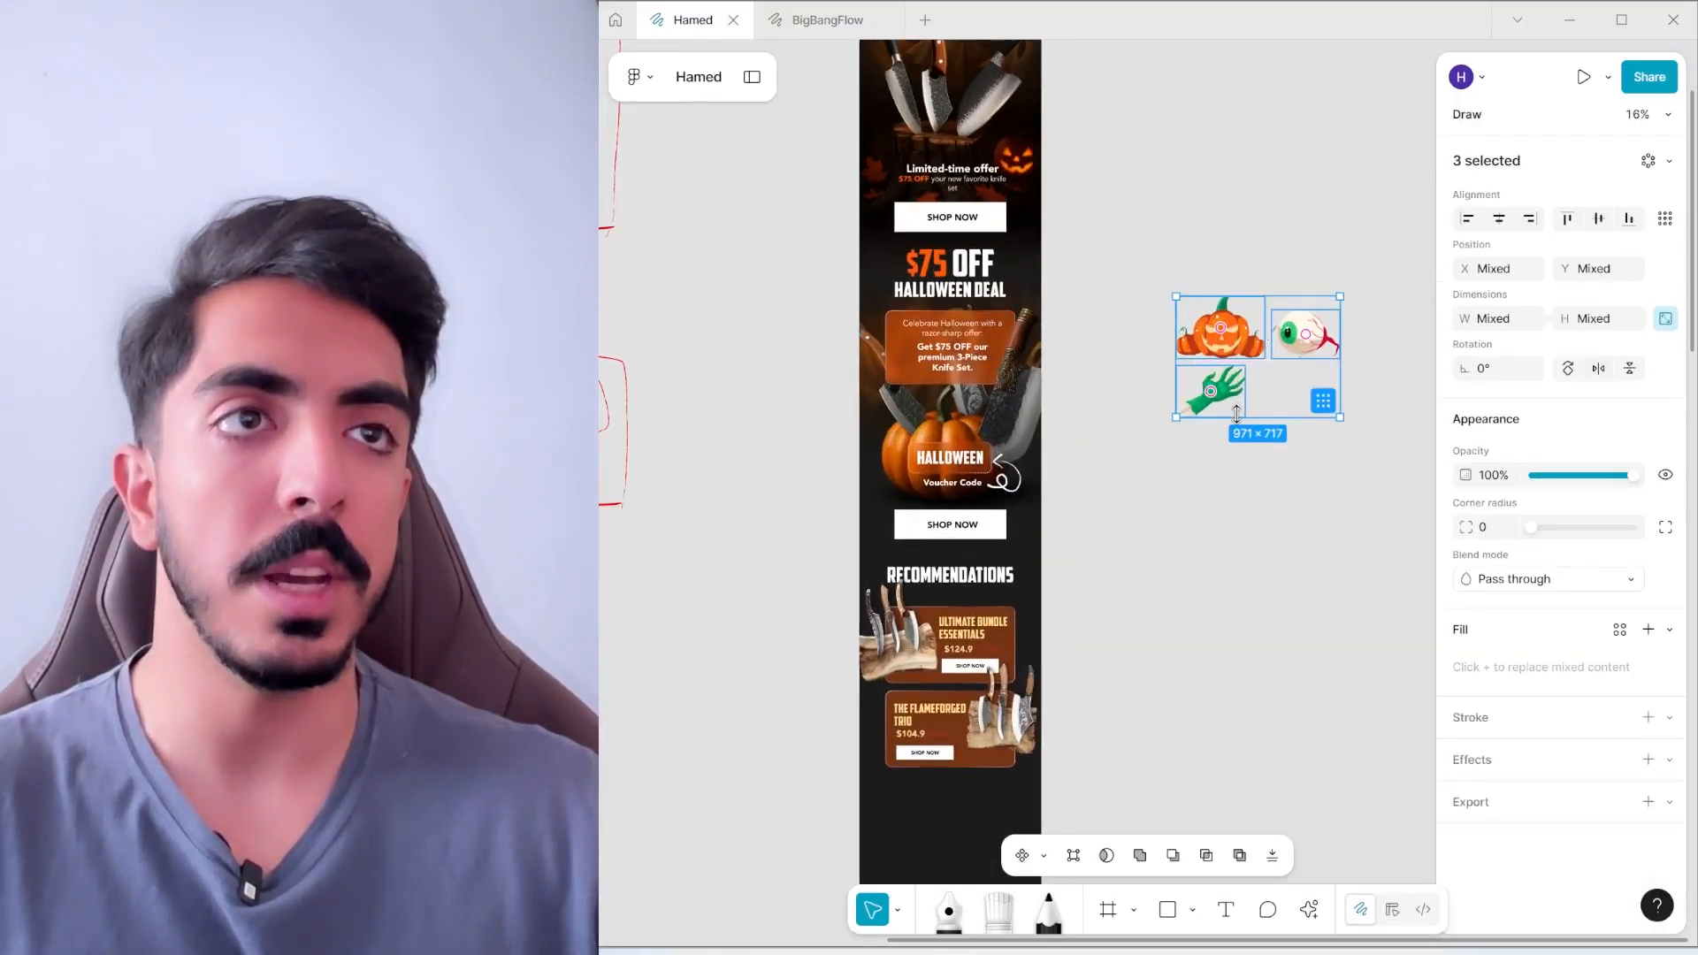
pyautogui.moveTo(1236, 412); pyautogui.dragTo(1238, 526)
# Place the jack-o'-lantern image in the empty area below The Flameforged Trio card and enlarge it
pyautogui.click(1194, 381)
pyautogui.moveTo(1194, 381); pyautogui.dragTo(978, 829)
pyautogui.scroll(-3, 976, 641)
pyautogui.click(967, 227)
pyautogui.scroll(3, 966, 229)
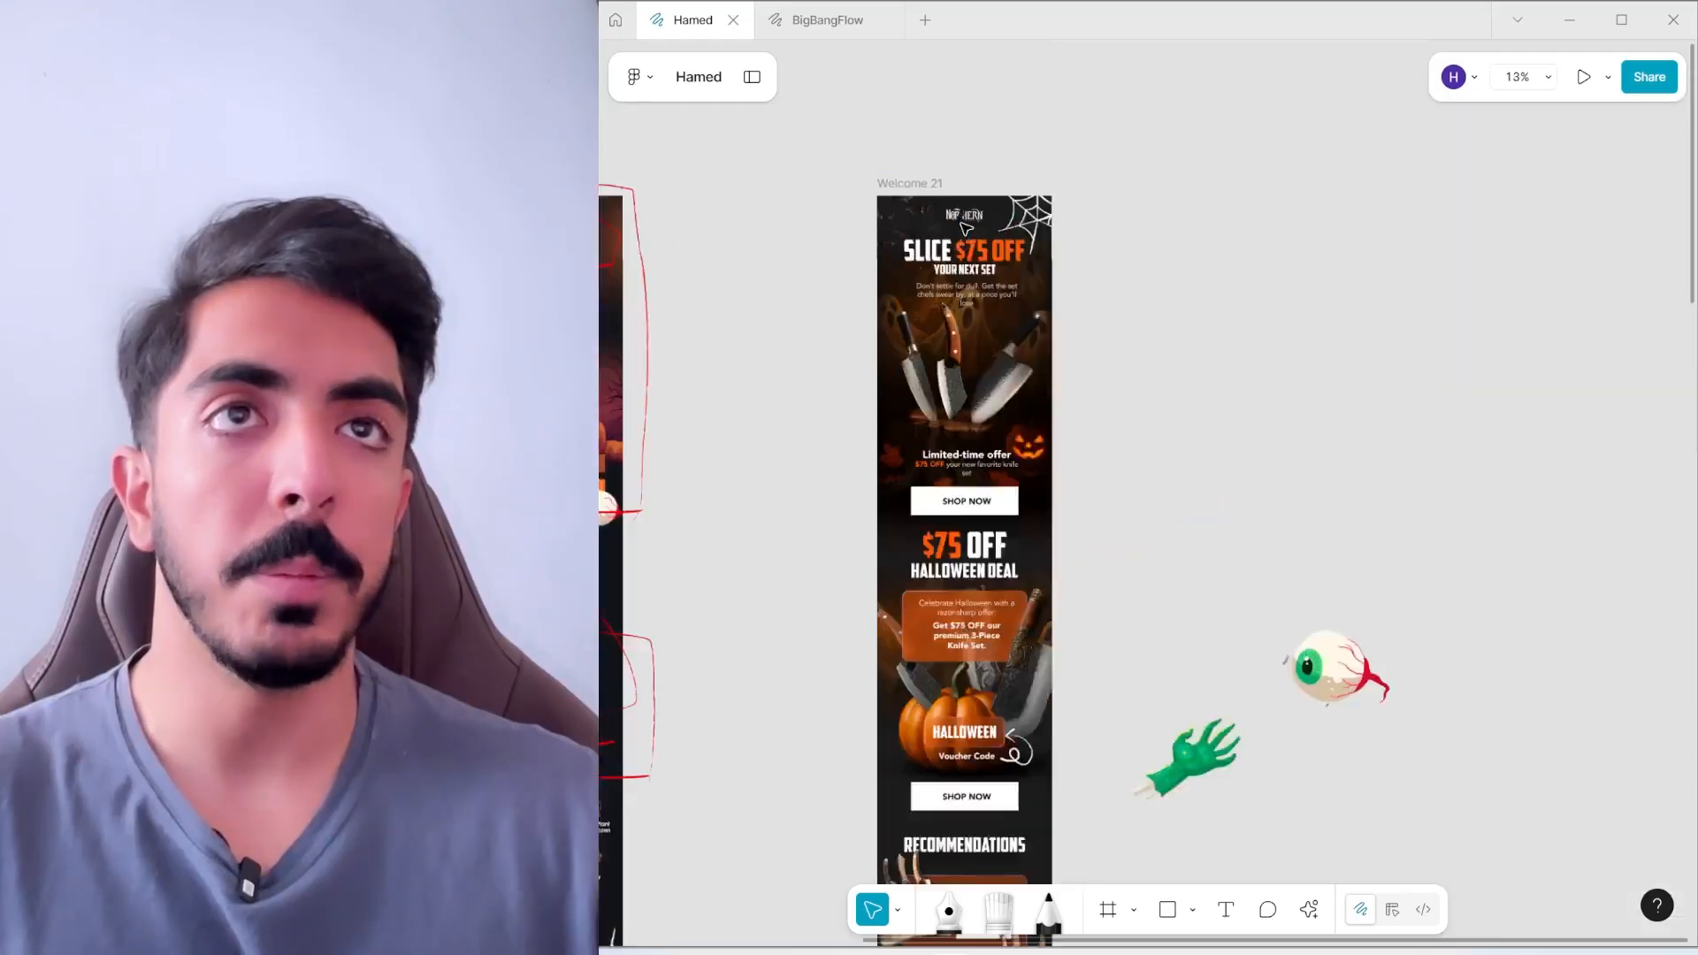
# Copy the Northern logo from the email header and place it horizontally centred beneath the pumpkin image
pyautogui.scroll(3, 967, 228)
pyautogui.click(1001, 210)
pyautogui.hotkey('ctrl', 'c')
pyautogui.hotkey('ctrl', 'v')
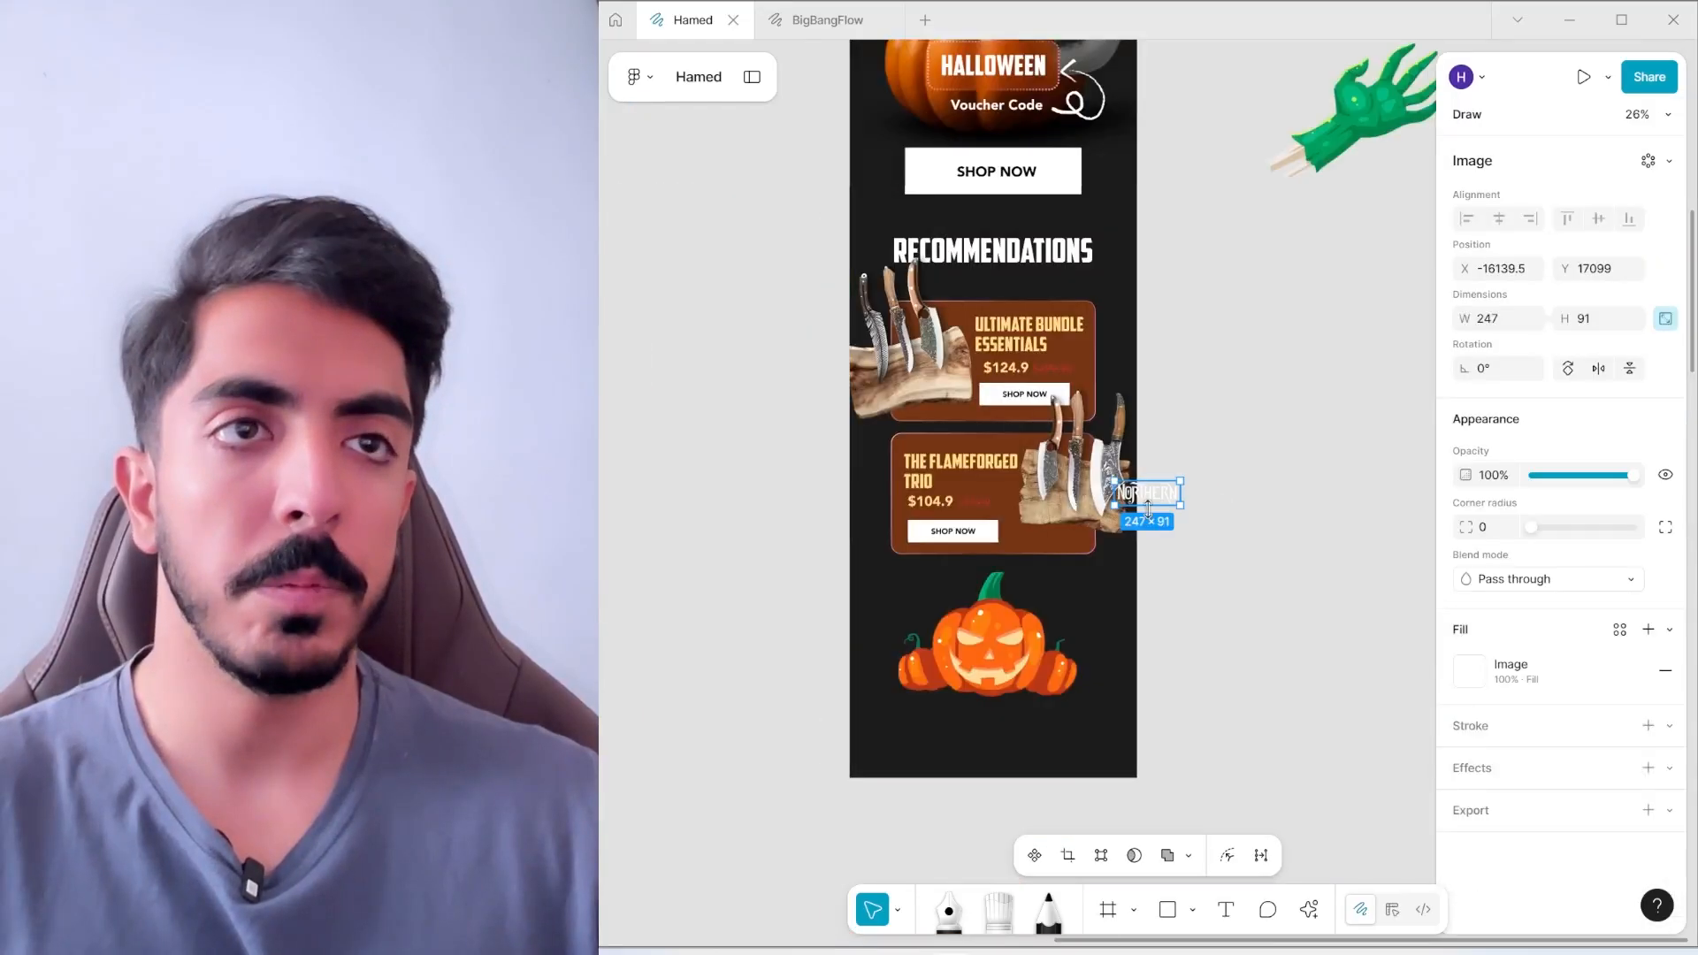
pyautogui.moveTo(1149, 495); pyautogui.dragTo(994, 718)
pyautogui.click(1506, 217)
# Fine-tune the pumpkin to about 640 × 449 above the logo and shorten the email frame to end just below the logo
pyautogui.click(986, 650)
pyautogui.scroll(1, 1125, 785)
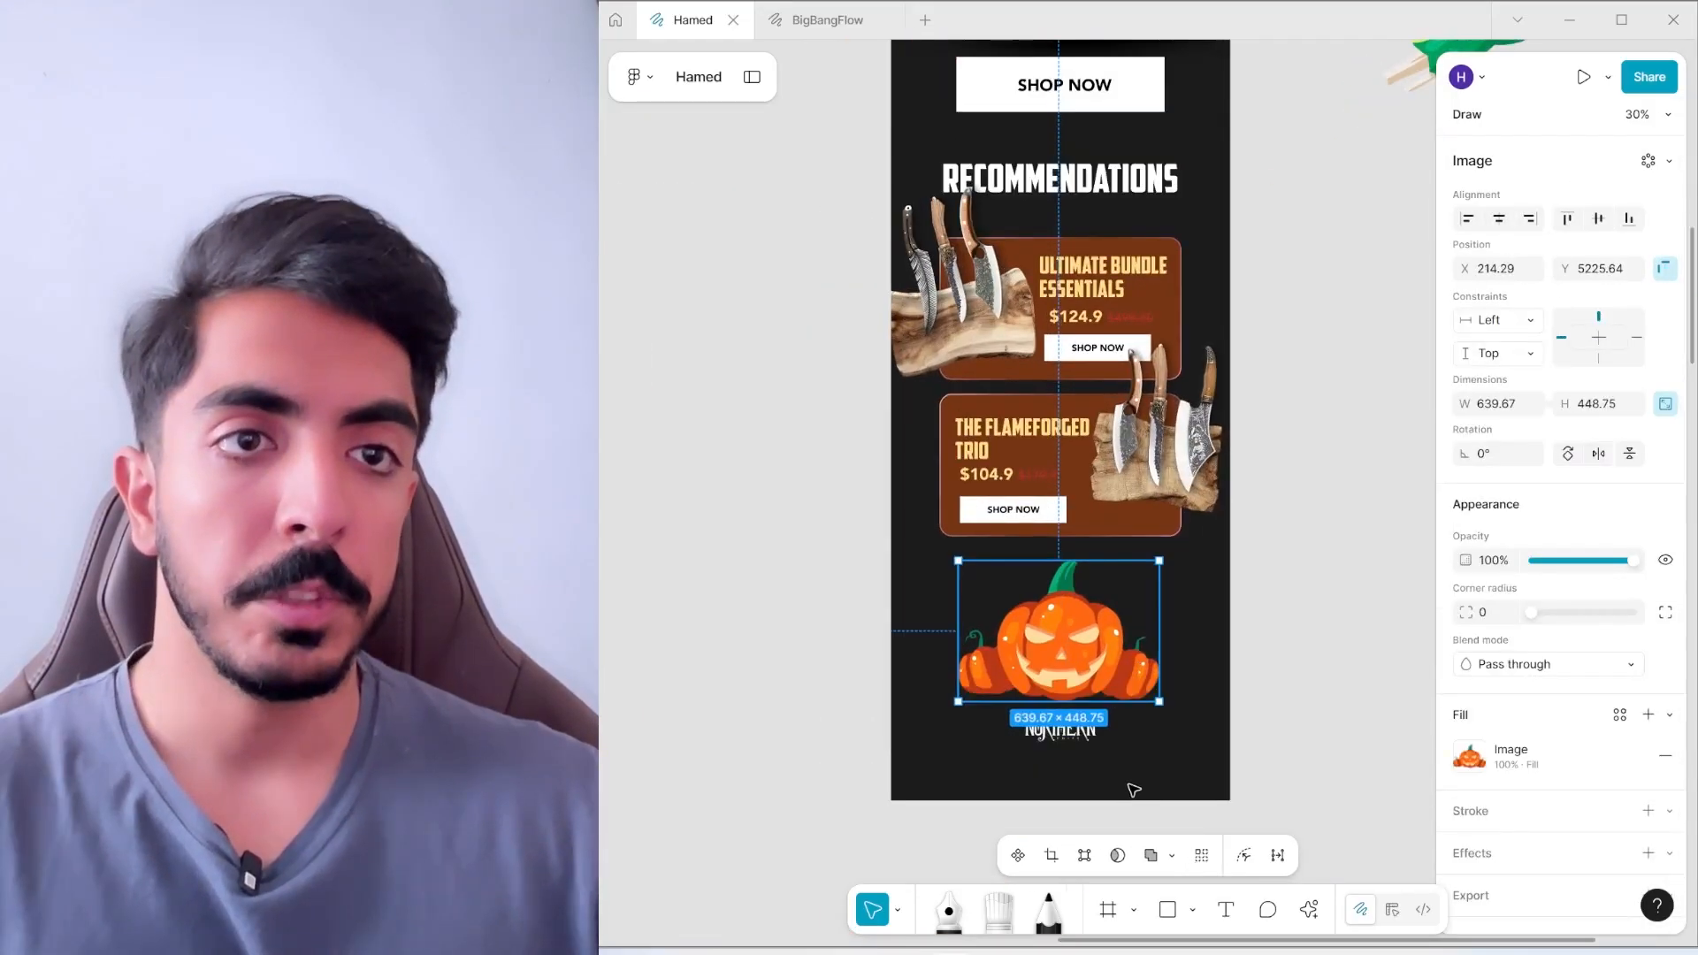
pyautogui.click(1122, 786)
pyautogui.moveTo(1091, 801); pyautogui.dragTo(1098, 770)
# Place the green hand, about 461 × 347, at the email's right edge beside the SHOP NOW button under the voucher code
pyautogui.scroll(-3, 1190, 652)
pyautogui.moveTo(1256, 386); pyautogui.dragTo(1072, 301)
pyautogui.scroll(3, 1027, 592)
pyautogui.scroll(1, 1026, 592)
pyautogui.moveTo(1072, 301); pyautogui.dragTo(1006, 588)
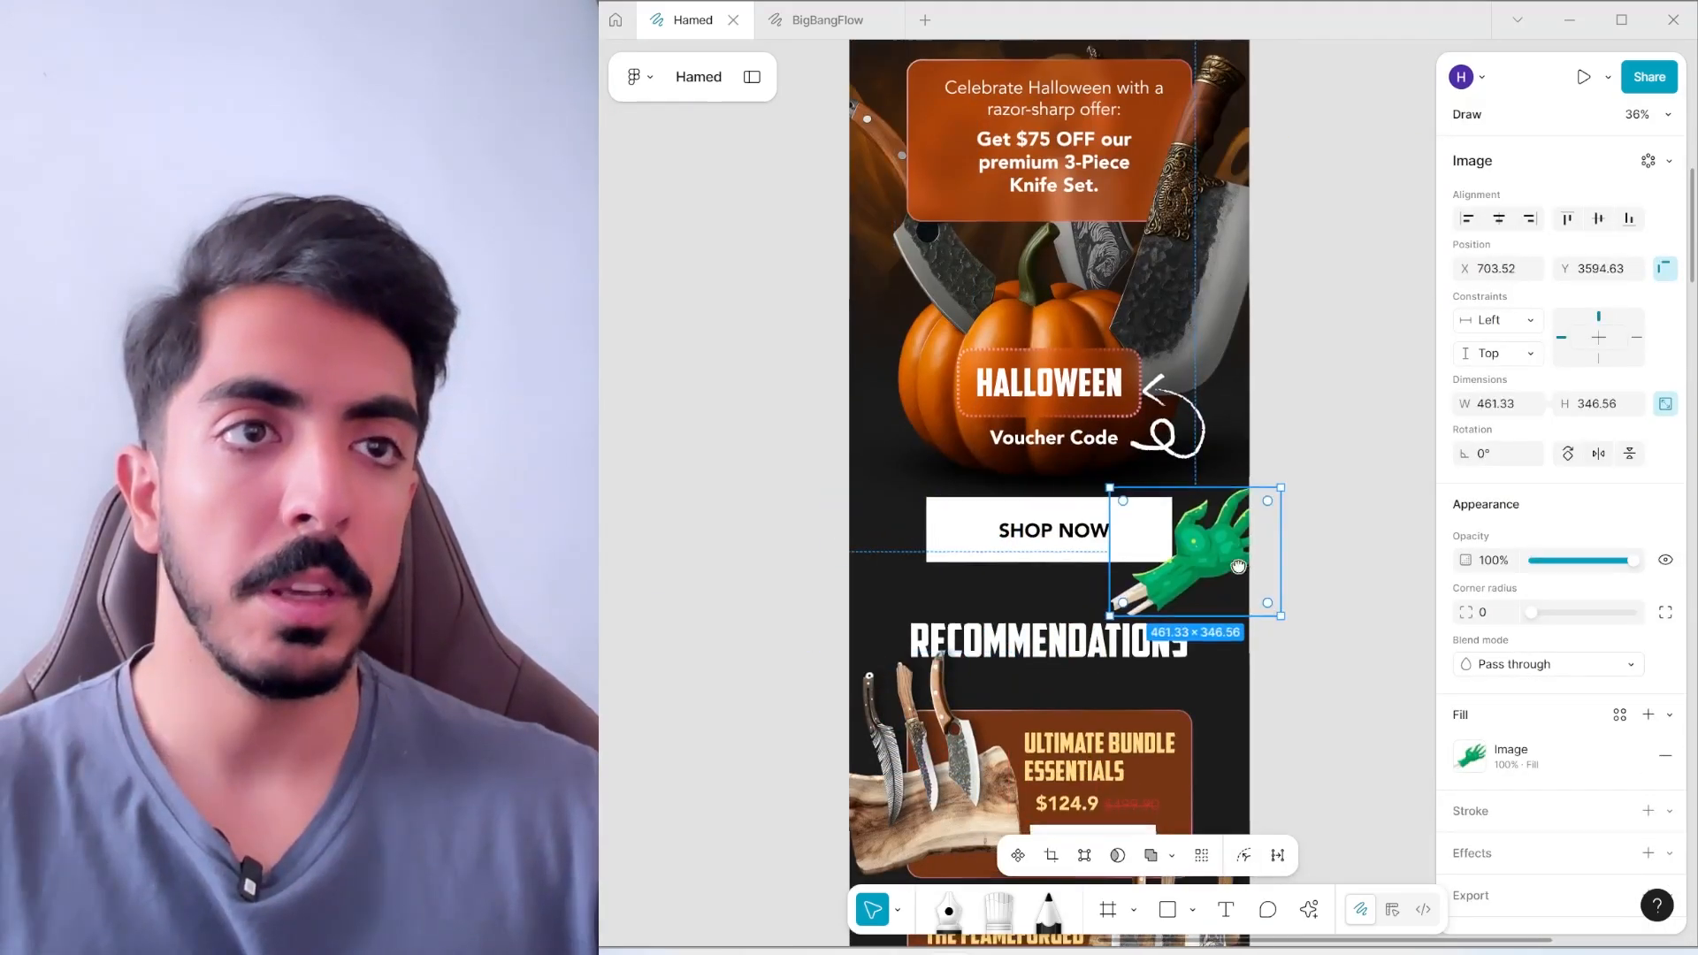
pyautogui.scroll(-3, 1300, 548)
pyautogui.click(1342, 565)
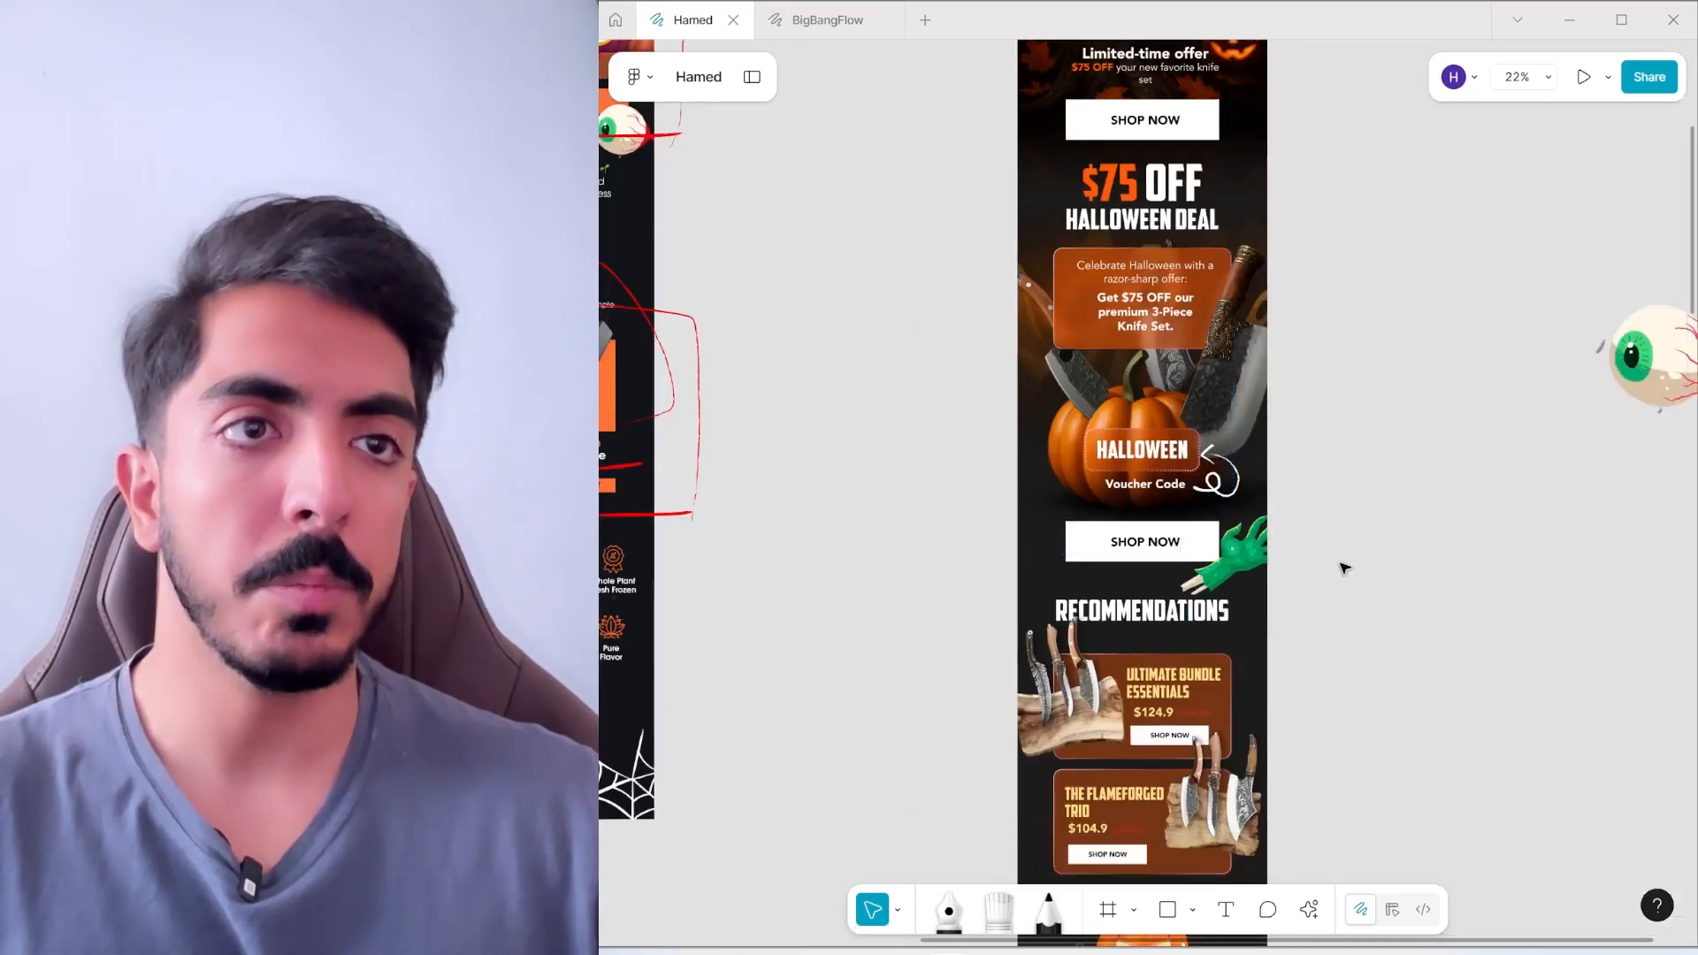
# Bring the eyeball image into the email's left edge at about 667 × 478 and flip it horizontally
pyautogui.scroll(1, 1483, 511)
pyautogui.moveTo(1483, 512); pyautogui.dragTo(1371, 413)
pyautogui.moveTo(1558, 273); pyautogui.dragTo(894, 855)
pyautogui.moveTo(894, 854); pyautogui.dragTo(991, 601)
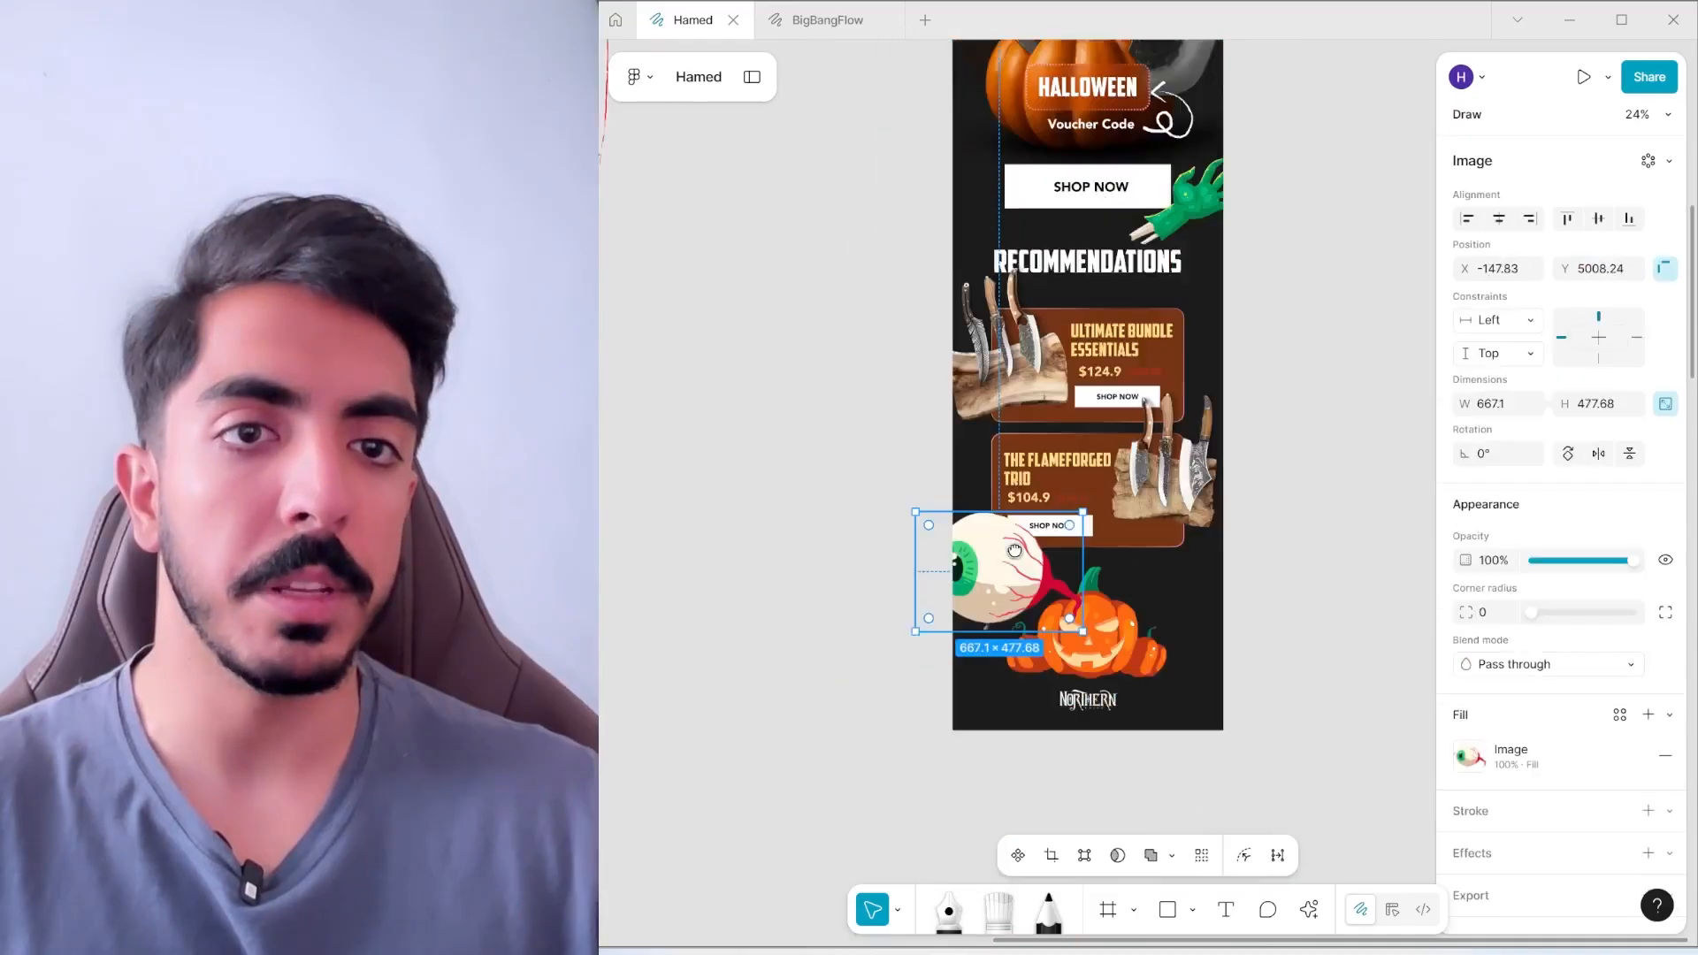
pyautogui.scroll(4, 995, 605)
pyautogui.hotkey('shift', 'h')
# Move the flipped eyeball to the left edge between the hero's SHOP NOW button and the $75 OFF headline
pyautogui.moveTo(1063, 531); pyautogui.dragTo(970, 371)
pyautogui.scroll(-4, 1017, 364)
pyautogui.moveTo(1040, 465); pyautogui.dragTo(1008, 778)
pyautogui.scroll(-1, 1008, 779)
pyautogui.moveTo(1017, 653); pyautogui.dragTo(1002, 422)
pyautogui.scroll(4, 1062, 309)
pyautogui.scroll(-4, 1002, 422)
pyautogui.moveTo(989, 610); pyautogui.dragTo(995, 520)
pyautogui.click(1341, 476)
pyautogui.scroll(-2, 1344, 474)
pyautogui.moveTo(1341, 477); pyautogui.dragTo(1212, 398)
pyautogui.scroll(-2, 1212, 398)
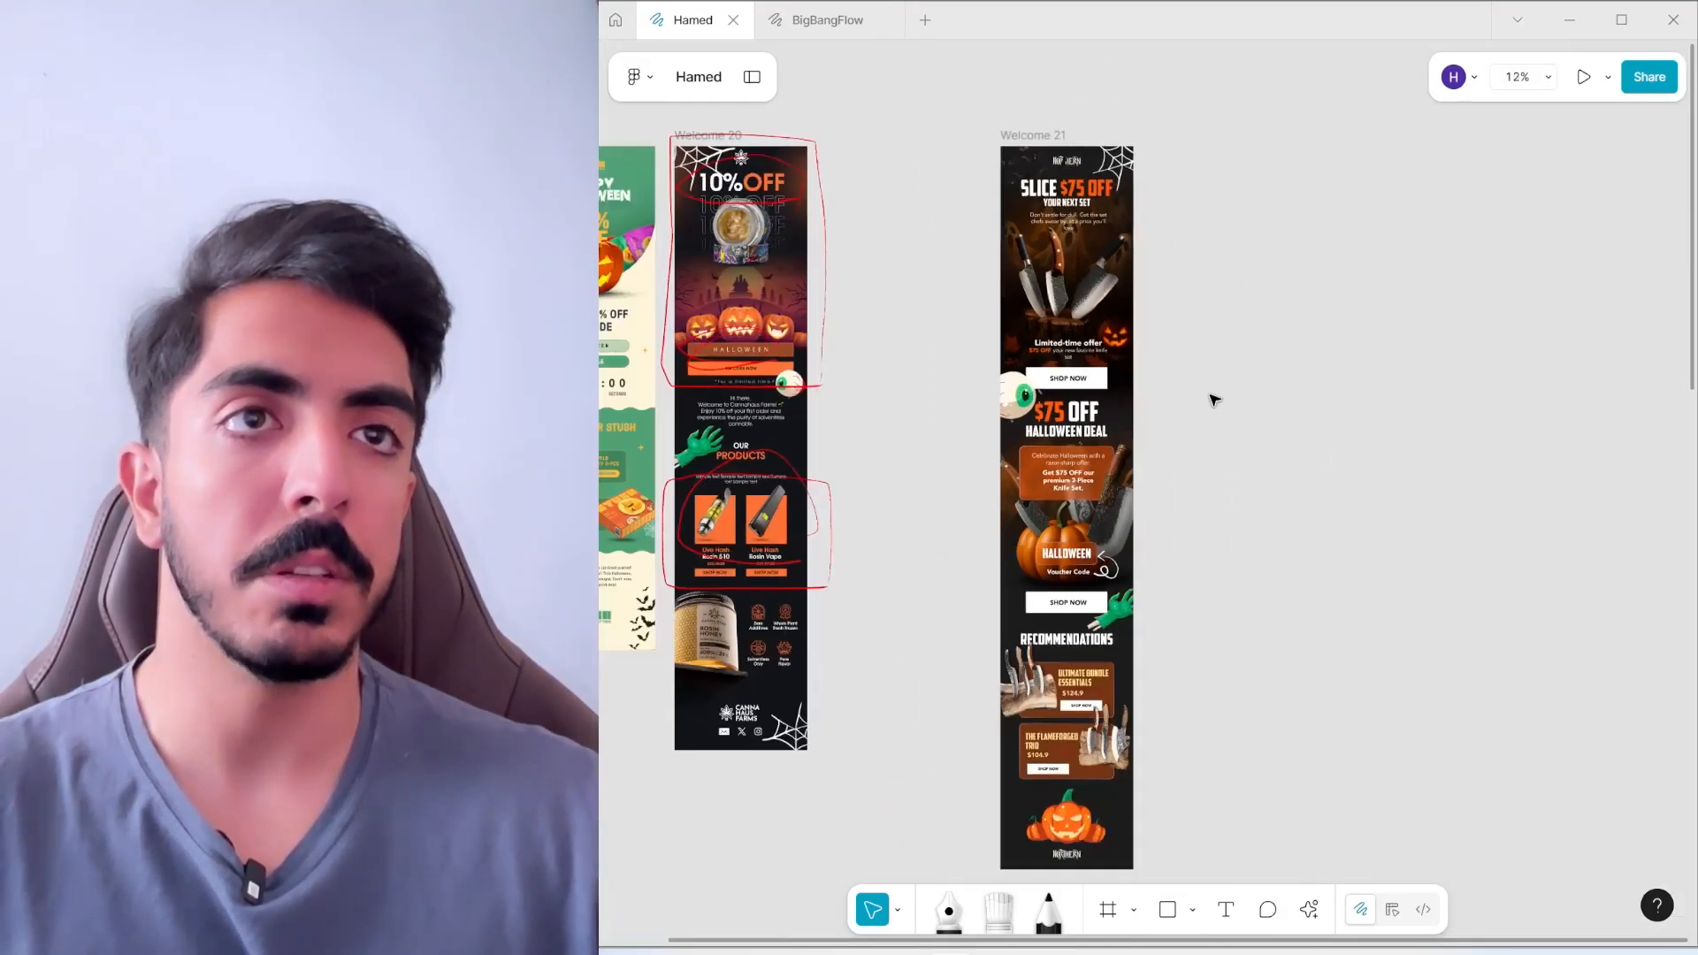
# Recolour the HALLOWEEN voucher code text with the yellow sampled from the Ultimate Bundle Essentials title
pyautogui.scroll(8, 1111, 596)
pyautogui.click(938, 423)
pyautogui.scroll(-1, 1537, 637)
pyautogui.scroll(-2, 1537, 646)
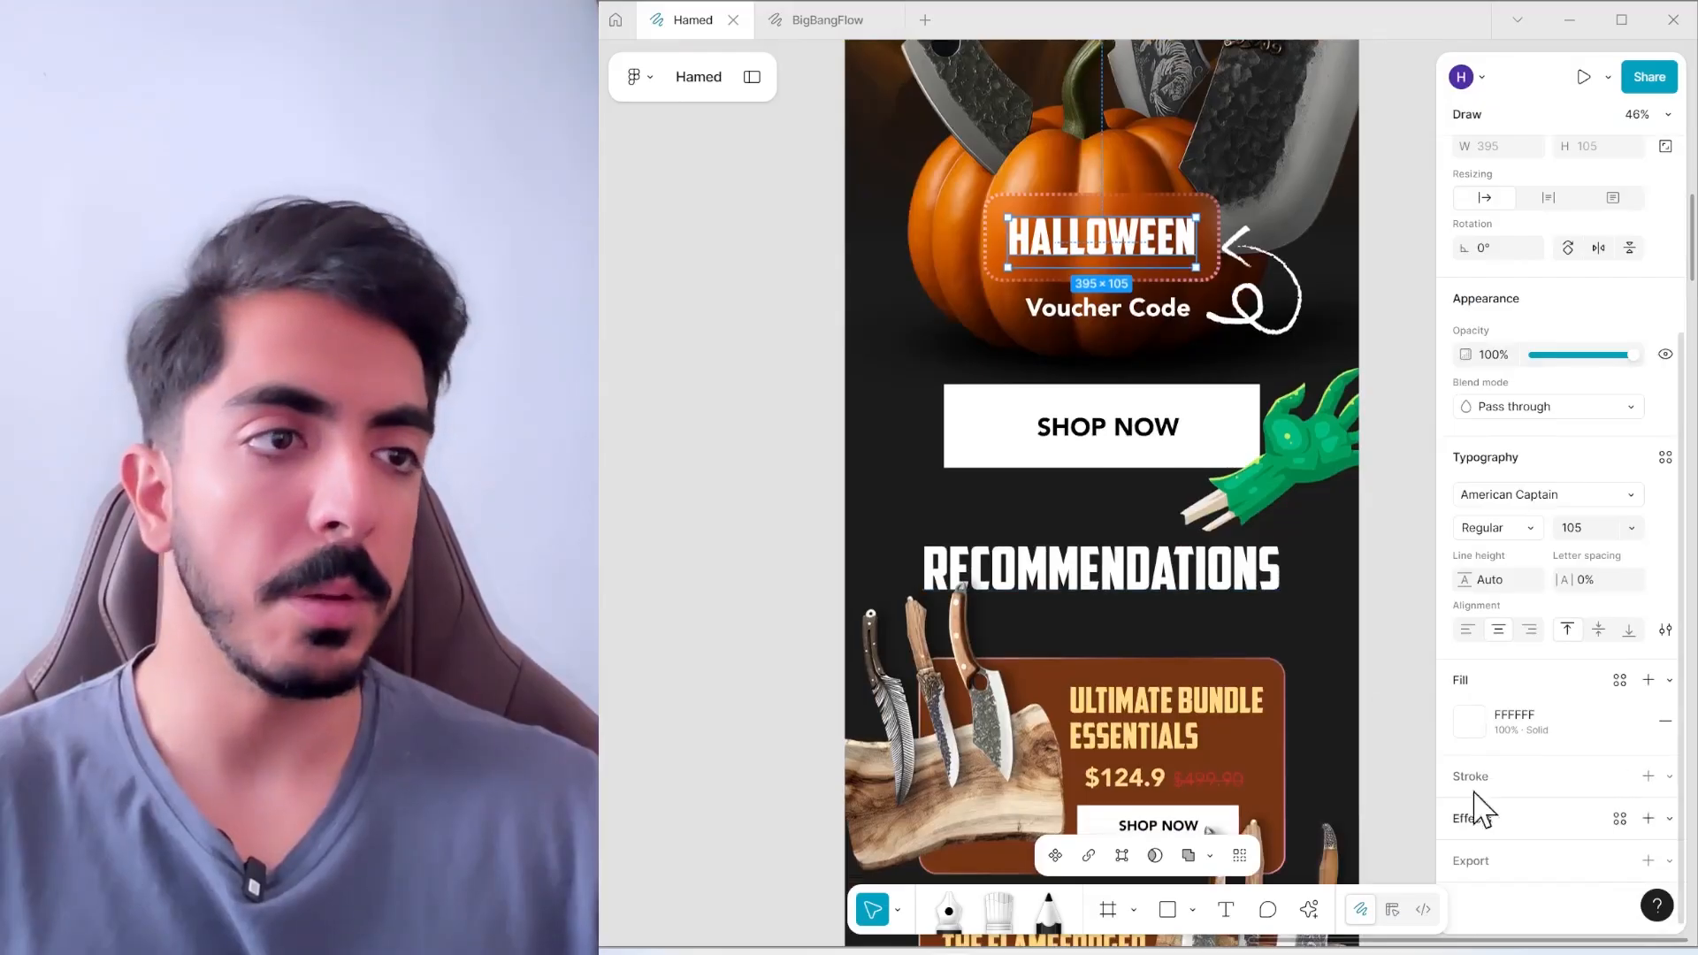
pyautogui.click(1469, 721)
pyautogui.click(1215, 717)
pyautogui.scroll(4, 1081, 711)
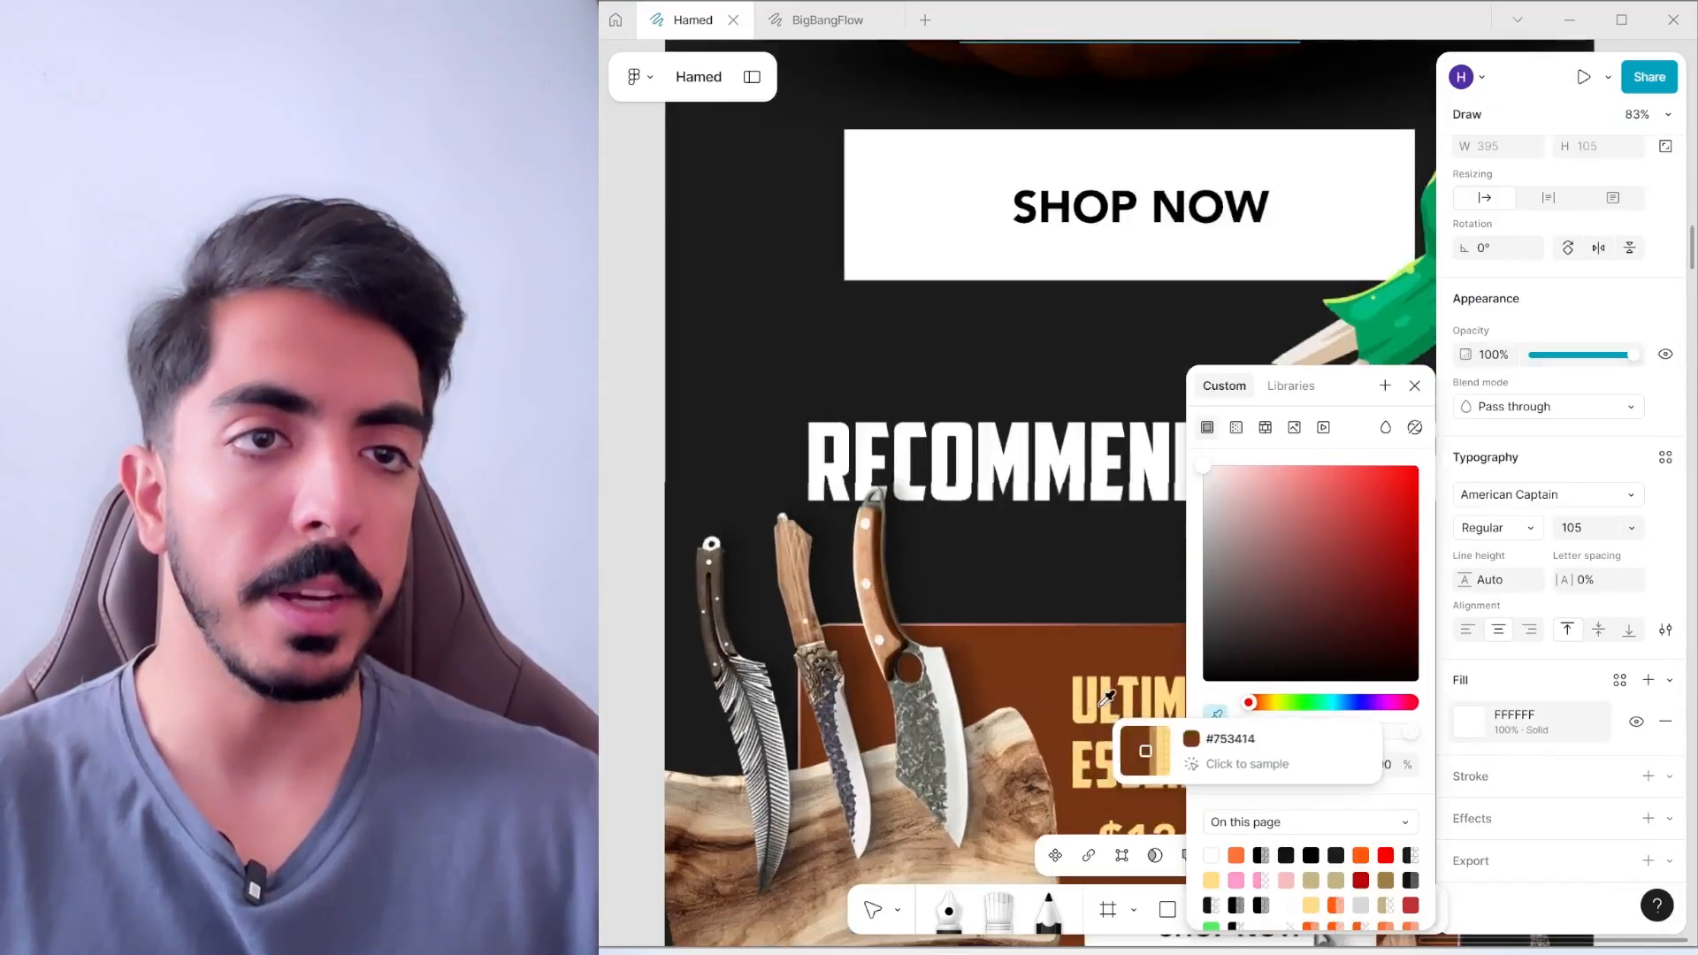
pyautogui.click(1084, 704)
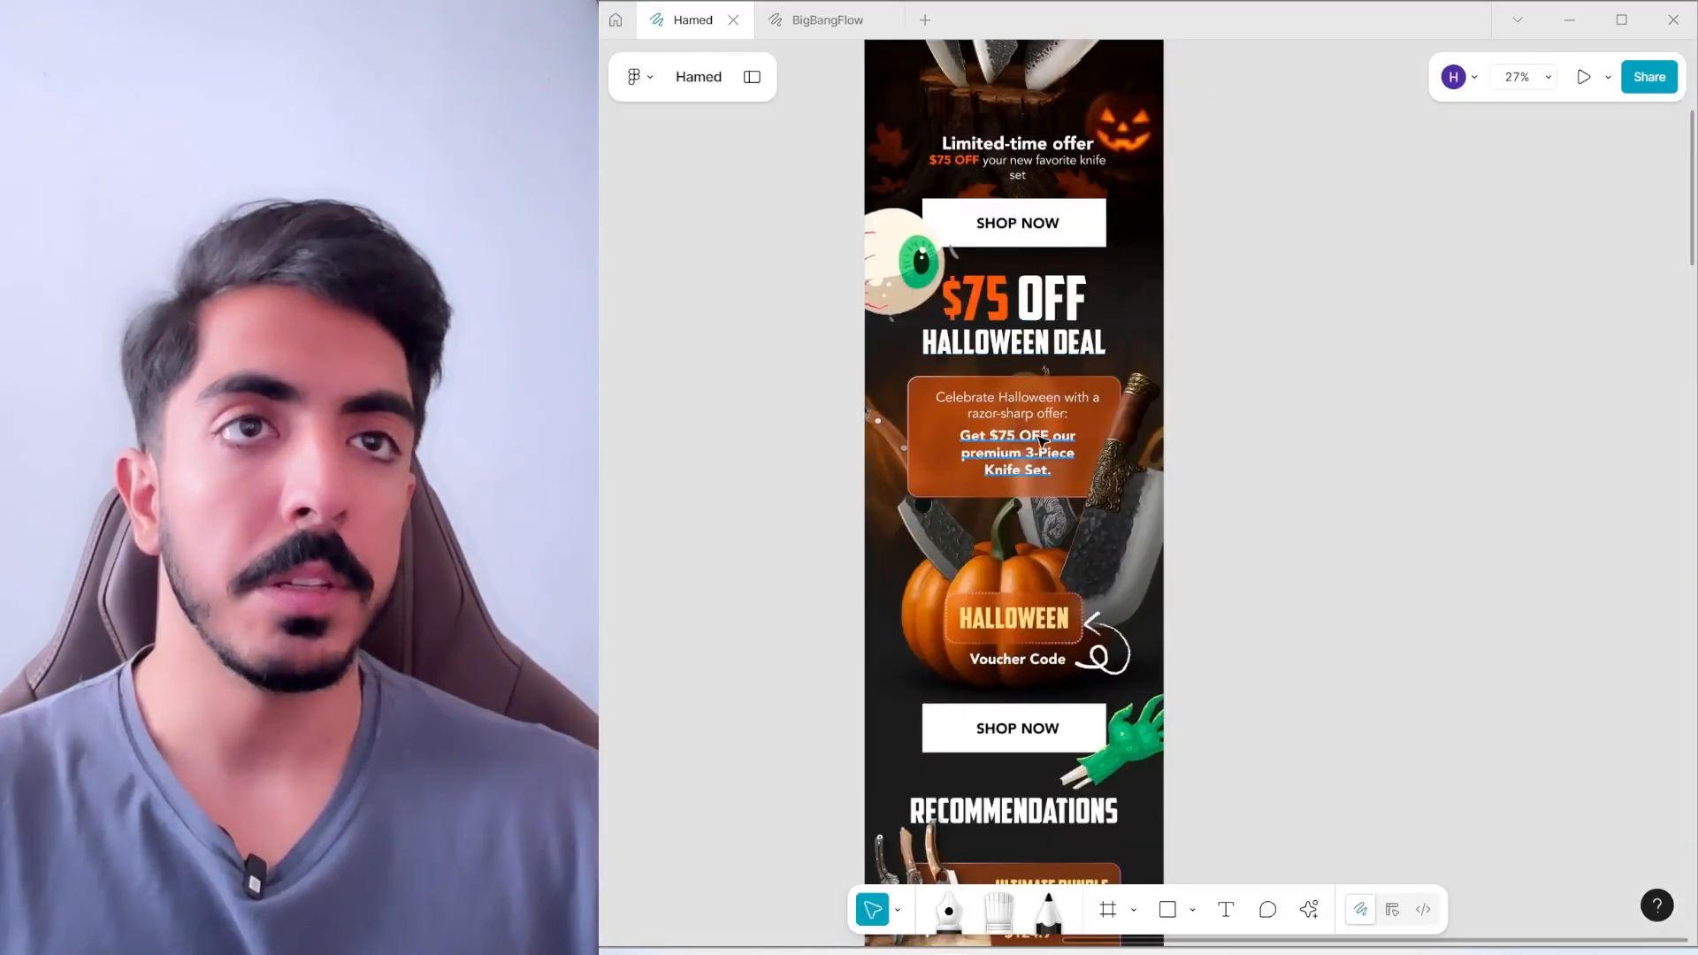
# Recolour the word OFF in the $75 OFF Halloween Deal headline with the card title's yellow, FFDC86
pyautogui.scroll(2, 1042, 442)
pyautogui.click(1039, 308)
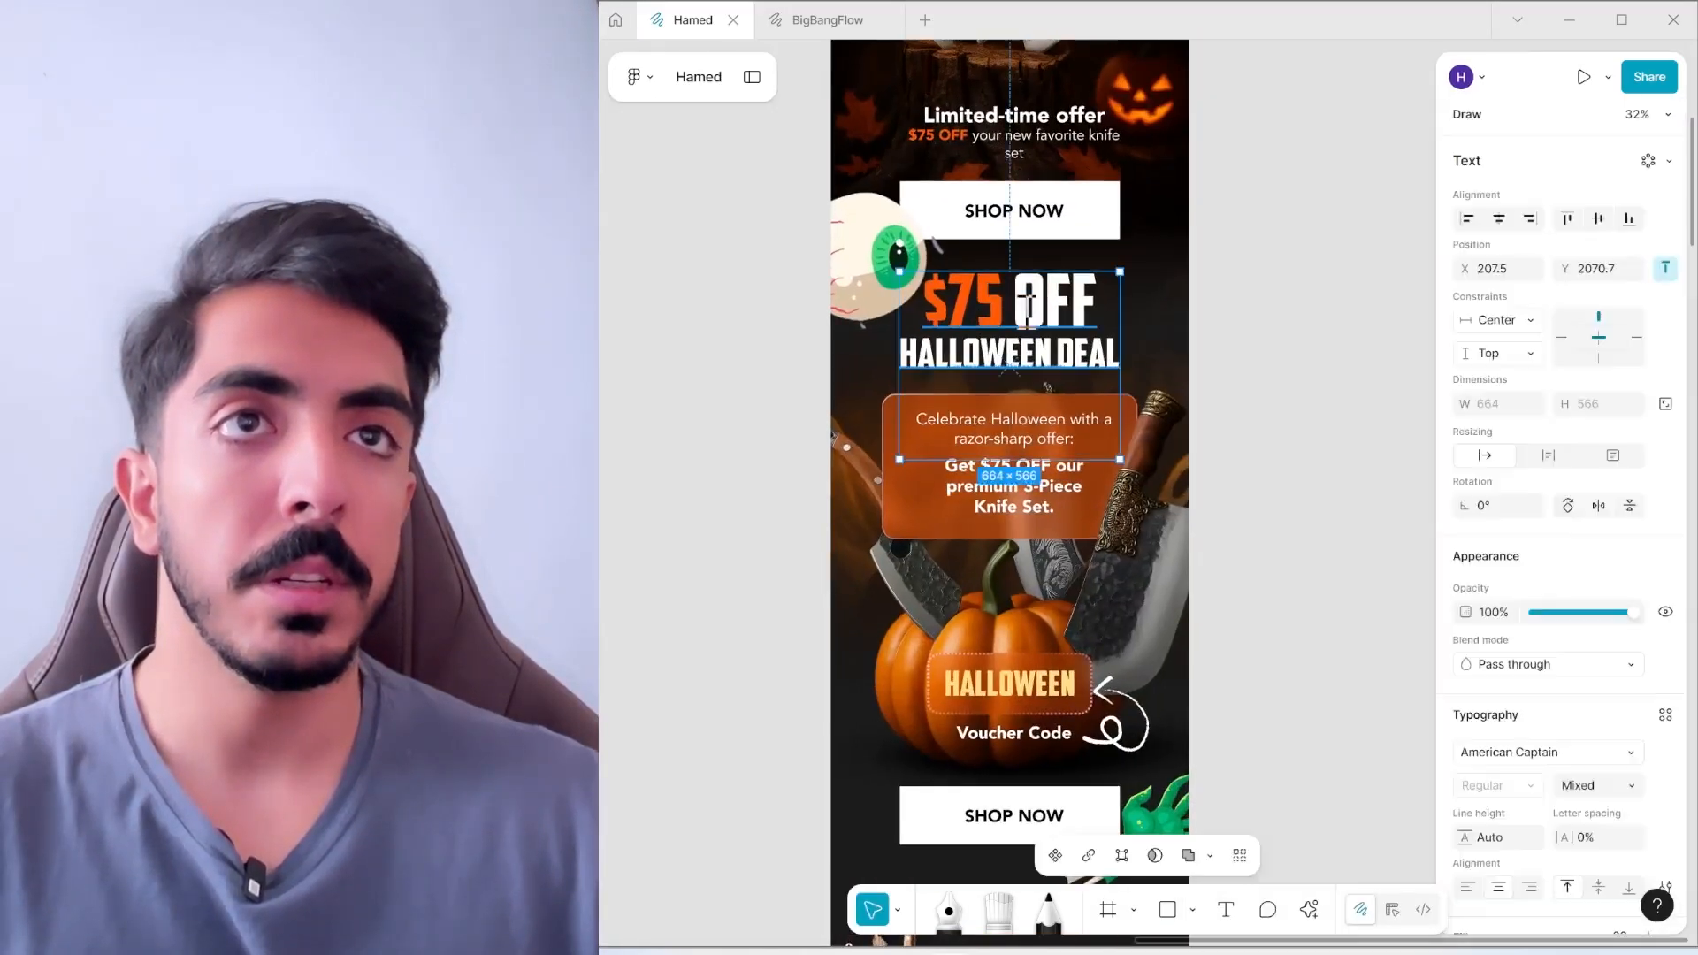
pyautogui.scroll(-5, 1070, 455)
pyautogui.scroll(4, 1036, 336)
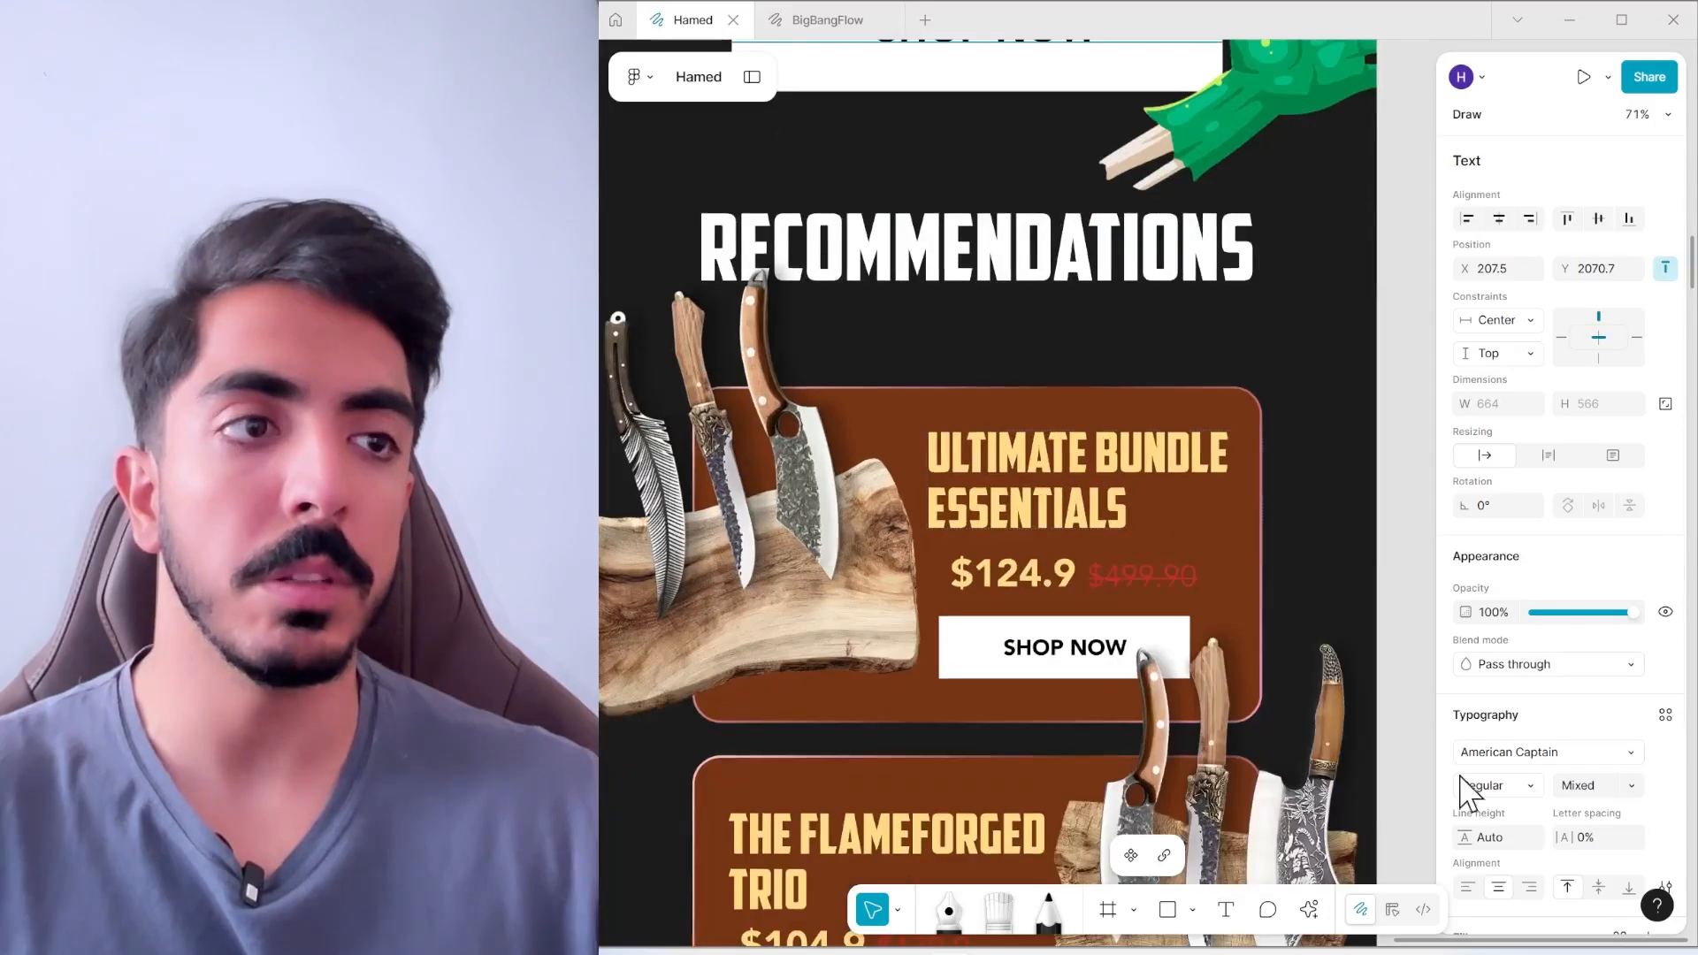
pyautogui.scroll(-3, 1471, 619)
pyautogui.click(1469, 724)
pyautogui.click(1215, 717)
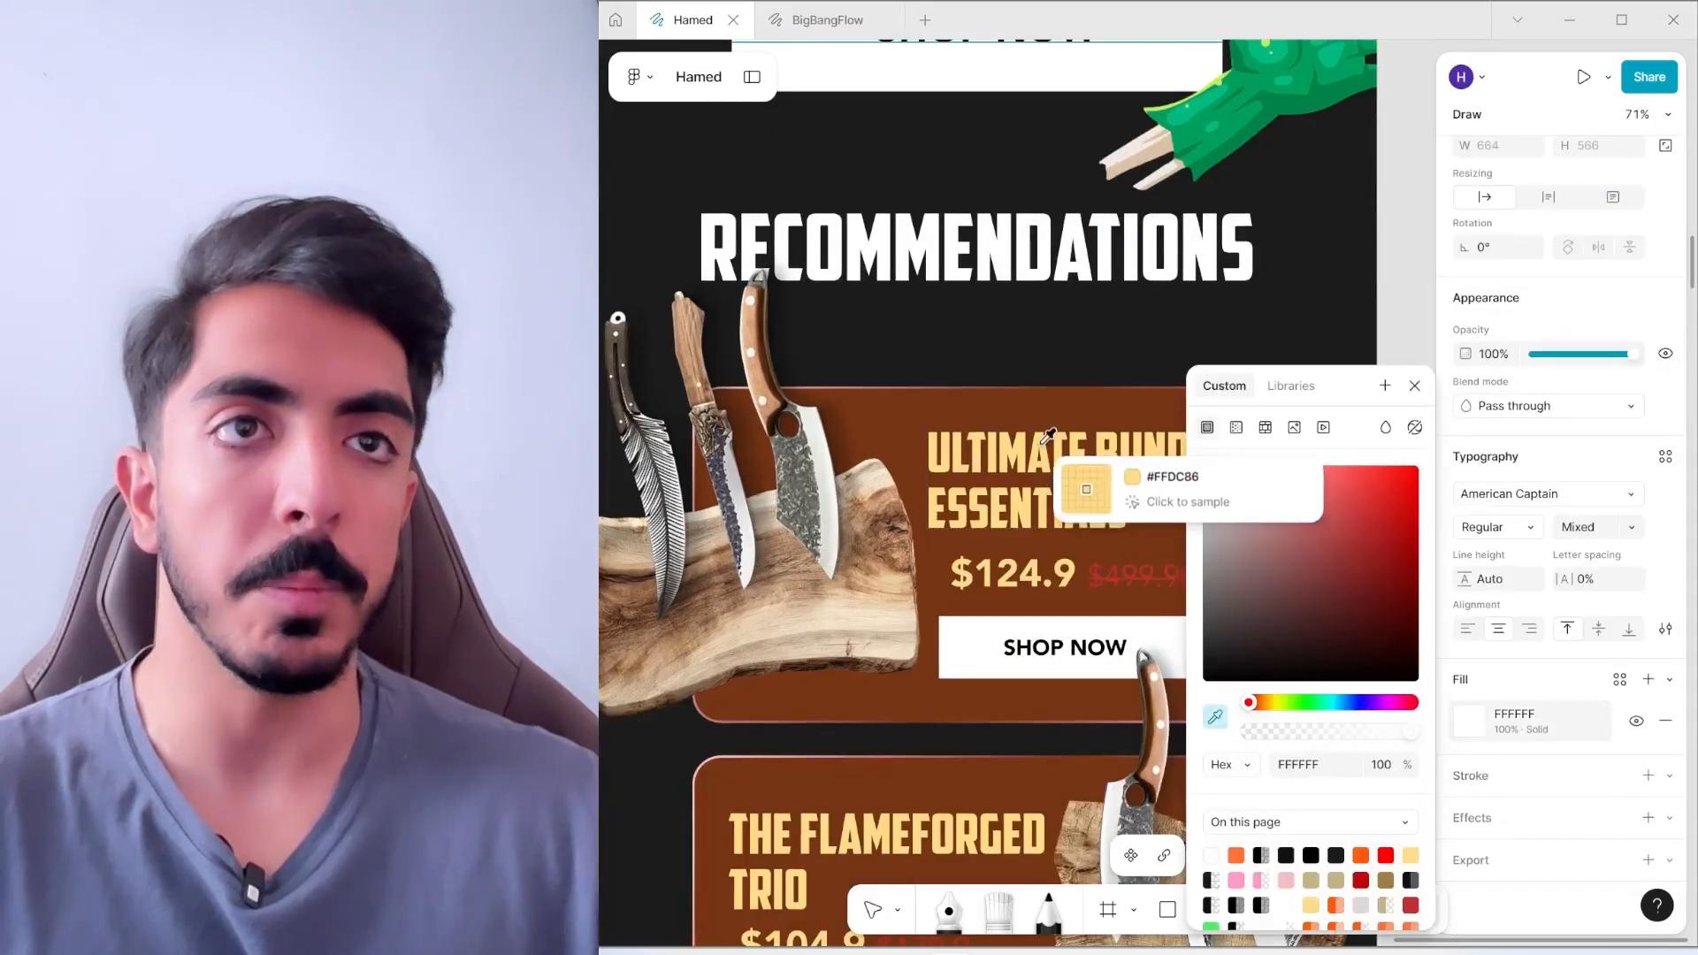
pyautogui.click(1048, 444)
pyautogui.scroll(-5, 1047, 445)
pyautogui.click(1247, 265)
# Recolour the word SLICE in the hero headline with the yellow FFDC86
pyautogui.scroll(3, 1141, 270)
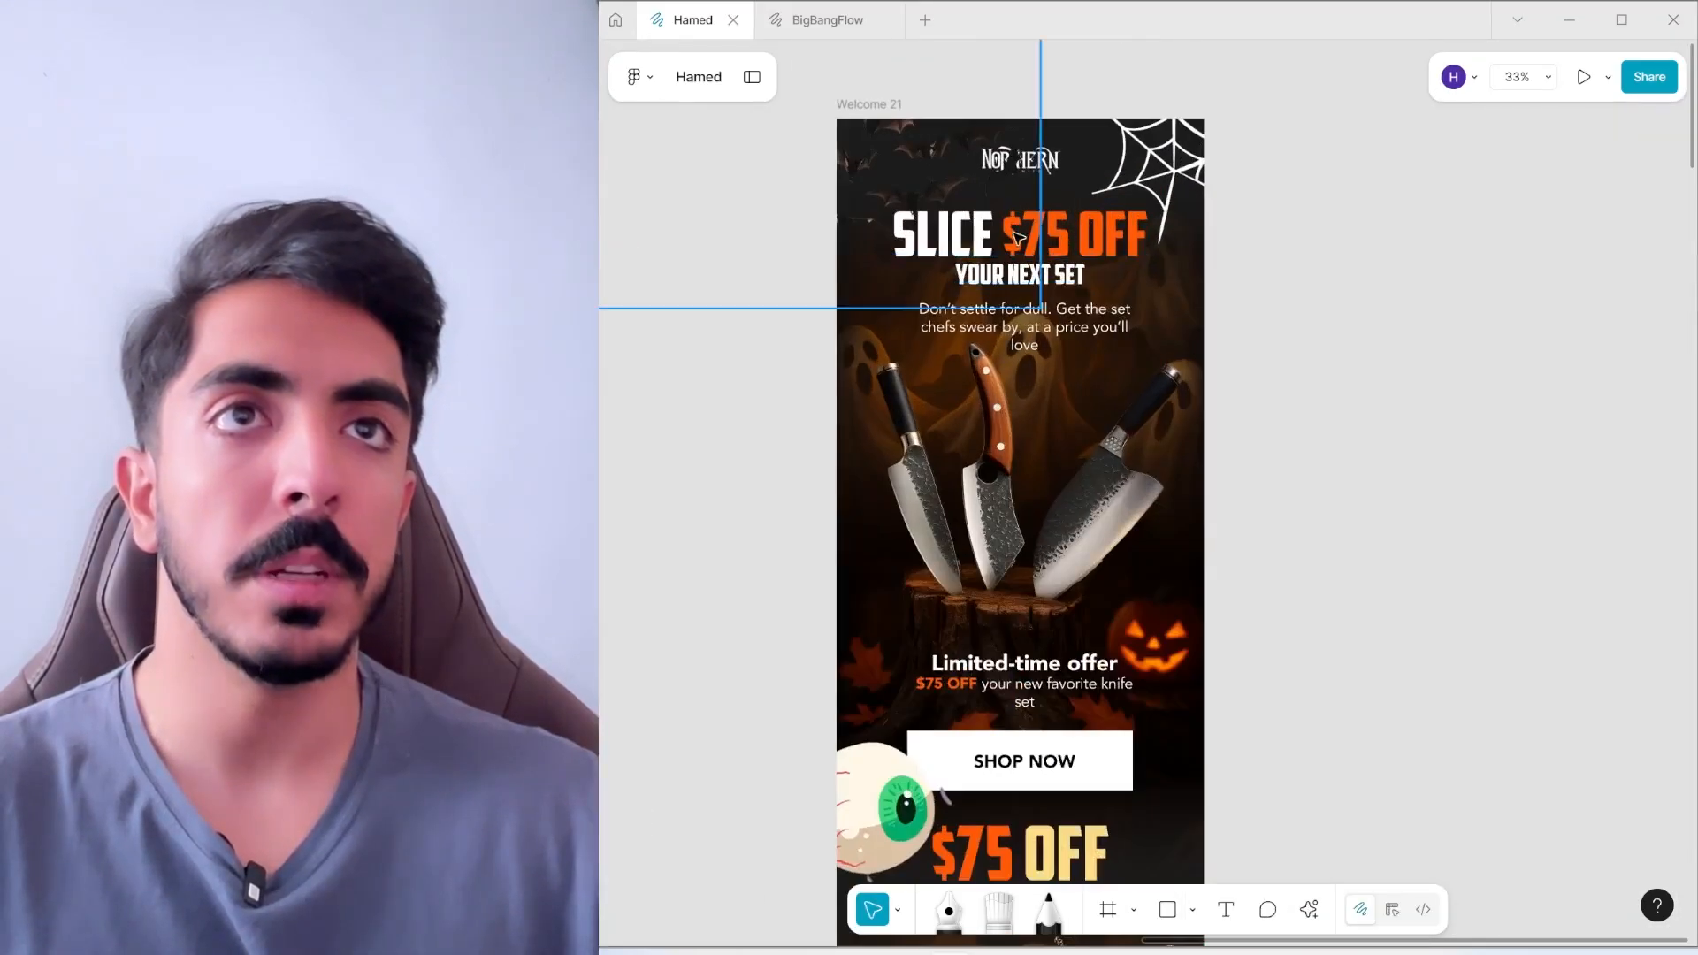
pyautogui.doubleClick(1026, 239)
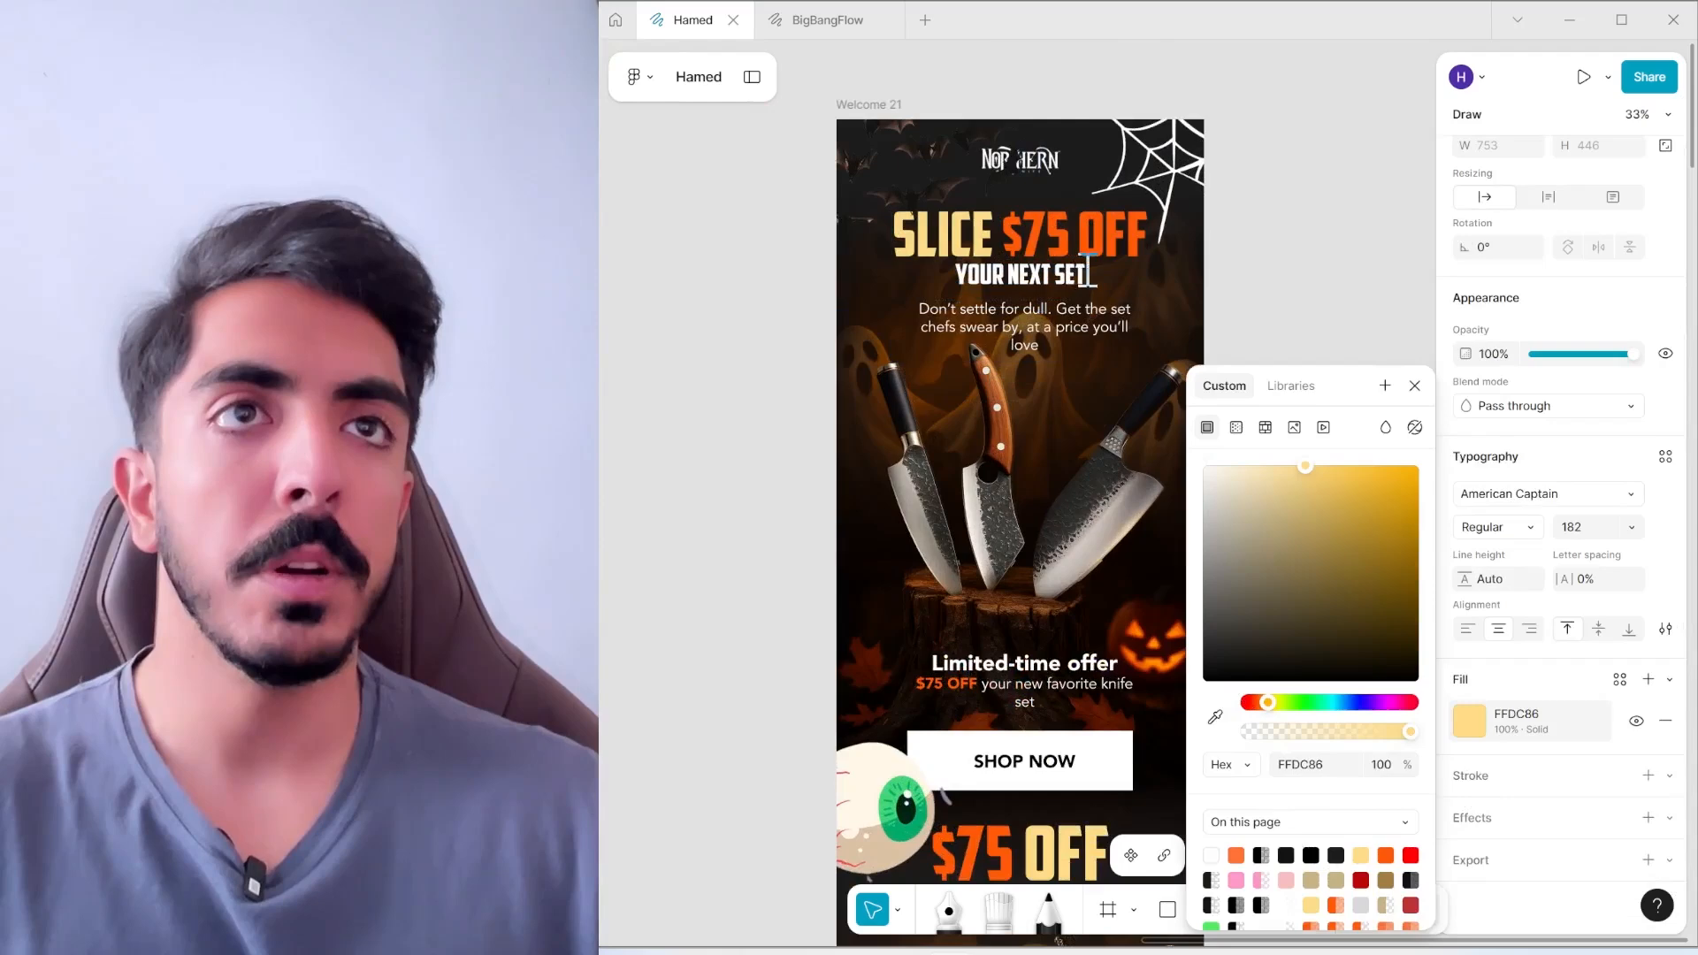
# Recolour the YOUR NEXT SET line in the hero with the yellow sampled from the word SLICE
pyautogui.moveTo(1088, 272); pyautogui.dragTo(911, 268)
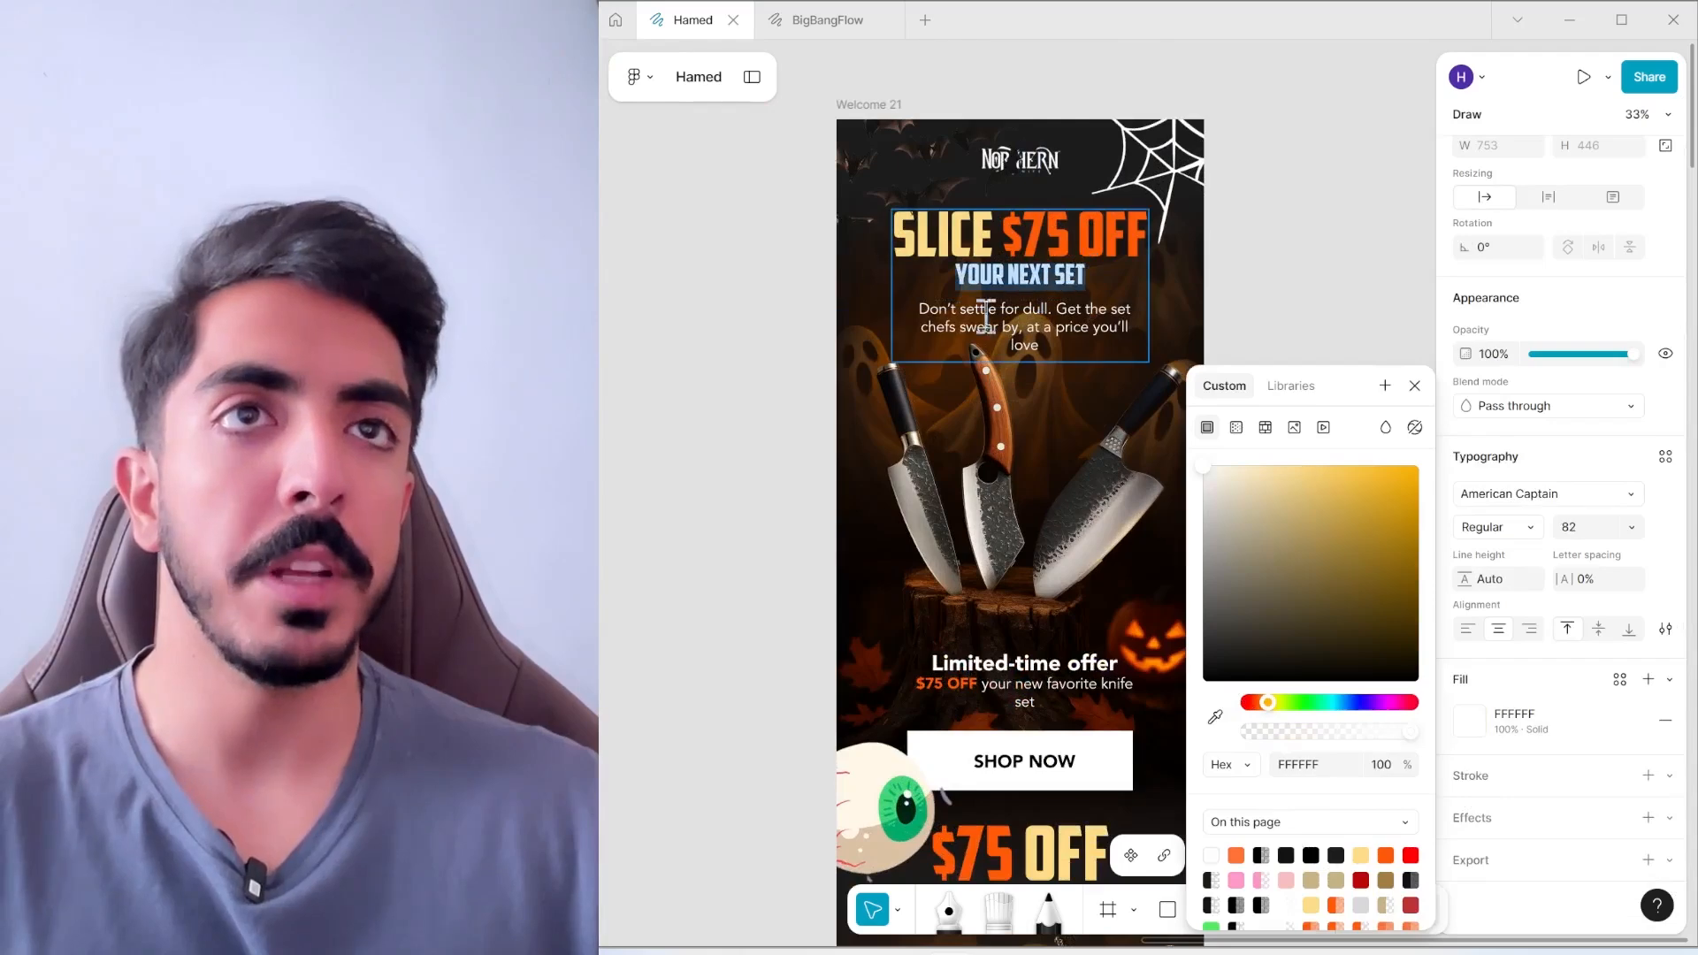
pyautogui.click(1215, 717)
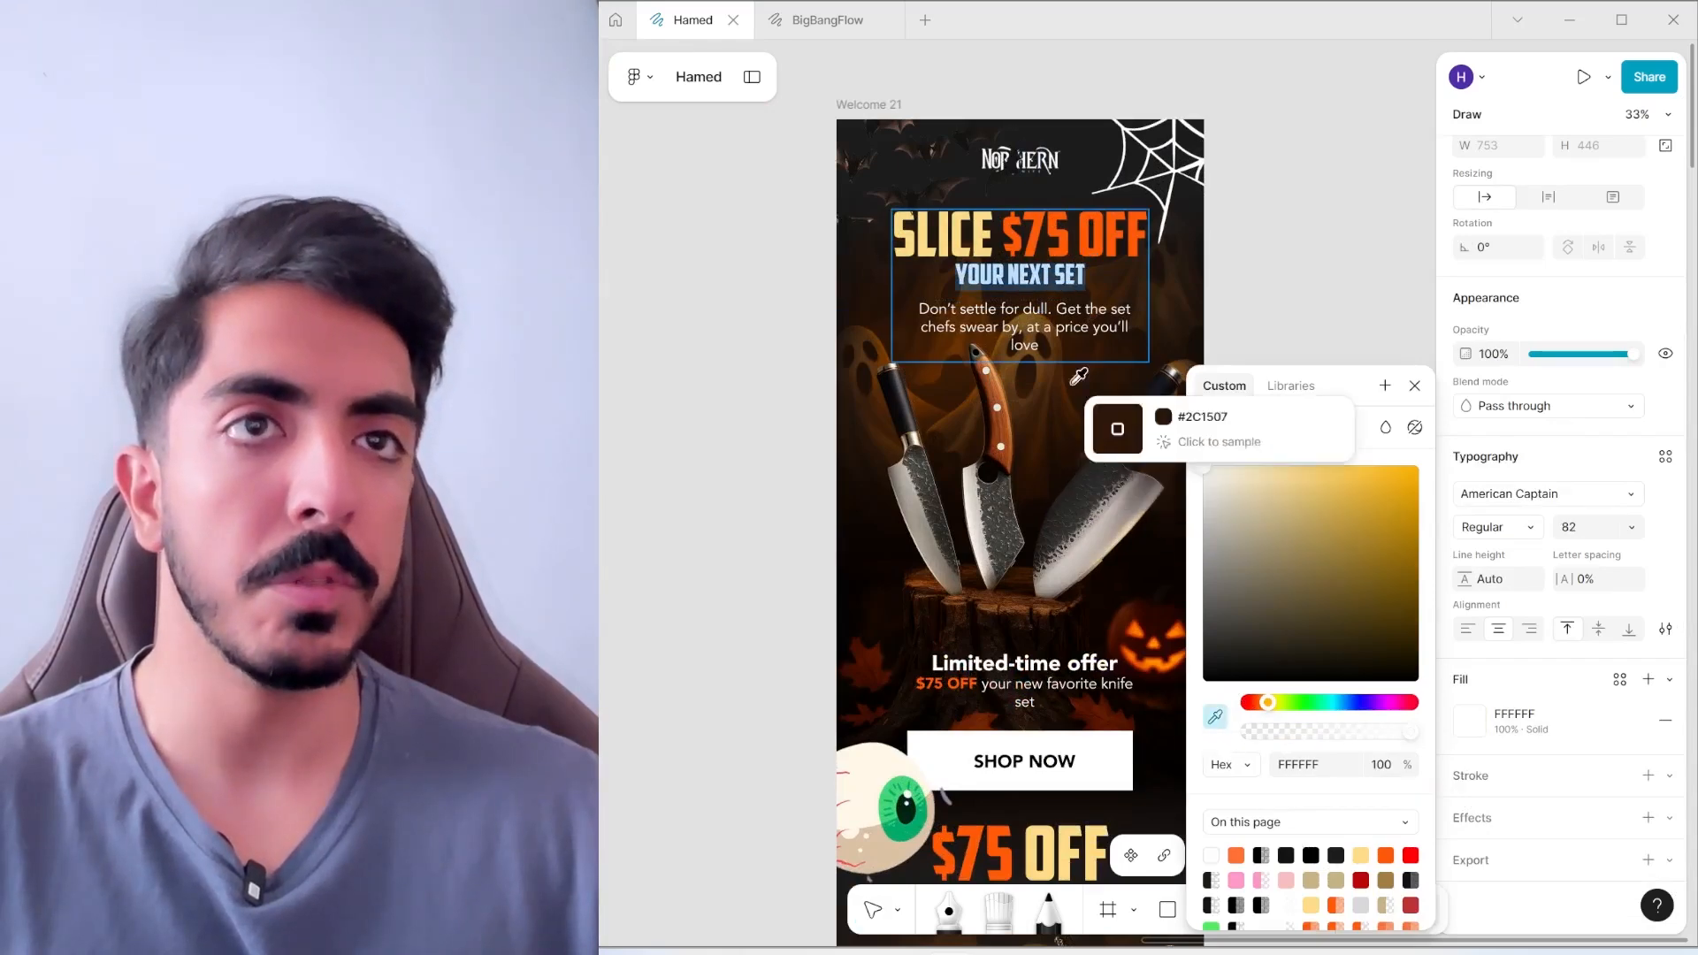
pyautogui.scroll(5, 1061, 283)
pyautogui.click(990, 246)
pyautogui.scroll(-5, 992, 248)
pyautogui.click(1316, 221)
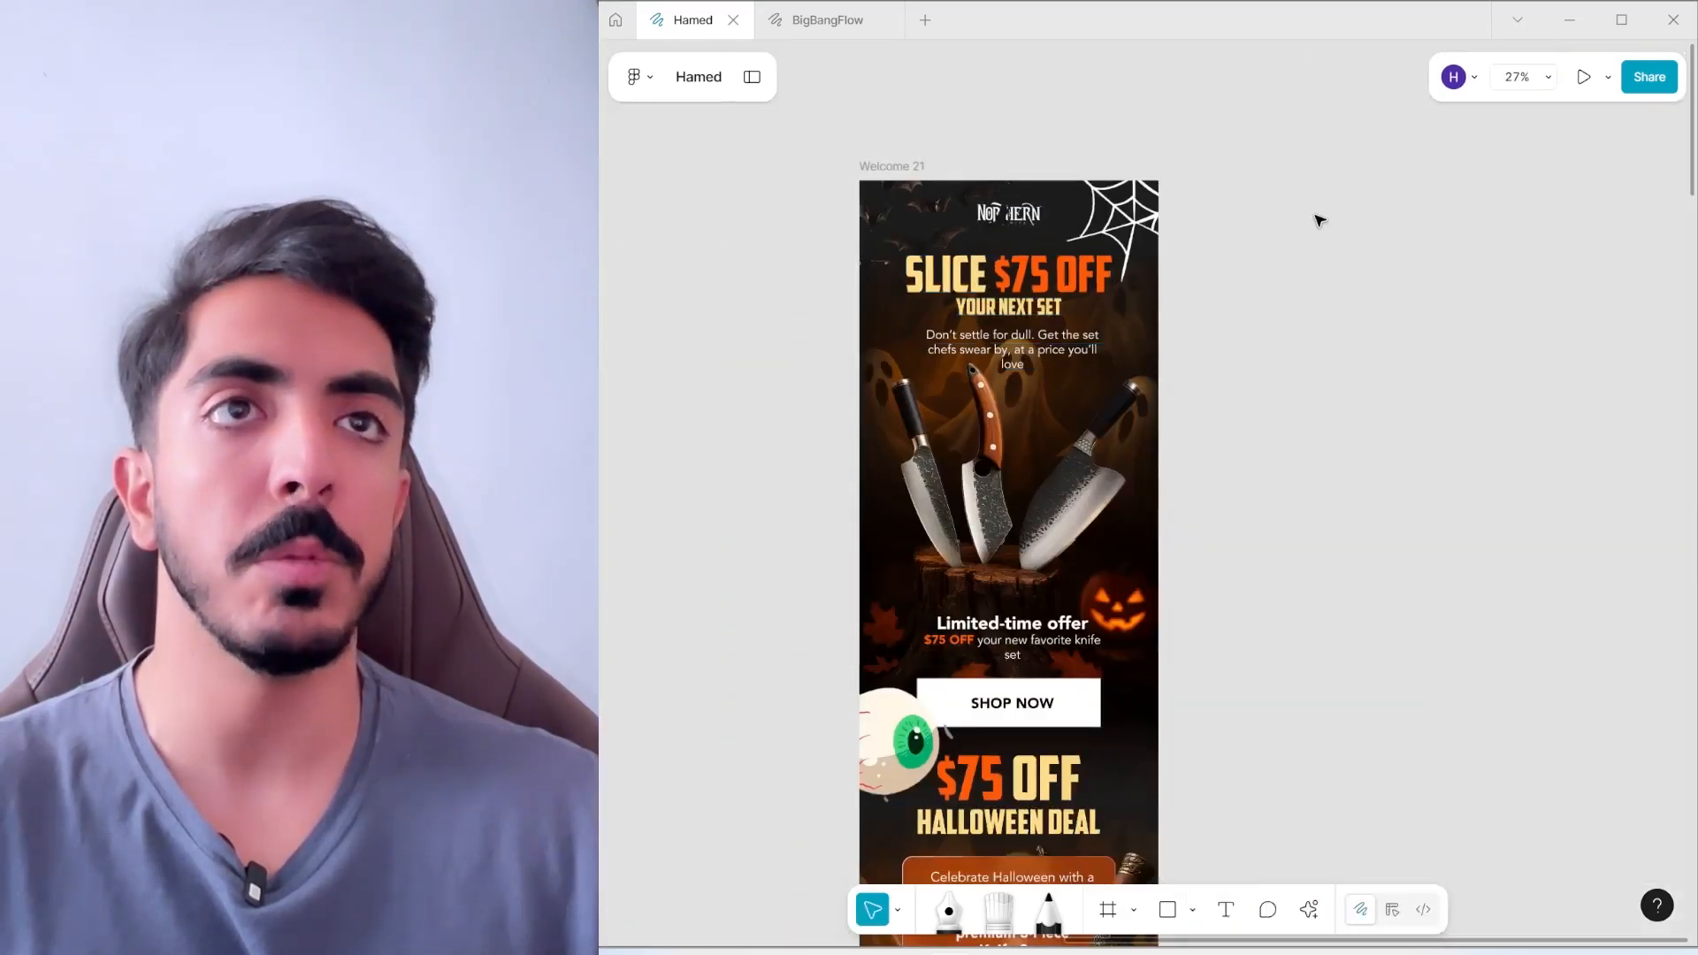
# Try a sampled yellow as the fill of the hero's SHOP NOW button instead of white
pyautogui.moveTo(1318, 221); pyautogui.dragTo(1308, 270)
pyautogui.scroll(-2, 1301, 285)
pyautogui.moveTo(1234, 413); pyautogui.dragTo(1272, 281)
pyautogui.moveTo(1356, 378); pyautogui.dragTo(1268, 441)
pyautogui.scroll(-2, 1216, 442)
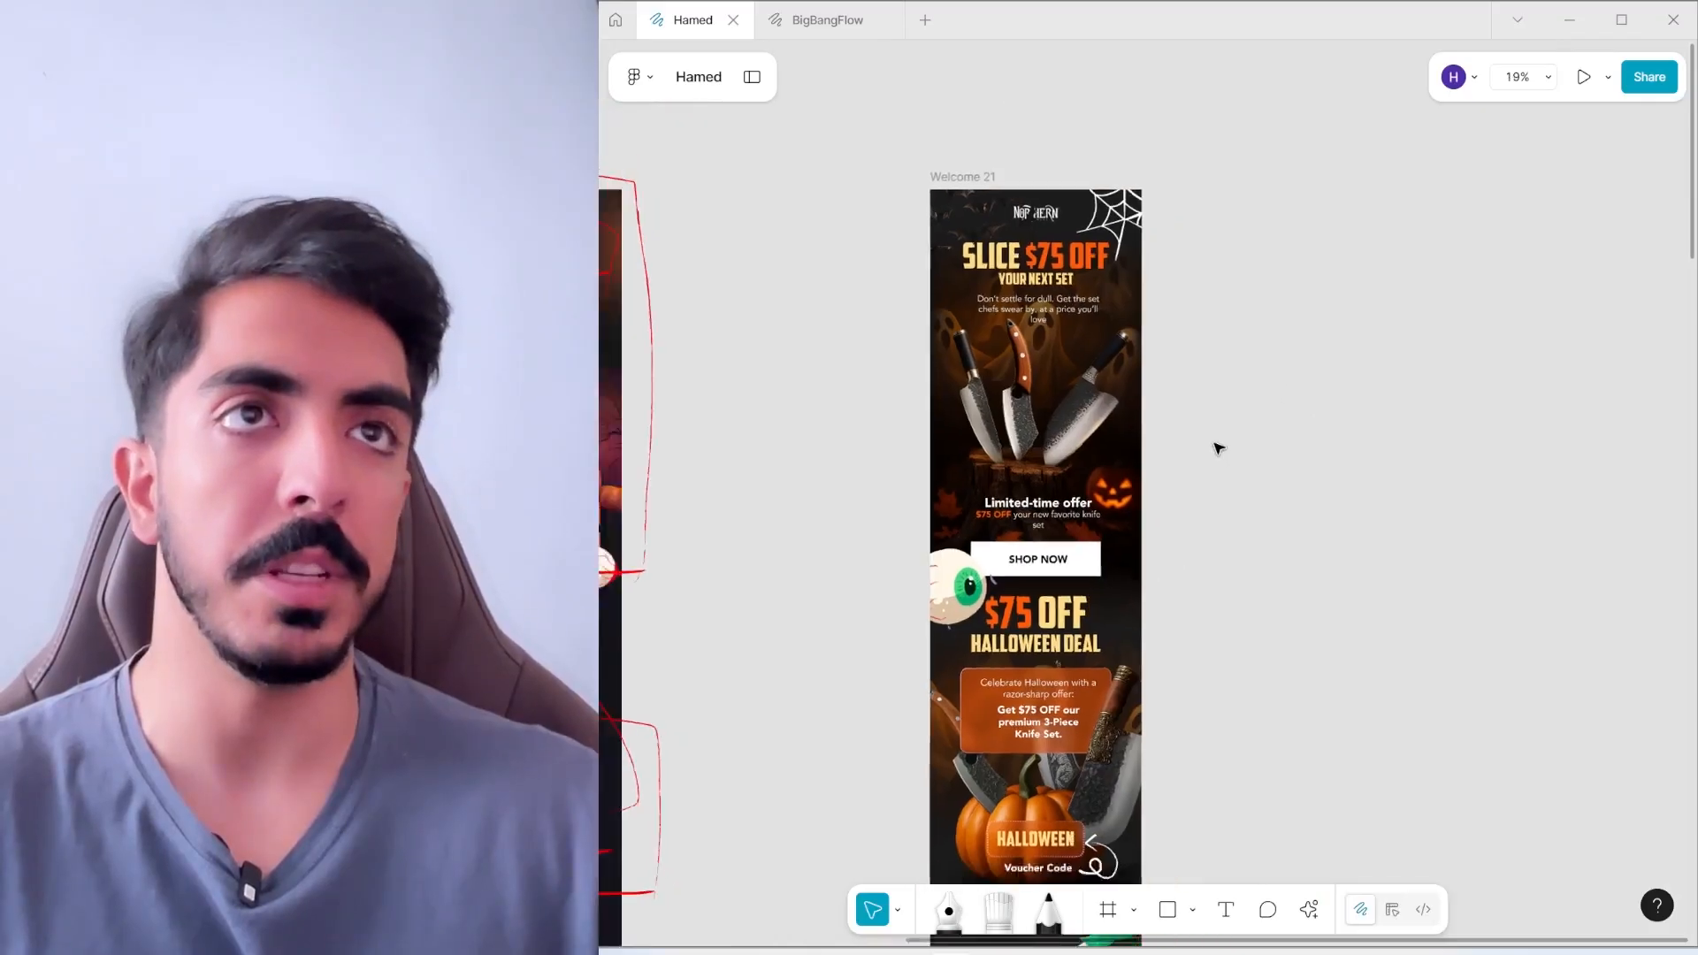
pyautogui.moveTo(1186, 314); pyautogui.dragTo(1259, 107)
pyautogui.scroll(3, 1200, 152)
pyautogui.moveTo(1274, 387); pyautogui.dragTo(1261, 540)
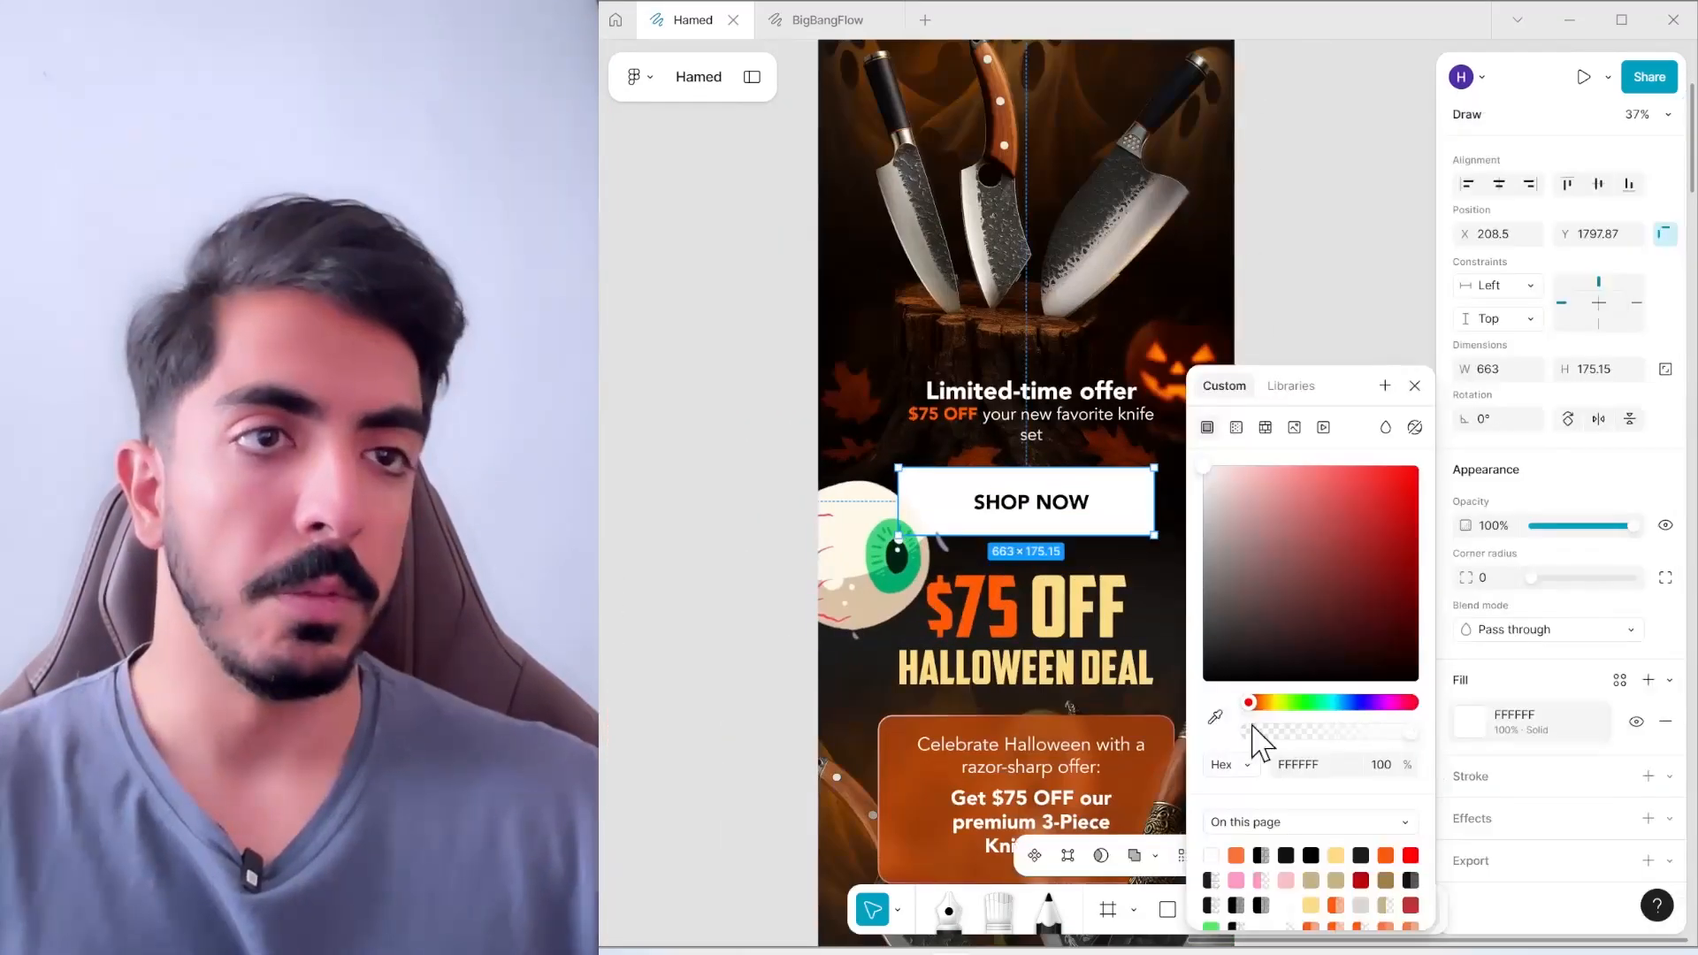
pyautogui.click(1215, 717)
pyautogui.click(1023, 720)
pyautogui.scroll(-3, 1281, 266)
pyautogui.scroll(-2, 1291, 266)
pyautogui.click(1300, 266)
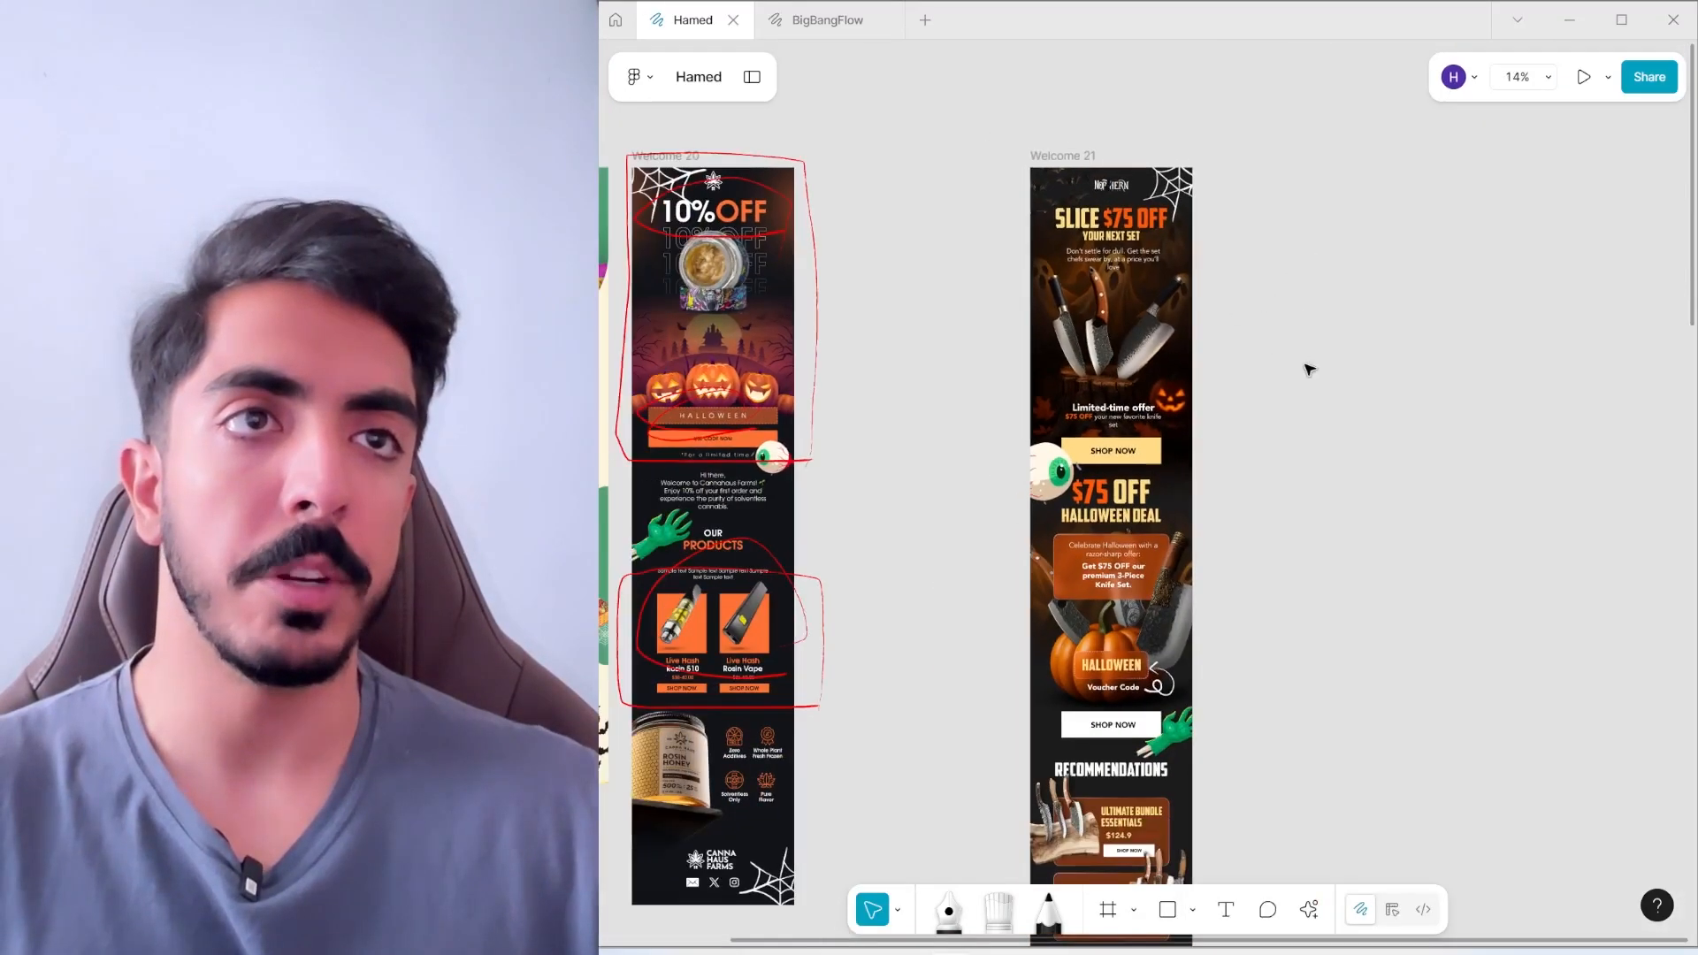
# Recolour the SHOP NOW button backgrounds on both Recommendations product cards with a yellow sampled from the design
pyautogui.scroll(-5, 1345, 215)
pyautogui.scroll(3, 1053, 588)
pyautogui.scroll(1, 1052, 588)
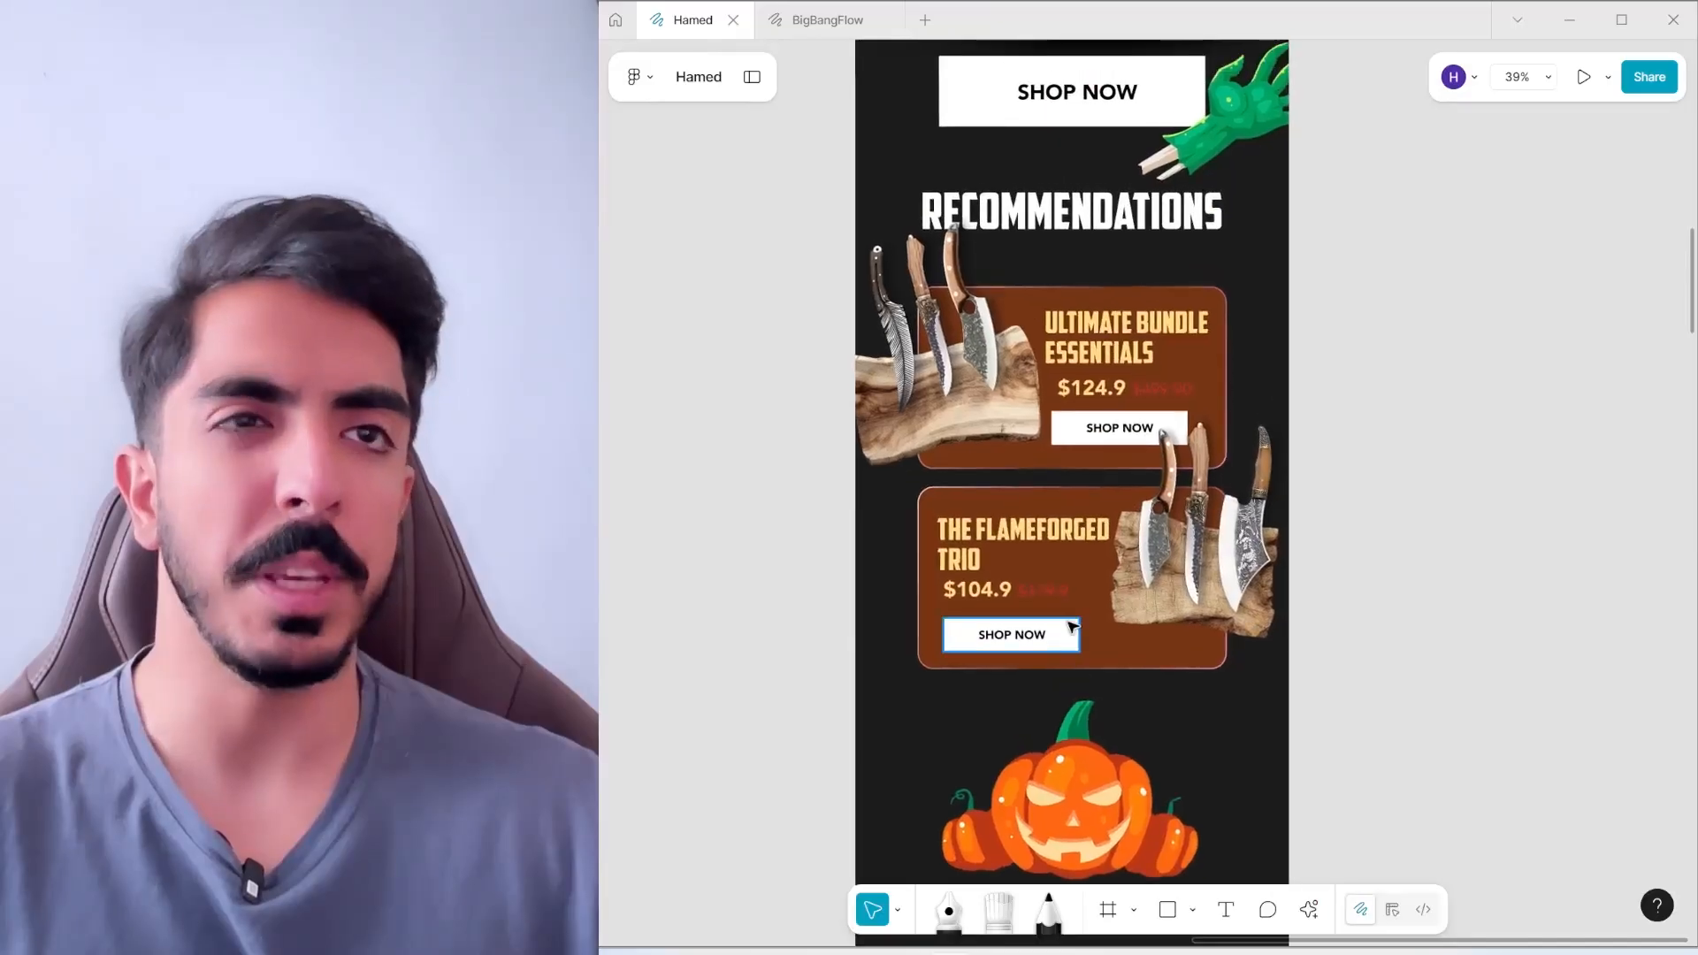
pyautogui.click(1070, 633)
pyautogui.keyDown('shift'); pyautogui.click(1060, 442); pyautogui.keyUp('shift')
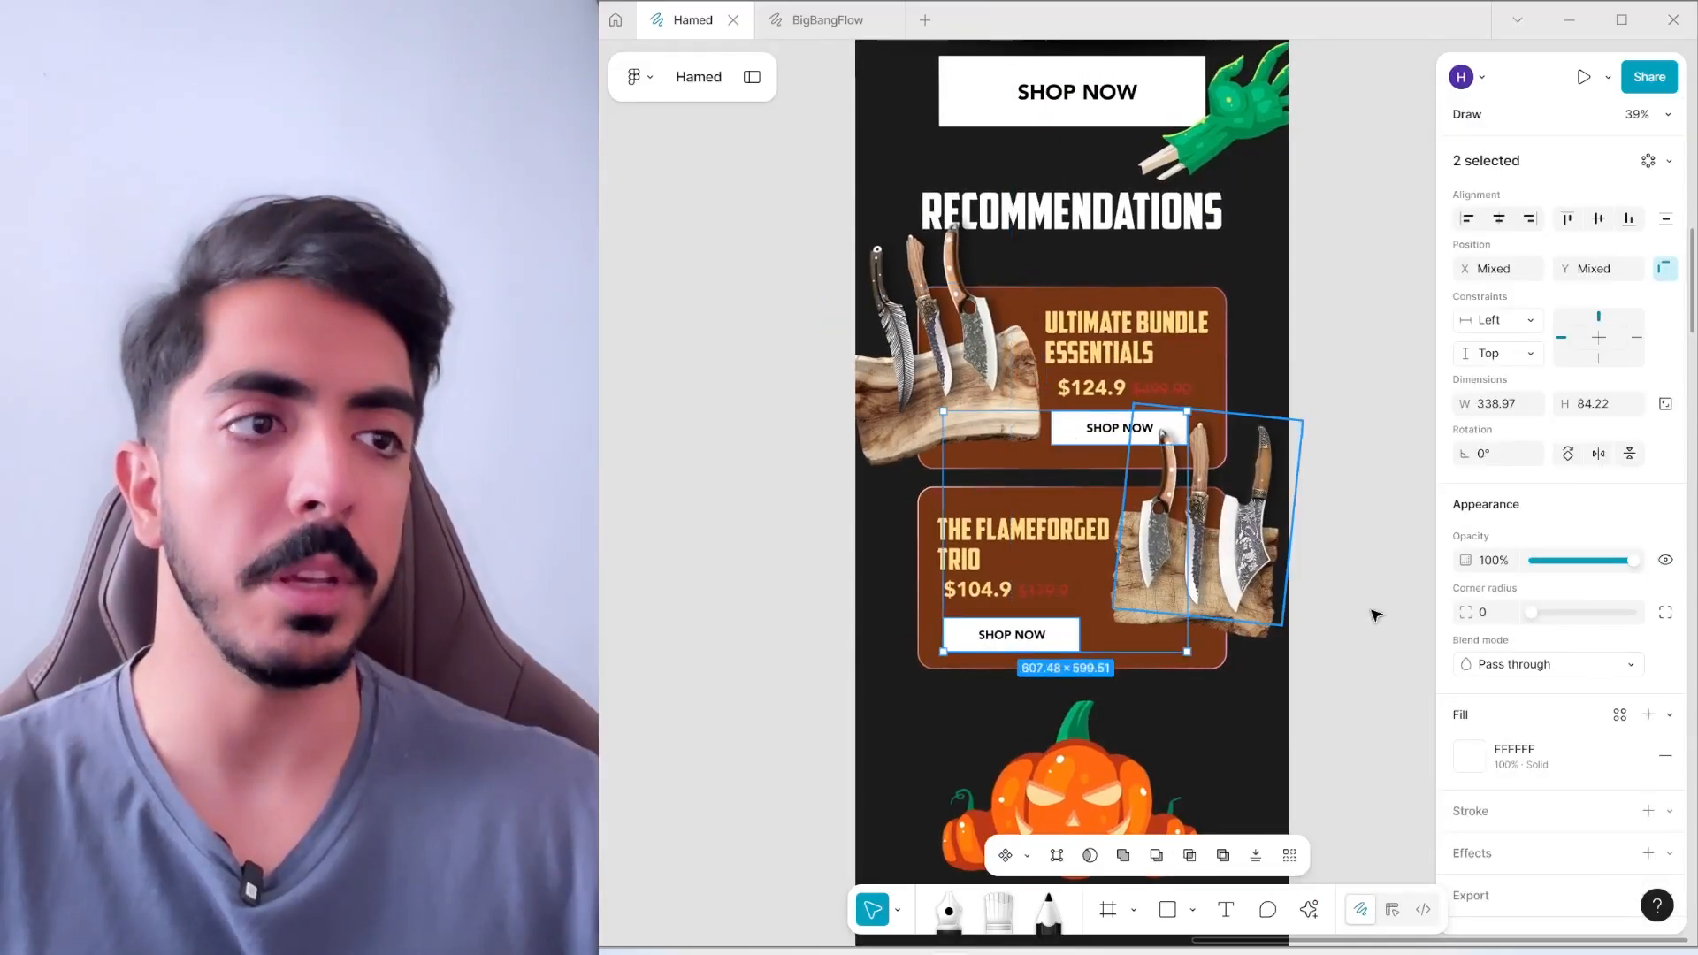
pyautogui.click(1468, 719)
pyautogui.click(1218, 718)
pyautogui.scroll(3, 1096, 575)
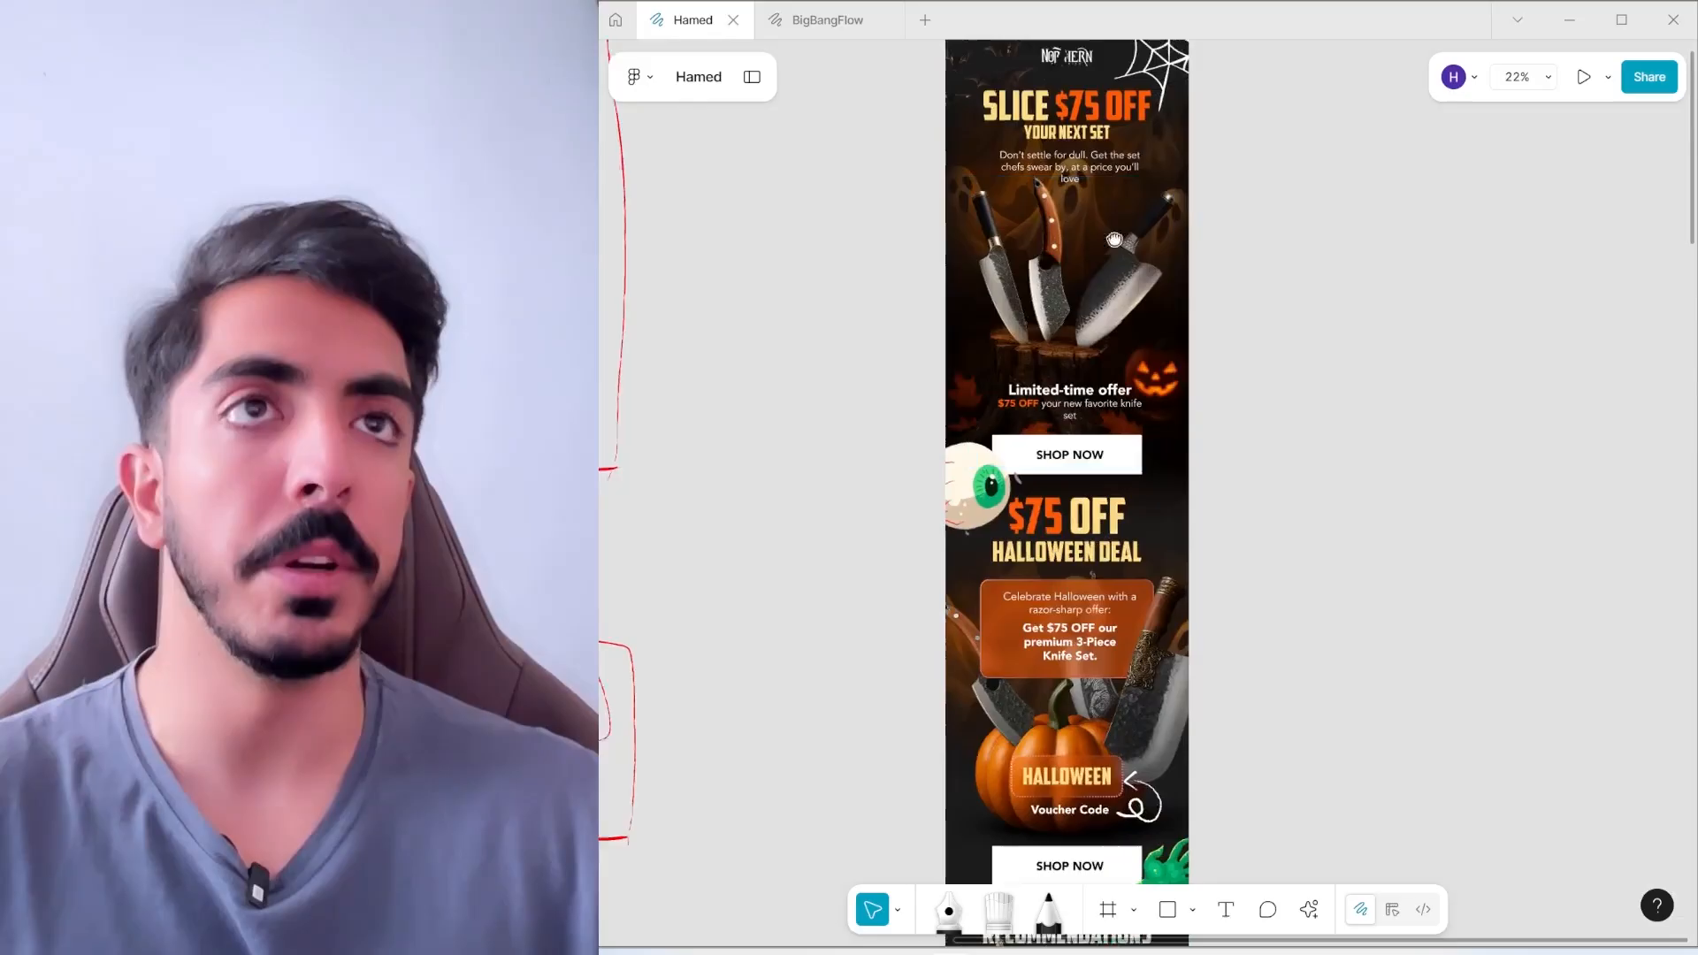
pyautogui.scroll(2, 1150, 442)
pyautogui.scroll(-3, 1250, 561)
pyautogui.scroll(-3, 1263, 377)
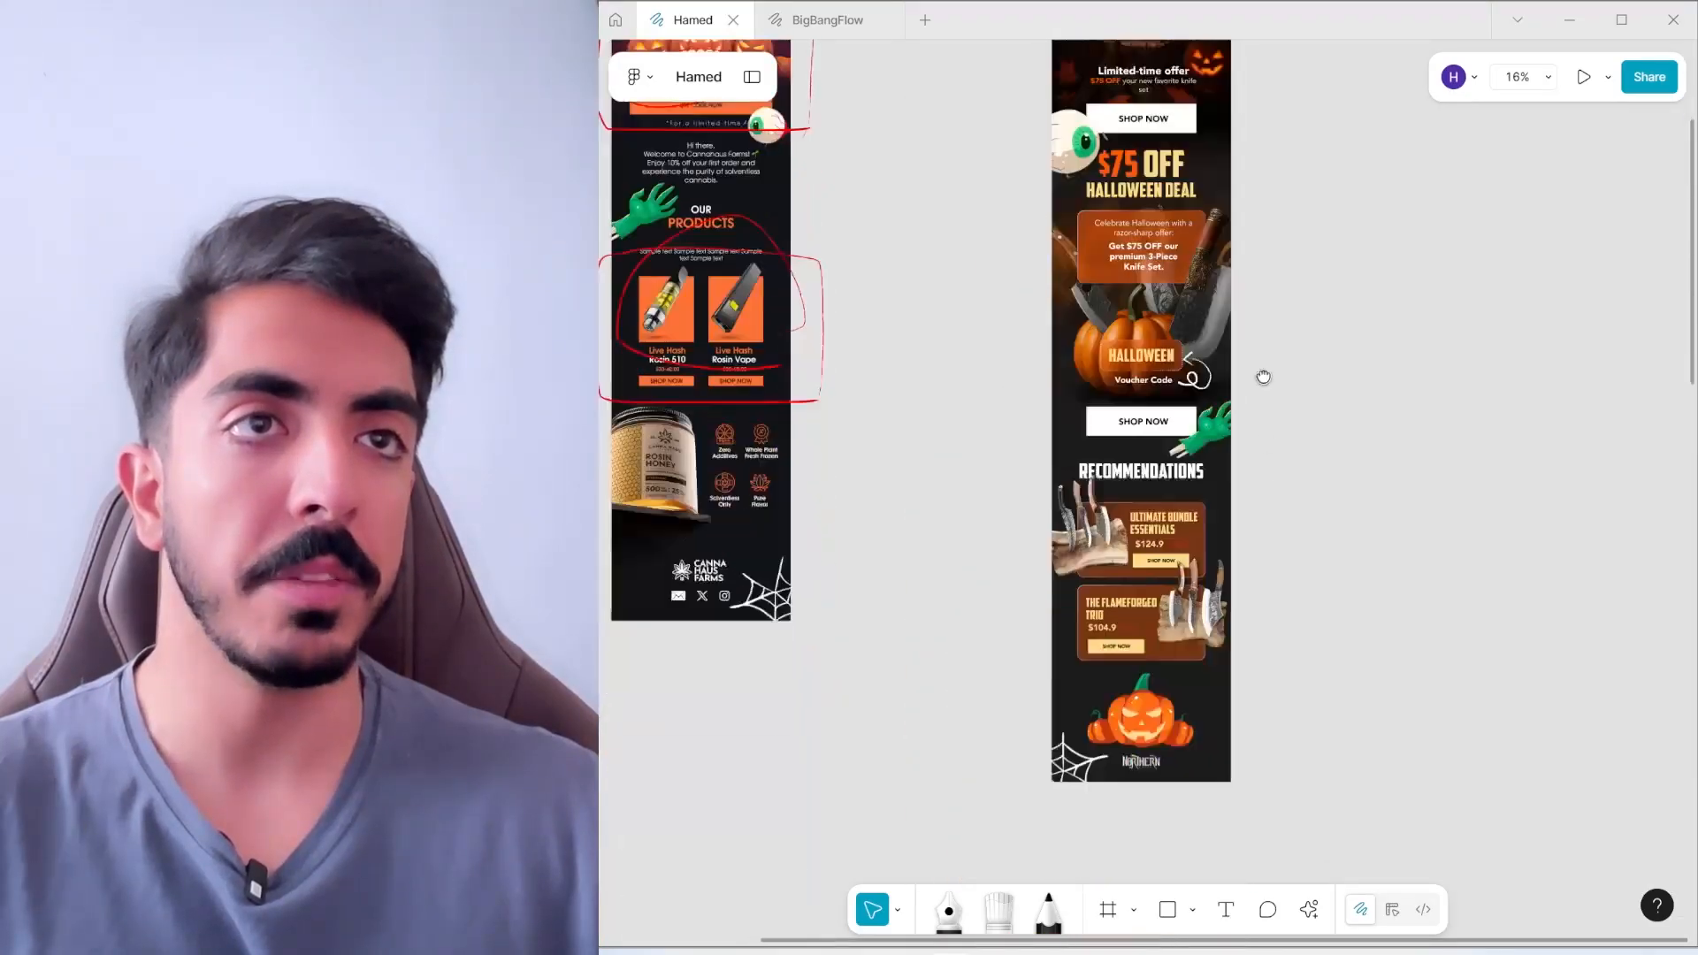
pyautogui.scroll(-2, 1263, 377)
pyautogui.scroll(1, 1239, 421)
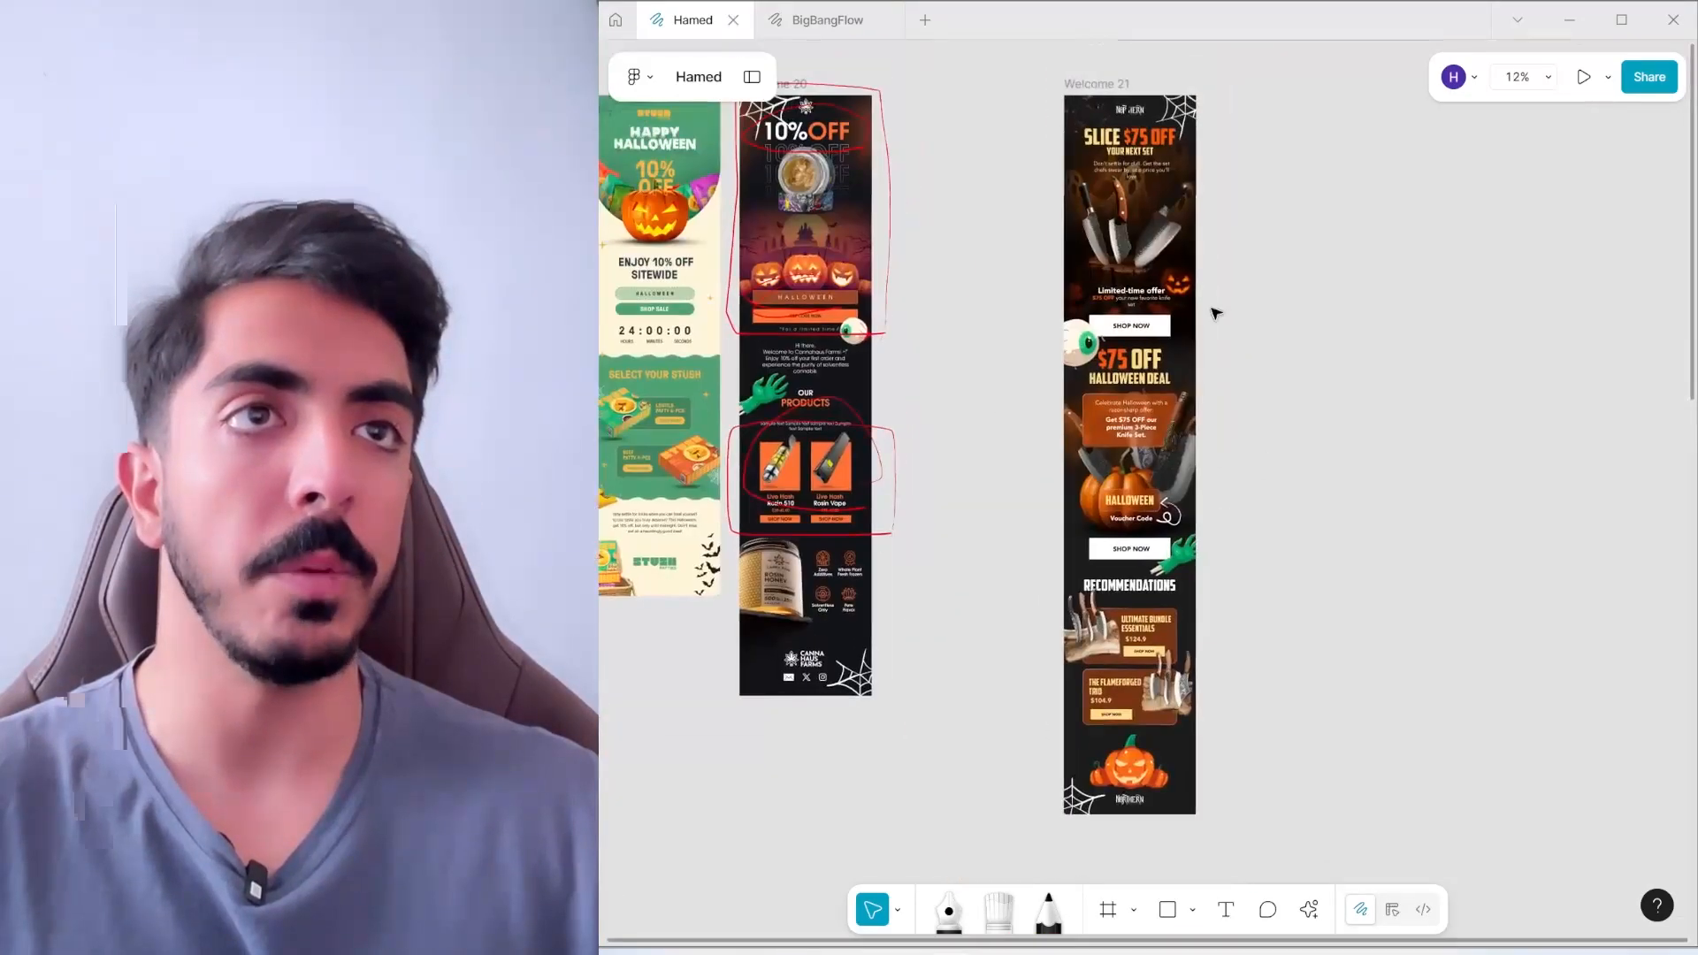